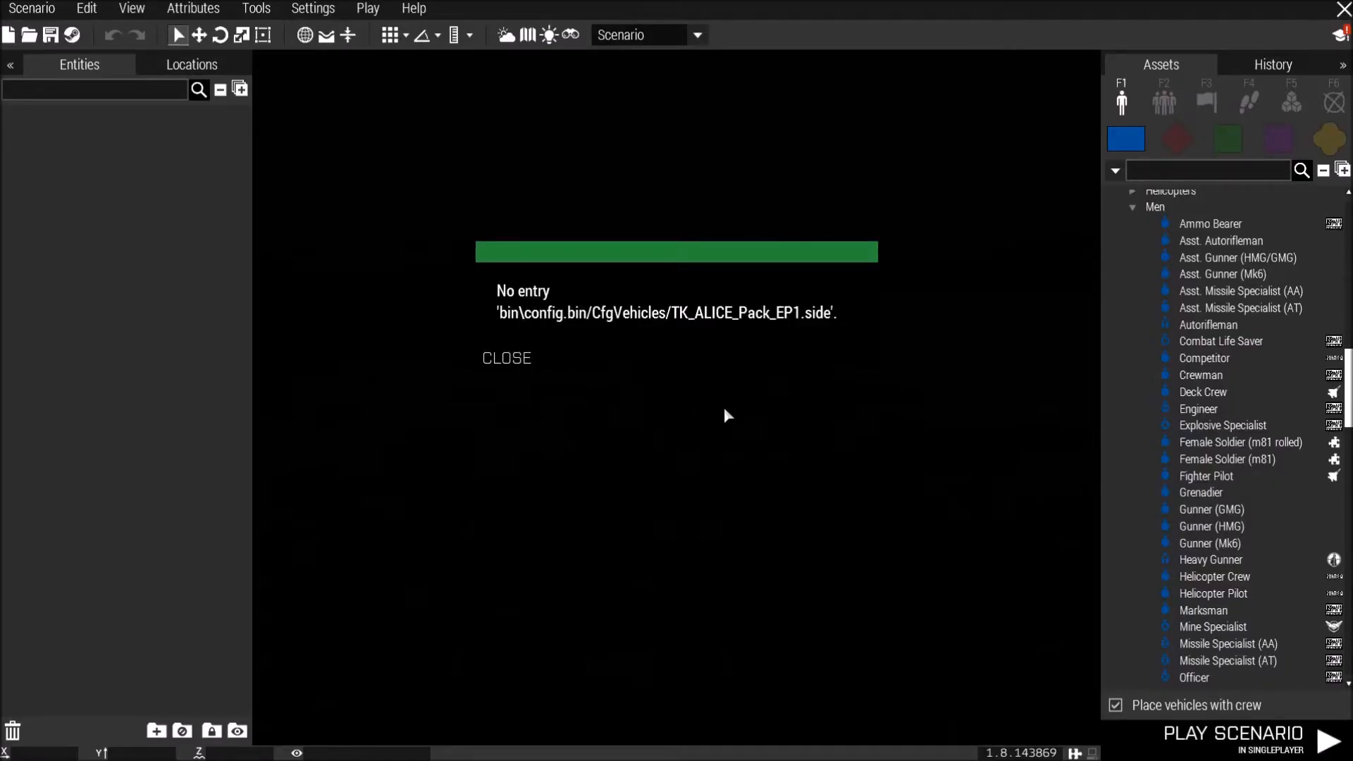
Dismiss the error message and survey the terrain map around Hagen, Schwemlitz and the eastern forest for a starting location.
key("Escape")
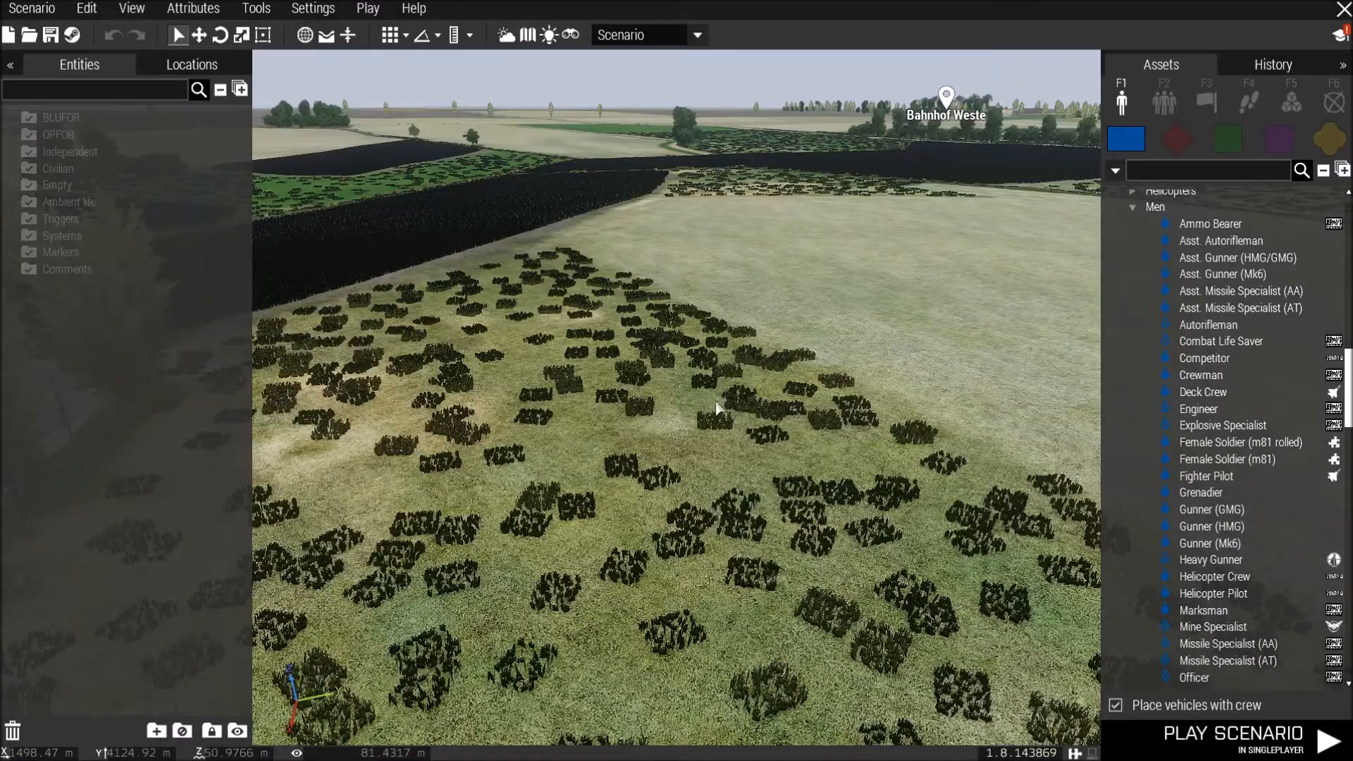
key("m")
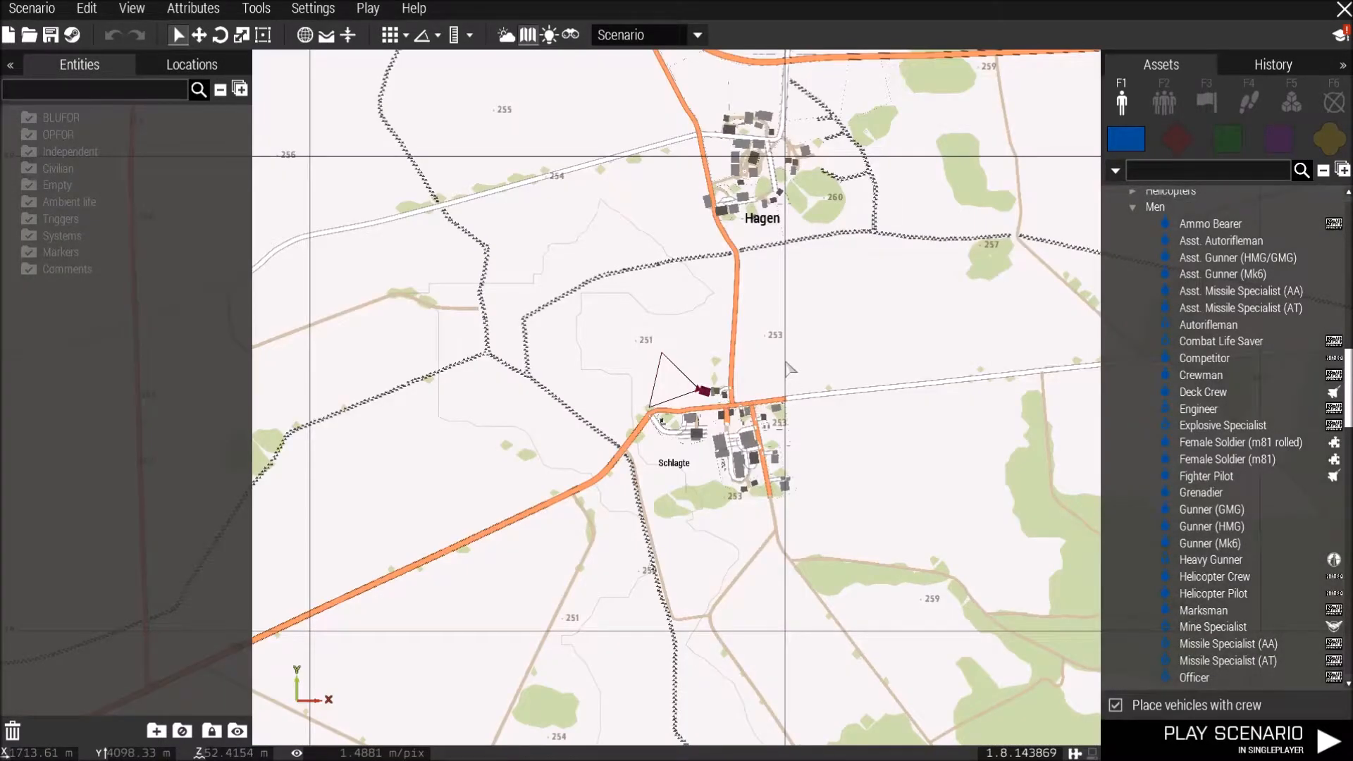
scroll(789, 367, "down", 5)
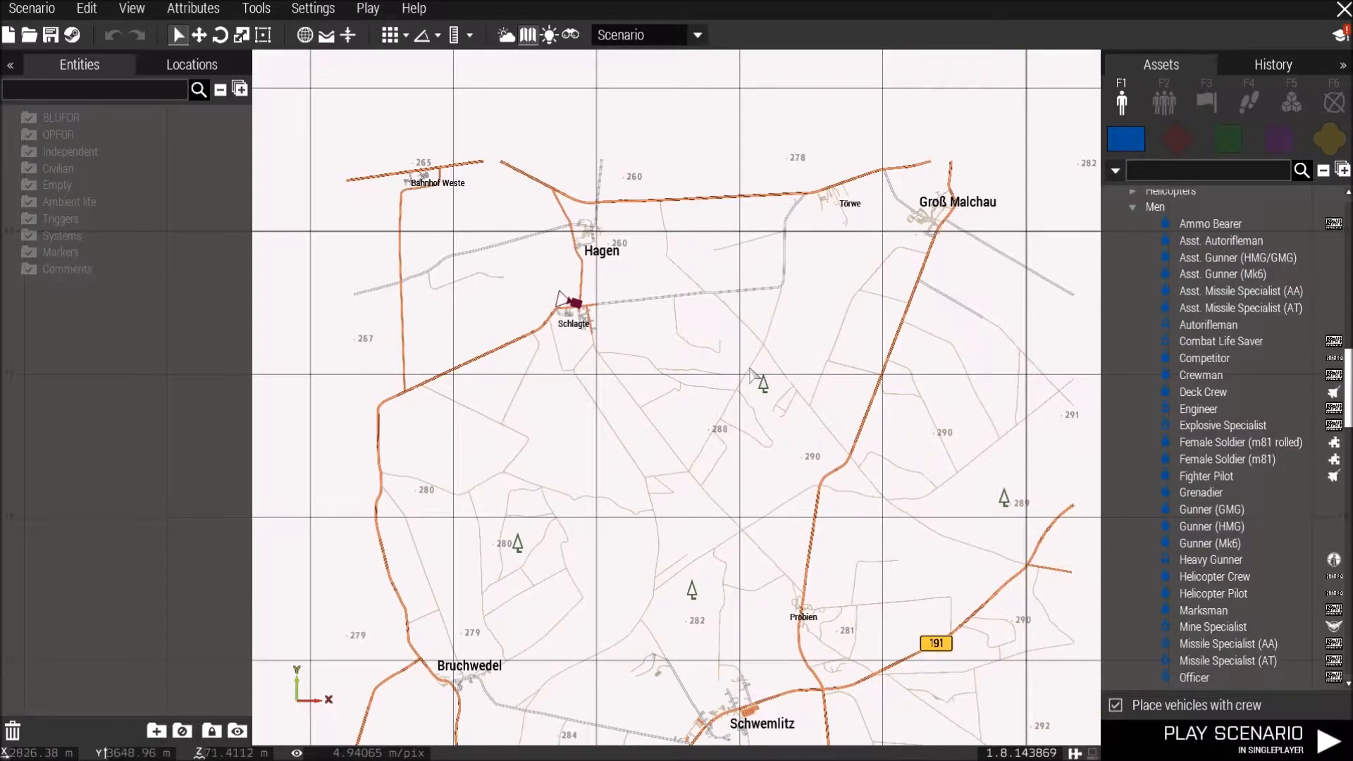
scroll(750, 369, "up", 3)
right_click_drag(501, 269, 483, 351)
scroll(543, 300, "up", 2)
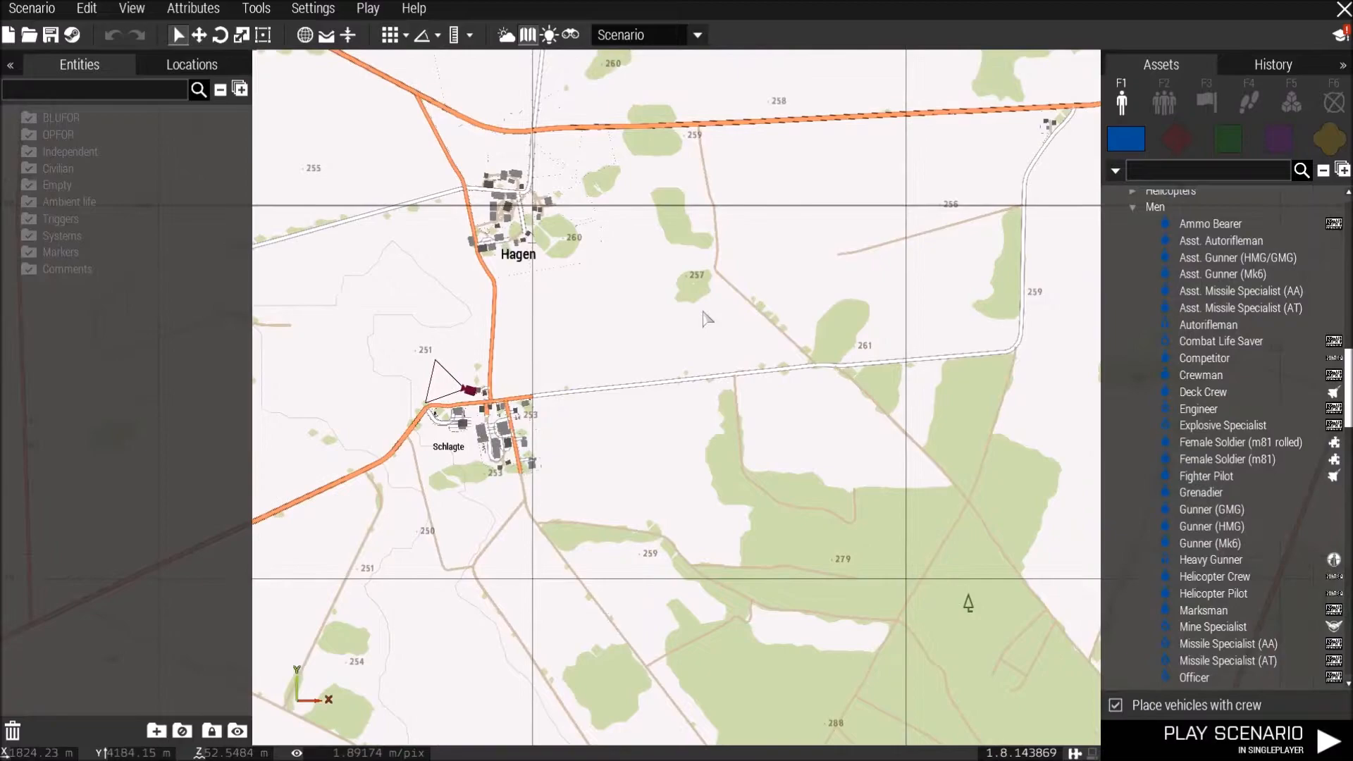
right_click_drag(752, 336, 801, 358)
scroll(629, 344, "up", 2)
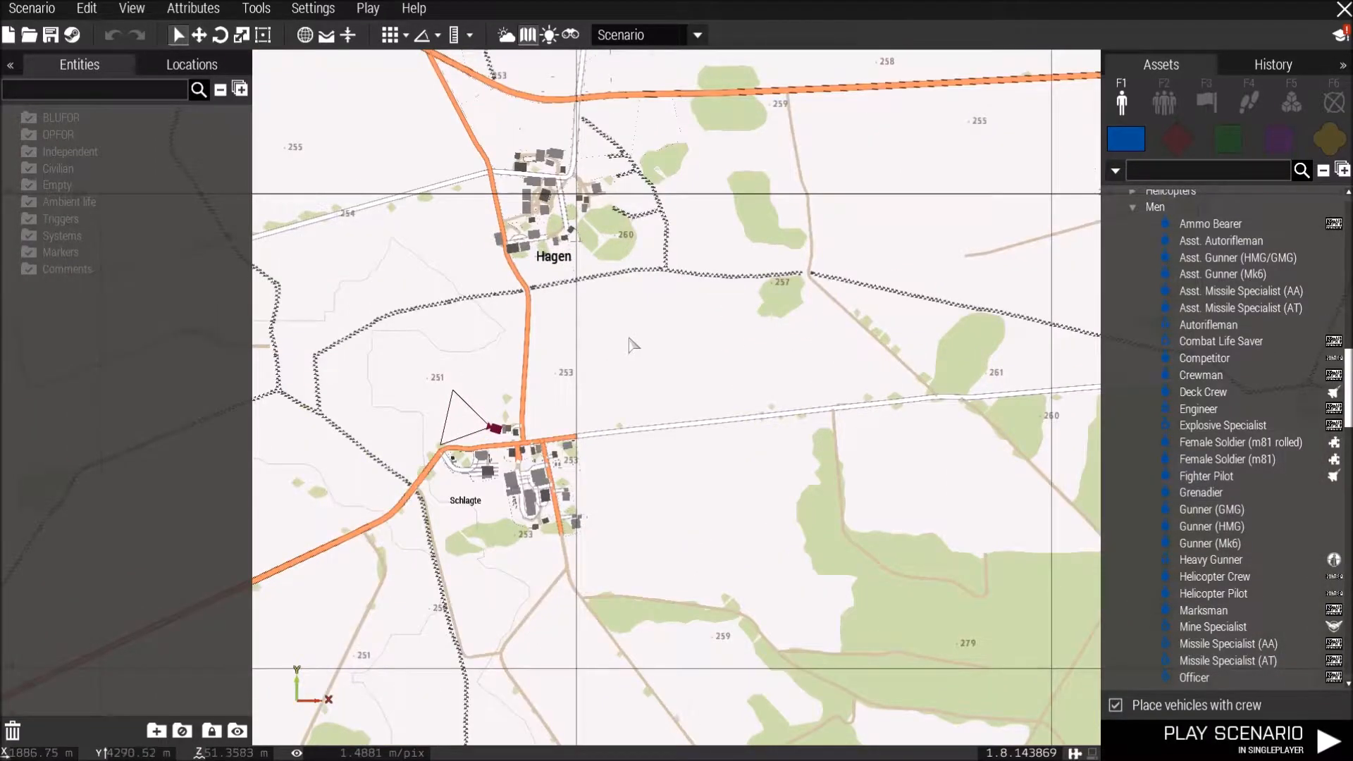
right_click_drag(634, 344, 408, 381)
right_click_drag(900, 323, 526, 376)
right_click_drag(613, 352, 560, 362)
right_click_drag(1002, 284, 744, 337)
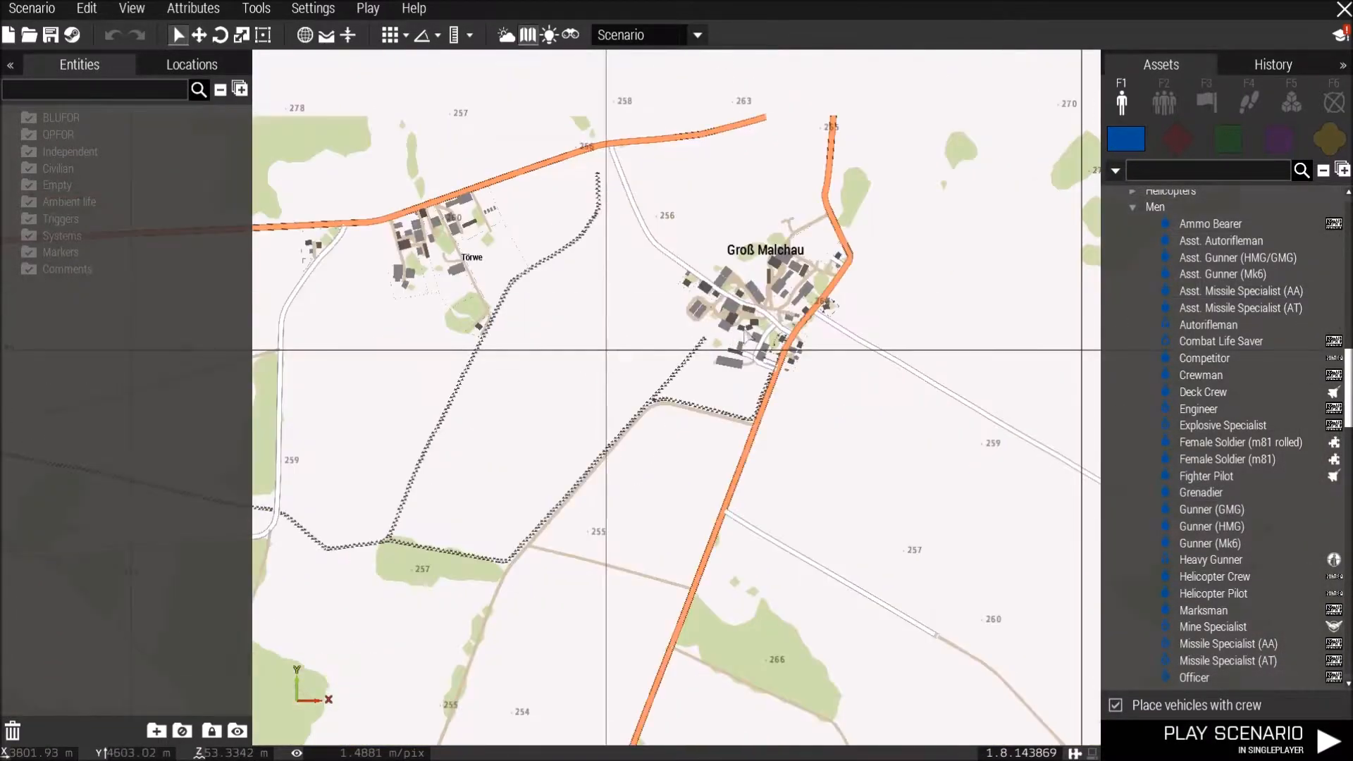
scroll(746, 321, "down", 4)
right_click_drag(673, 426, 788, 203)
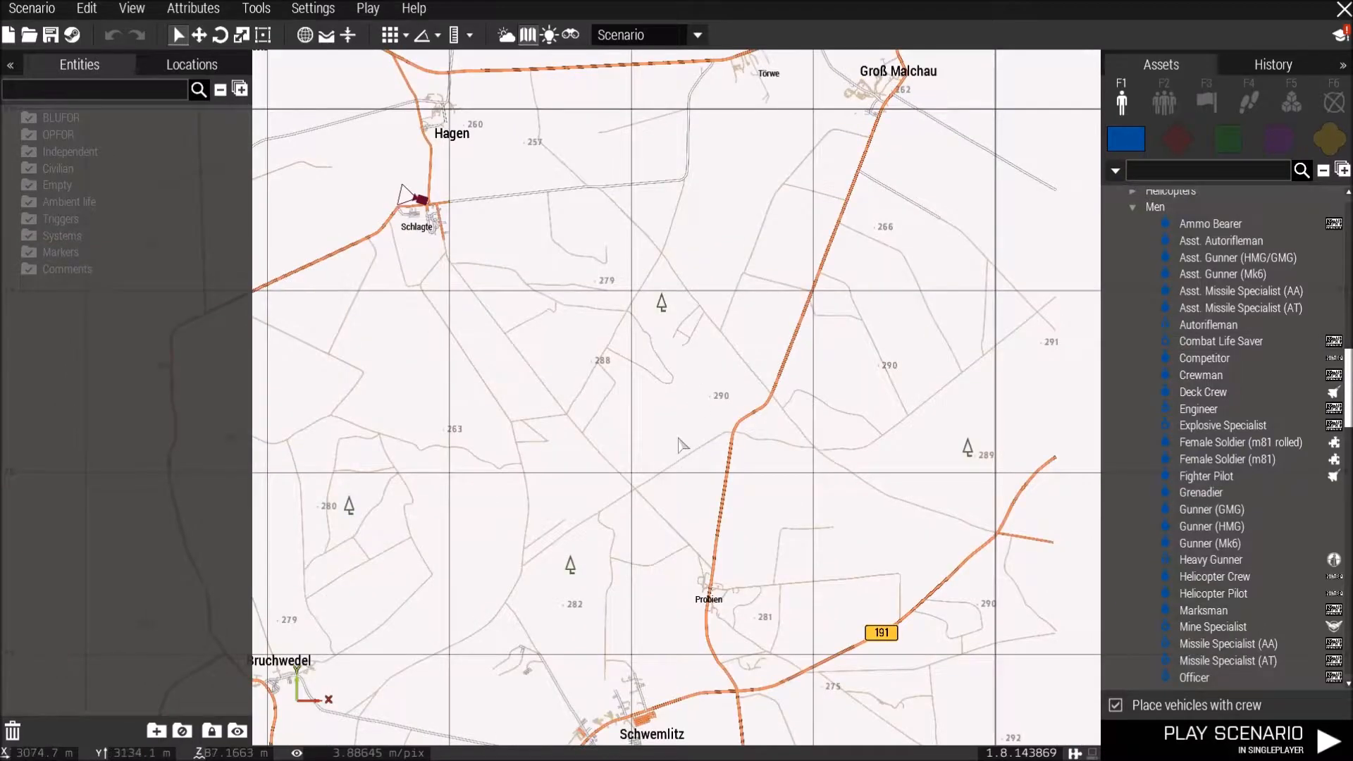
right_click_drag(690, 383, 696, 254)
scroll(689, 522, "up", 2)
right_click_drag(689, 463, 719, 292)
right_click_drag(678, 391, 715, 329)
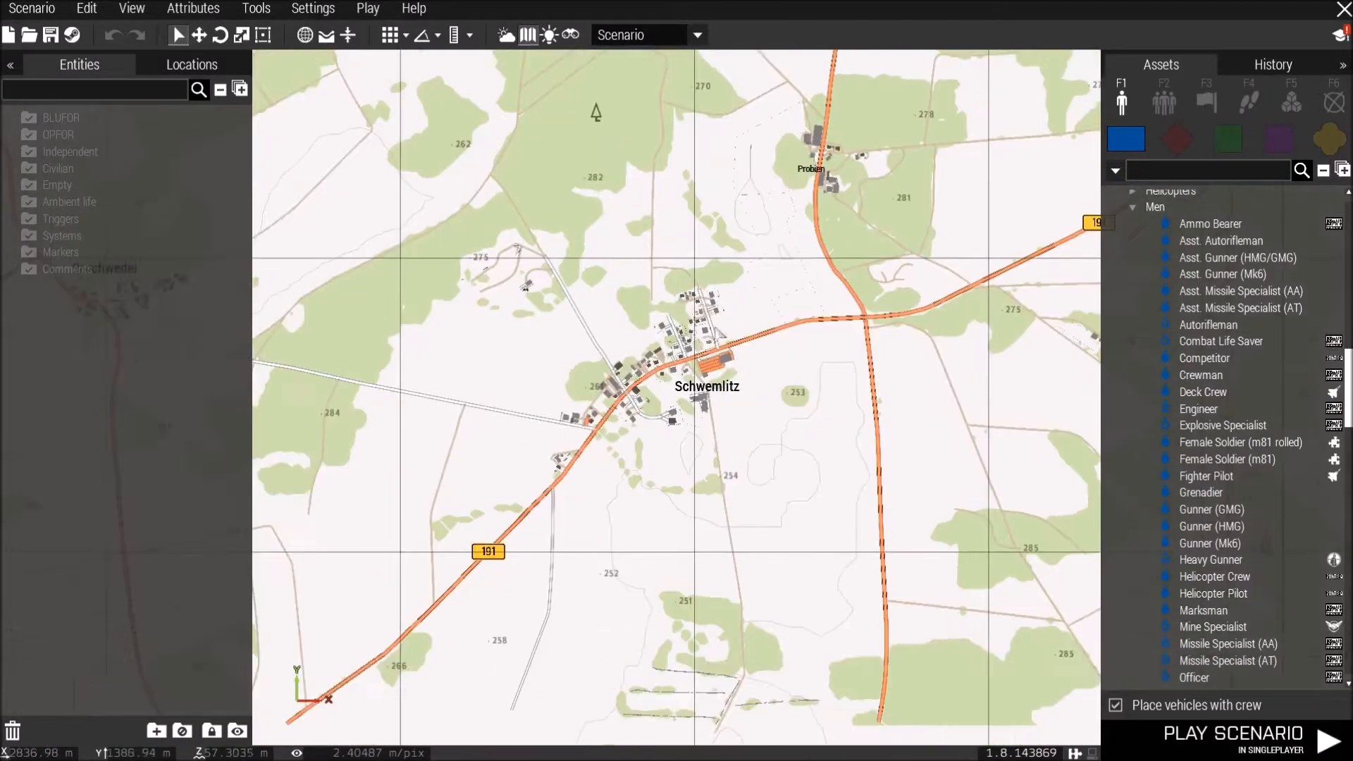
scroll(680, 400, "up", 1)
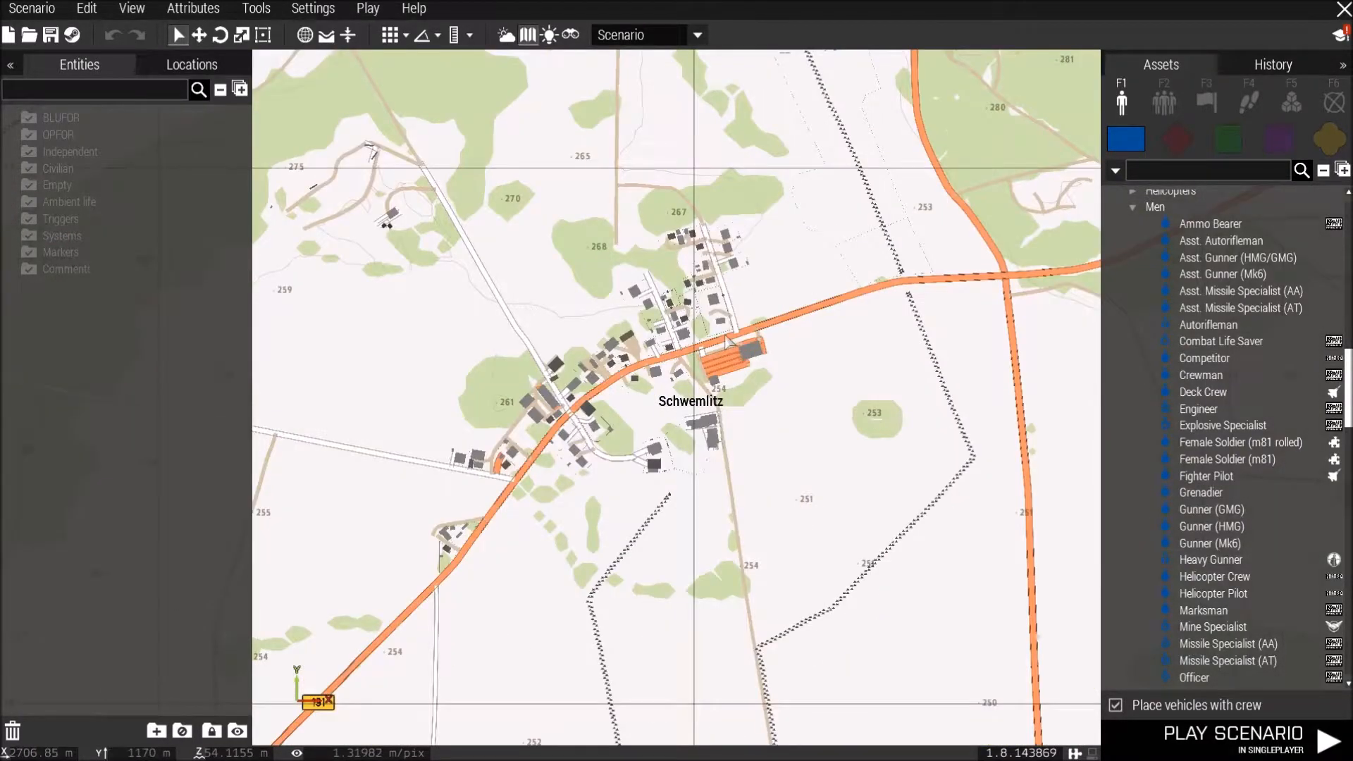
scroll(694, 368, "up", 1)
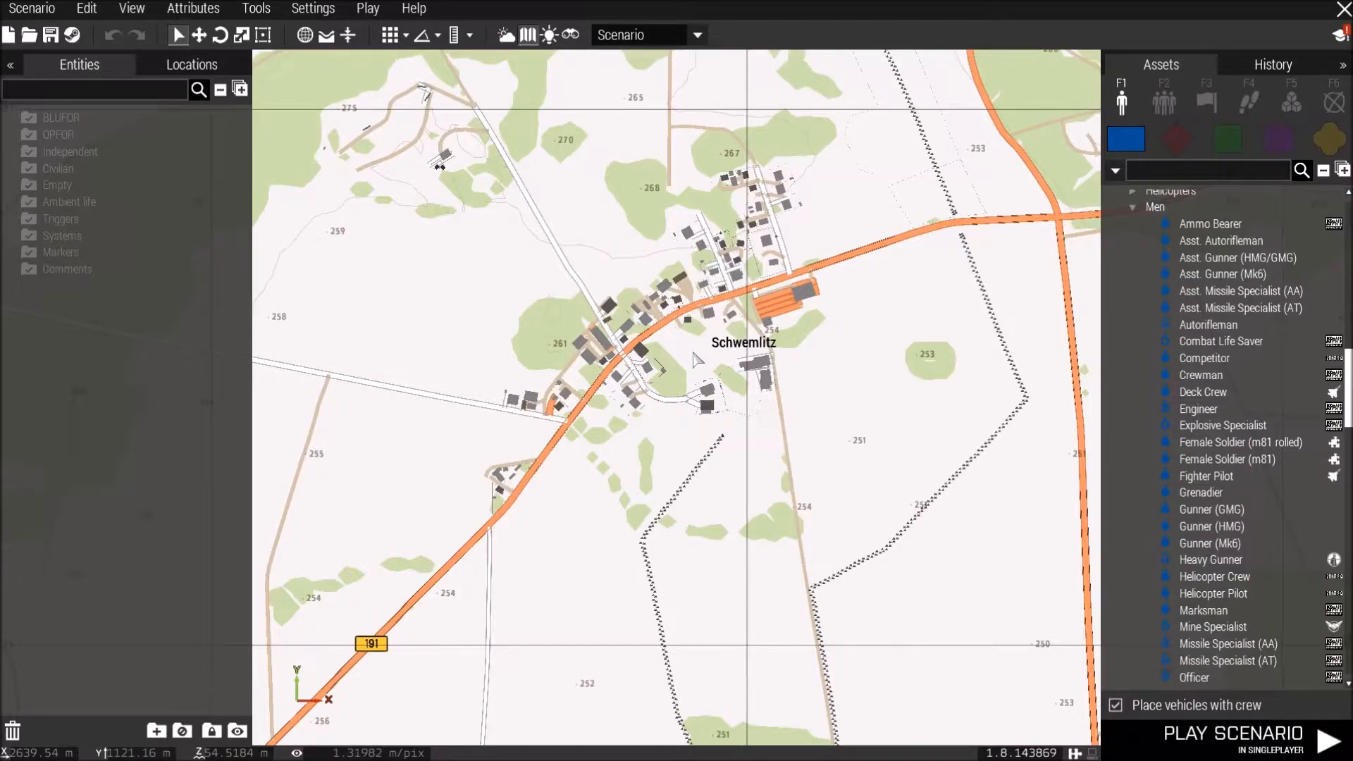
scroll(697, 360, "down", 3)
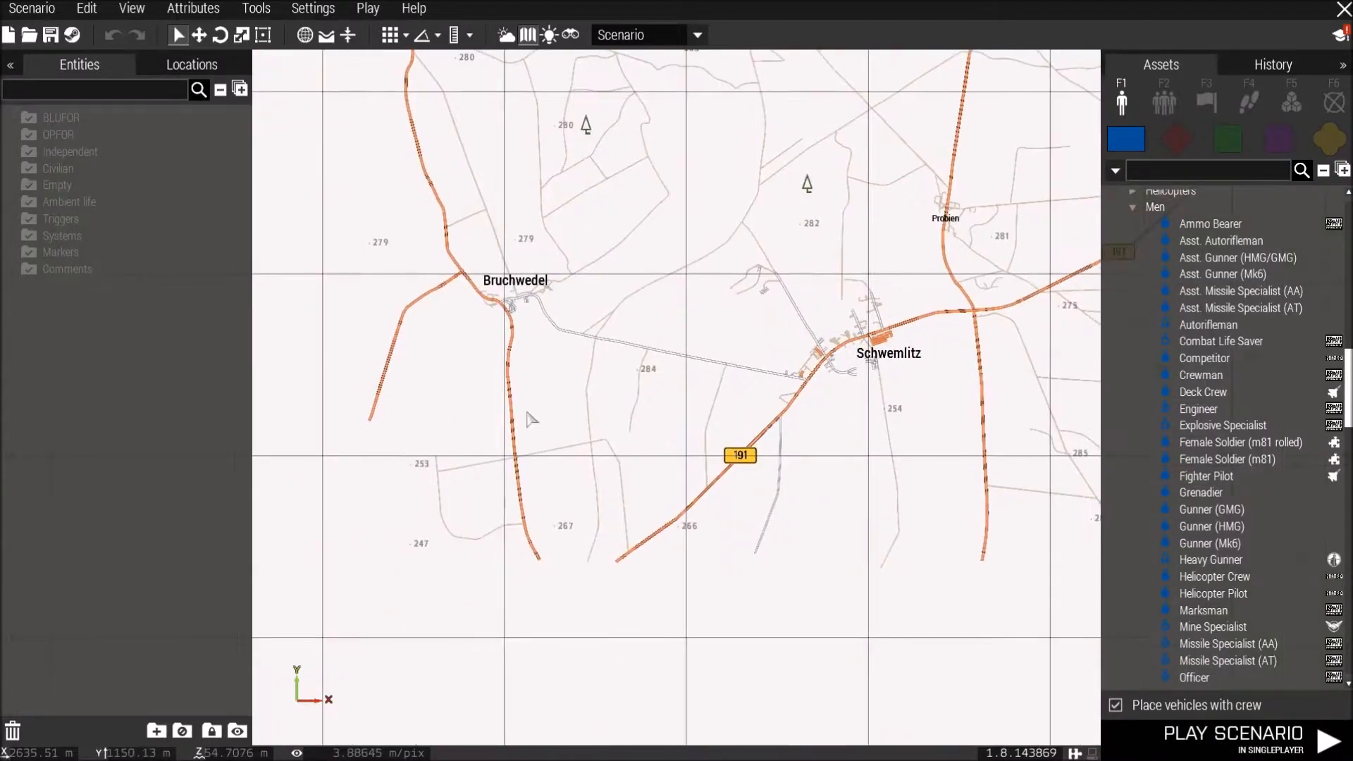
mouse_move(527, 414)
right_mouse_down()
mouse_move(600, 350)
mouse_move(572, 589)
mouse_move(529, 578)
right_mouse_up()
right_click_drag(548, 437, 536, 615)
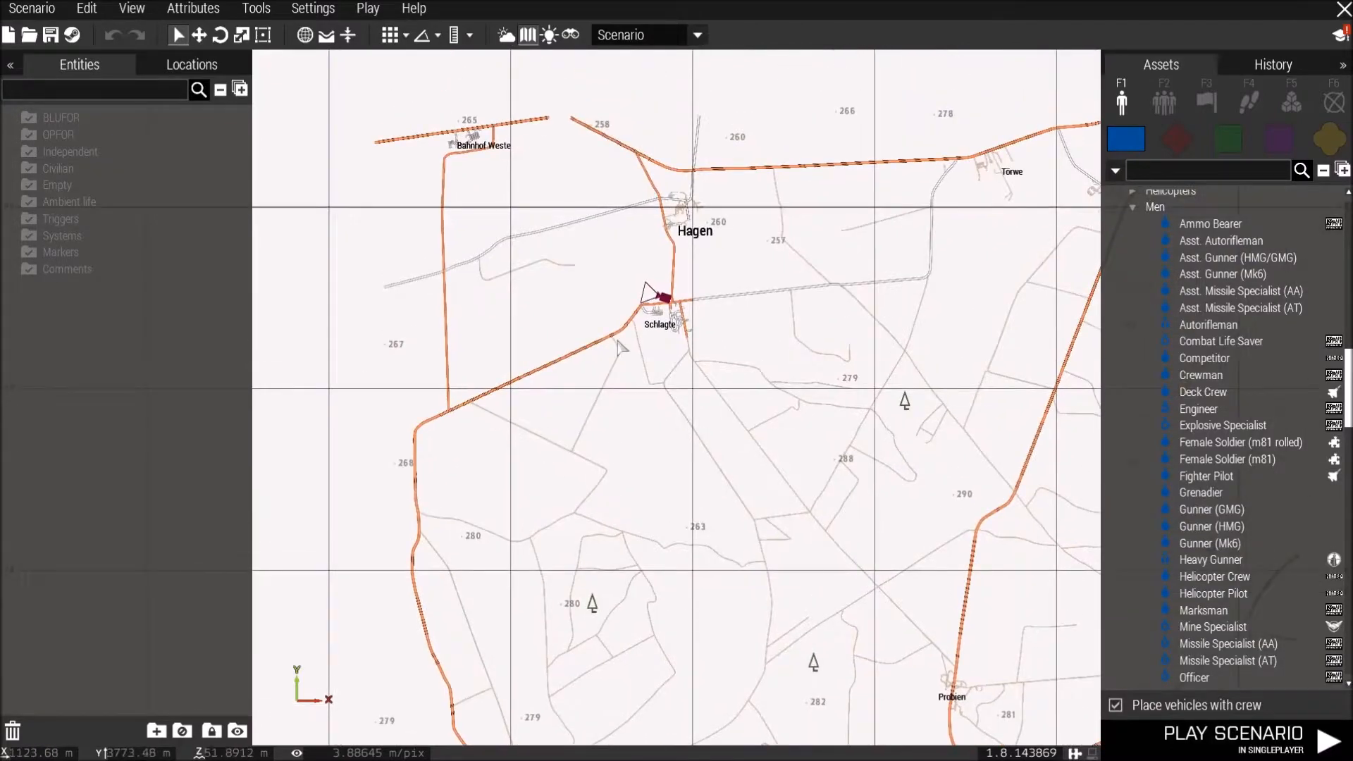
right_click_drag(459, 436, 259, 549)
right_click_drag(734, 360, 514, 204)
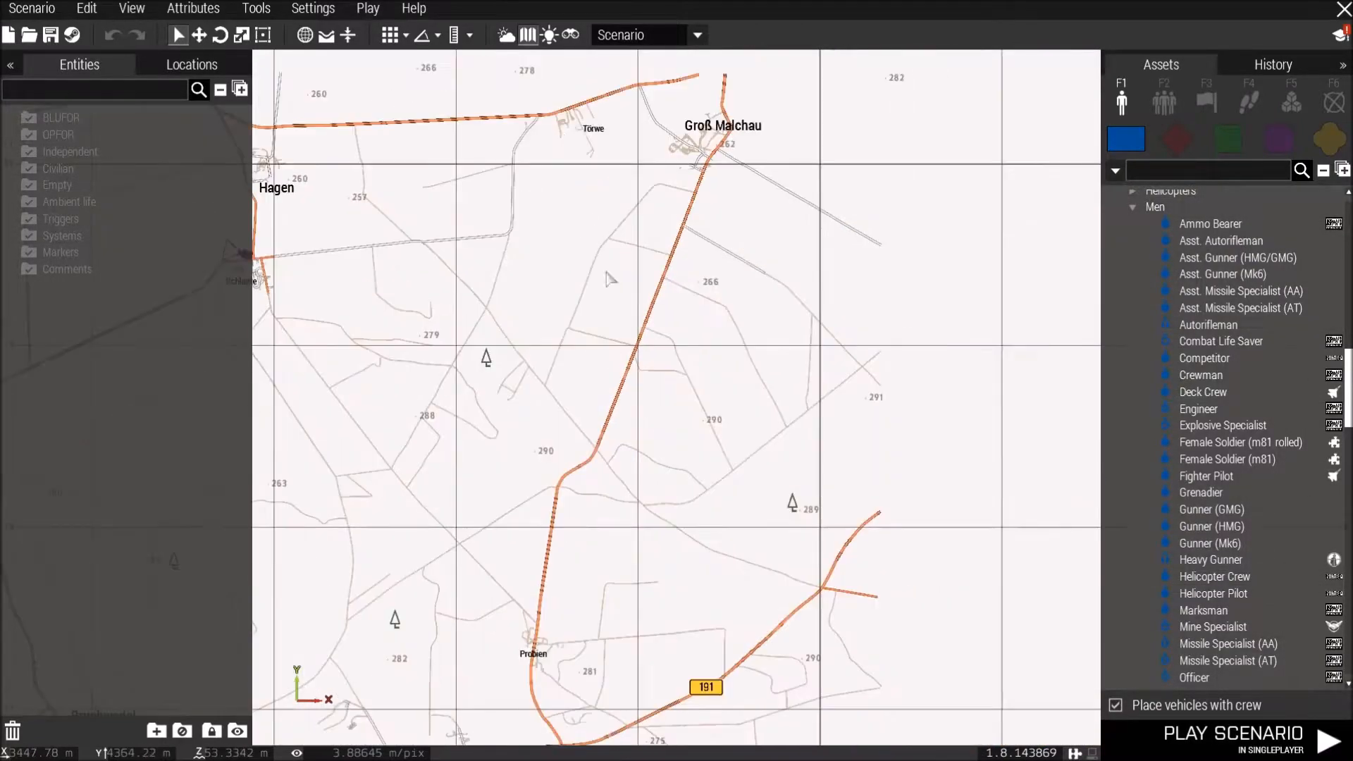
scroll(689, 352, "up", 4)
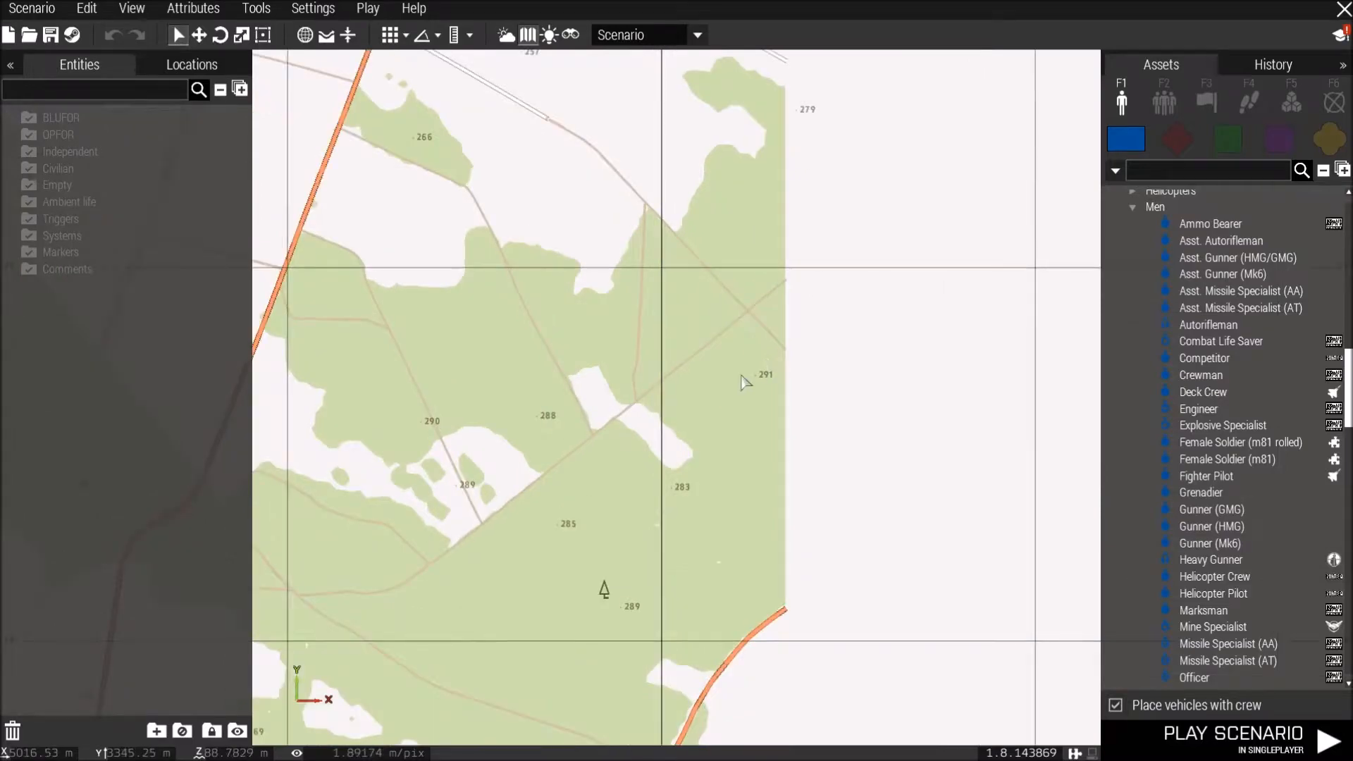
right_click_drag(757, 396, 766, 431)
scroll(759, 372, "up", 2)
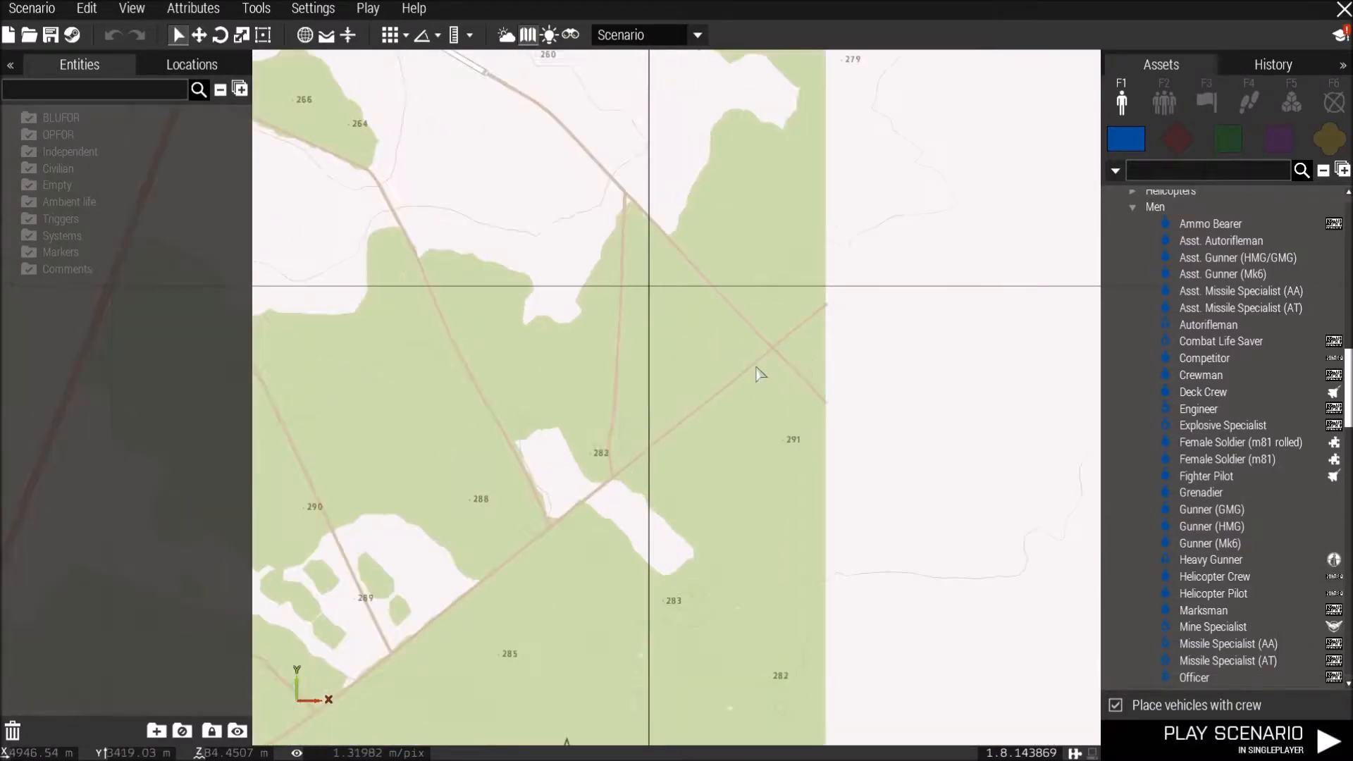
Move the camera to the forest track crossing east of Probsen and place a BLUFOR Survivor unit there.
right_click(759, 372)
left_click(769, 374)
key("m")
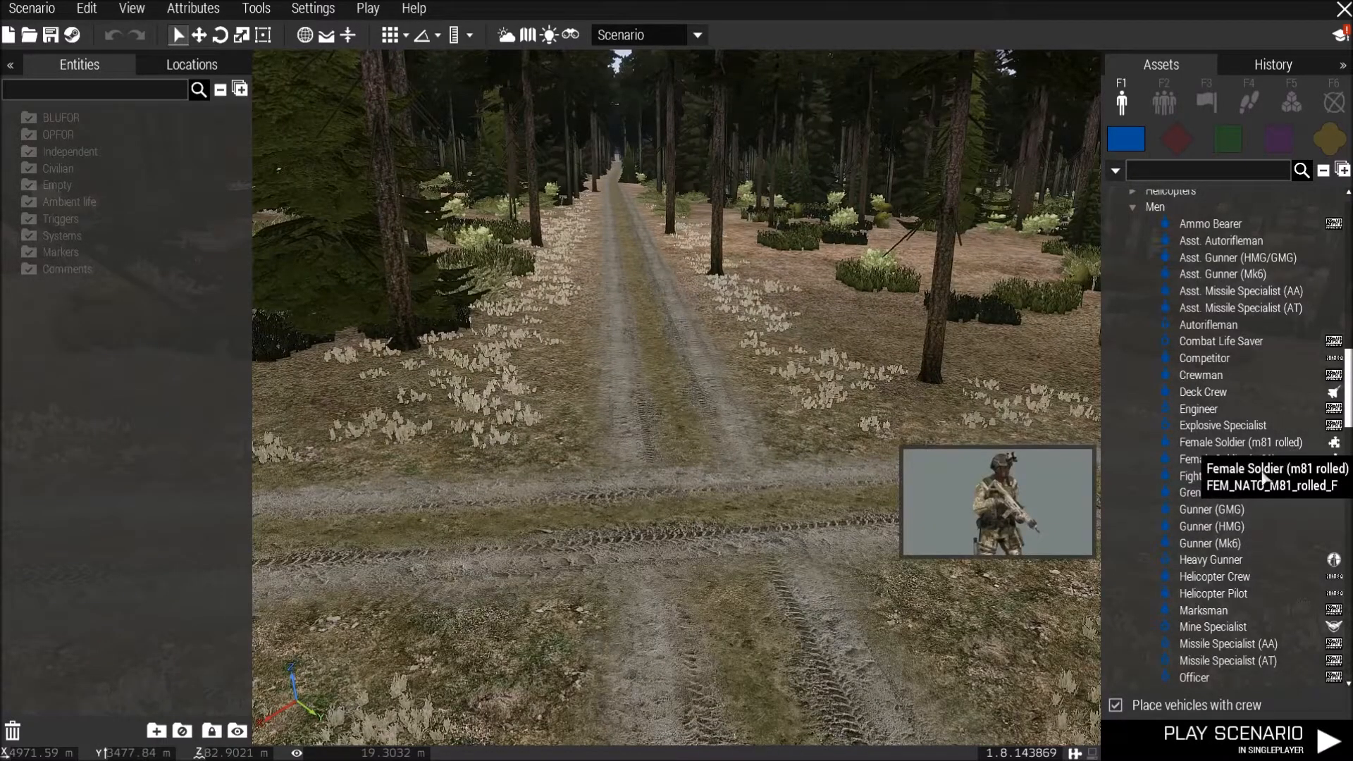
scroll(1209, 495, "down", 7)
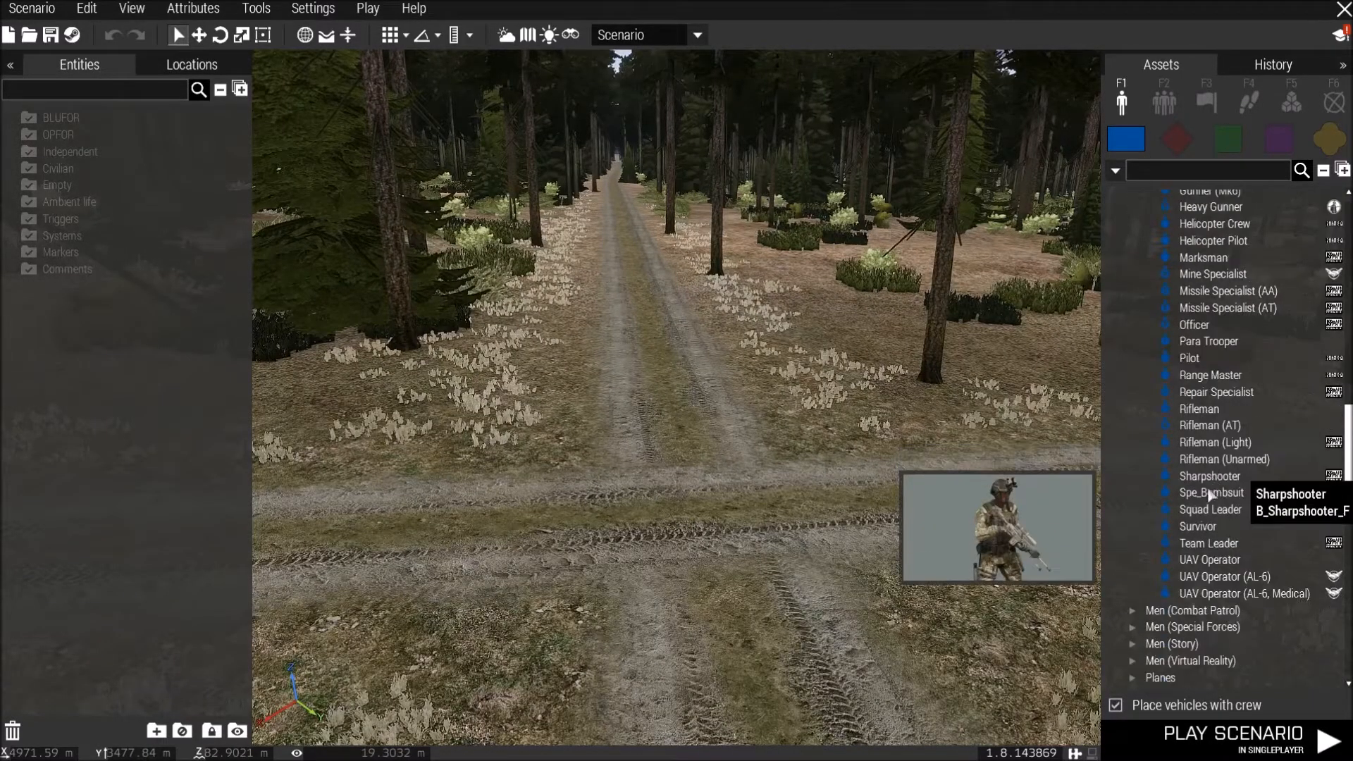
left_click(1202, 530)
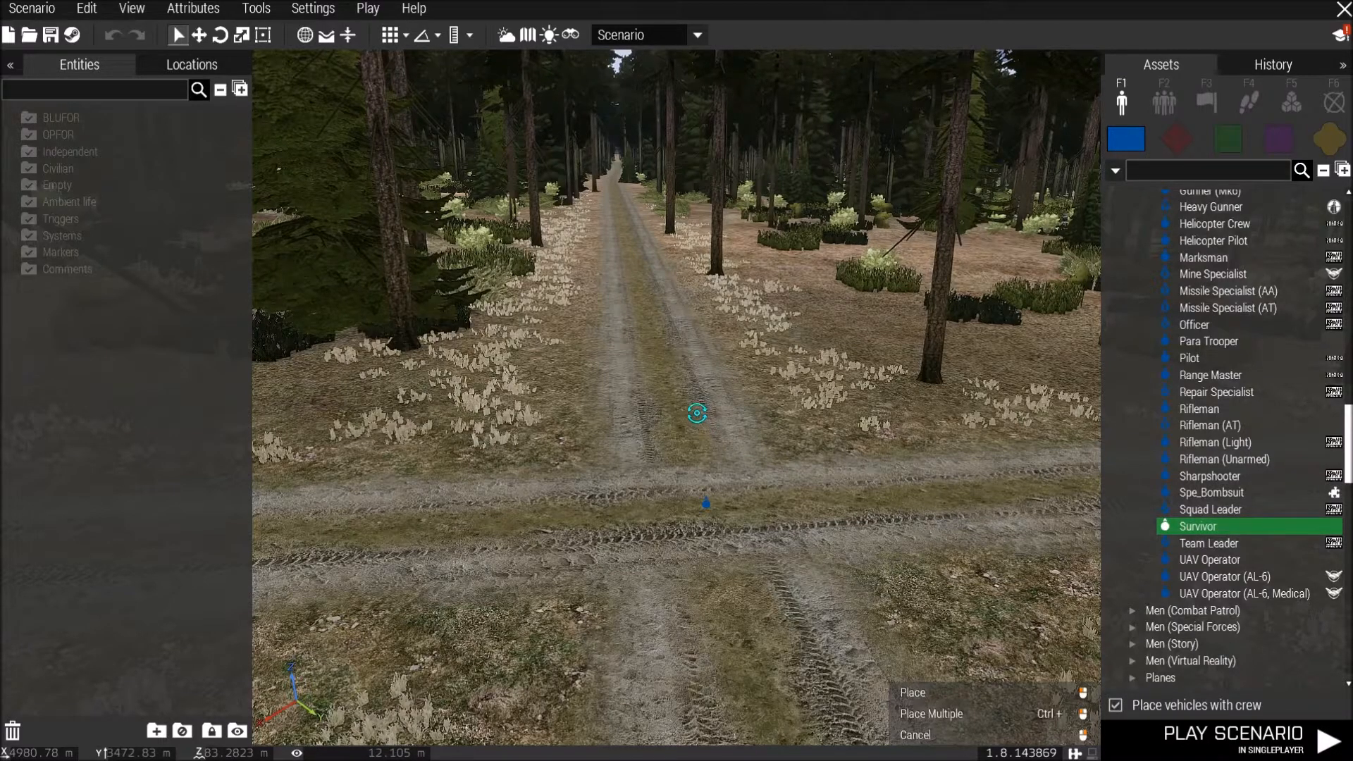
left_click(648, 470)
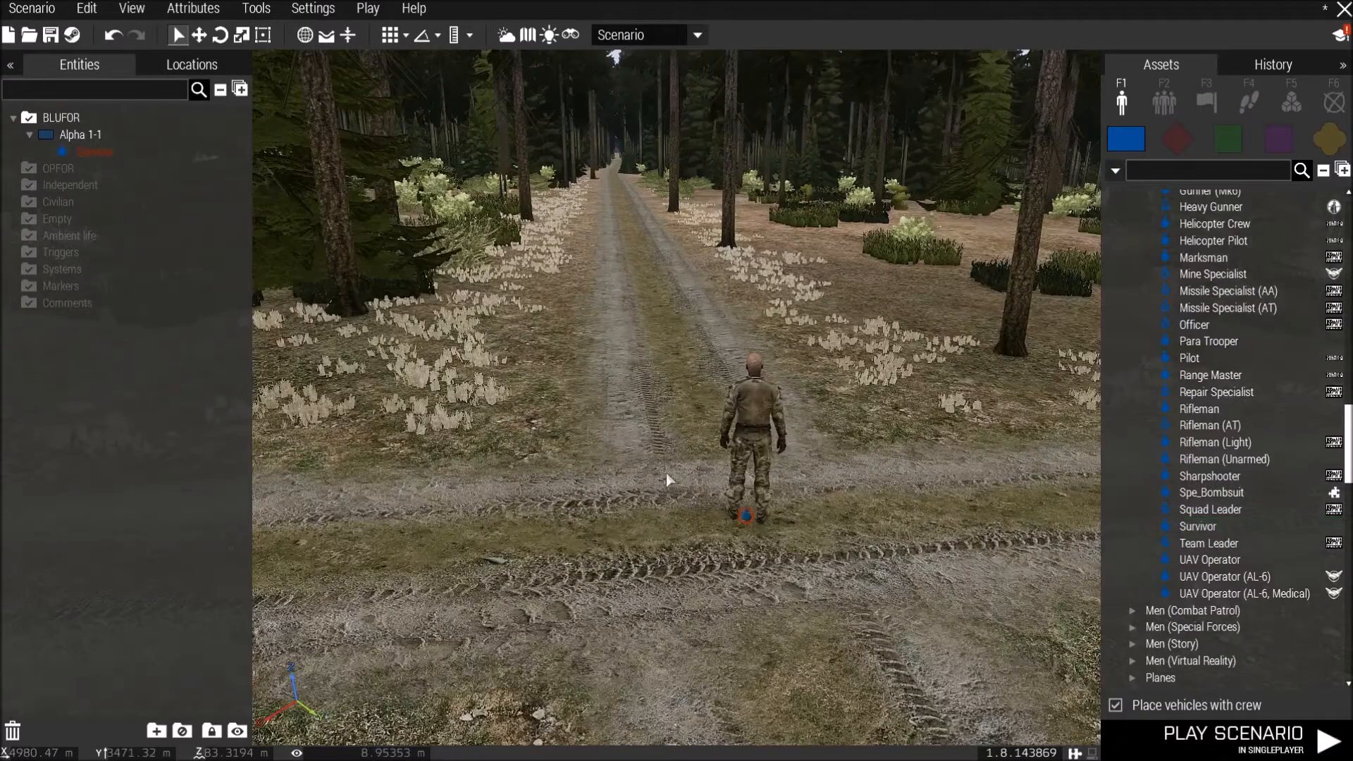
Browse the Modules and Logic Entities asset lists, including the Thirsk Weather category.
key("m")
scroll(789, 362, "down", 4)
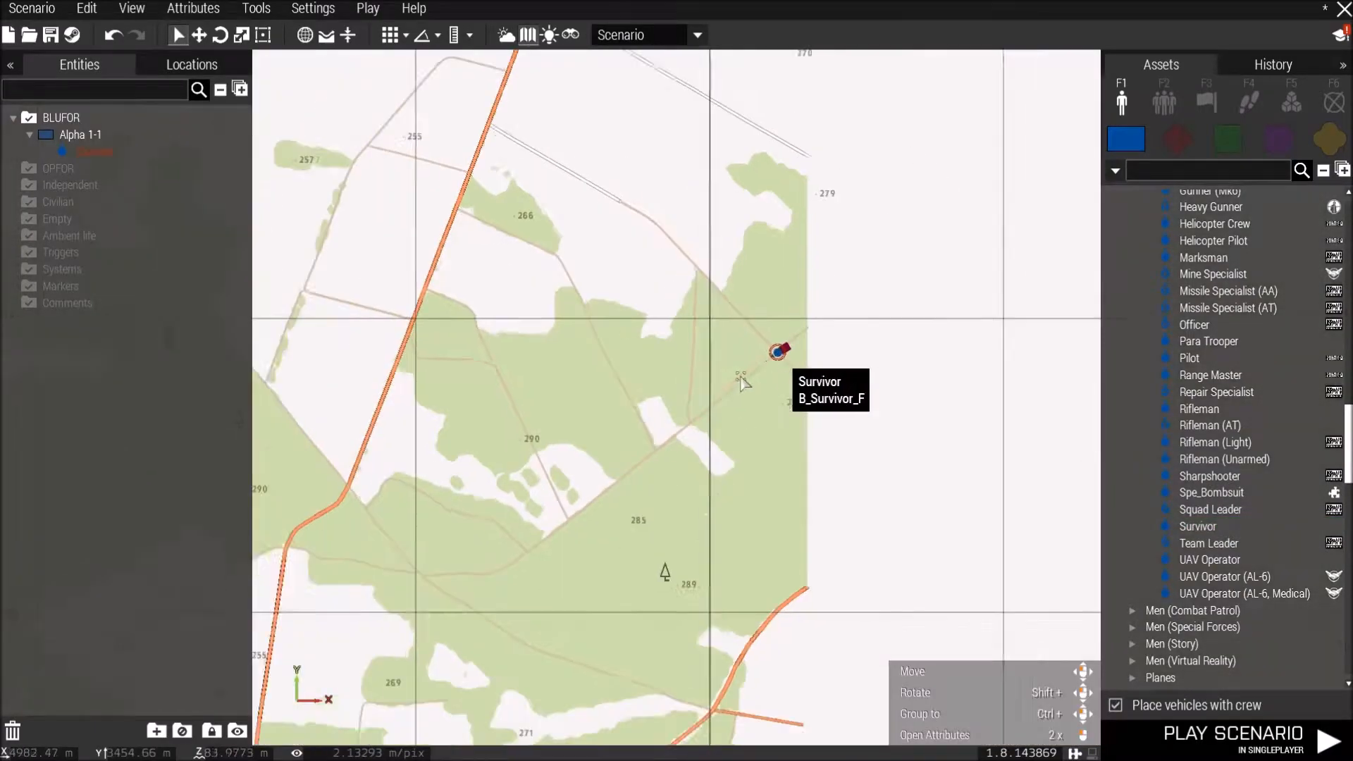
scroll(1081, 280, "down", 1)
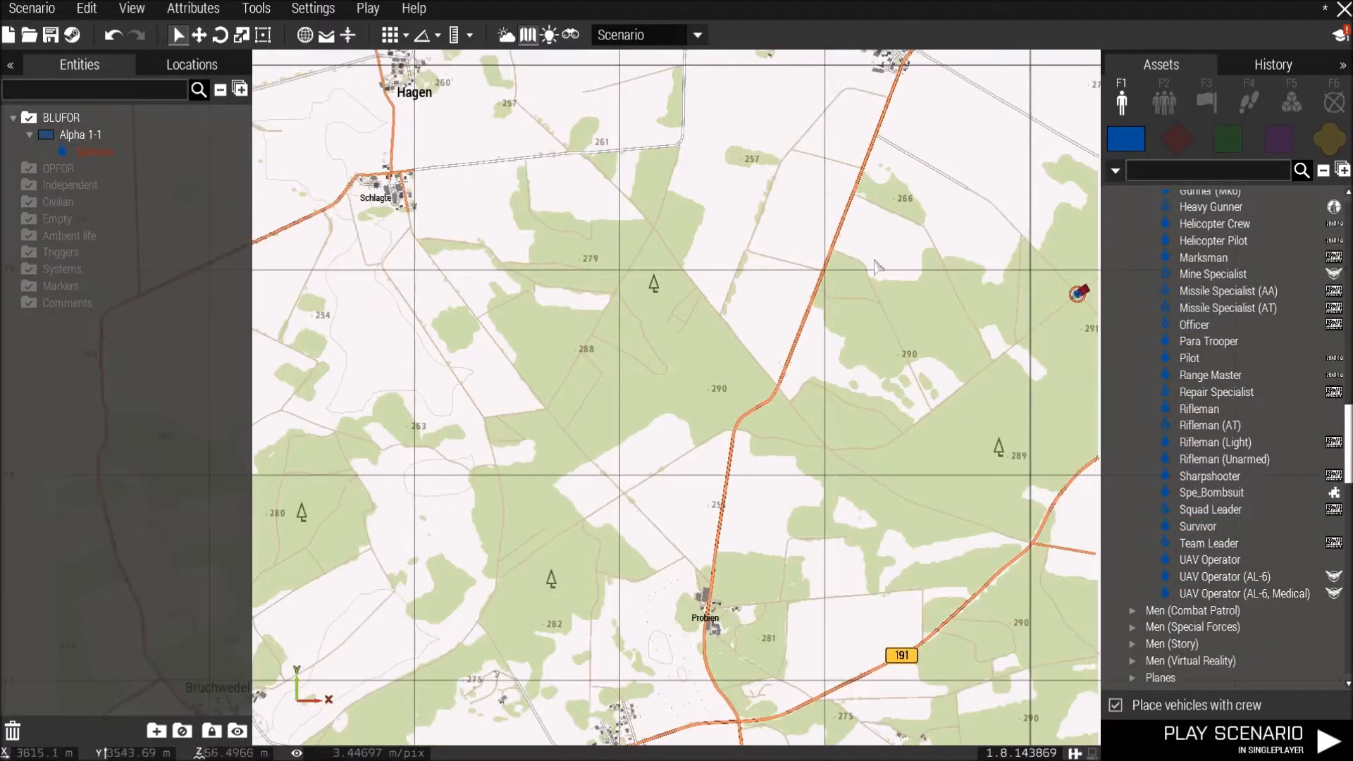
scroll(1081, 281, "down", 1)
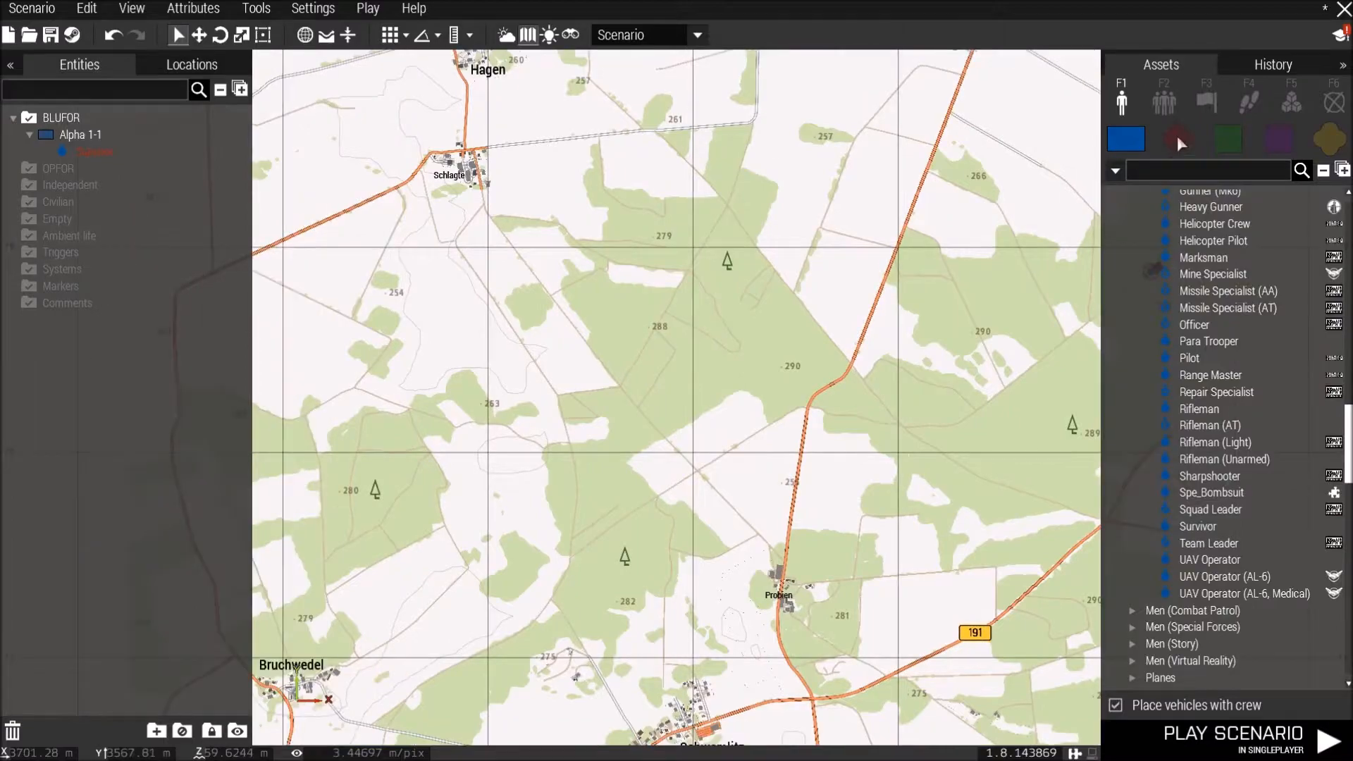
left_click(1291, 102)
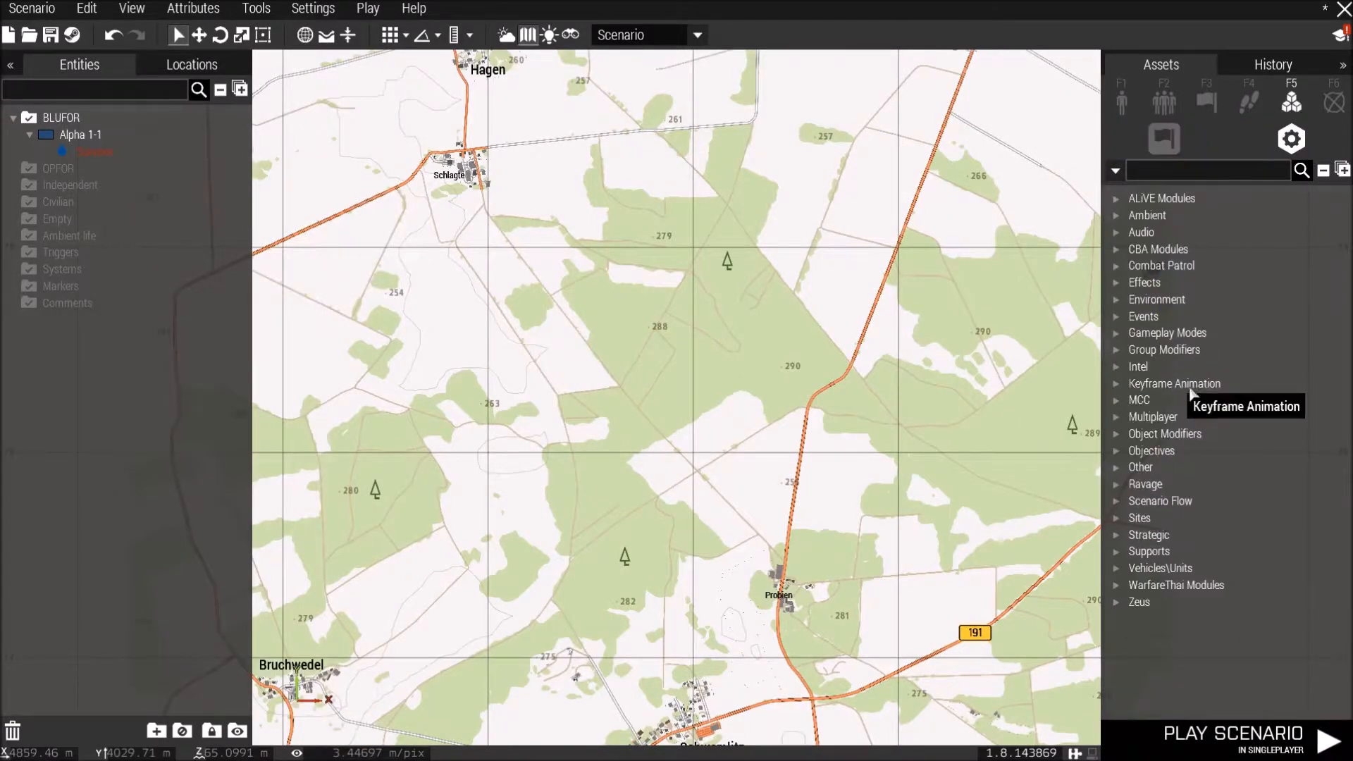
left_click(1173, 147)
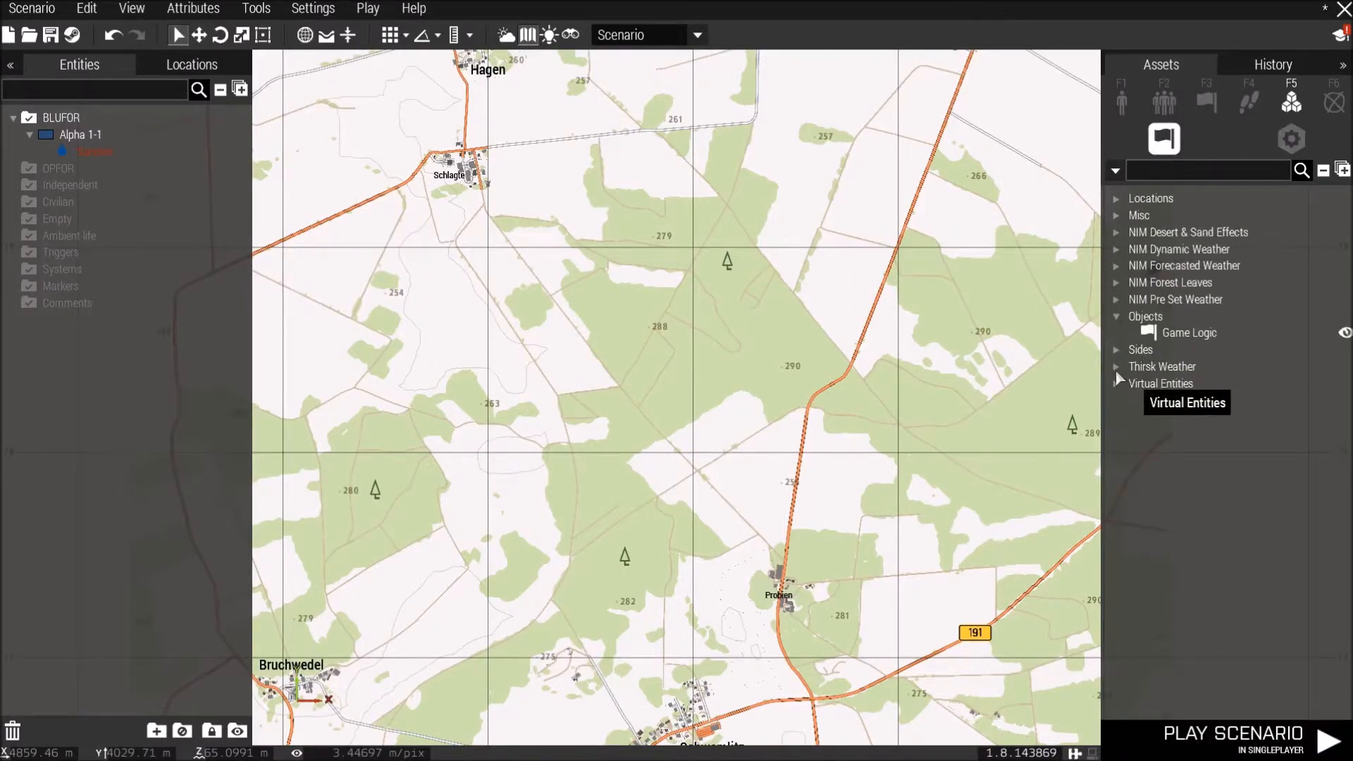
left_click(1116, 368)
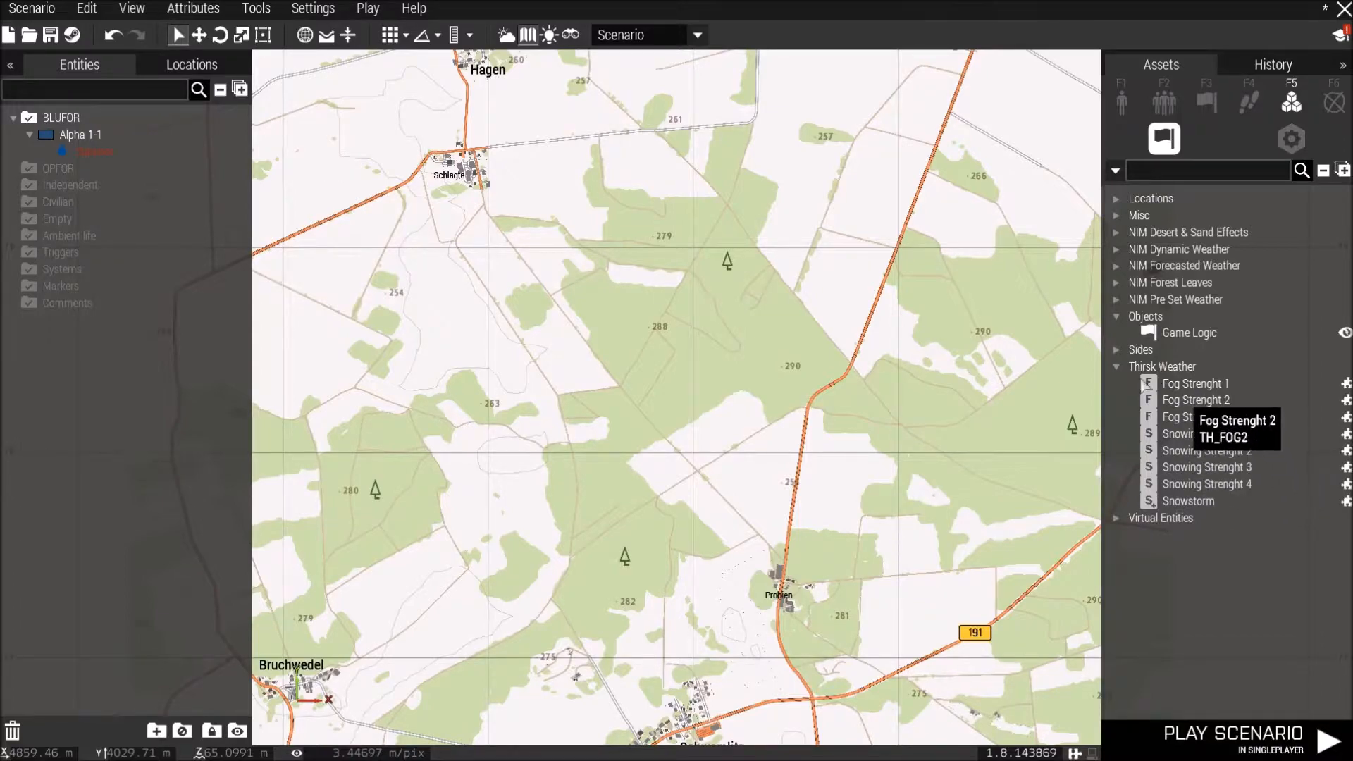
left_click(1117, 367)
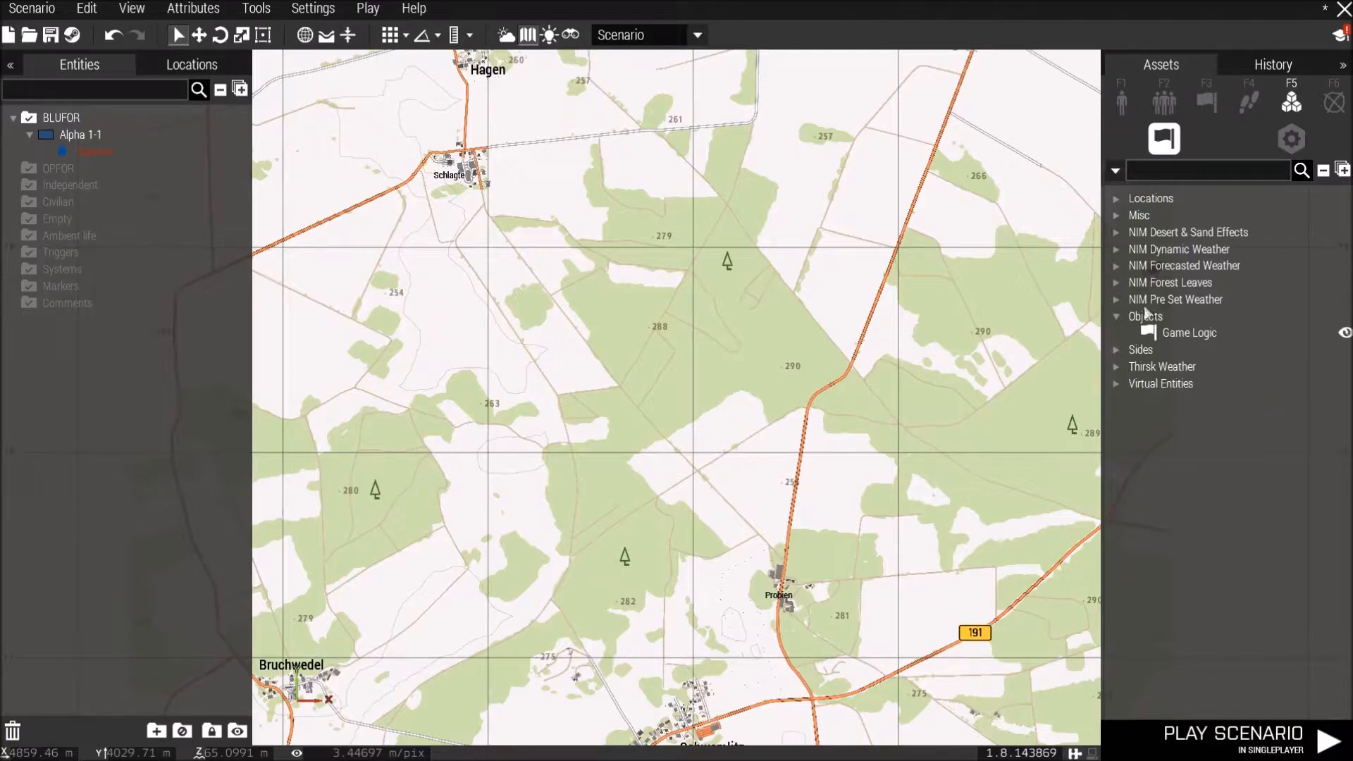
left_click(1285, 136)
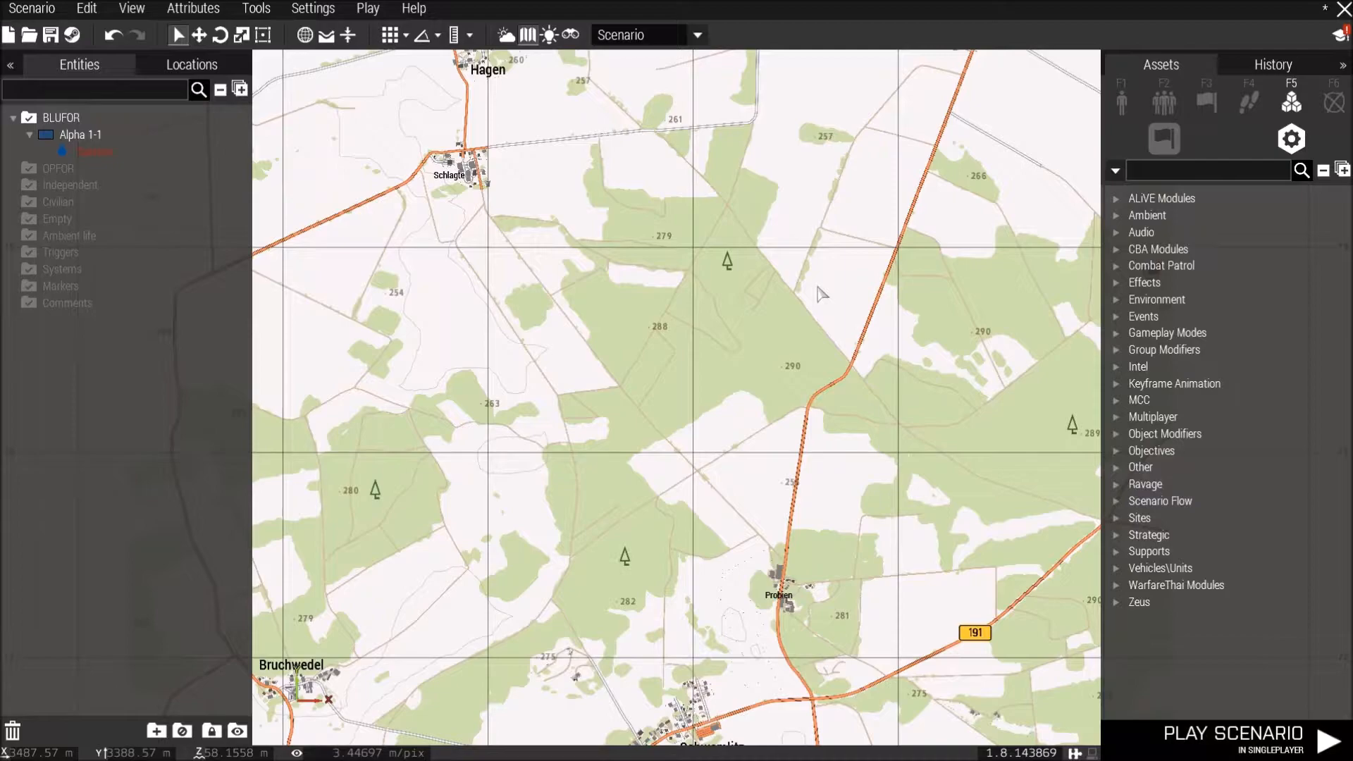
Place a Respawn marker in the open field north of Hagen and open its attributes.
right_click_drag(794, 242, 767, 190)
right_click_drag(845, 467, 829, 390)
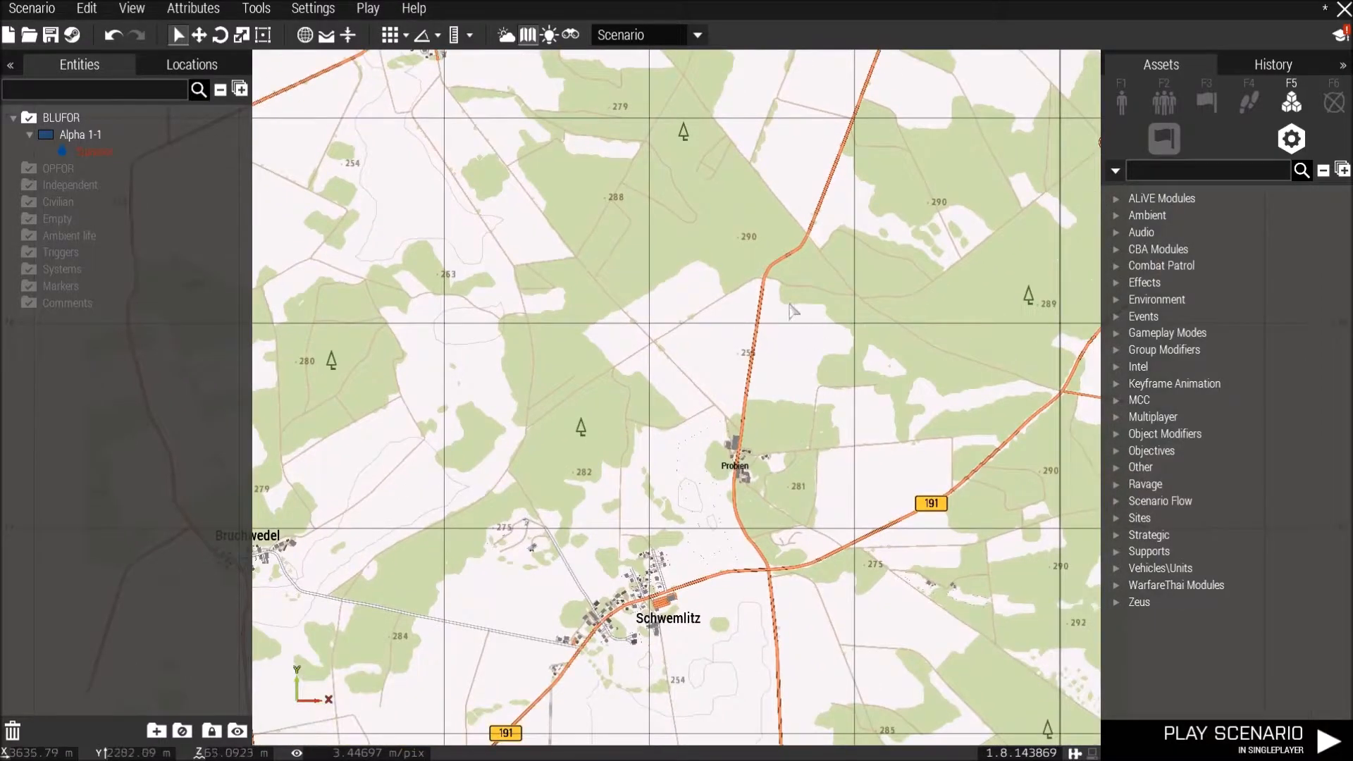
scroll(793, 310, "down", 2)
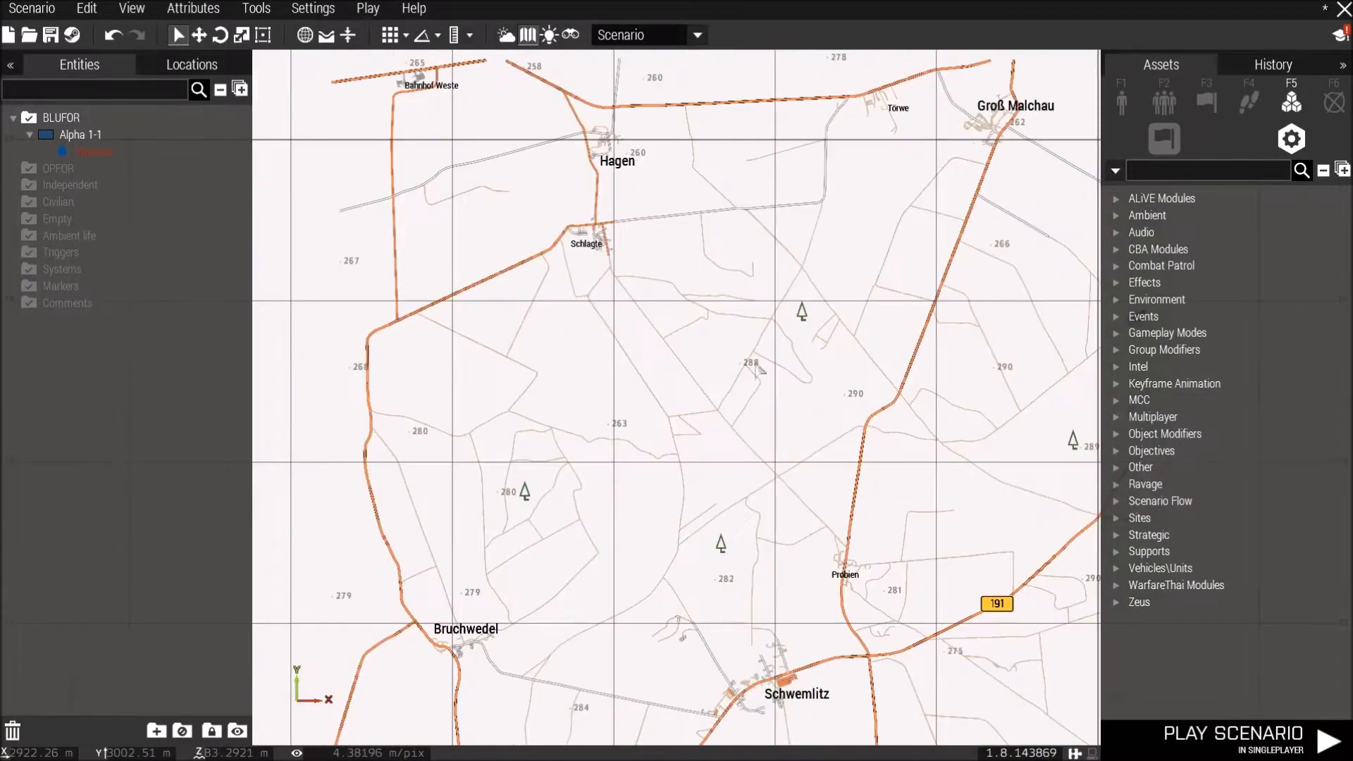
scroll(941, 359, "up", 3)
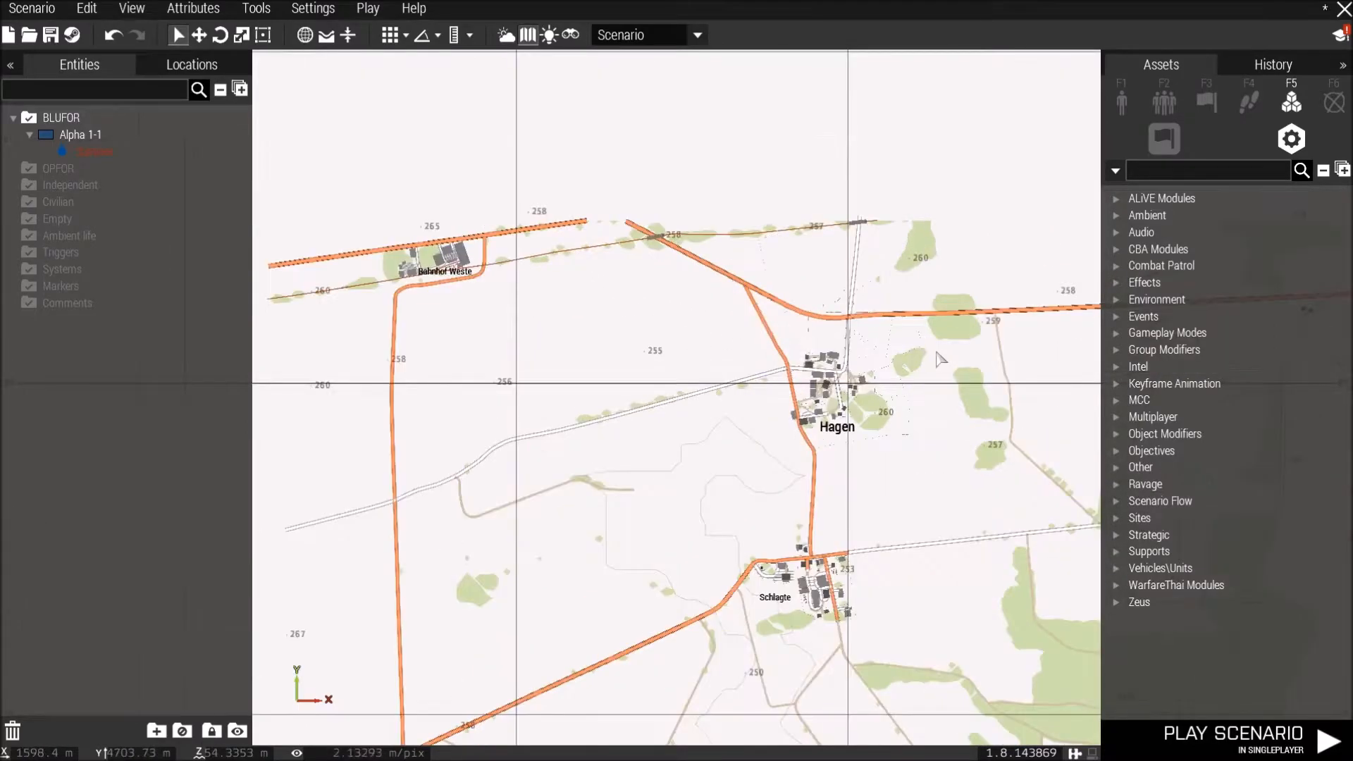
right_click_drag(934, 295, 794, 358)
scroll(794, 358, "up", 2)
scroll(902, 324, "up", 1)
right_click_drag(976, 294, 748, 343)
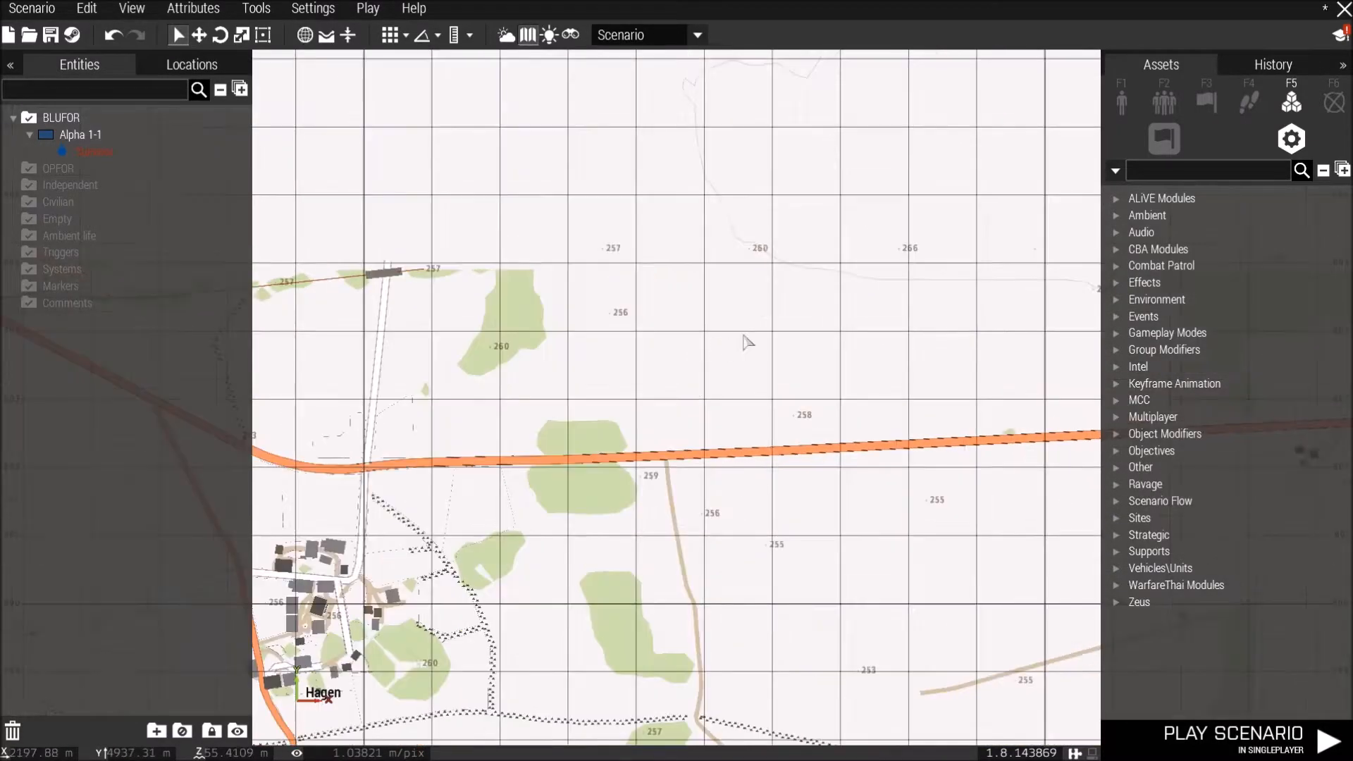
scroll(749, 343, "up", 1)
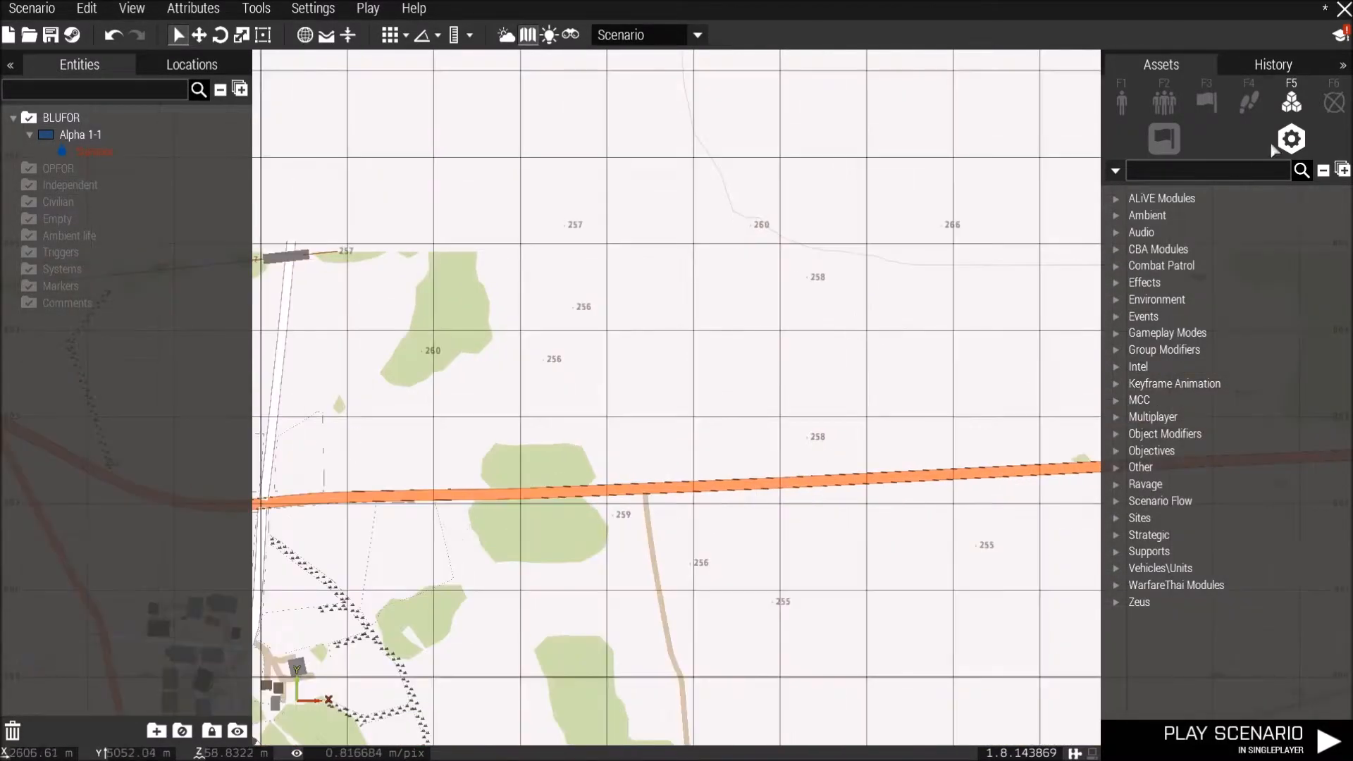
left_click(1334, 106)
left_click(1116, 315)
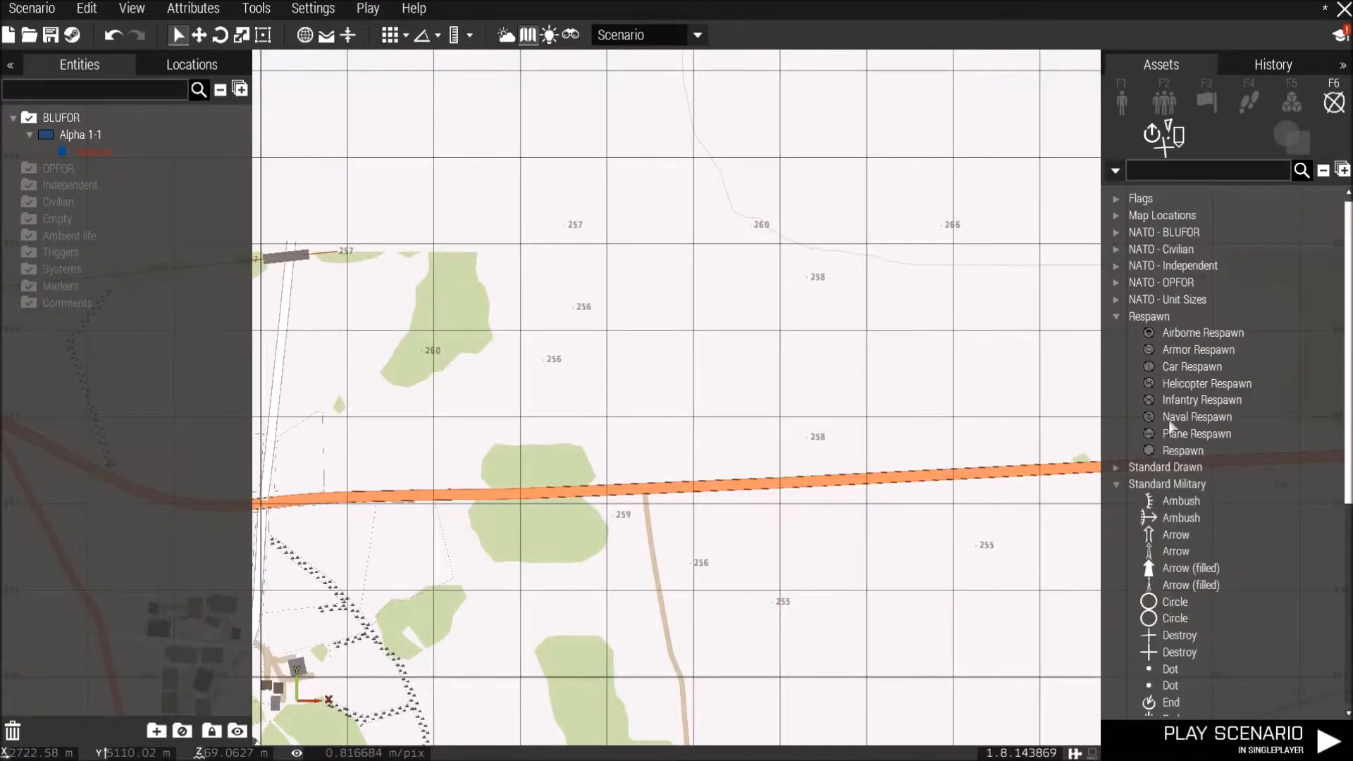
left_click(1170, 450)
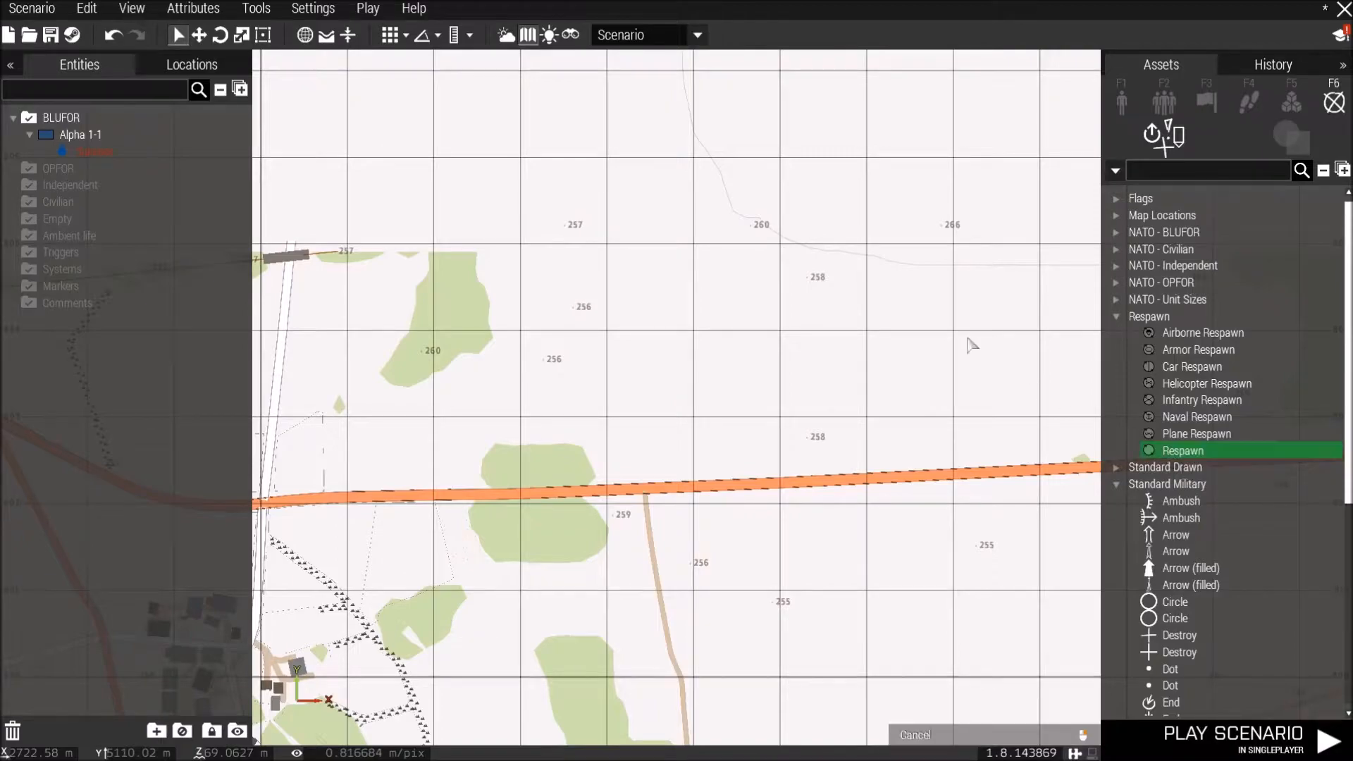
double_click(736, 284)
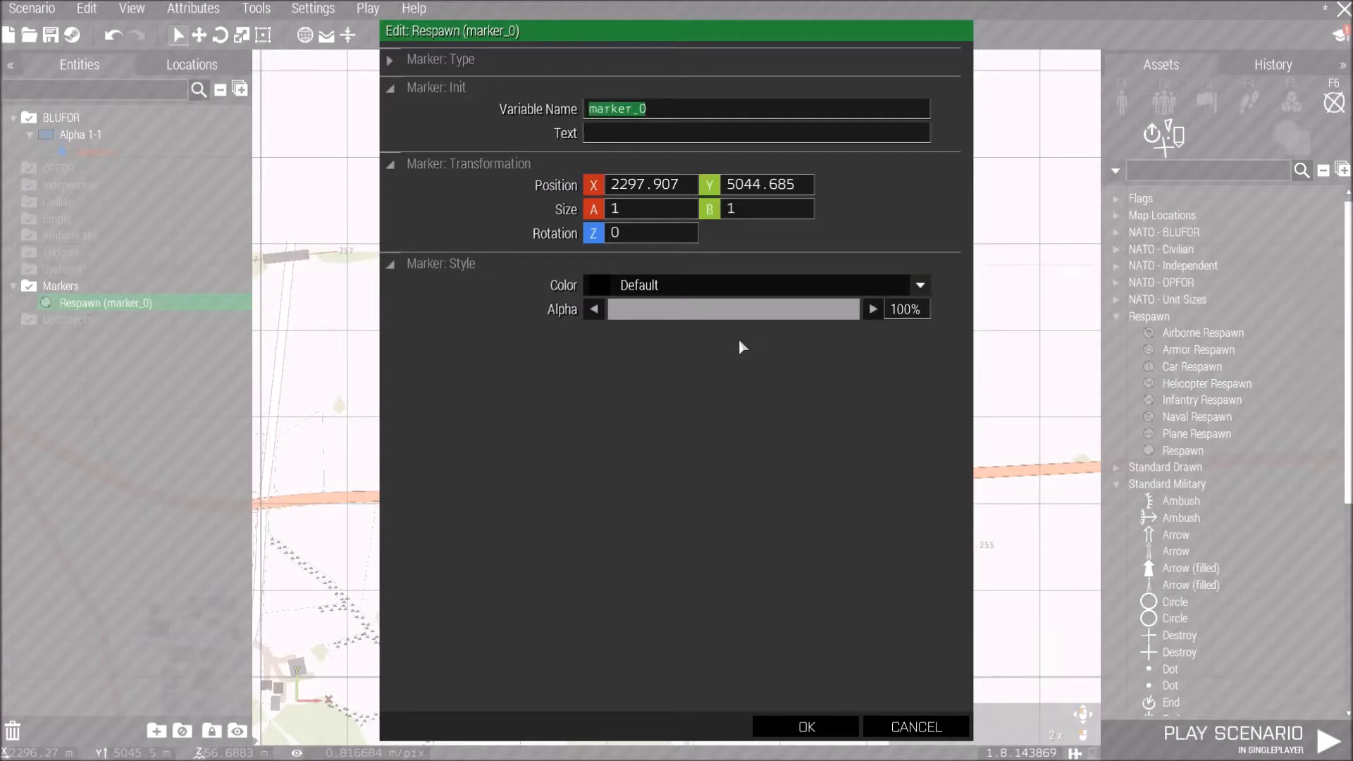
Set the respawn marker's variable name to respawn_west and confirm.
type("respawn_west")
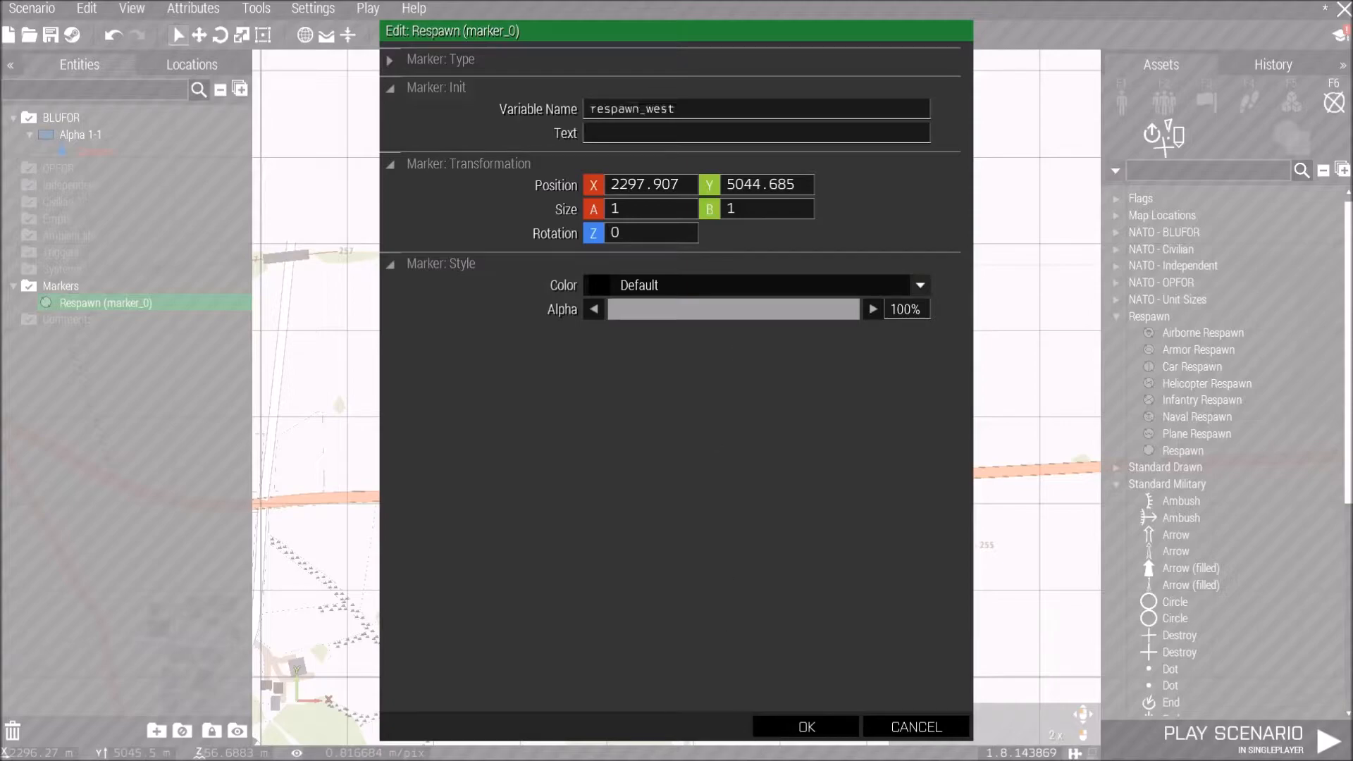
left_click(830, 733)
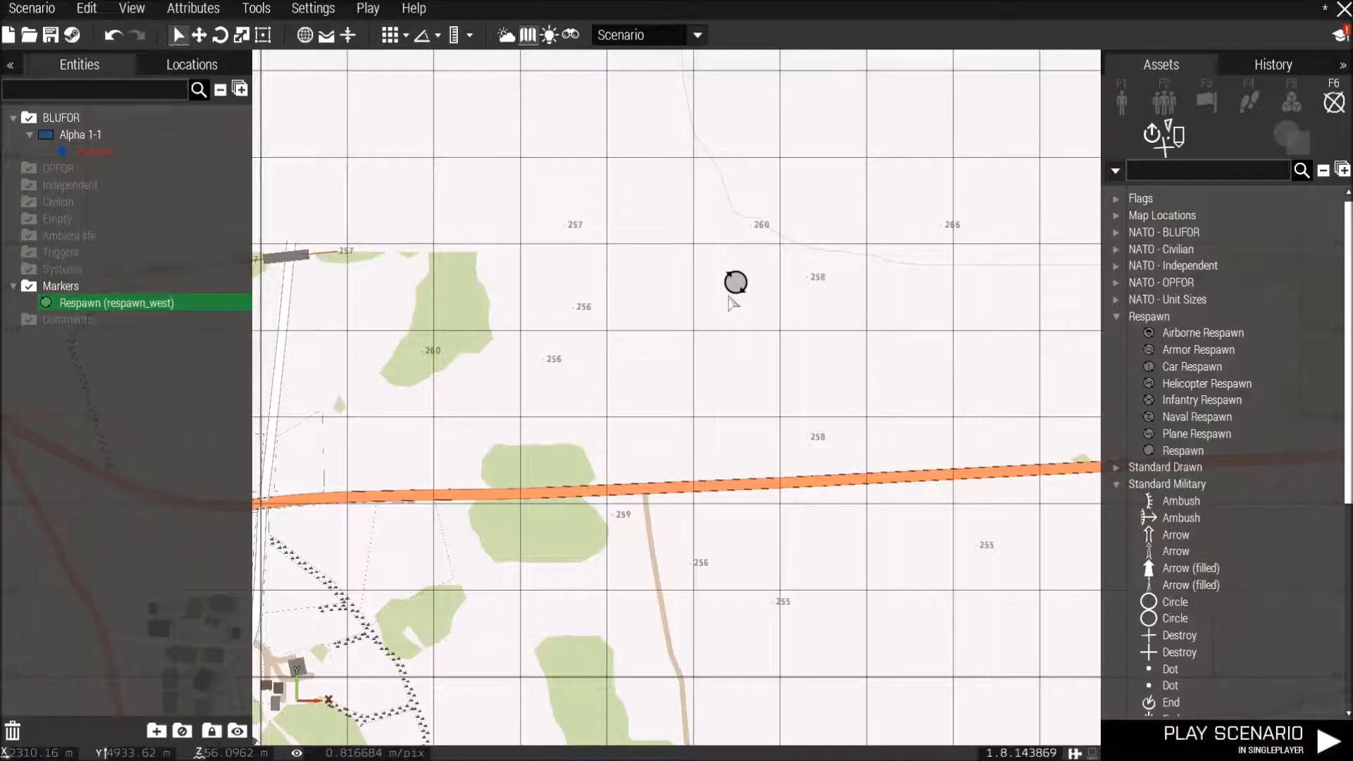
Open the multiplayer attributes and set game type Survival, minimum 1 and maximum 2 players, and summary 'Survive the zombie apocalypse in the Schwemlitz wilderness.'.
left_click(176, 10)
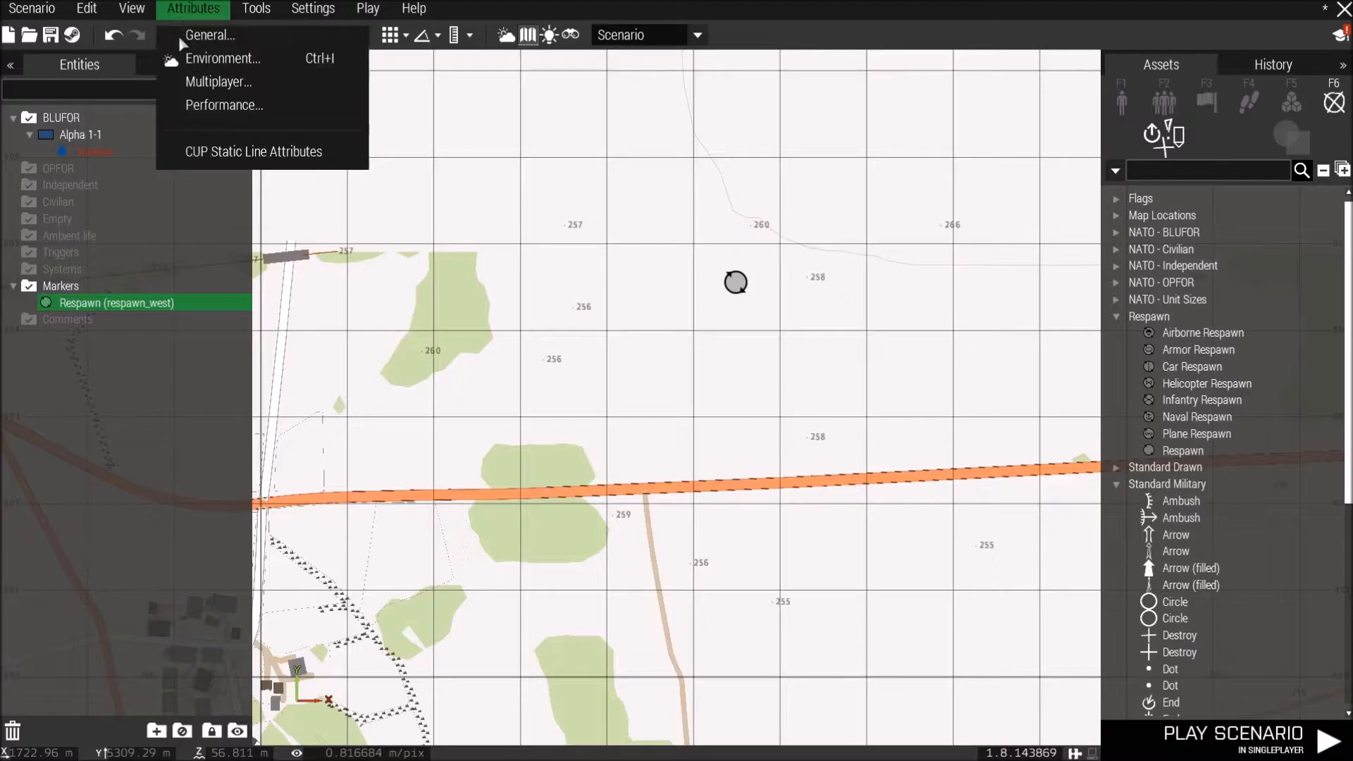
left_click(204, 81)
left_click(624, 82)
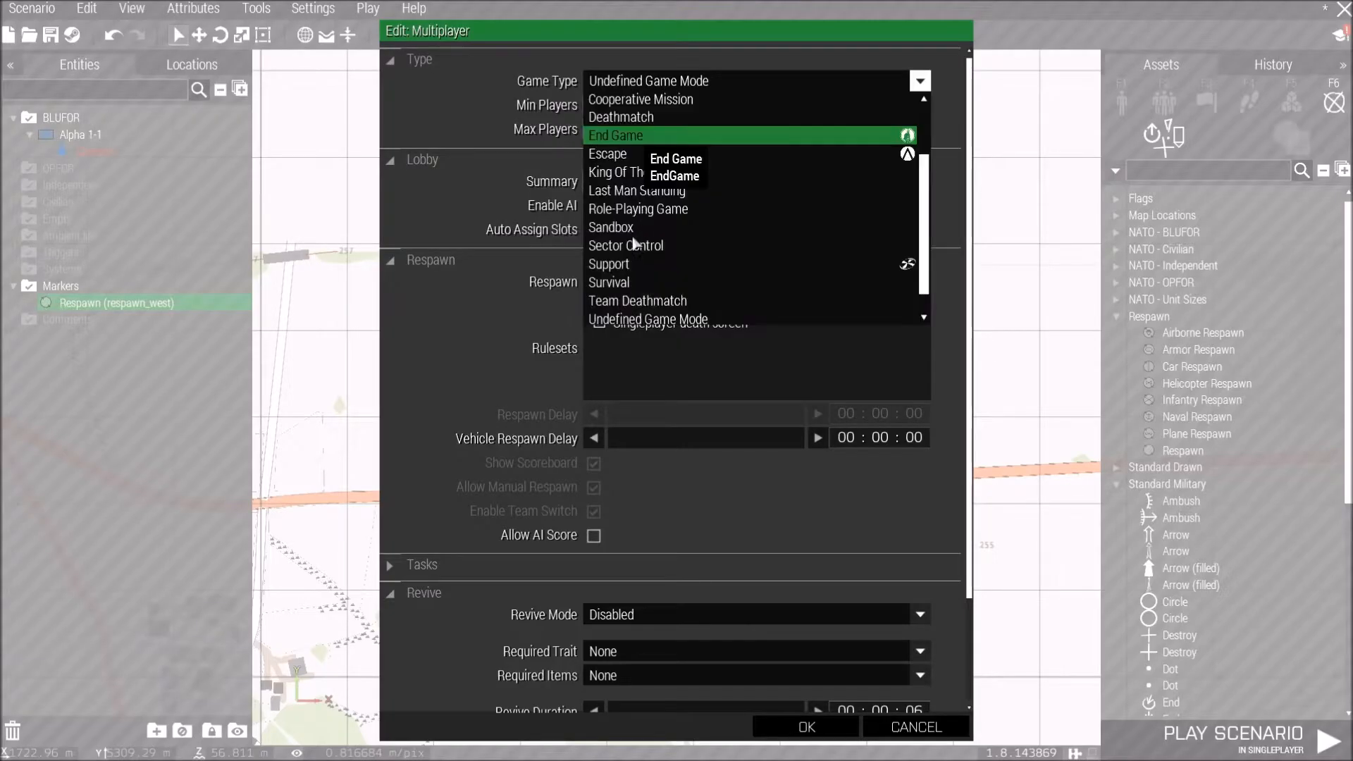
left_click(620, 280)
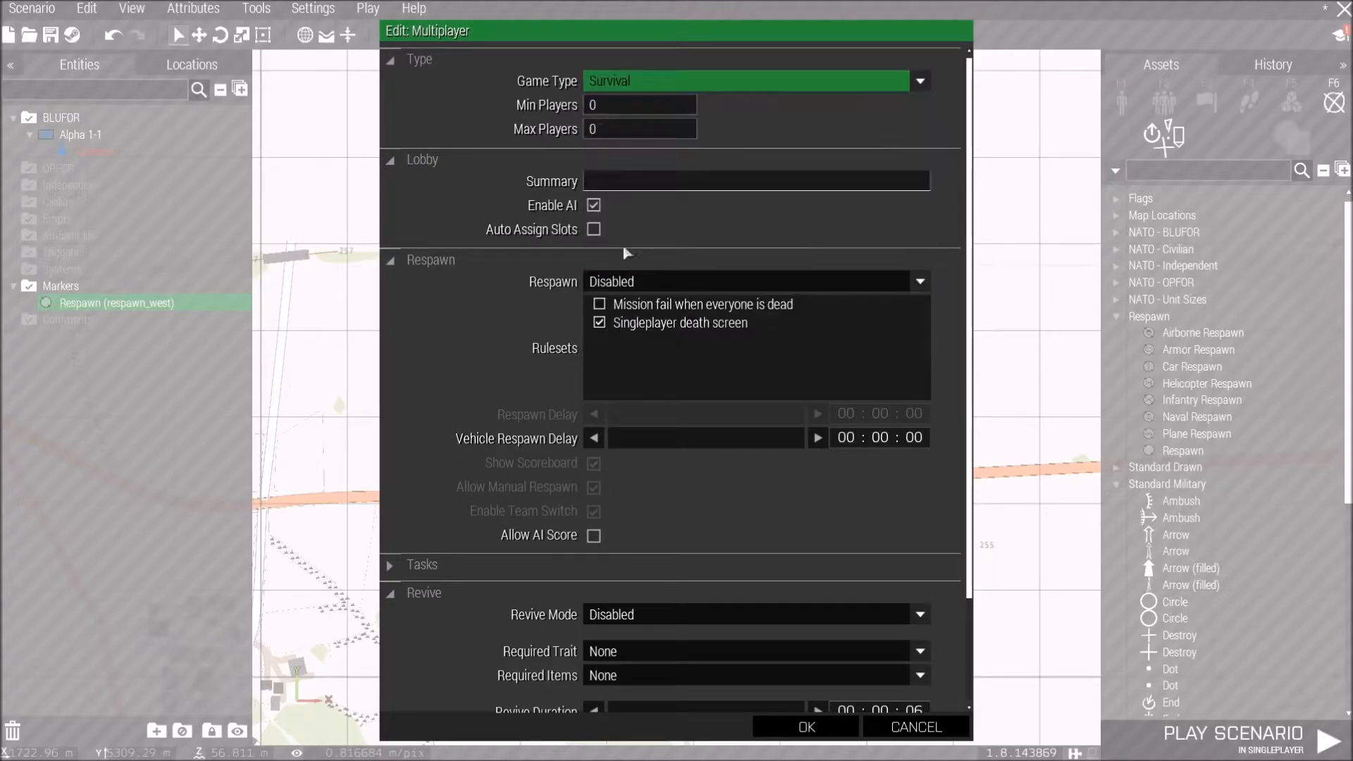
left_click(600, 106)
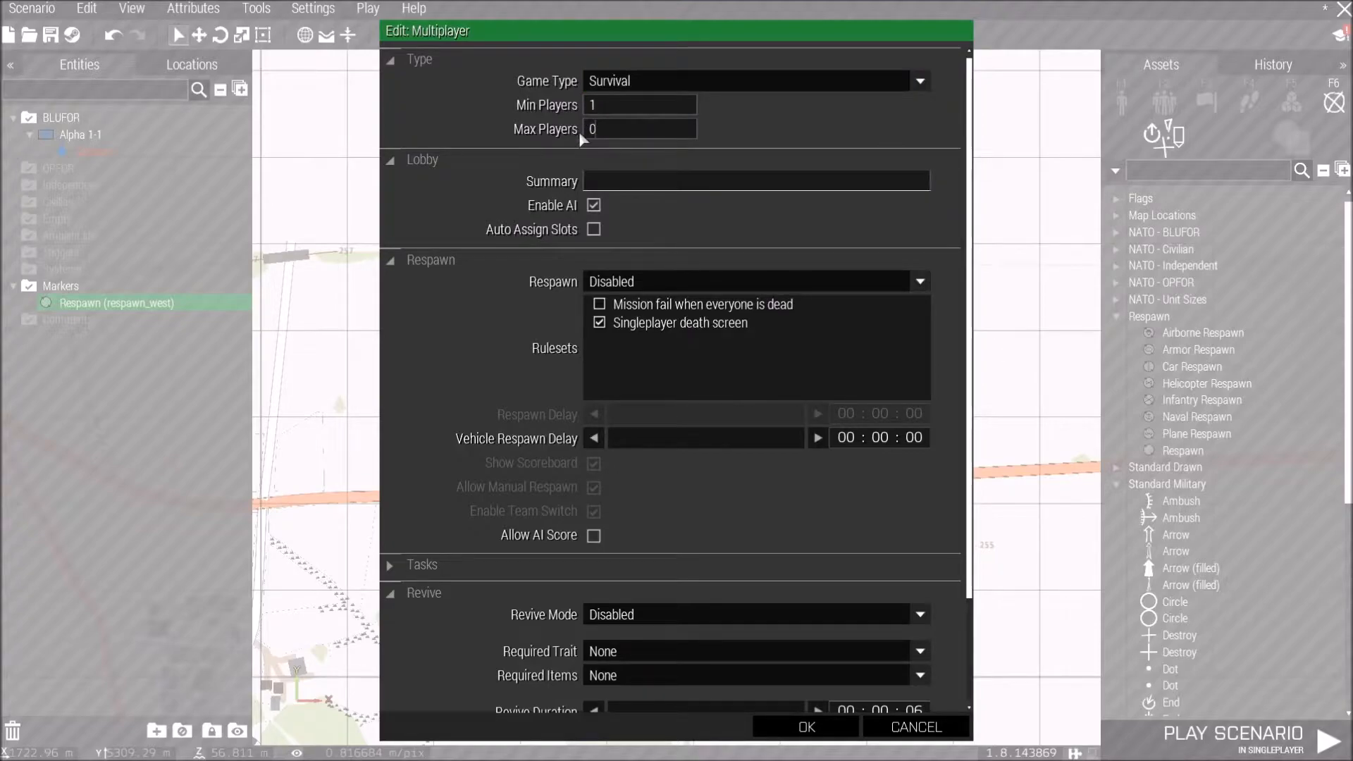
type("2")
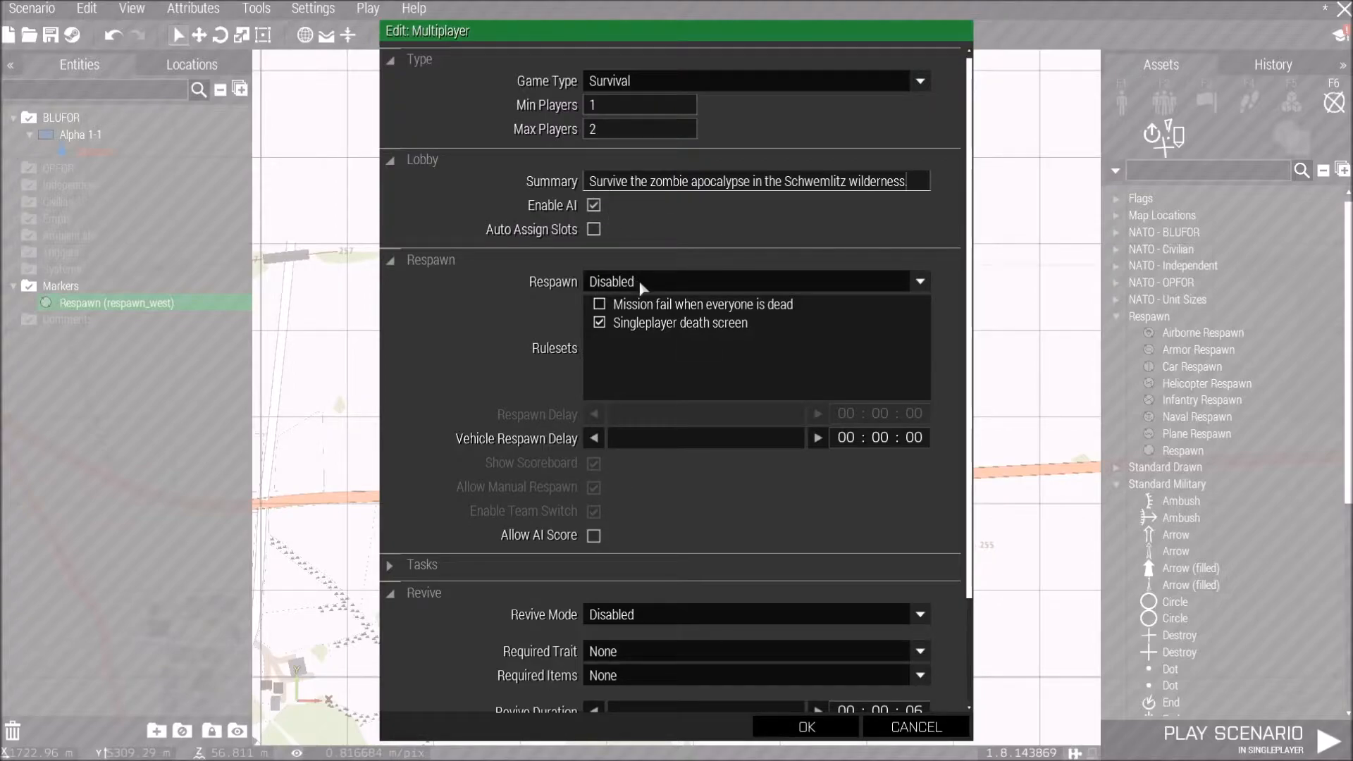
Set respawn to Respawn on Custom Position, enable the Spectator ruleset, set a 1-minute respawn delay, and confirm.
left_click(642, 282)
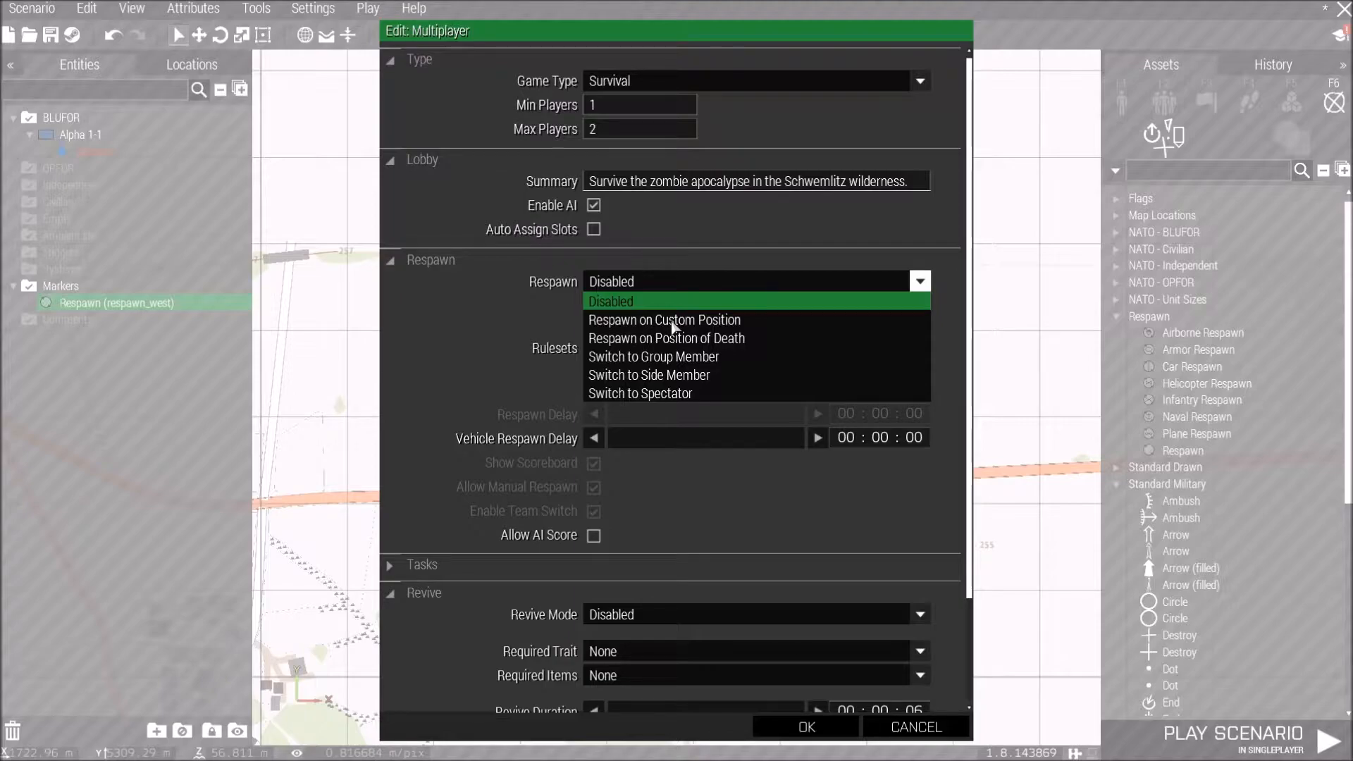
left_click(673, 326)
scroll(676, 374, "down", 2)
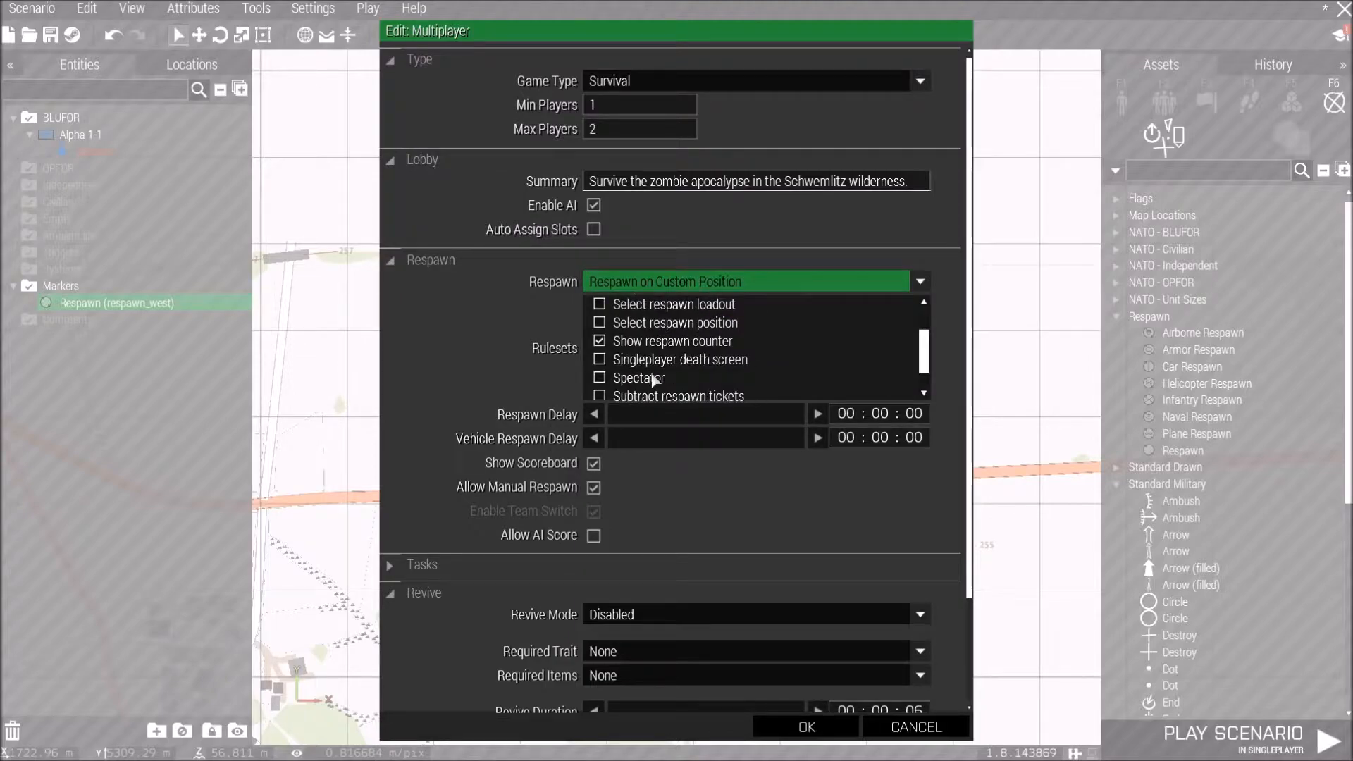
left_click(603, 378)
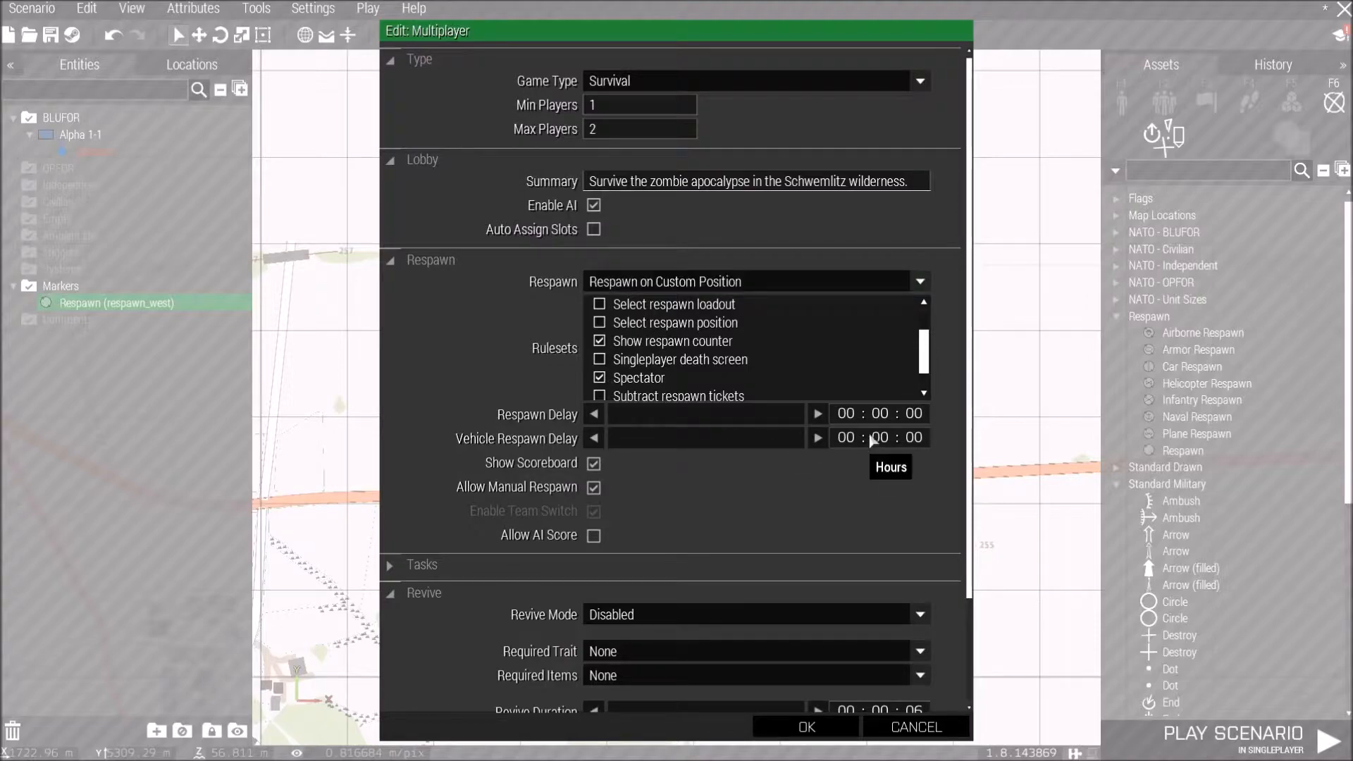
left_click(890, 415)
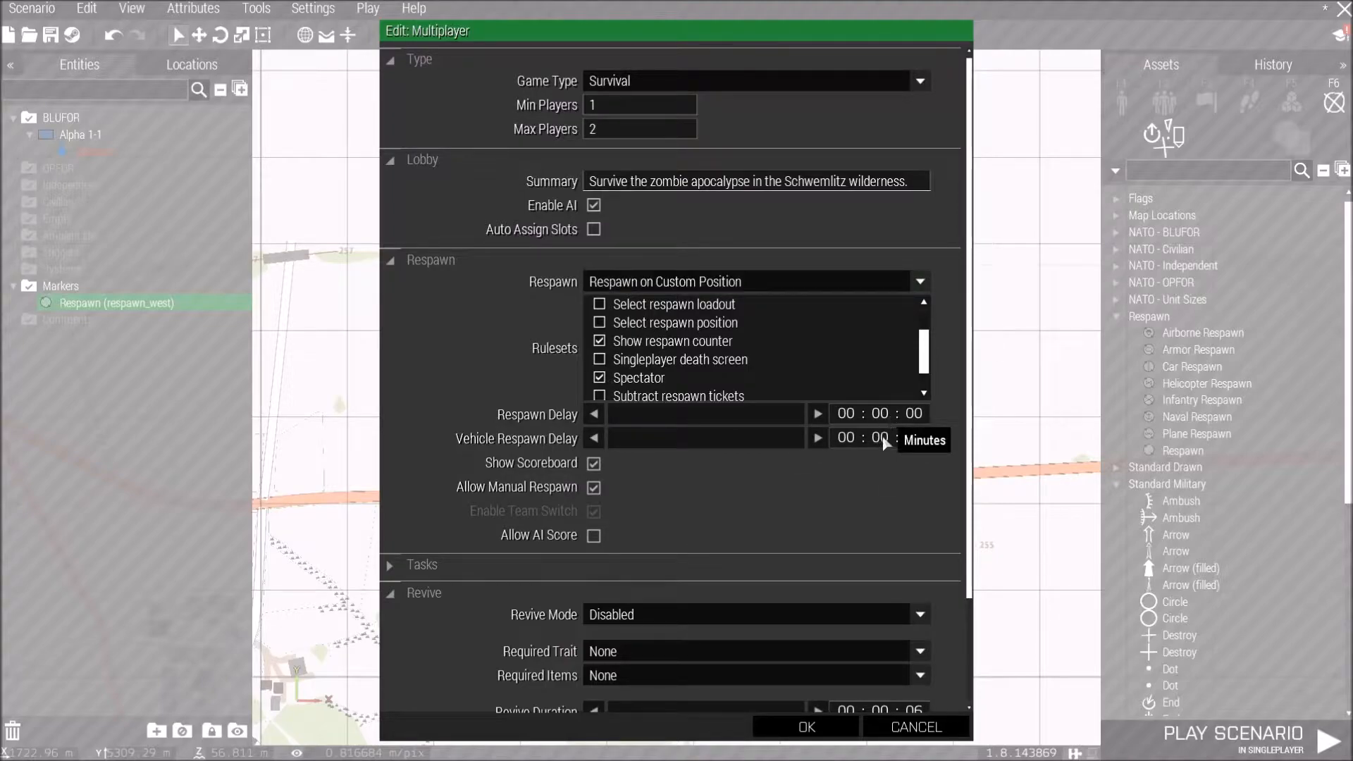
key("BackSpace")
type("1")
scroll(886, 489, "down", 1)
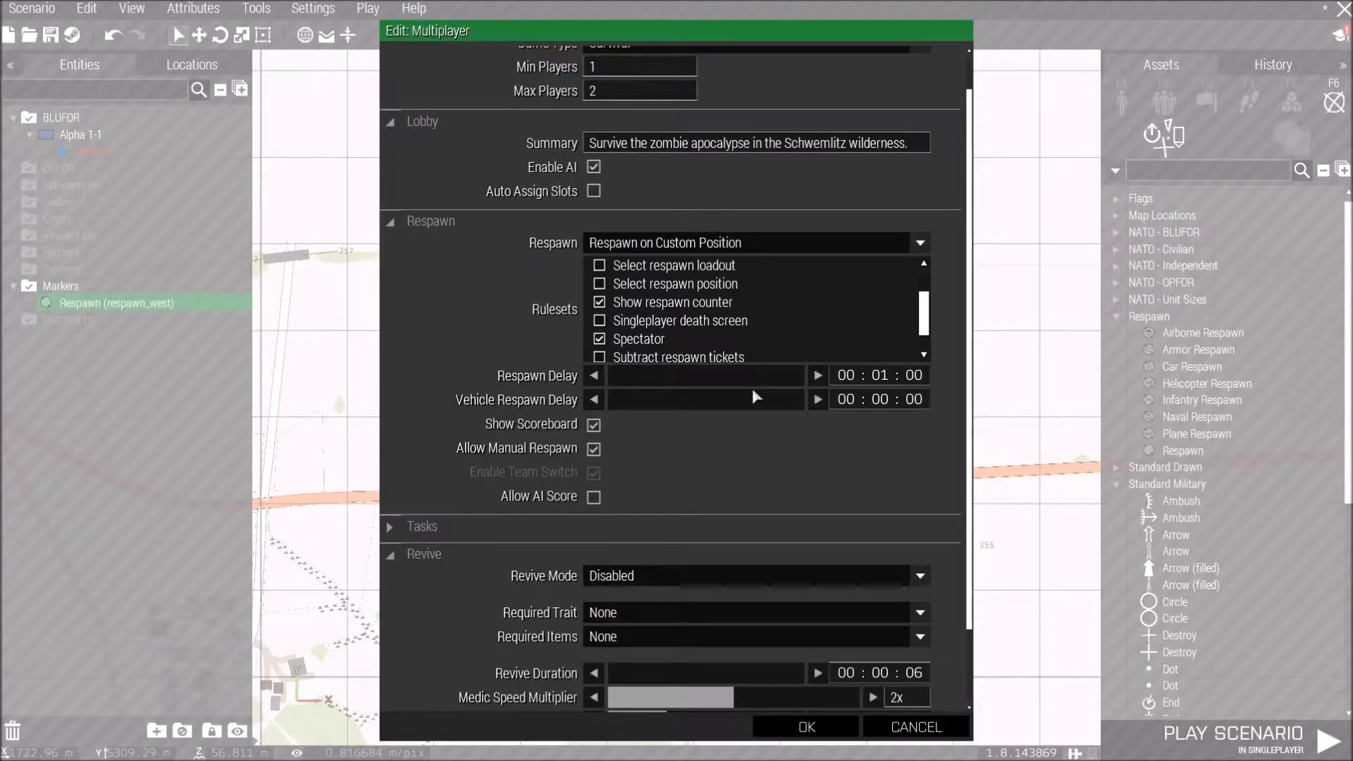
scroll(724, 477, "down", 2)
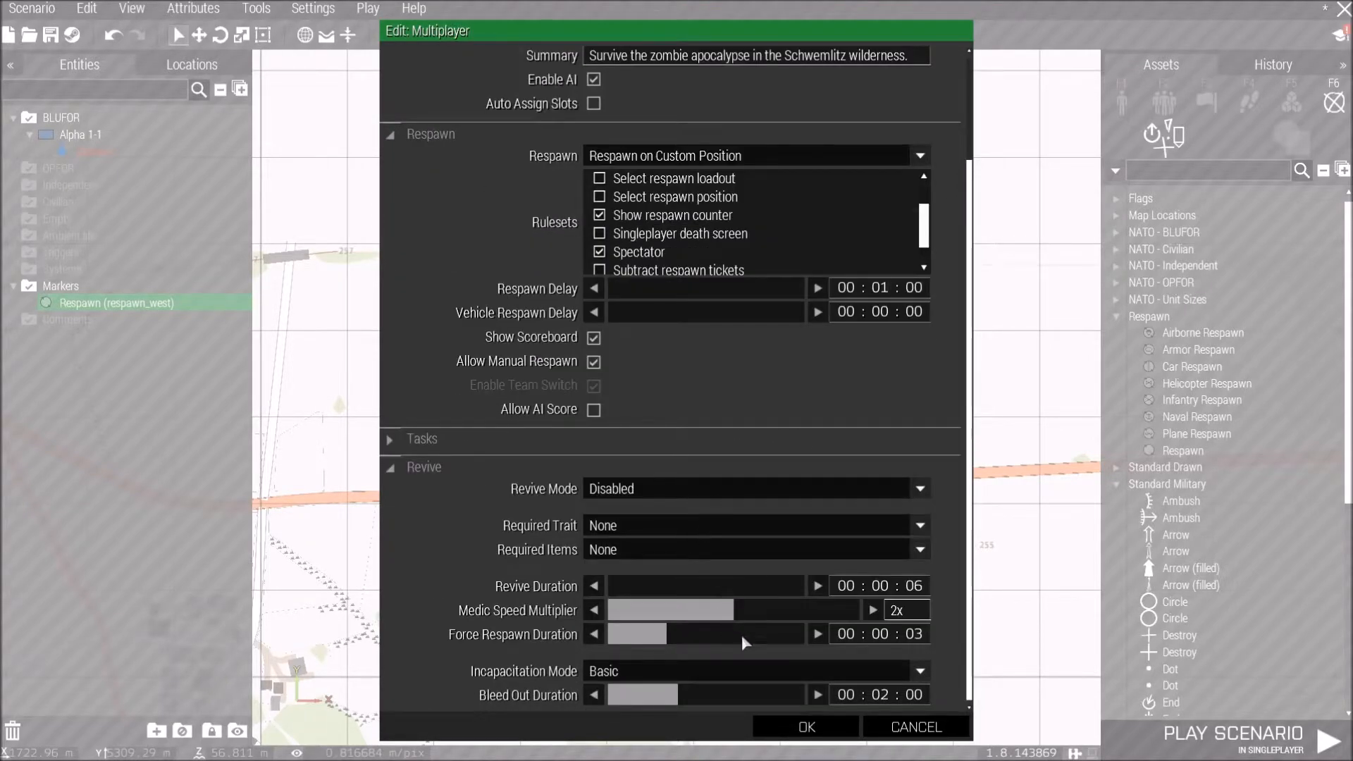
left_click(808, 726)
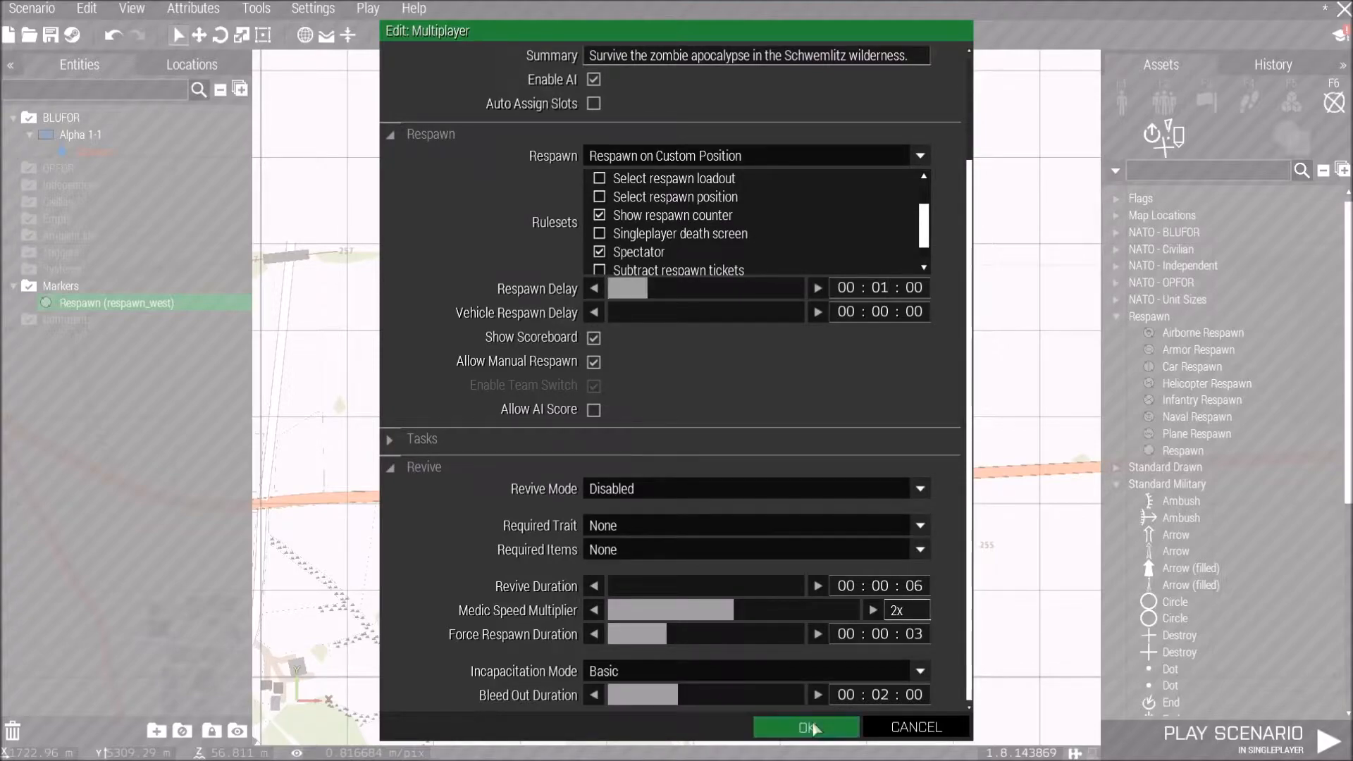
Place a Ravage Ambient AI system module in the forest clearing north-west of Probien.
scroll(746, 375, "down", 2)
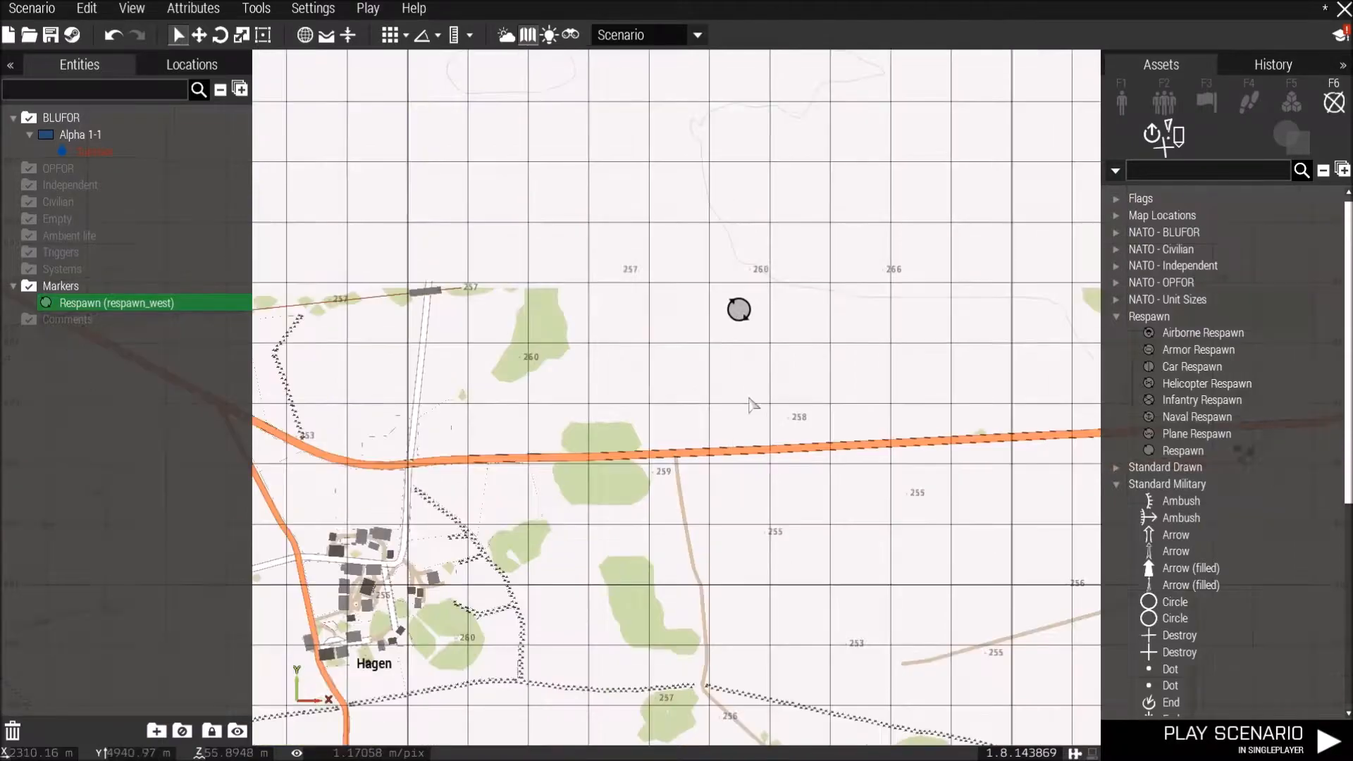
right_click_drag(730, 381, 636, 254)
scroll(649, 282, "down", 3)
right_click_drag(732, 479, 657, 101)
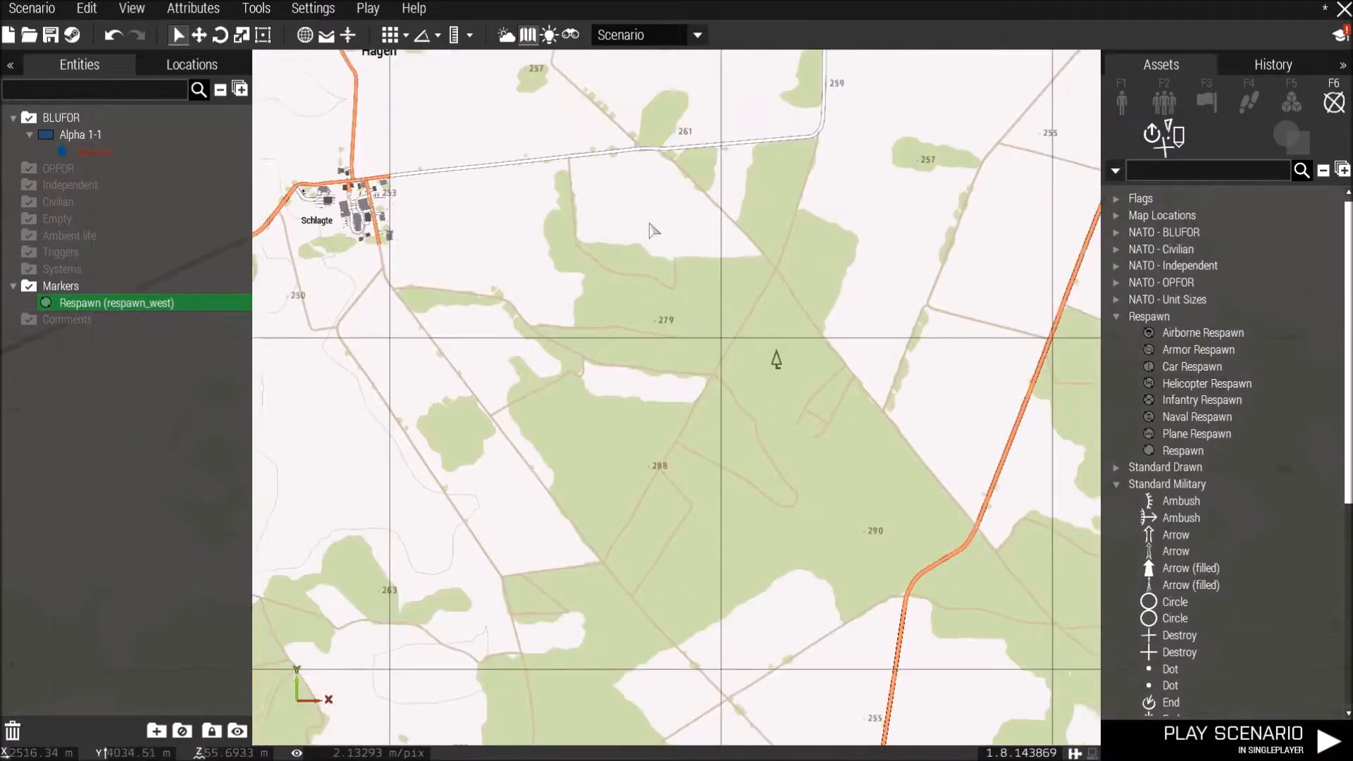
scroll(662, 260, "down", 4)
right_click_drag(649, 373, 686, 353)
scroll(689, 358, "up", 3)
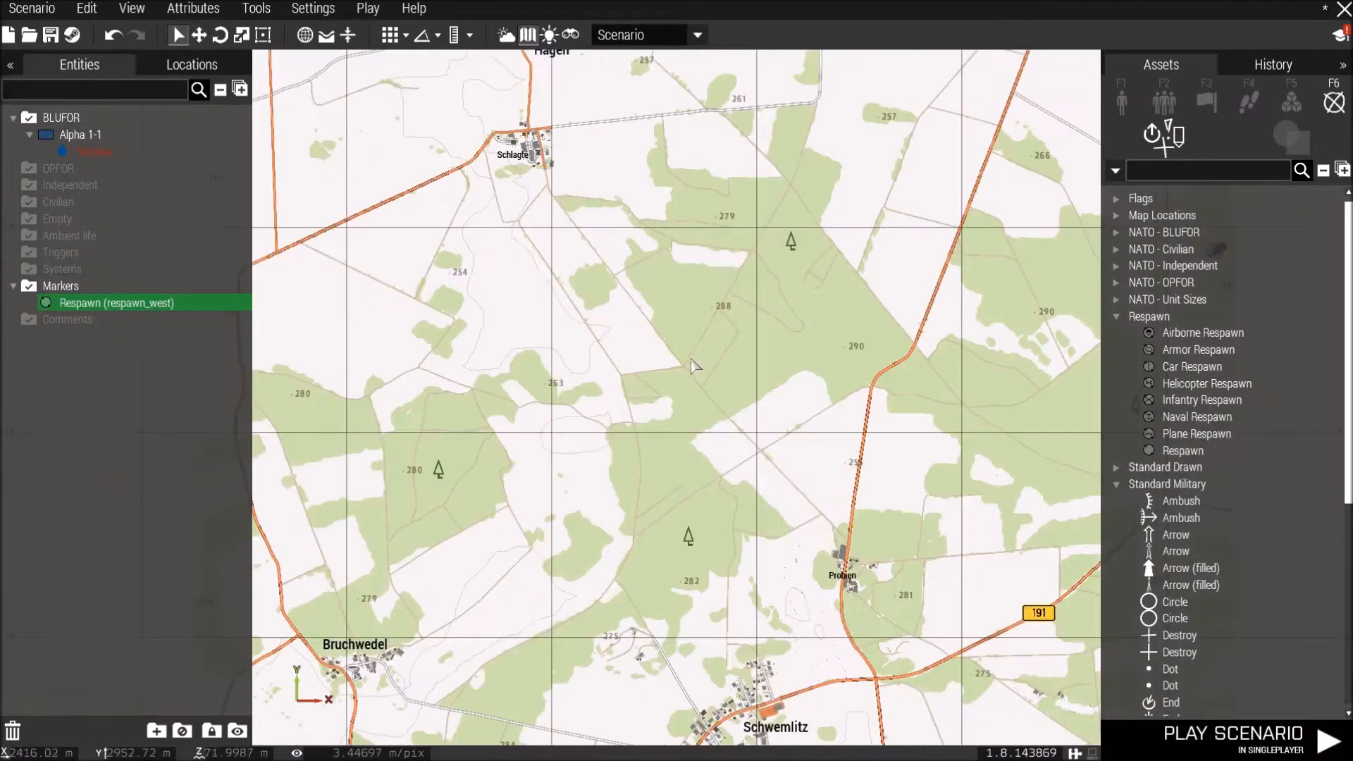
left_click(1285, 106)
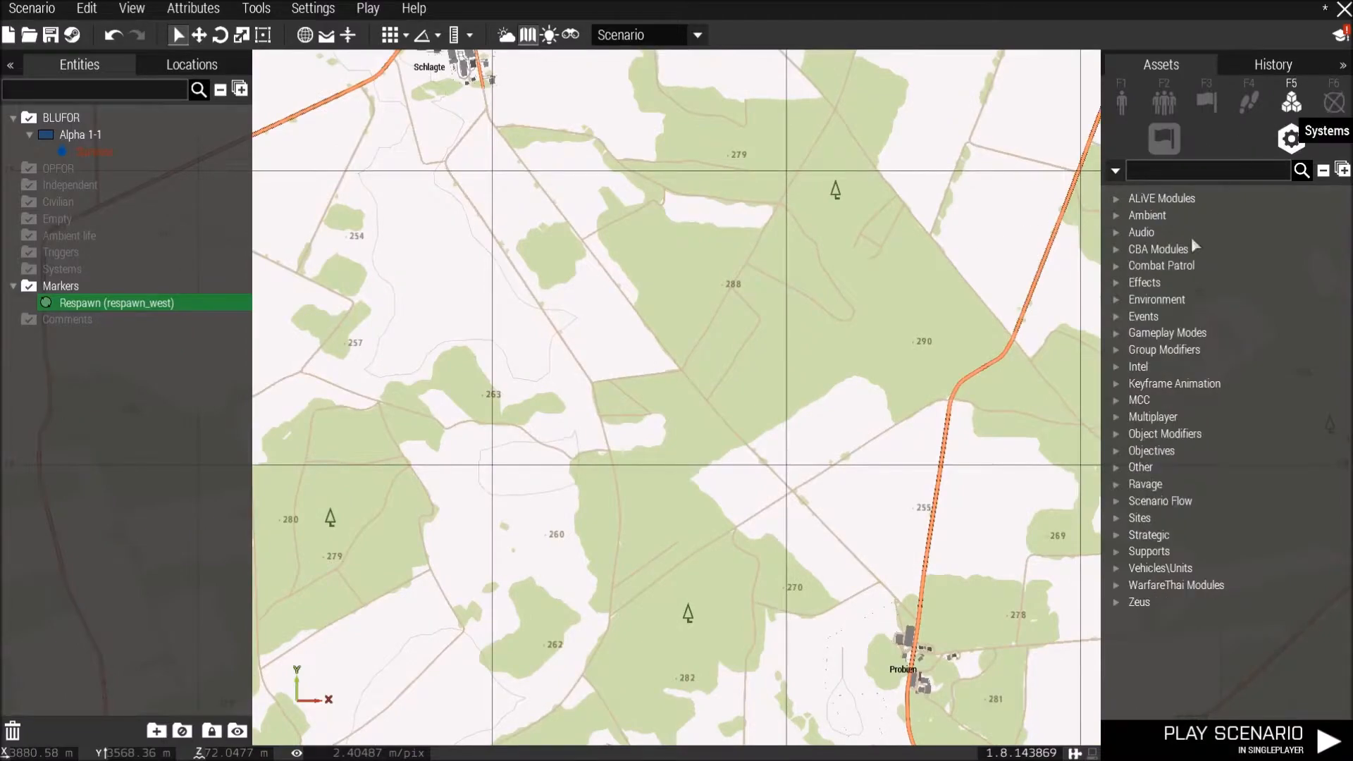
left_click(1118, 484)
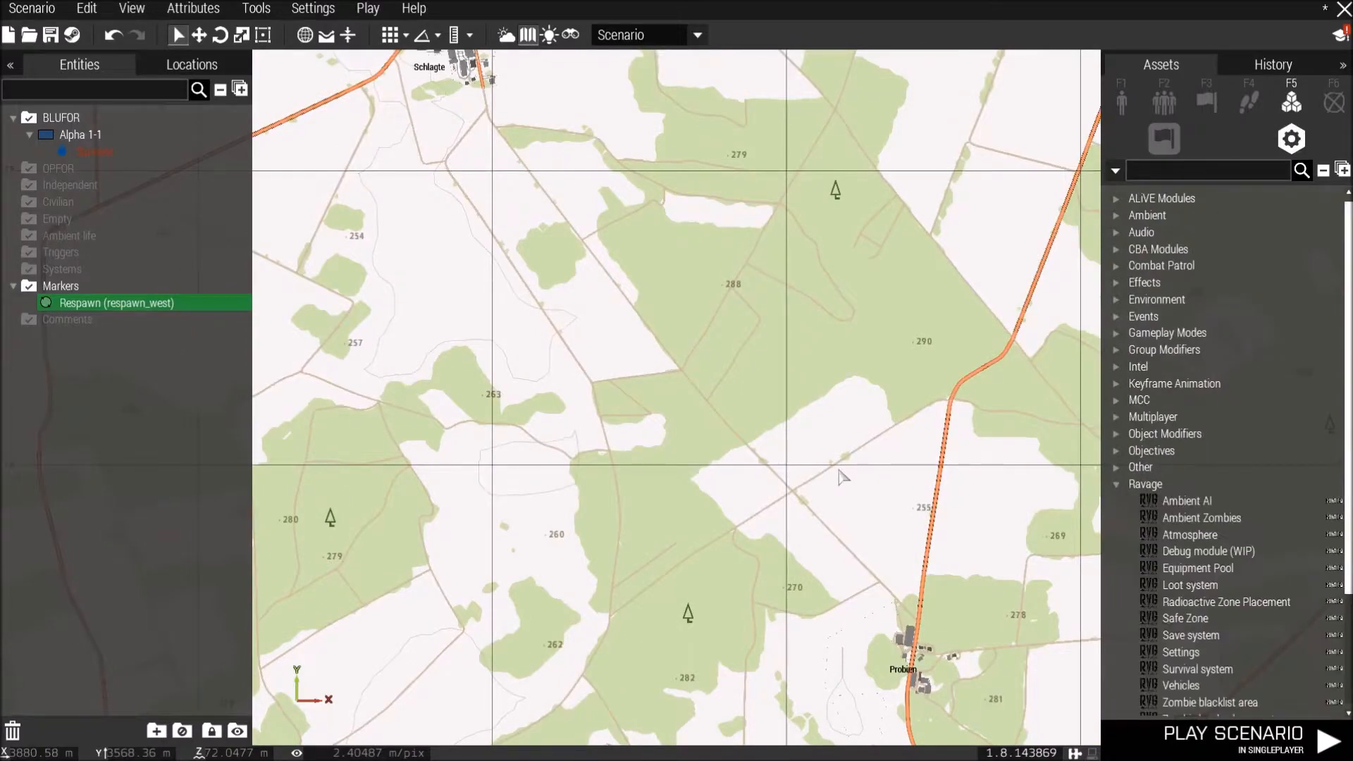
scroll(809, 481, "up", 1)
right_click_drag(811, 388, 839, 344)
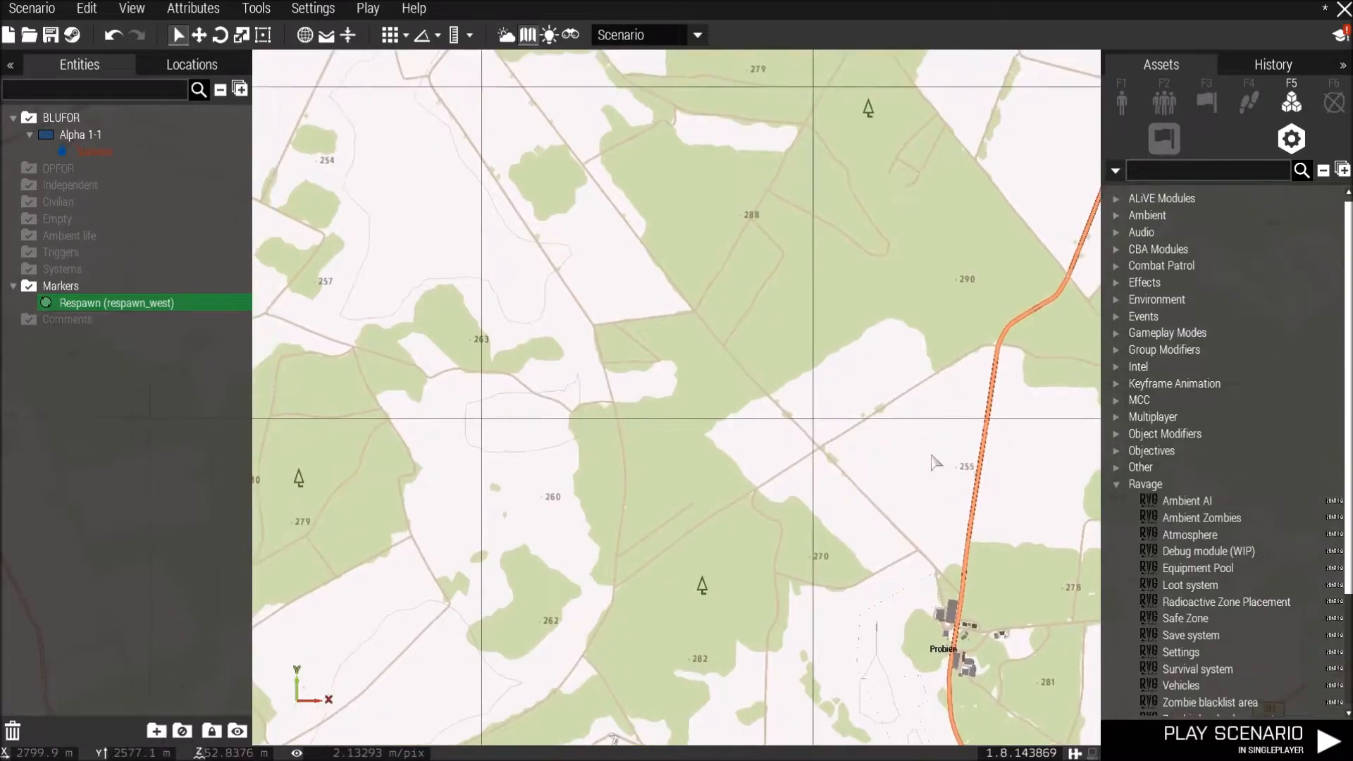
left_click(1185, 503)
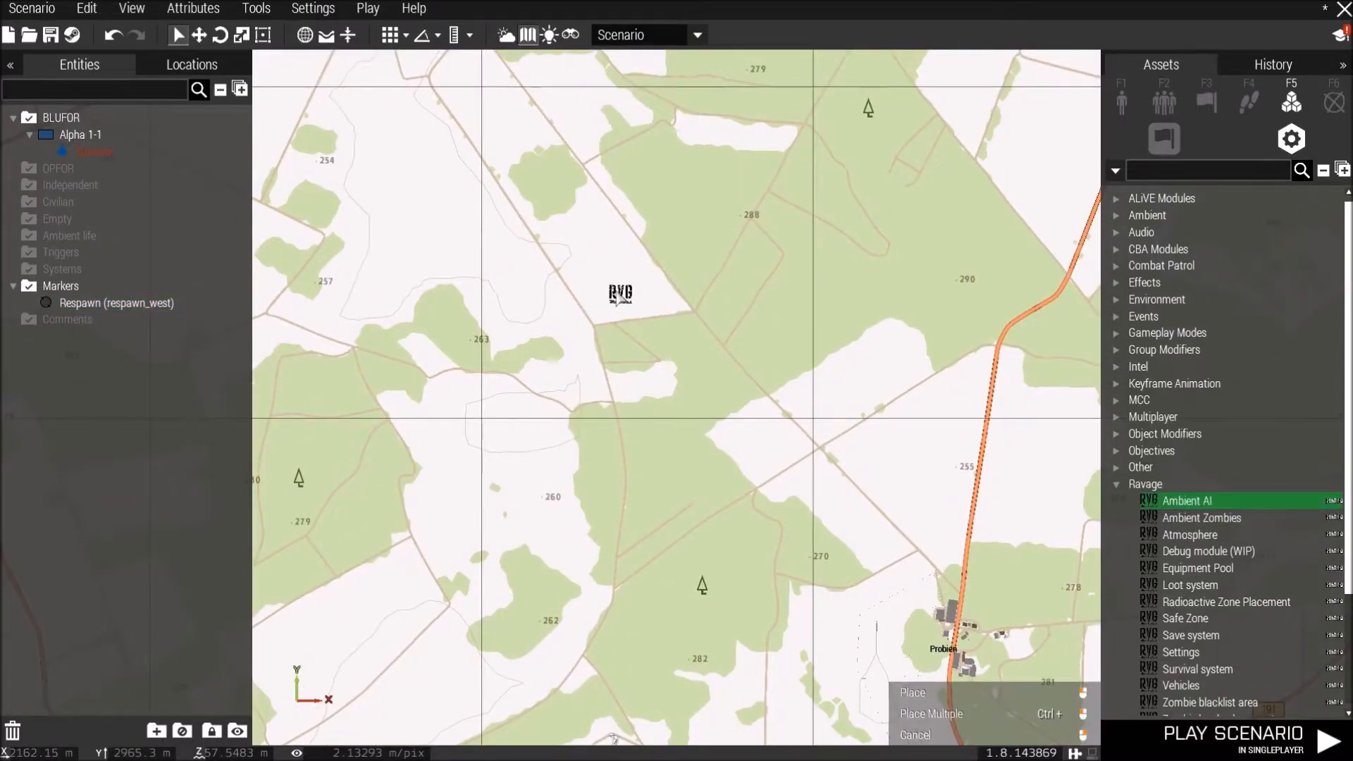
left_click(618, 294)
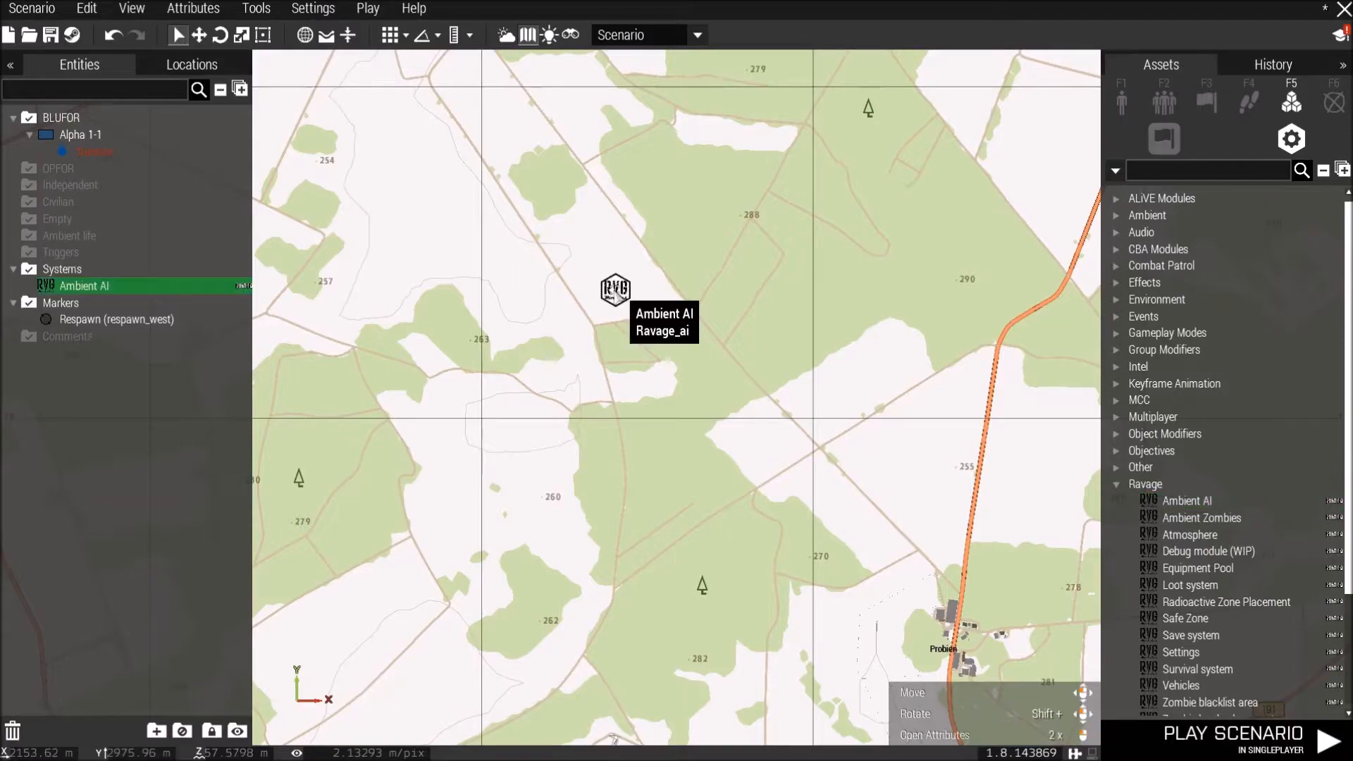
right_click(613, 295)
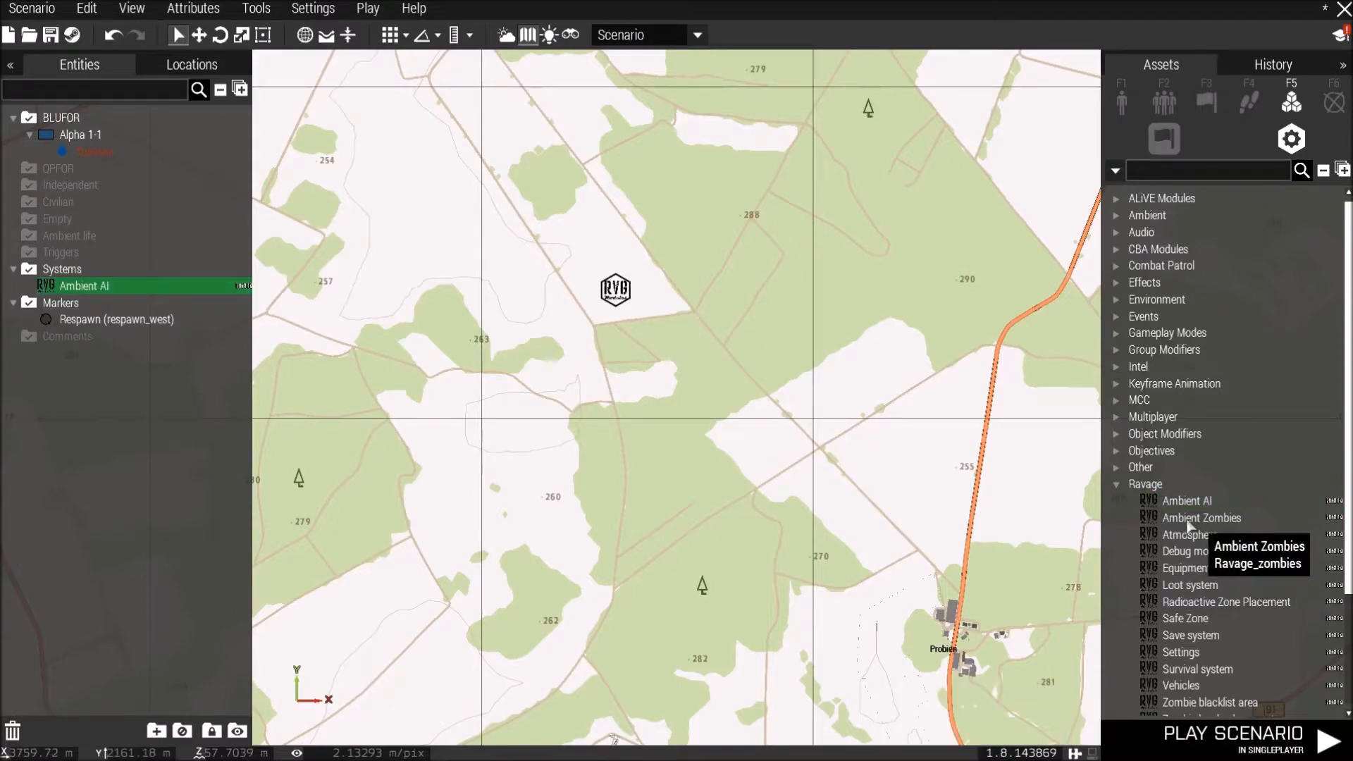
Place Ravage Ambient Zombies and Atmosphere modules in a row beside the Ambient AI module.
left_click(1198, 518)
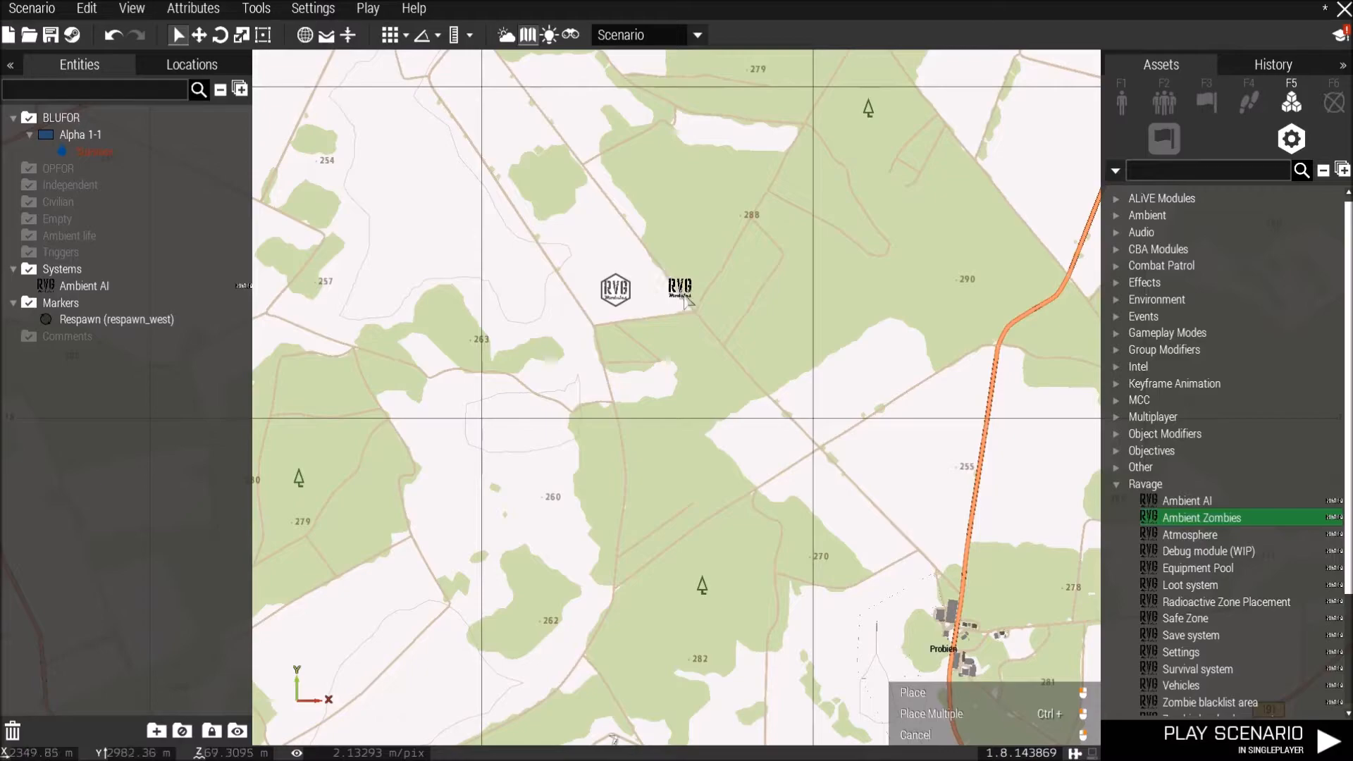
left_click(683, 296)
right_click(681, 294)
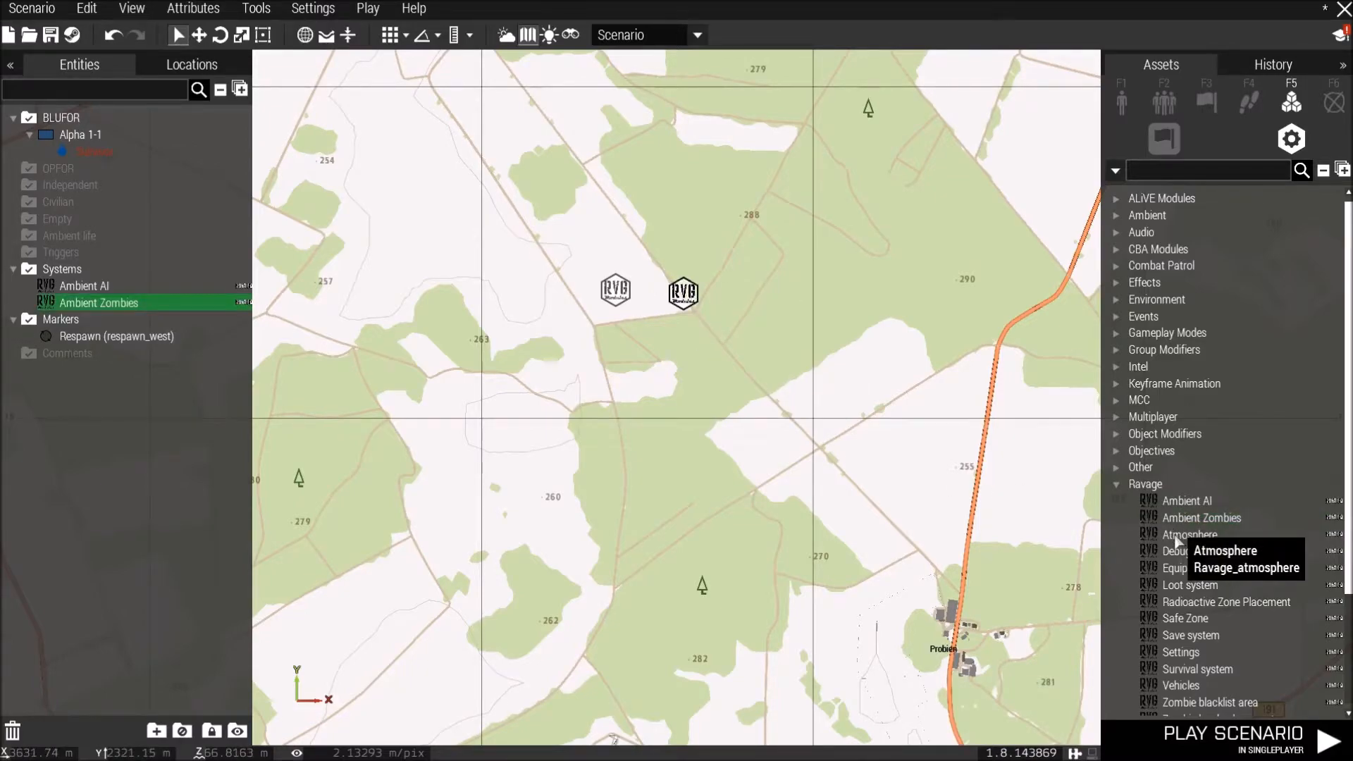
left_click(1178, 537)
left_click(753, 291)
right_click(751, 292)
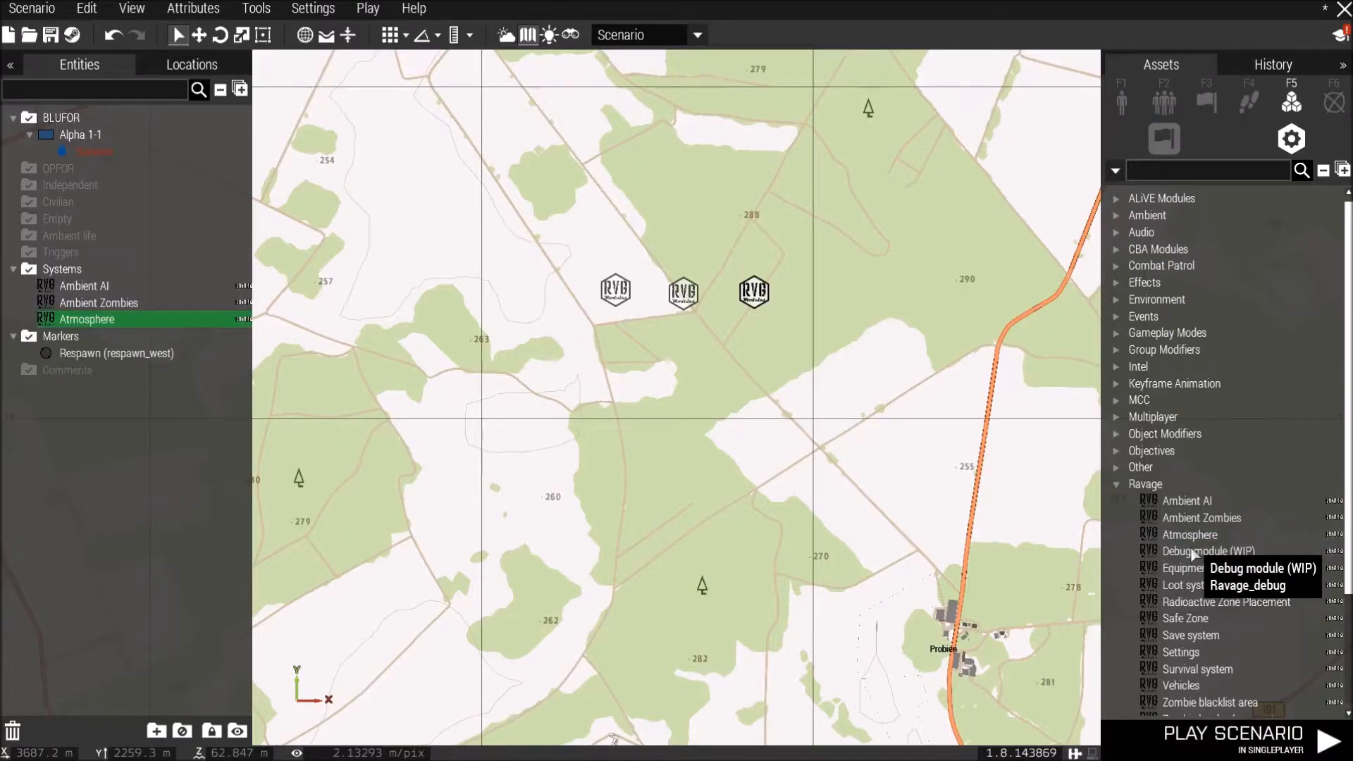
Place a Ravage Equipment Pool module at the row's end and a Loot system module below the first module.
left_click(1196, 568)
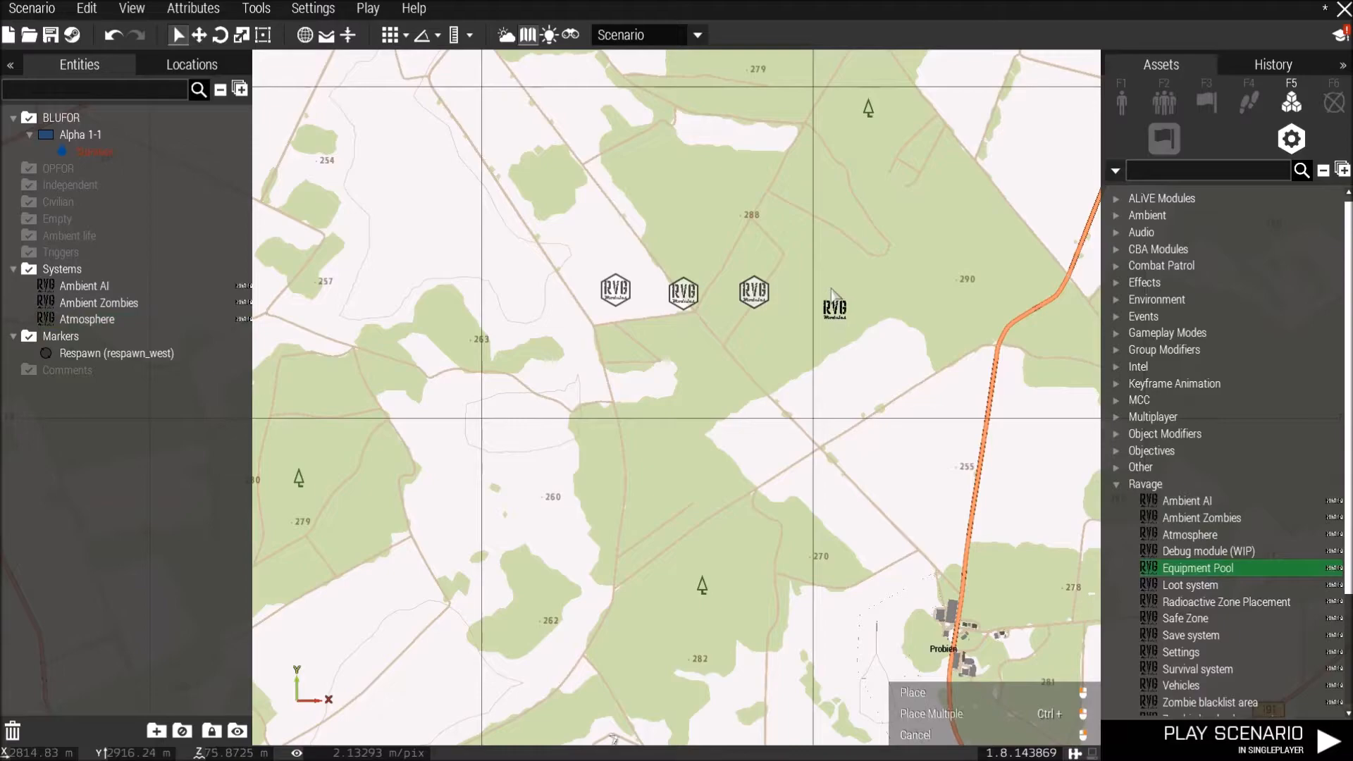
left_click(829, 291)
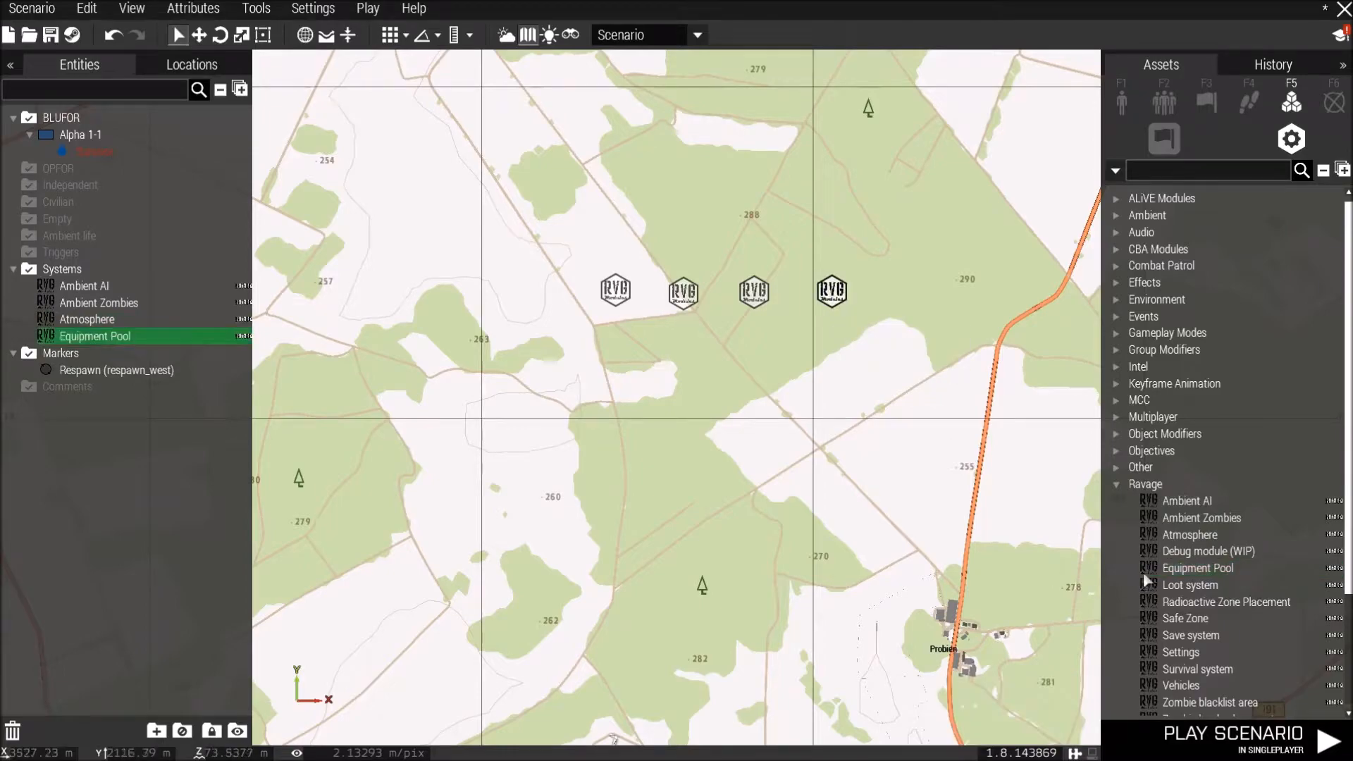
left_click(1191, 584)
left_click(612, 362)
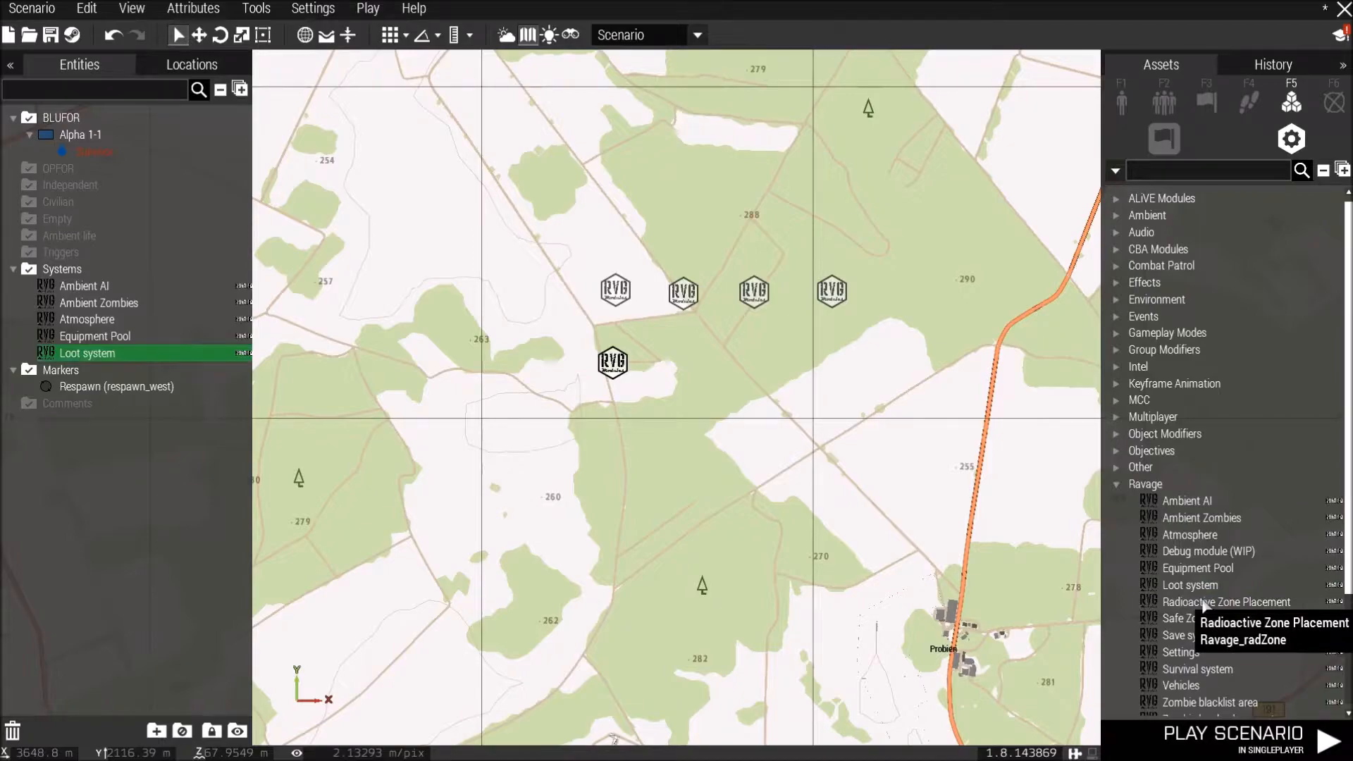
Place a Ravage Safe Zone module in Probien with a 350 safe zone radius, then delete it.
scroll(1202, 604, "down", 3)
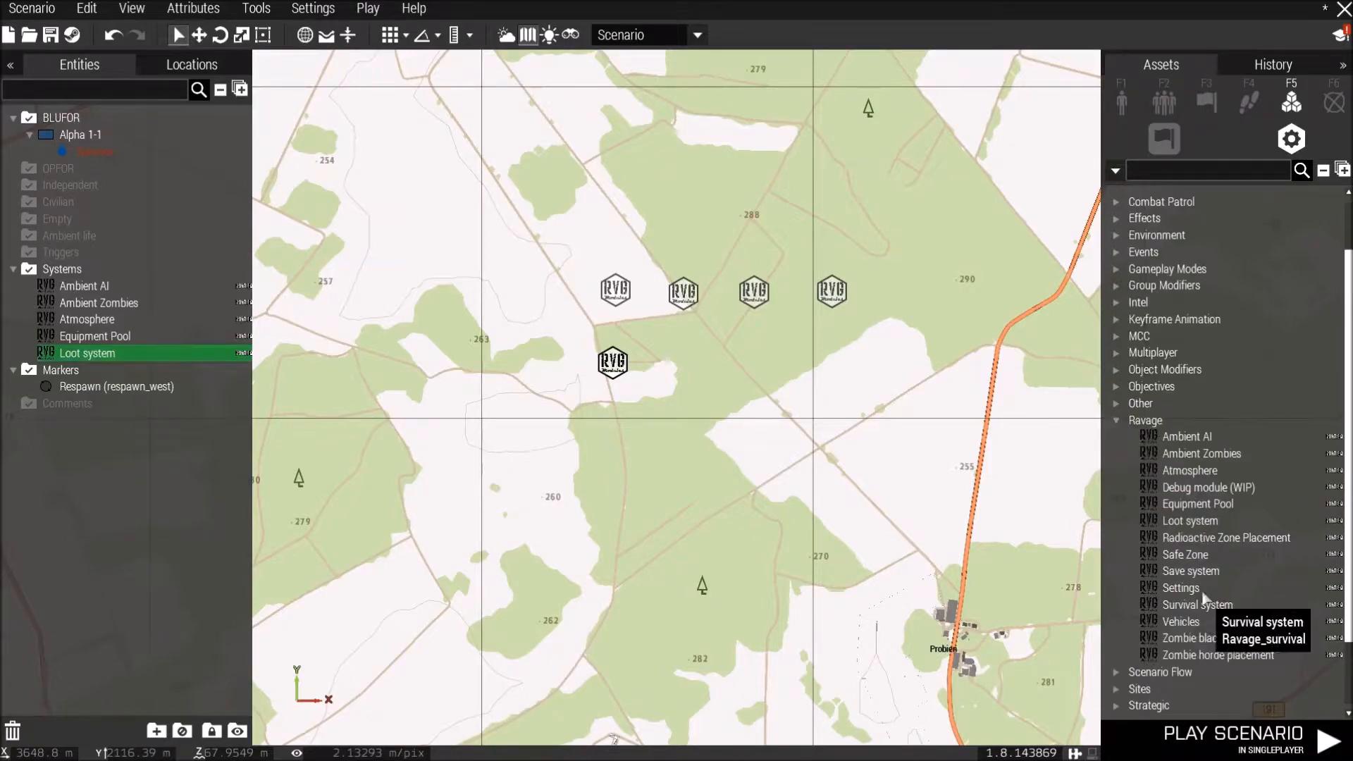
left_click(1187, 557)
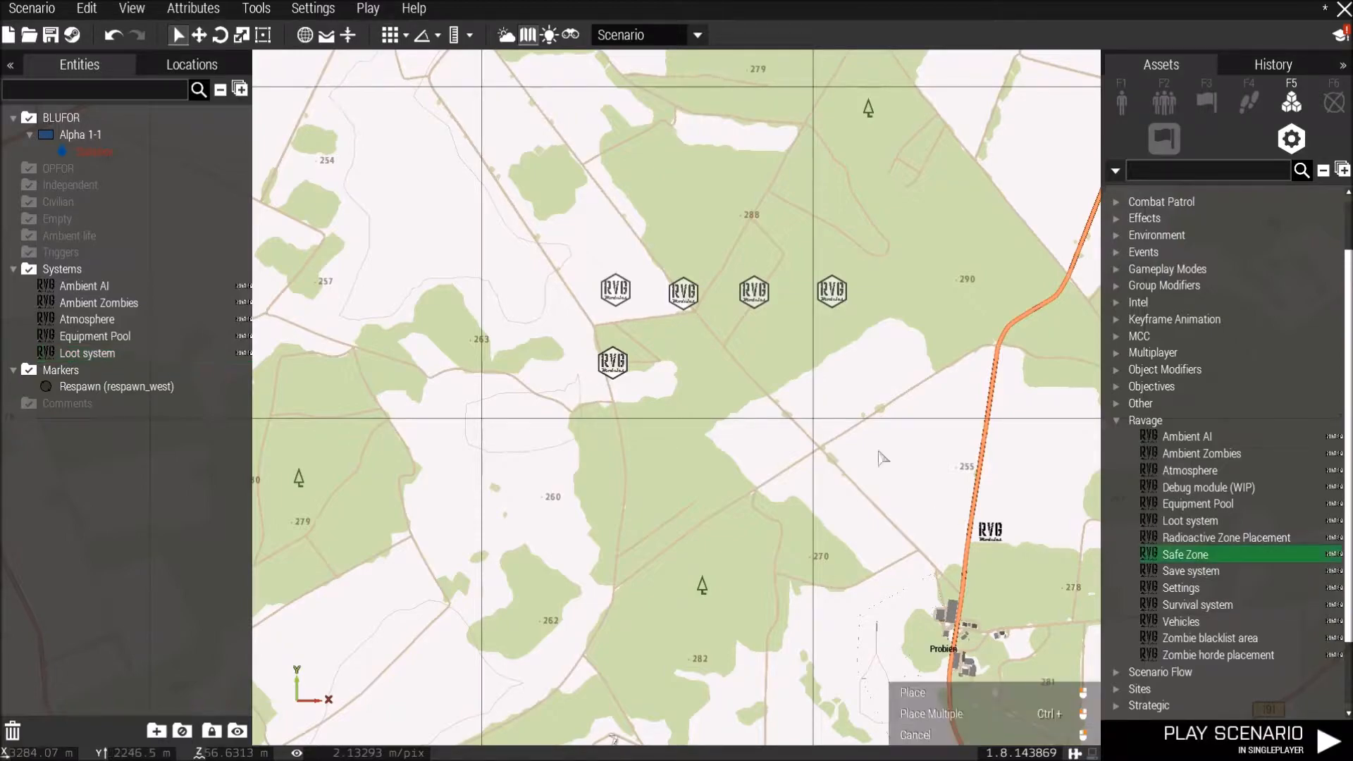
right_click_drag(992, 661, 825, 496)
scroll(824, 496, "up", 4)
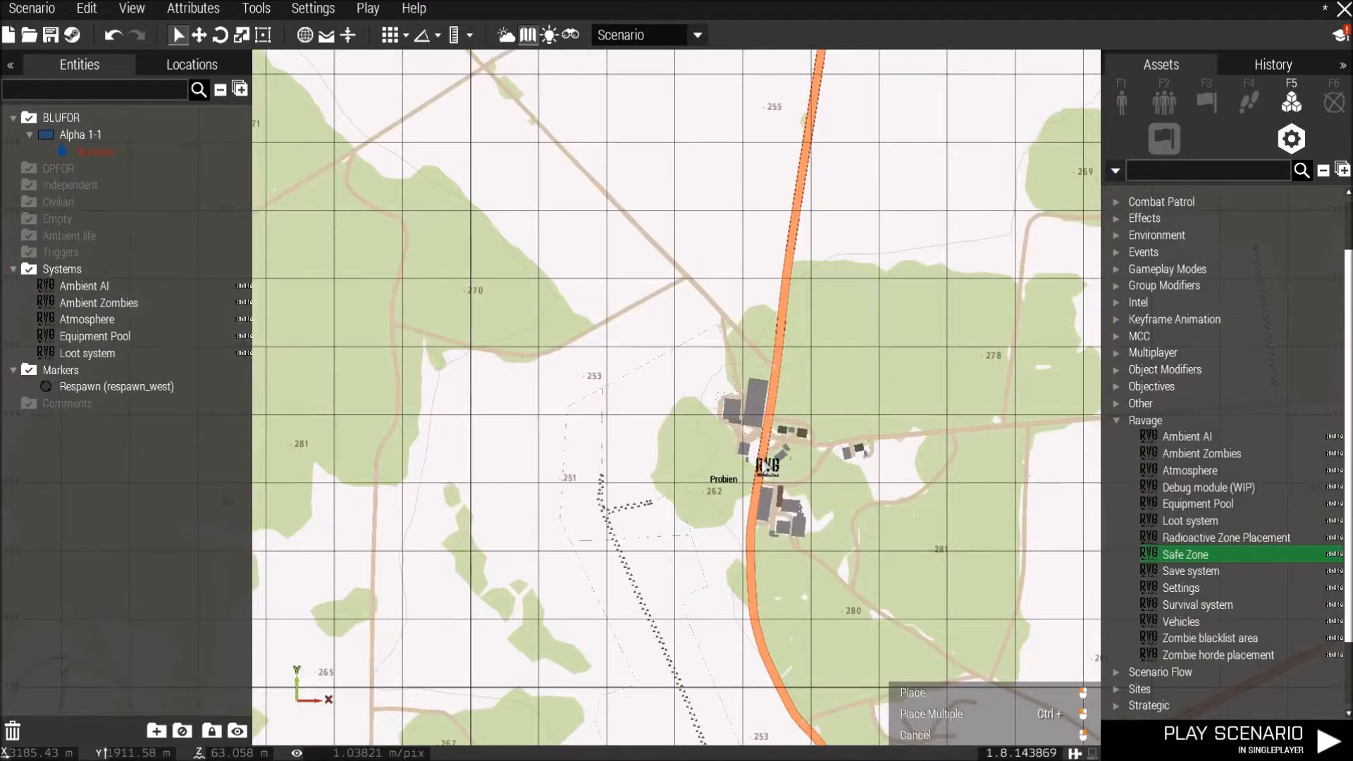
left_click(767, 466)
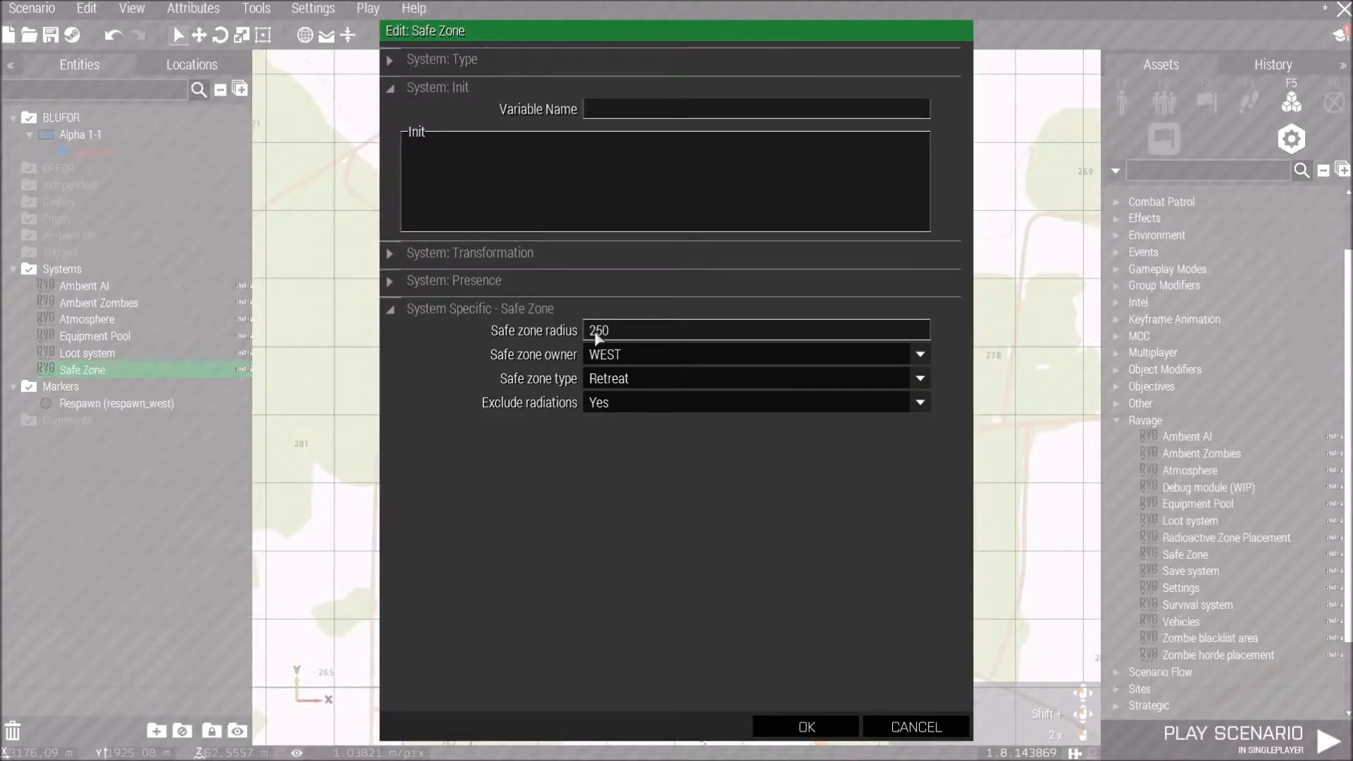
double_click(594, 331)
type("350")
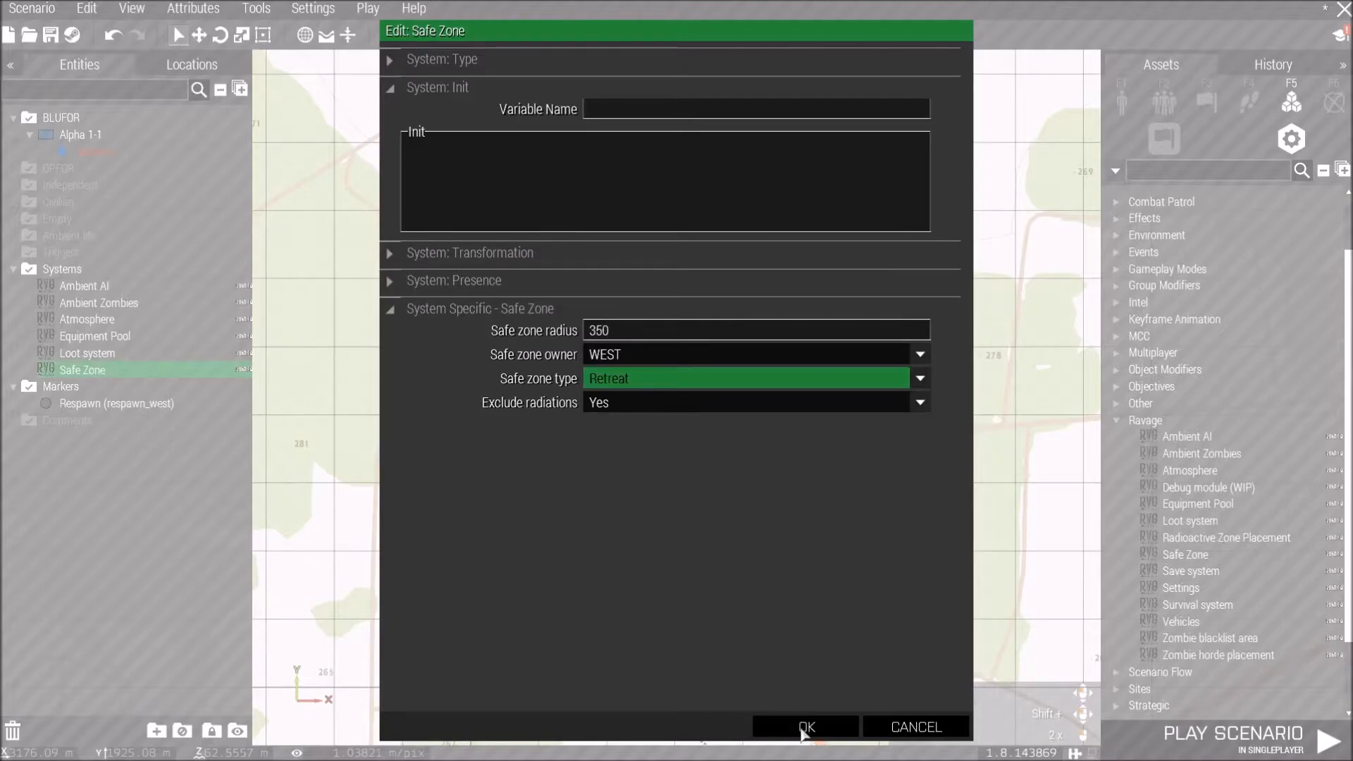
left_click(804, 728)
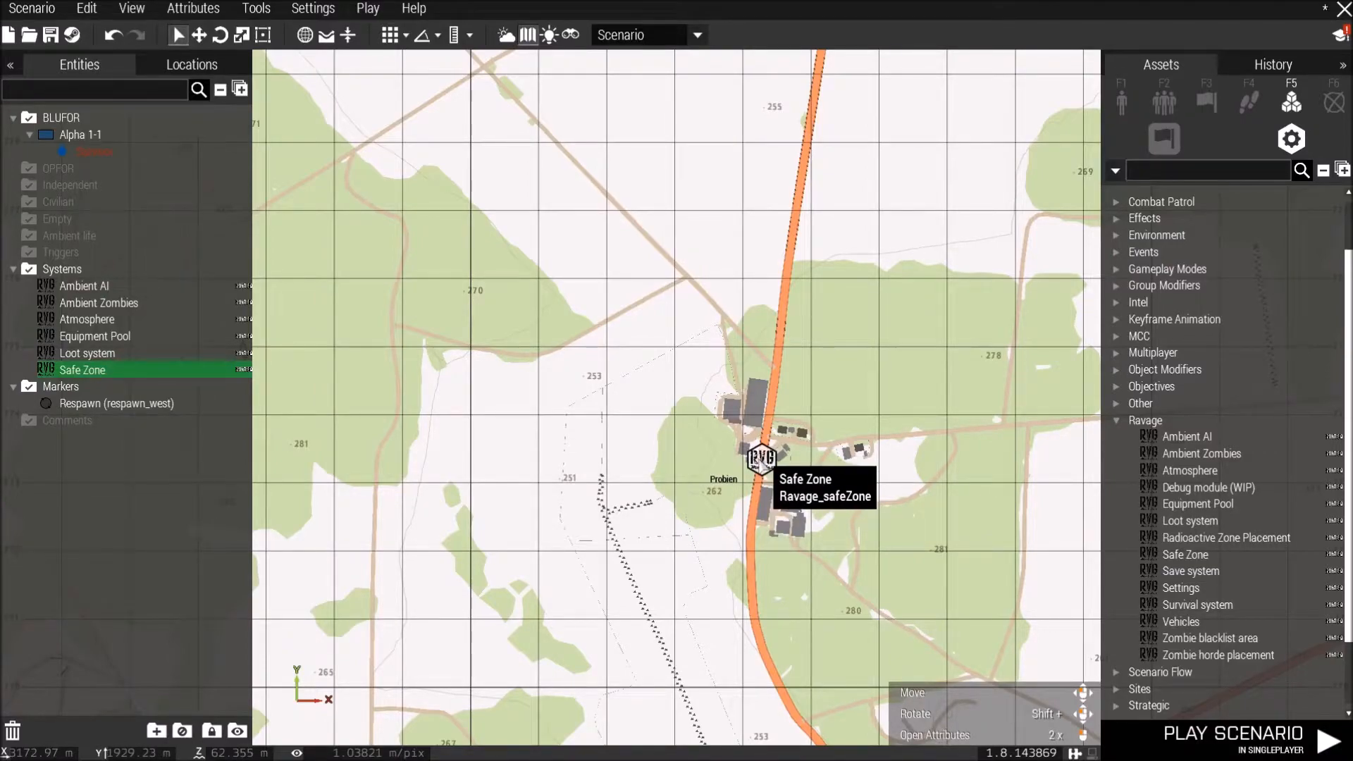
key("Delete")
Place a Ravage Zombie blacklist area module in Probien, set its blacklist time to Always, then delete it.
left_click(1208, 638)
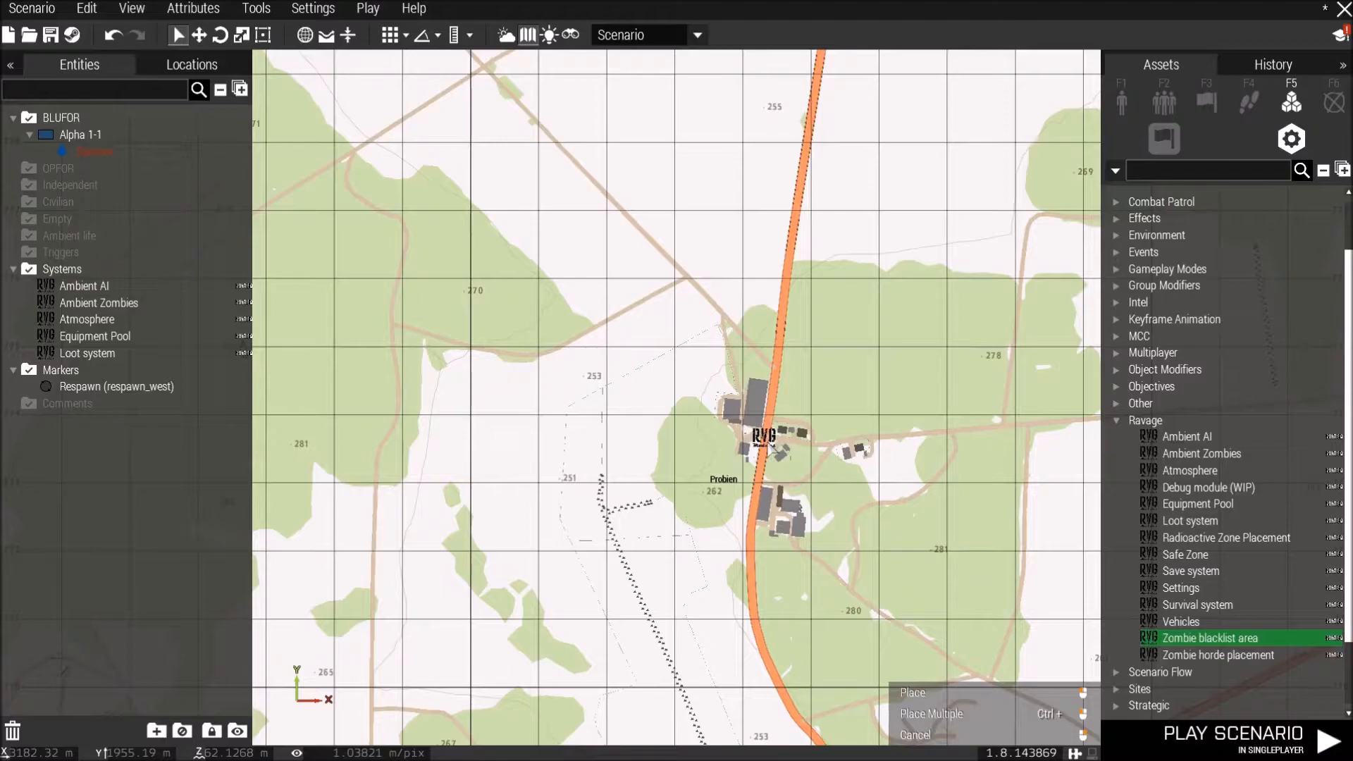
left_click(764, 440)
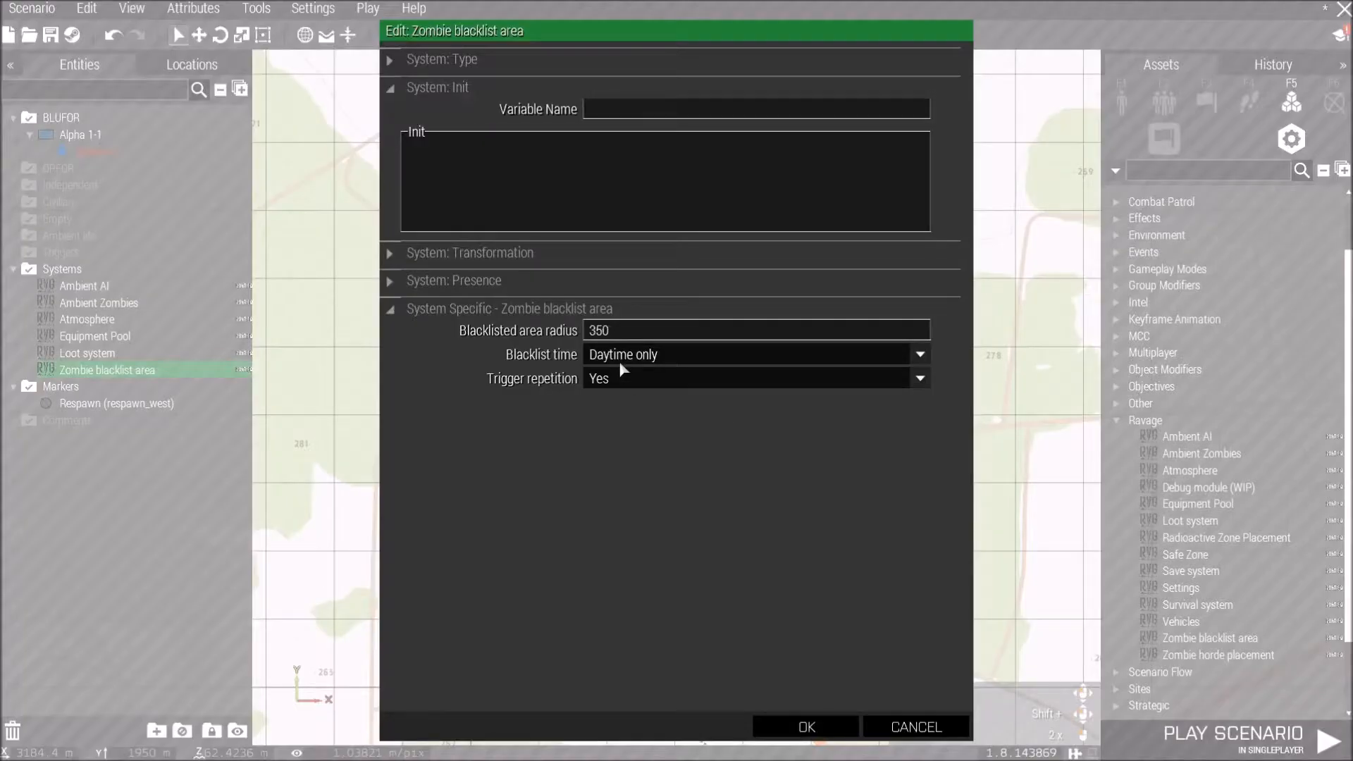
left_click(622, 355)
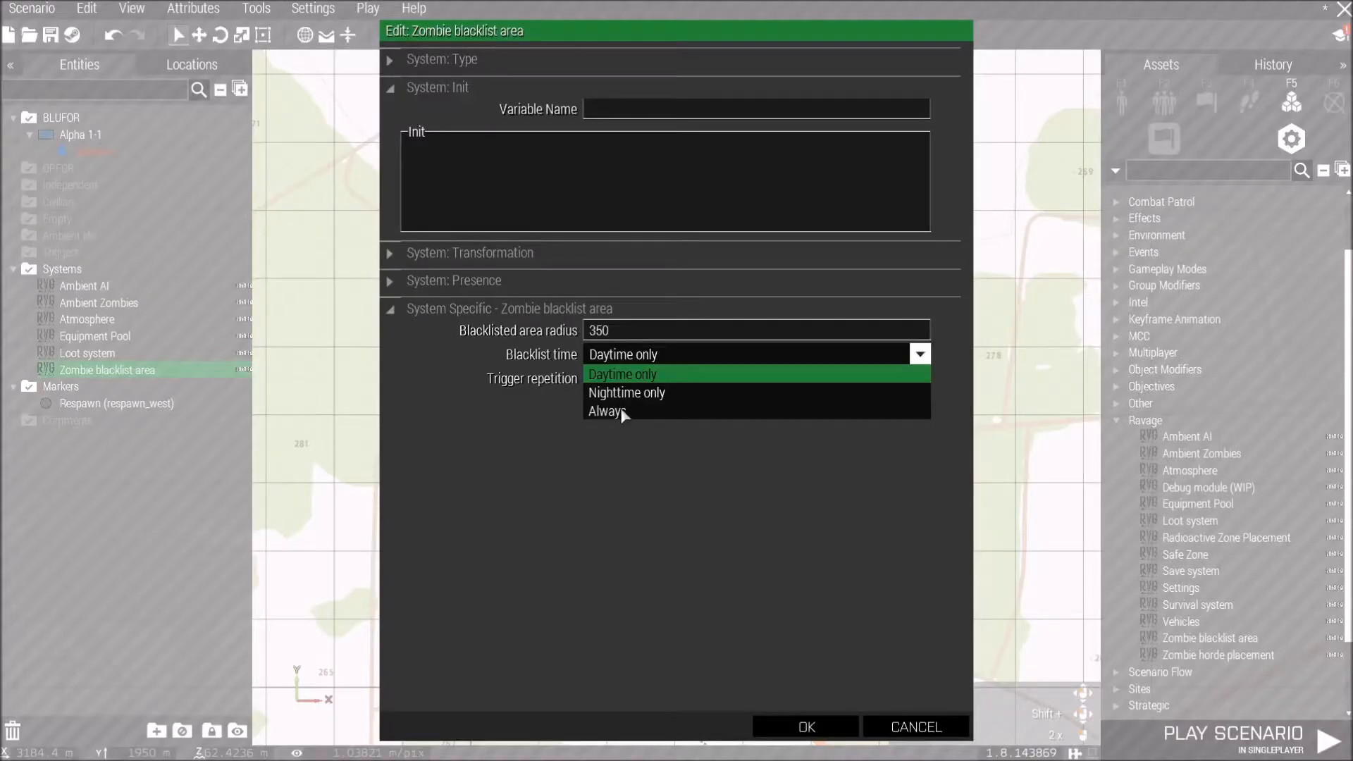
left_click(623, 413)
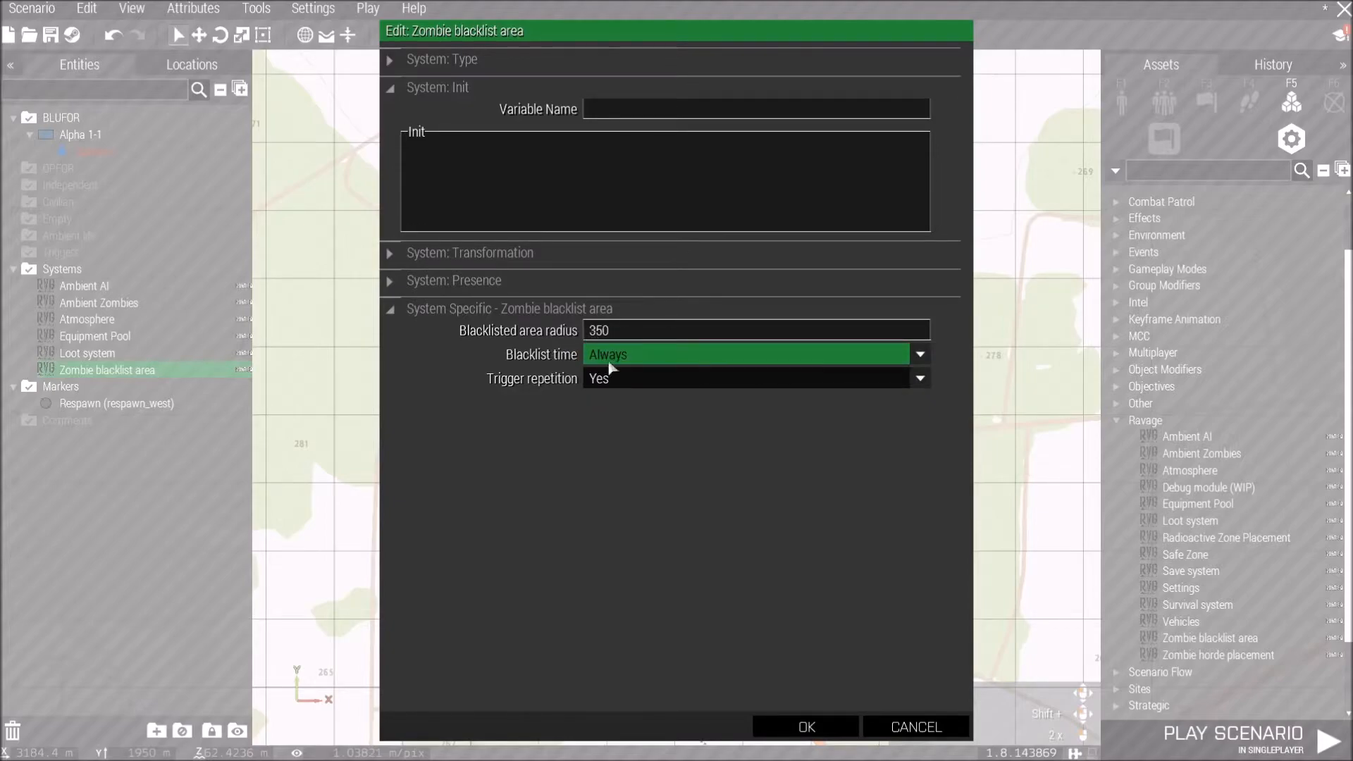
left_click(906, 728)
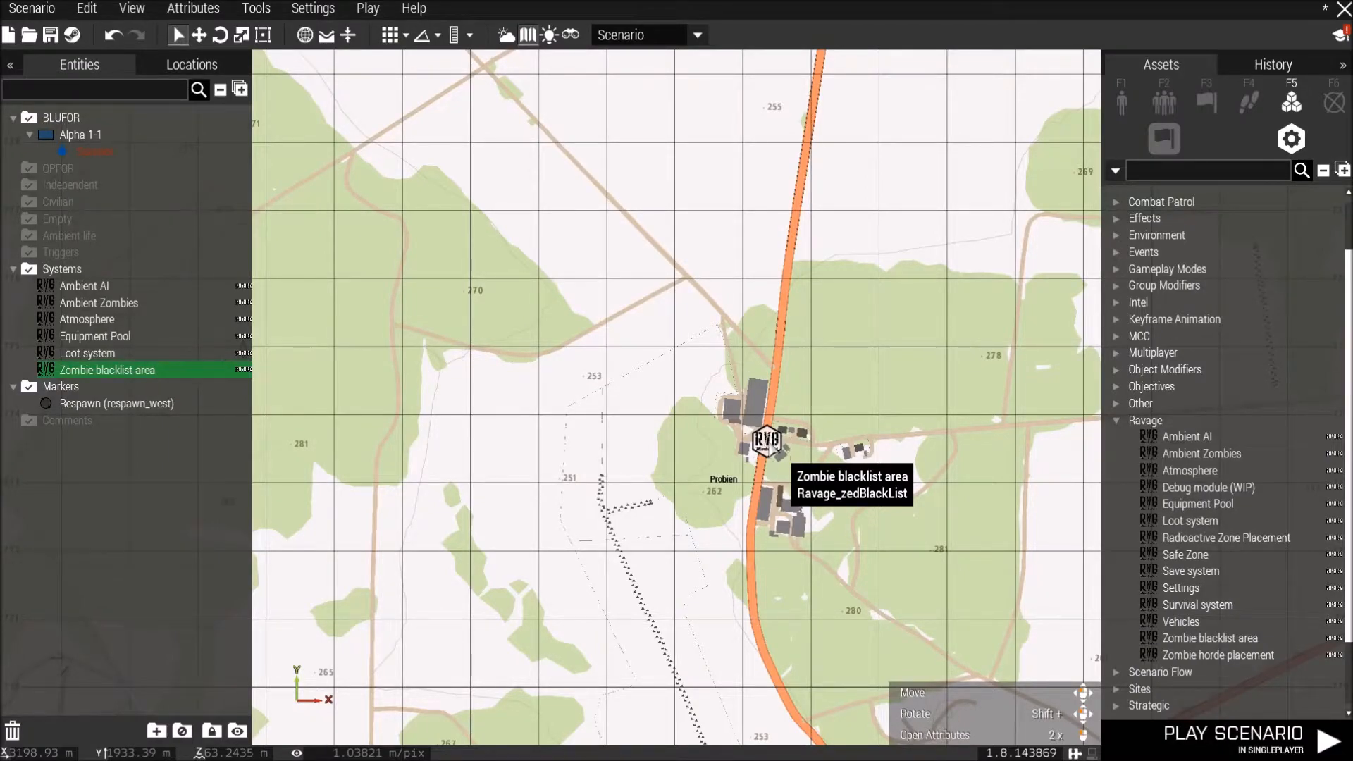
key("Delete")
Place Ravage Save system and Settings modules in the lower row beside the Loot system module.
scroll(818, 476, "down", 1)
right_click_drag(740, 142, 950, 409)
scroll(768, 352, "down", 2)
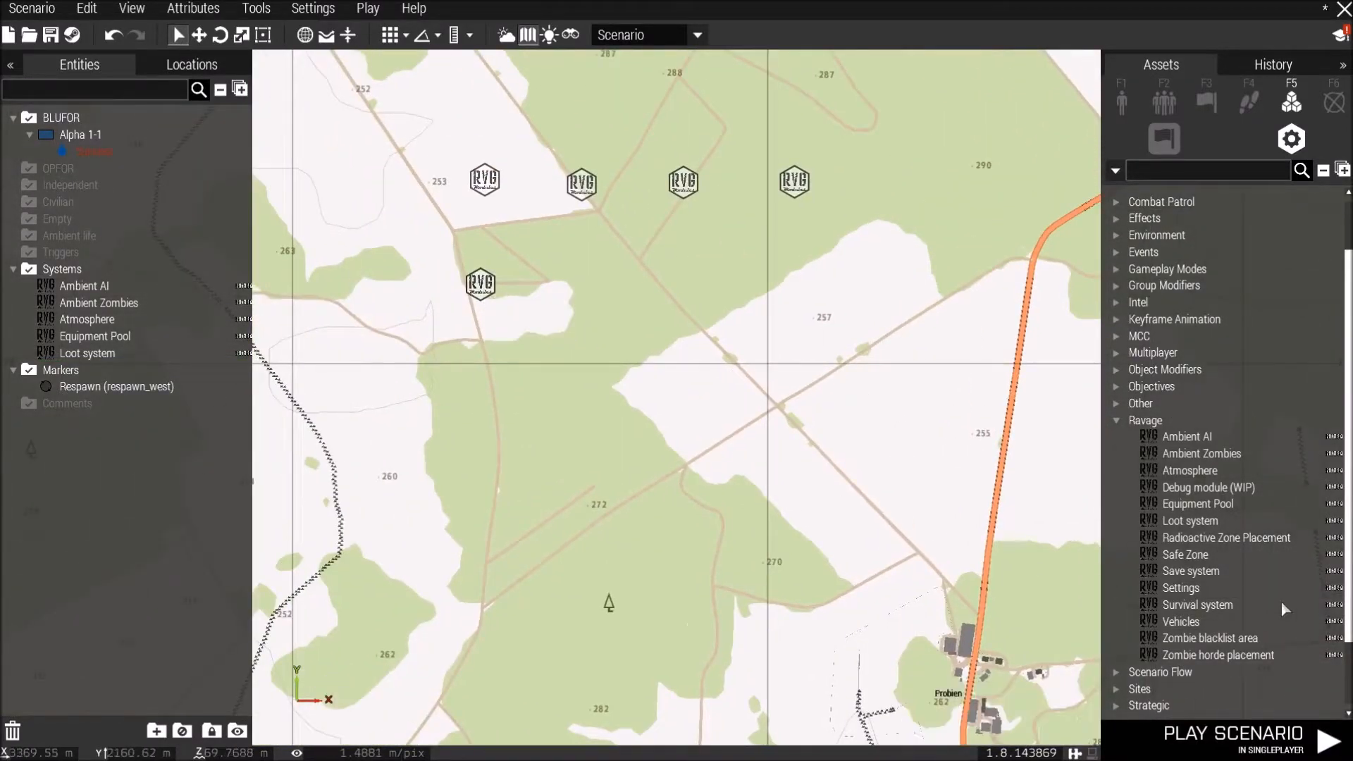
left_click(1191, 570)
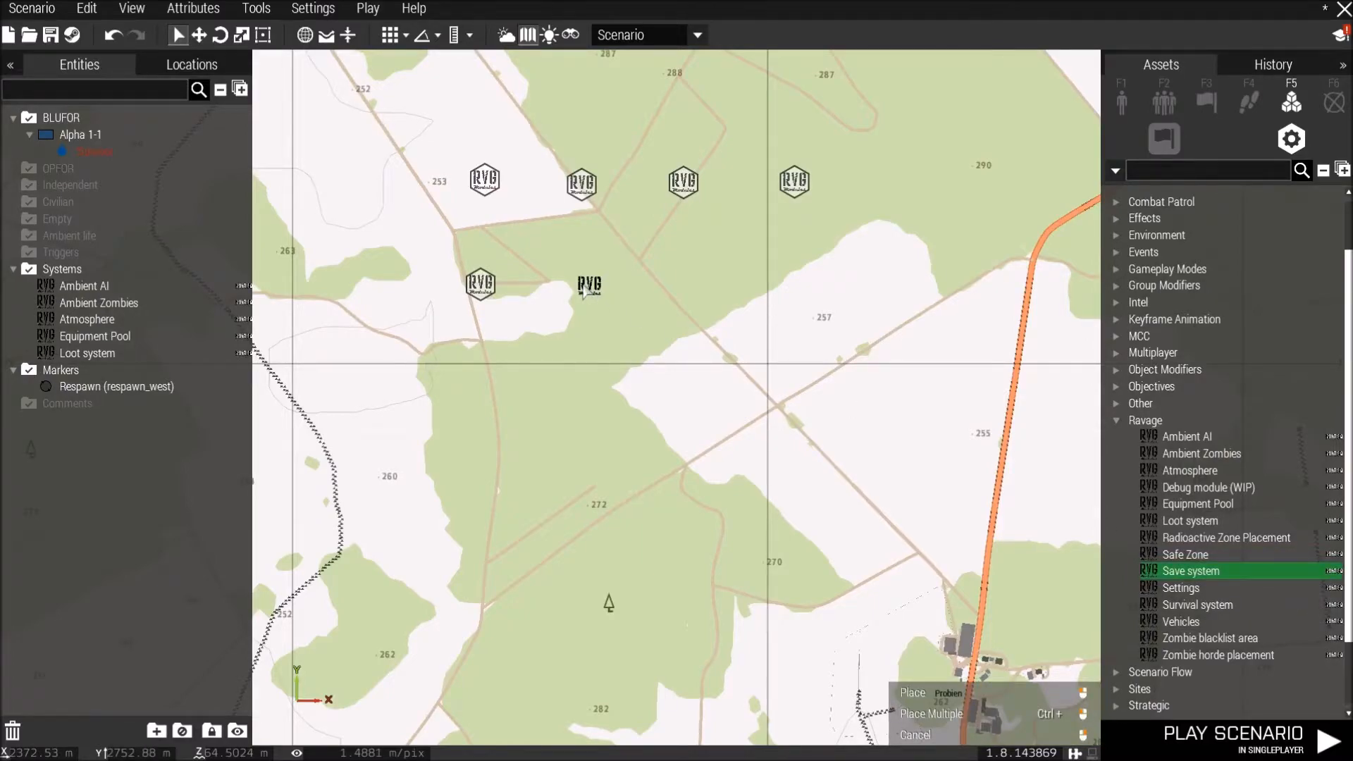
left_click(583, 291)
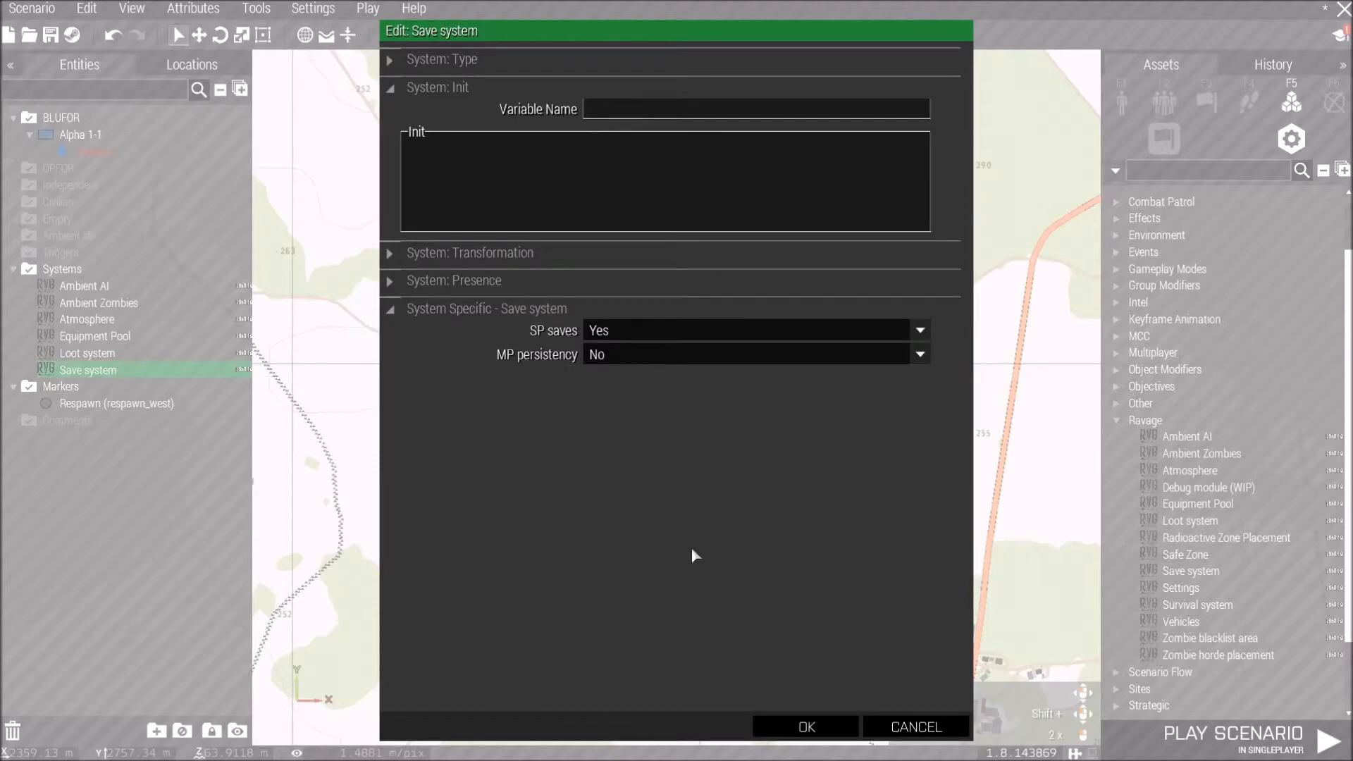
left_click(814, 728)
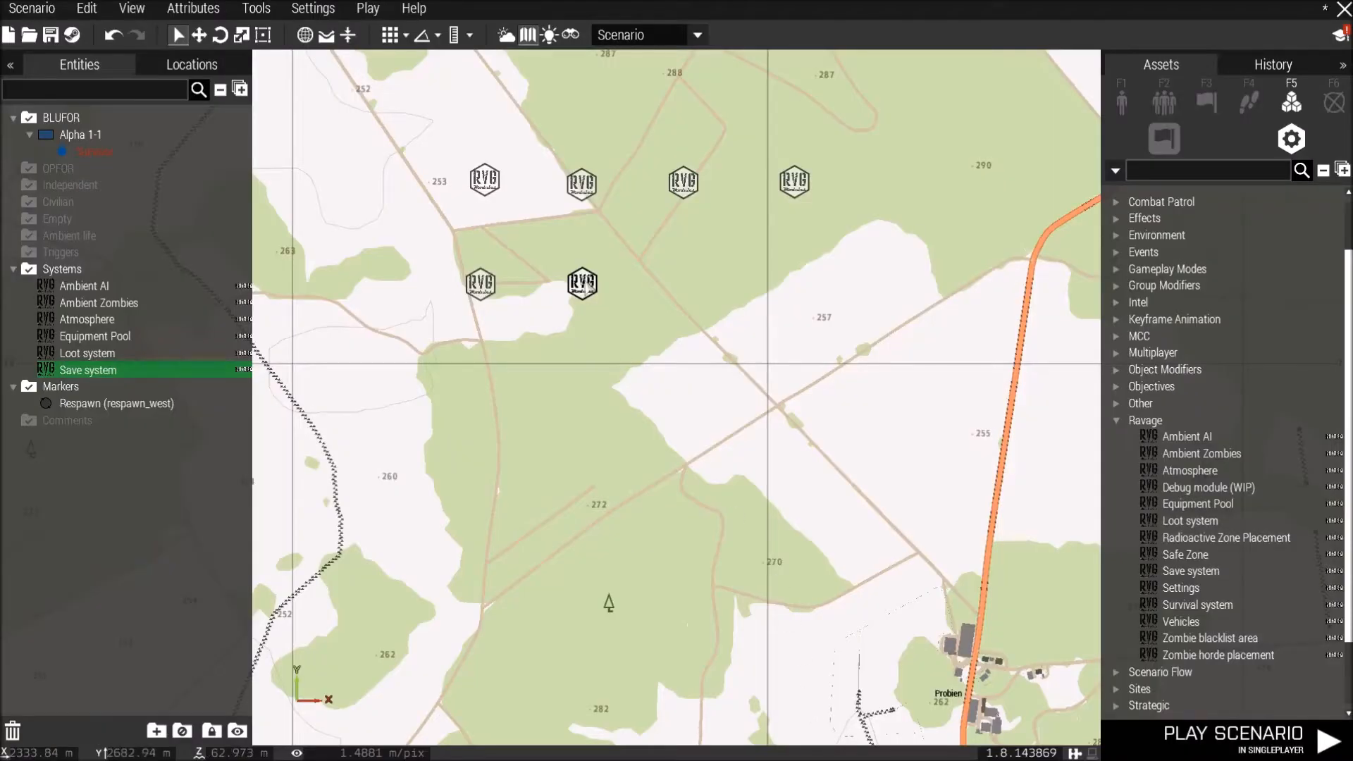
left_click(1191, 588)
left_click(684, 289)
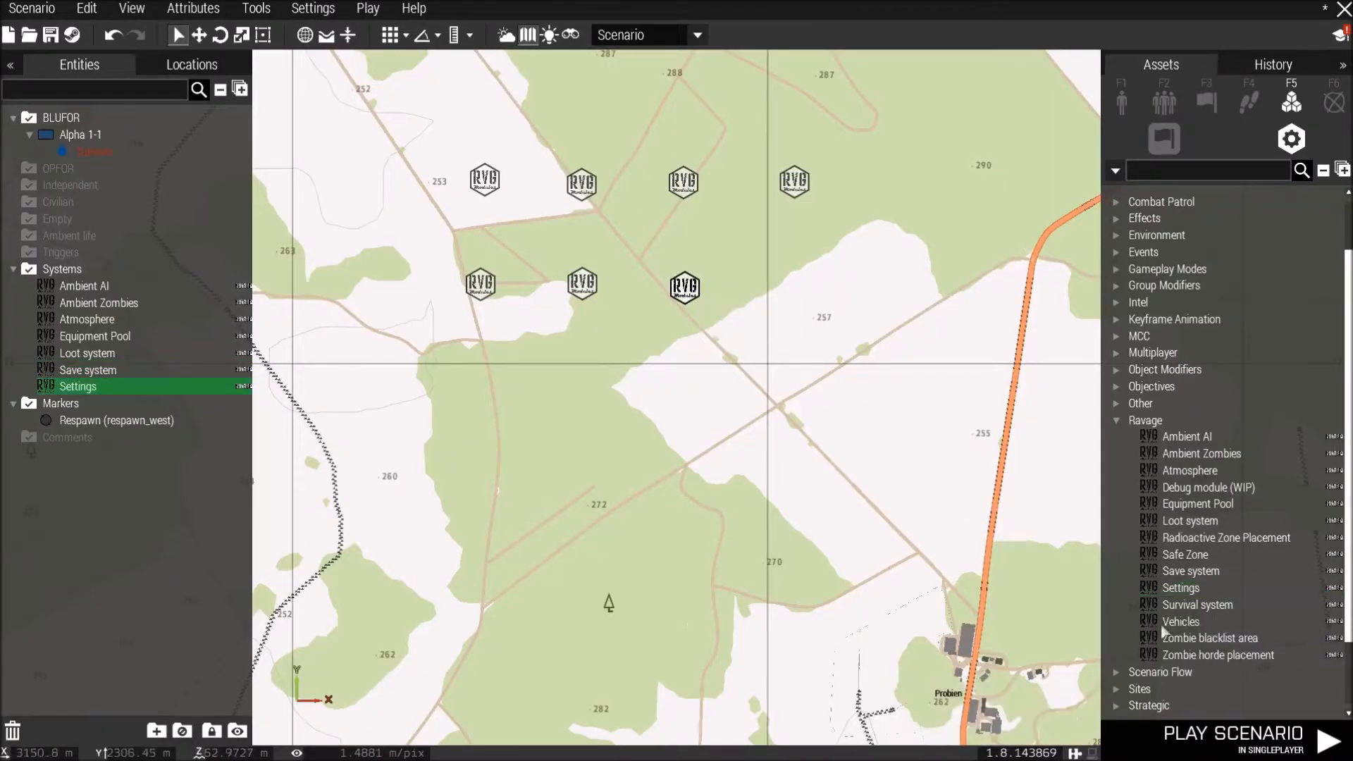
Place a Ravage Survival system module at the lower row's end and a Vehicles module between the two rows.
left_click(1198, 604)
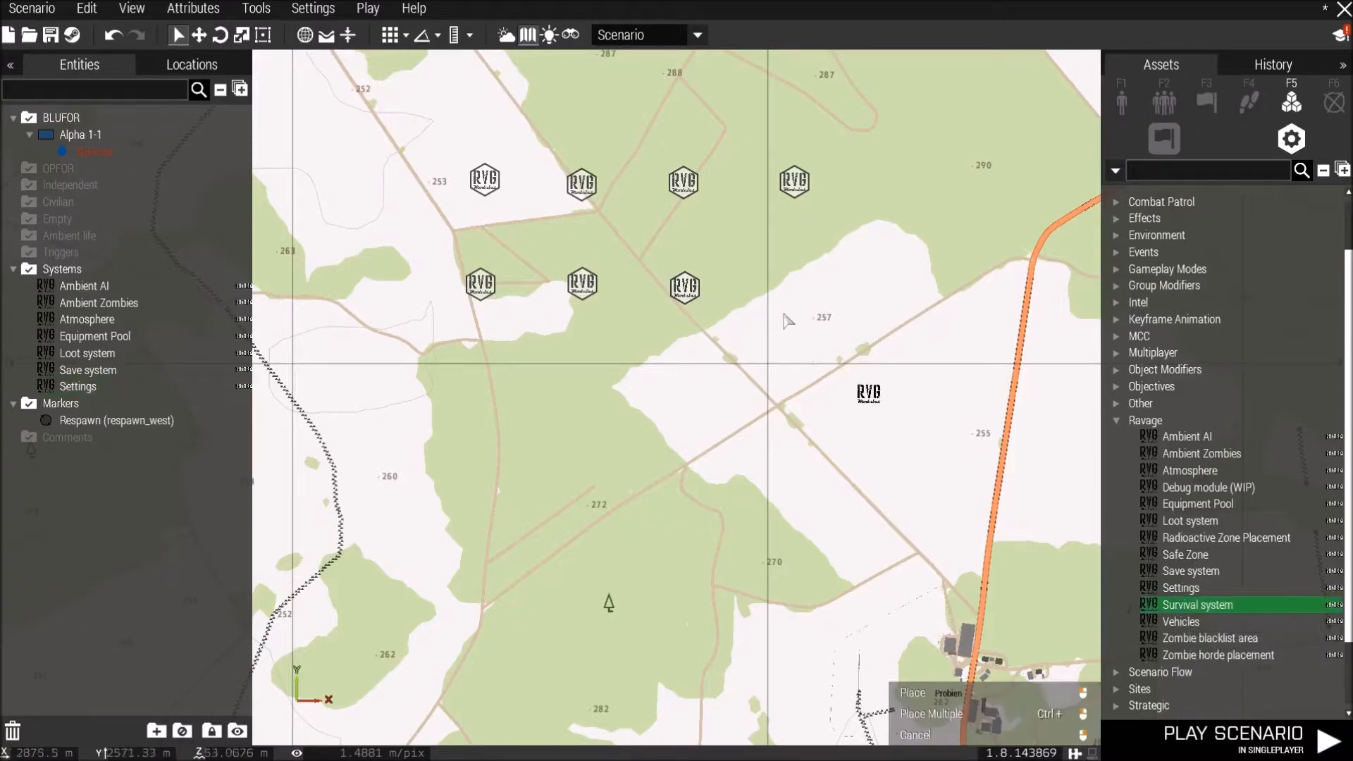
left_click(818, 296)
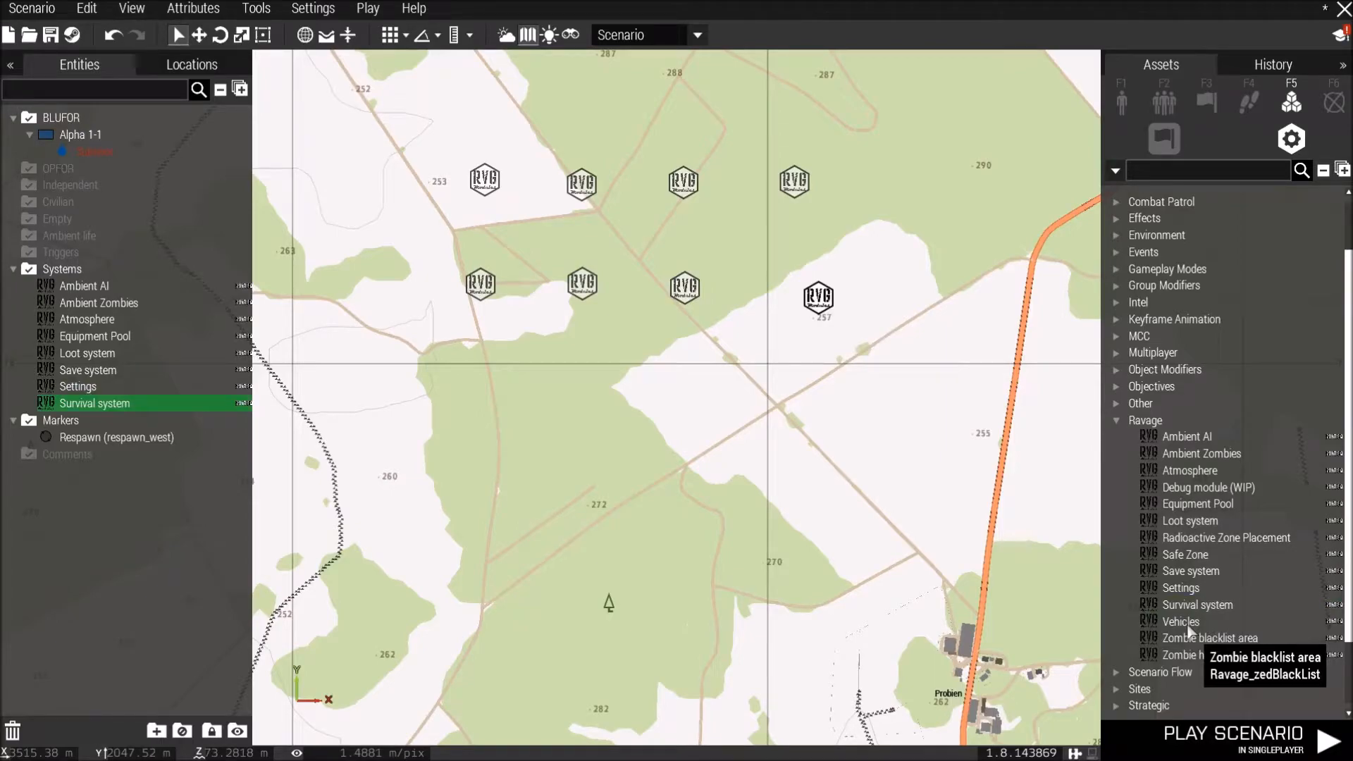
left_click(1189, 623)
left_click(638, 235)
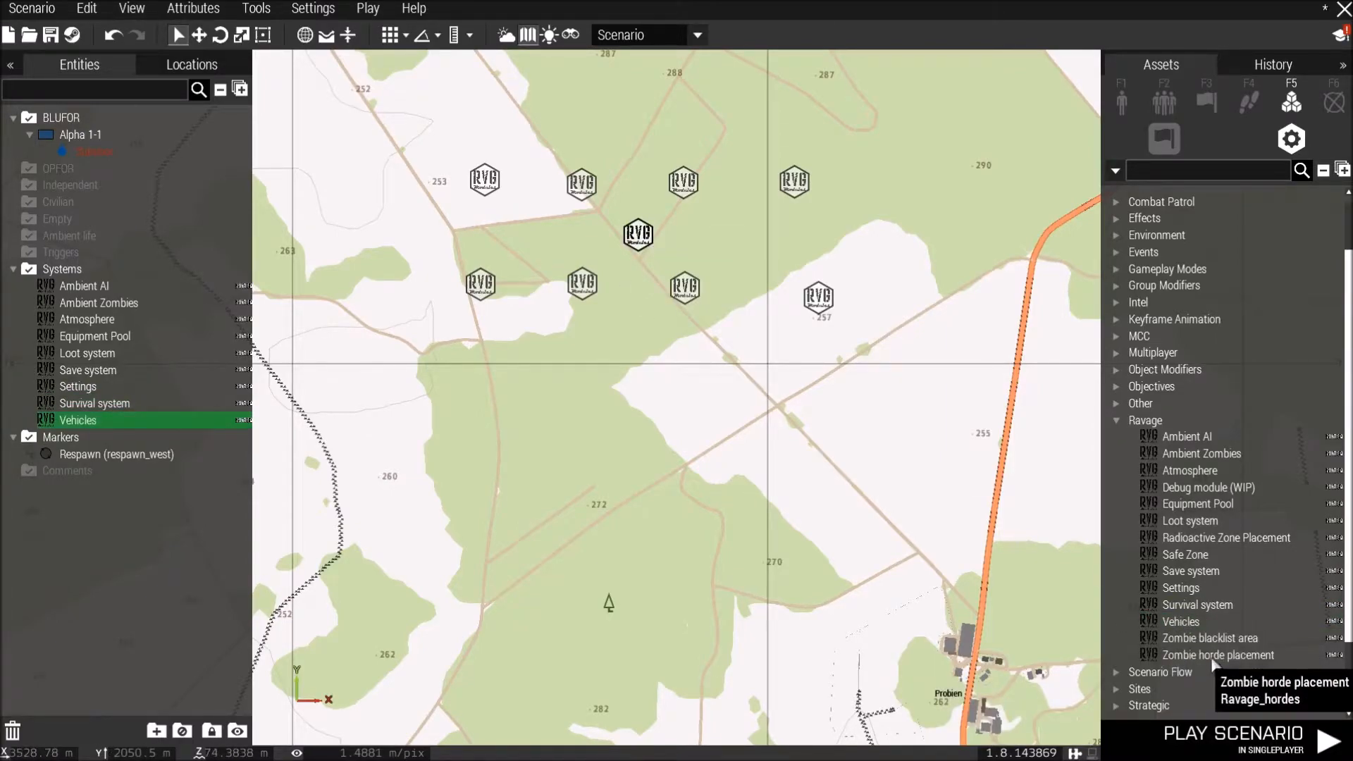
Place a Ravage Zombie horde placement module in Schwemlitz, choose Both types of zombies, then delete it.
left_click(1213, 659)
scroll(870, 512, "down", 3)
right_click_drag(876, 545, 778, 431)
scroll(775, 432, "up", 2)
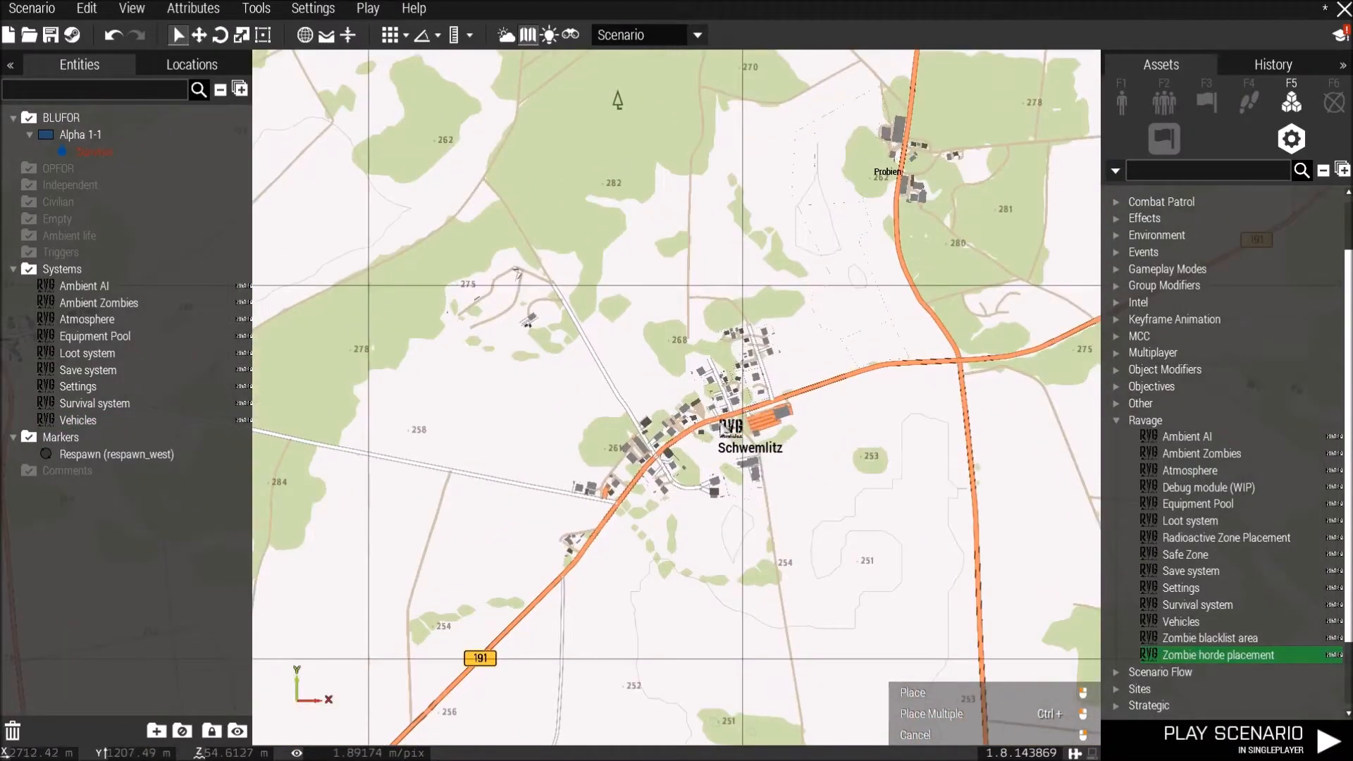
left_click(720, 430)
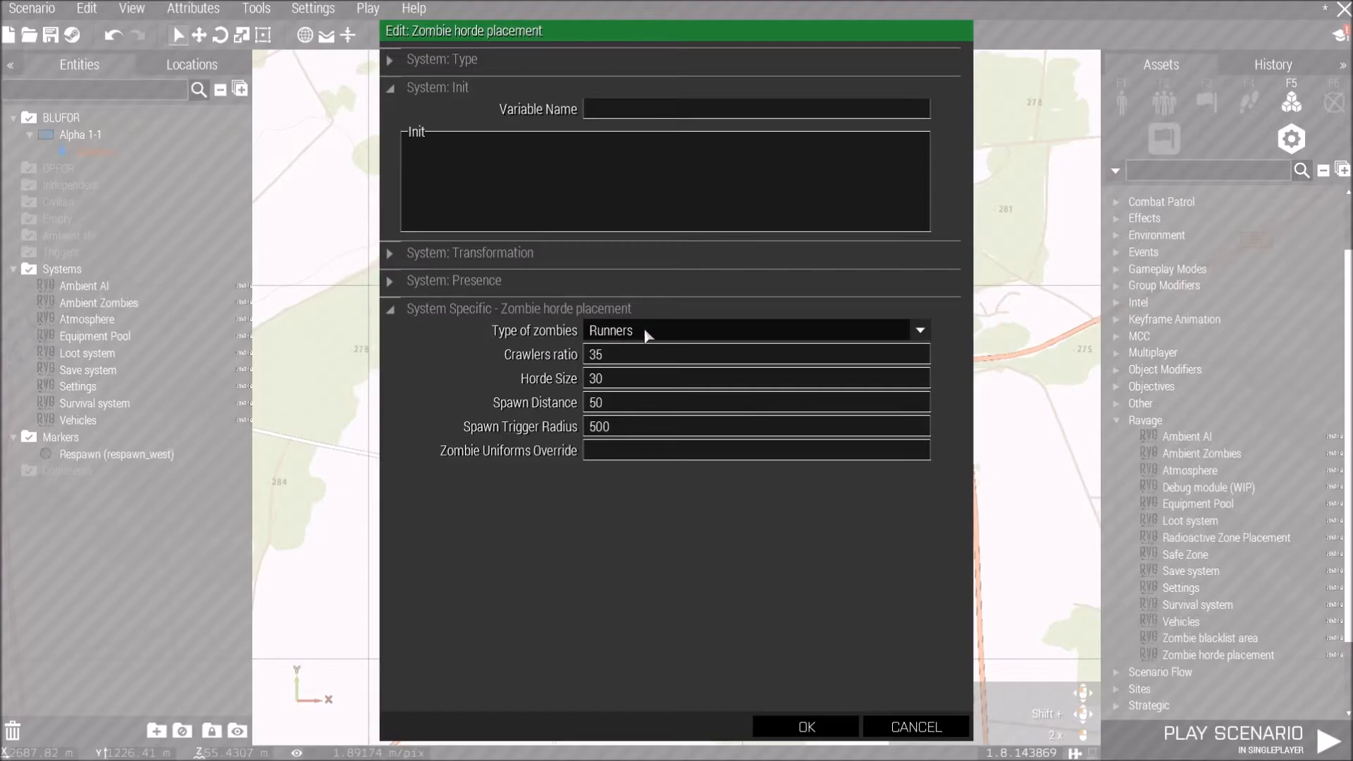
left_click(642, 330)
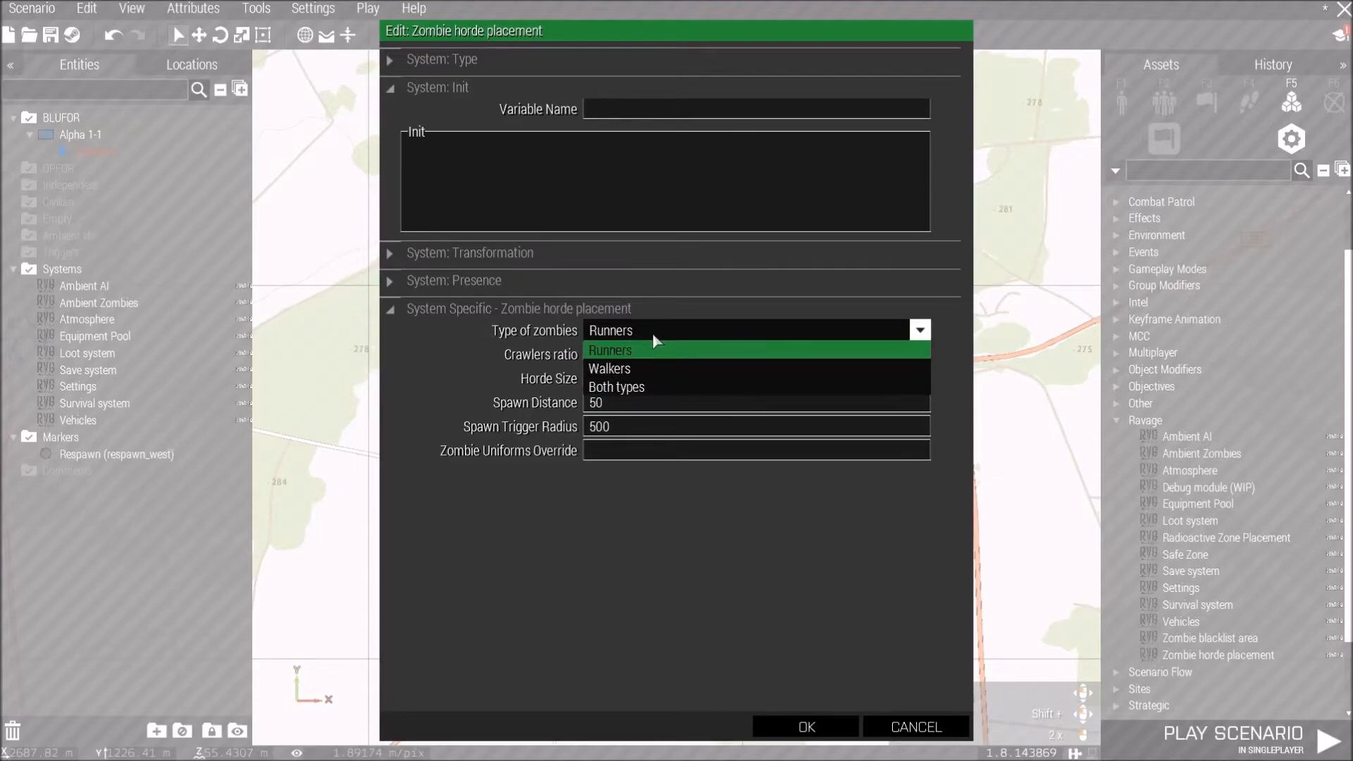
left_click(657, 386)
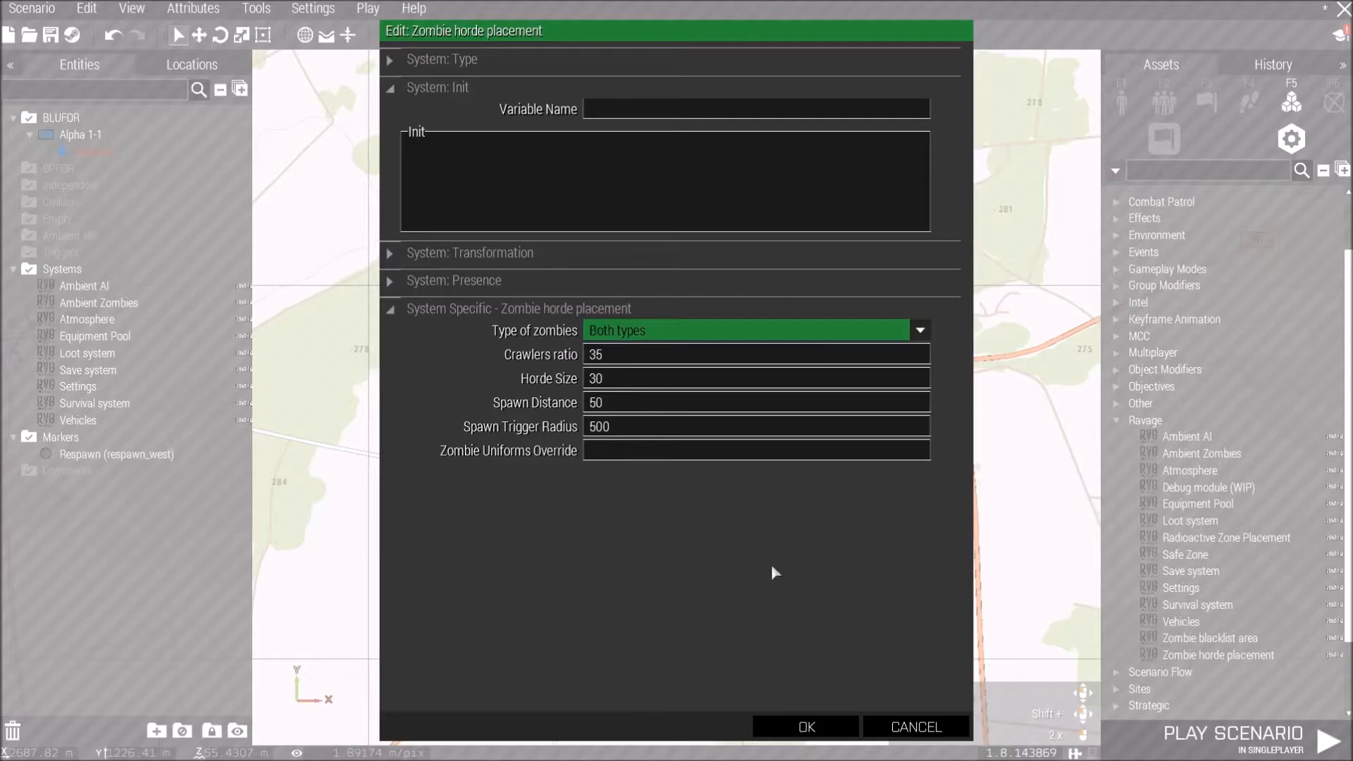
left_click(895, 727)
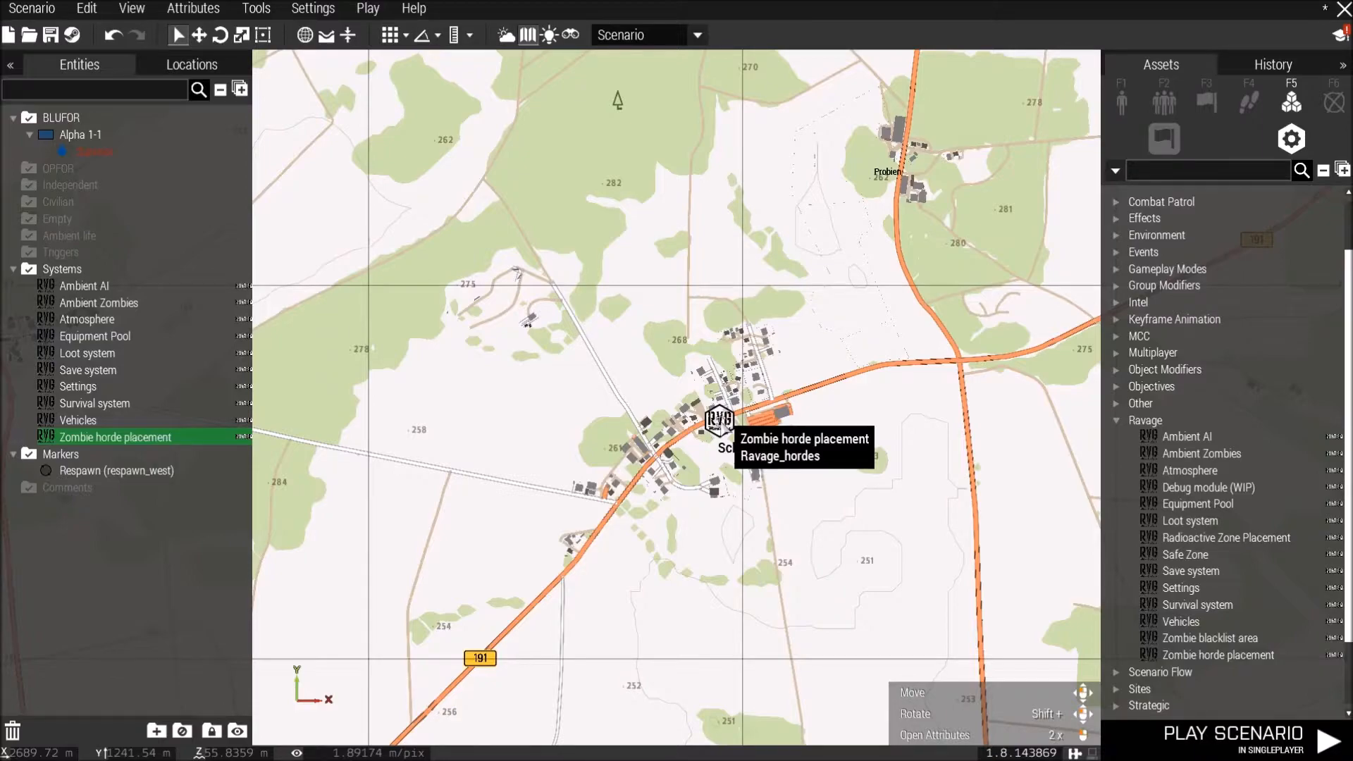
key("Delete")
Open the Ambient AI module's attributes and set Main Faction Hunters and Traders presence to 0.
scroll(761, 388, "down", 2)
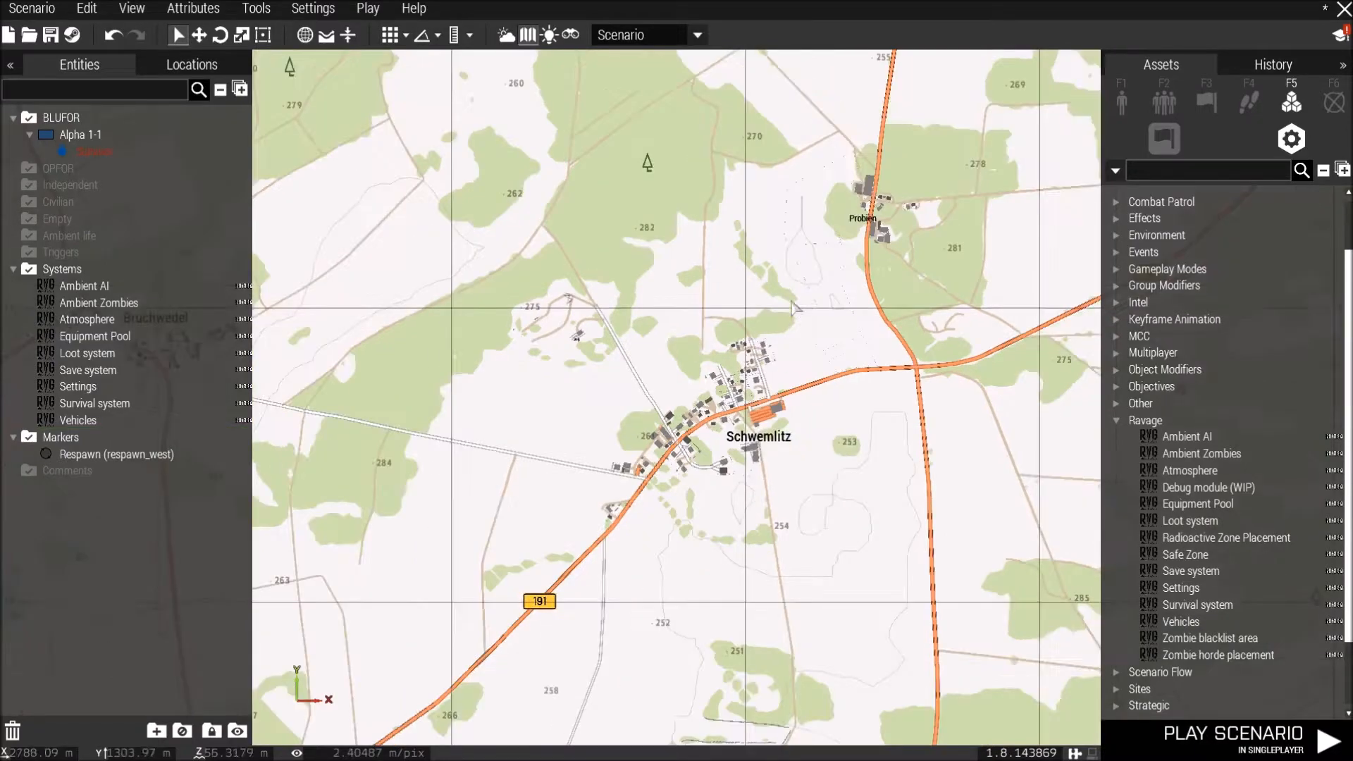
right_click_drag(797, 261, 743, 367)
scroll(715, 440, "down", 1)
scroll(717, 443, "down", 1)
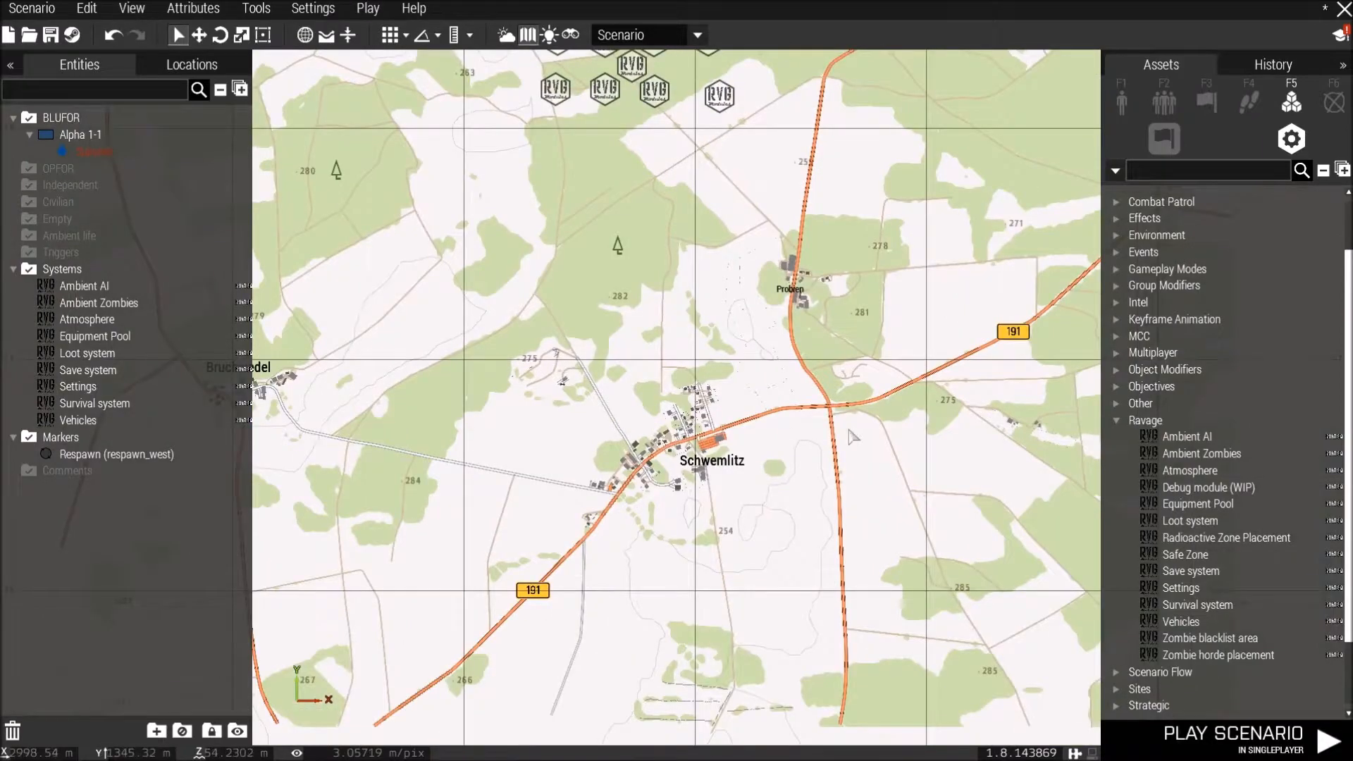
right_click_drag(713, 252, 774, 561)
scroll(694, 424, "up", 2)
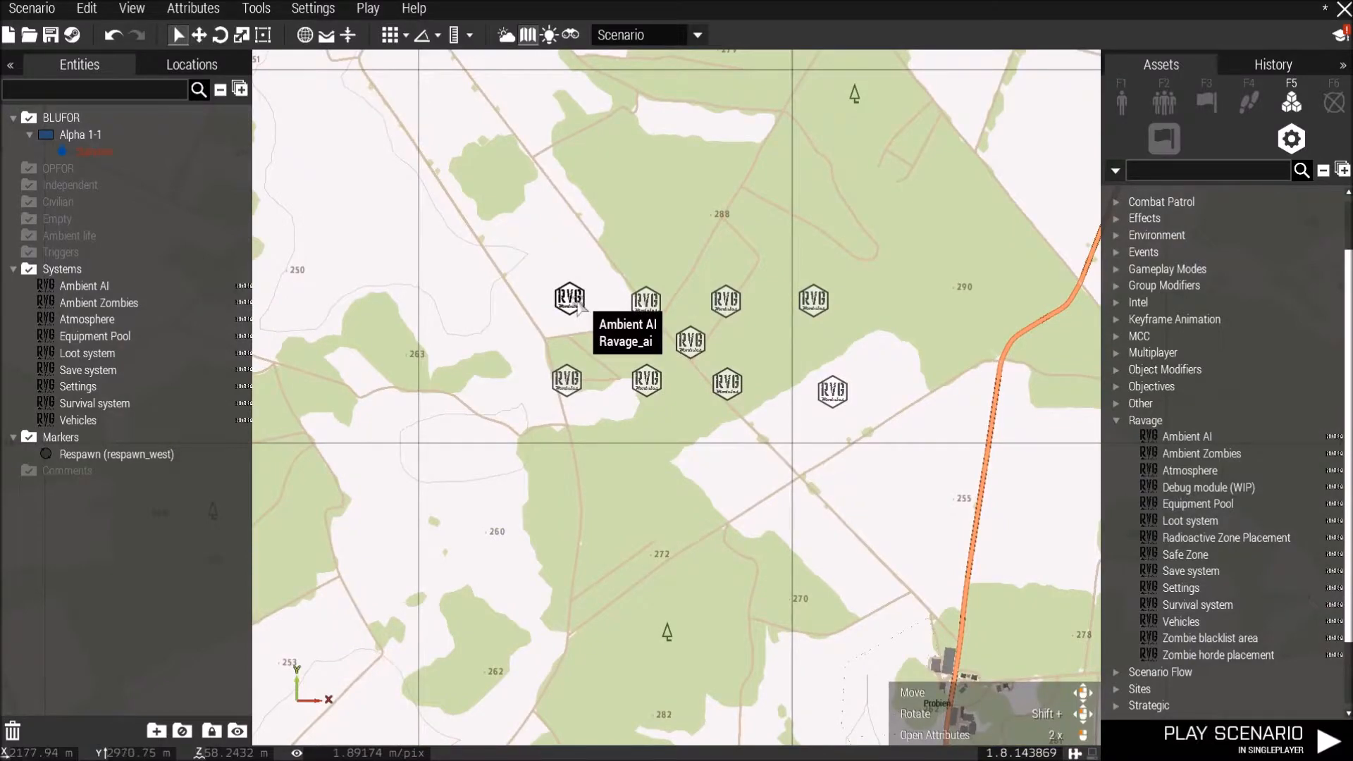
double_click(576, 303)
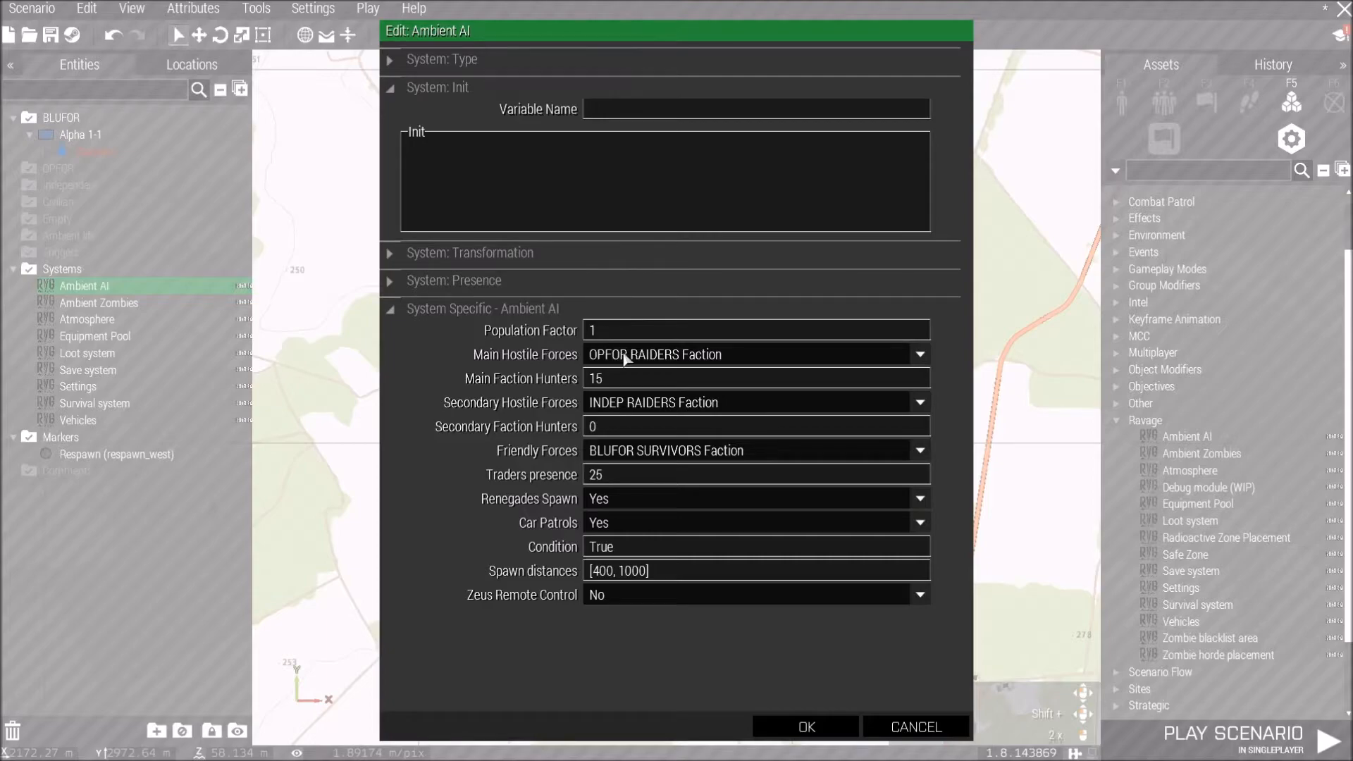
mouse_move(556, 383)
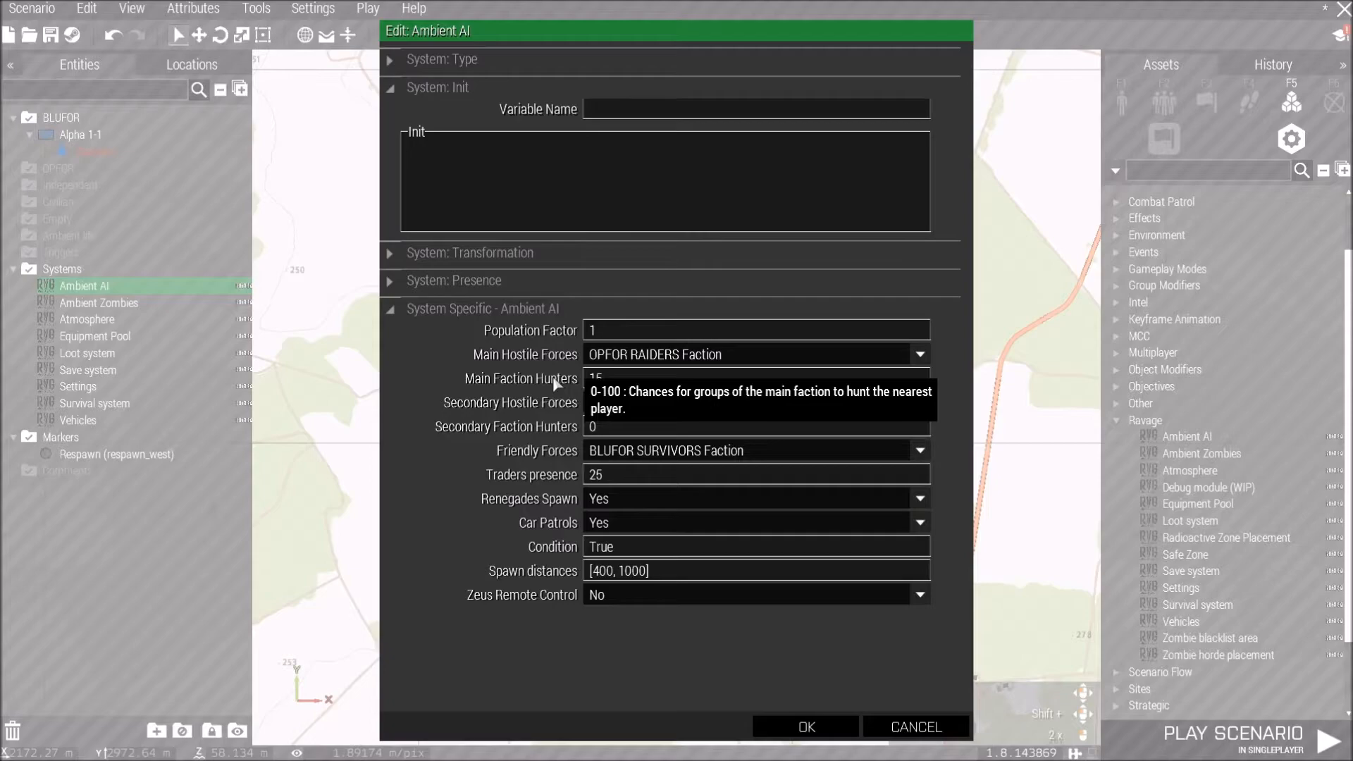
left_click_drag(609, 374, 583, 379)
type("0")
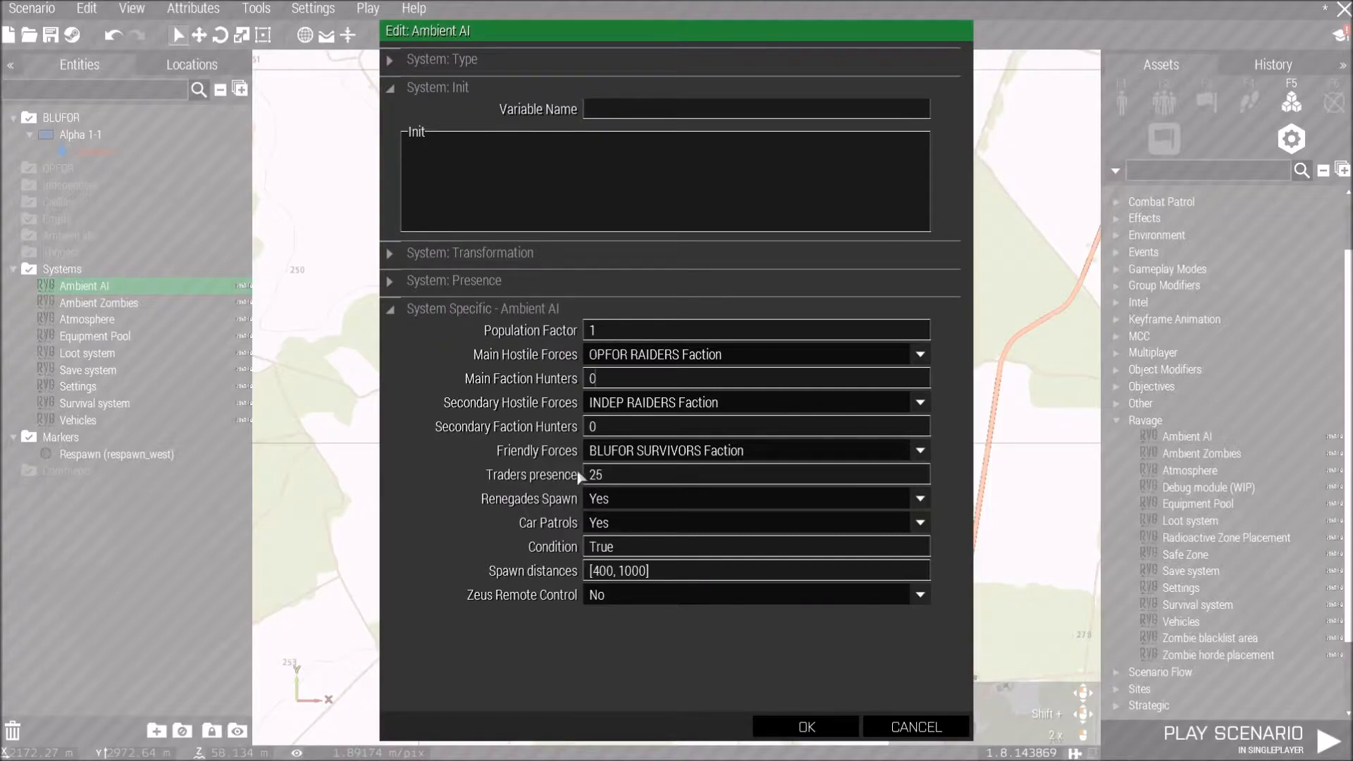
mouse_move(569, 477)
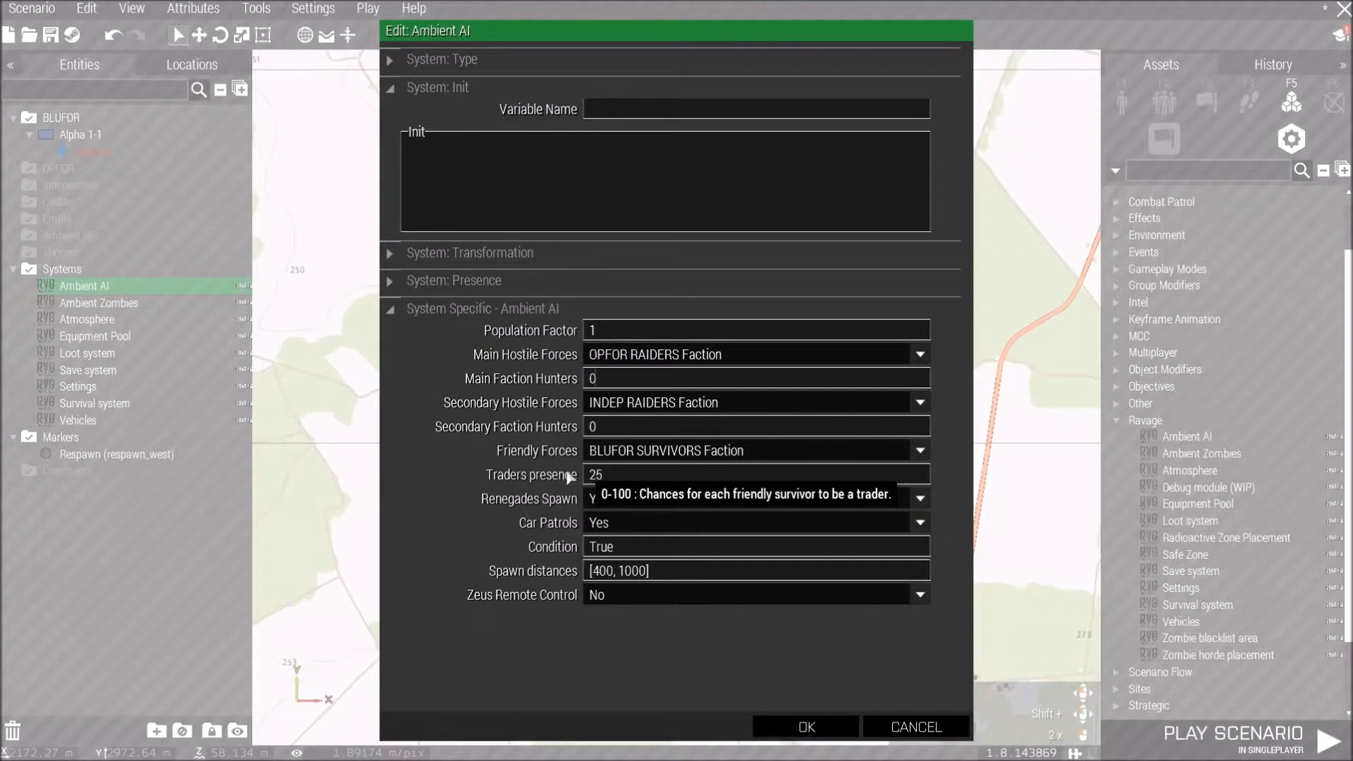
double_click(595, 476)
type("0")
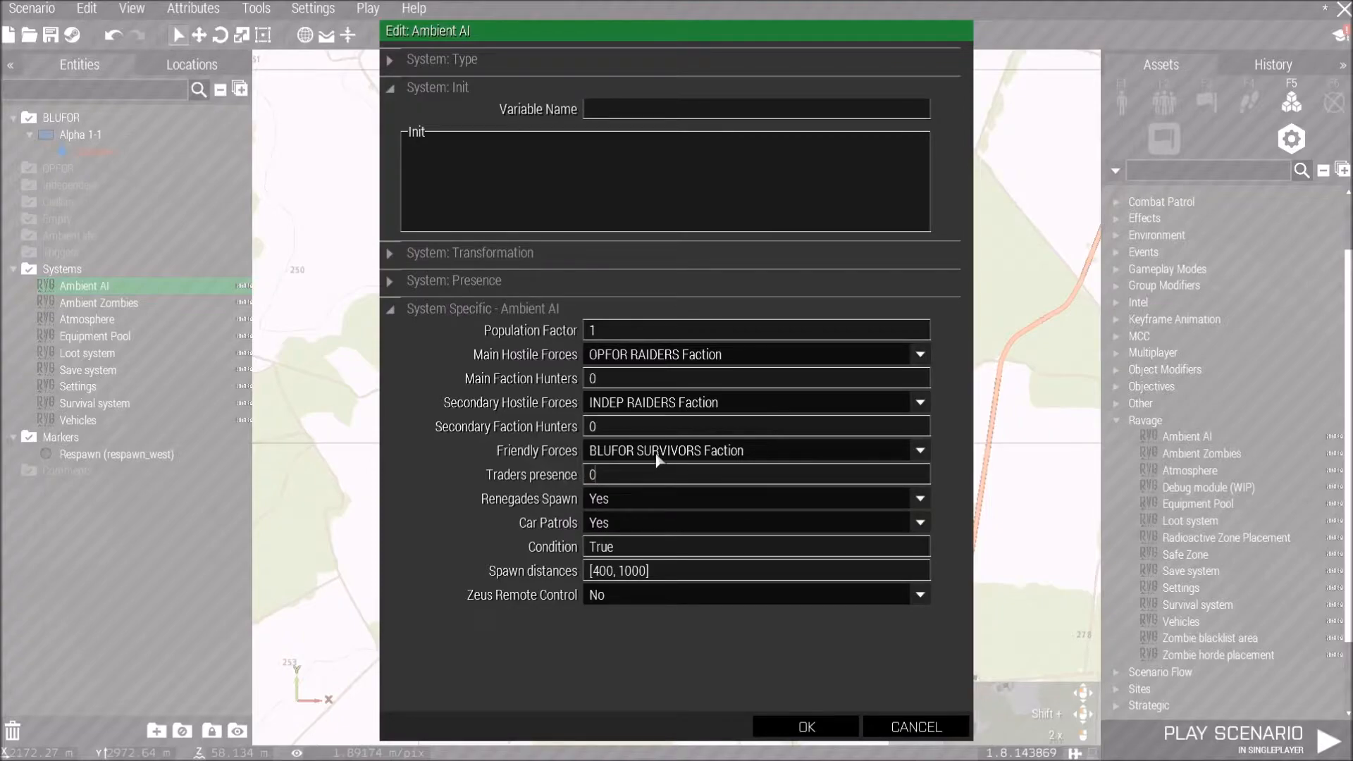
Set the Ambient AI module's Friendly Forces to None and Car Patrols to No, and confirm.
mouse_move(579, 457)
left_click(610, 456)
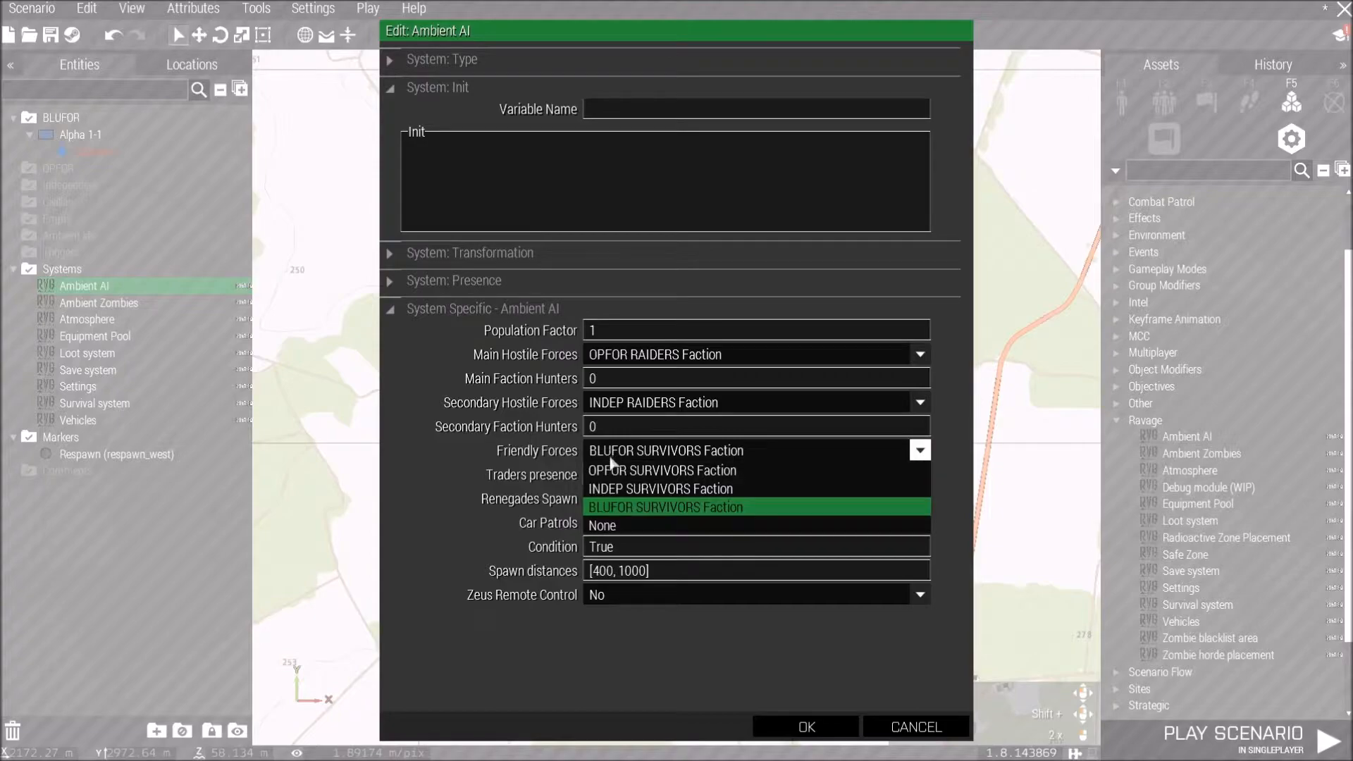
left_click(606, 531)
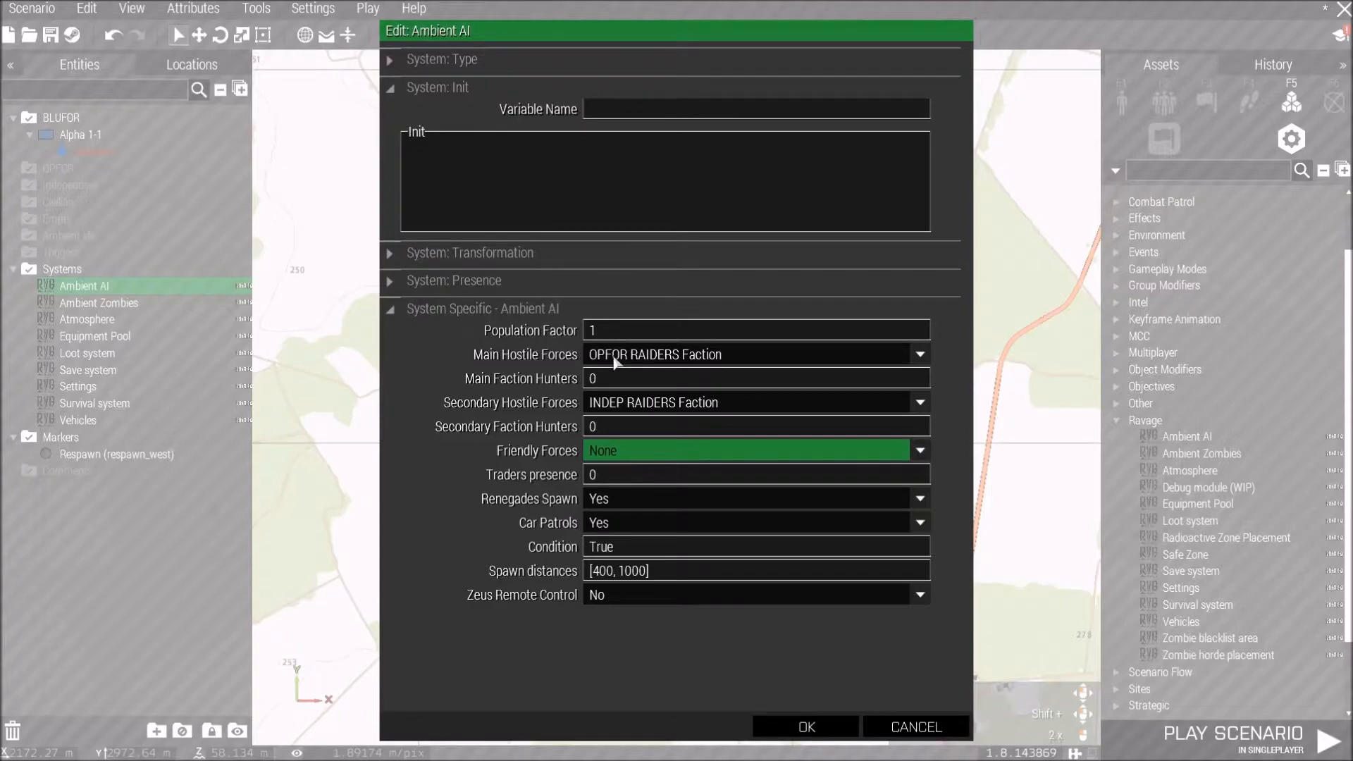
left_click(627, 525)
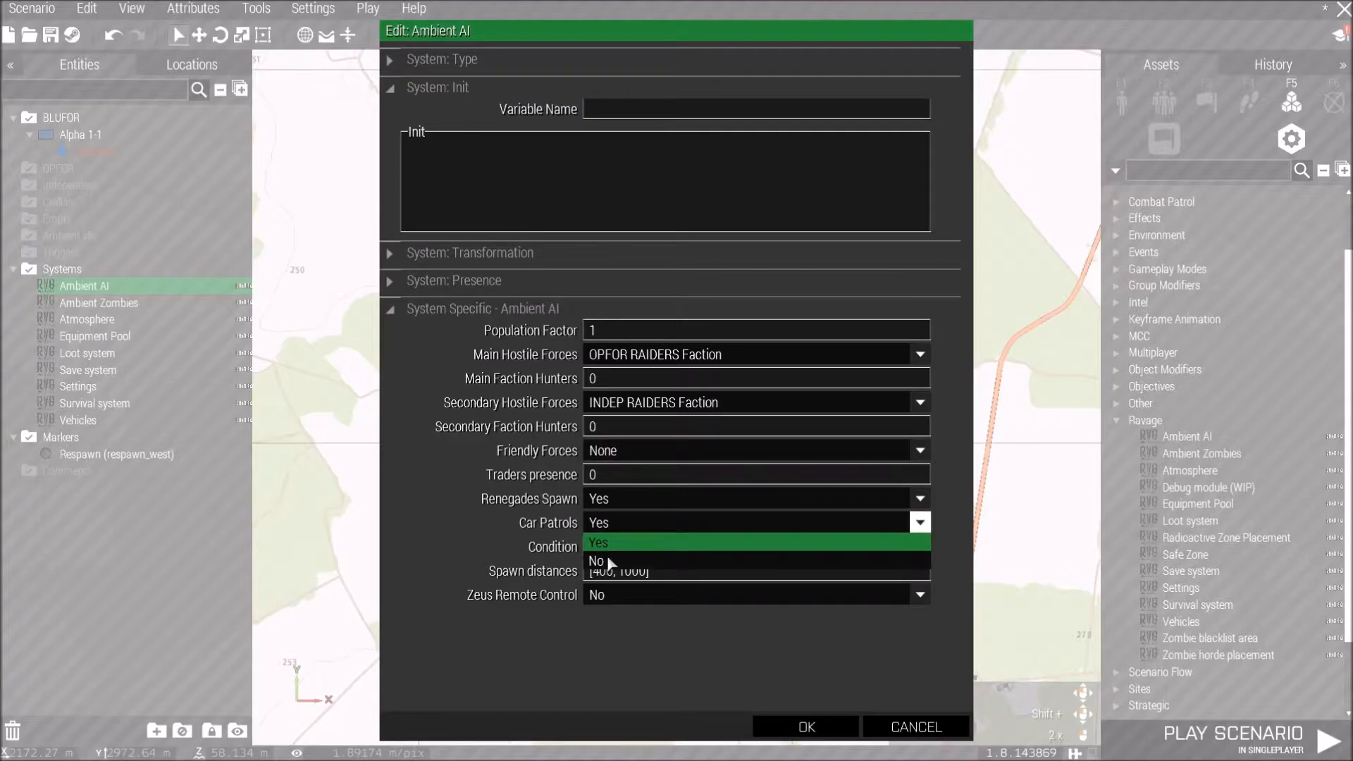
left_click(610, 561)
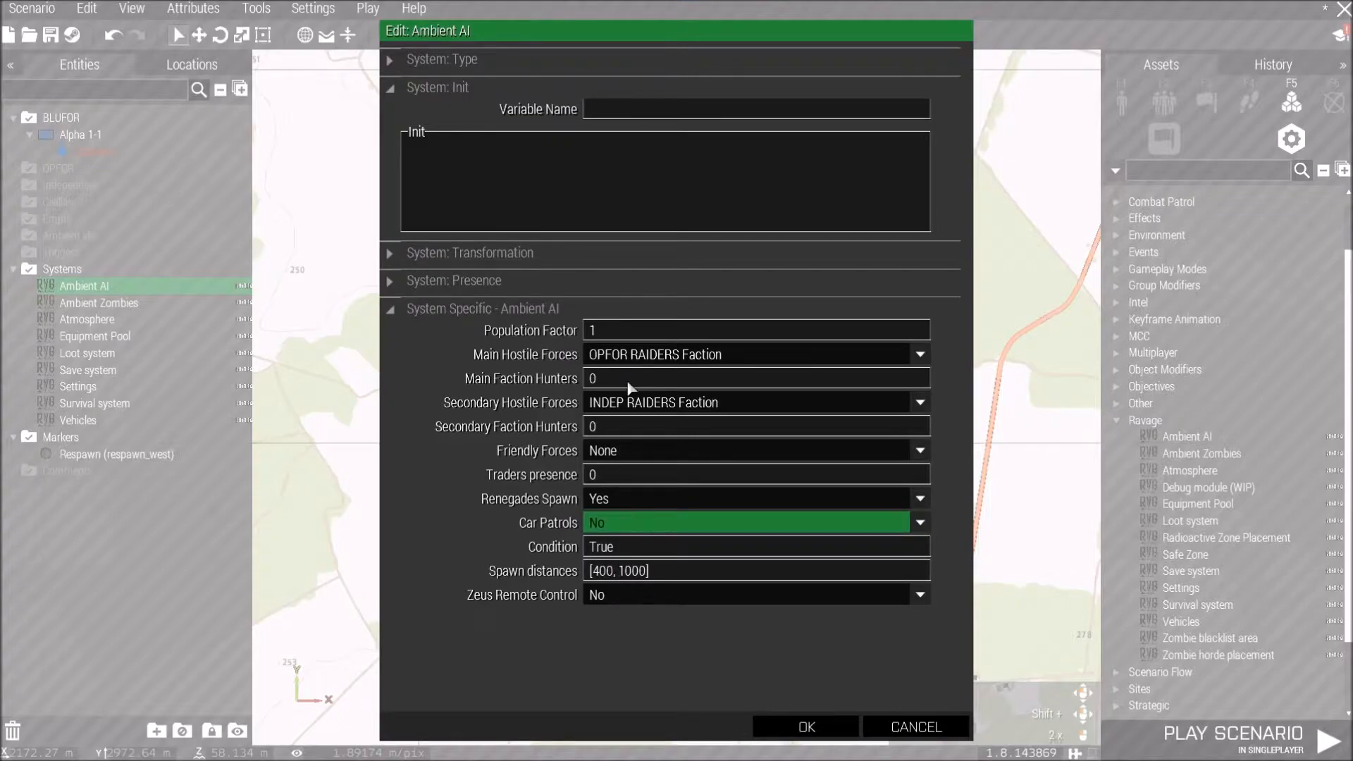
left_click(804, 727)
Open the Ambient Zombies module's attributes and set the type of zombies to Walkers.
double_click(641, 324)
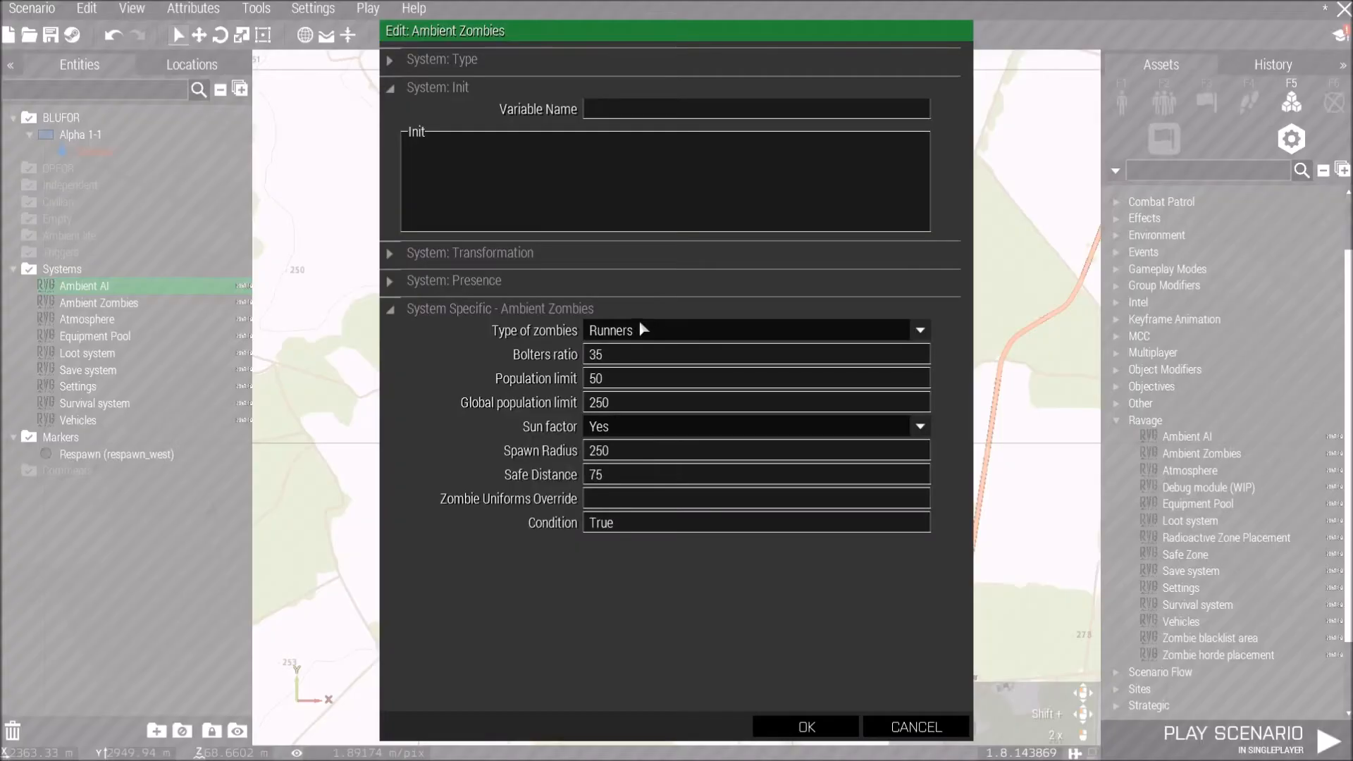
left_click(643, 332)
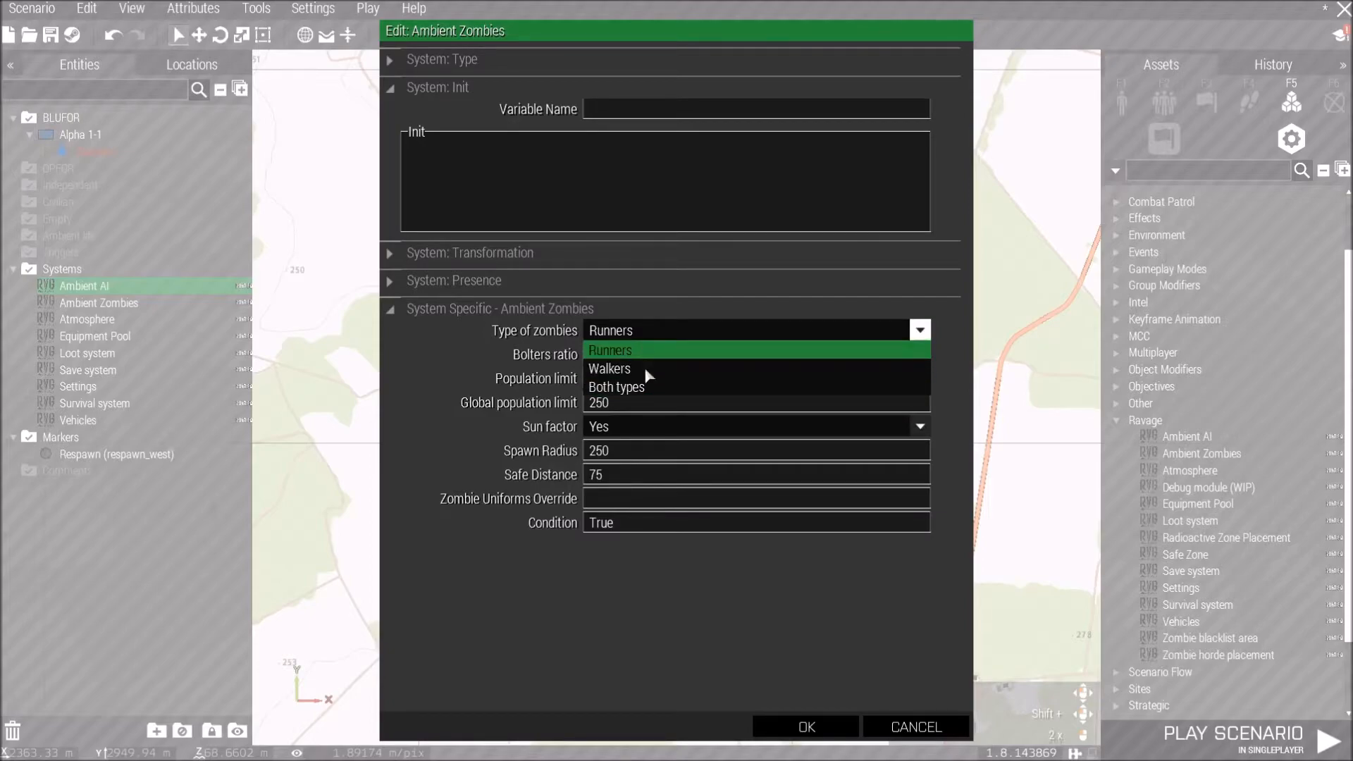
left_click(645, 369)
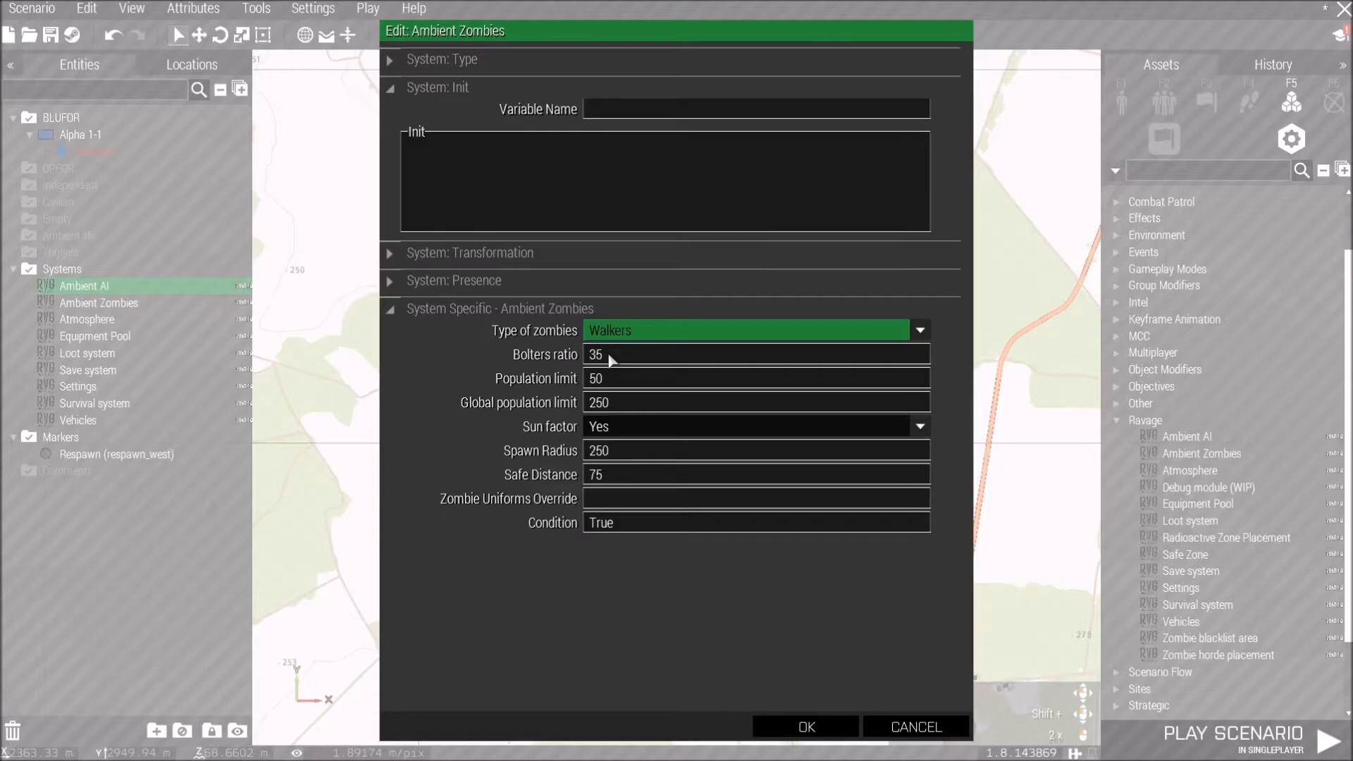
Set the Ambient Zombies module's Bolters ratio to 0, Population limit to 60 and Global population limit to 1500.
double_click(610, 358)
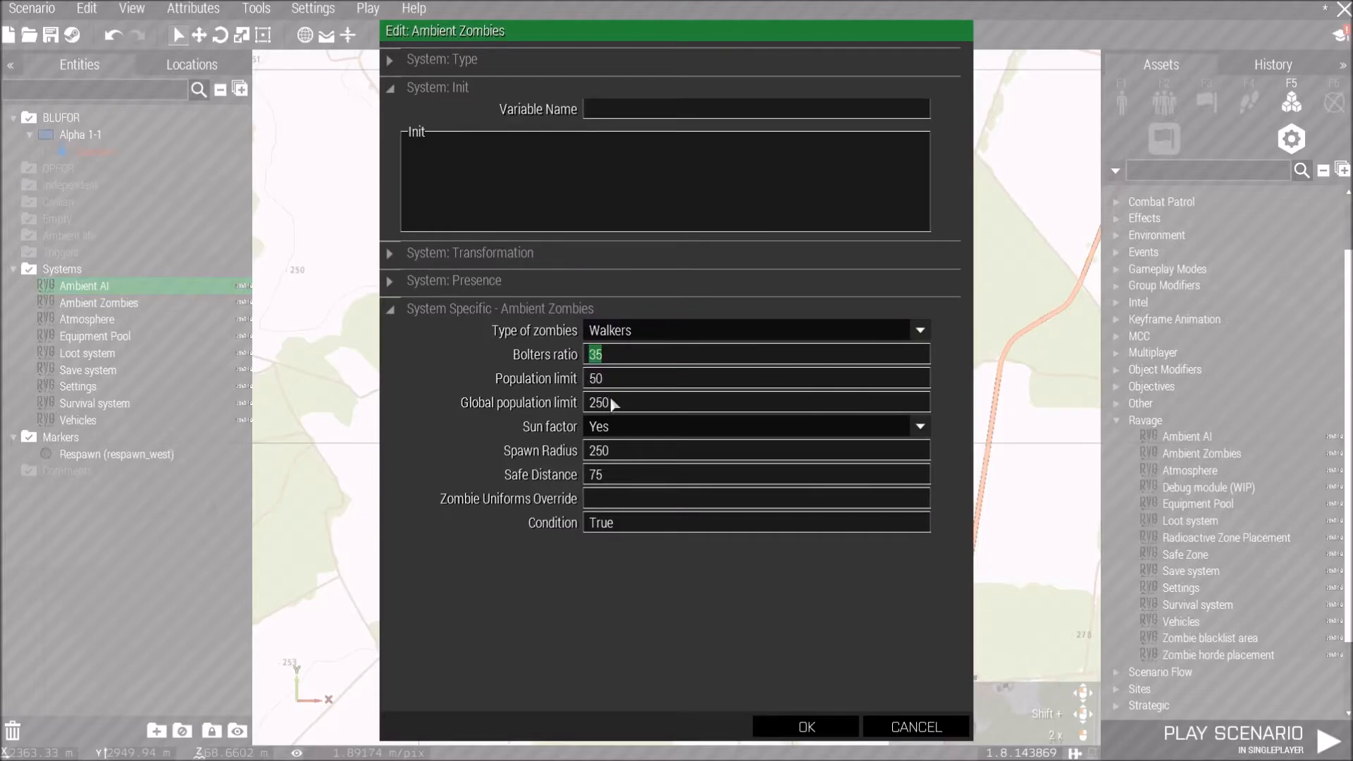
type("0")
left_click_drag(589, 379, 594, 402)
type("2")
double_click(605, 384)
type("60")
double_click(615, 405)
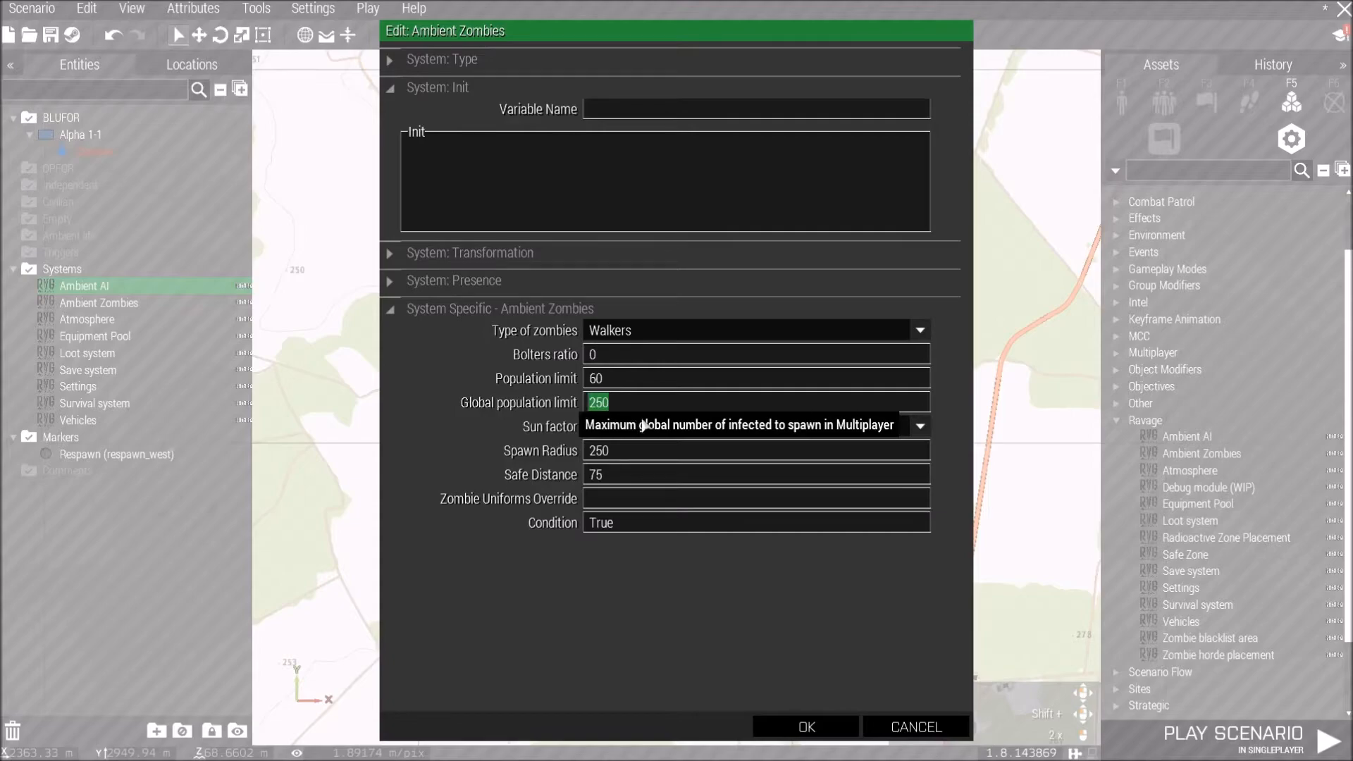
type("1500")
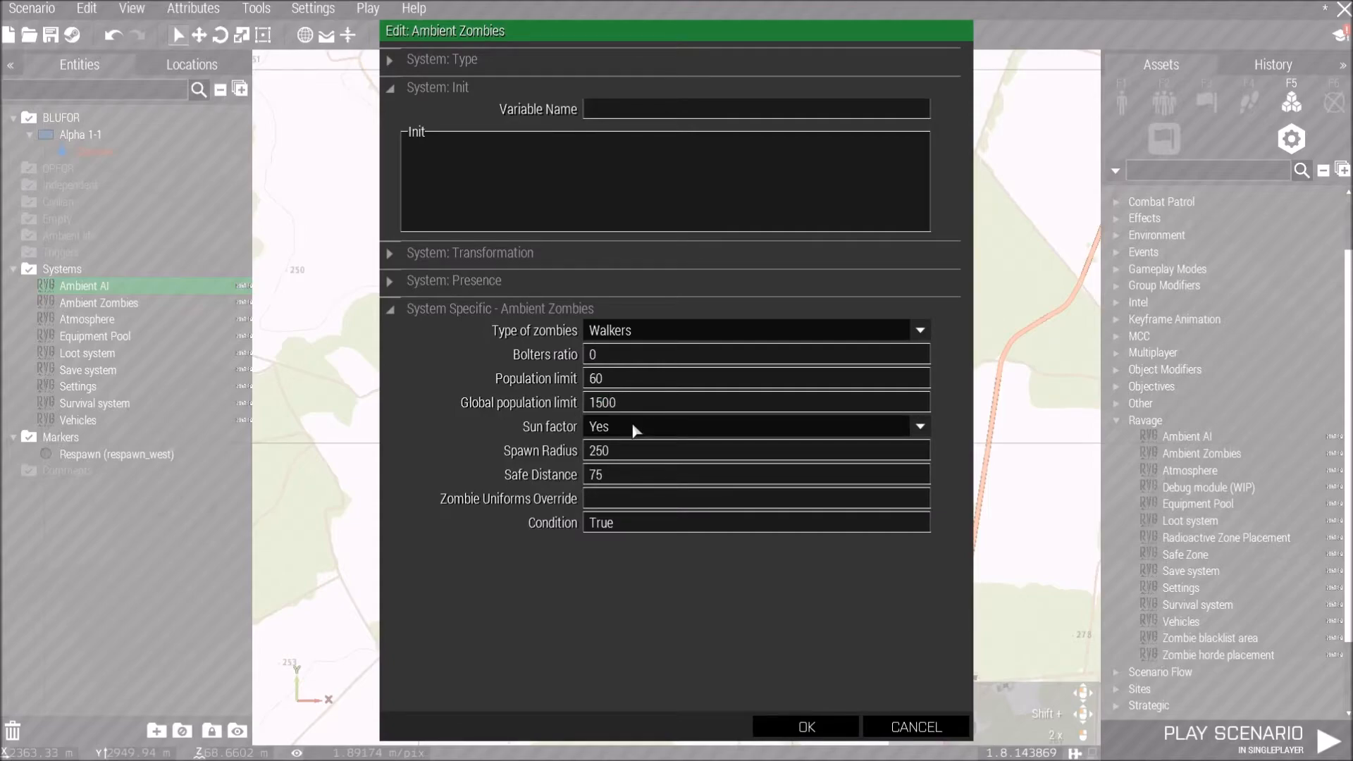
Set the Ambient Zombies module's Sun factor to No and confirm the attributes.
left_click(636, 428)
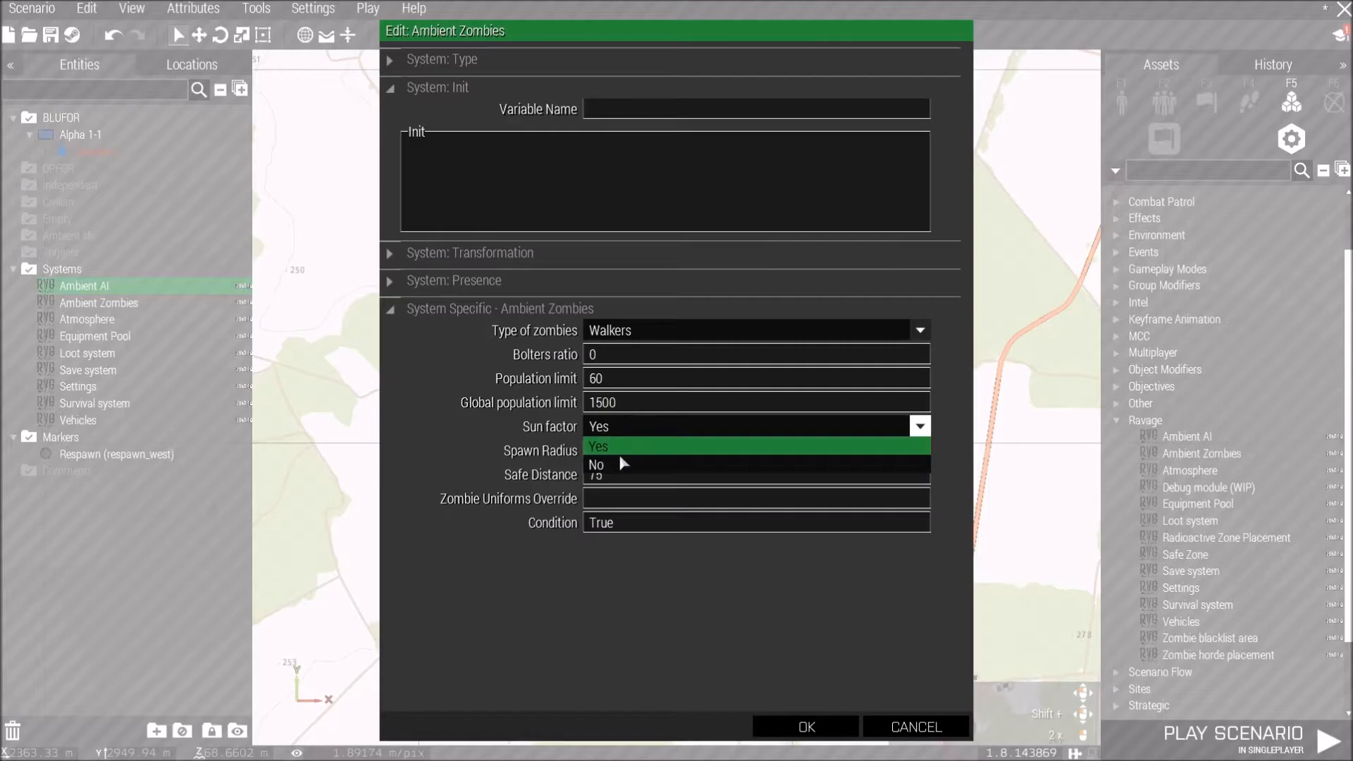
left_click(623, 463)
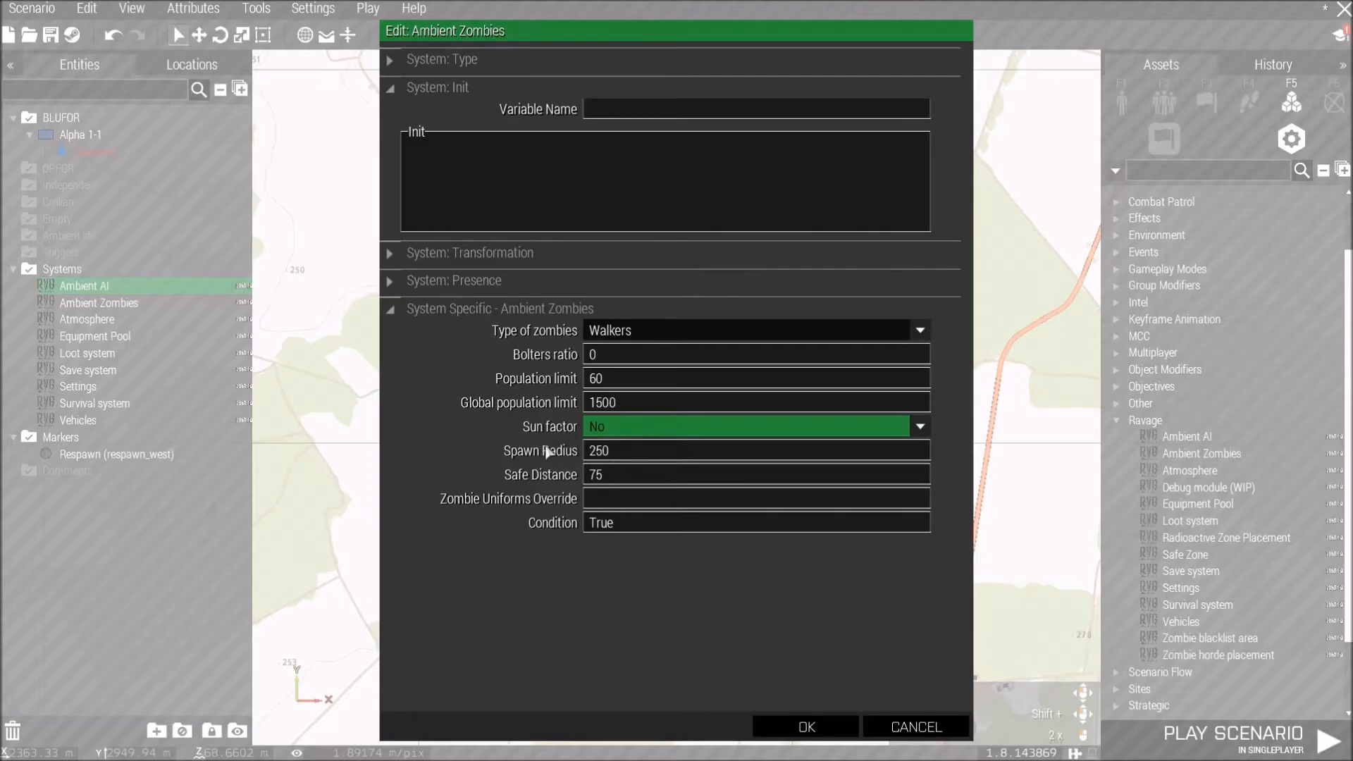
mouse_move(547, 452)
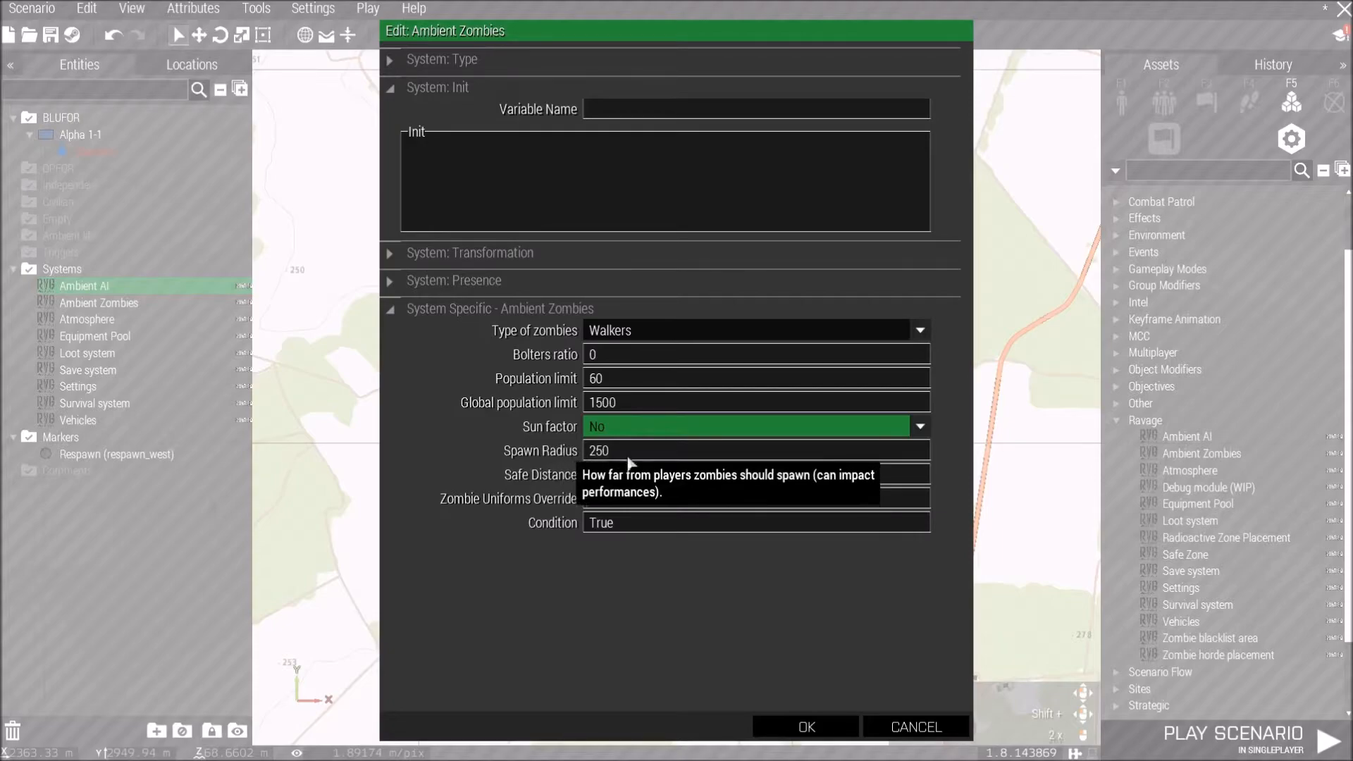
mouse_move(575, 476)
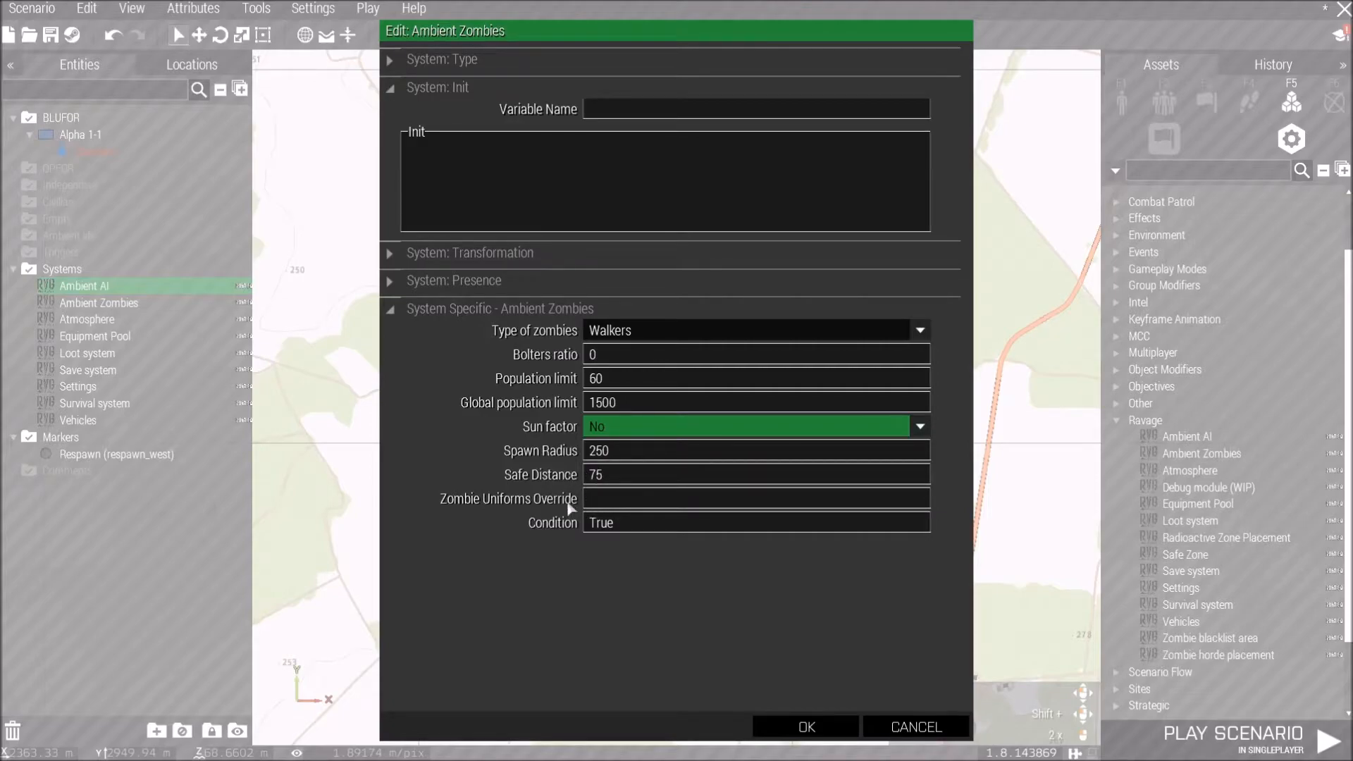
mouse_move(565, 503)
left_click(821, 726)
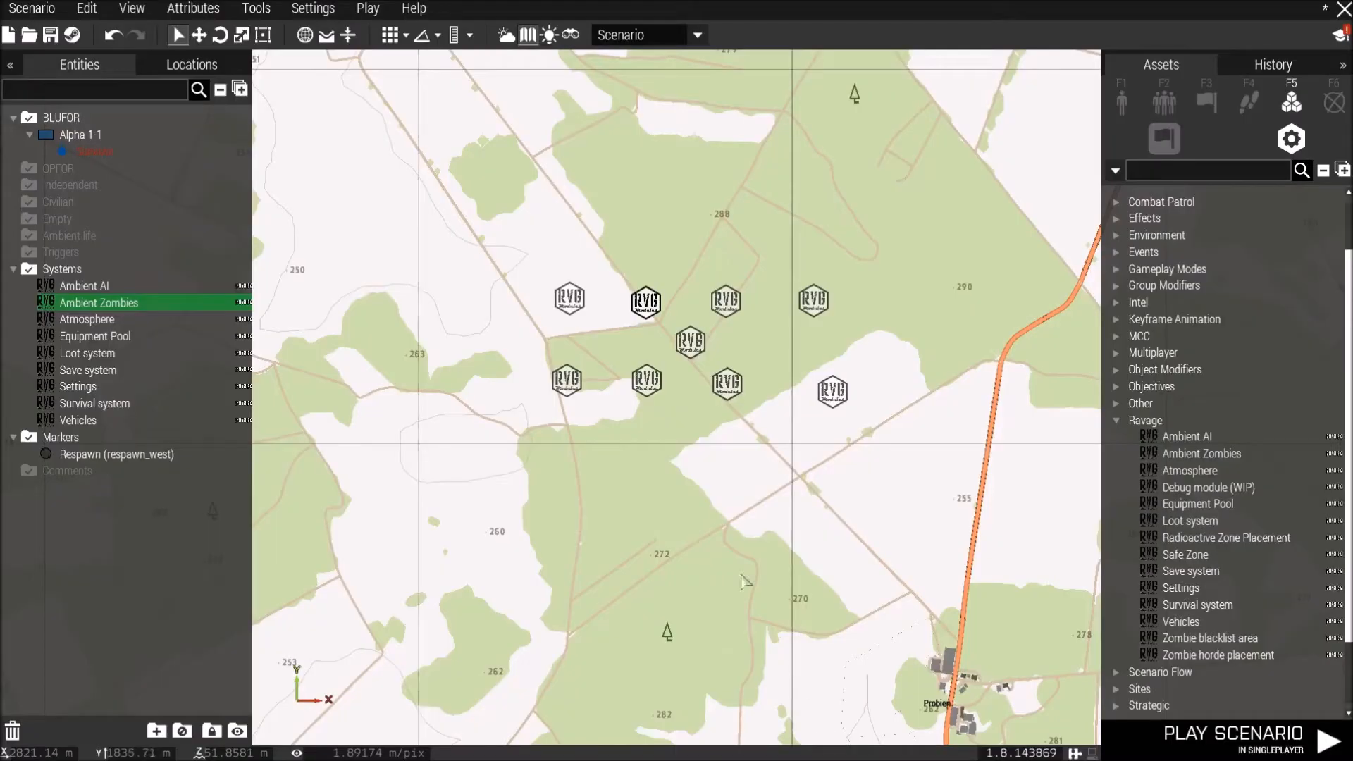
Open the Atmosphere module's attributes, set Dynamic Weather to Yes, and confirm.
double_click(728, 308)
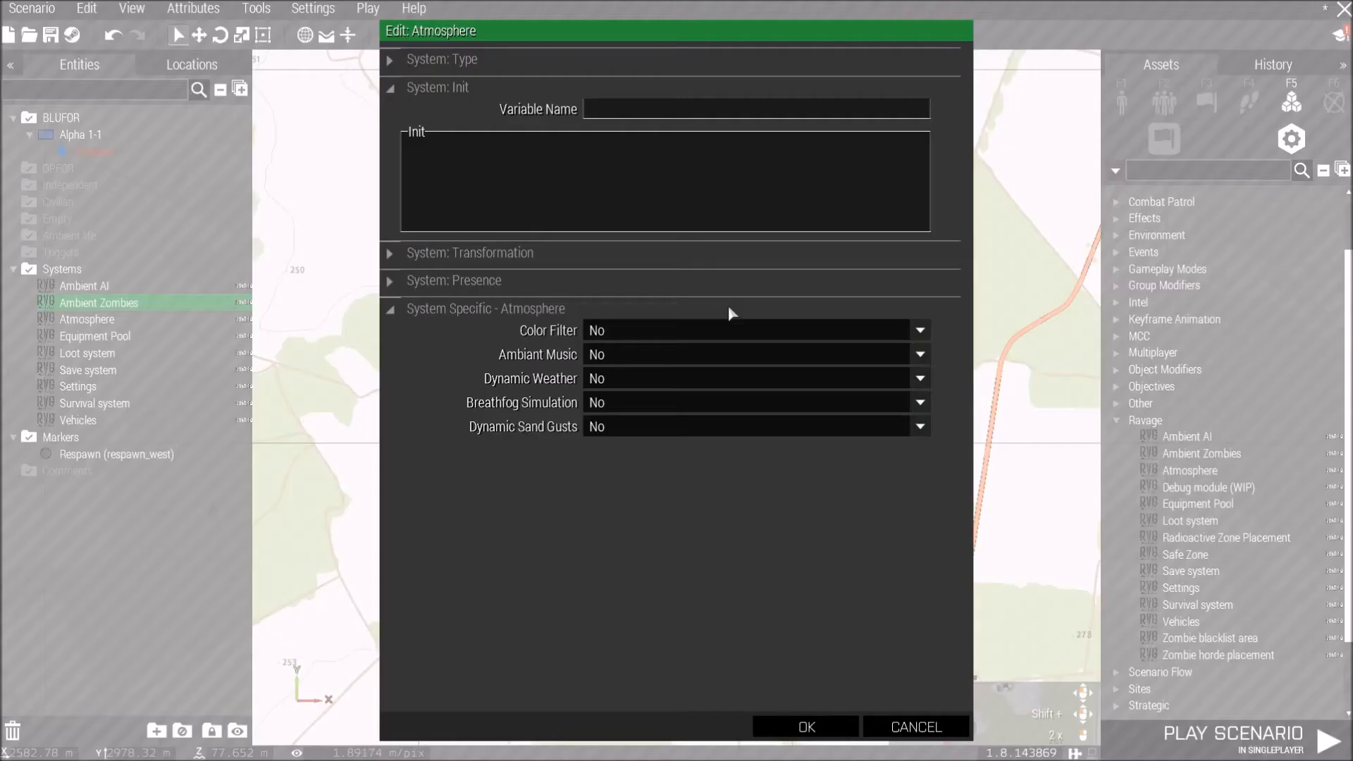
left_click(644, 328)
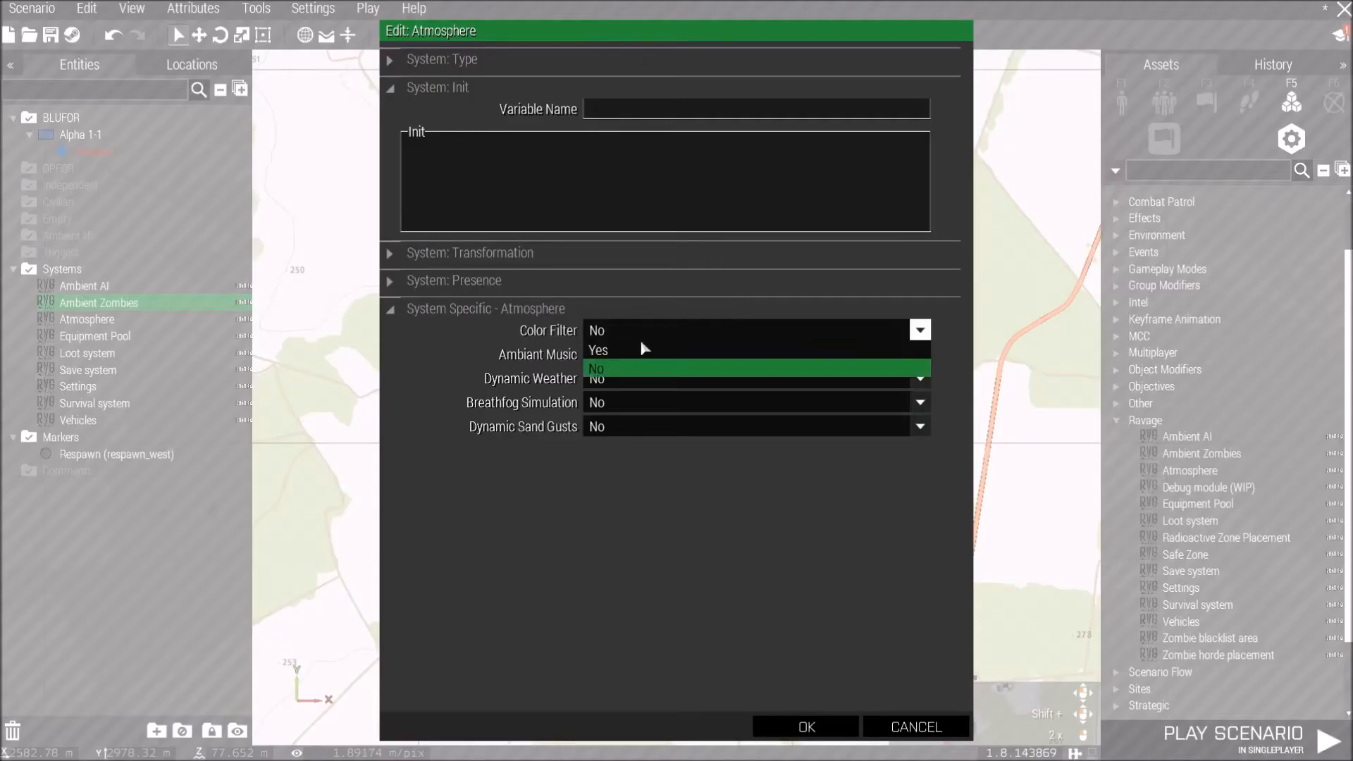
left_click(640, 350)
left_click(636, 335)
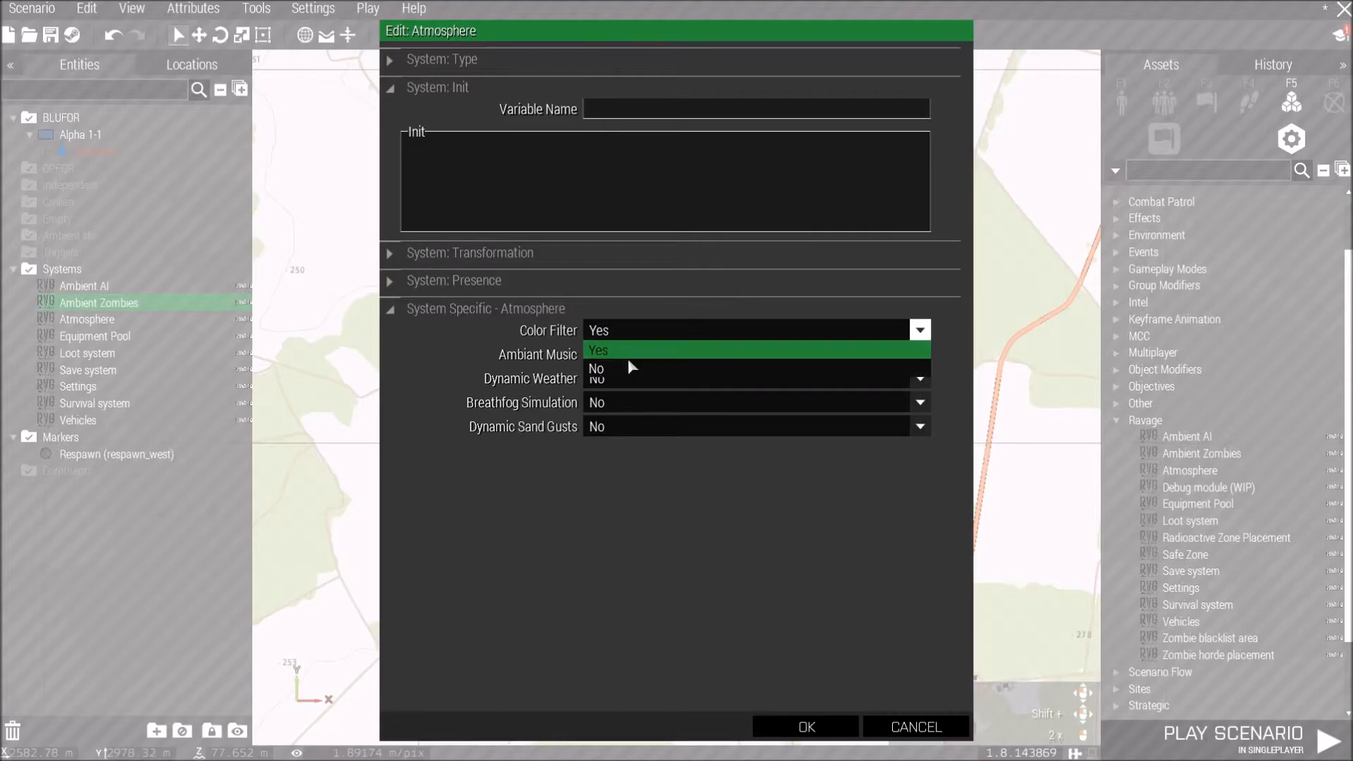
left_click(632, 362)
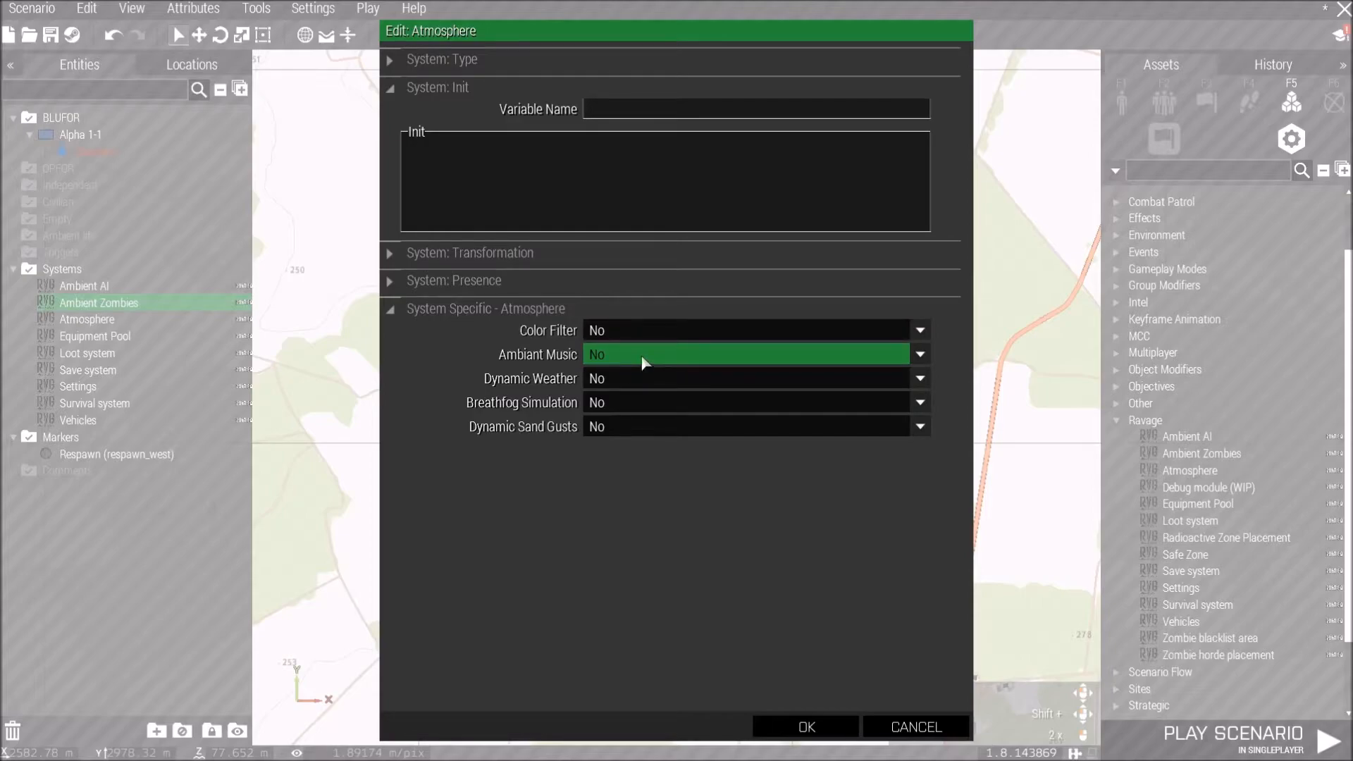
left_click(623, 384)
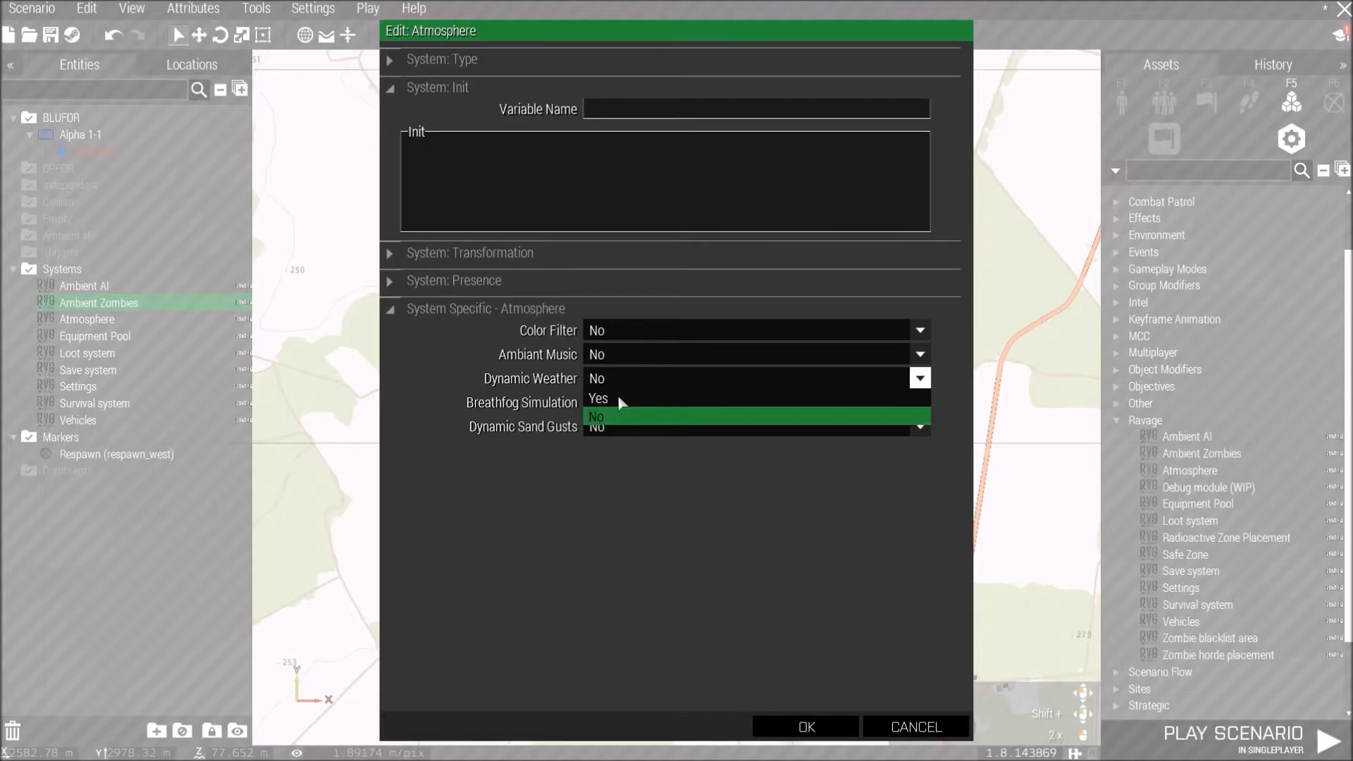
left_click(628, 397)
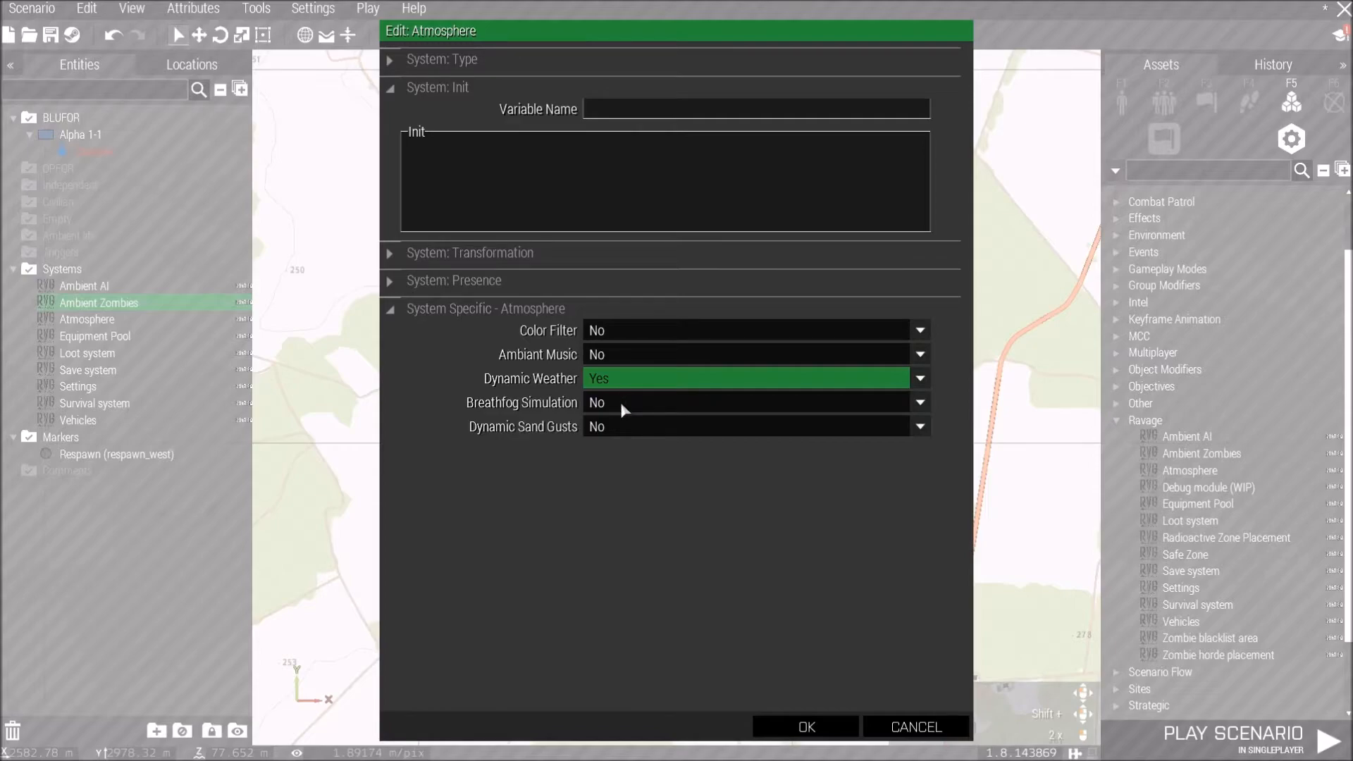
left_click(622, 404)
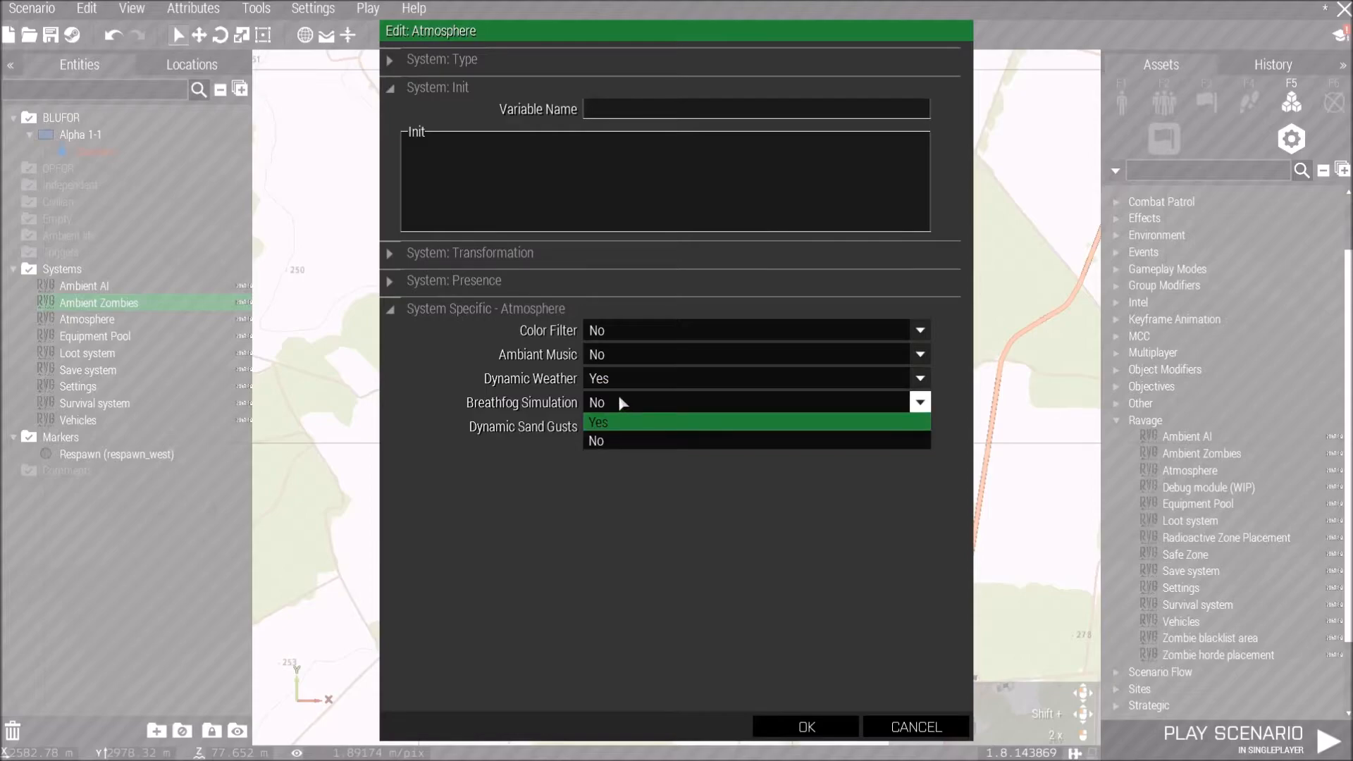
left_click(623, 408)
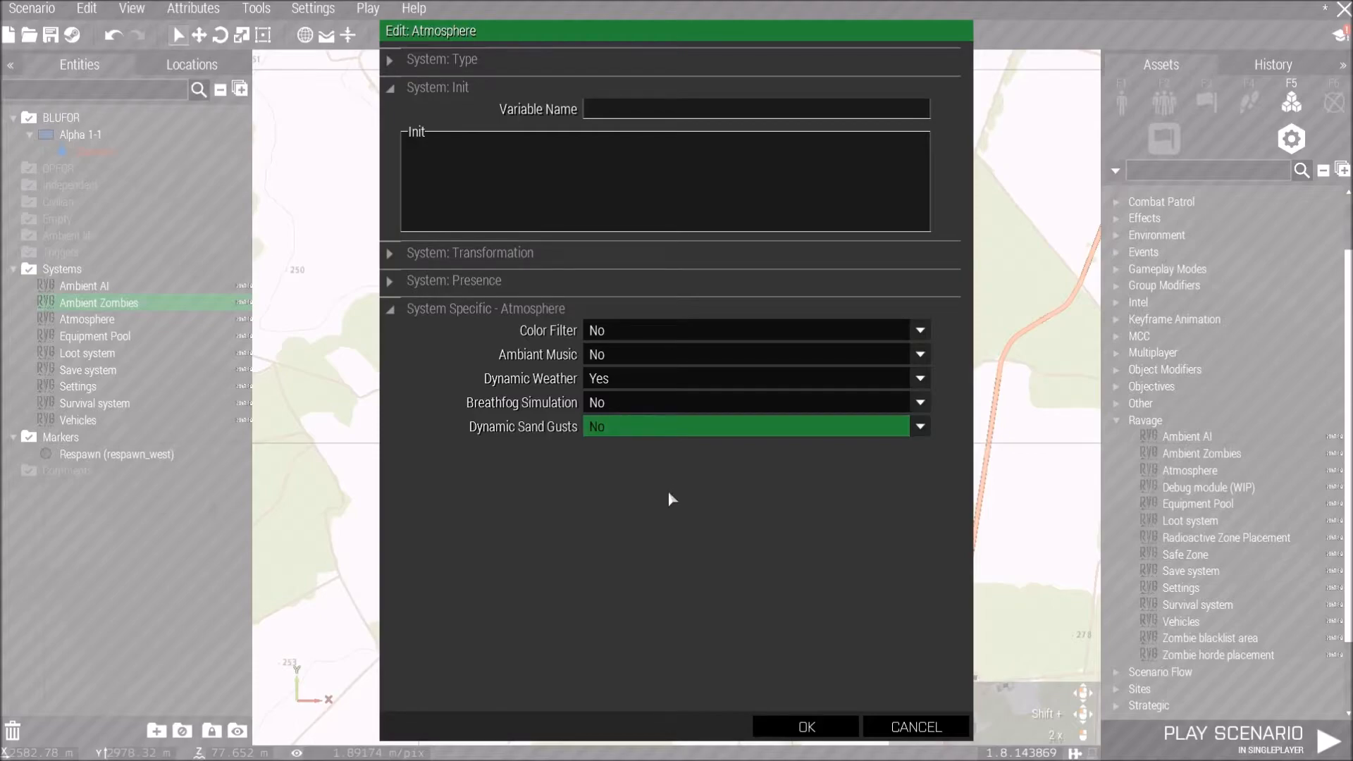
left_click(803, 727)
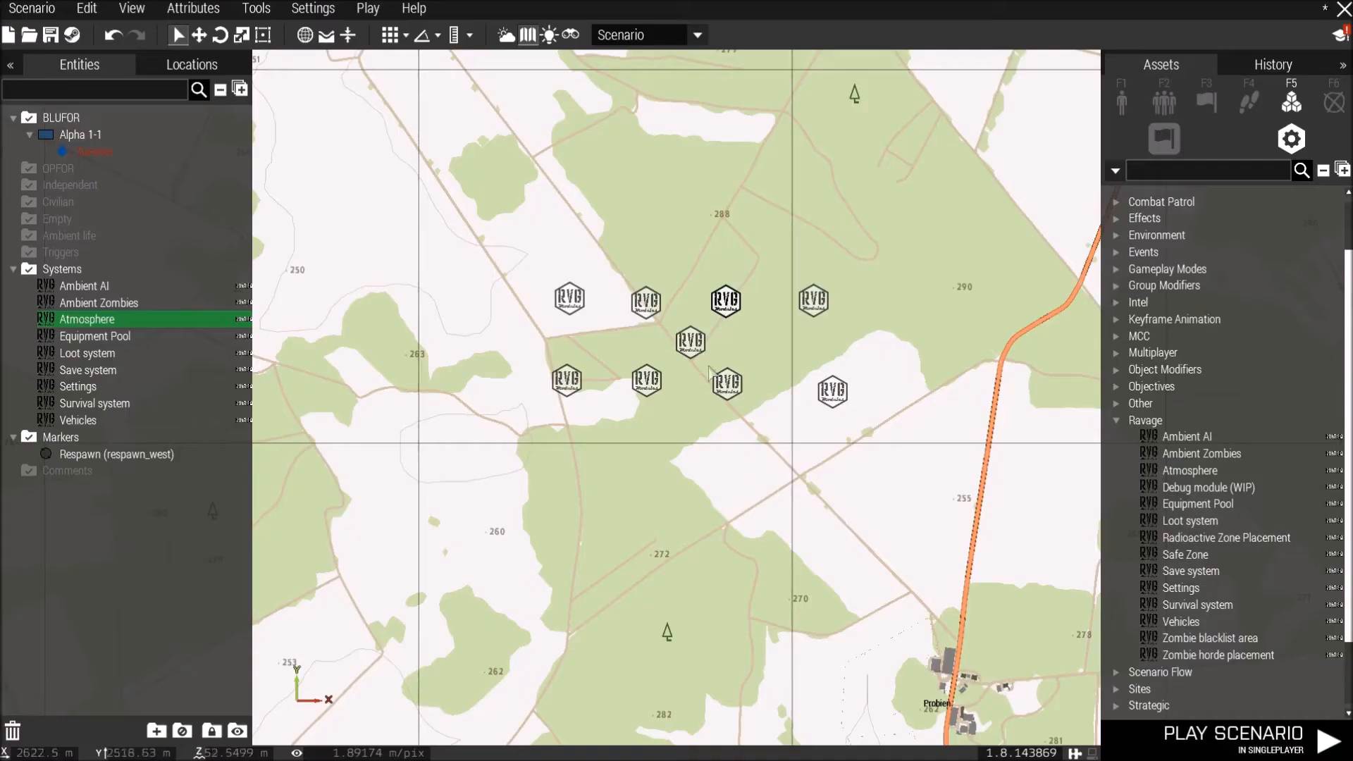
Open the Equipment Pool module's attributes and set Preset to Chernarus and Military Grade Uniforms to 66.
double_click(815, 300)
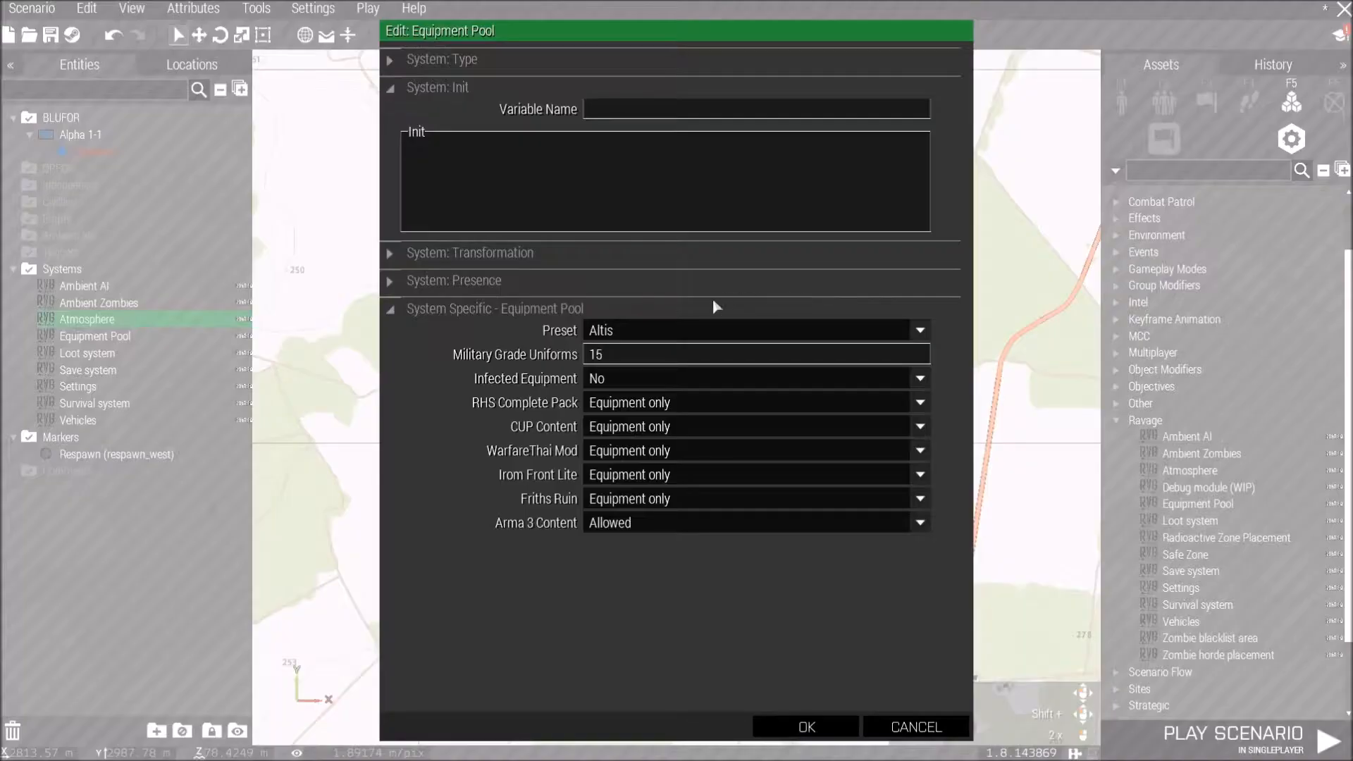
left_click(672, 330)
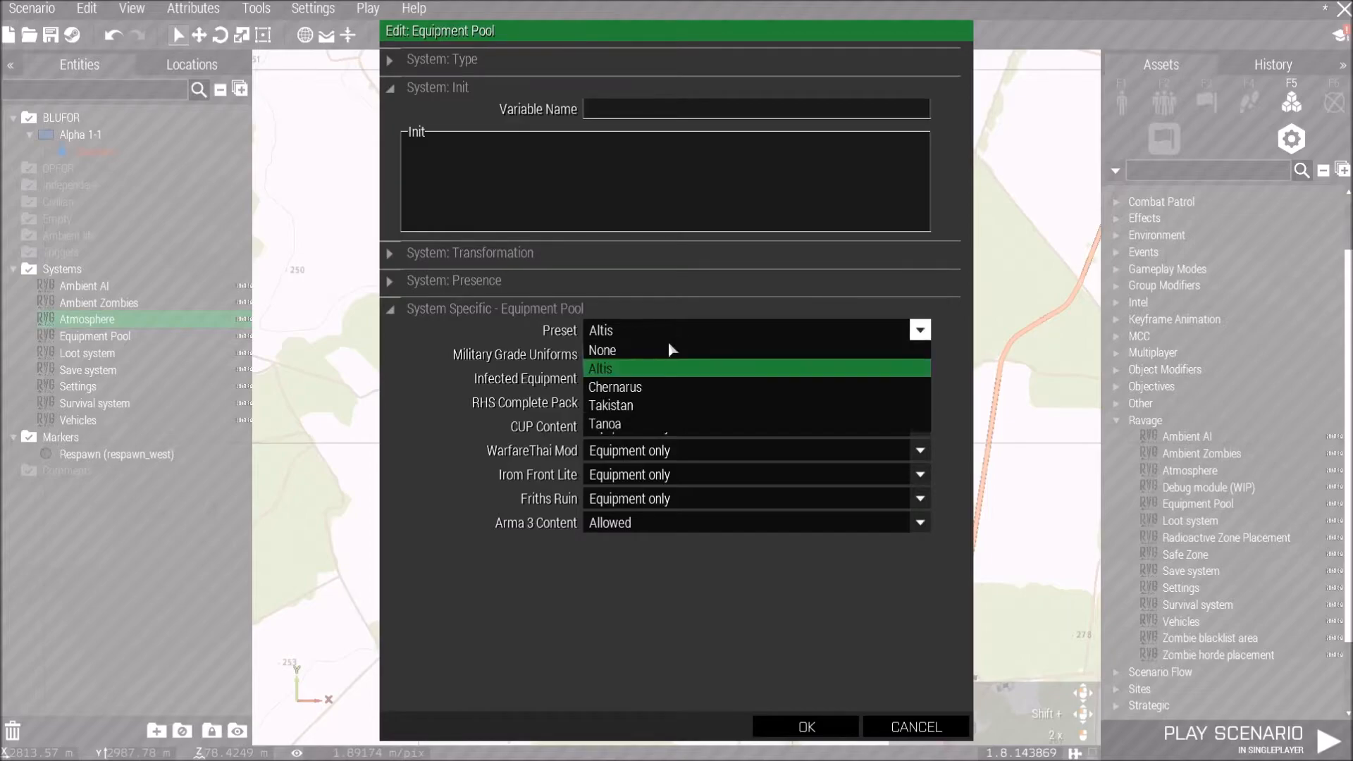
left_click(661, 384)
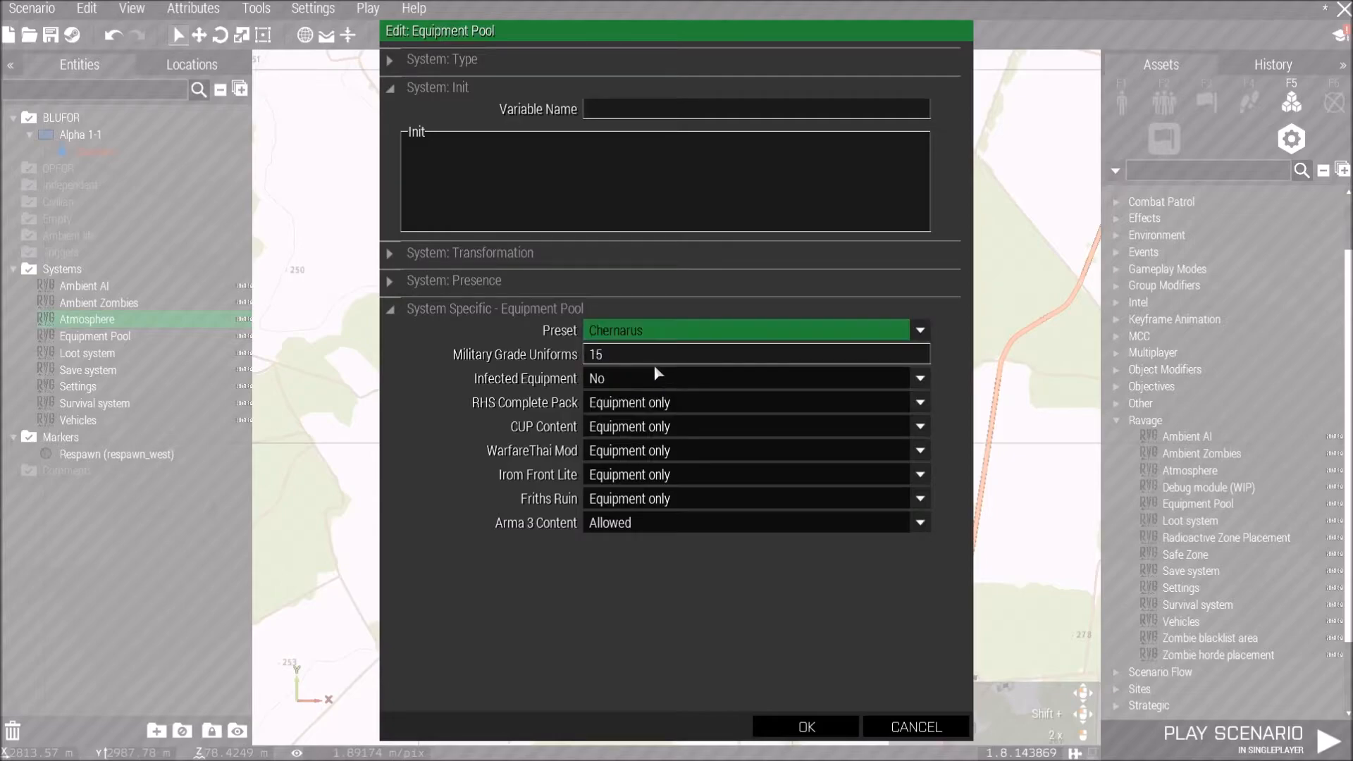
left_click(619, 360)
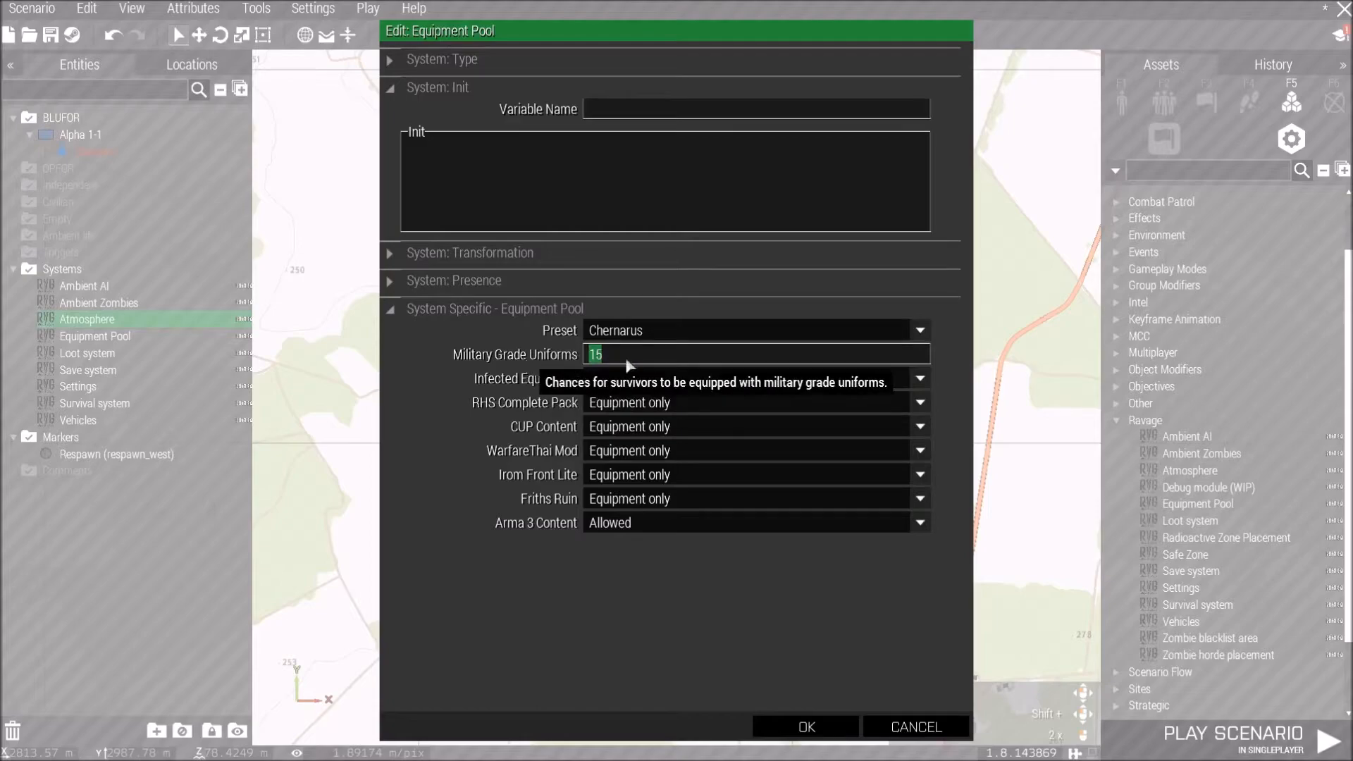
type("66")
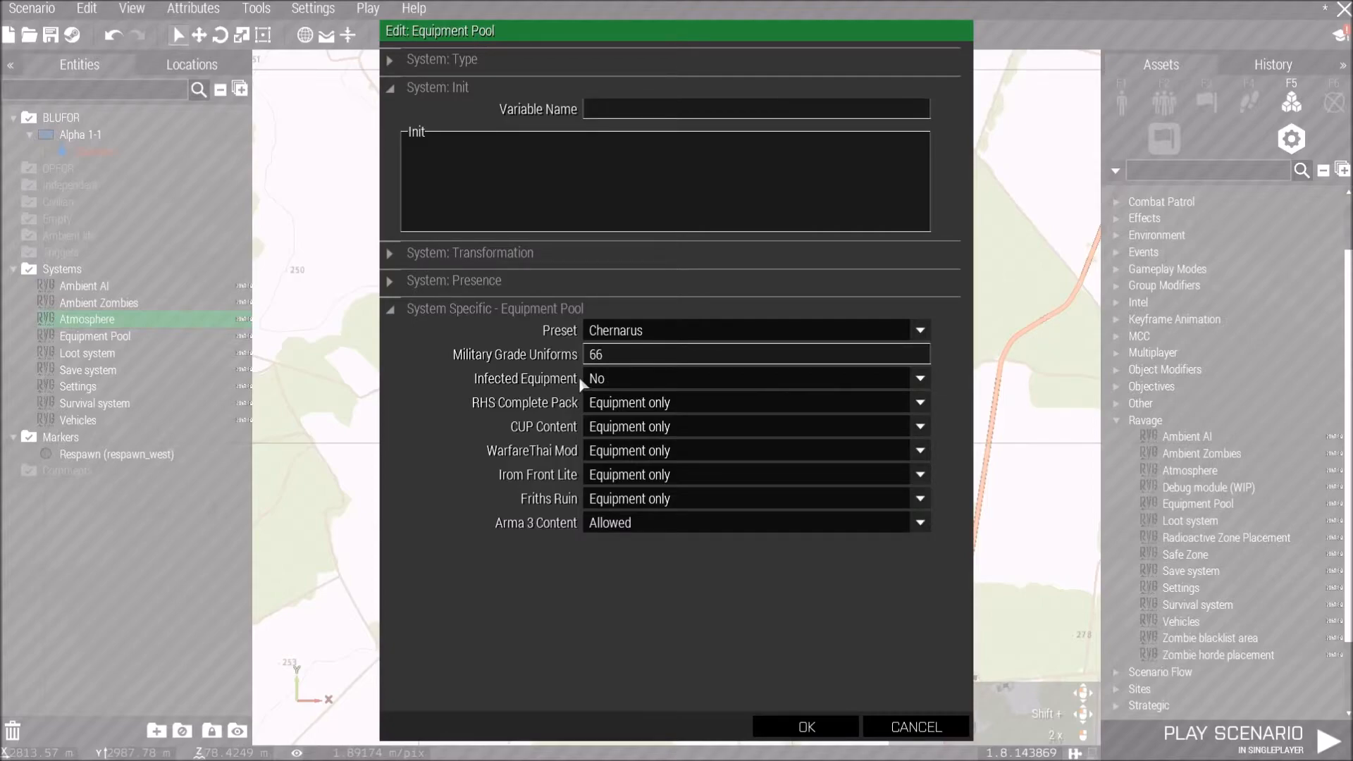
Set the Equipment Pool's RHS Complete Pack, CUP Content and WarfareThai Mod options to Yes.
mouse_move(578, 377)
left_click(658, 406)
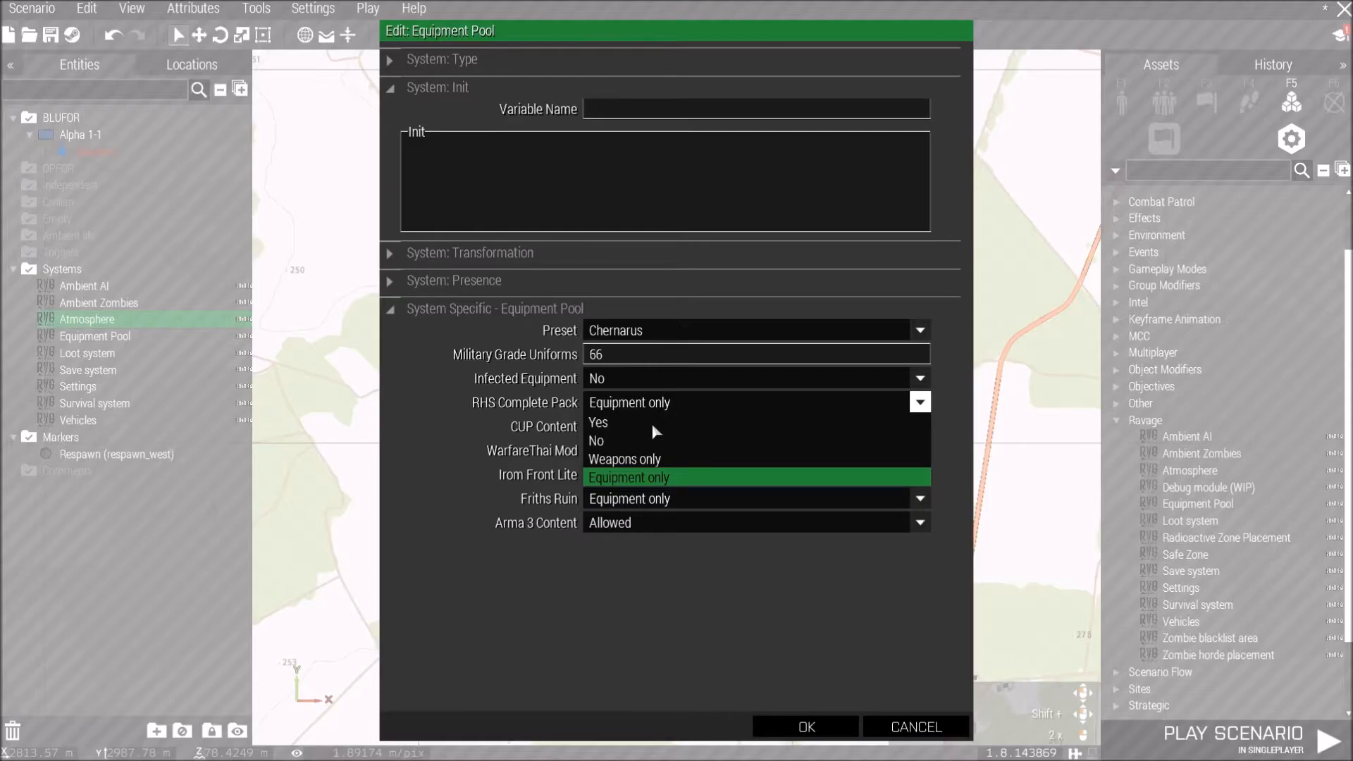
left_click(651, 425)
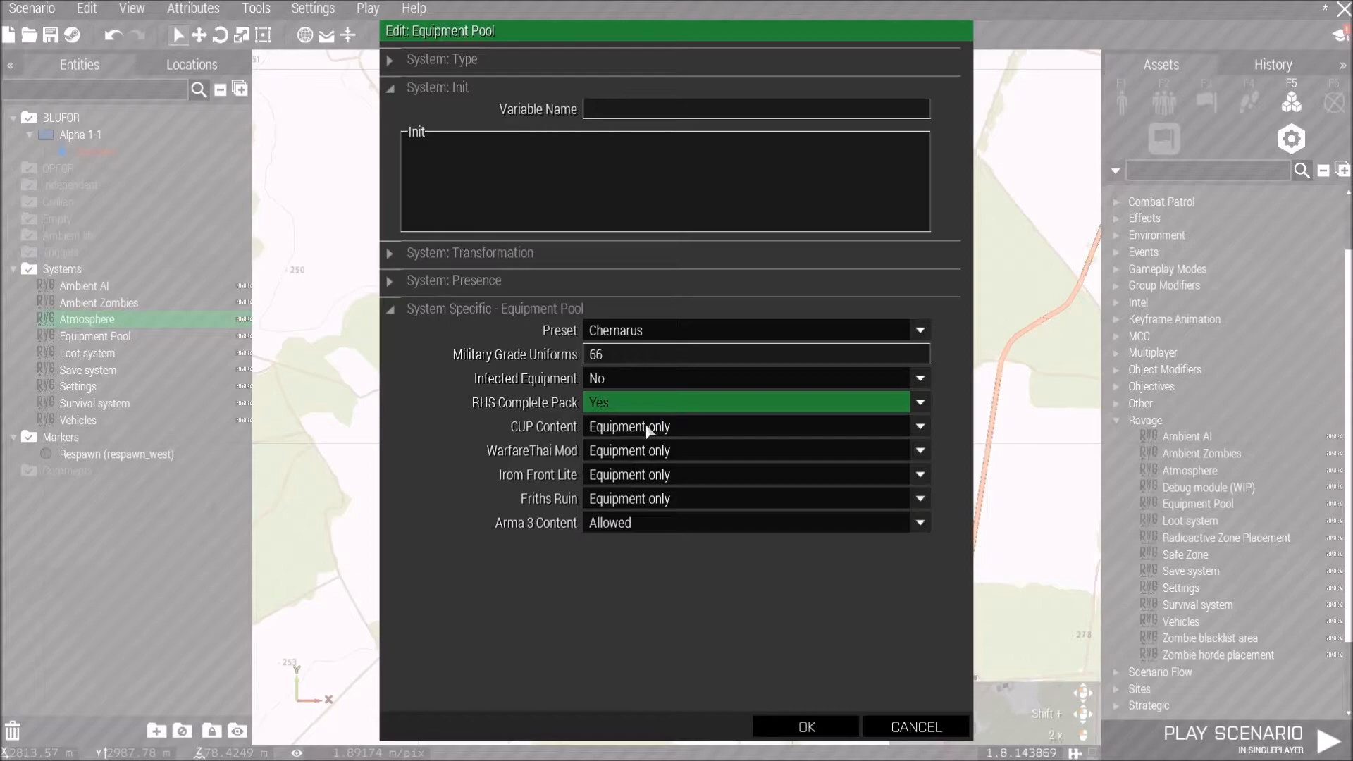
left_click(646, 427)
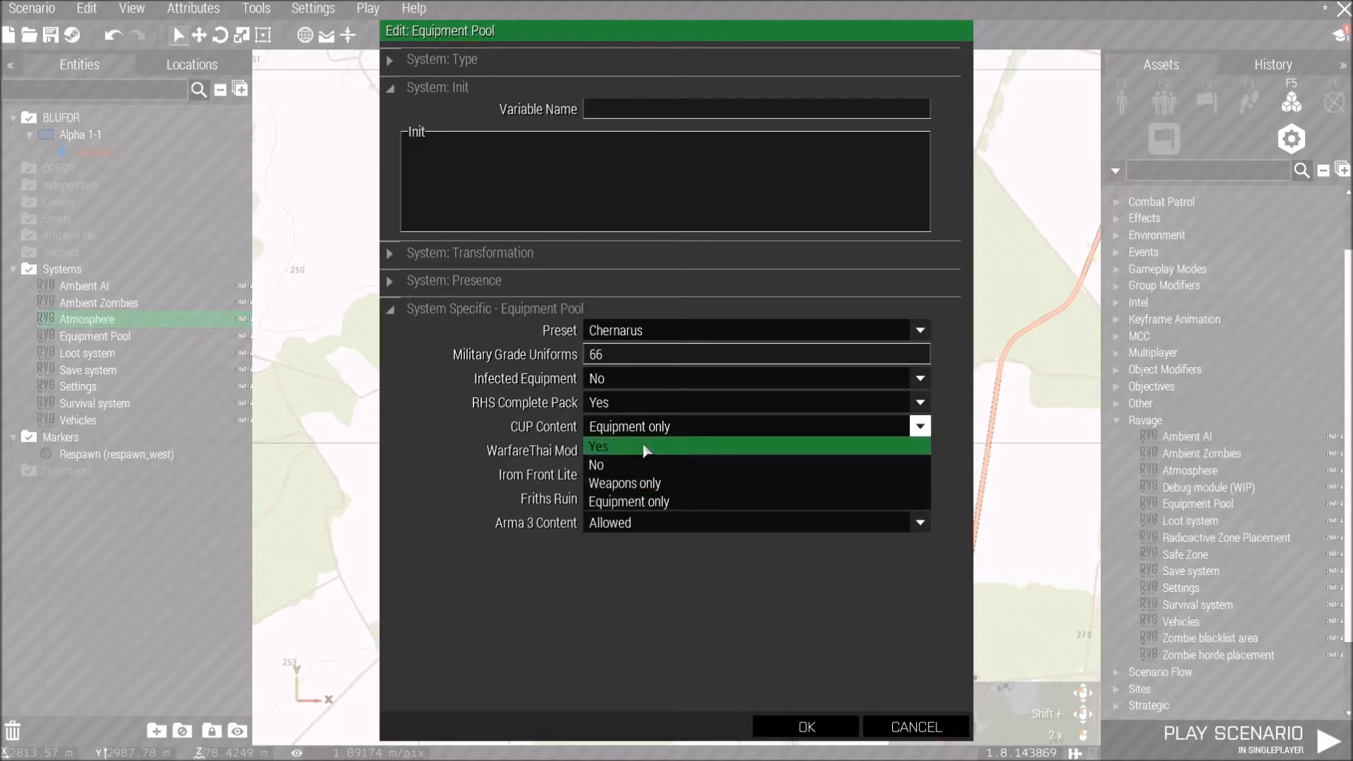
left_click(644, 448)
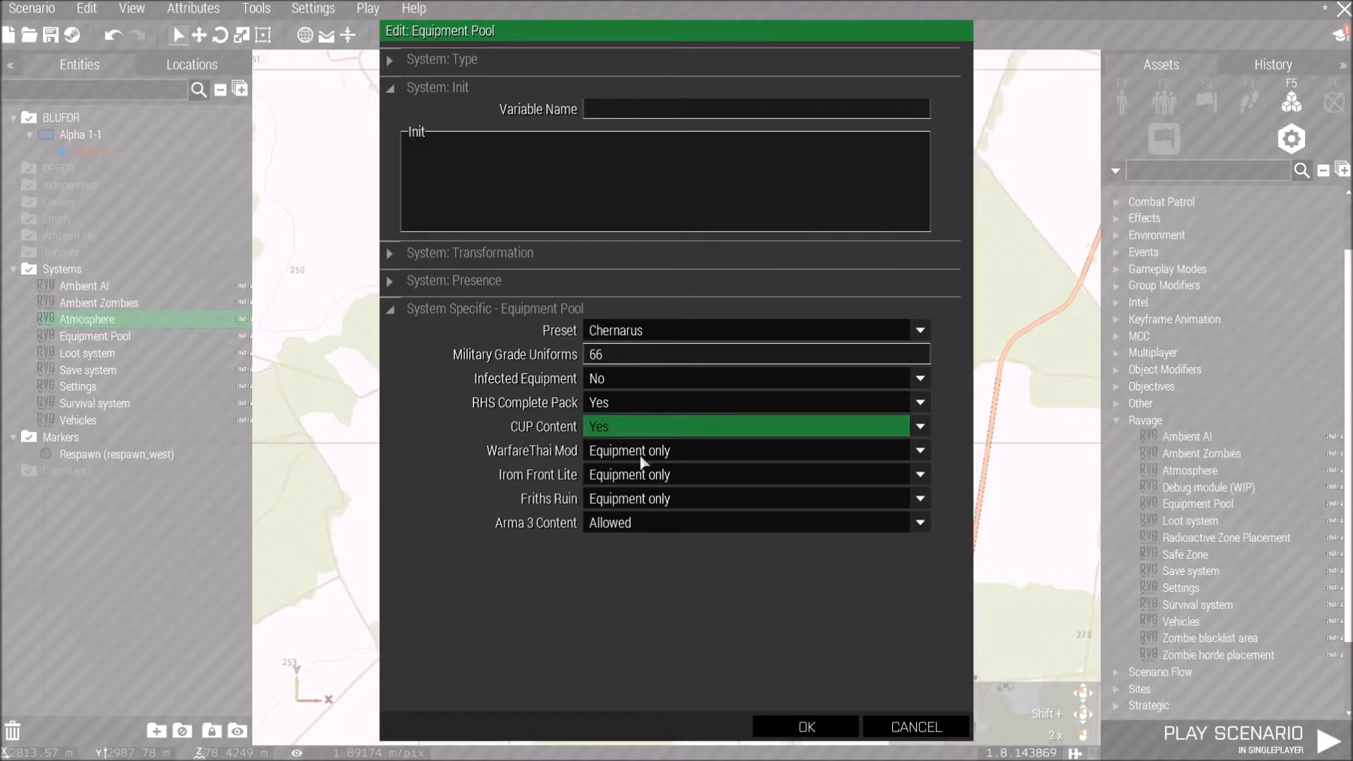
left_click(642, 458)
left_click(629, 483)
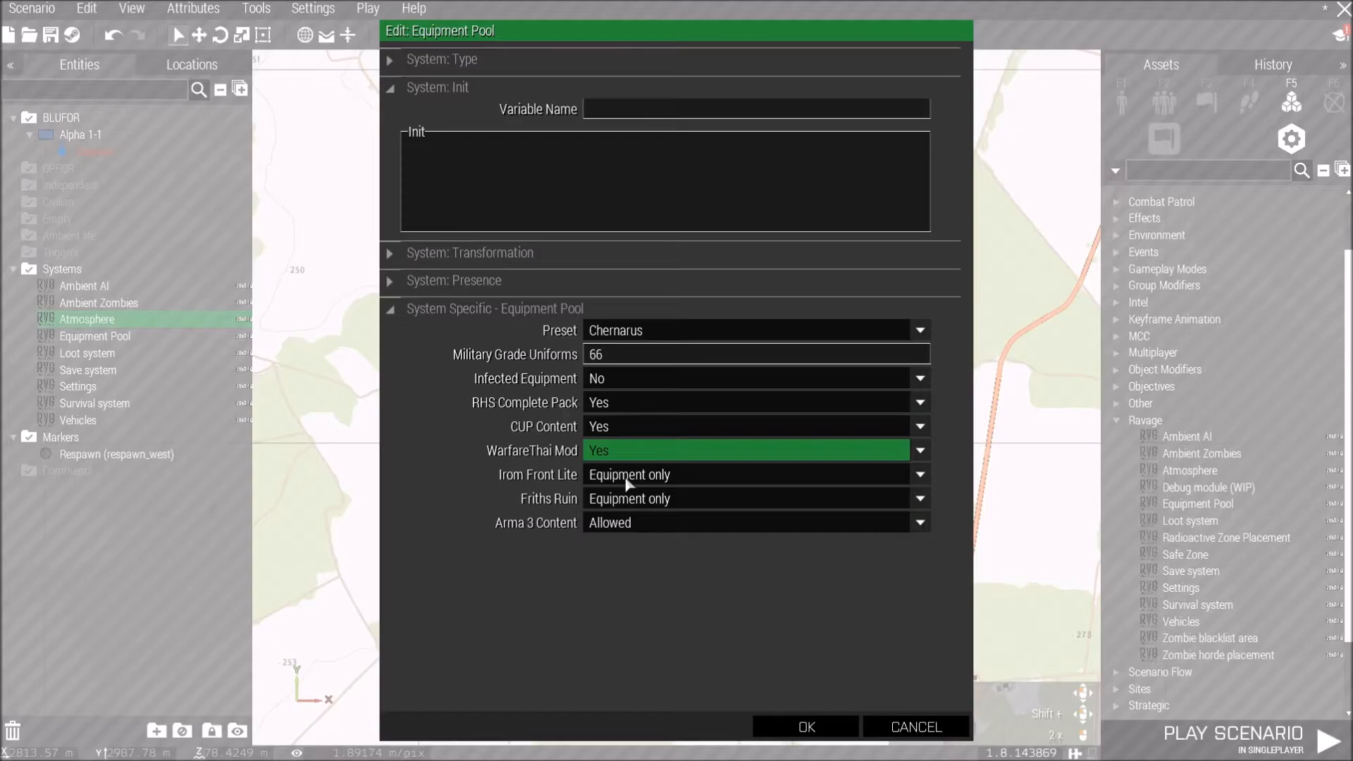
Set Iron Front Lite and Friths Ruin to No, Arma 3 Content to Limited, and confirm the Equipment Pool attributes.
left_click(629, 475)
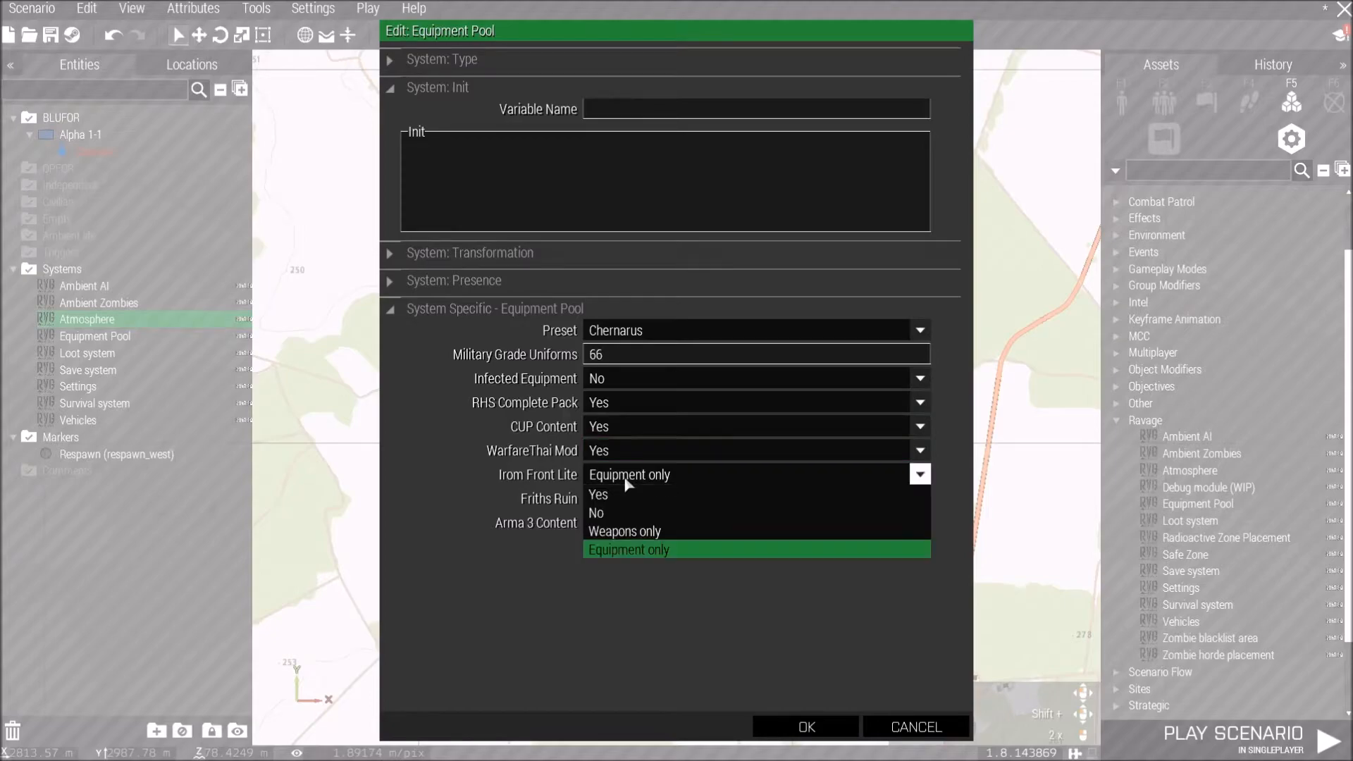
left_click(623, 514)
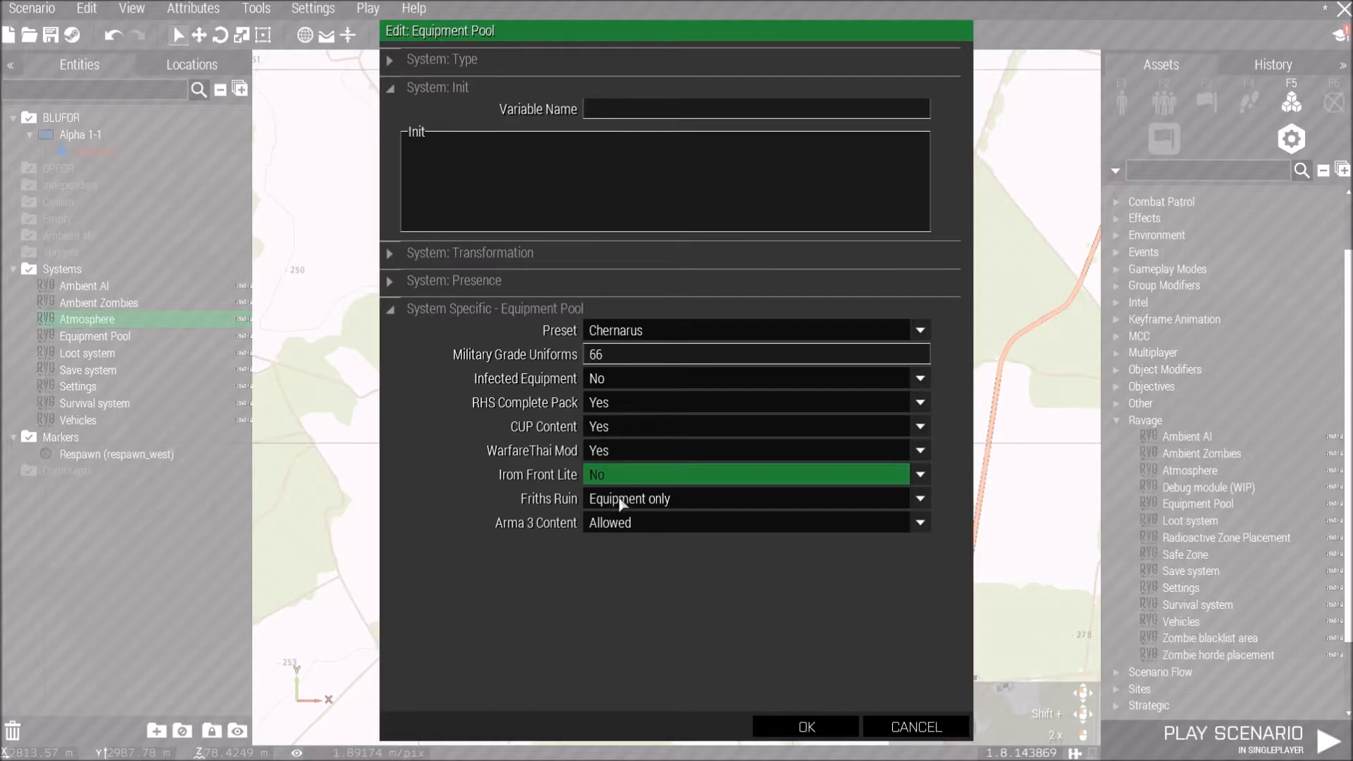
left_click(622, 502)
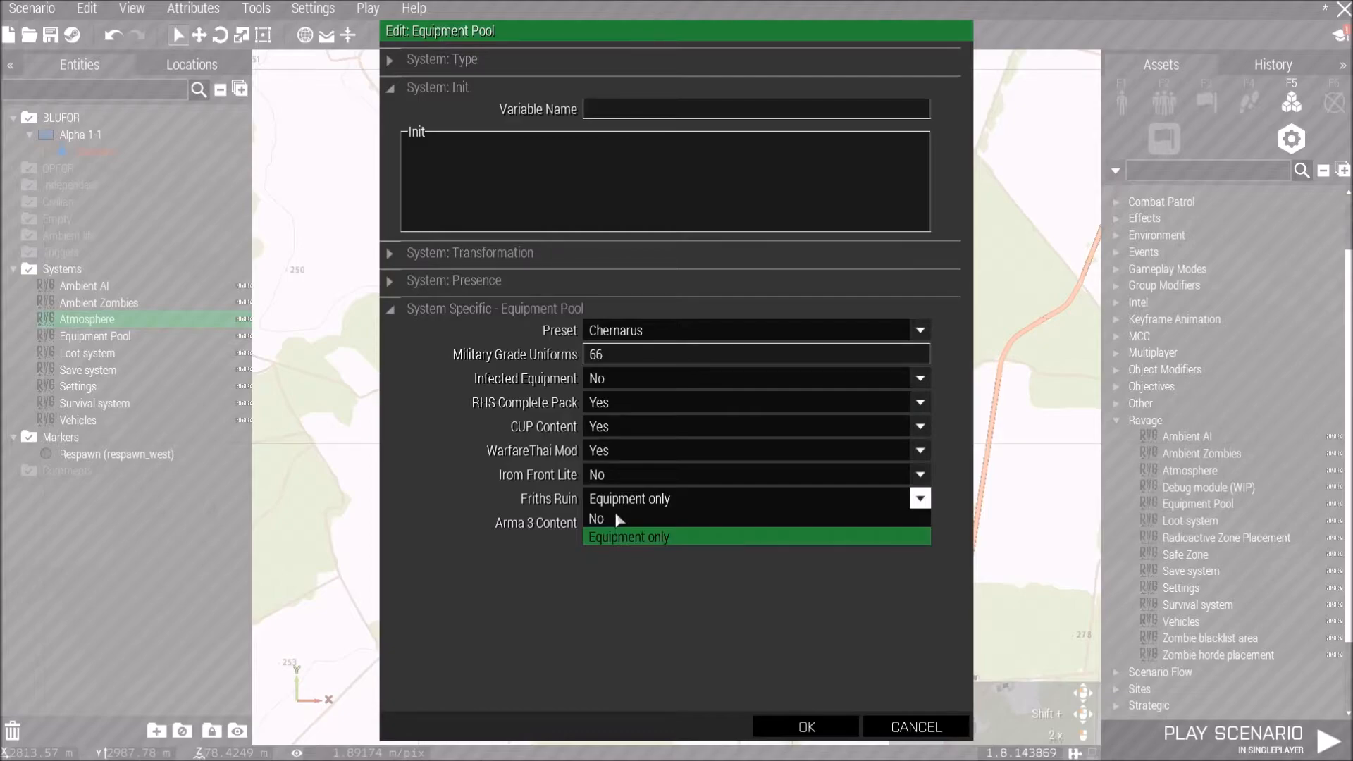
left_click(618, 520)
left_click(616, 527)
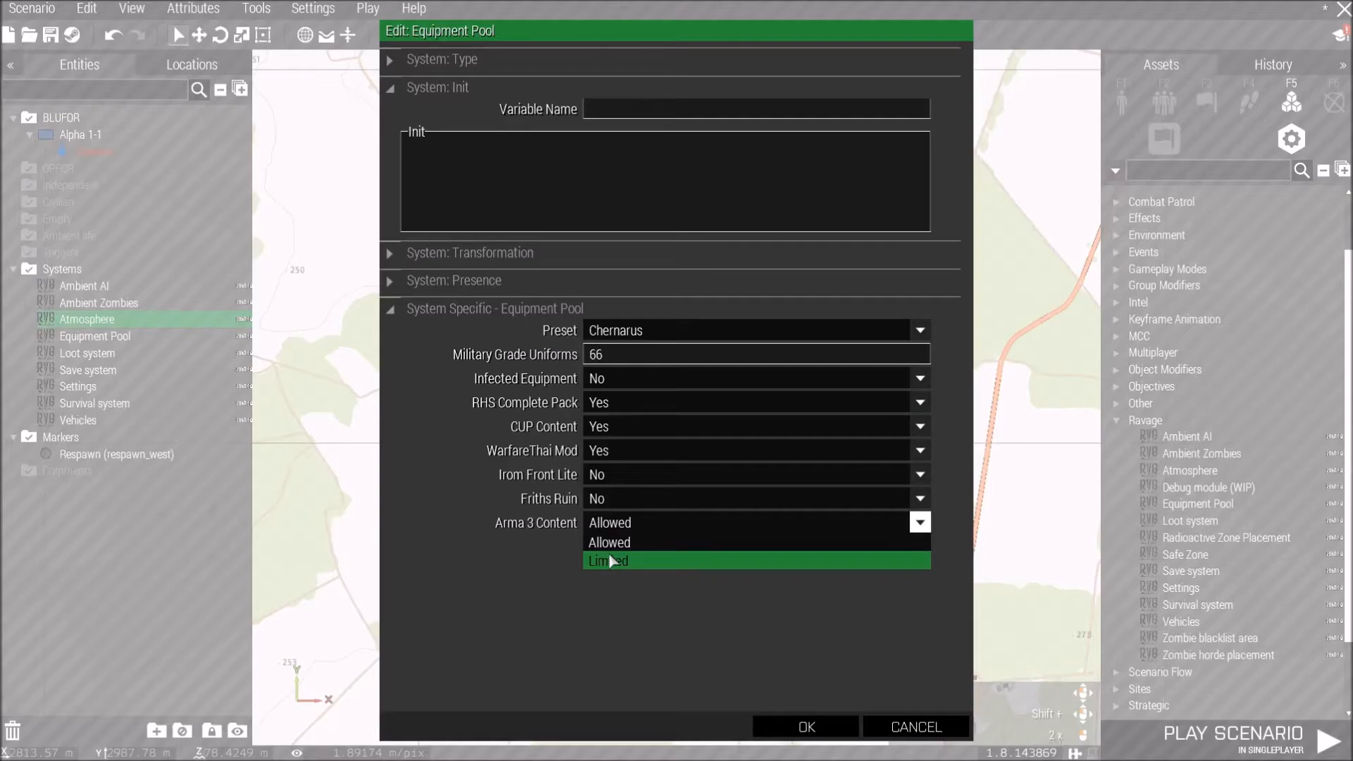
left_click(611, 561)
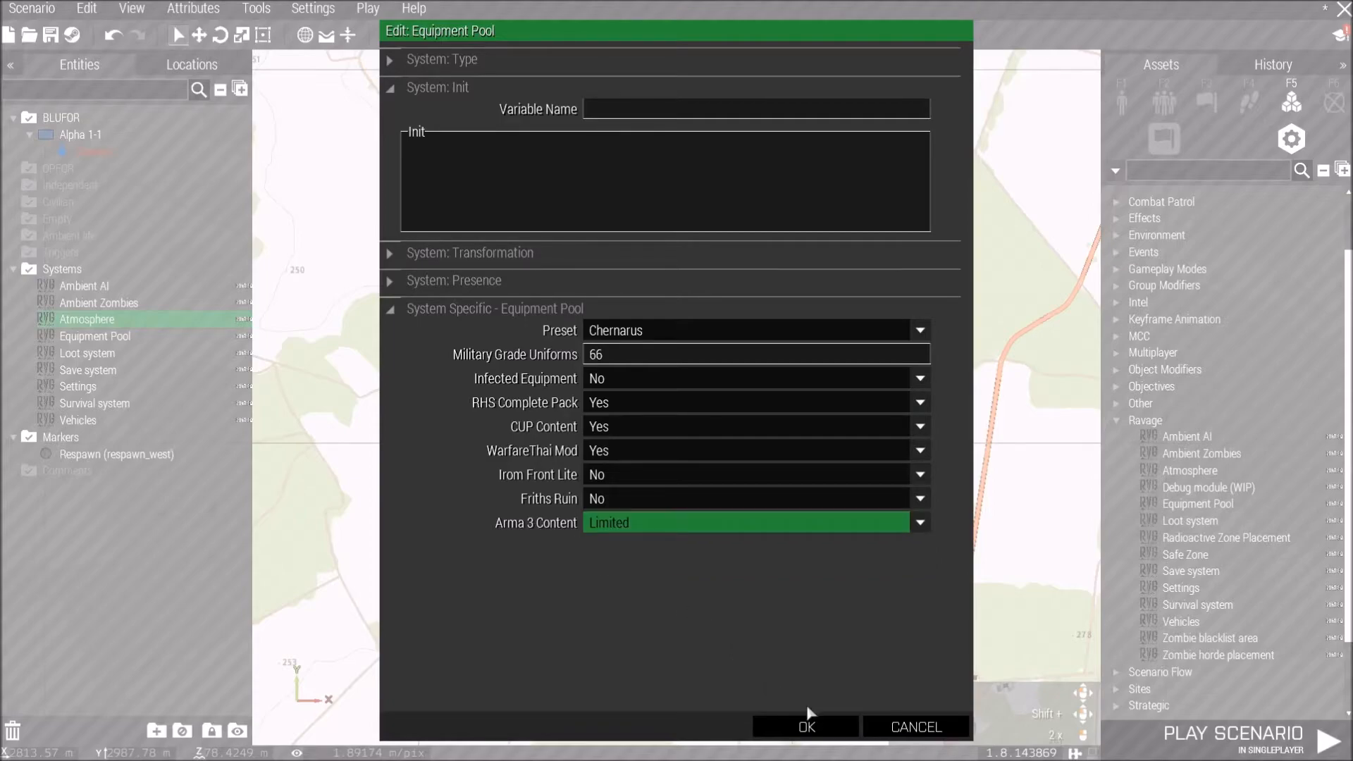
left_click(810, 727)
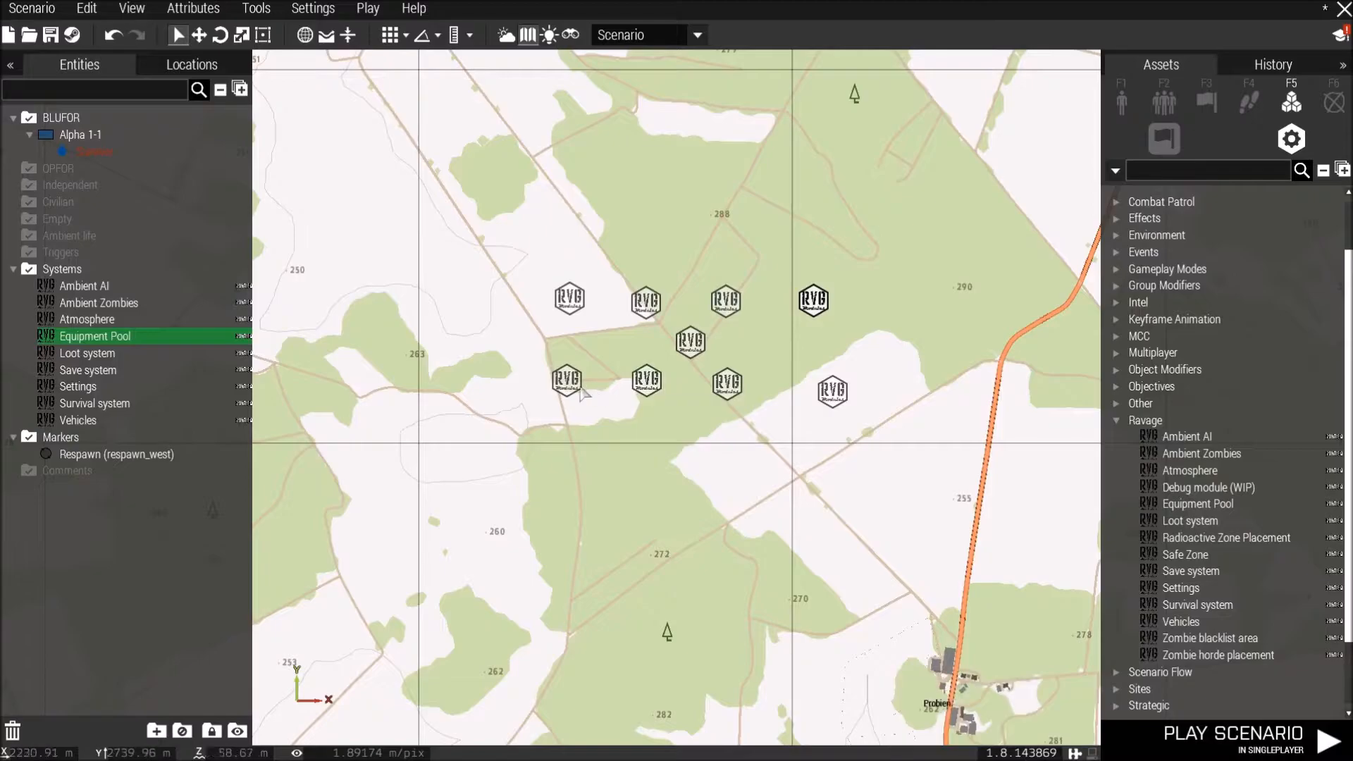
Open the Loot system module's attributes and set Arma3 Apex, Arma2 and Arma1 buildings to Yes.
double_click(570, 384)
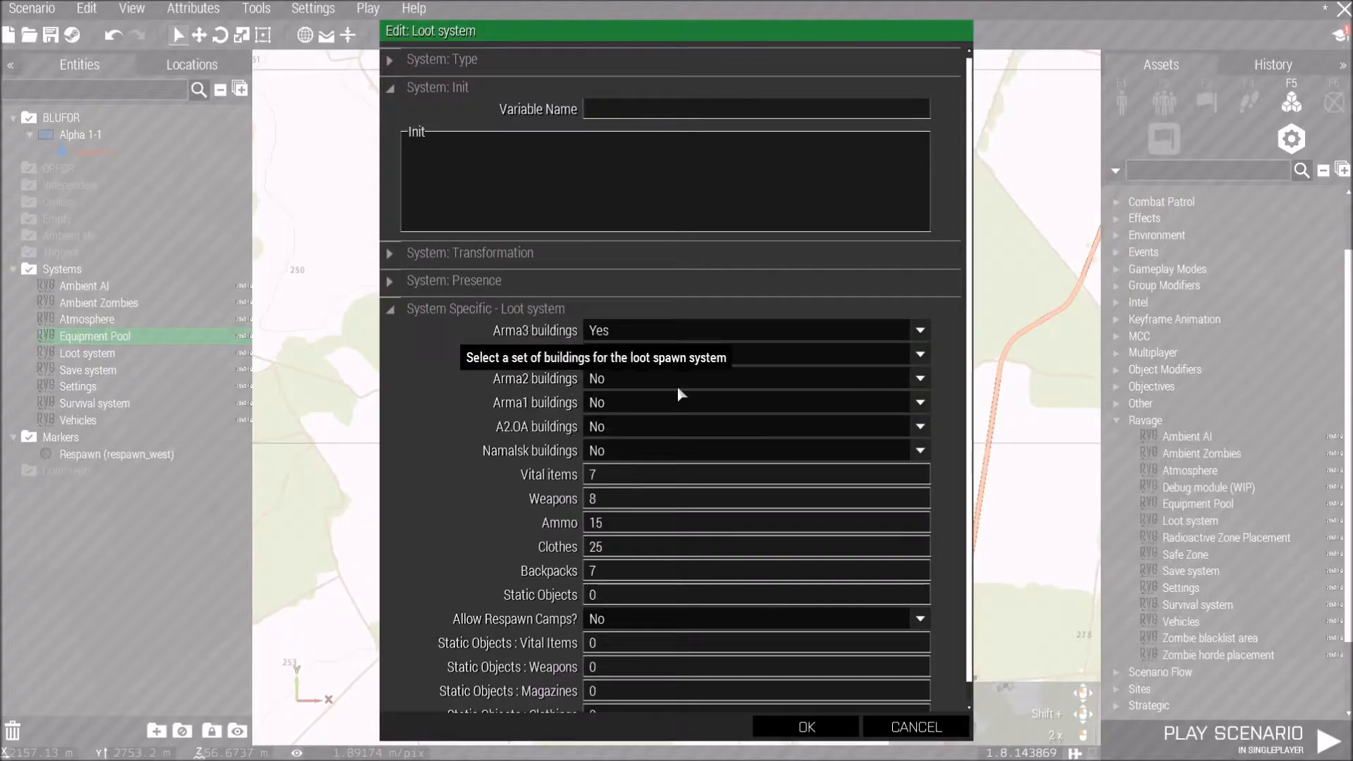
left_click(634, 356)
left_click(623, 378)
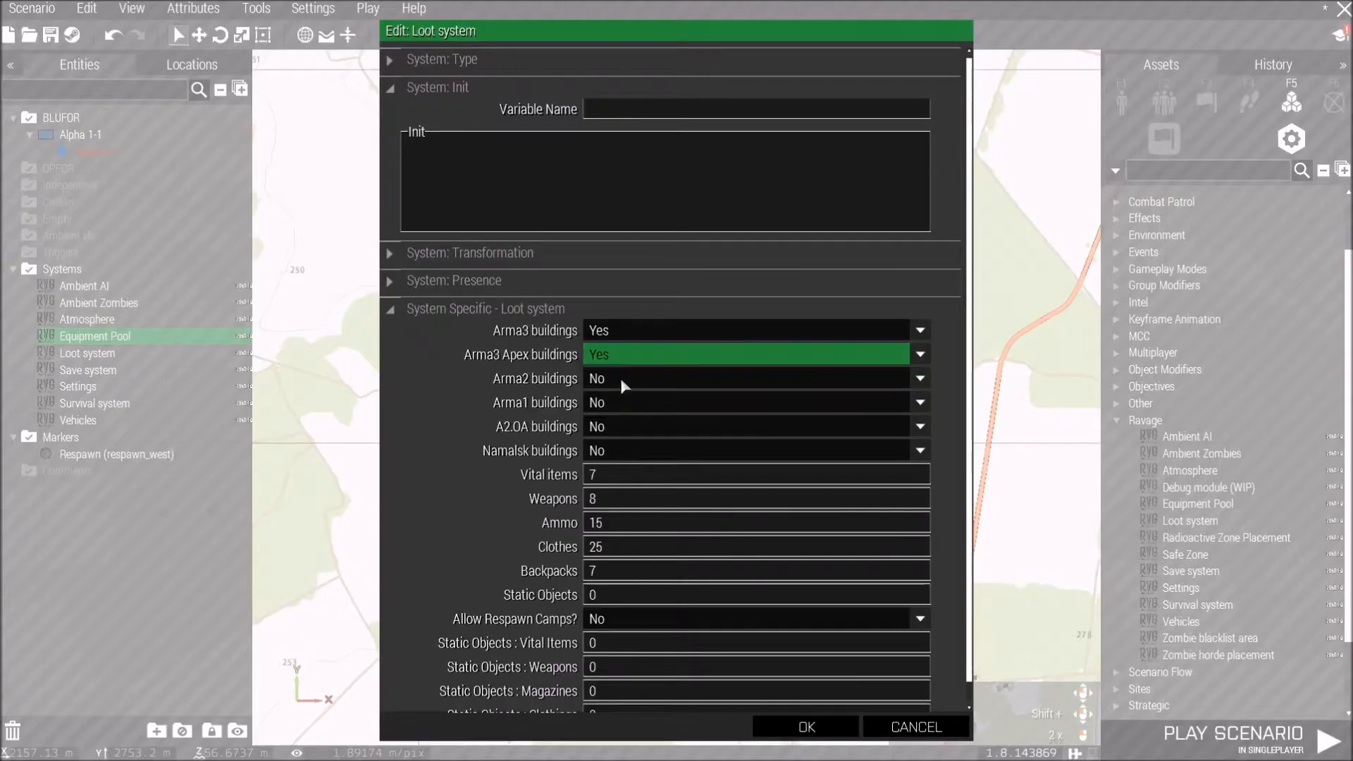
left_click(620, 378)
left_click(618, 399)
left_click(620, 403)
Set the Loot system's A2.OA buildings and Namalsk buildings to Yes.
left_click(620, 424)
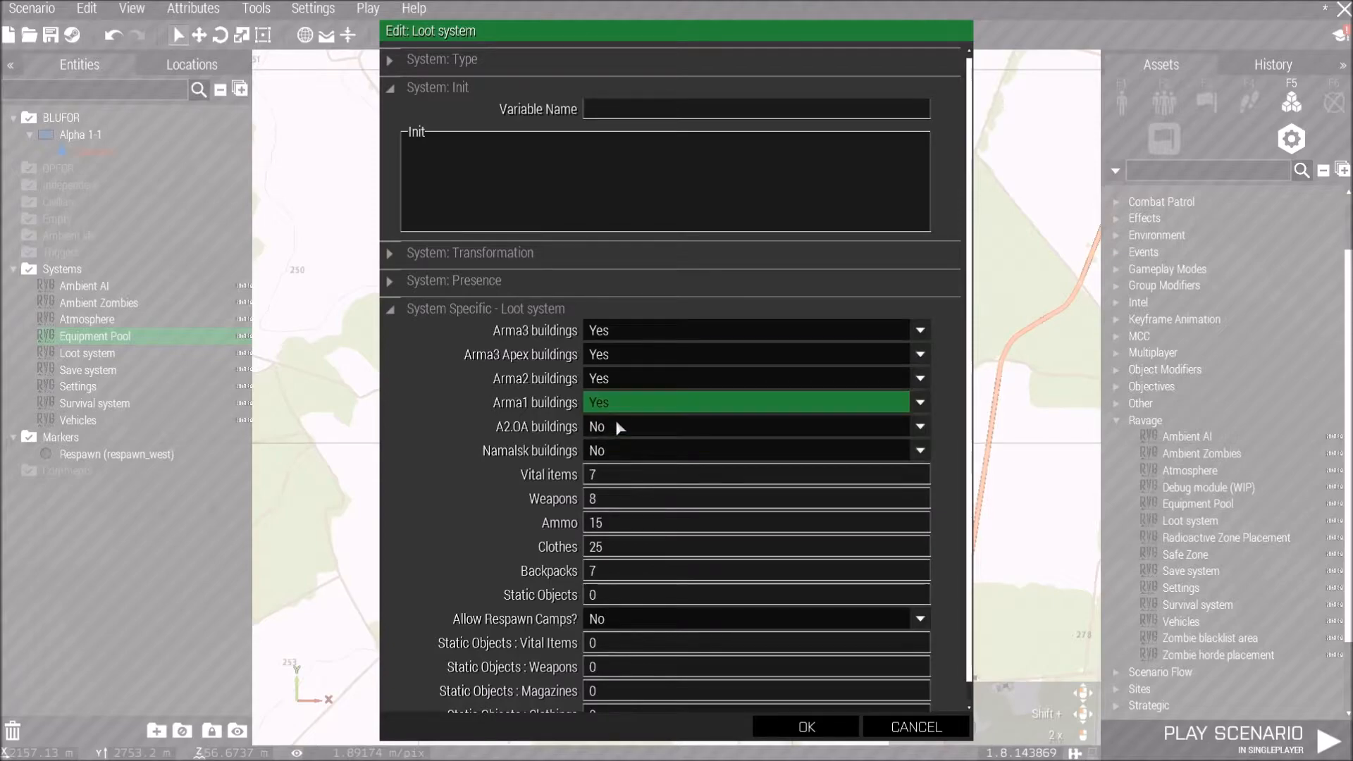
left_click(619, 427)
left_click(610, 453)
left_click(610, 450)
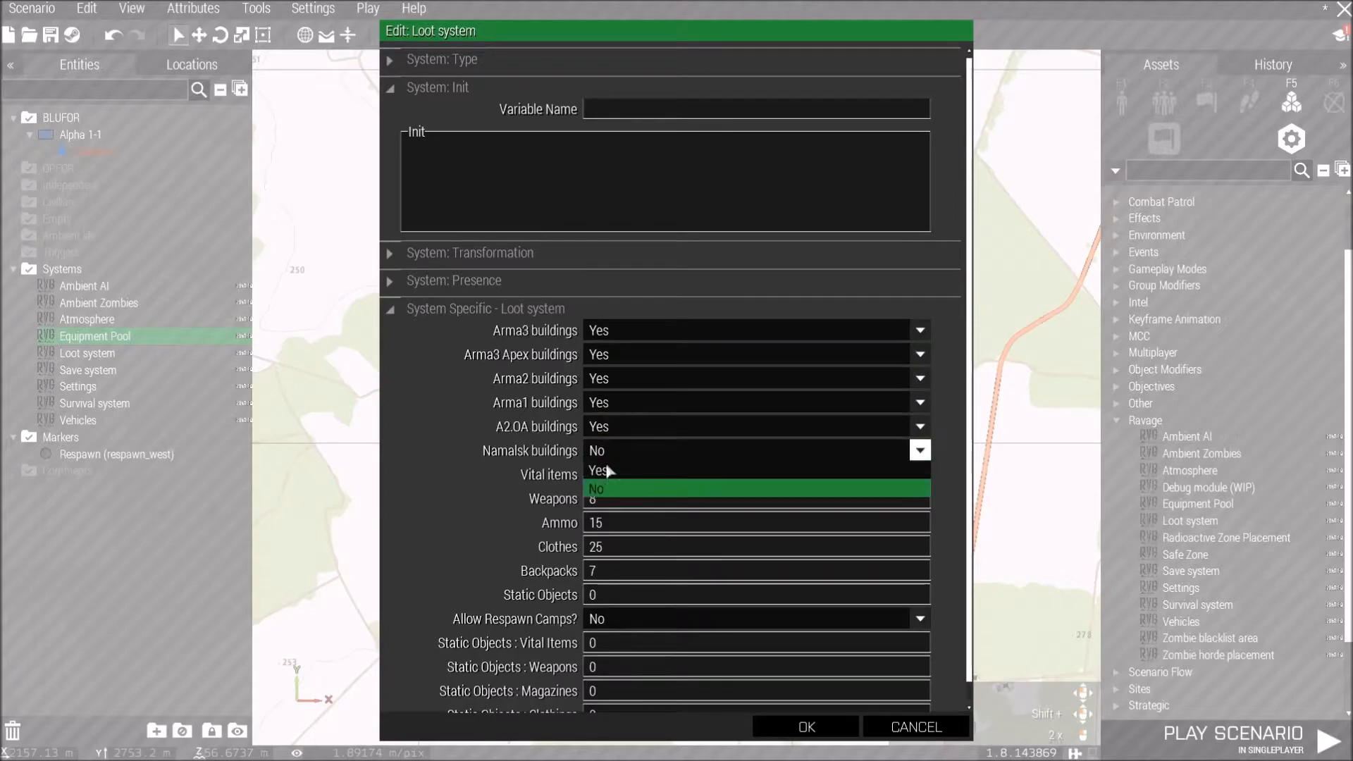
left_click(606, 471)
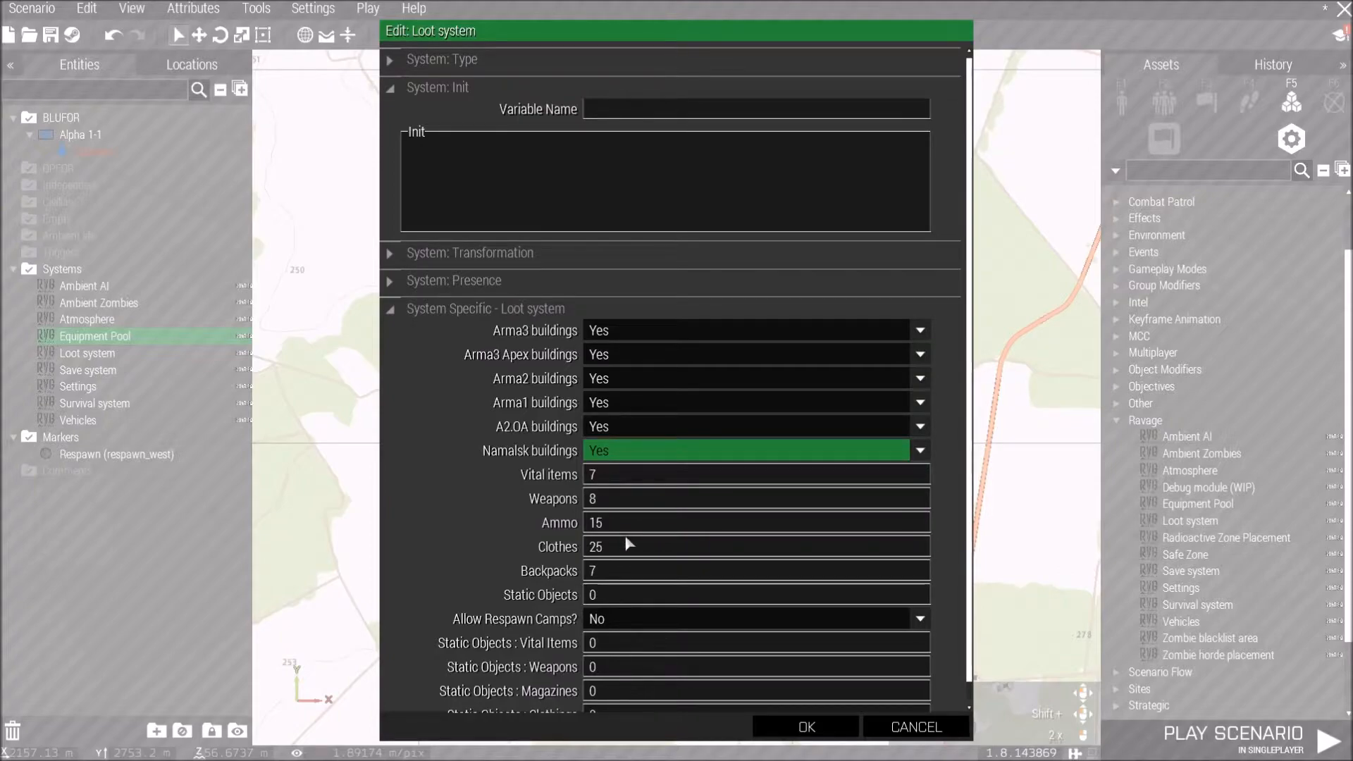
Set the Loot system's Vital items chance to 20 and Weapons to 13.
scroll(630, 544, "down", 1)
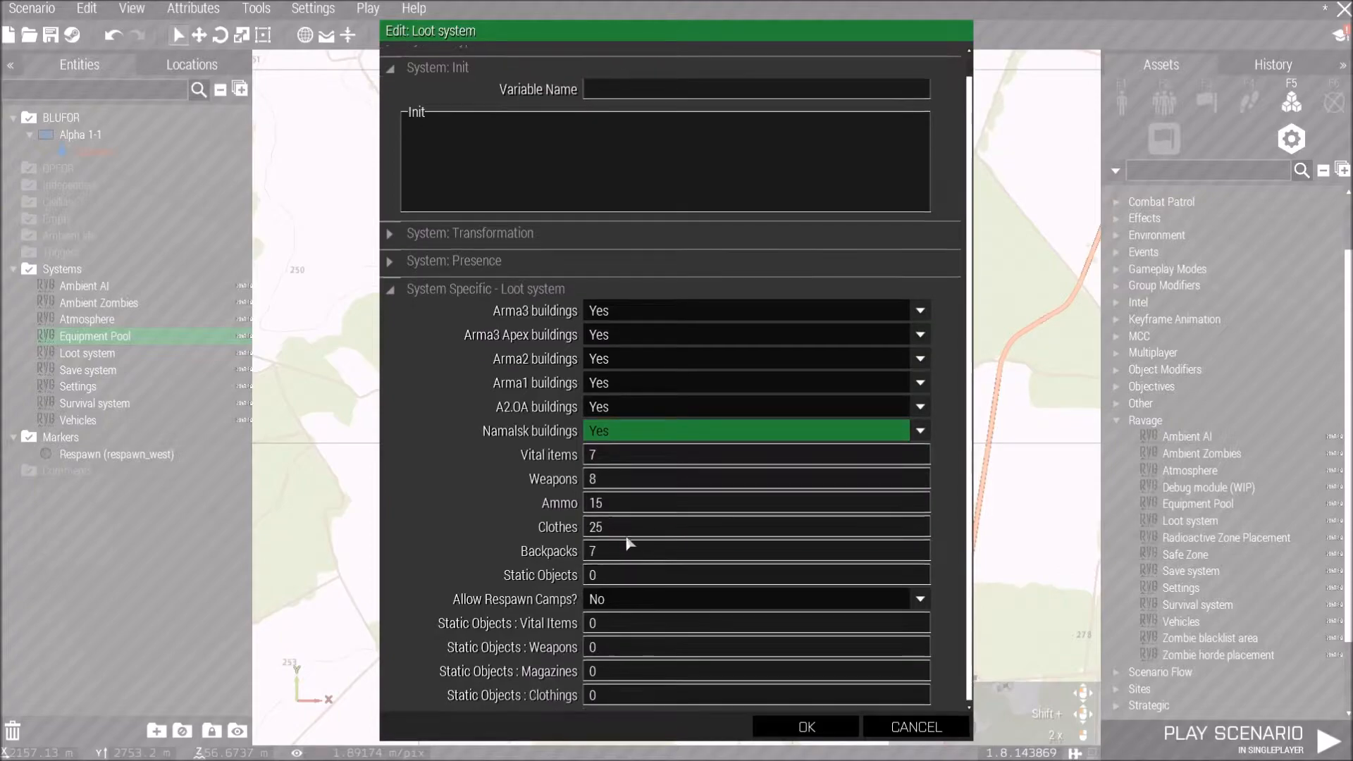
left_click(603, 457)
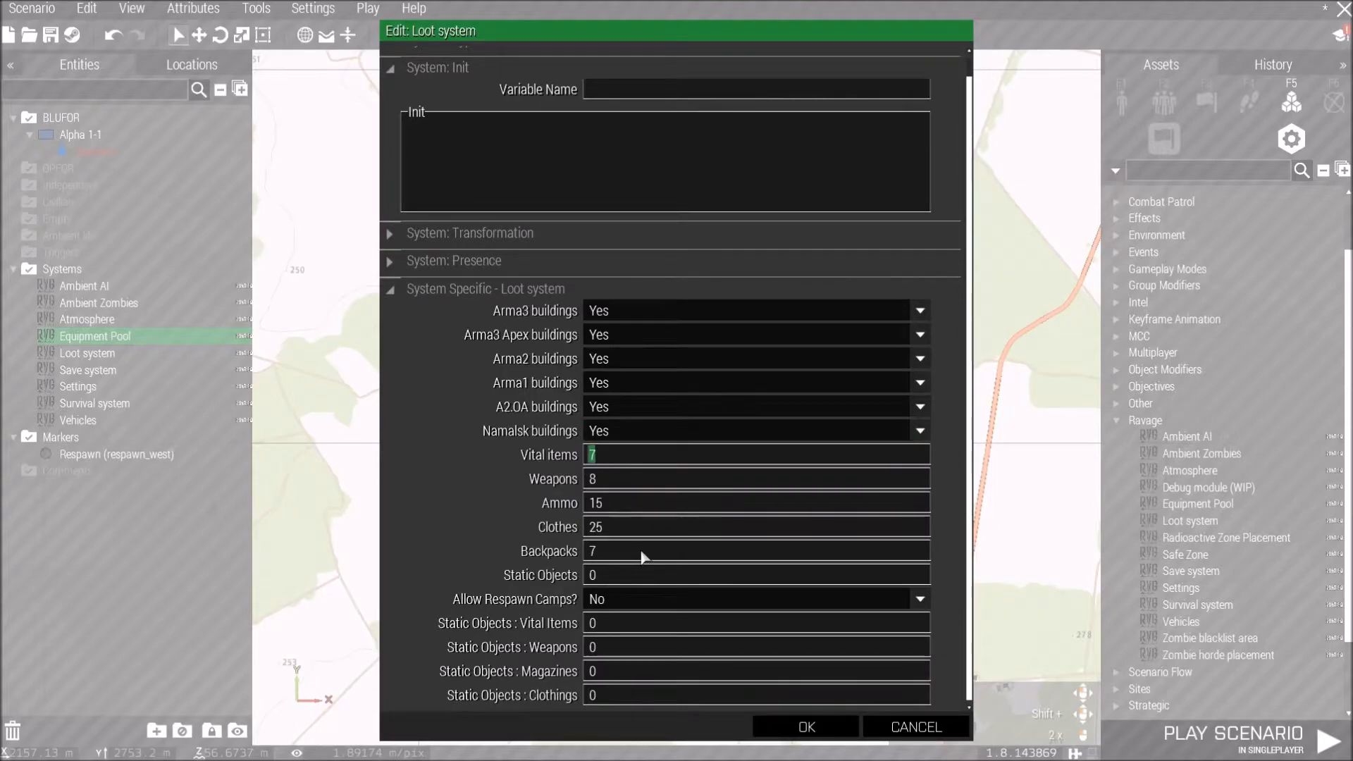
type("20")
left_click(586, 484)
type("13")
Set Ammo to 18, Clothes to 10, Backpacks to 5, and Allow Respawn Camps to Yes.
key("Tab")
type("18")
key("Tab")
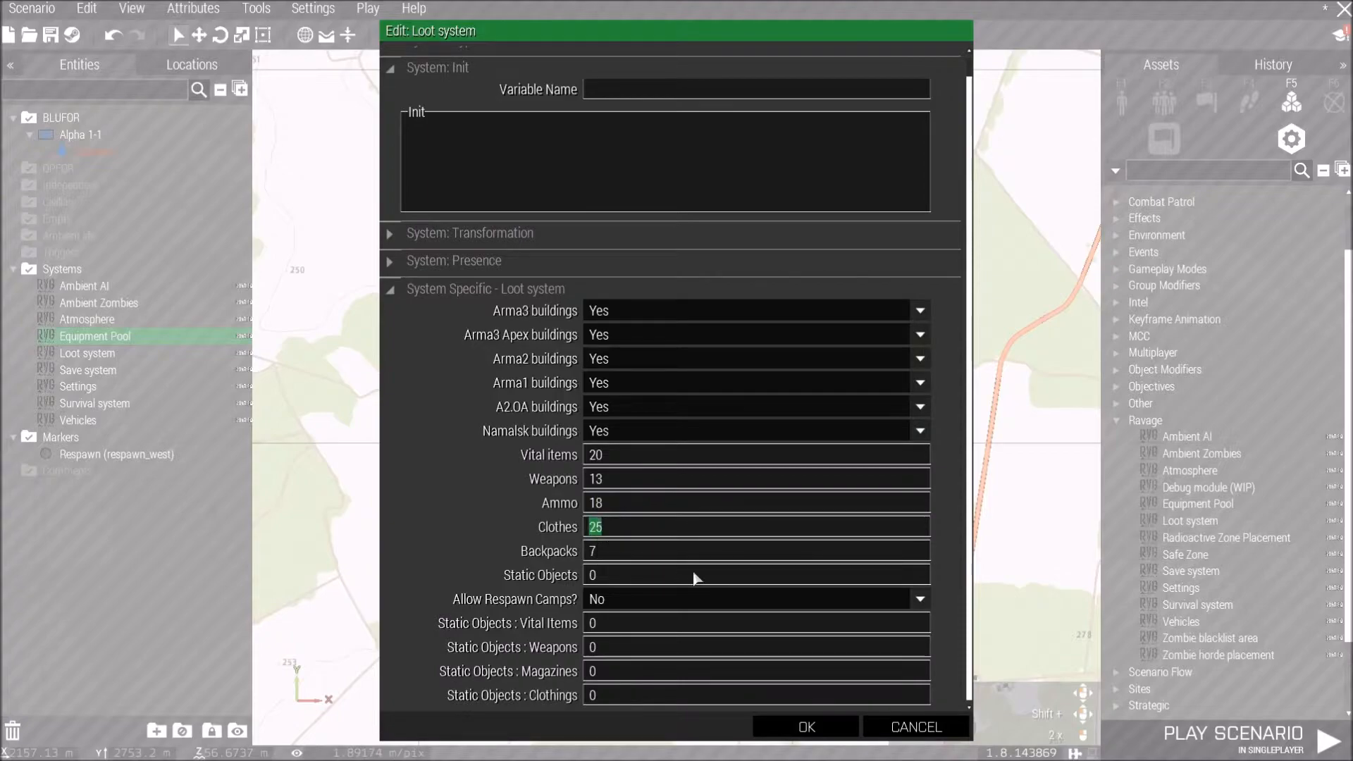
type("10")
key("Tab")
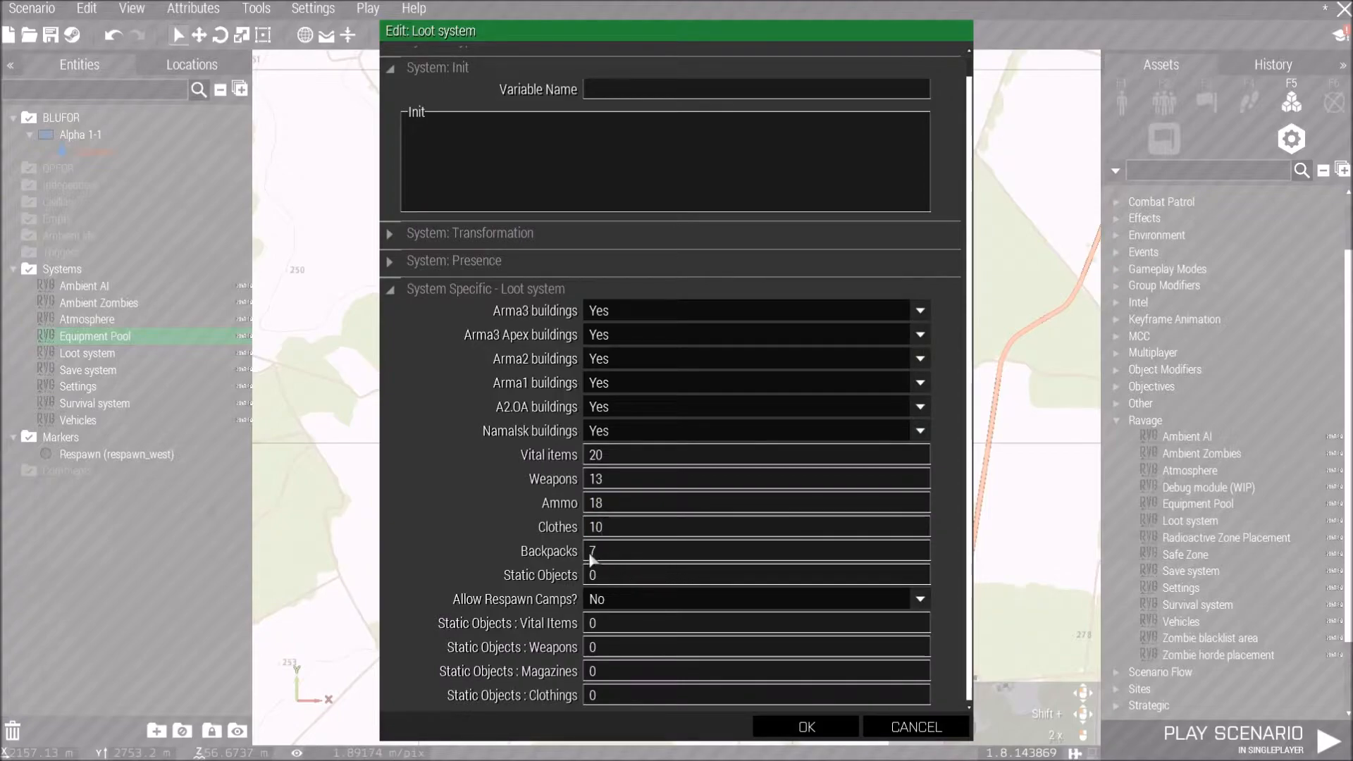
type("5")
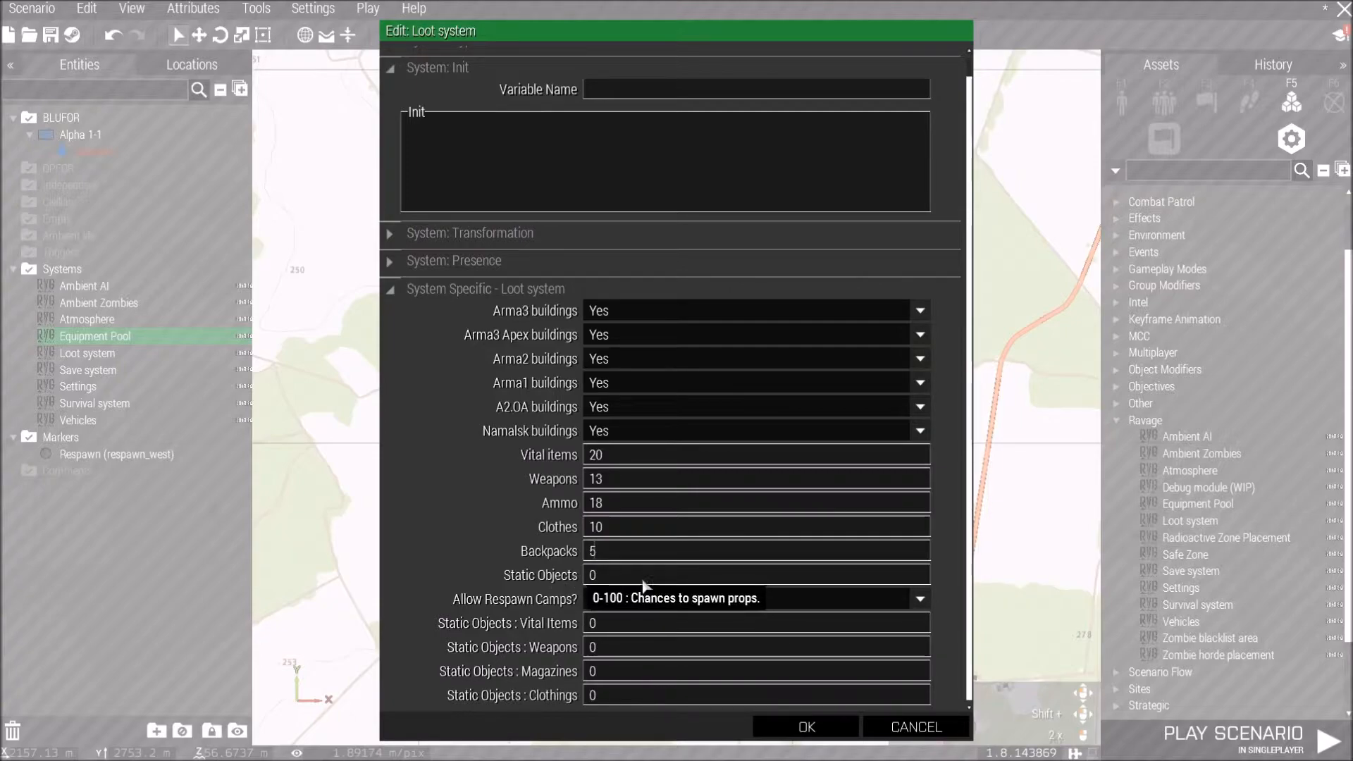
left_click(677, 603)
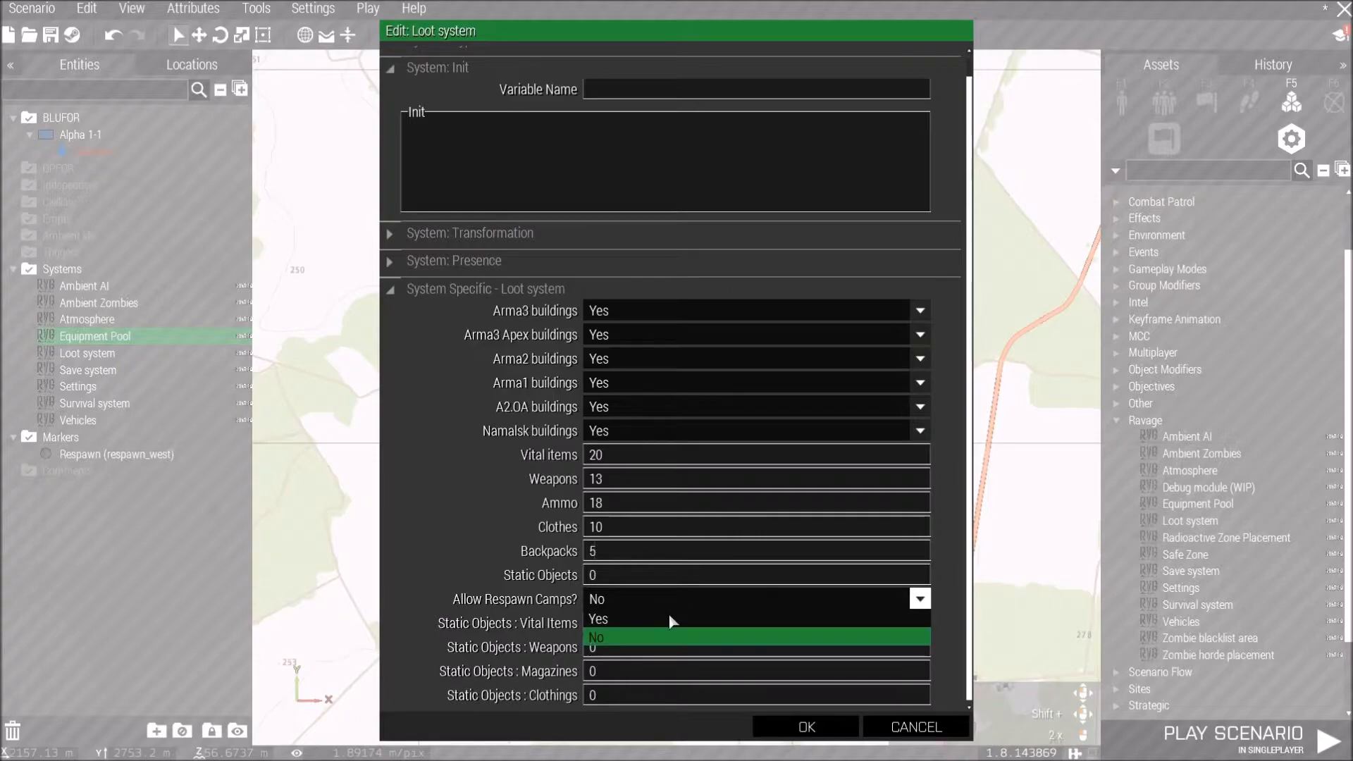
left_click(669, 616)
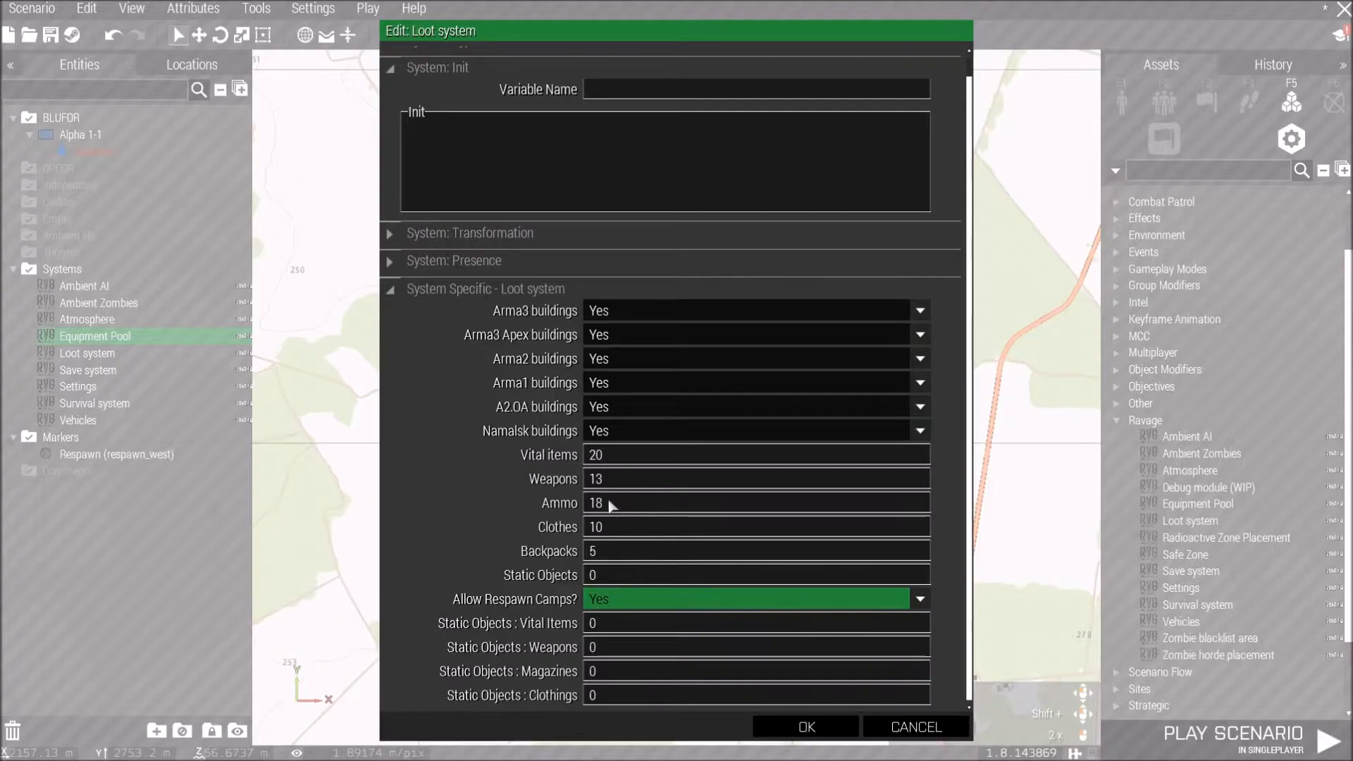
Change Vital items to 18 and Ammo to 20, then confirm the Loot system attributes.
left_click(592, 457)
double_click(591, 456)
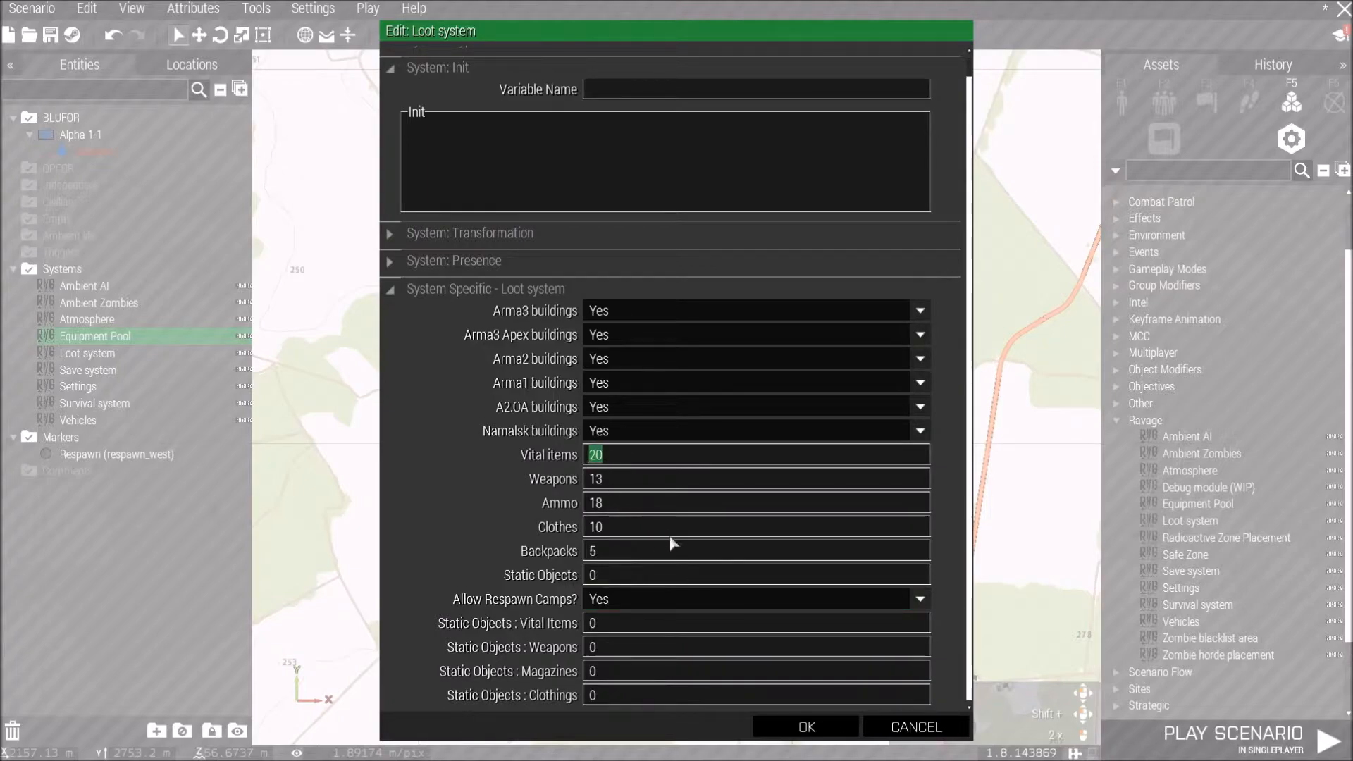
type("18")
double_click(595, 503)
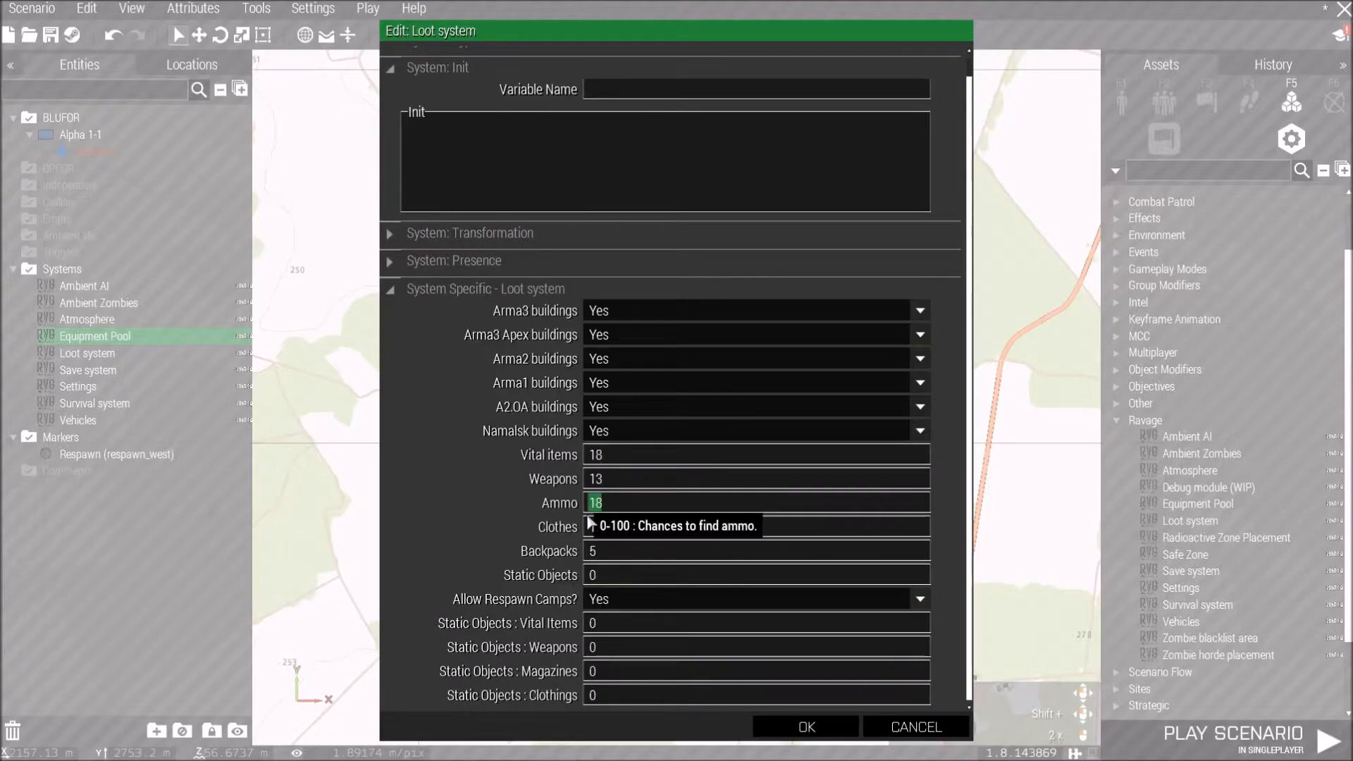
type("20")
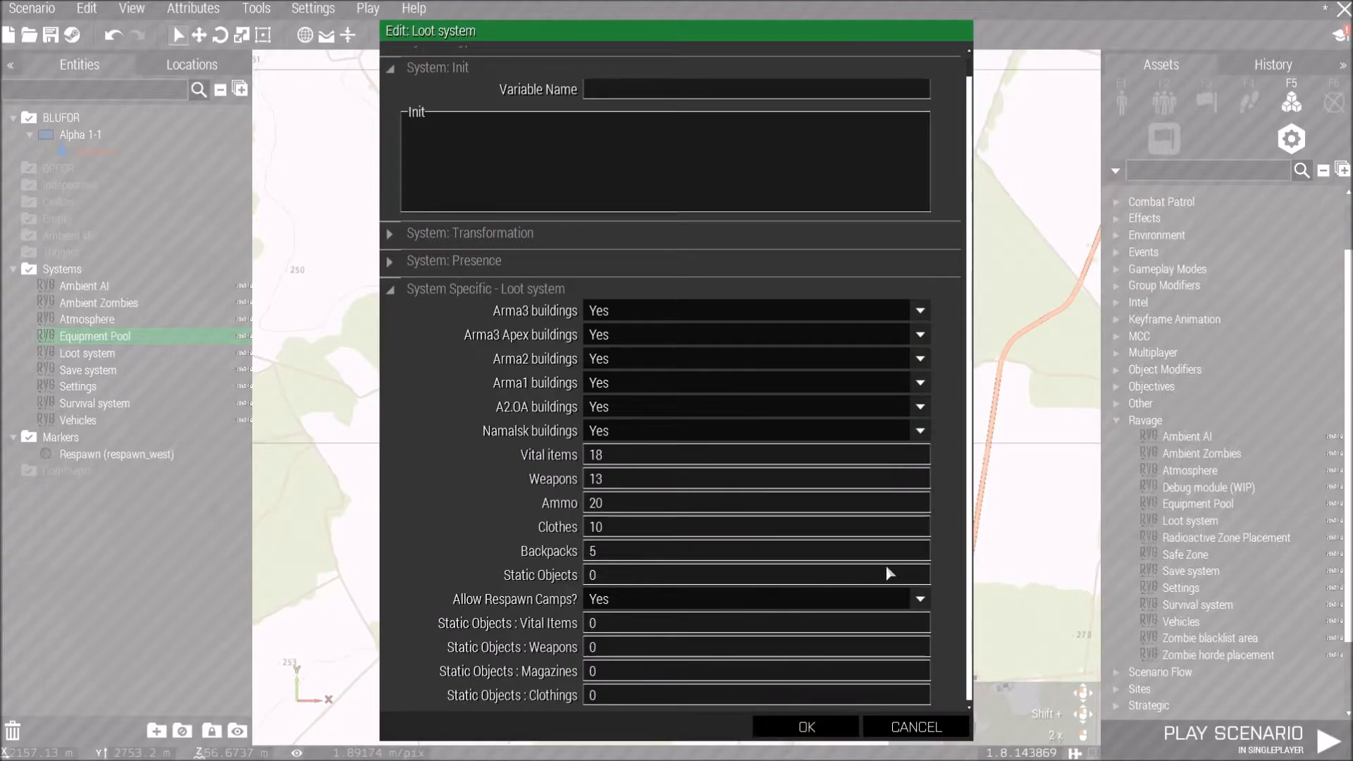
left_click(806, 726)
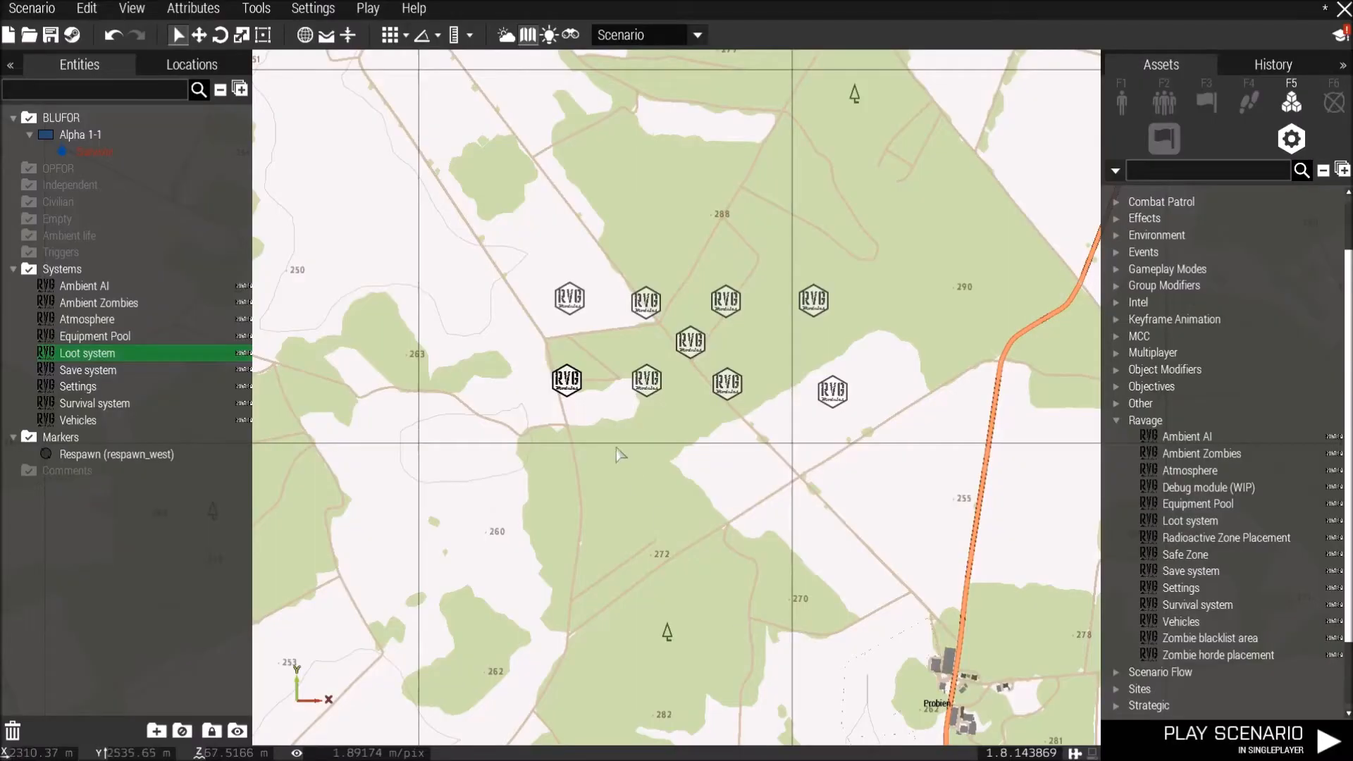
Review the Save system, Settings and Survival system module attributes, confirming each without changes.
double_click(645, 382)
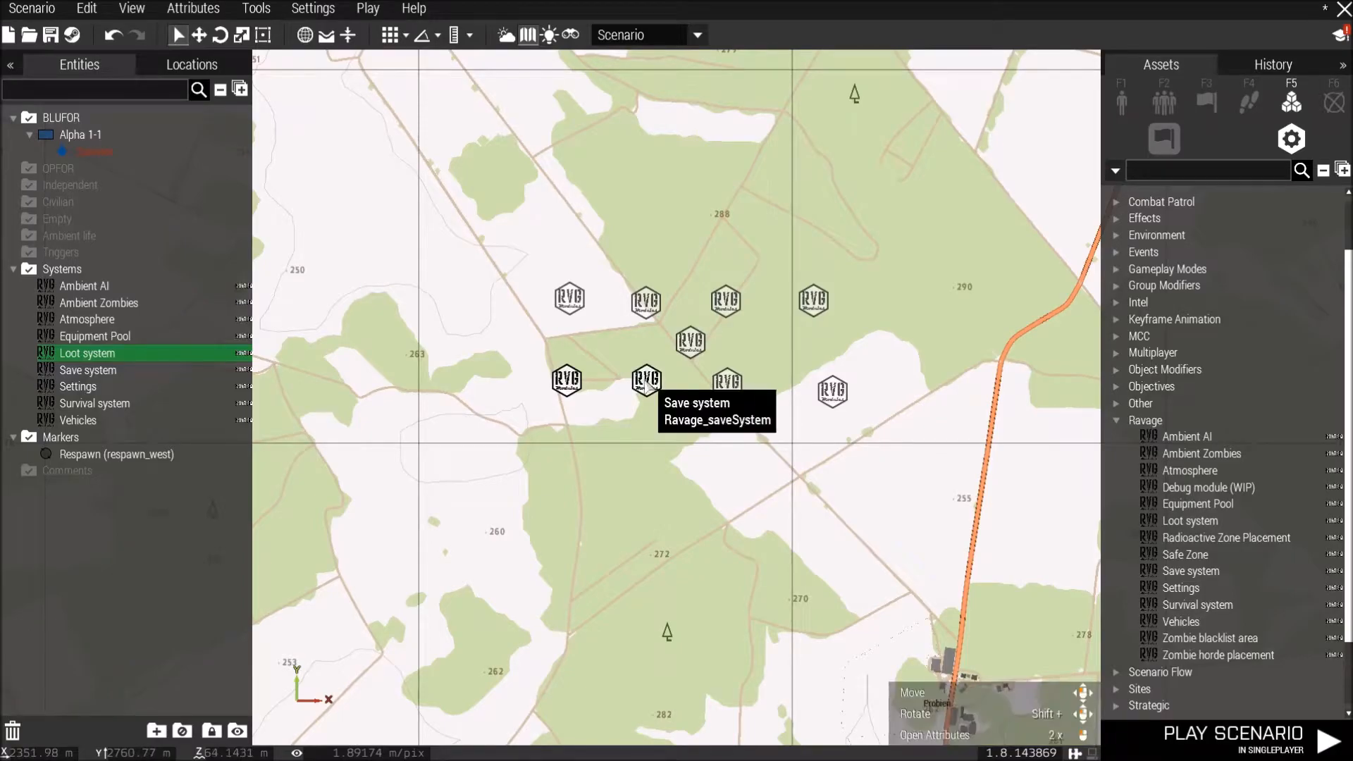
left_click(806, 727)
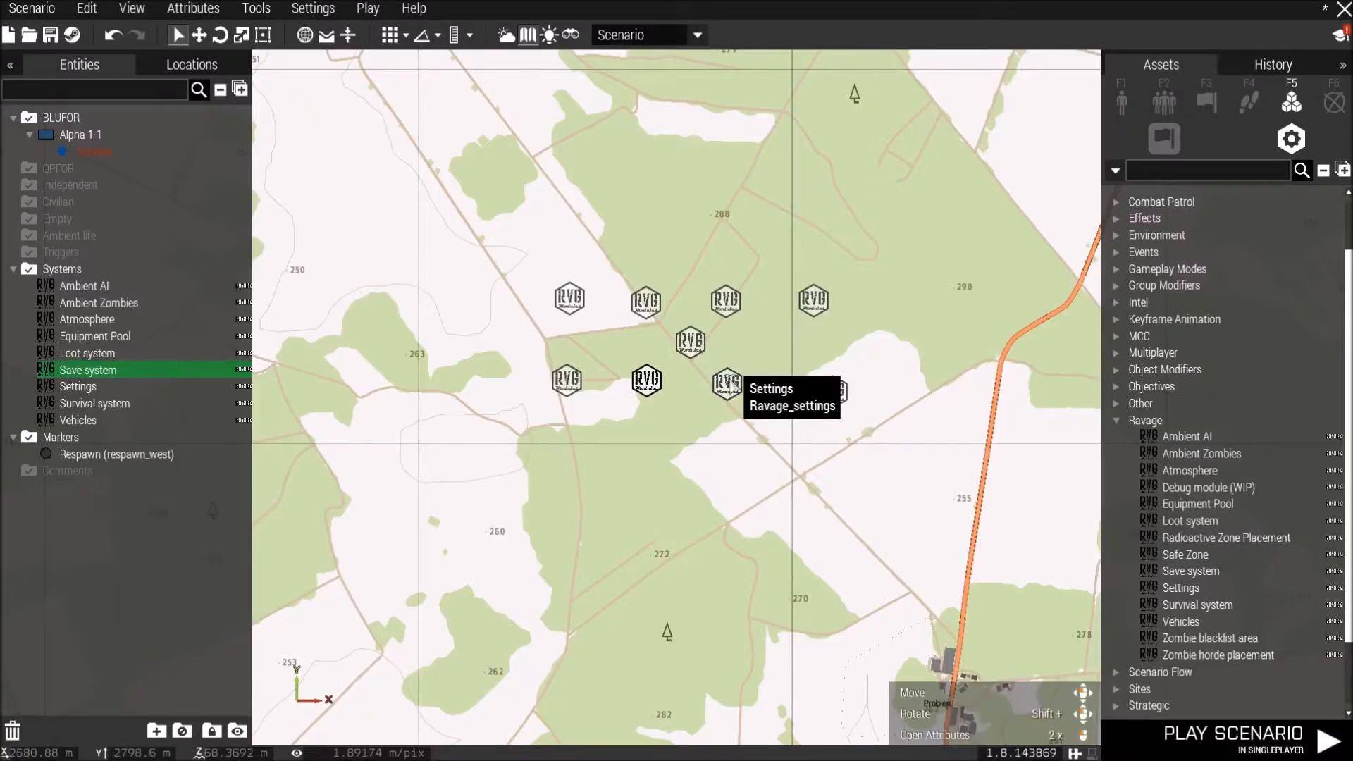
double_click(727, 383)
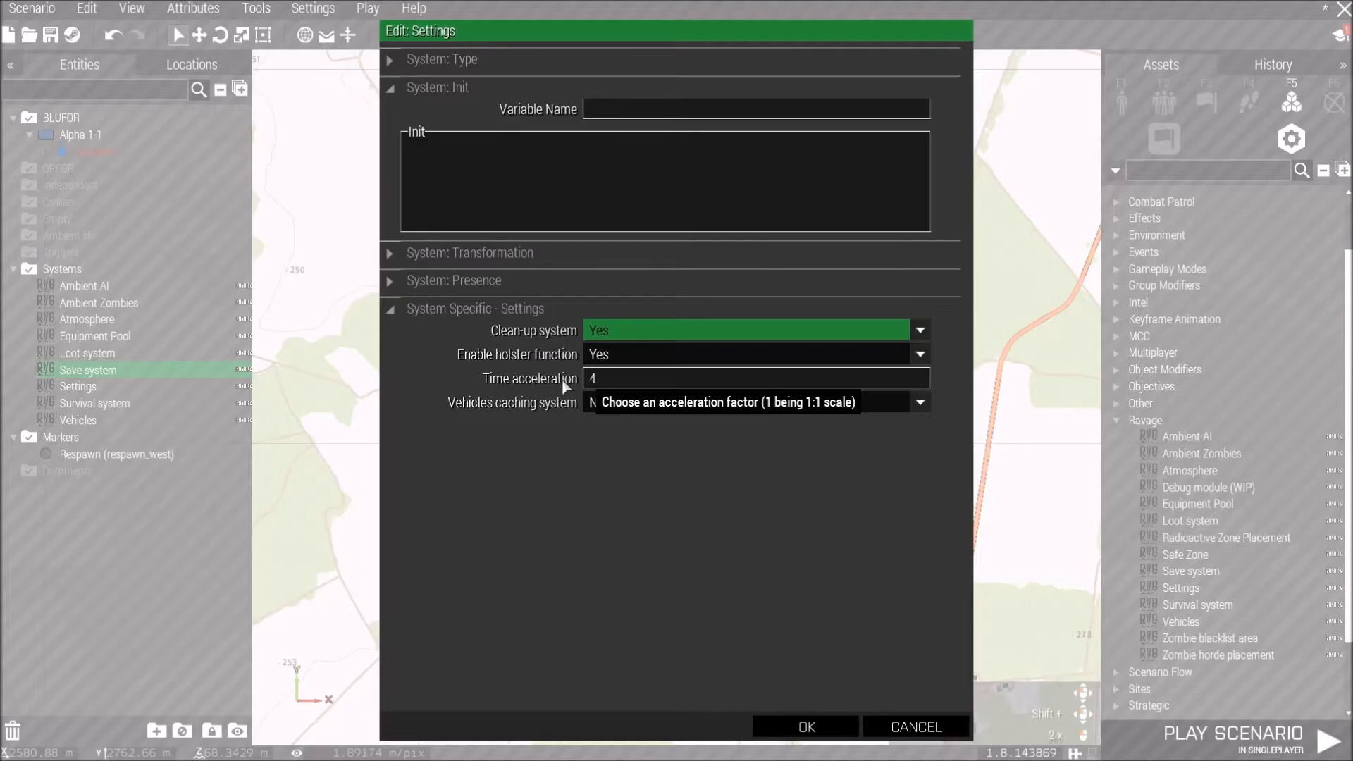
left_click(803, 726)
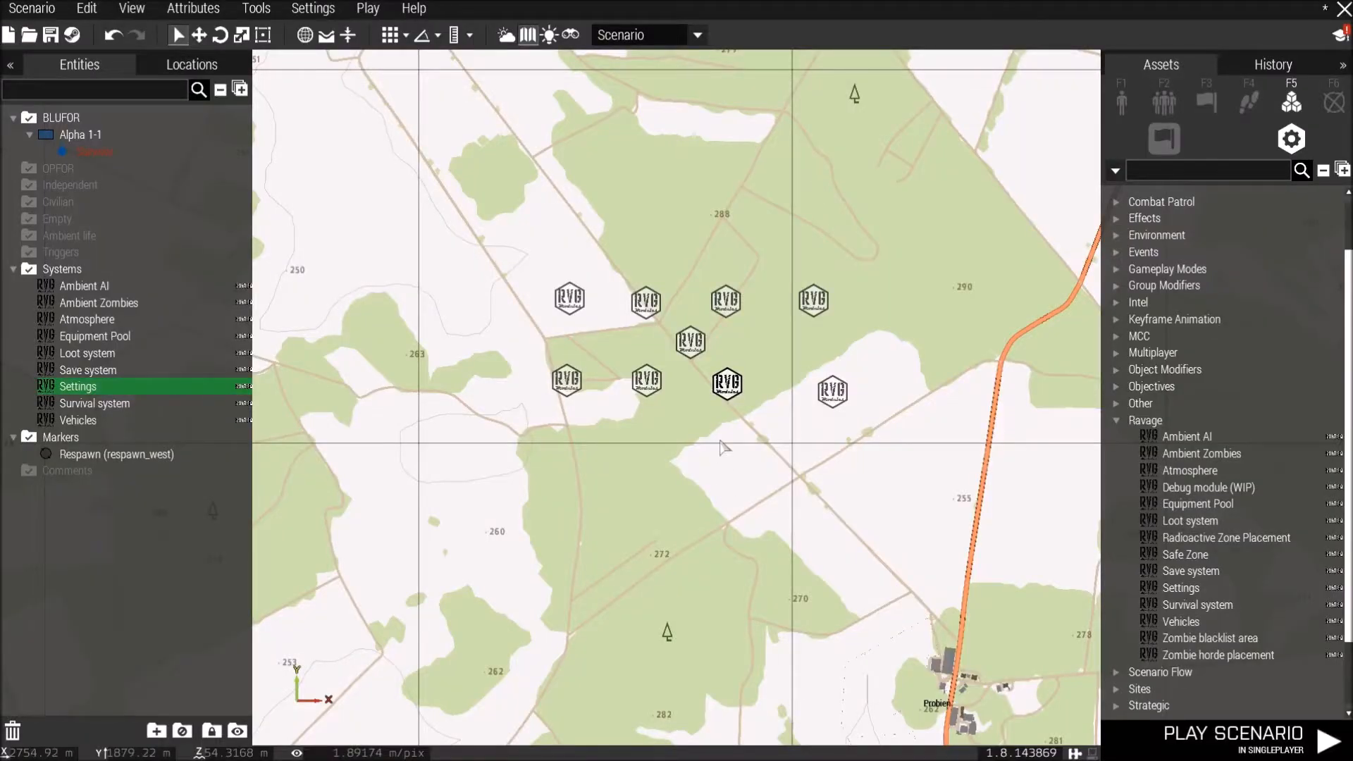
double_click(828, 387)
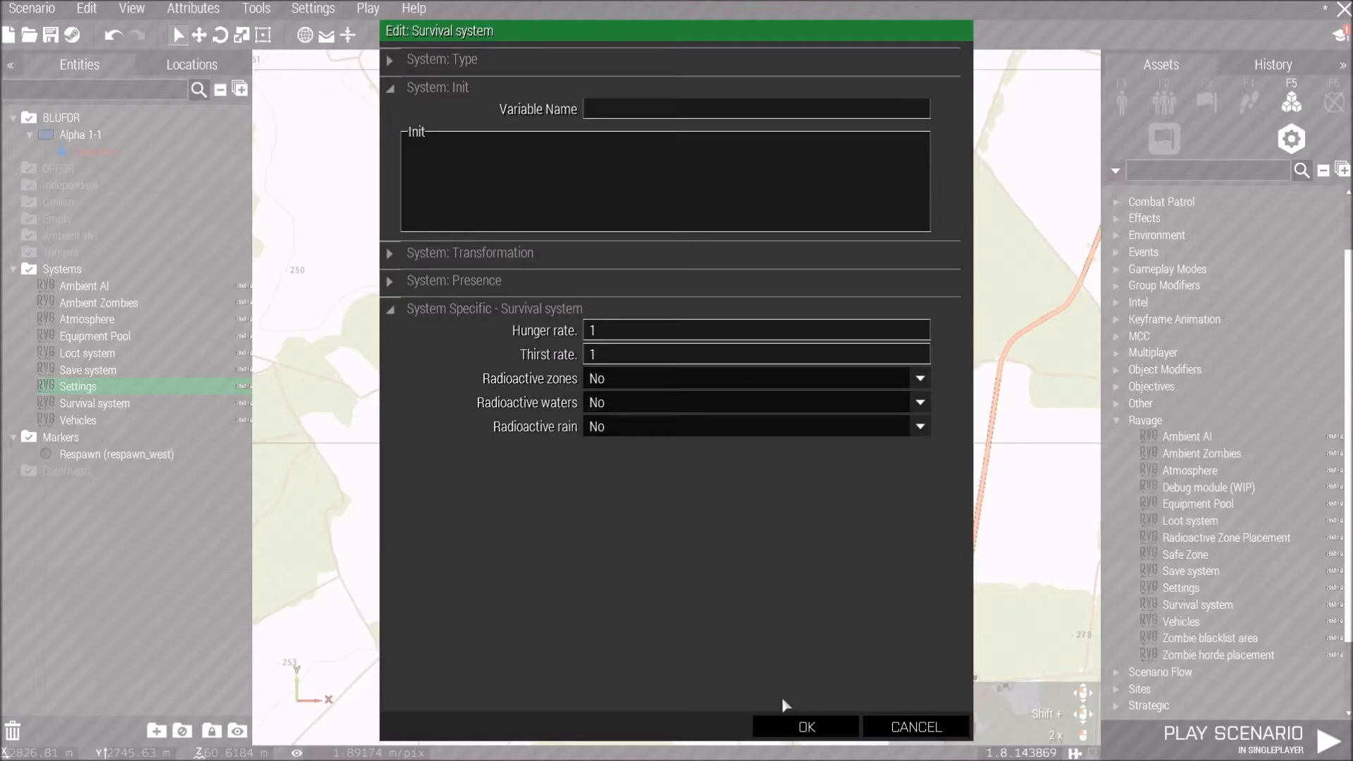
left_click(800, 728)
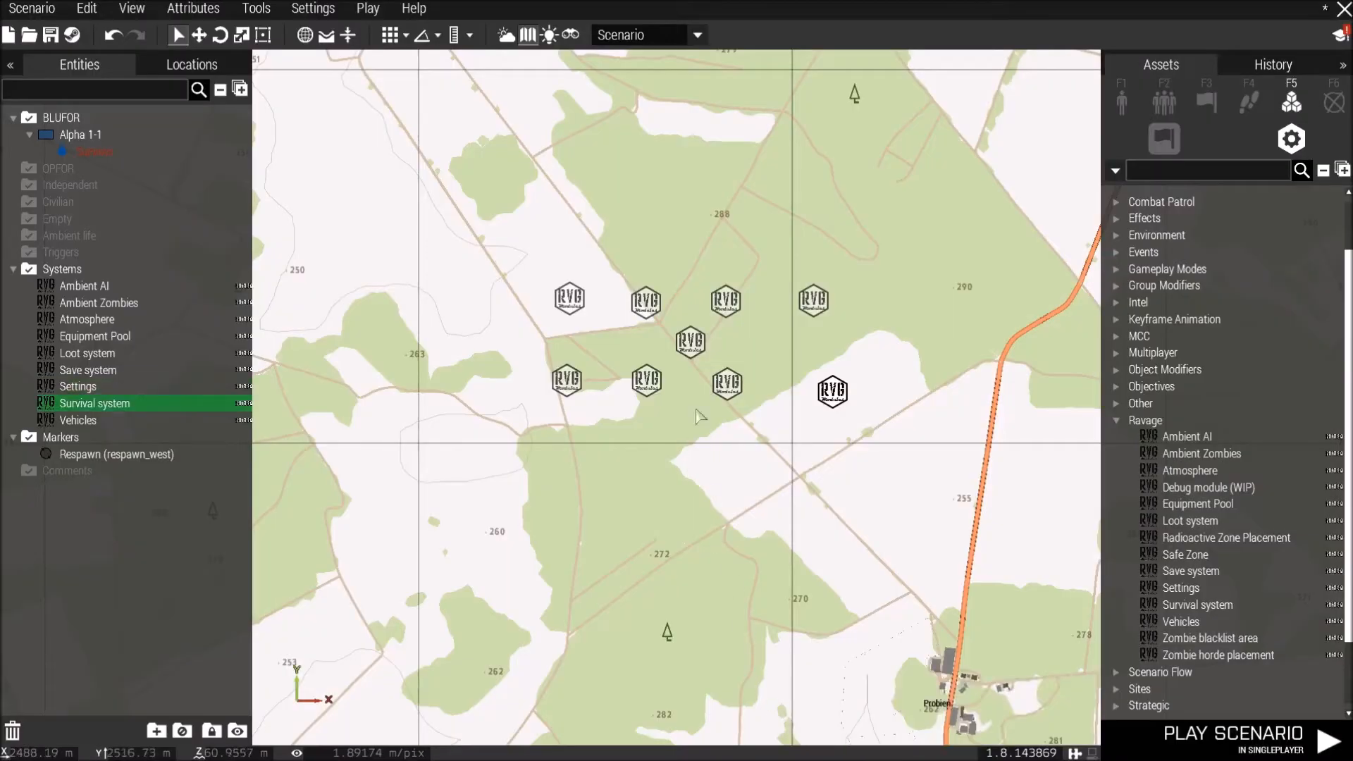
In the Vehicles module, set Wrecks Presence to medium, Intact vehicles ratio to 12, Burning wrecks percentage to 15, and confirm.
double_click(689, 345)
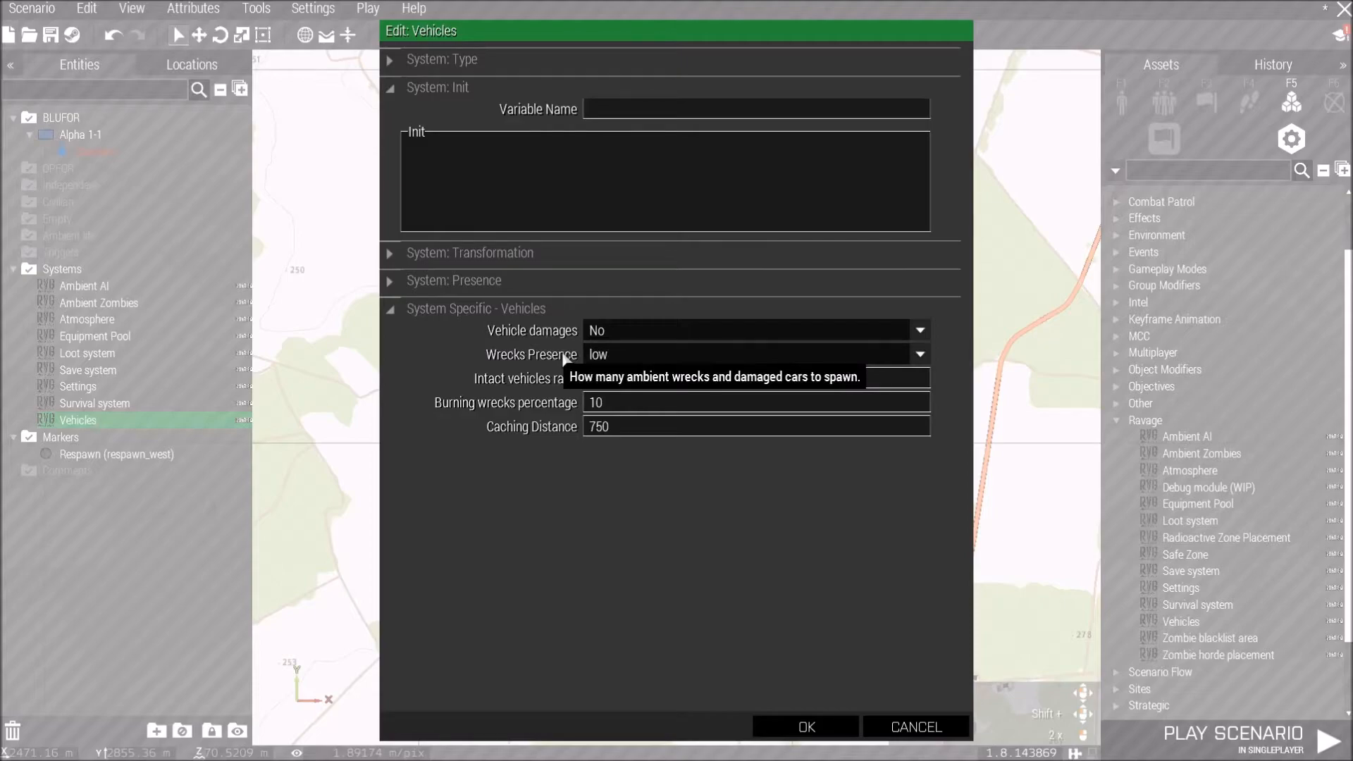
left_click(604, 356)
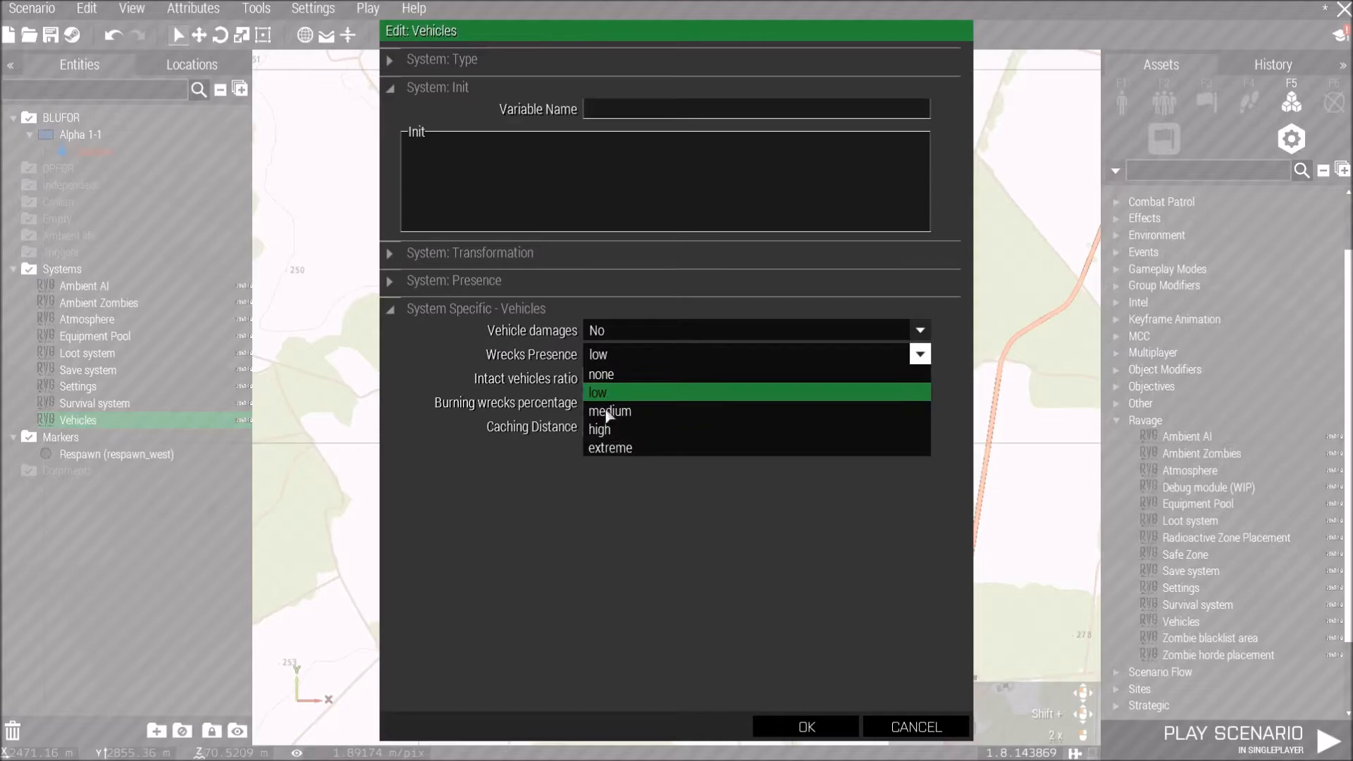
left_click(607, 413)
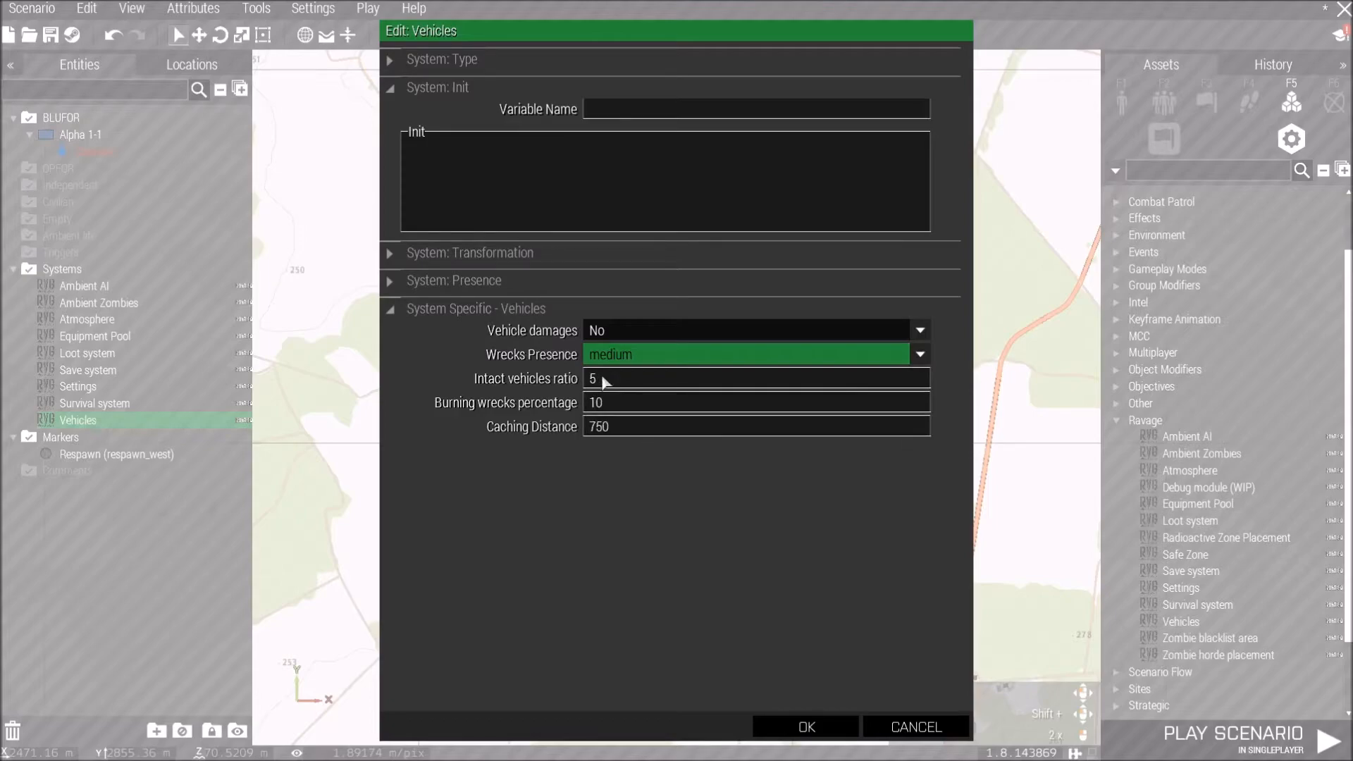
left_click(603, 382)
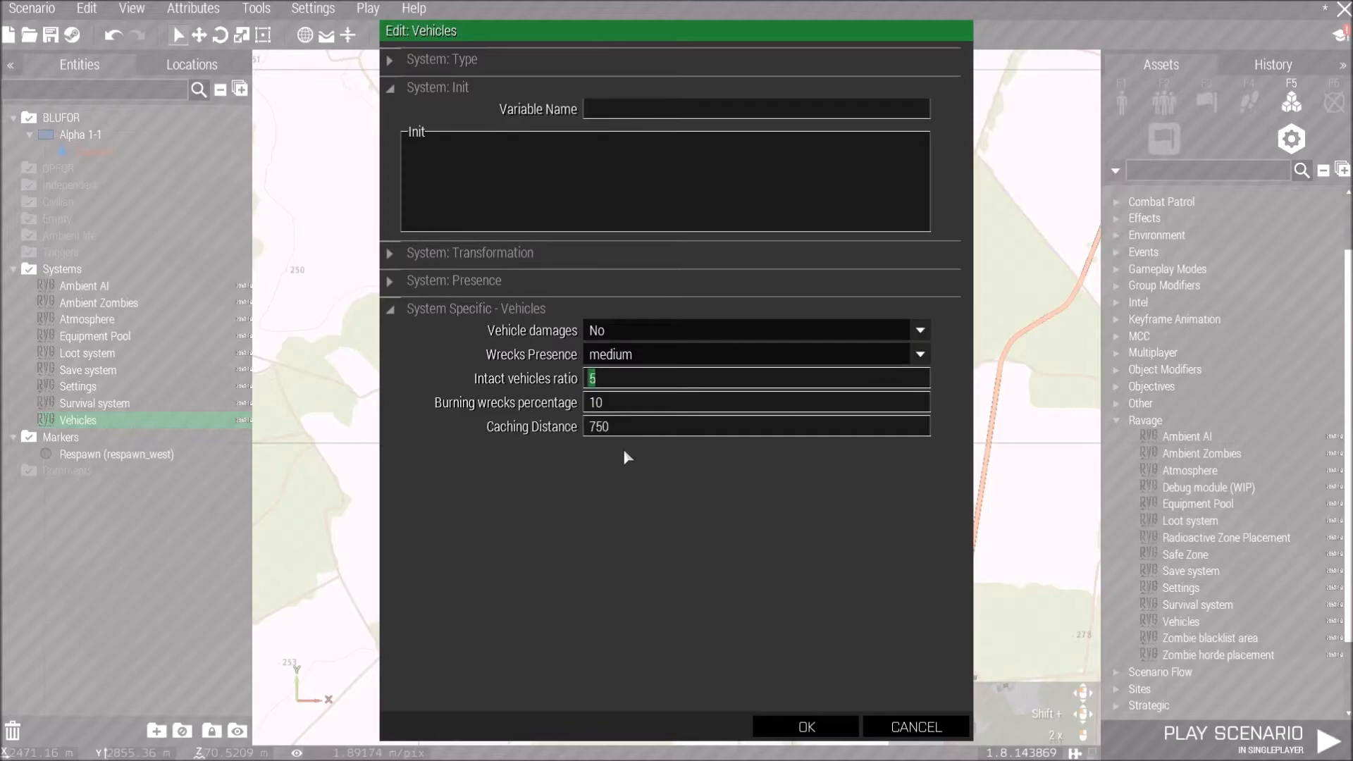
type("12")
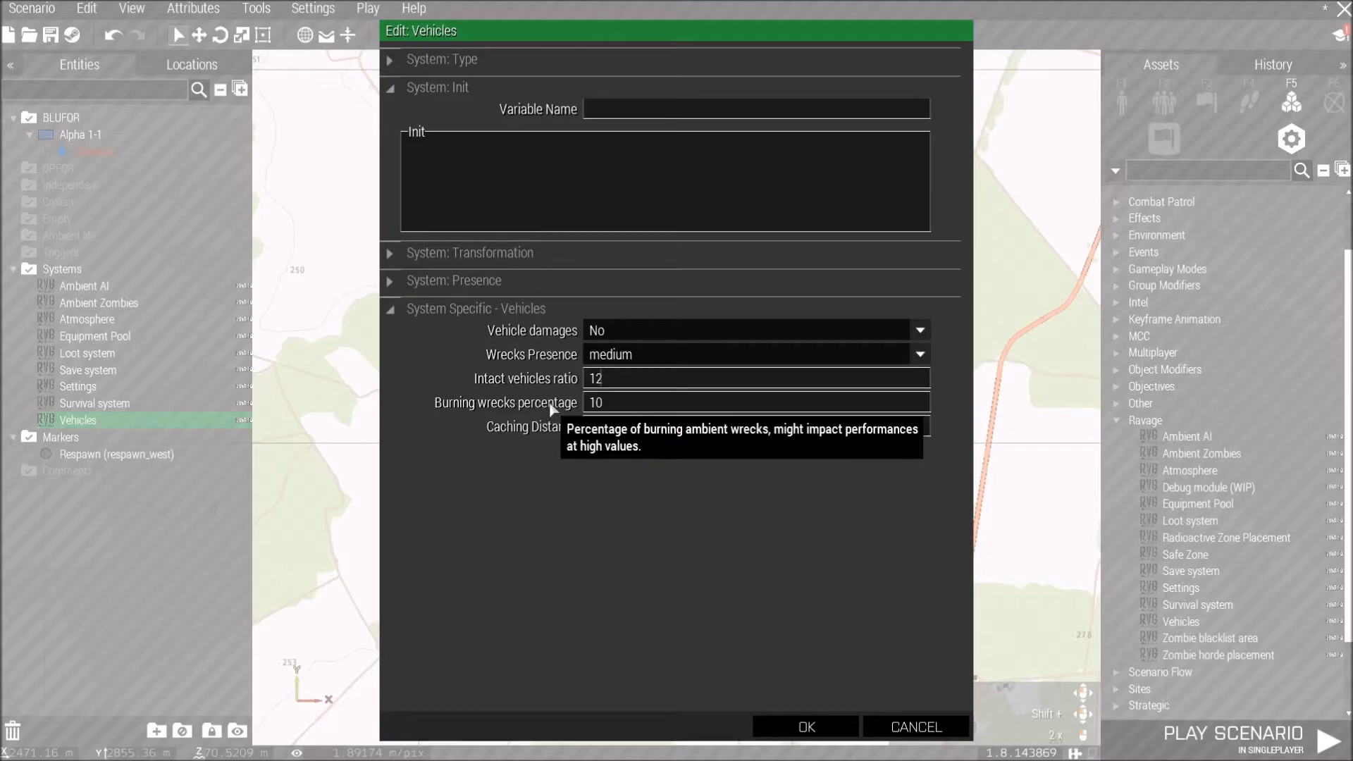
double_click(597, 403)
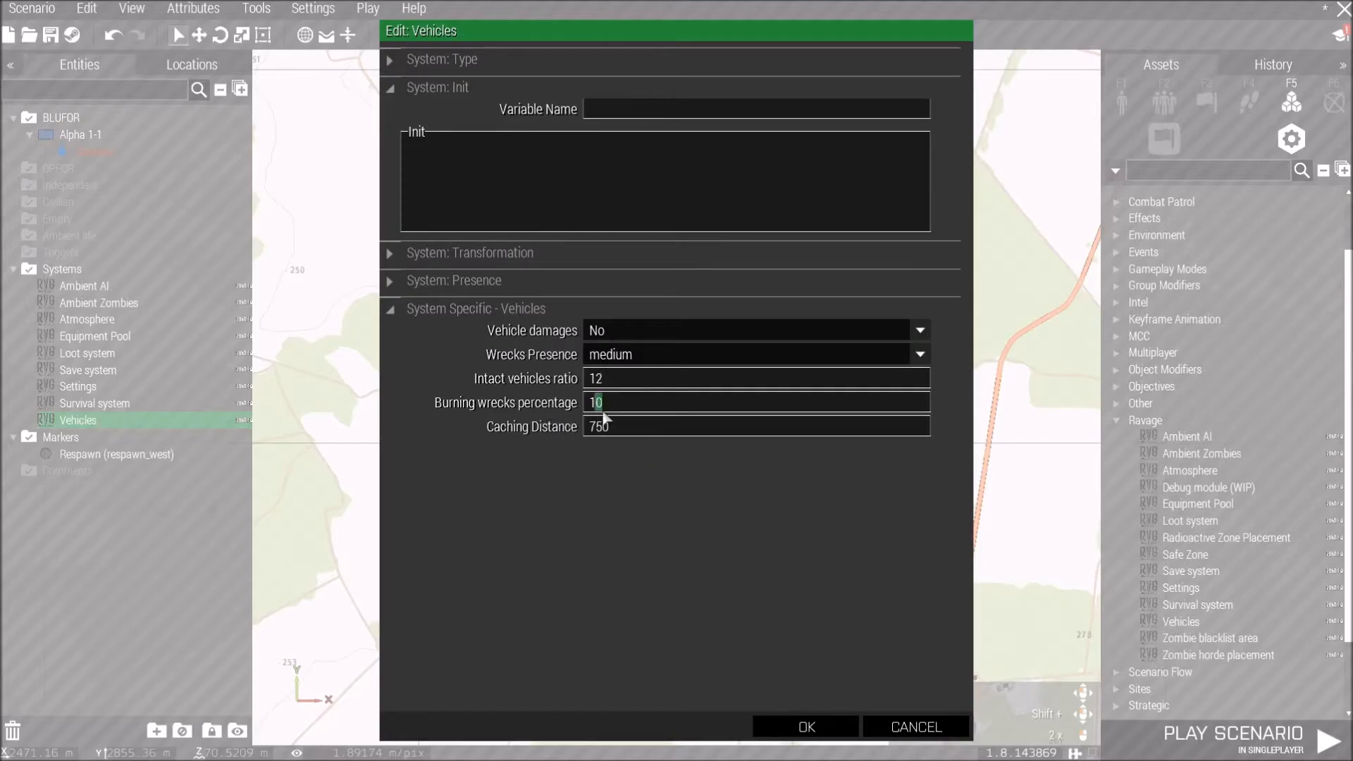
type("15")
mouse_move(567, 431)
left_click(825, 737)
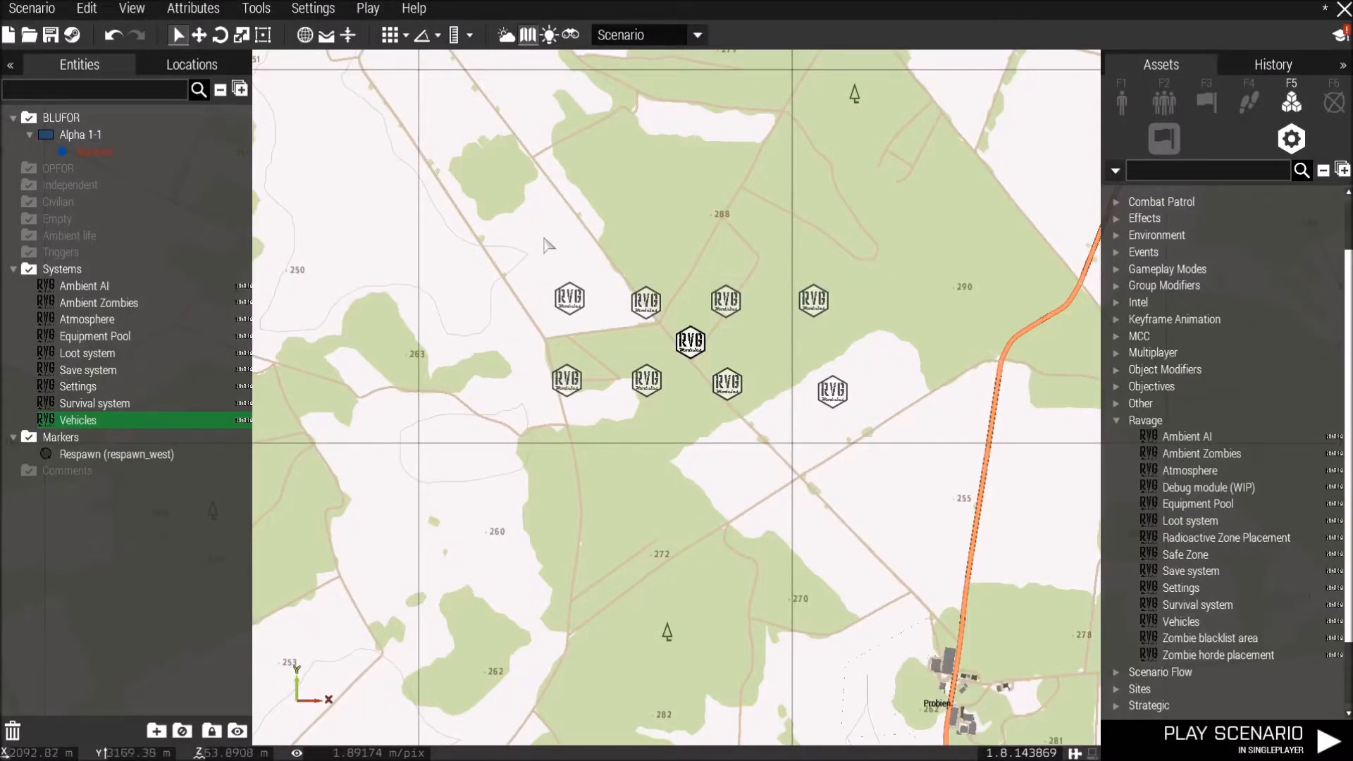
left_click_drag(540, 248, 922, 431)
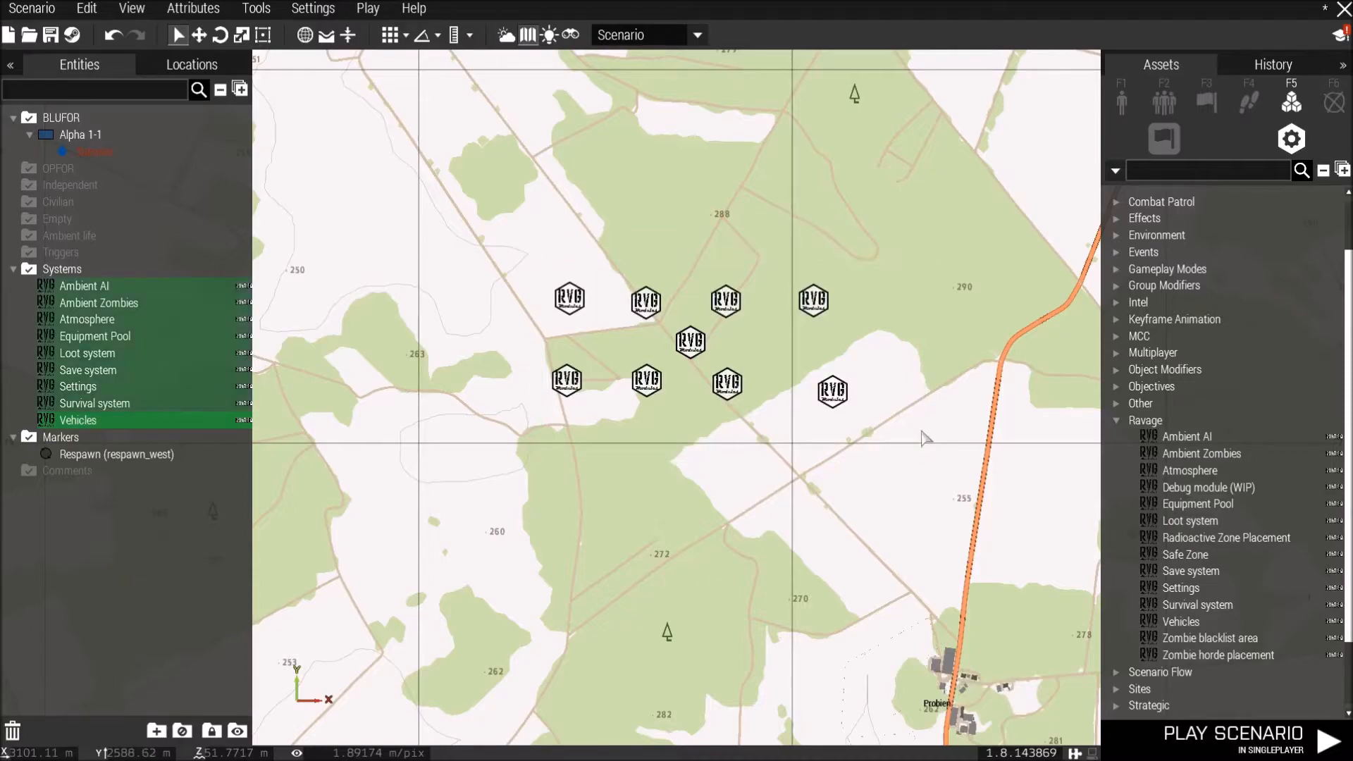
left_click(697, 468)
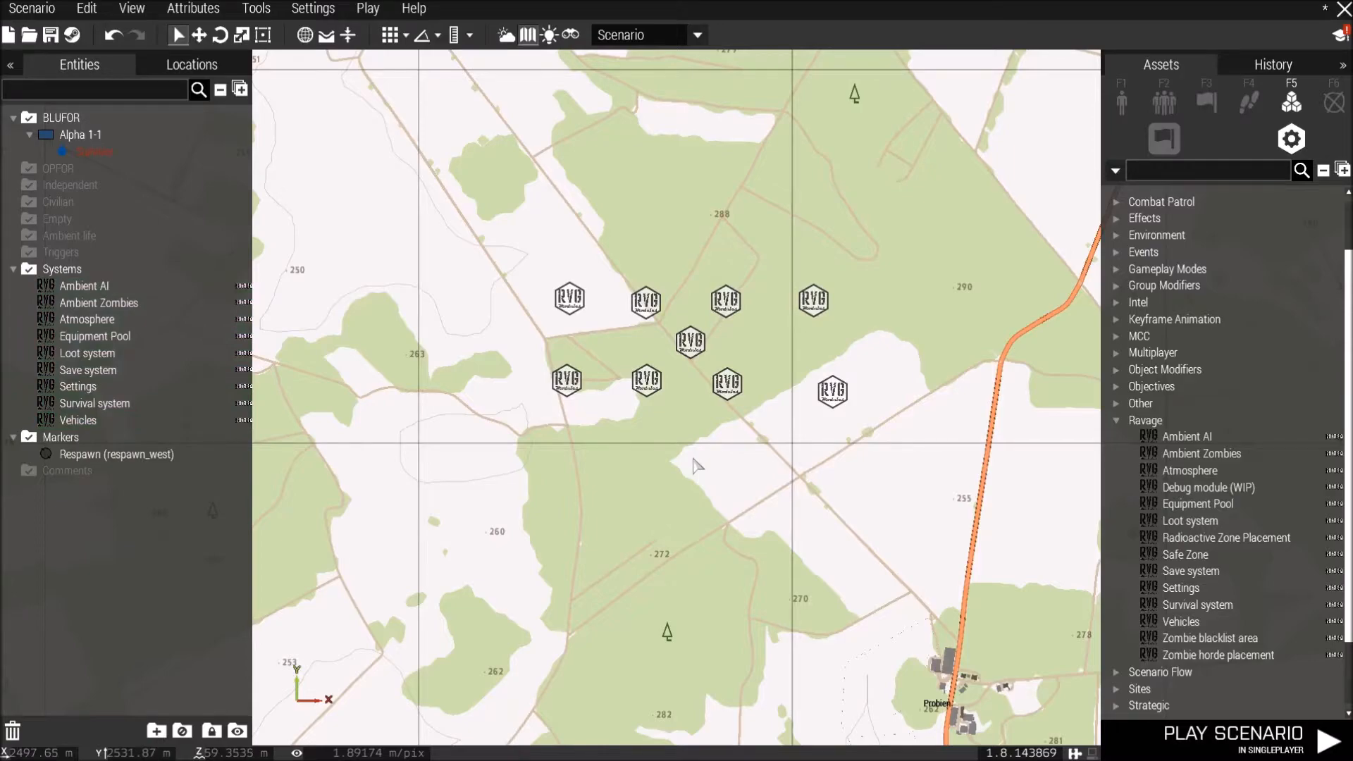
scroll(694, 462, "down", 3)
scroll(694, 465, "down", 5)
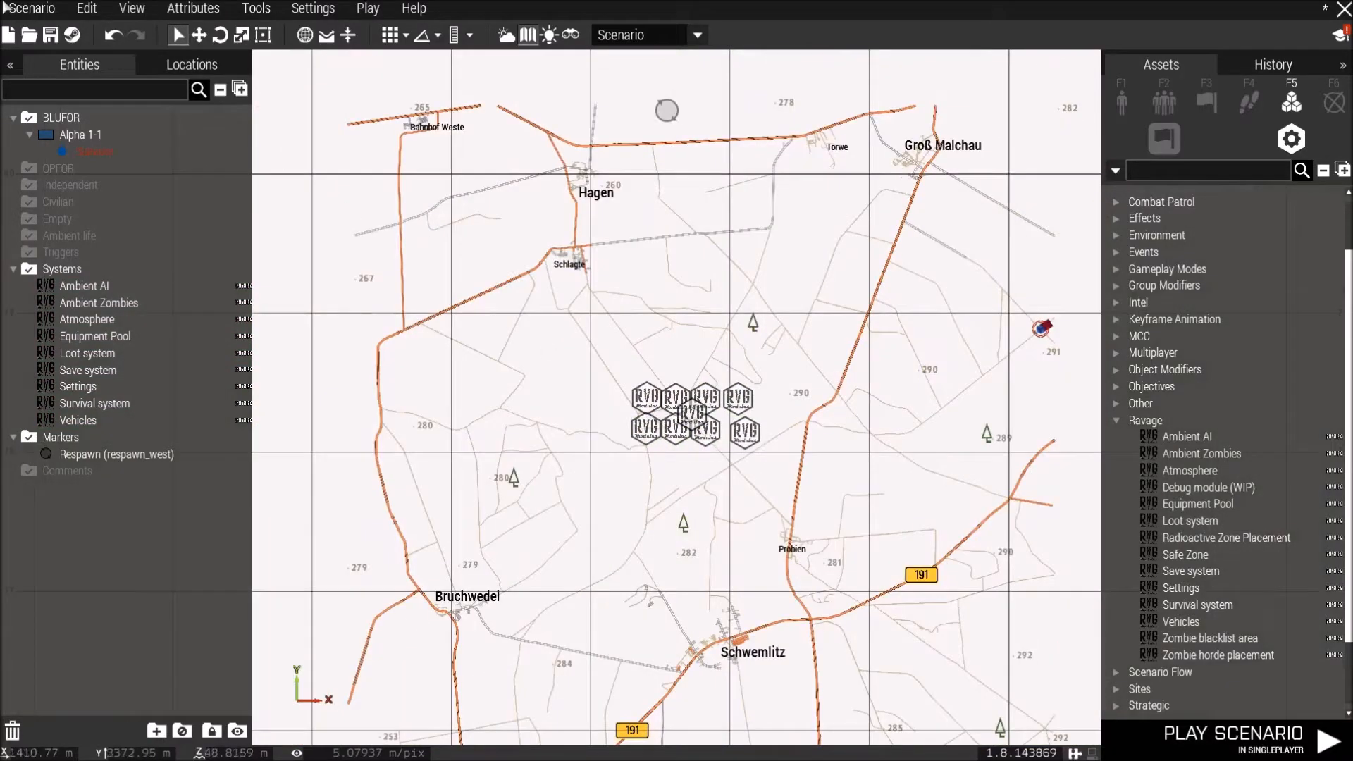
Open the scenario's General attributes and paste the title Ravage Schwemlitz April 4th 2018, placing the cursor in the overview text.
left_click(197, 10)
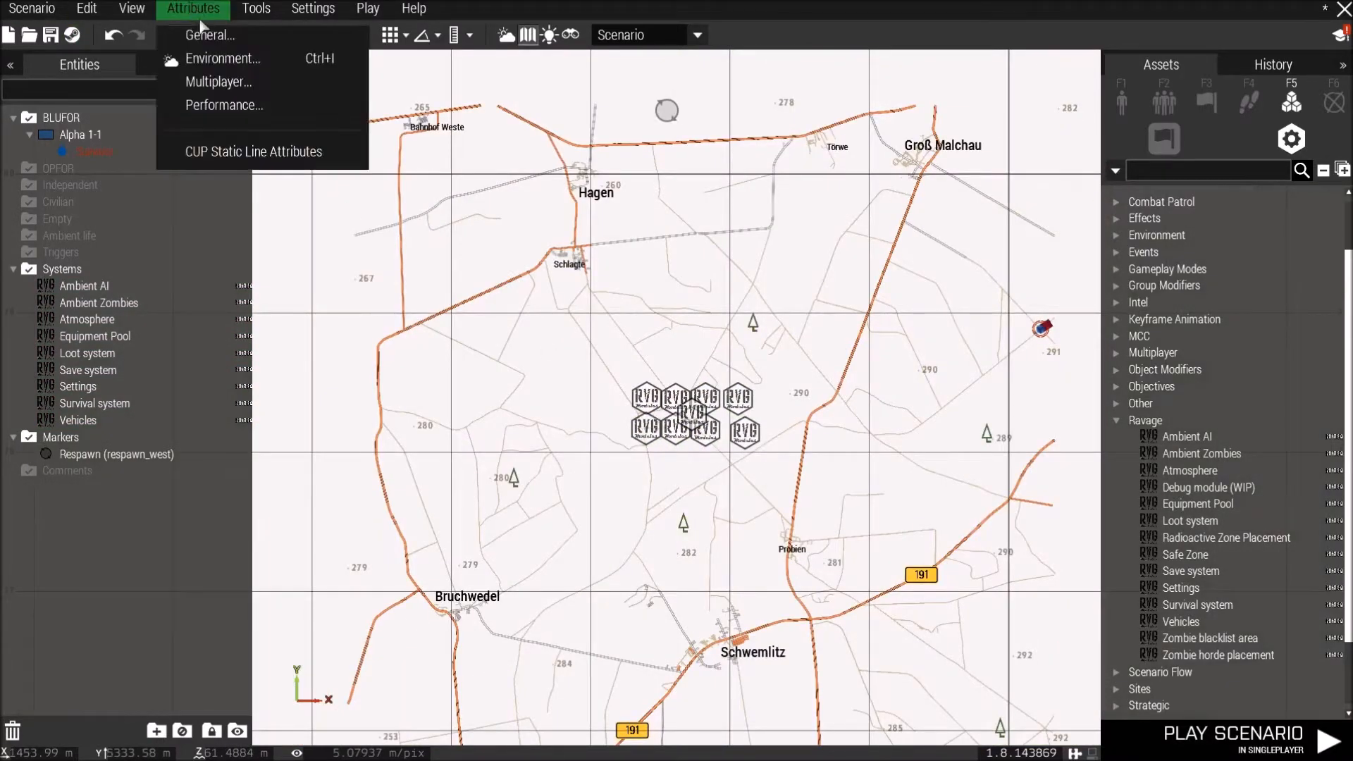
left_click(210, 34)
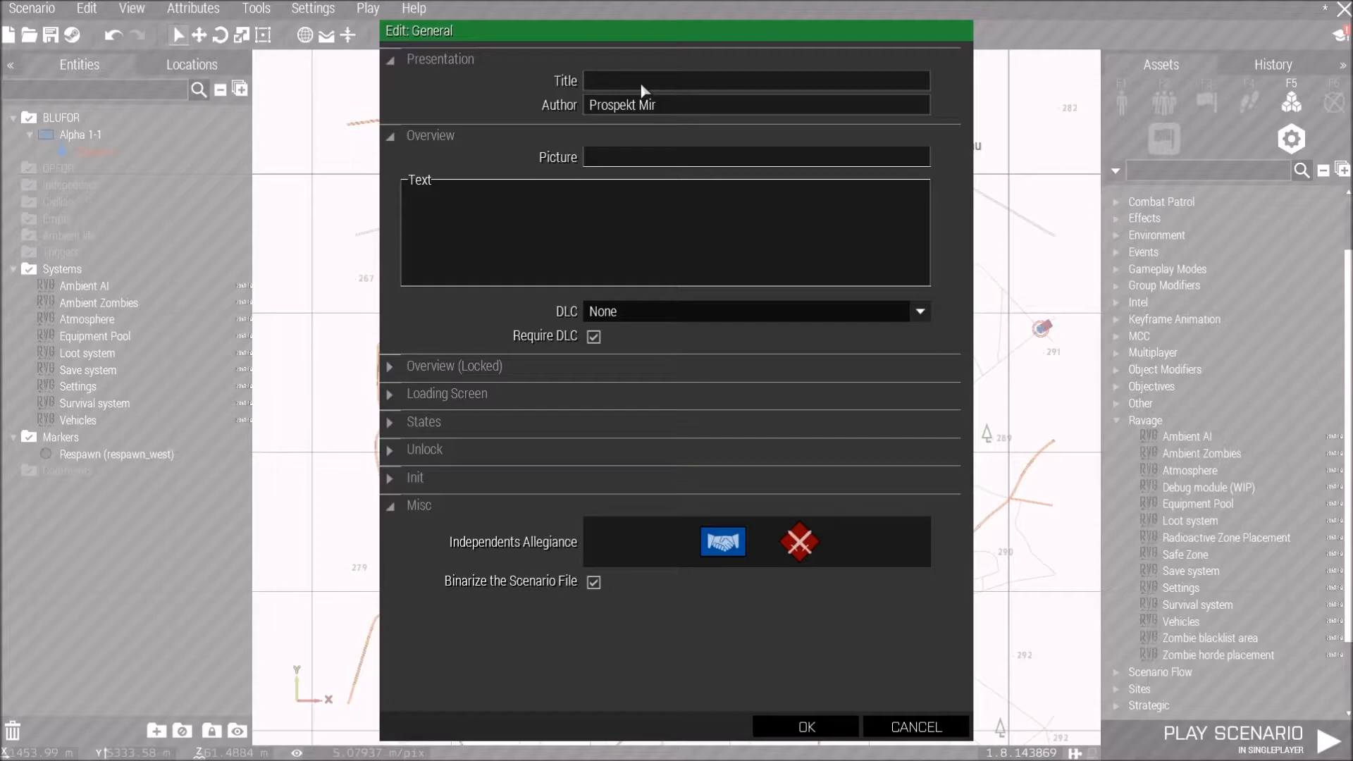
type("Ravage Schwemlitz April 4th 2018")
left_click(560, 206)
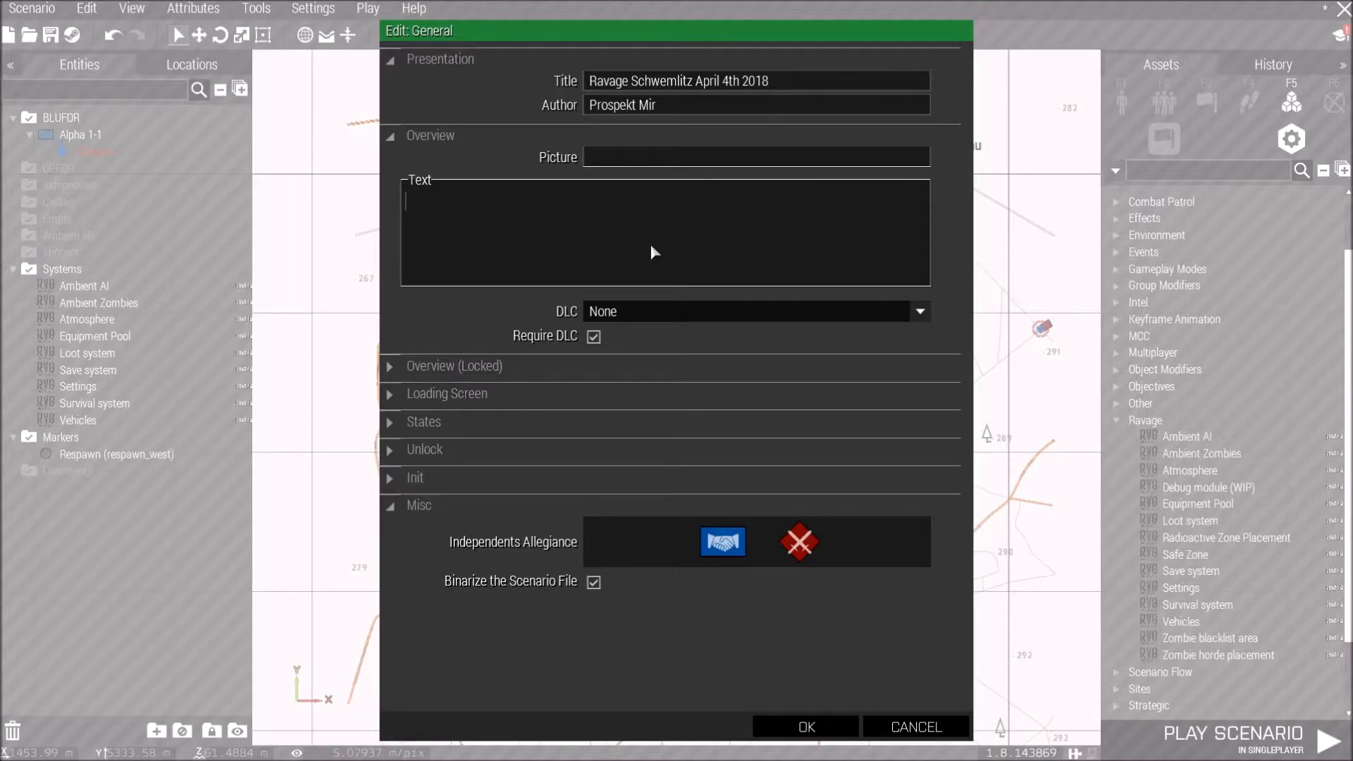
Paste the overview text "Survive the zombie apocalypse in the Schwemlitz countryside." and copy it into the Overview (Locked) text.
type("Survive the zombie apocalypse in the Schwemlitz countryside.")
left_click_drag(740, 201, 402, 203)
key("ctrl+c")
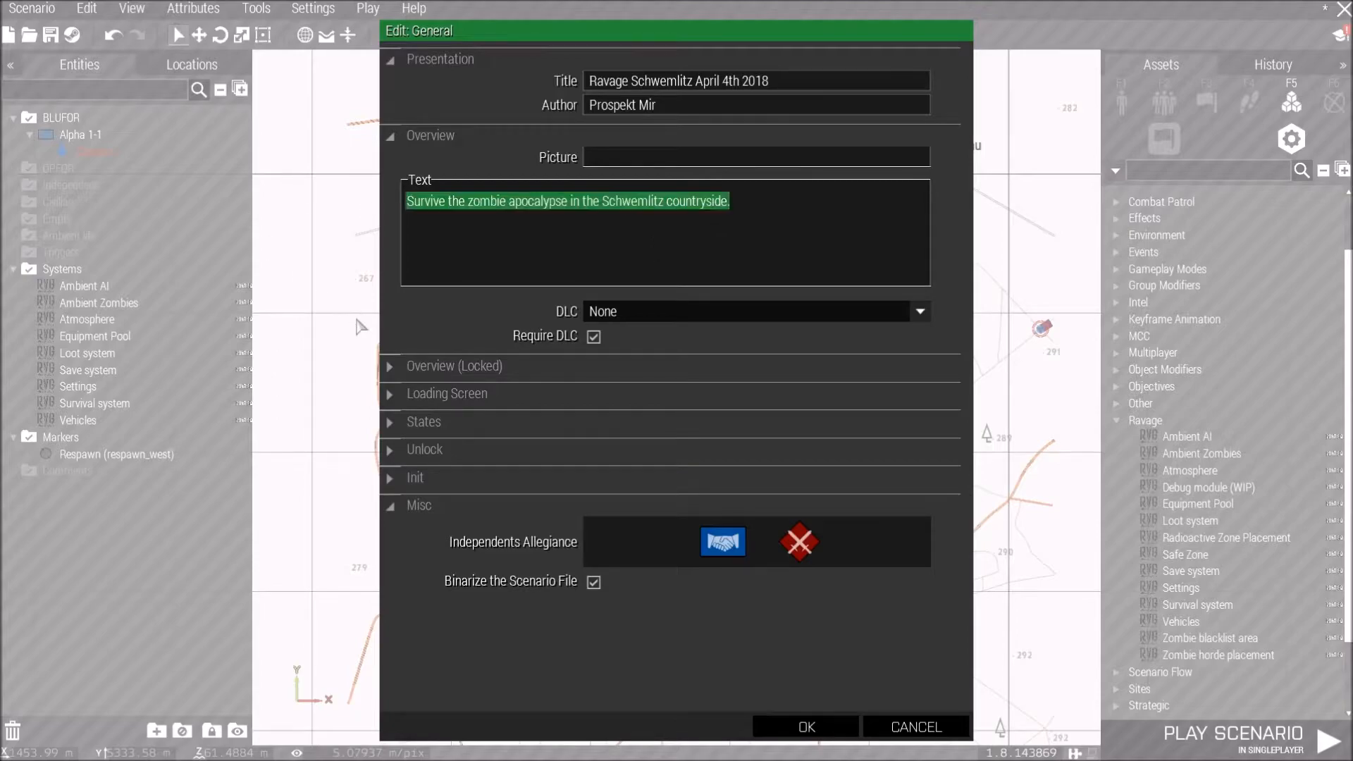
left_click(391, 372)
left_click(508, 460)
key("ctrl+v")
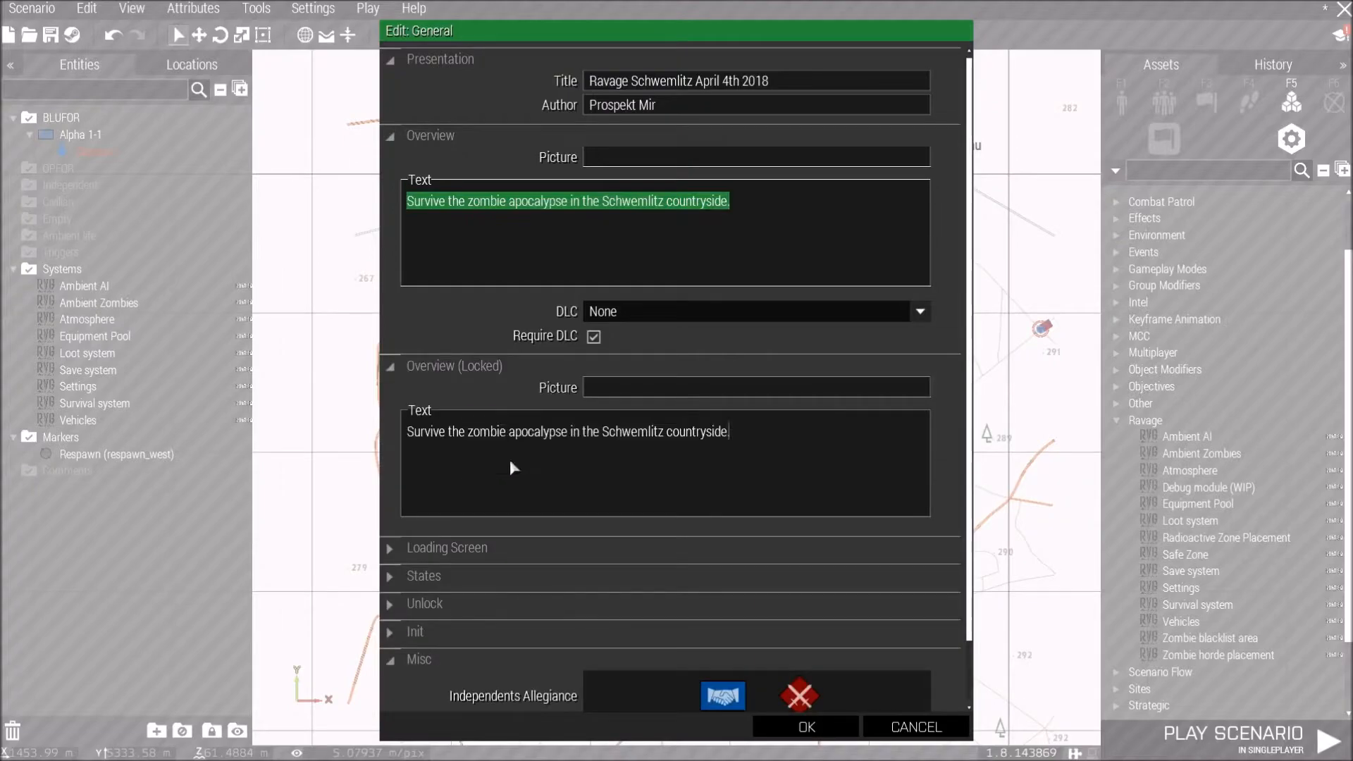
Expand the Loading Screen section and paste the same overview text into its text field.
scroll(451, 493, "down", 1)
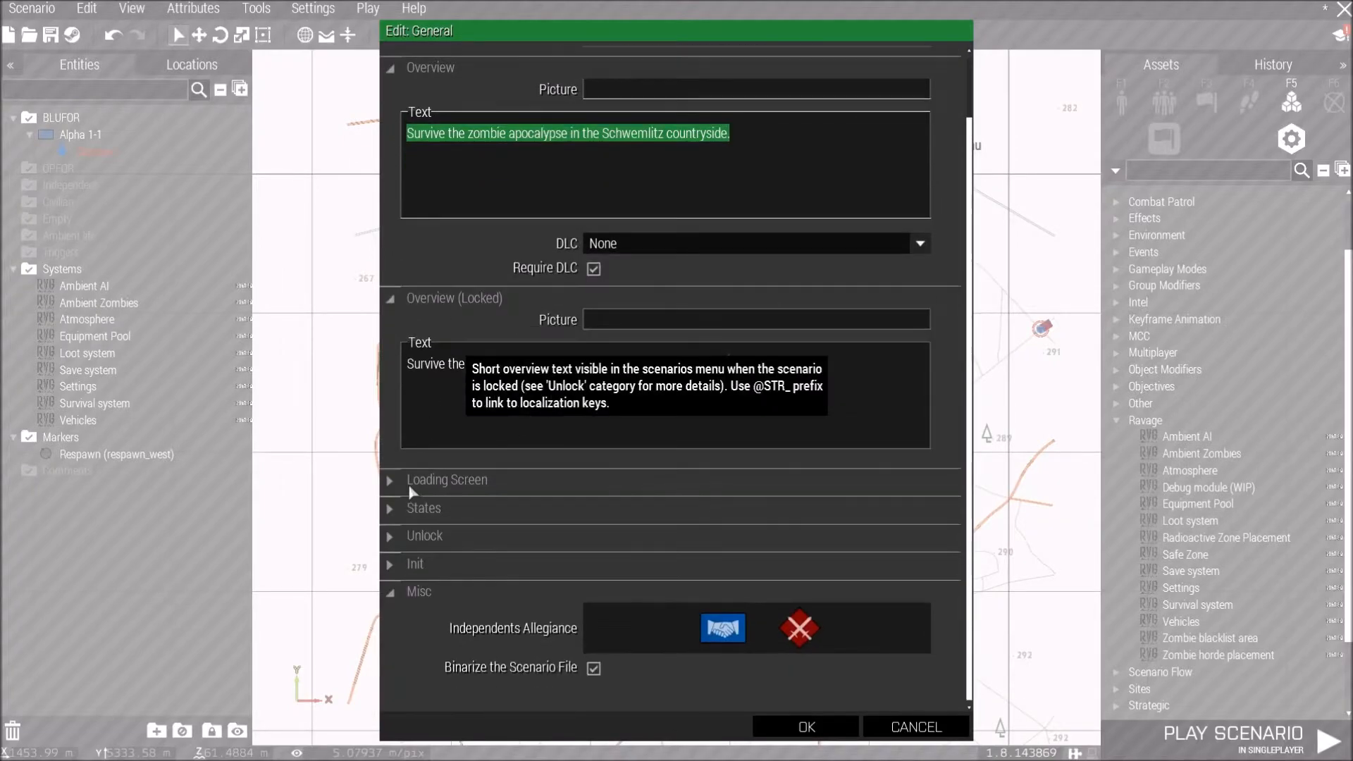
left_click(391, 480)
left_click(518, 547)
key("ctrl+v")
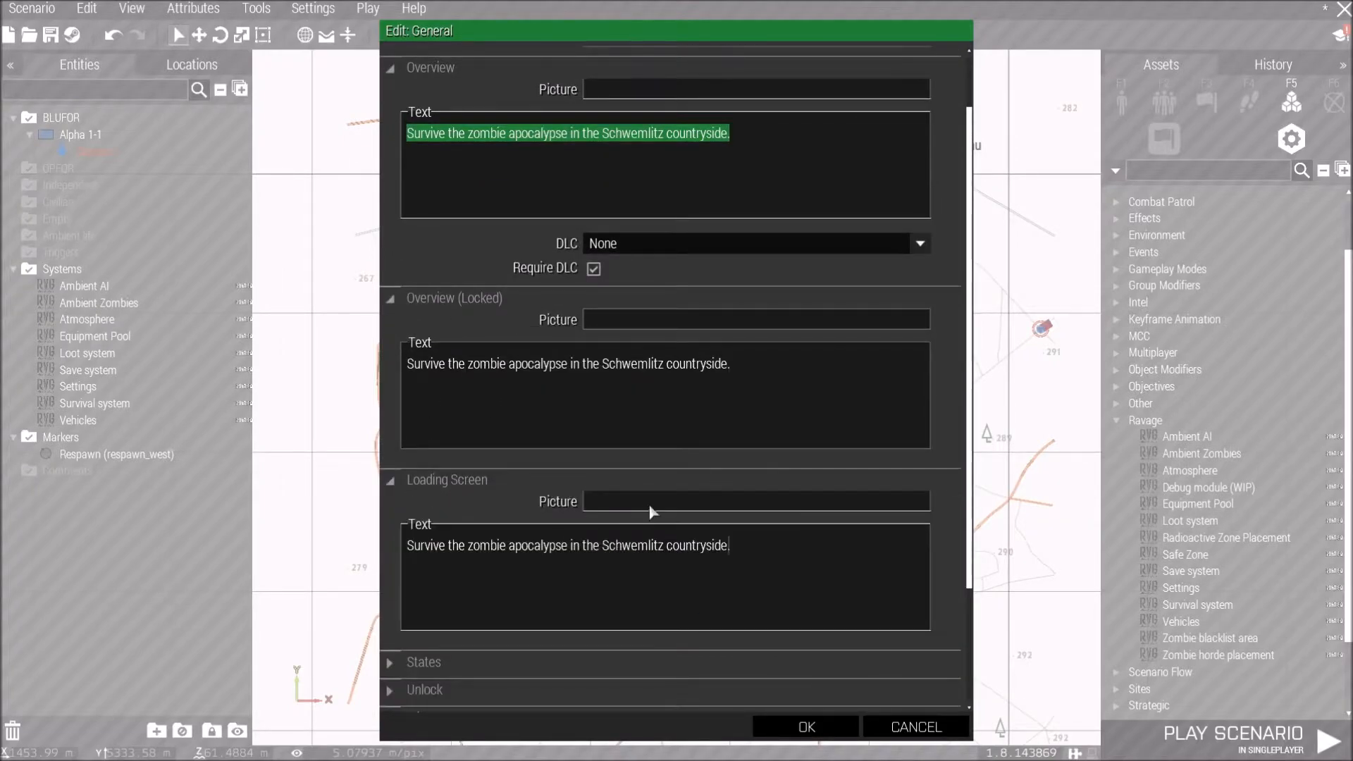
Review the States section options, then confirm the General scenario attributes.
scroll(505, 458, "down", 2)
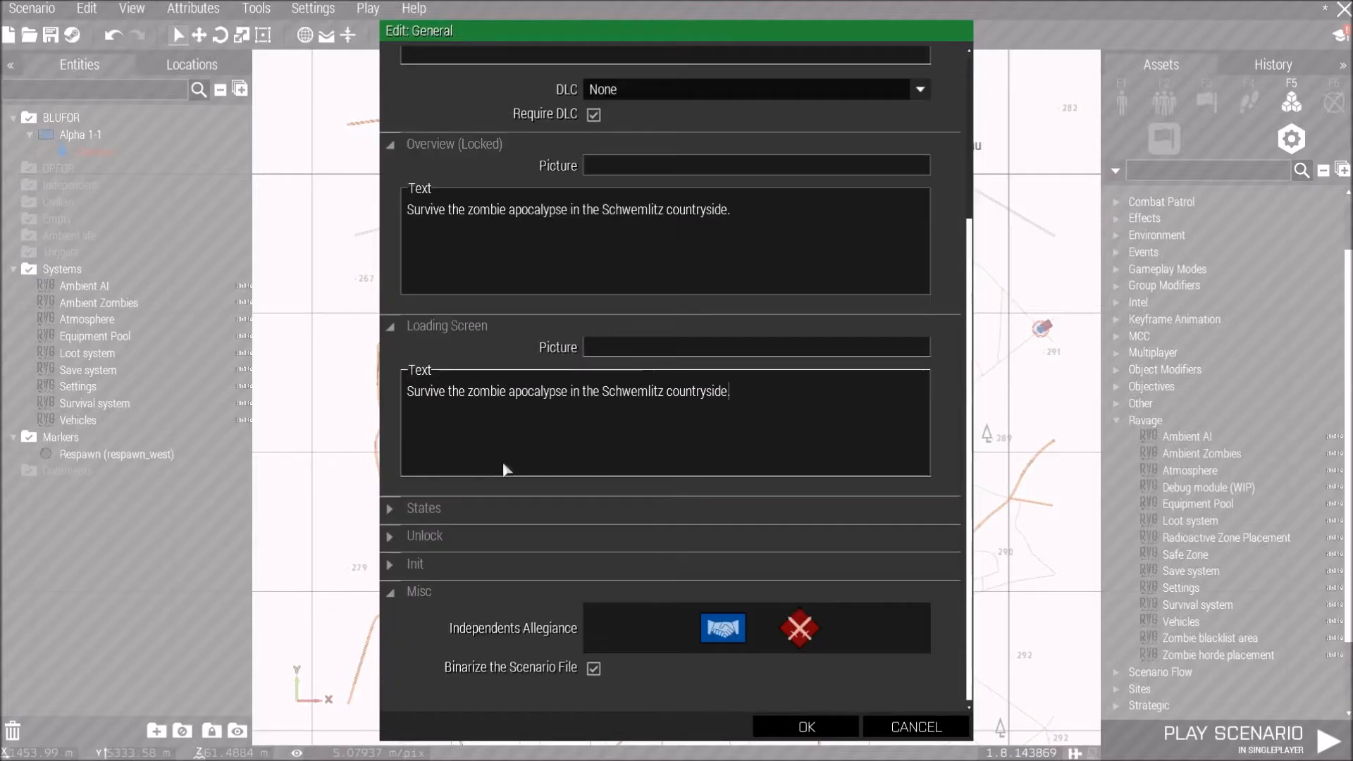
left_click(390, 509)
scroll(419, 506, "down", 2)
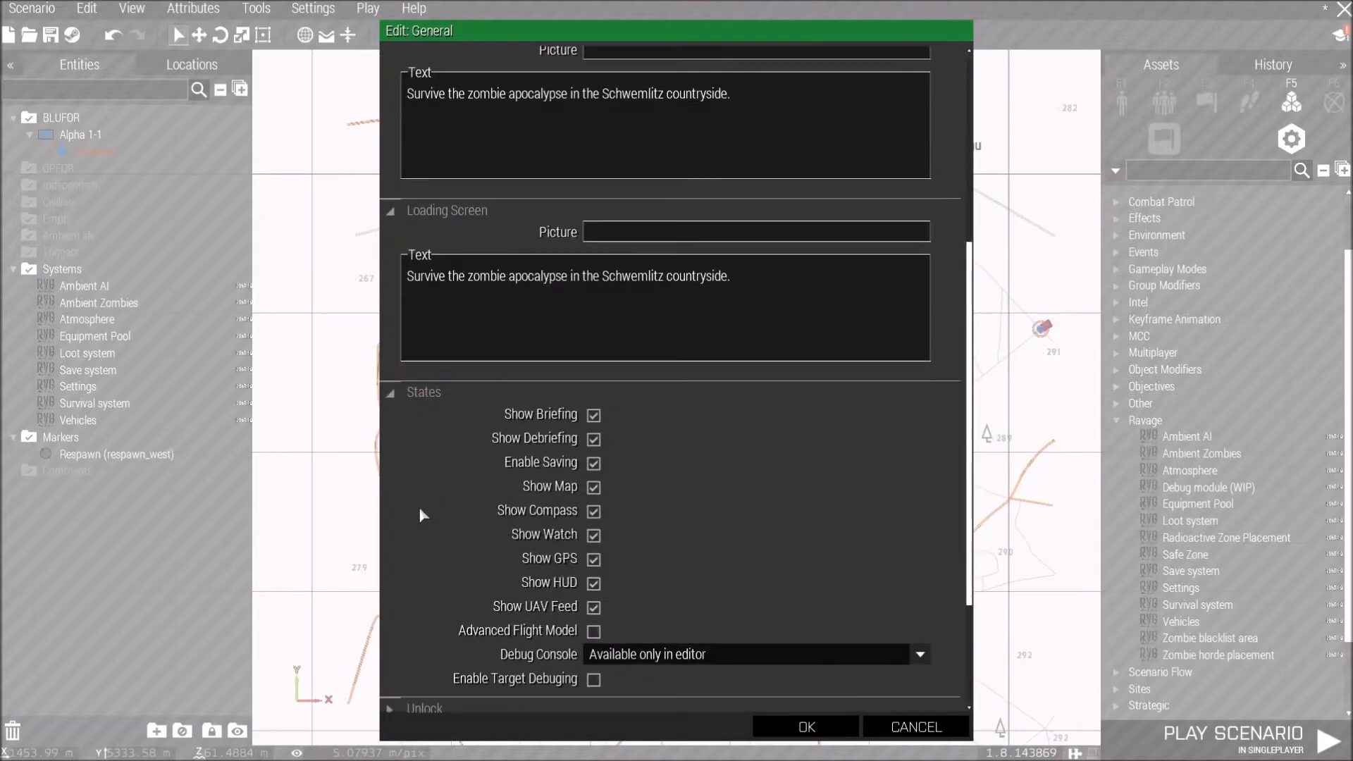
left_click(389, 393)
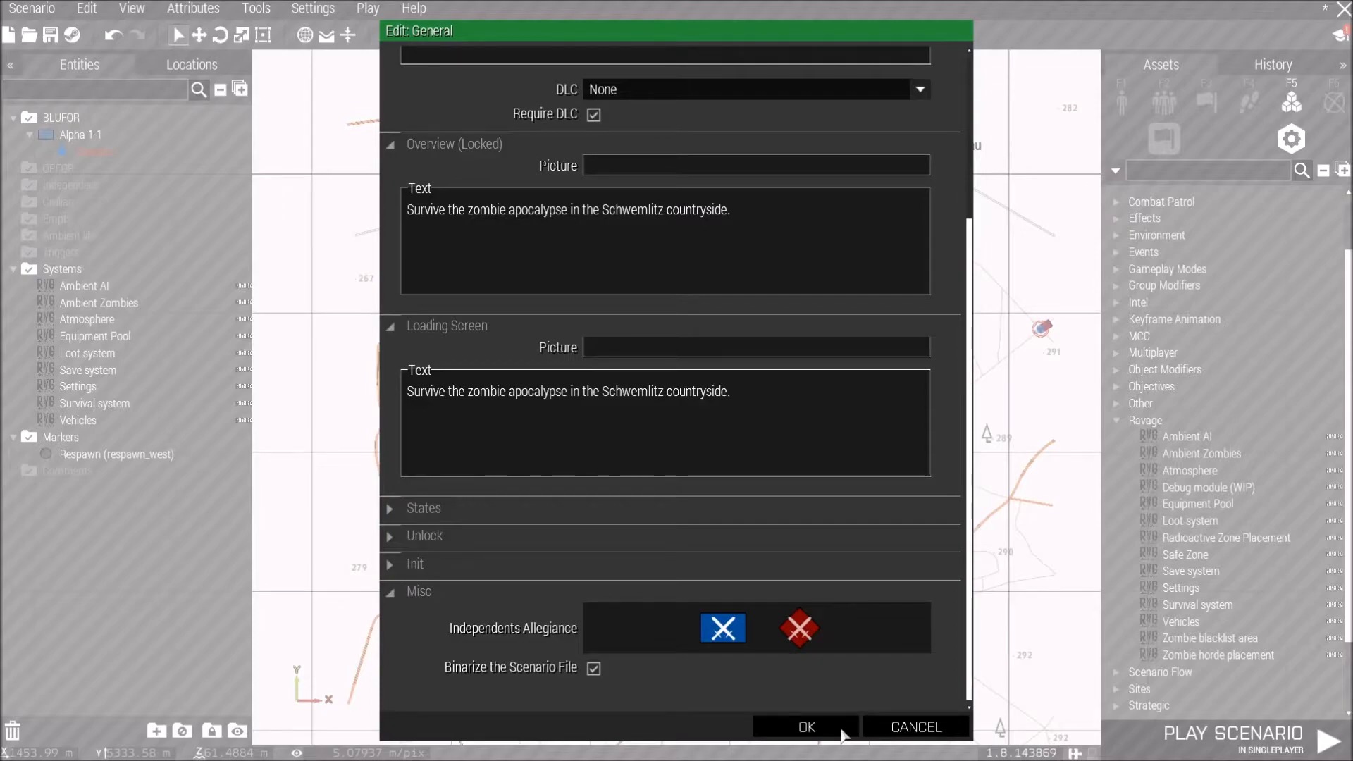
scroll(712, 416, "up", 5)
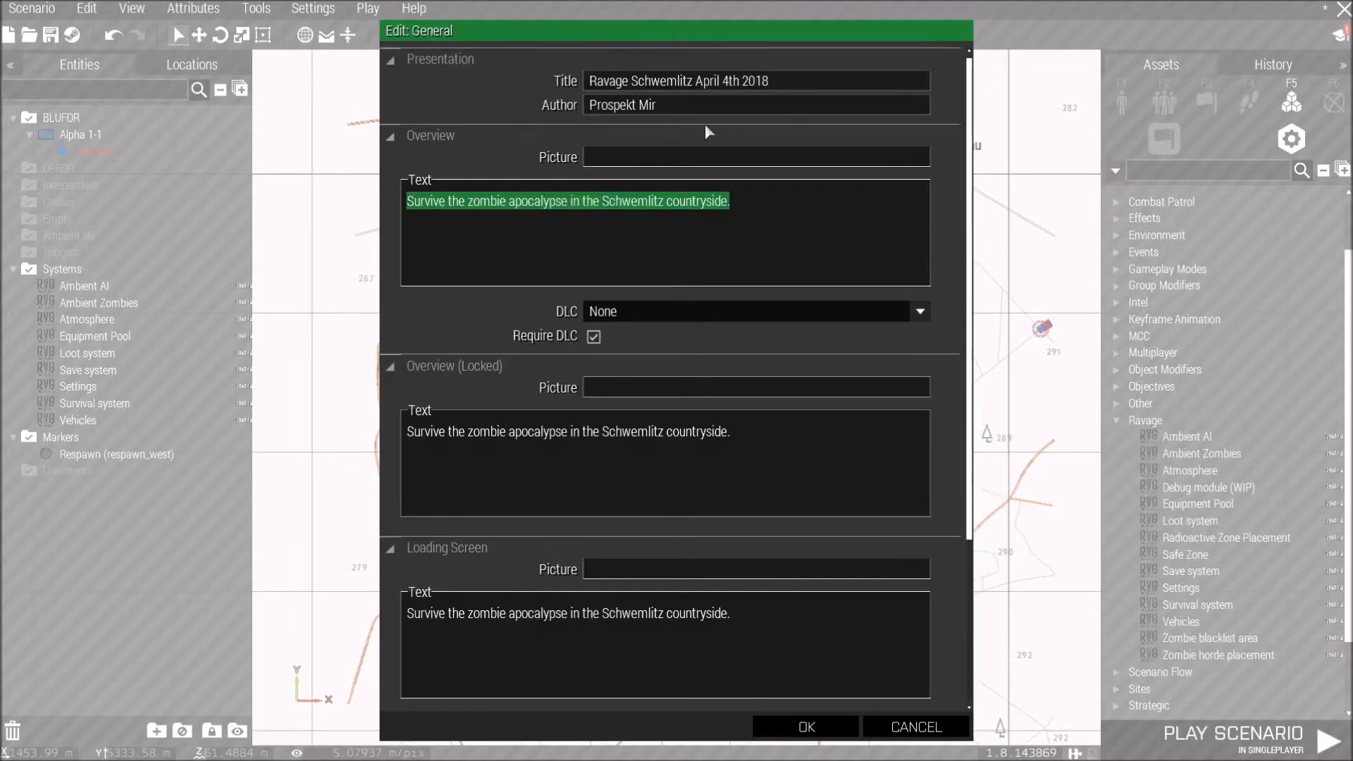
left_click(735, 131)
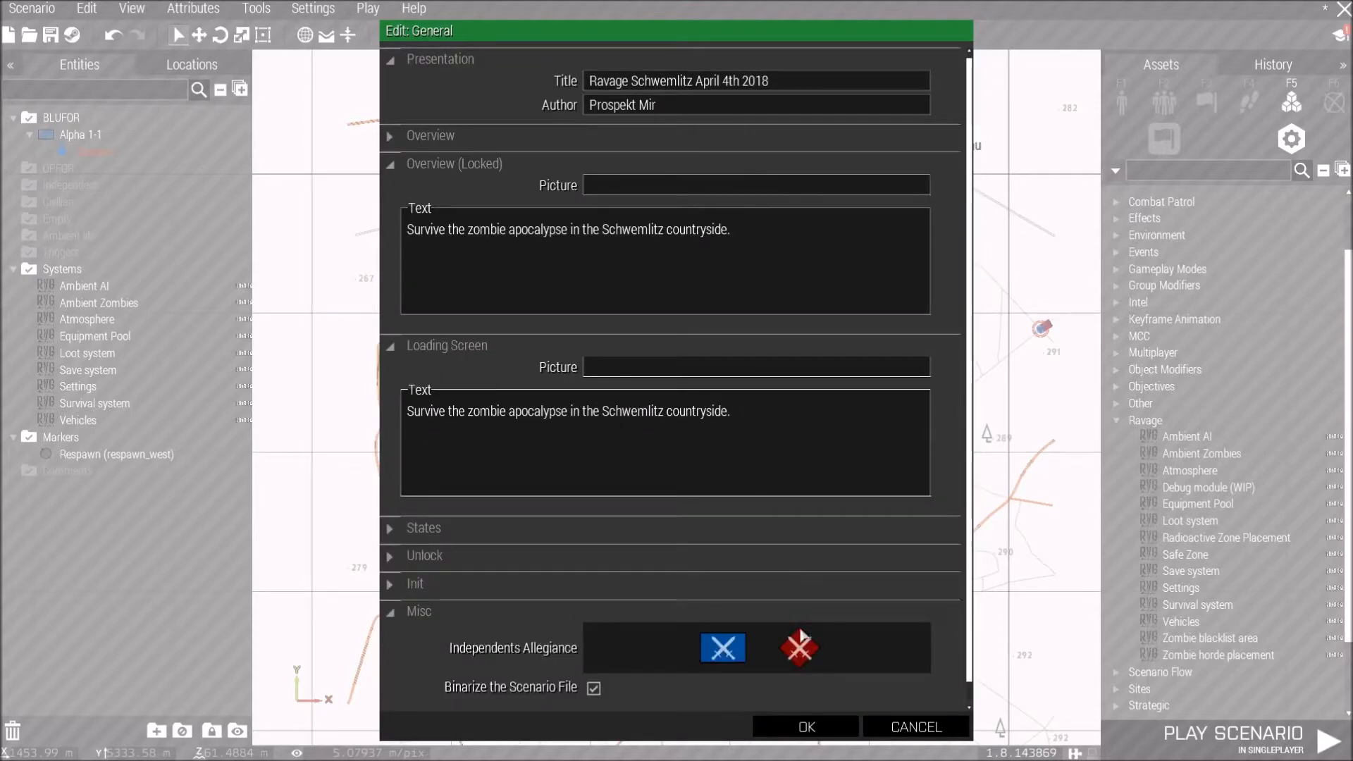
left_click(391, 140)
left_click(801, 732)
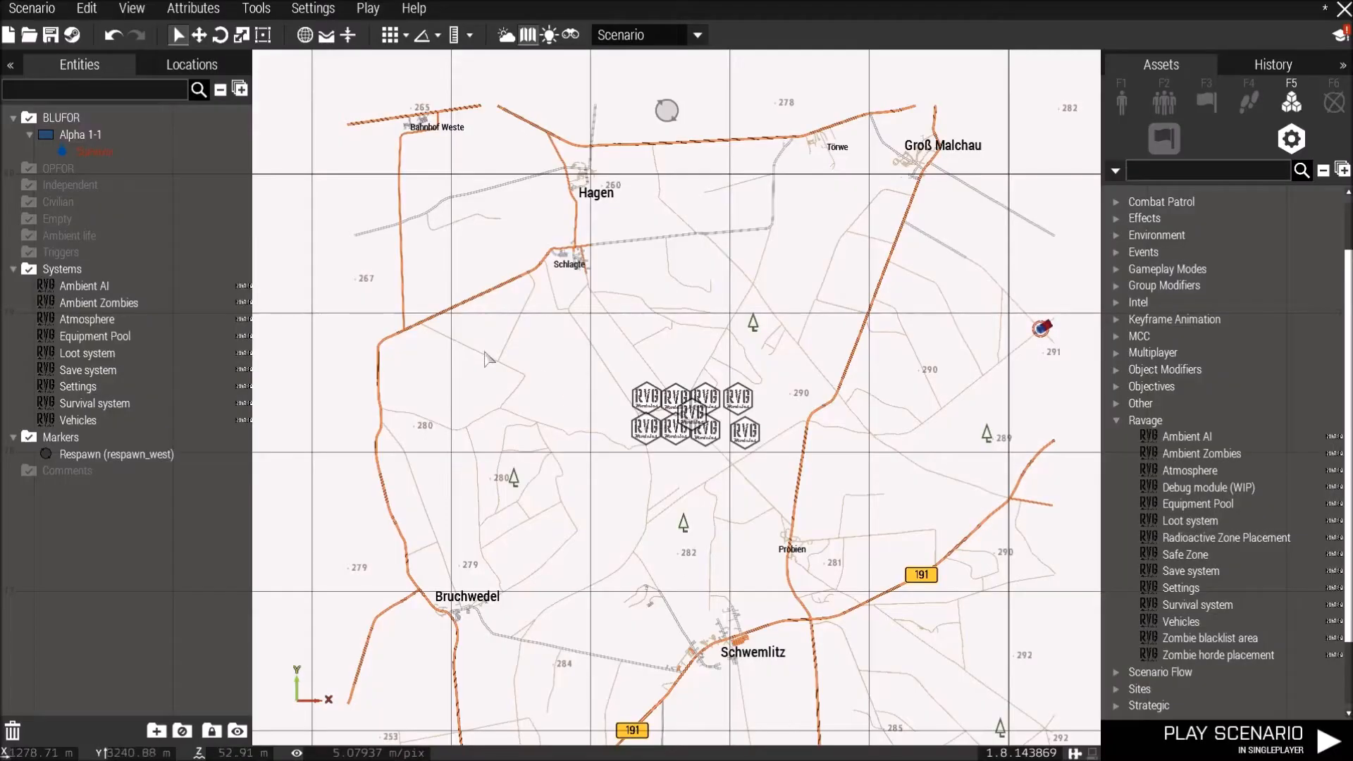
Save the scenario as Ravage_Schwemlitz_April4th2018_v1.
left_click(30, 9)
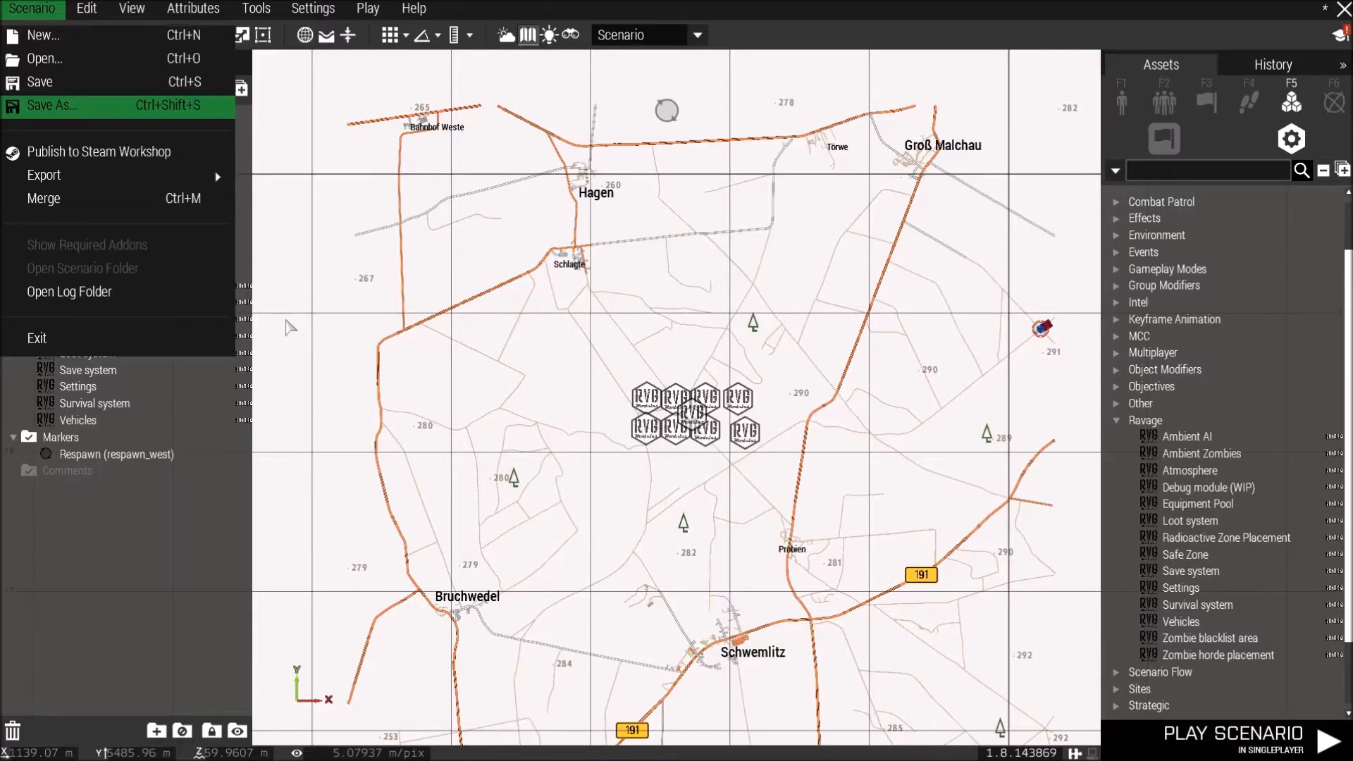
key("Return")
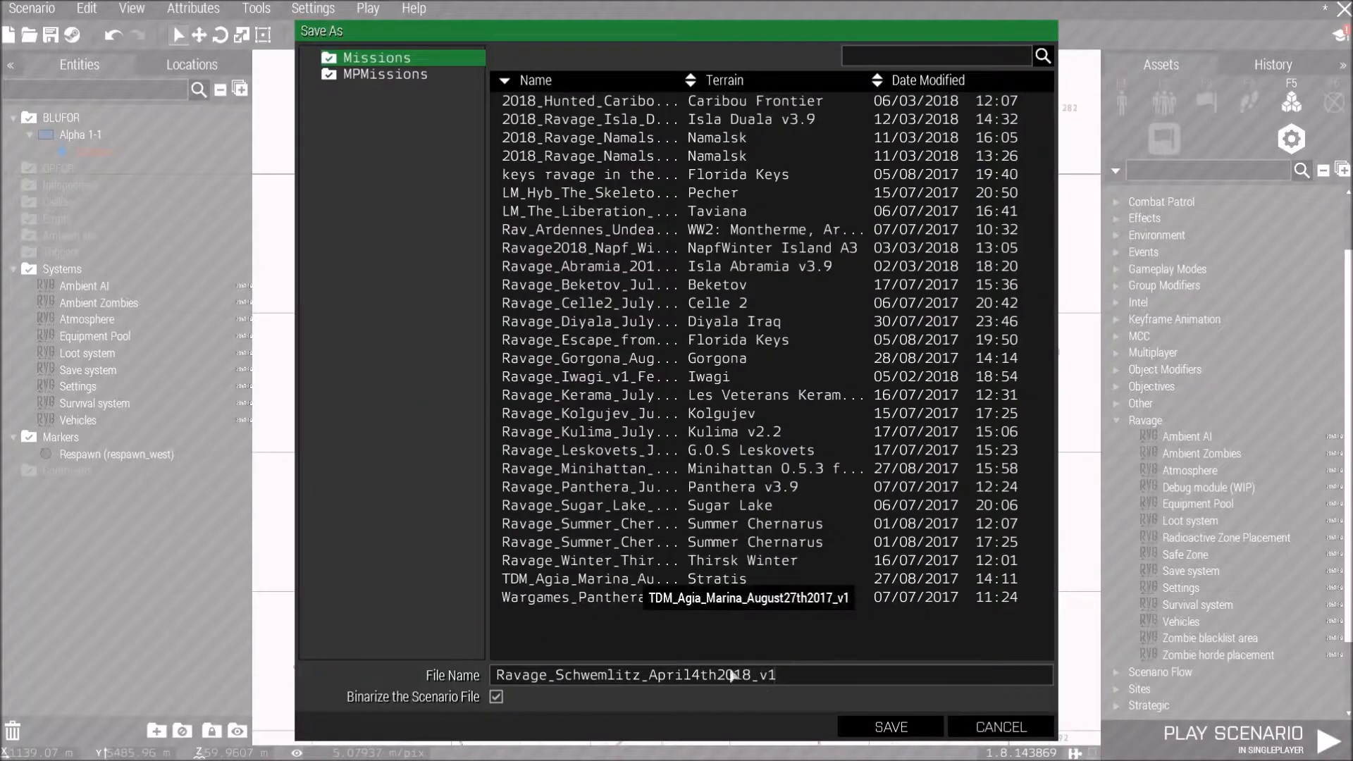
left_click(889, 726)
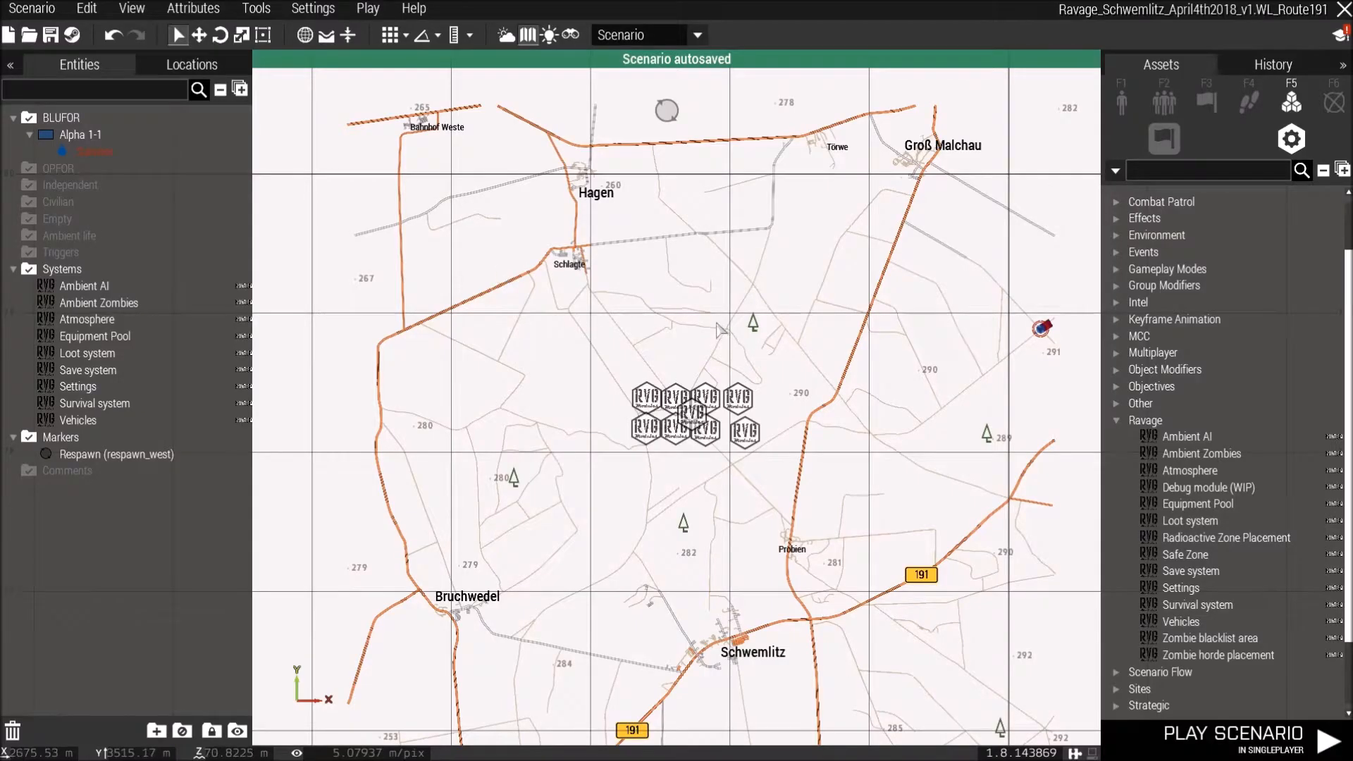
Zoom in on the player unit on the map and open its loadout in the arsenal.
right_click_drag(689, 318, 718, 315)
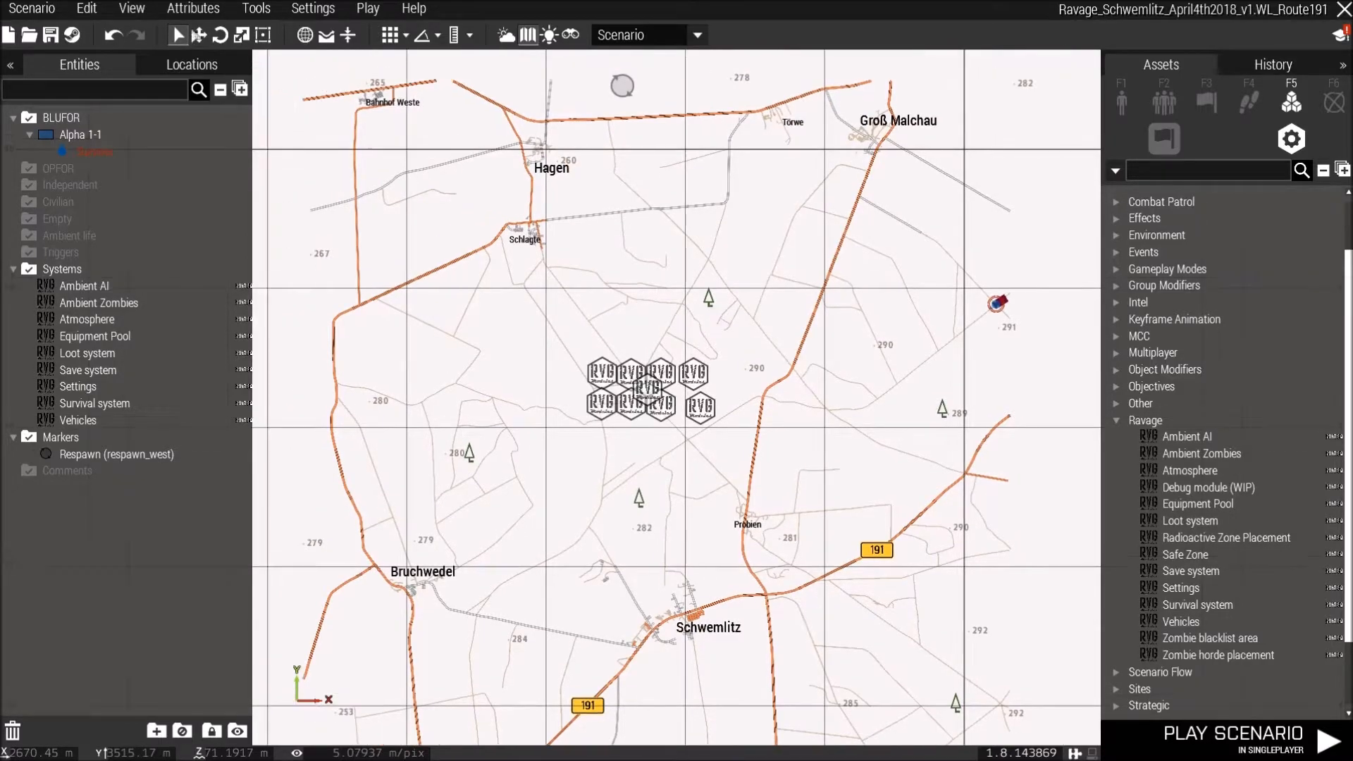
scroll(944, 354, "up", 3)
right_click_drag(944, 354, 733, 321)
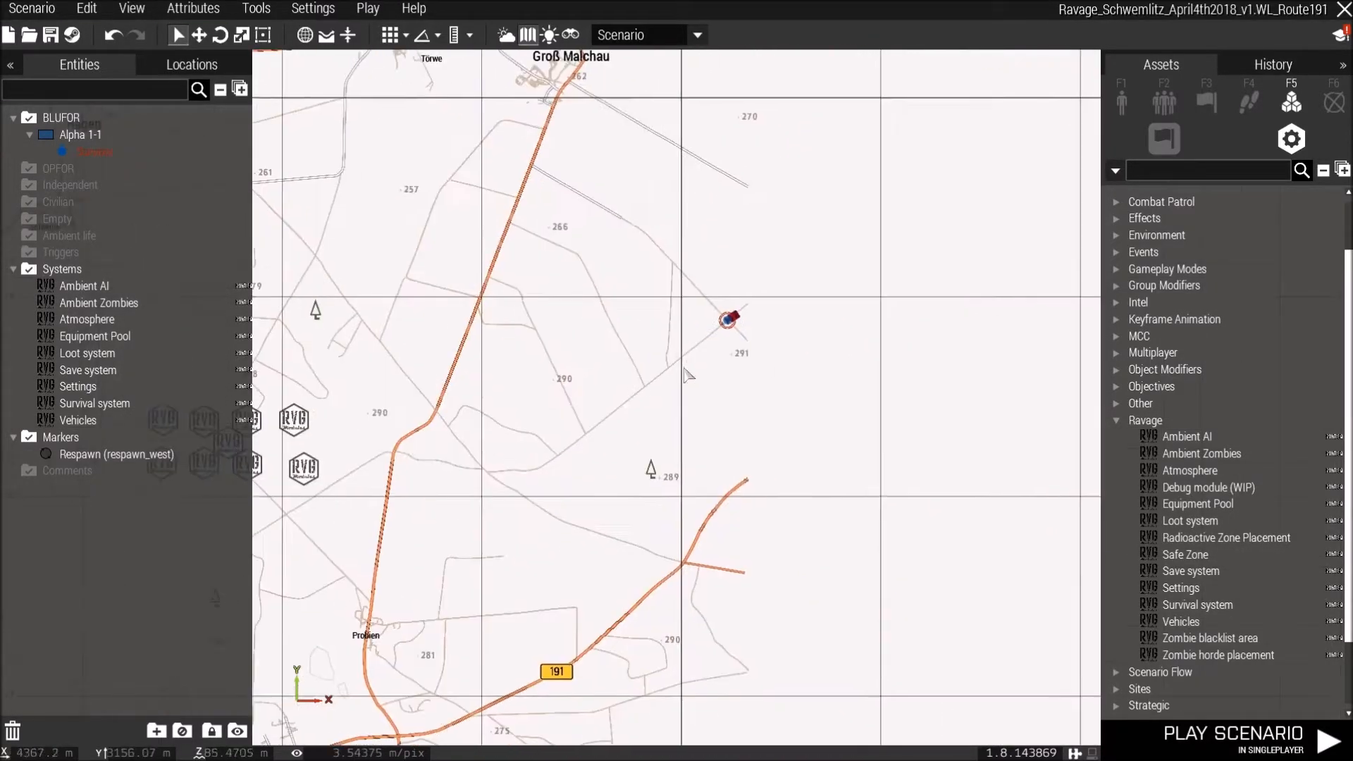
scroll(747, 310, "up", 4)
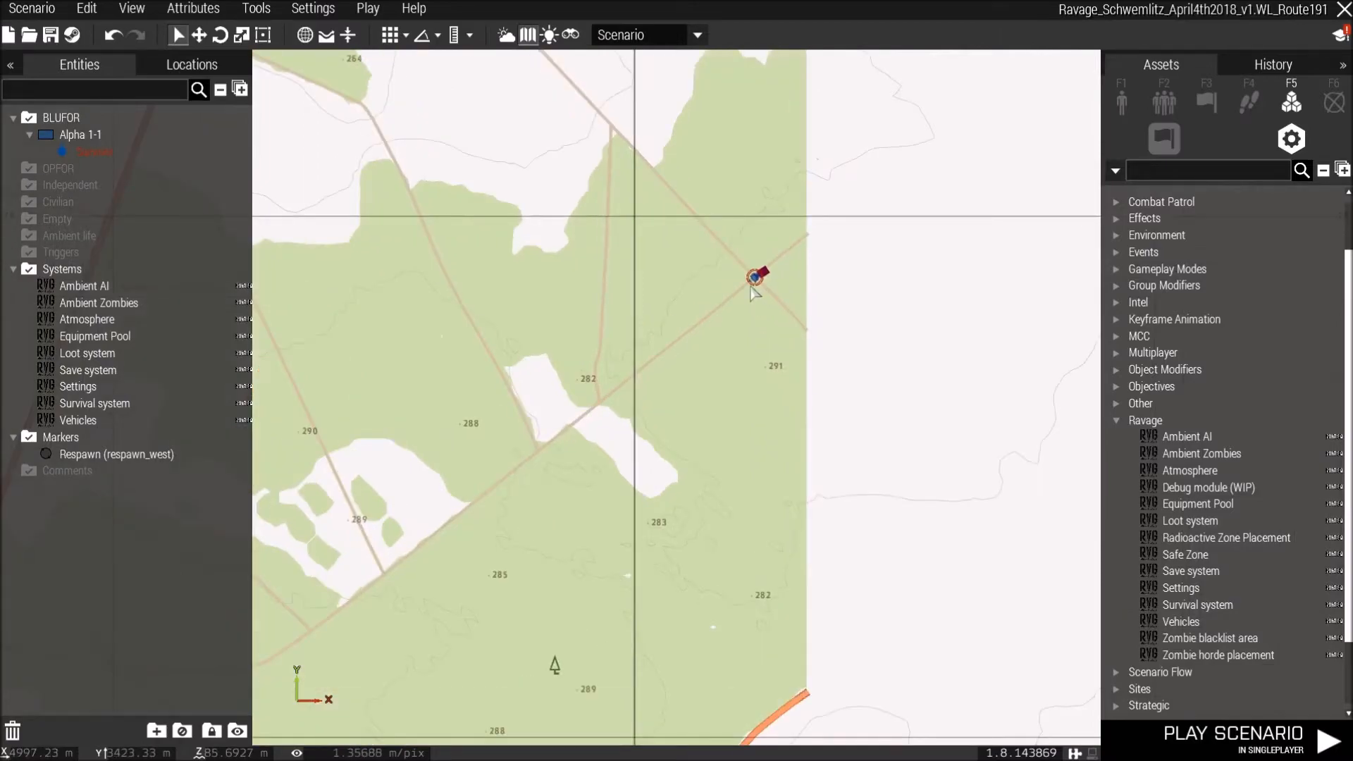
scroll(752, 291, "up", 3)
right_click(753, 283)
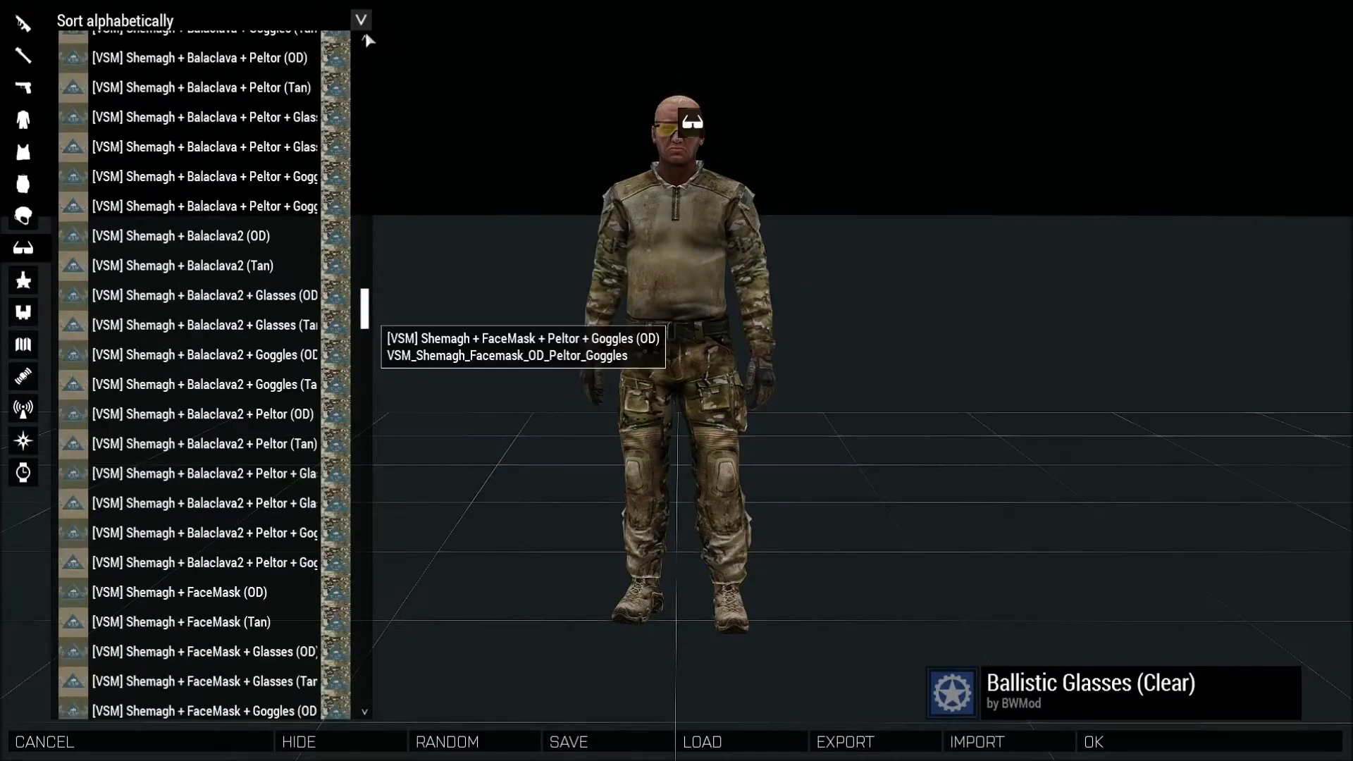
Switch the arsenal item lists to sort by mod while looking through the equipment categories.
left_click(136, 20)
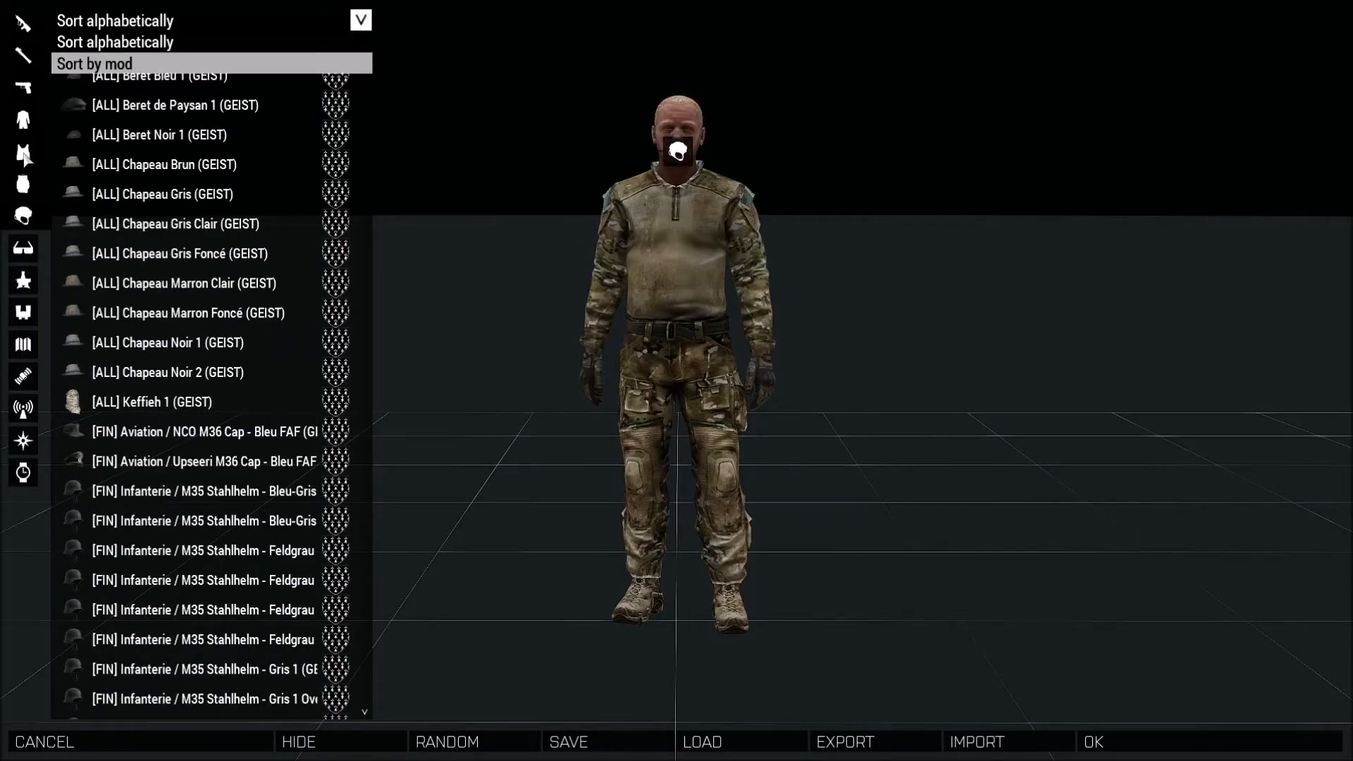
left_click(22, 182)
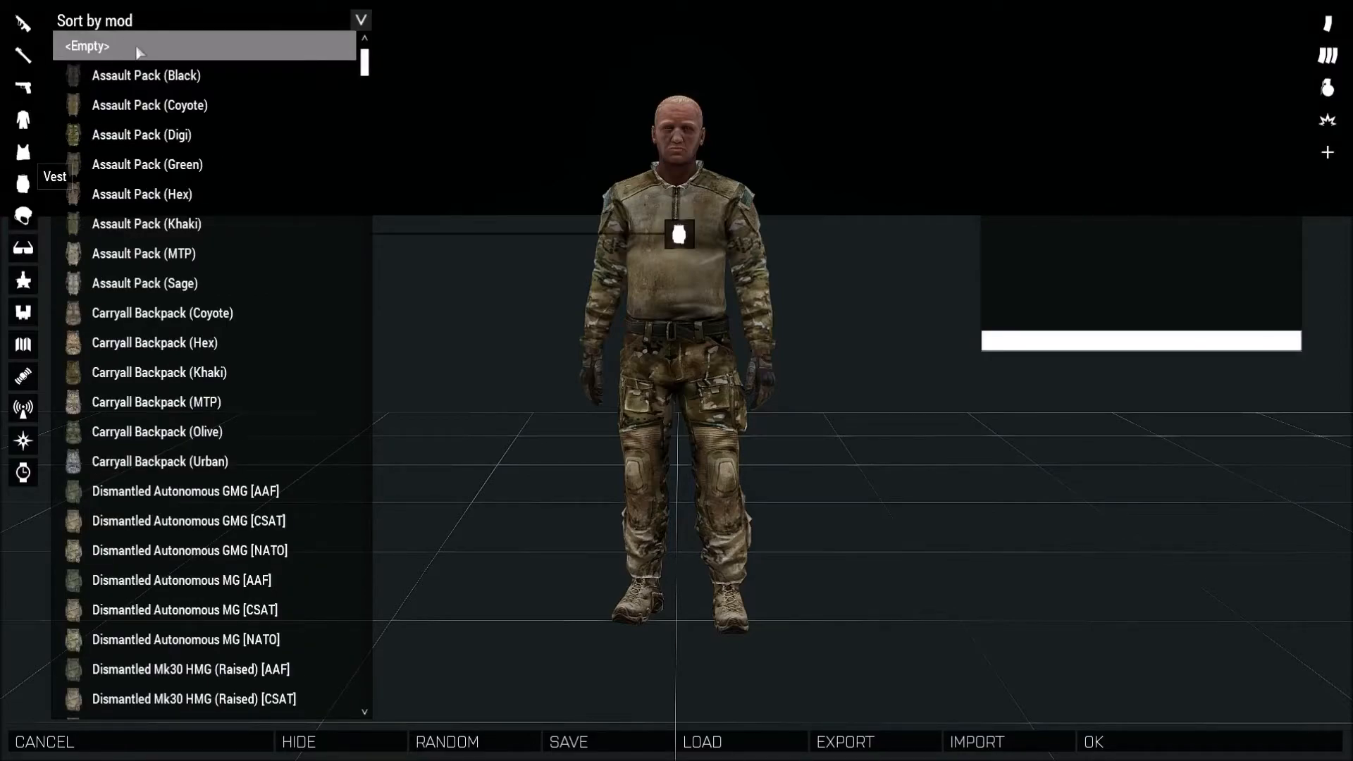
left_click(22, 119)
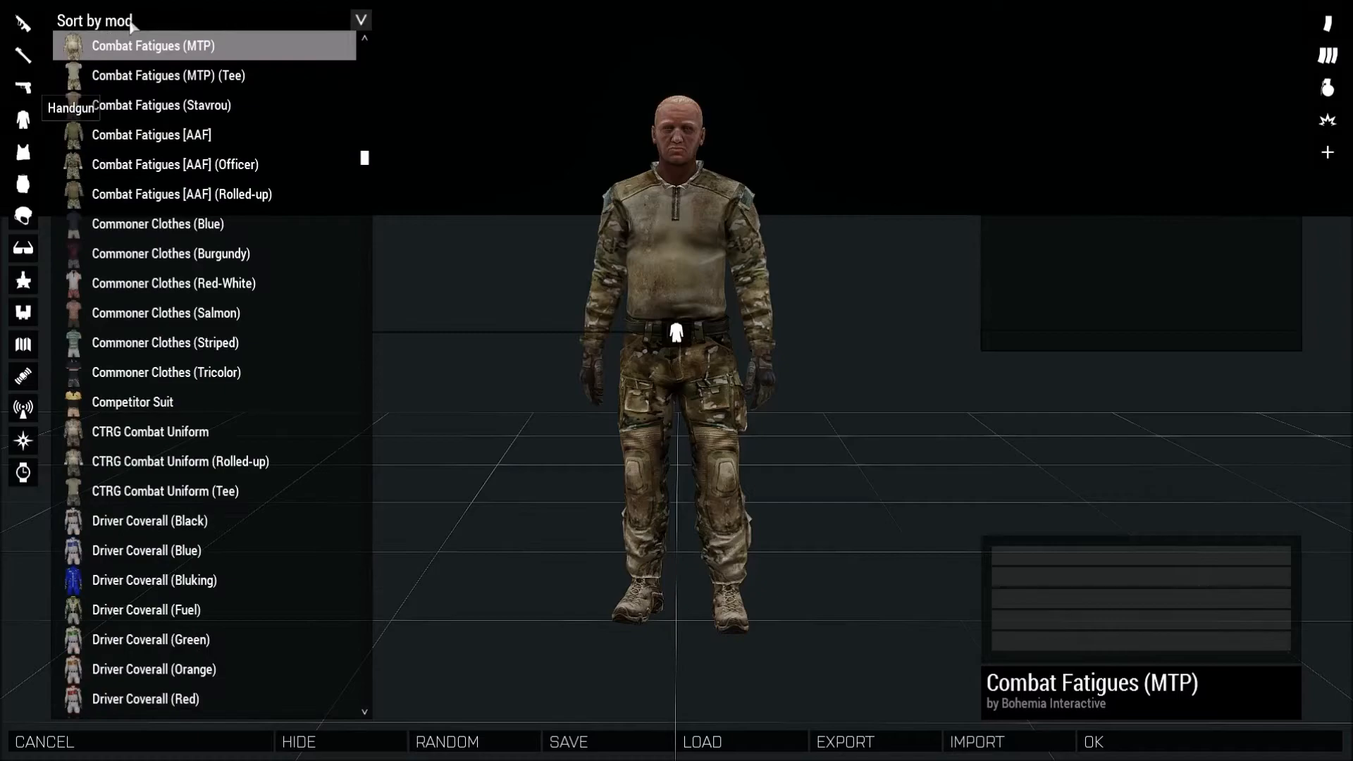
left_click(24, 88)
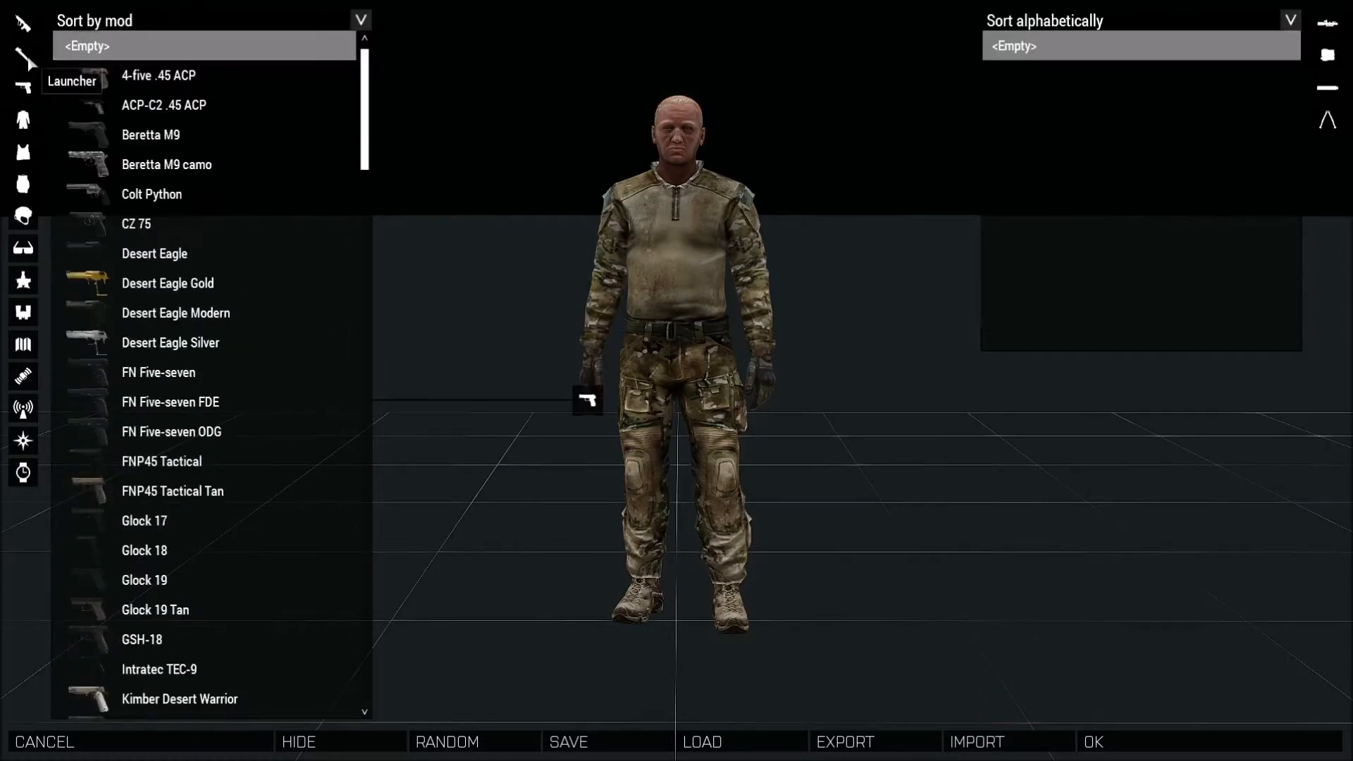
left_click(27, 59)
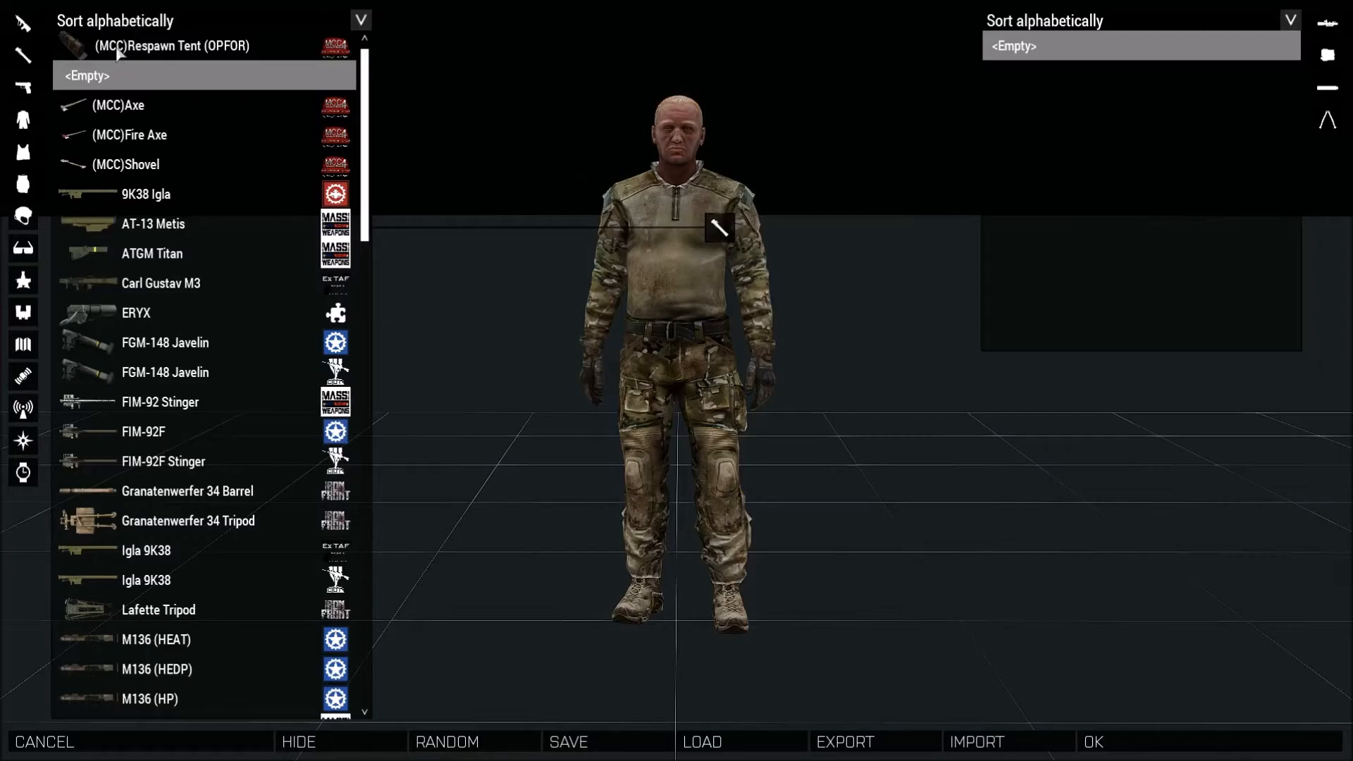
left_click(115, 20)
left_click(105, 60)
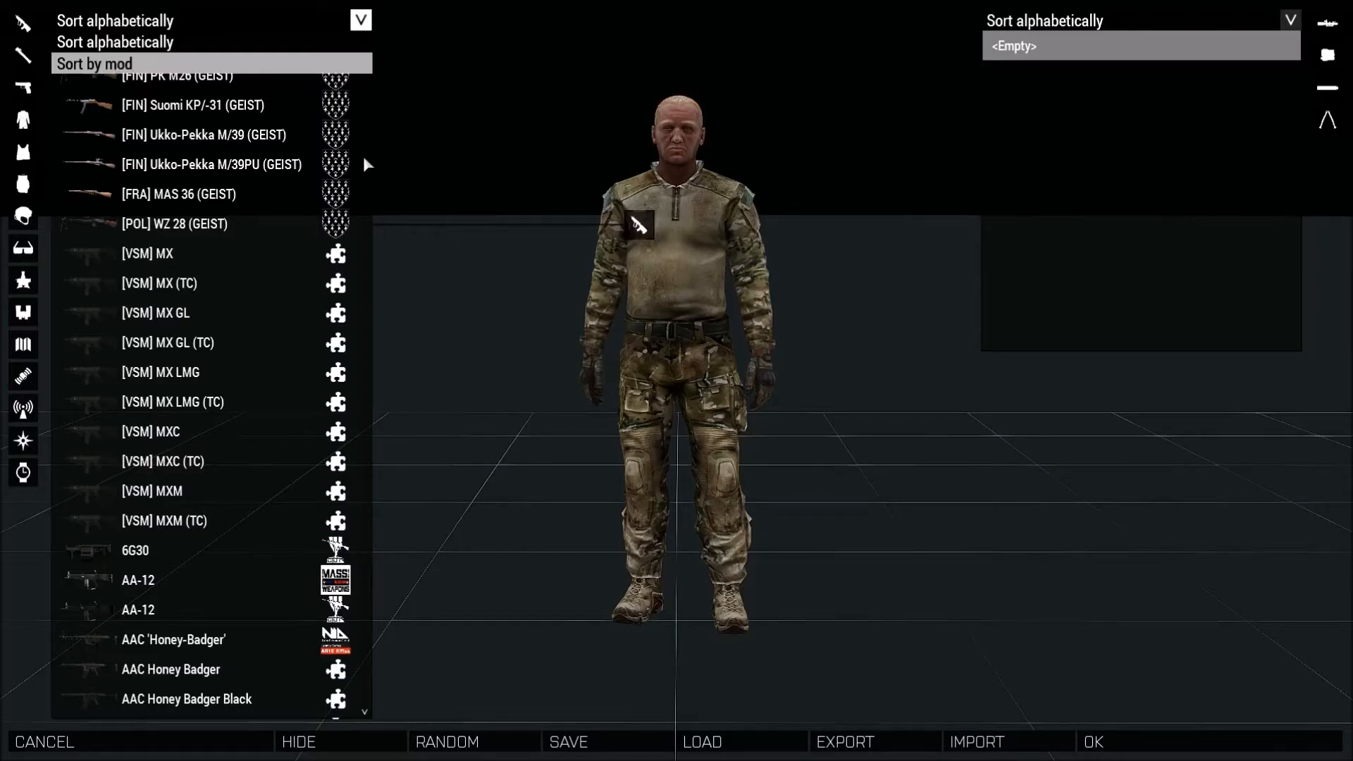
Browse the uniform list, previewing several uniforms on the character.
scroll(366, 163, "down", 5)
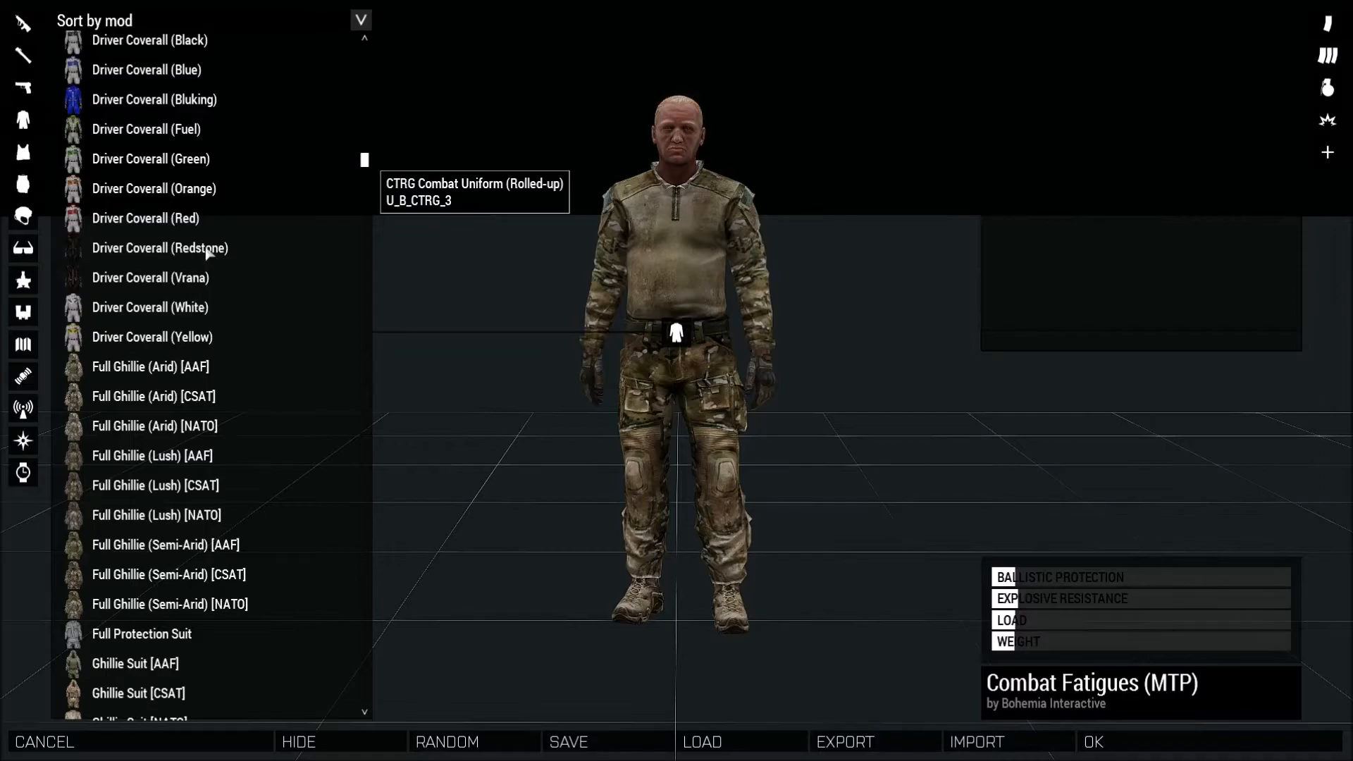
scroll(187, 310, "down", 5)
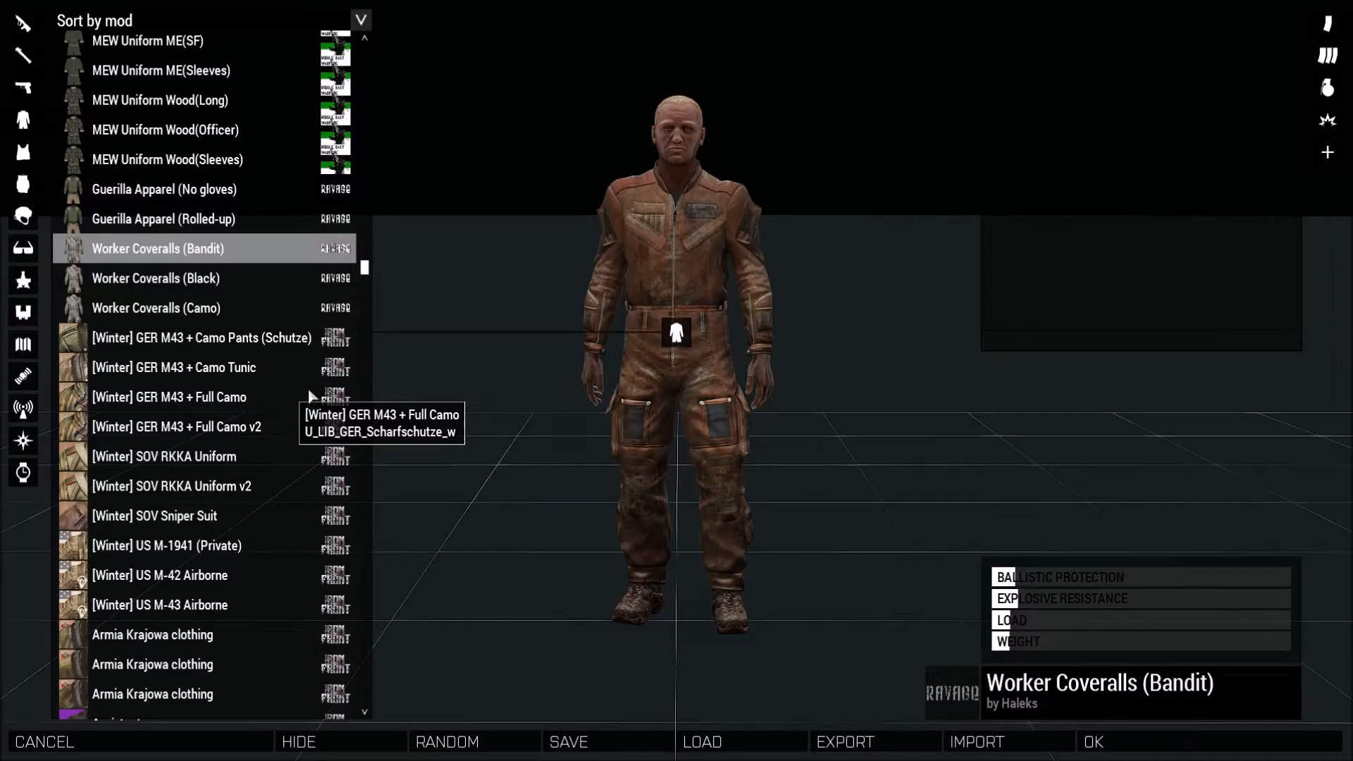
left_click_drag(361, 274, 367, 300)
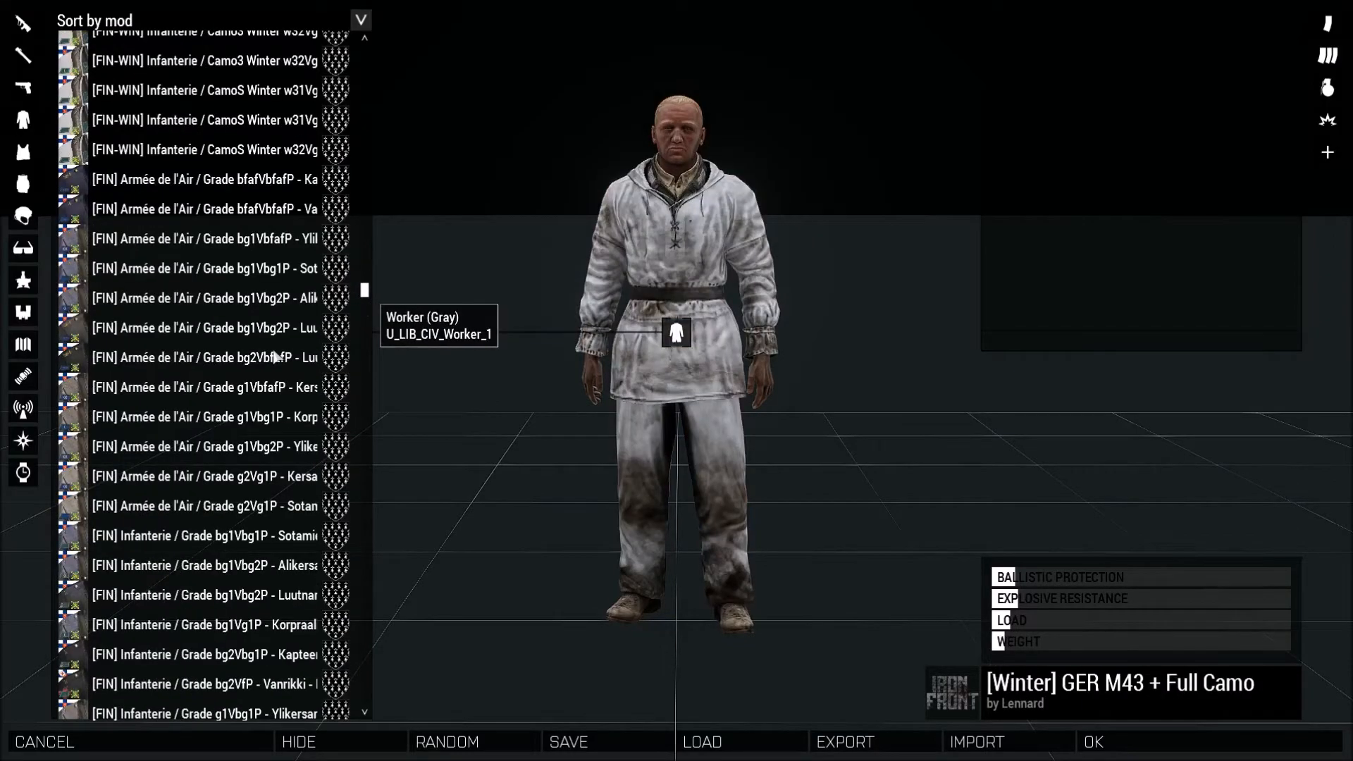
left_click(244, 514)
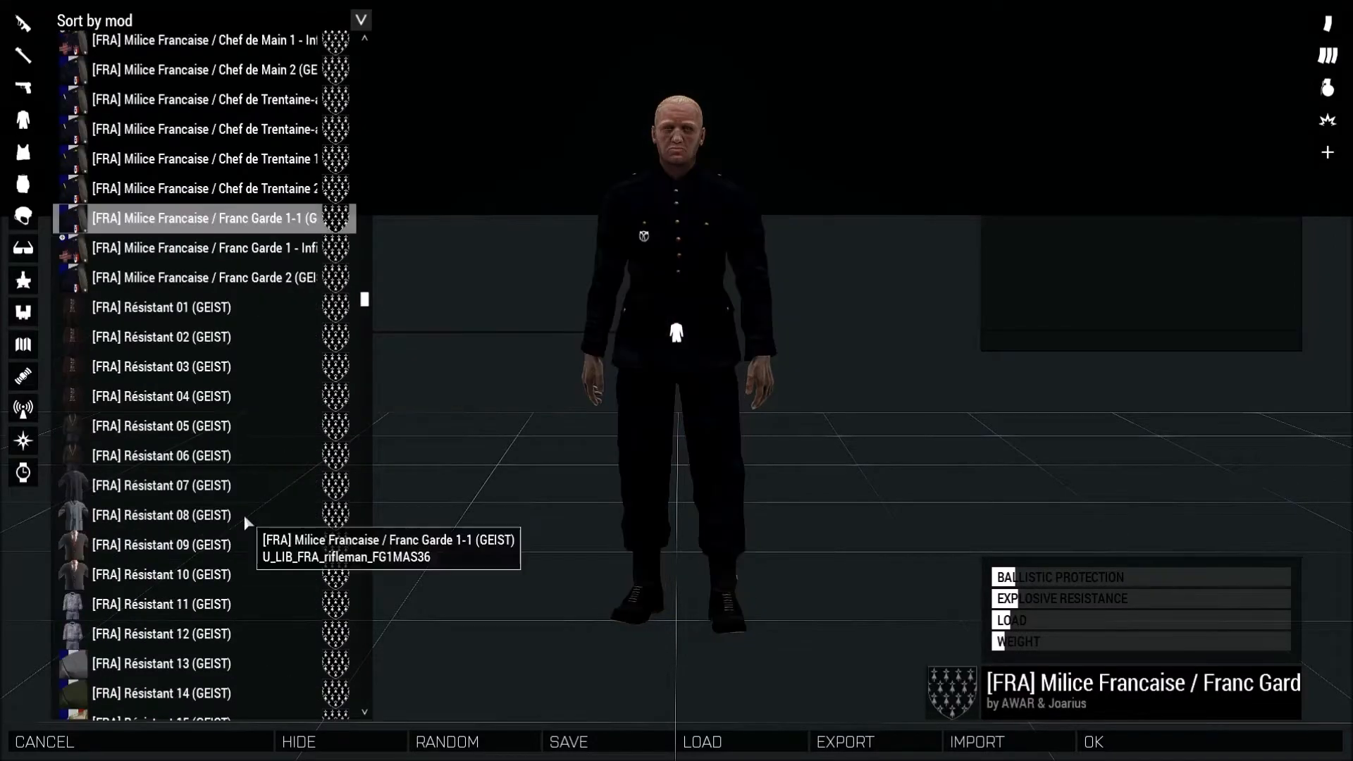
left_click_drag(365, 300, 366, 523)
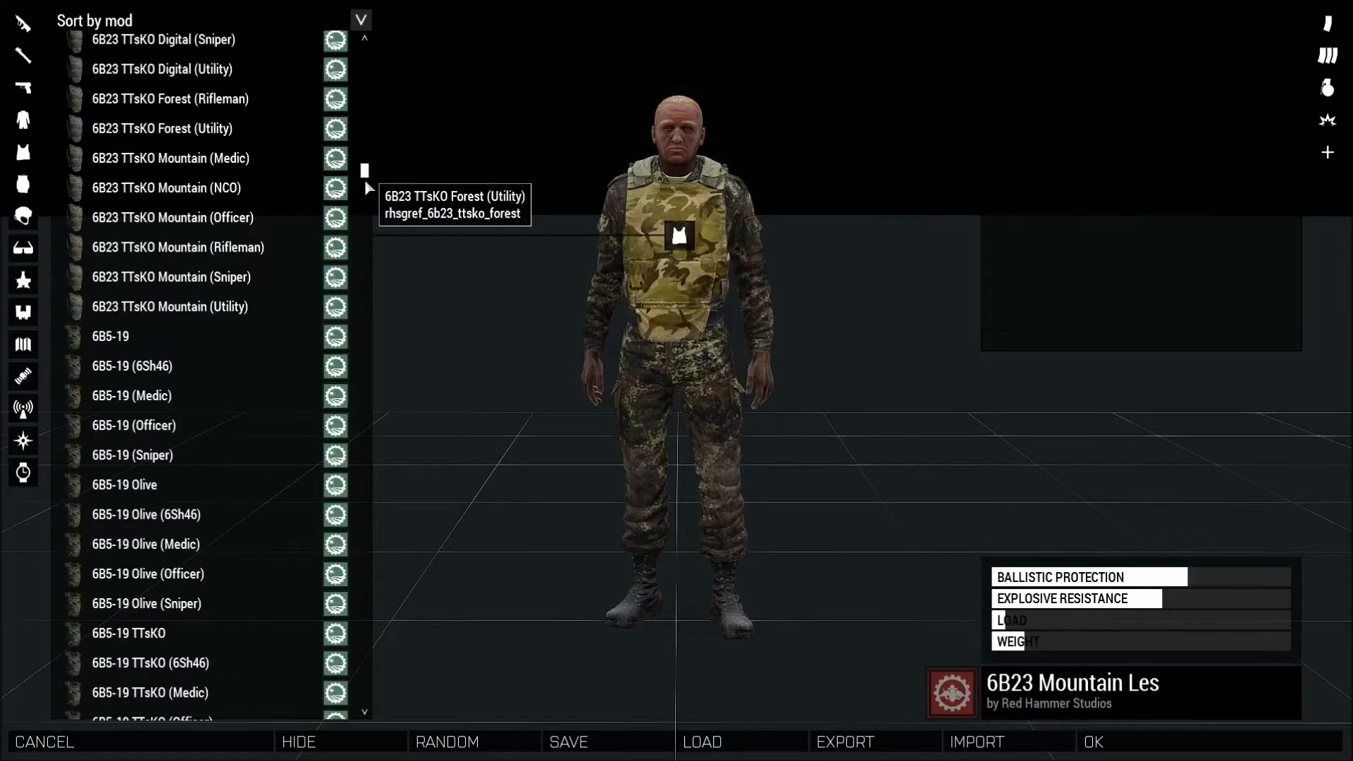
Browse the vest list and equip the woodland RBA/LBV rifleman vest on the character.
scroll(365, 190, "down", 5)
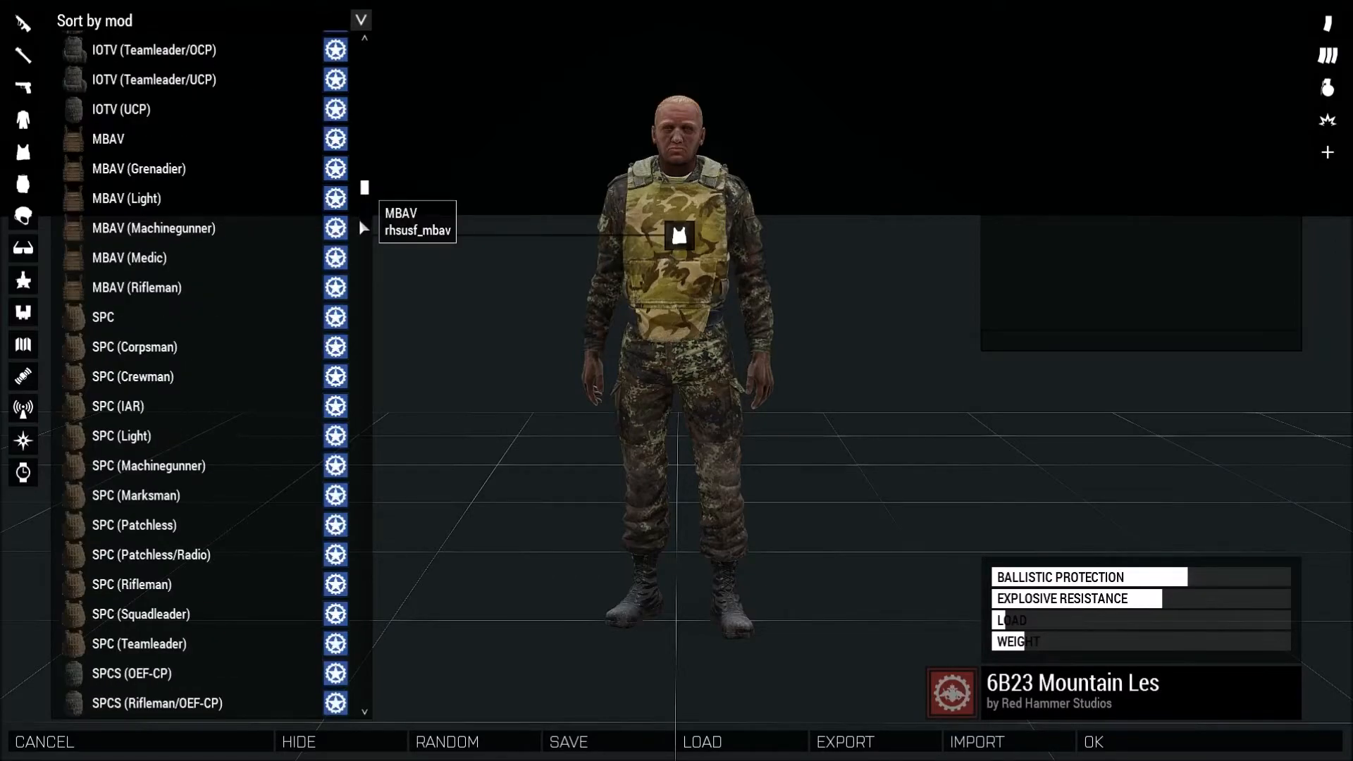
scroll(358, 220, "down", 5)
scroll(356, 236, "down", 5)
scroll(359, 250, "down", 5)
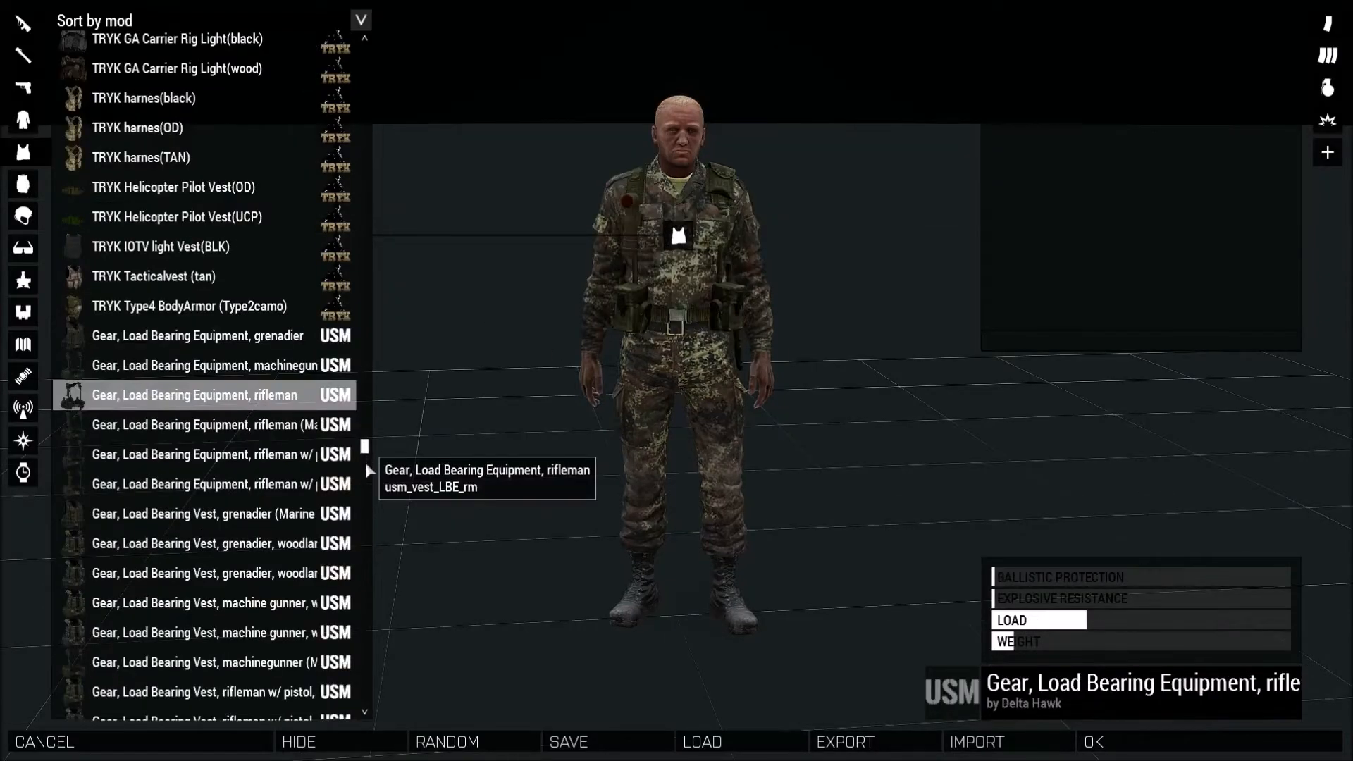
scroll(367, 466, "down", 8)
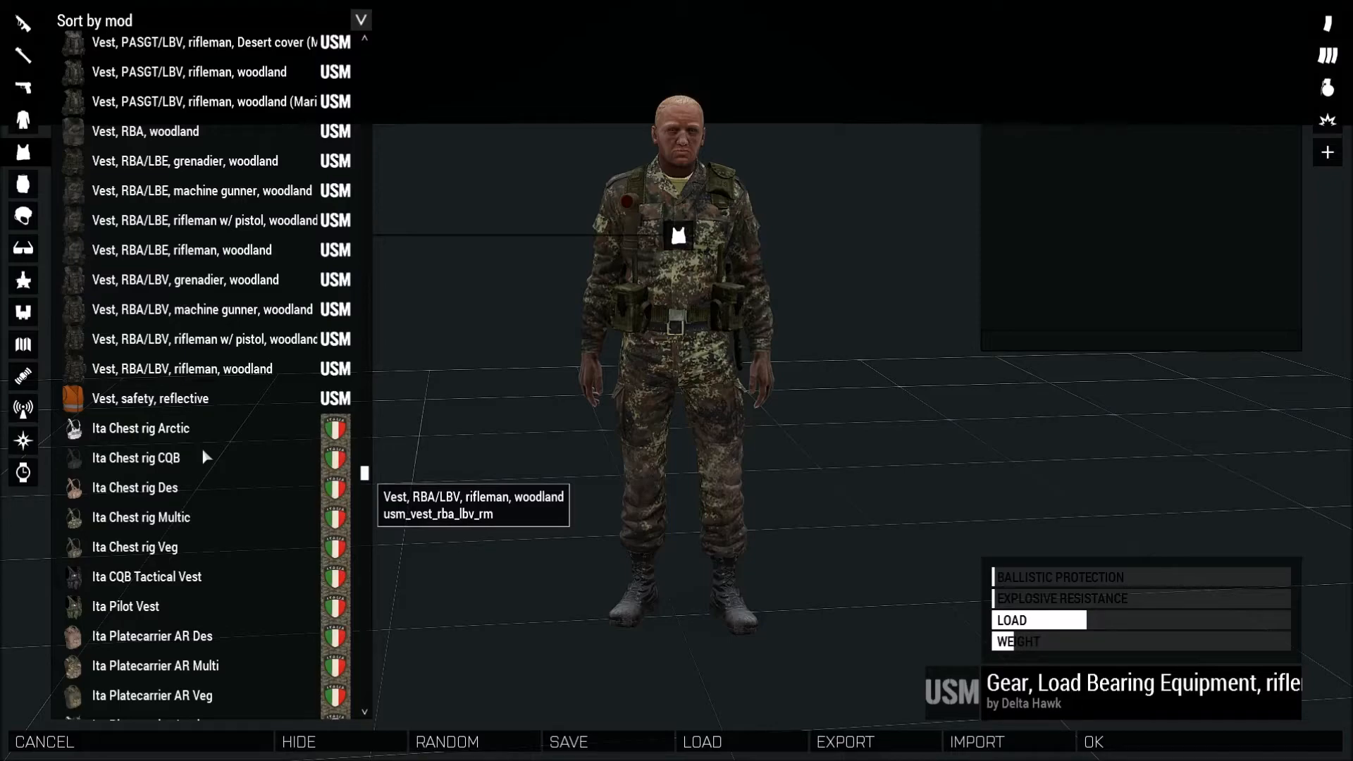
scroll(206, 458, "down", 5)
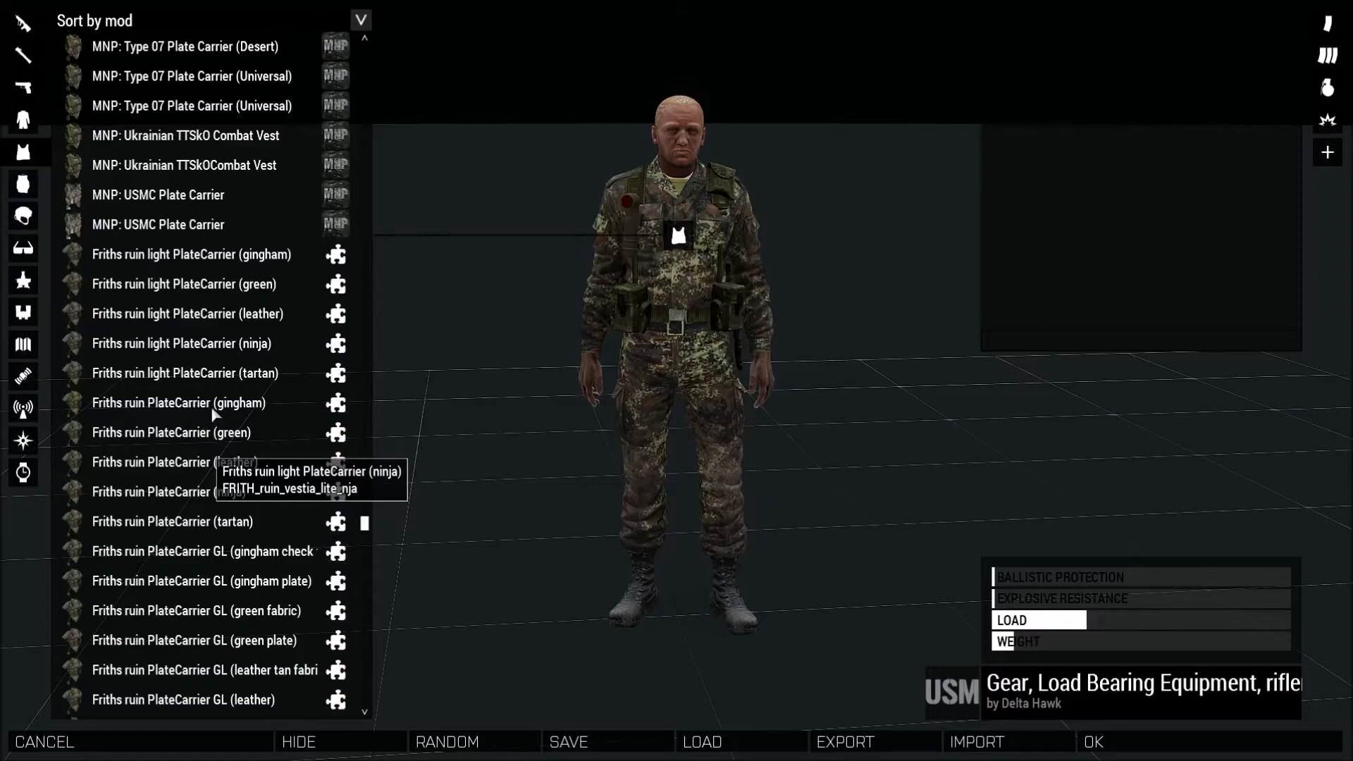
scroll(191, 367, "down", 5)
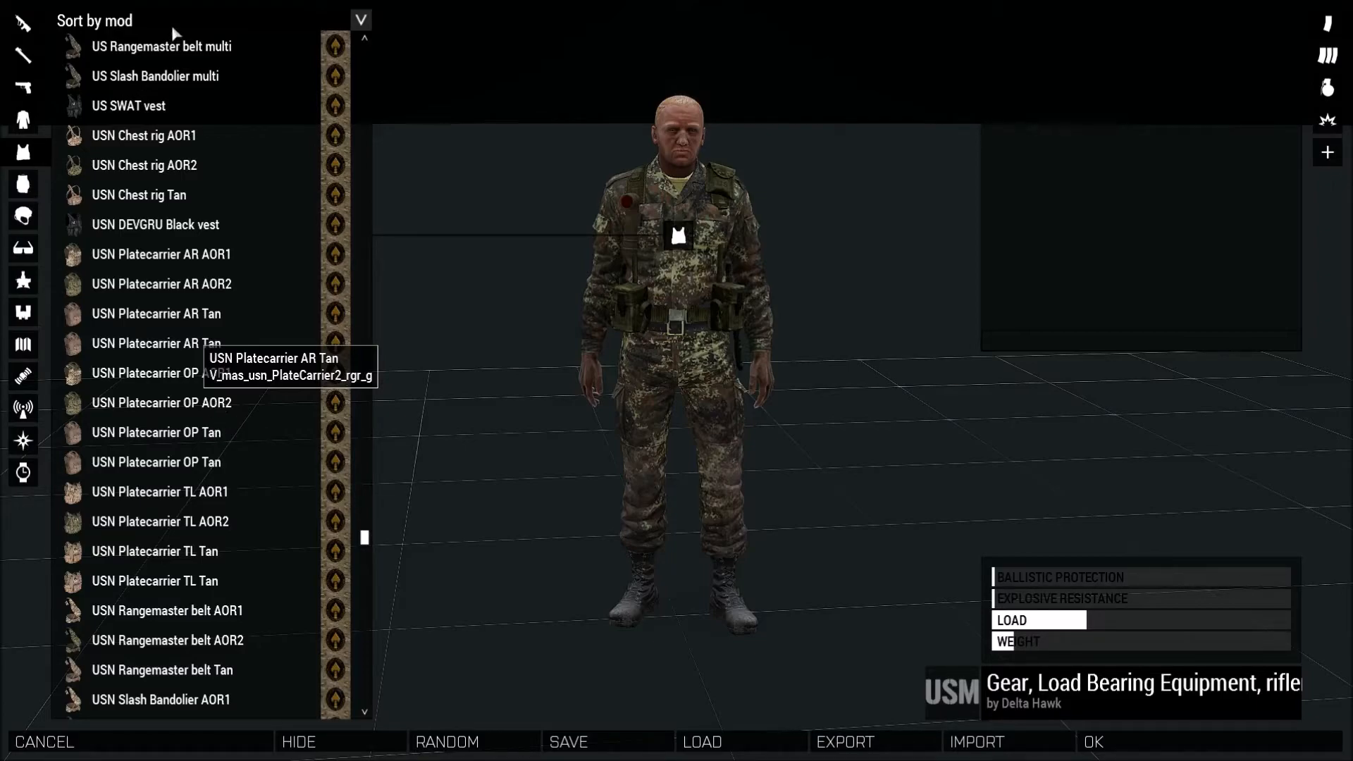
Switch to the backpack category, browse the packs and equip the RUS Soviet Pack.
left_click_drag(362, 56, 363, 241)
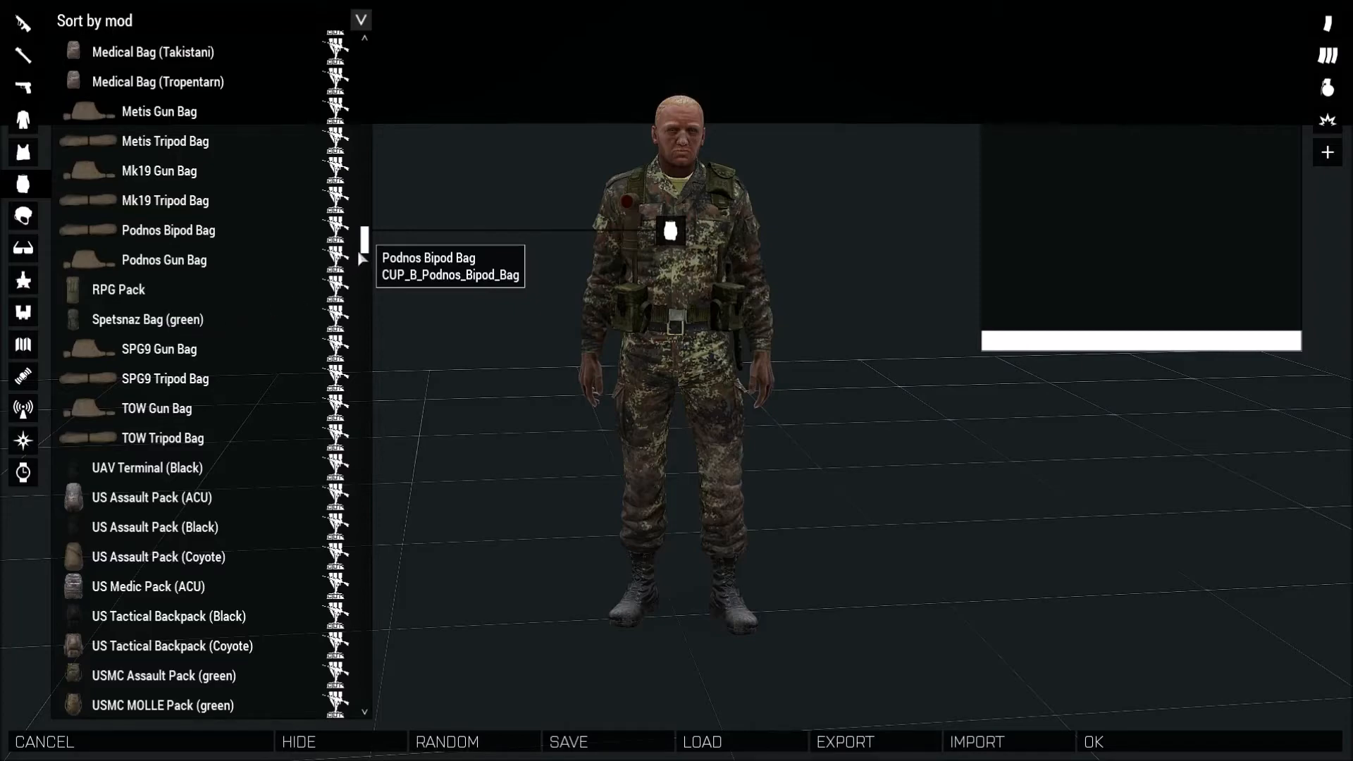
scroll(358, 250, "down", 20)
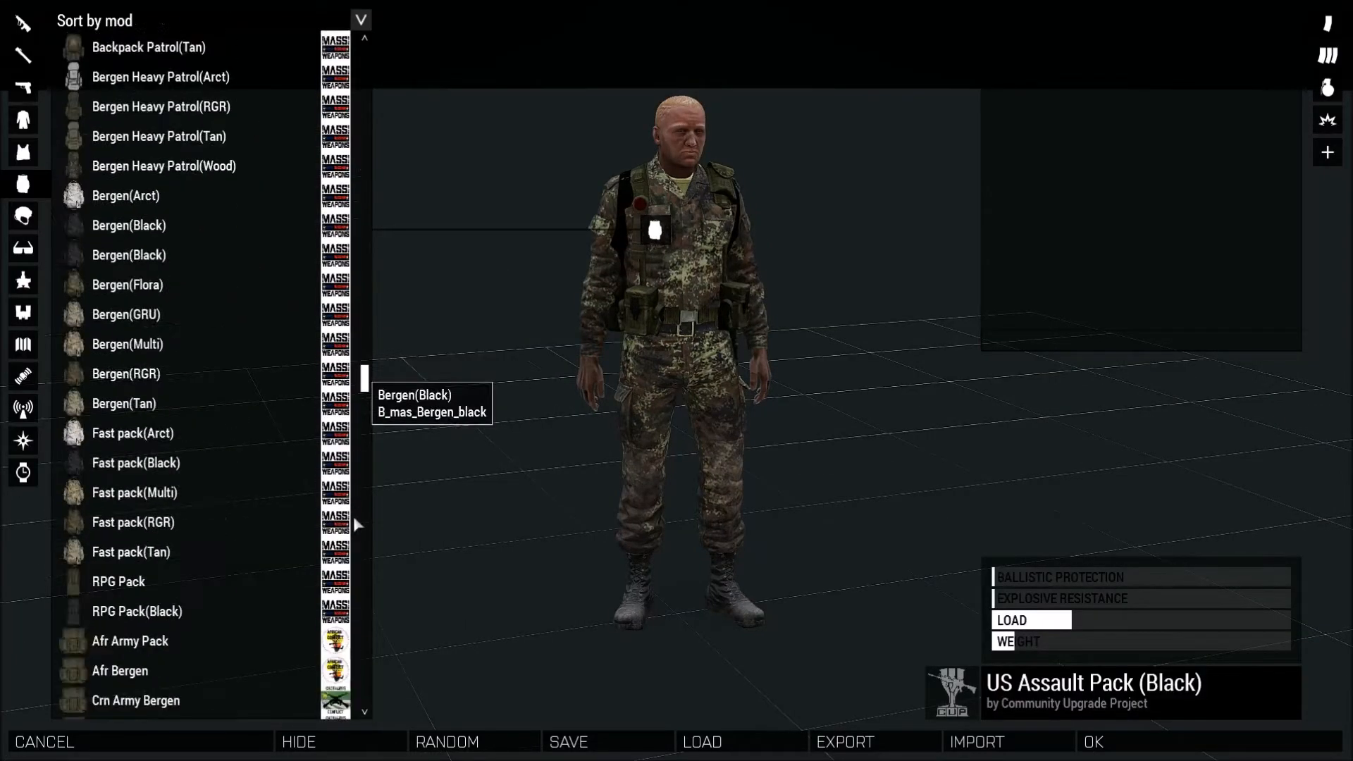
scroll(357, 525, "down", 10)
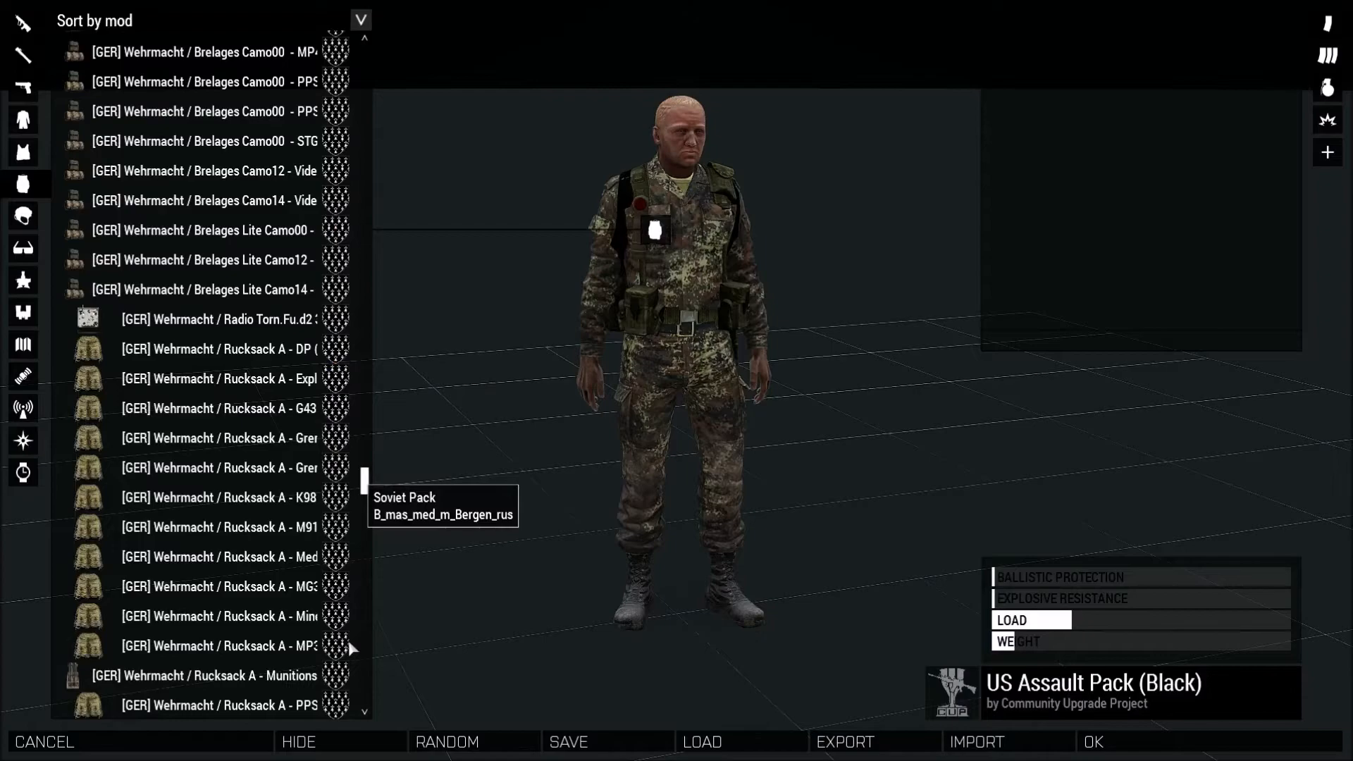
scroll(350, 648, "down", 15)
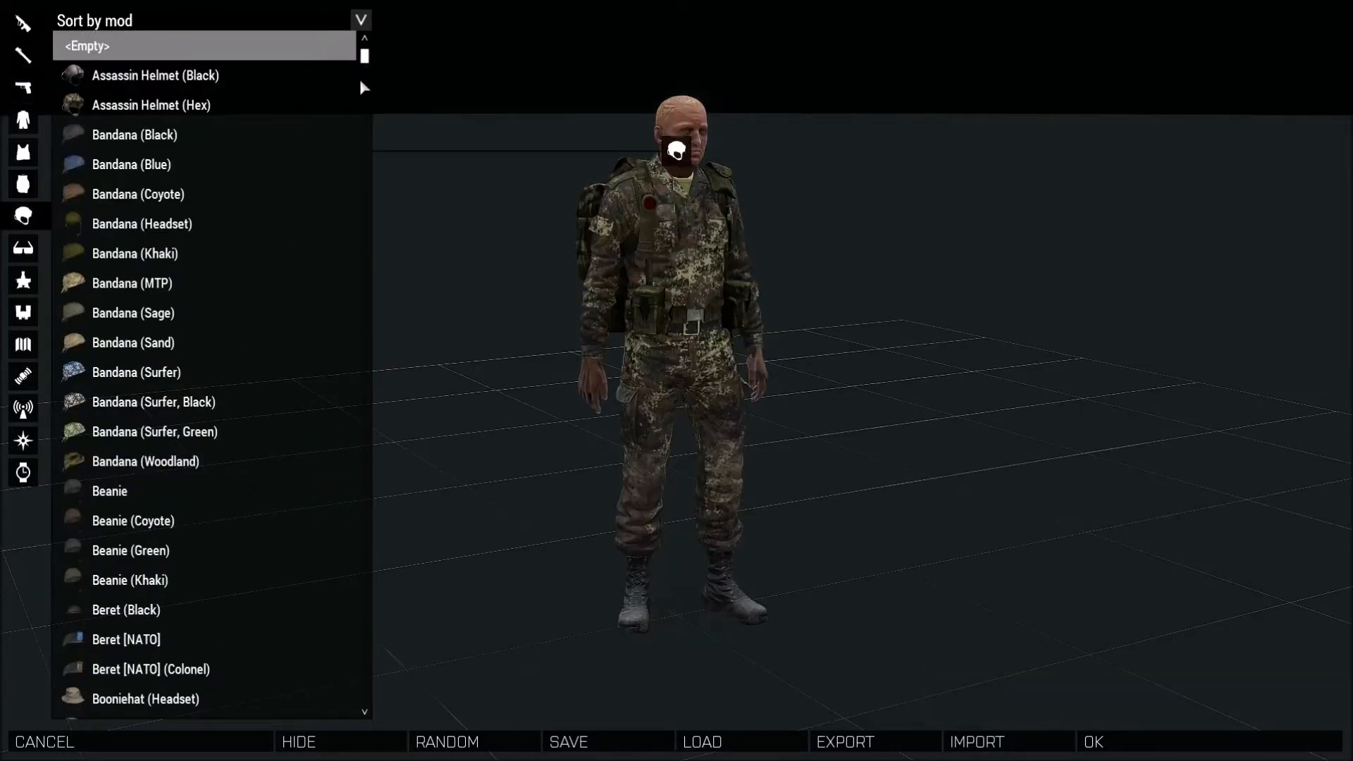
Browse the headgear list and put a field cap on the character.
scroll(359, 80, "down", 15)
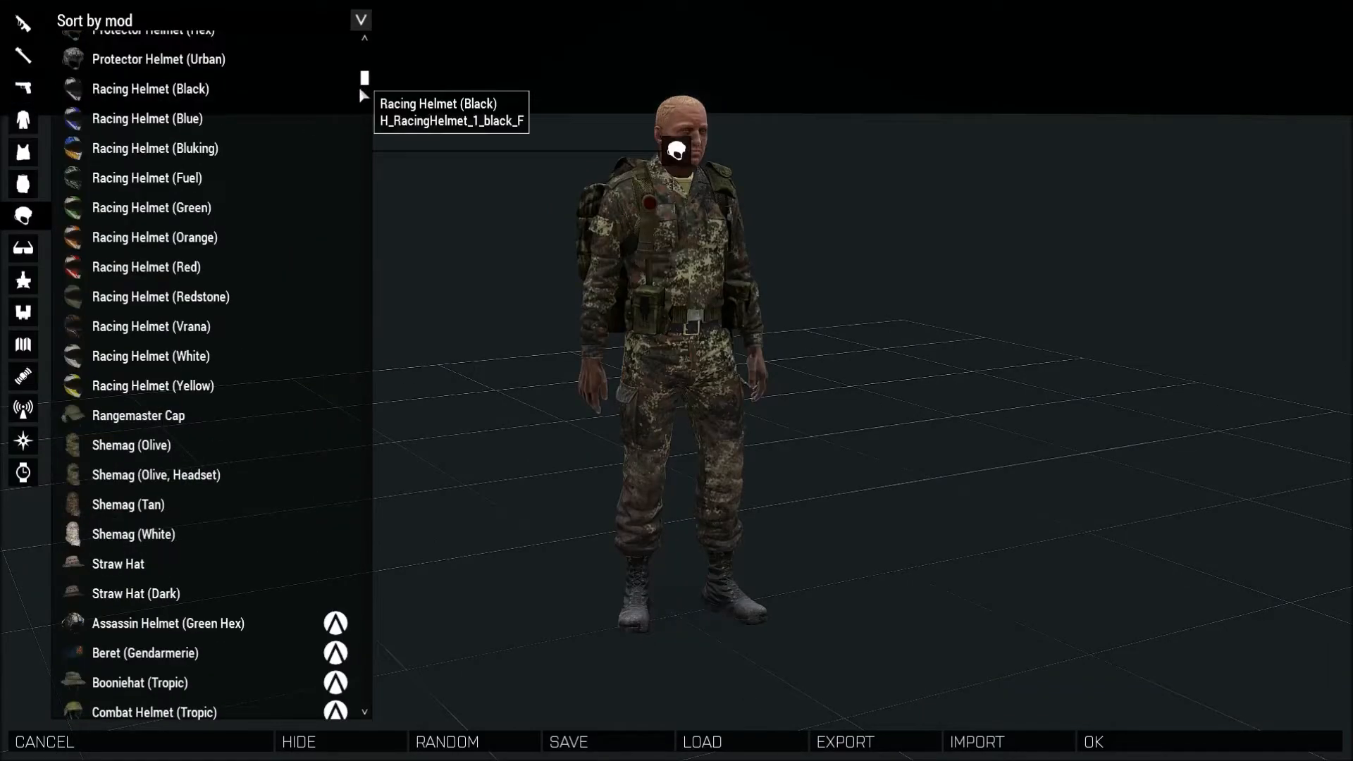
scroll(356, 122, "down", 10)
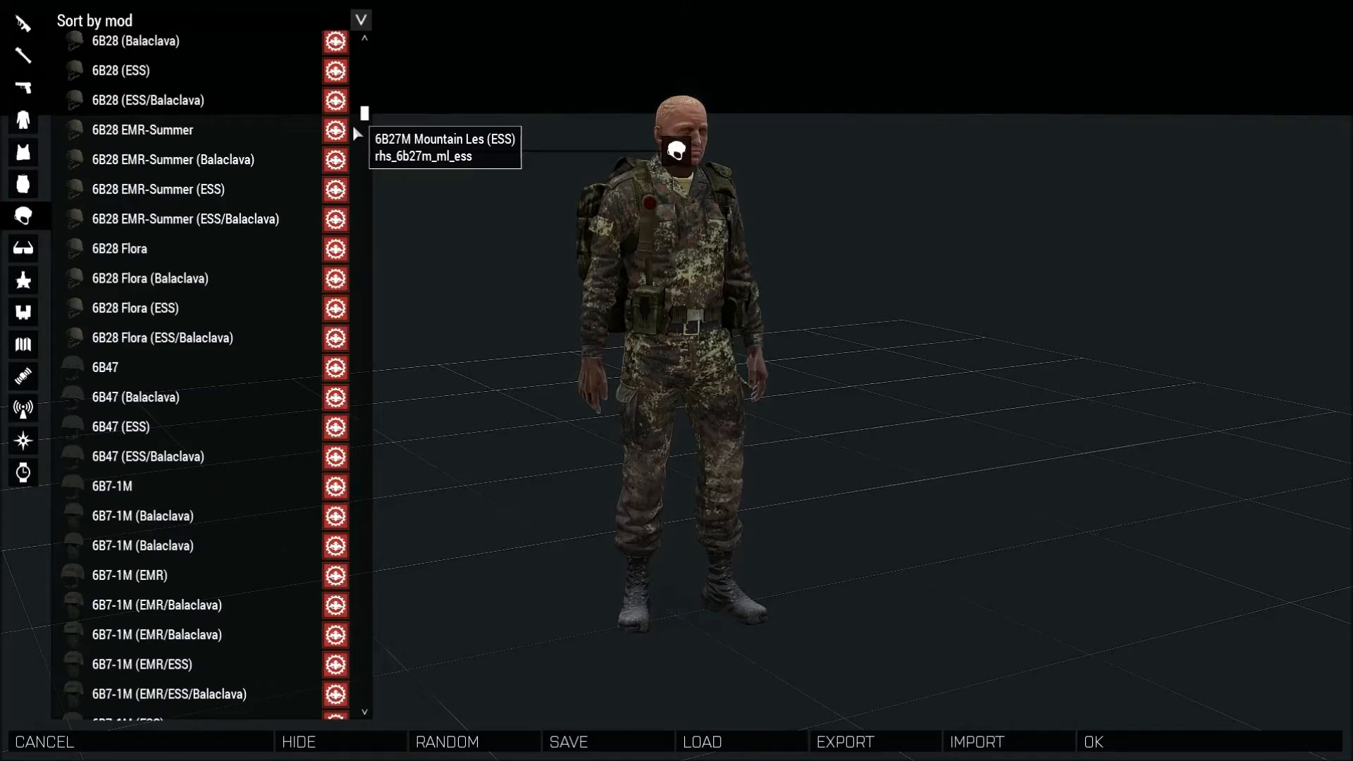
scroll(353, 128, "down", 10)
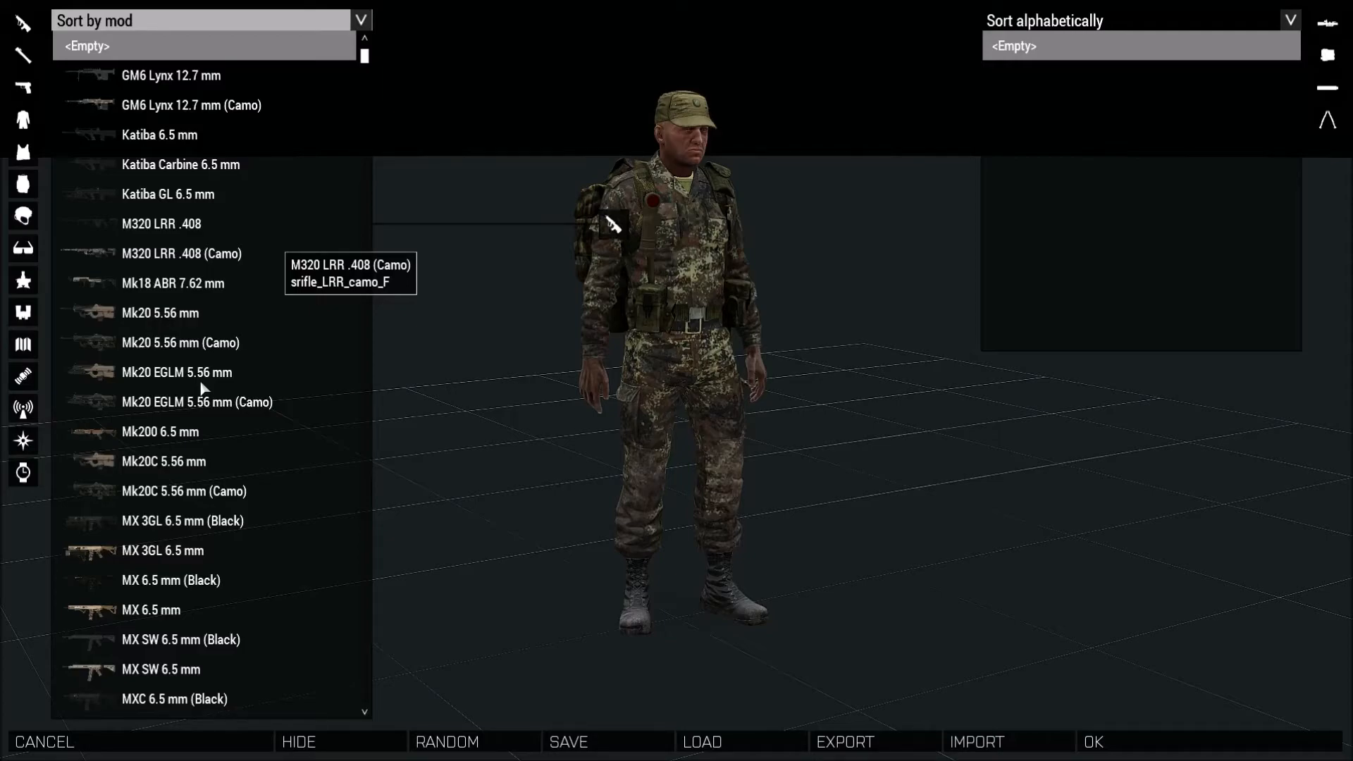
Browse the primary weapon list and equip the M16A4 (Carryhandle) rifle.
scroll(209, 357, "down", 10)
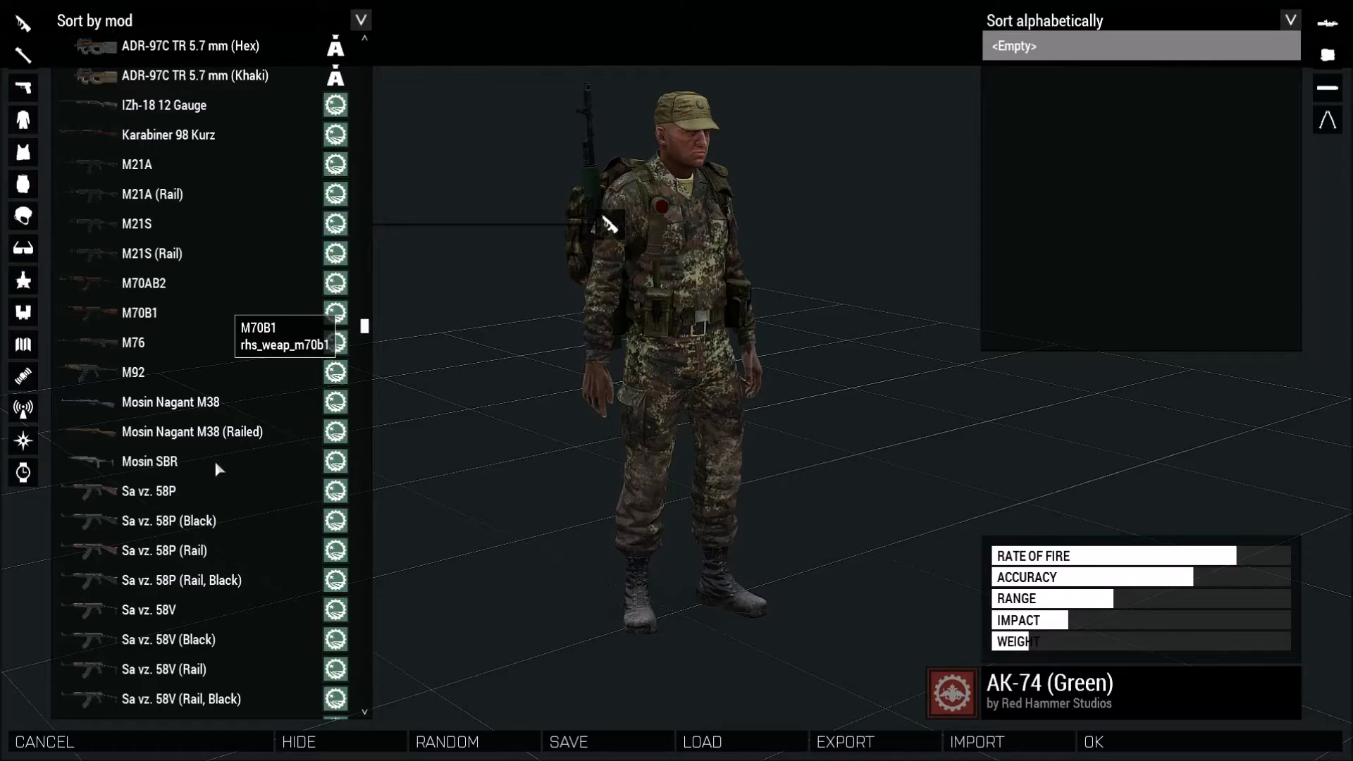
scroll(216, 469, "down", 10)
left_click(216, 469)
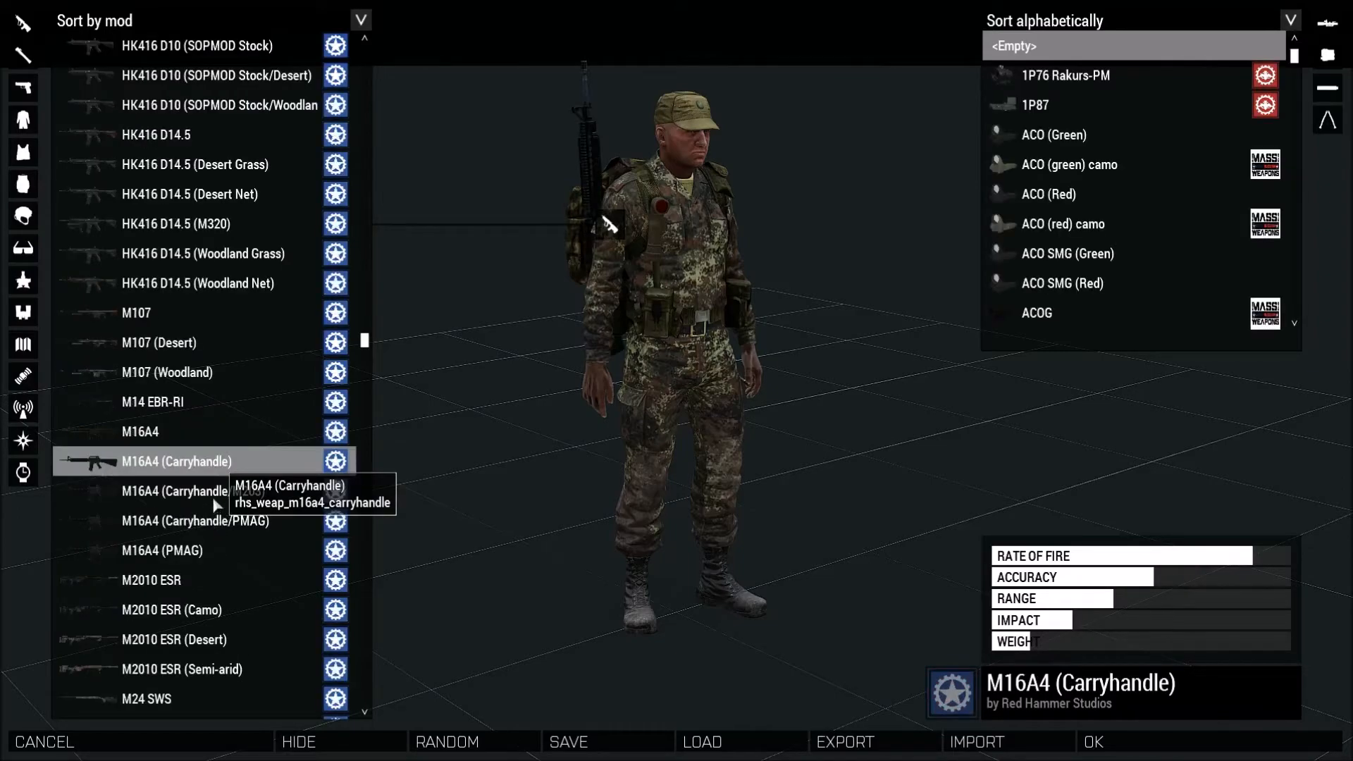
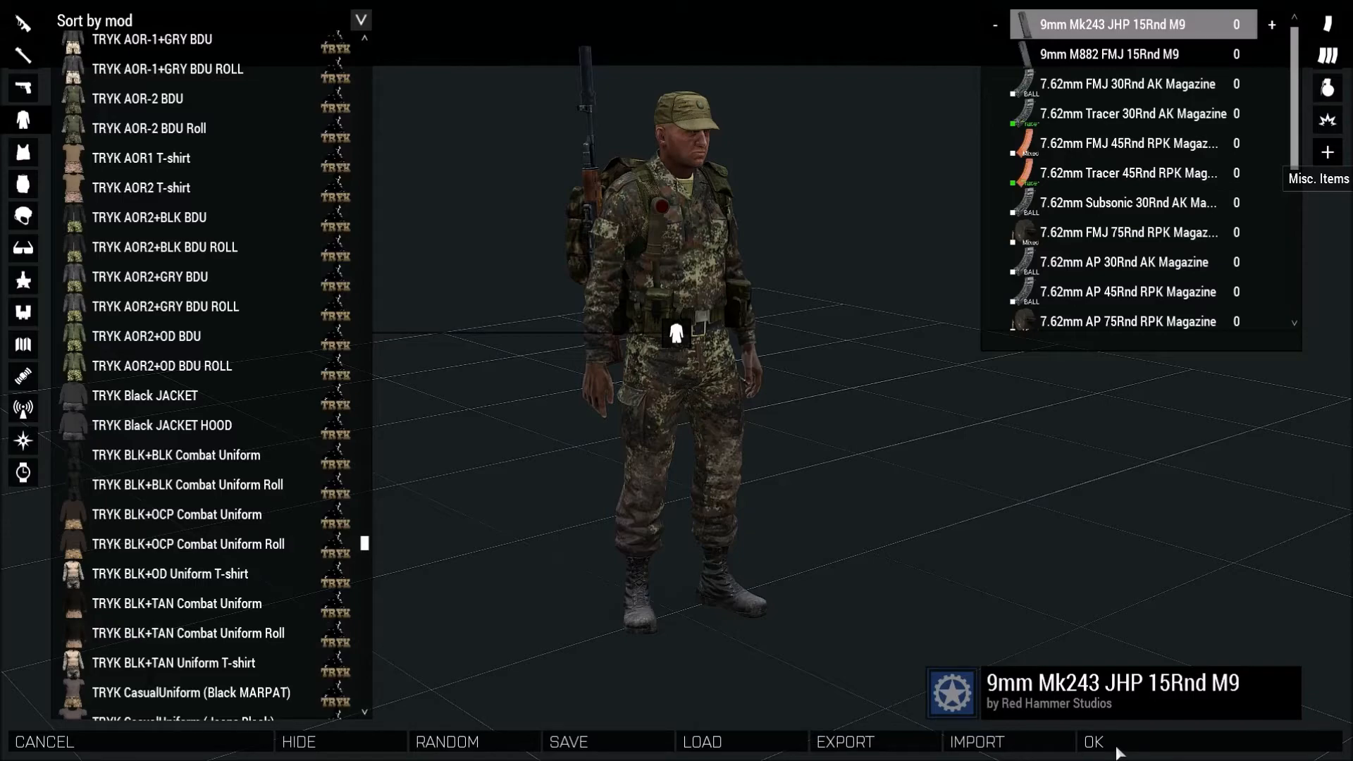
Close the arsenal keeping the loadout and save the scenario.
left_click(1119, 751)
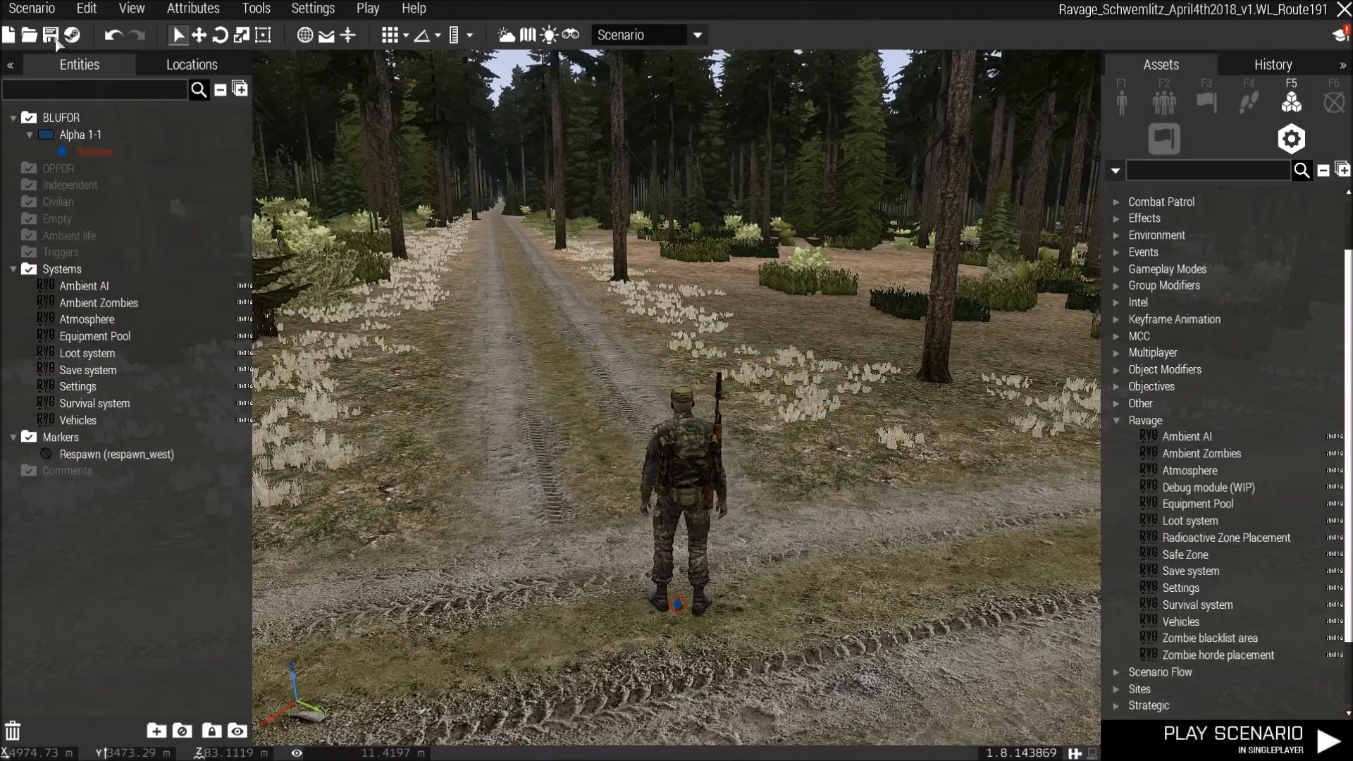
key("ctrl+s")
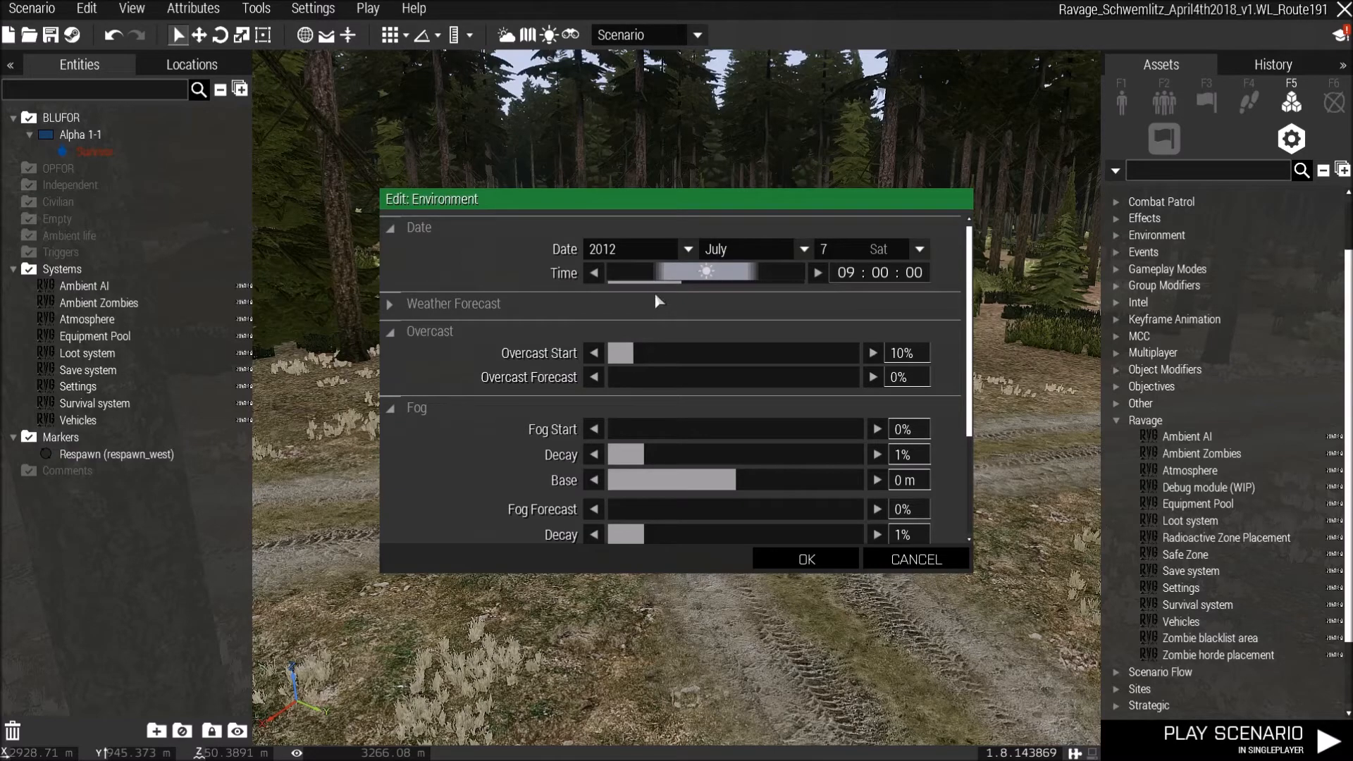
Set the environment date to 18 December 1999, the time to about 05:00 and overcast start to 37%.
scroll(736, 257, "up", 2)
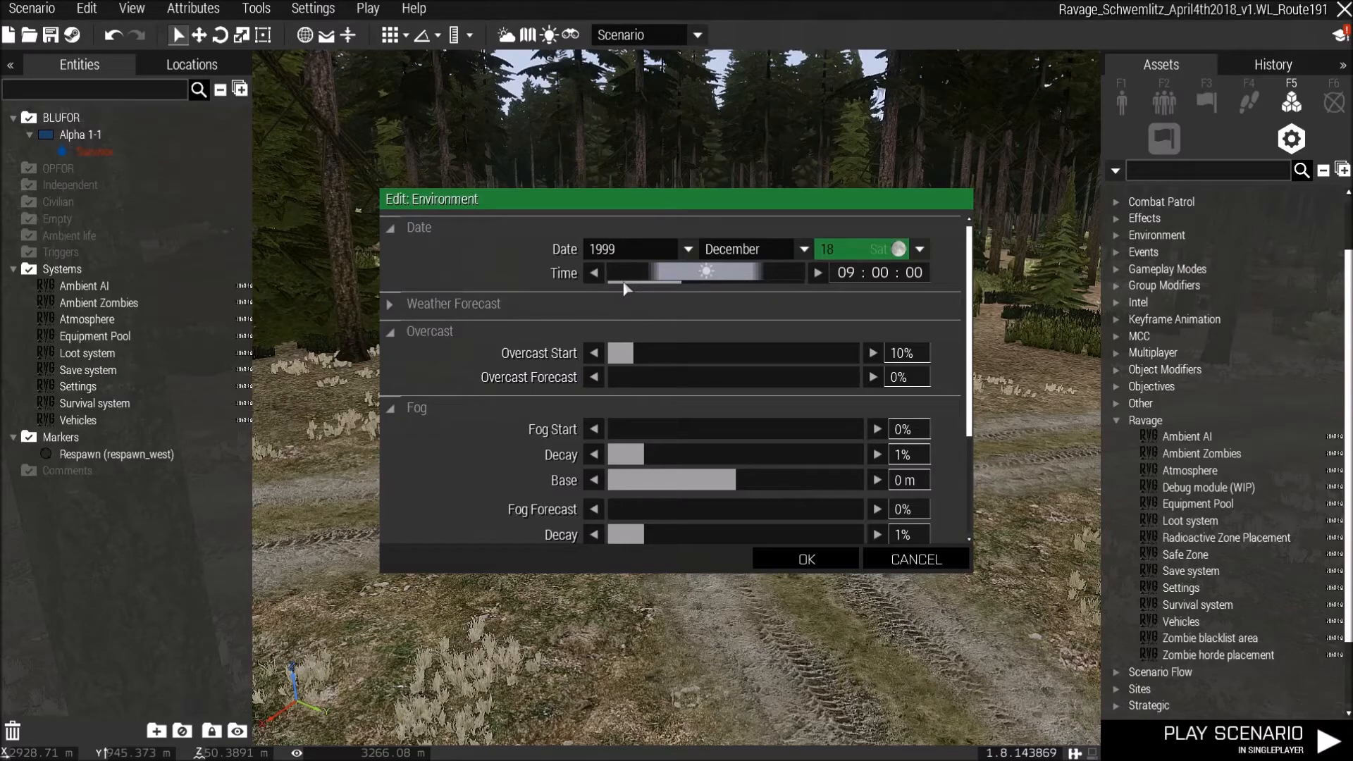
left_click(624, 284)
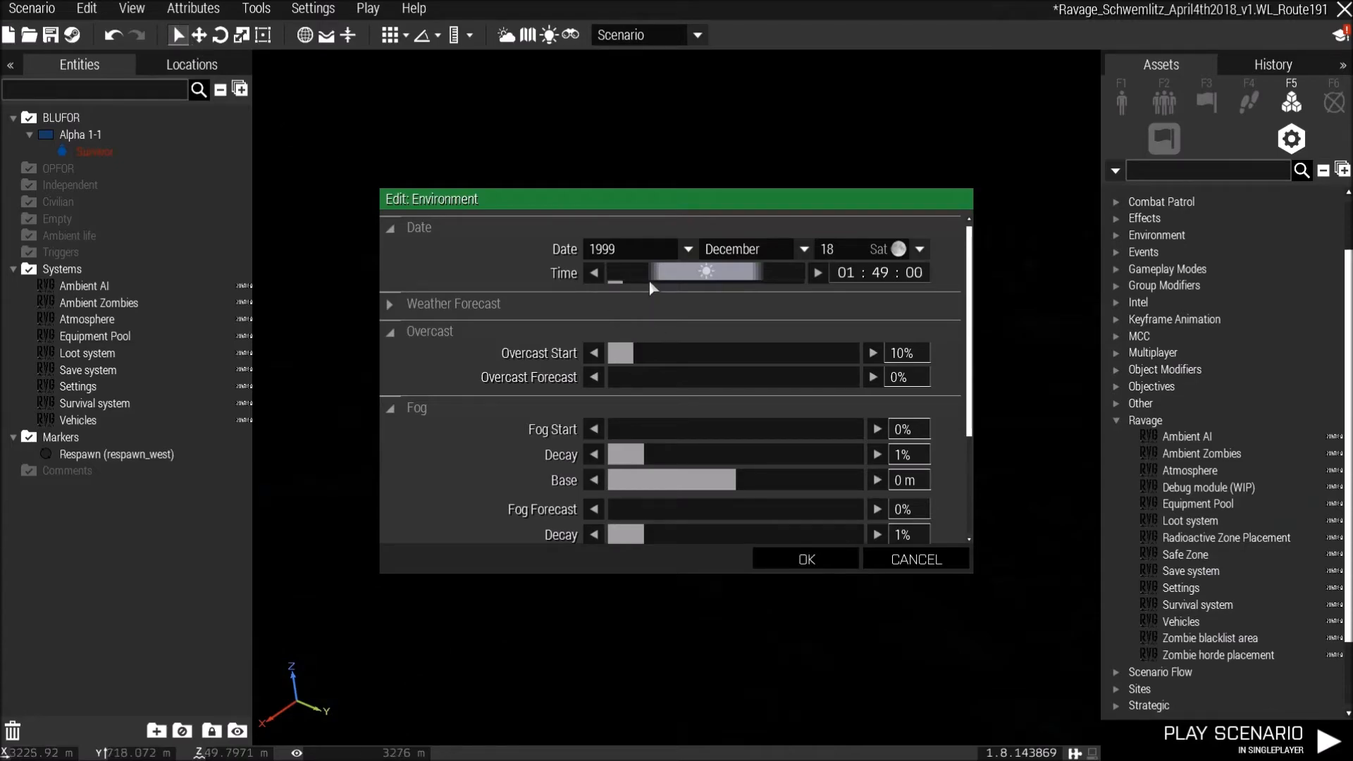
left_click(648, 280)
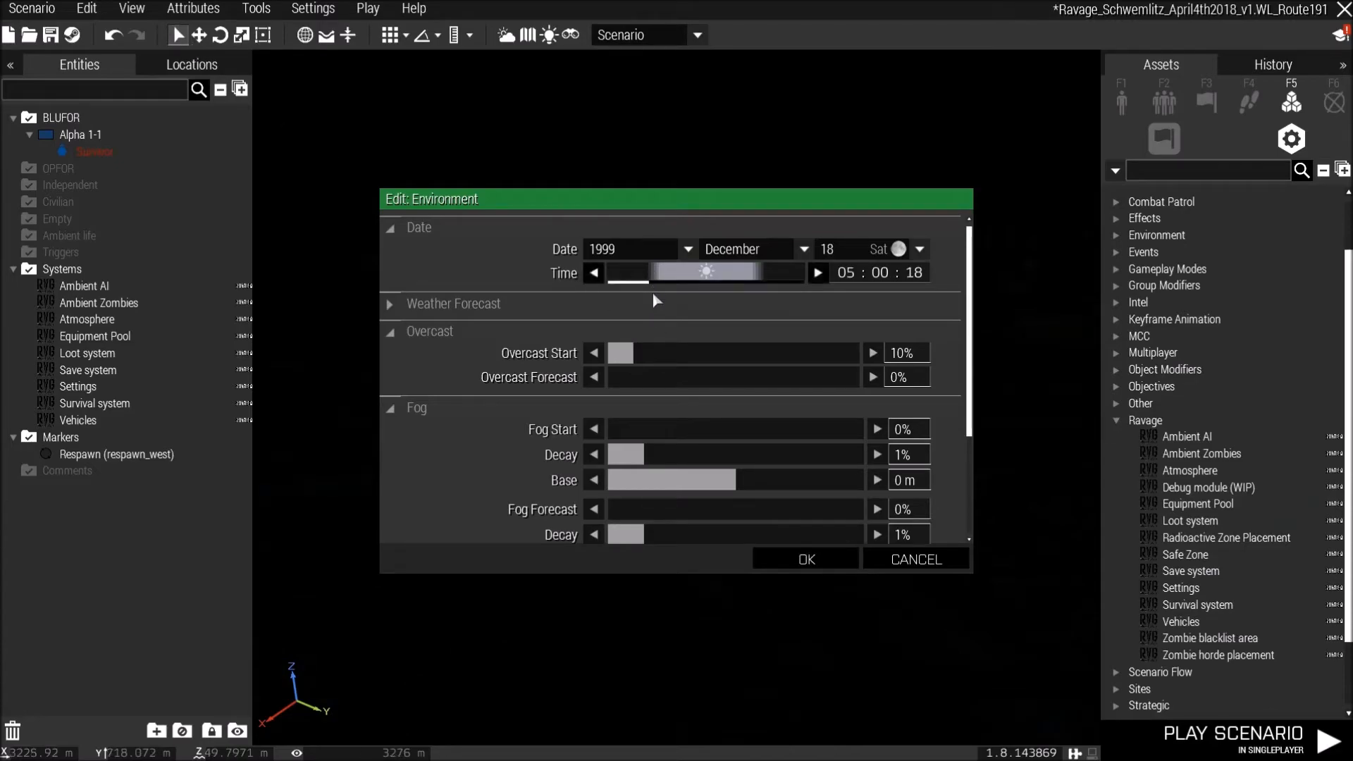
left_click(697, 354)
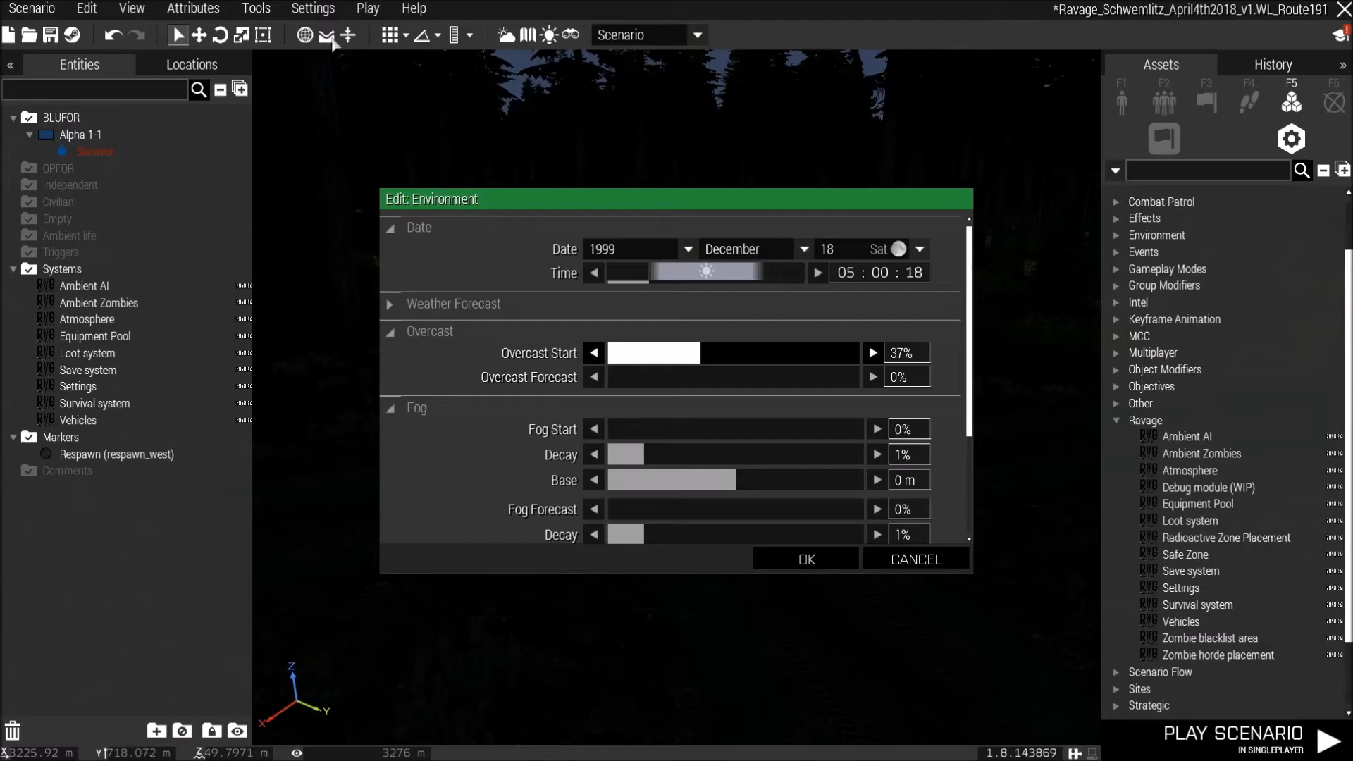
Close the environment dialog and save the scenario.
key("Escape")
right_click_drag(785, 257, 757, 257)
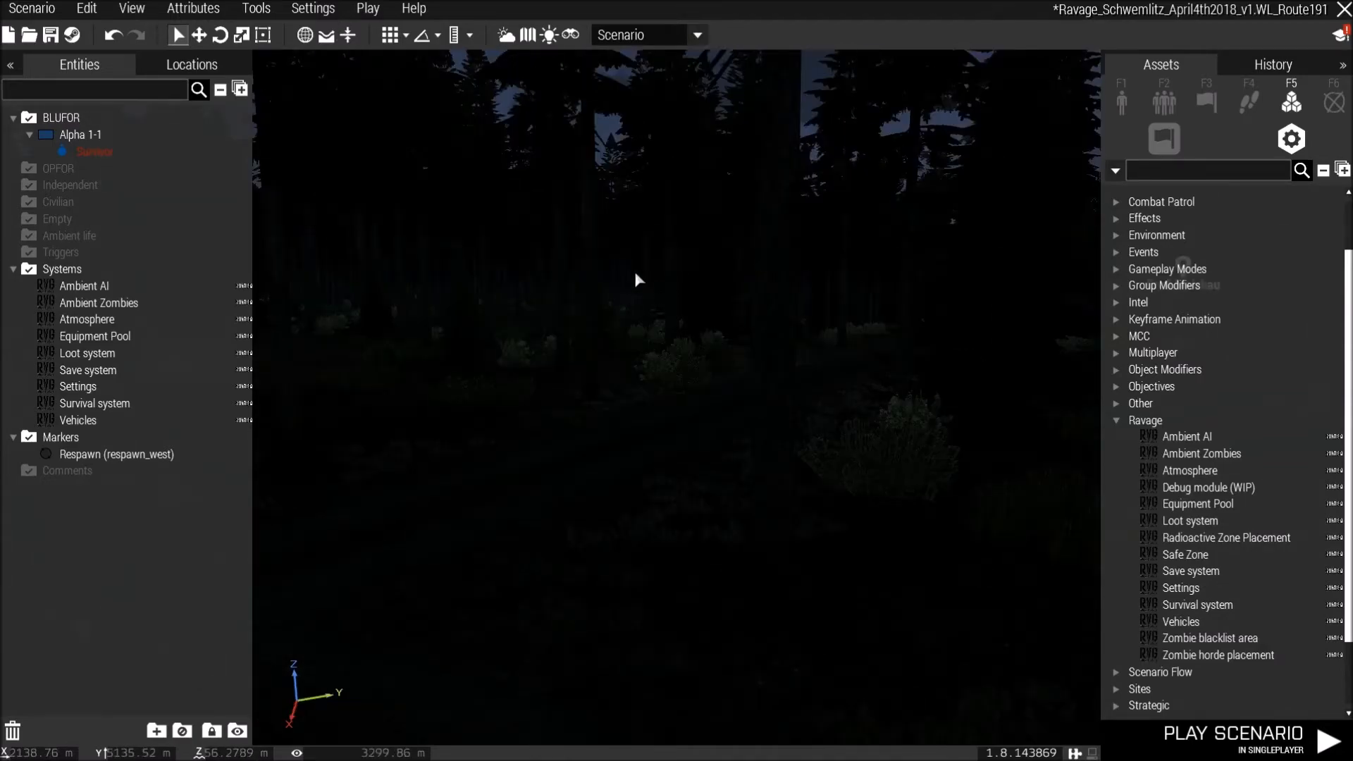
left_click(50, 34)
Move the camera to the village of Schlagte using the map.
key("m")
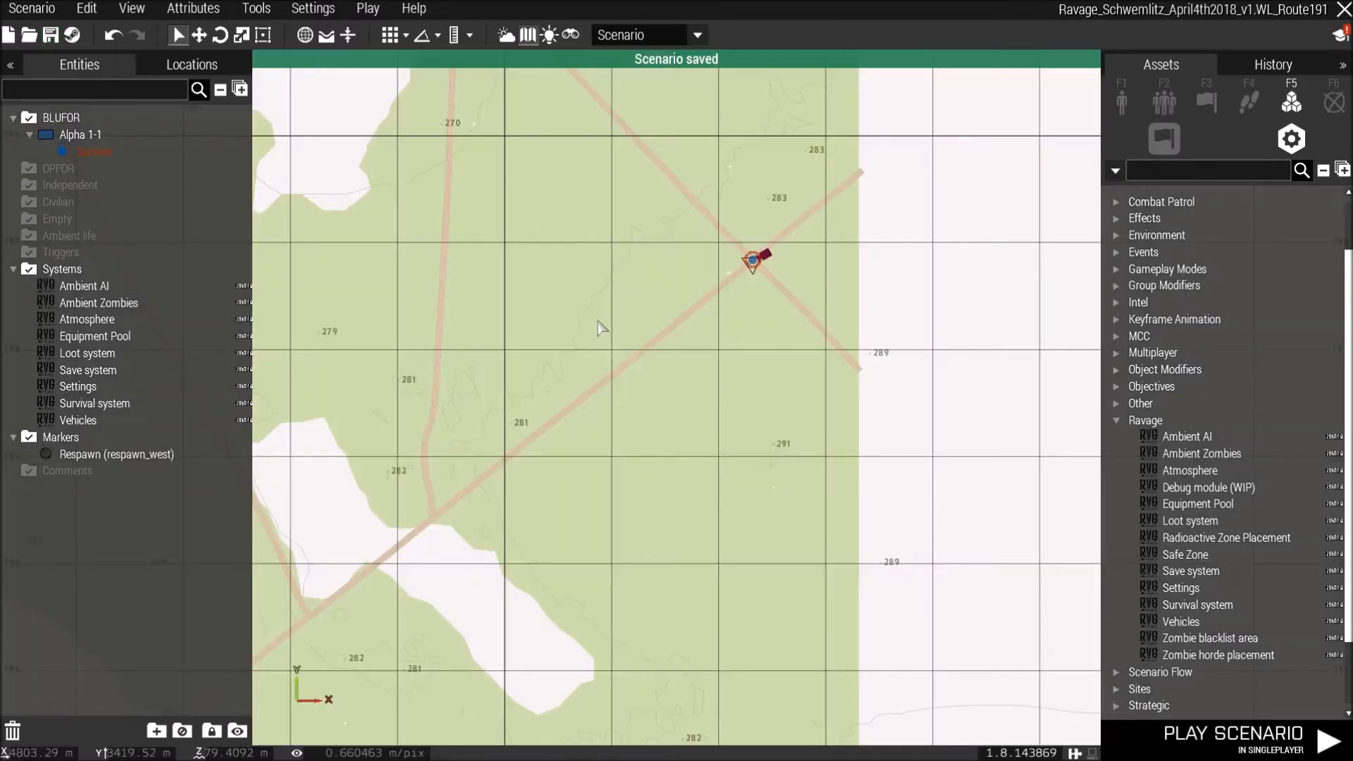
scroll(592, 330, "down", 5)
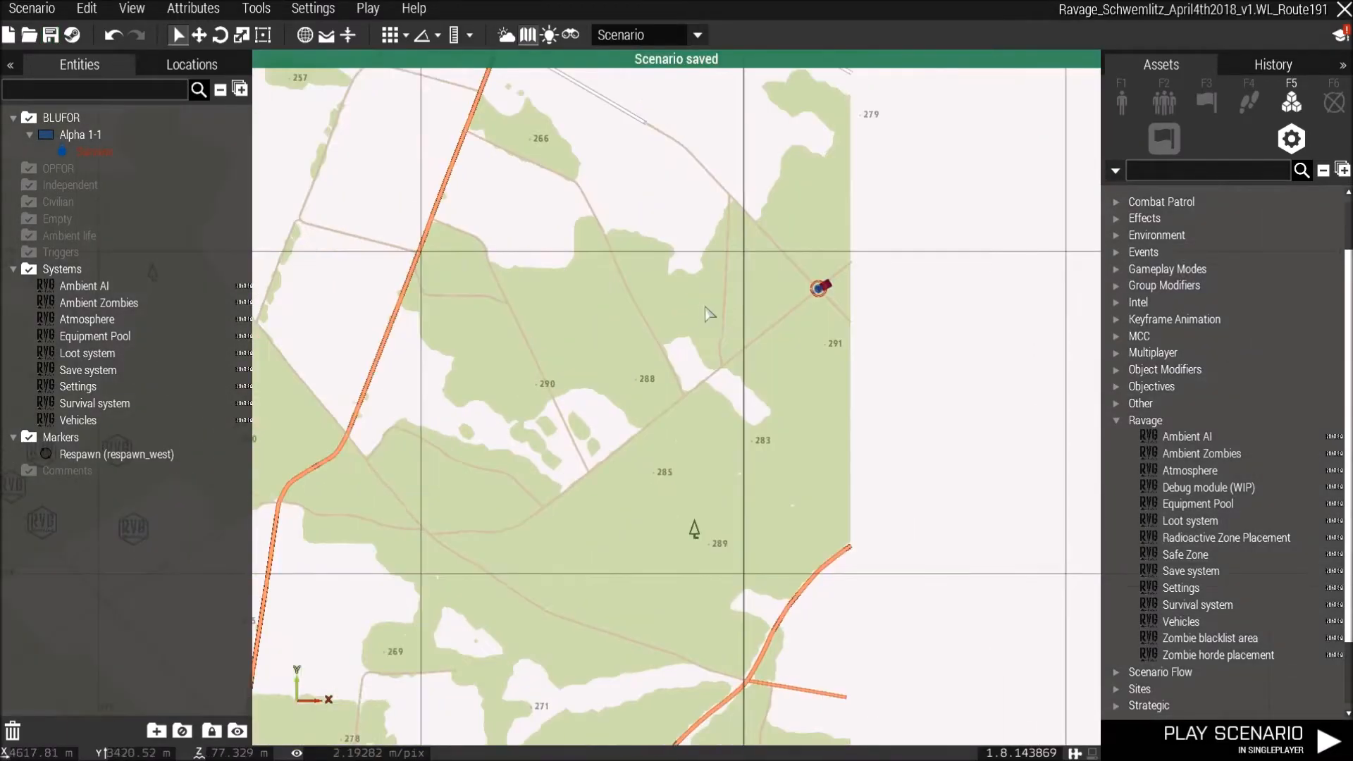
right_click_drag(666, 292, 814, 280)
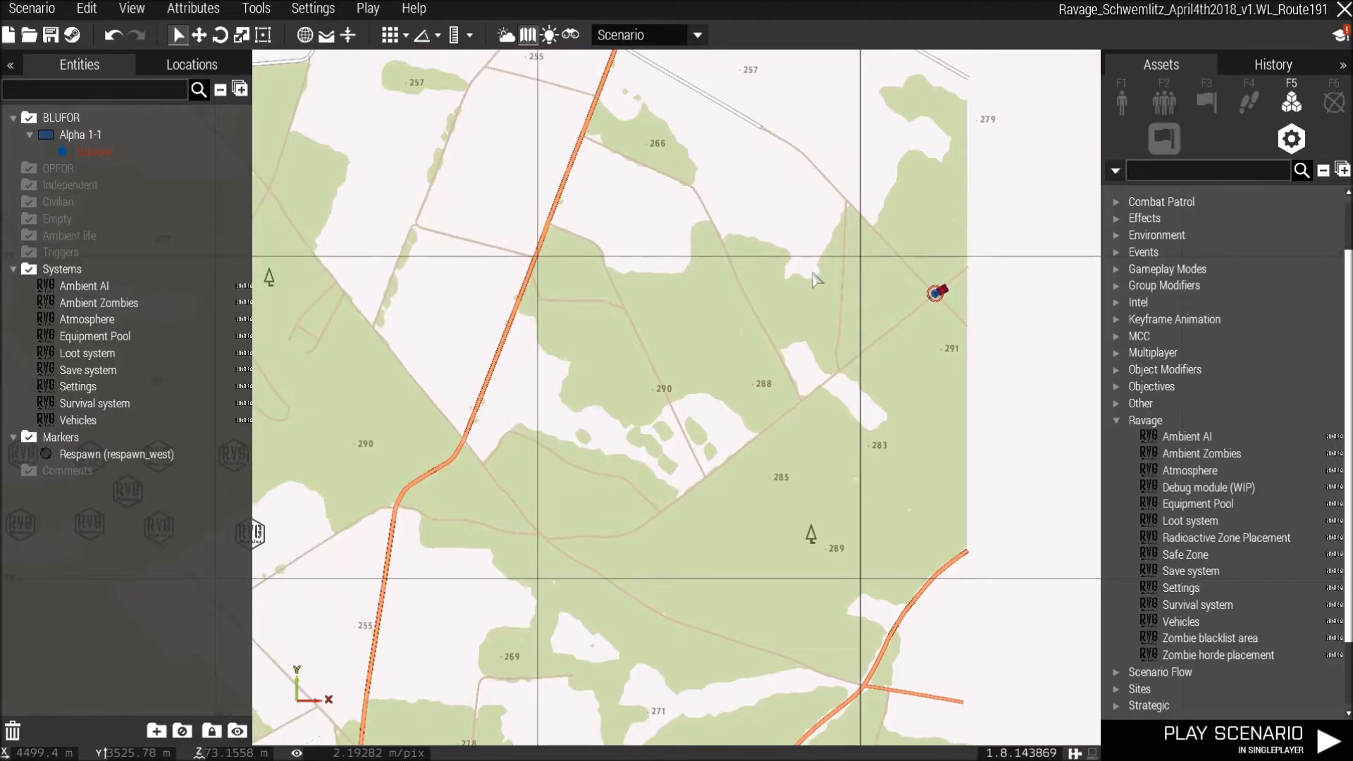
scroll(815, 280, "down", 3)
scroll(862, 276, "down", 2)
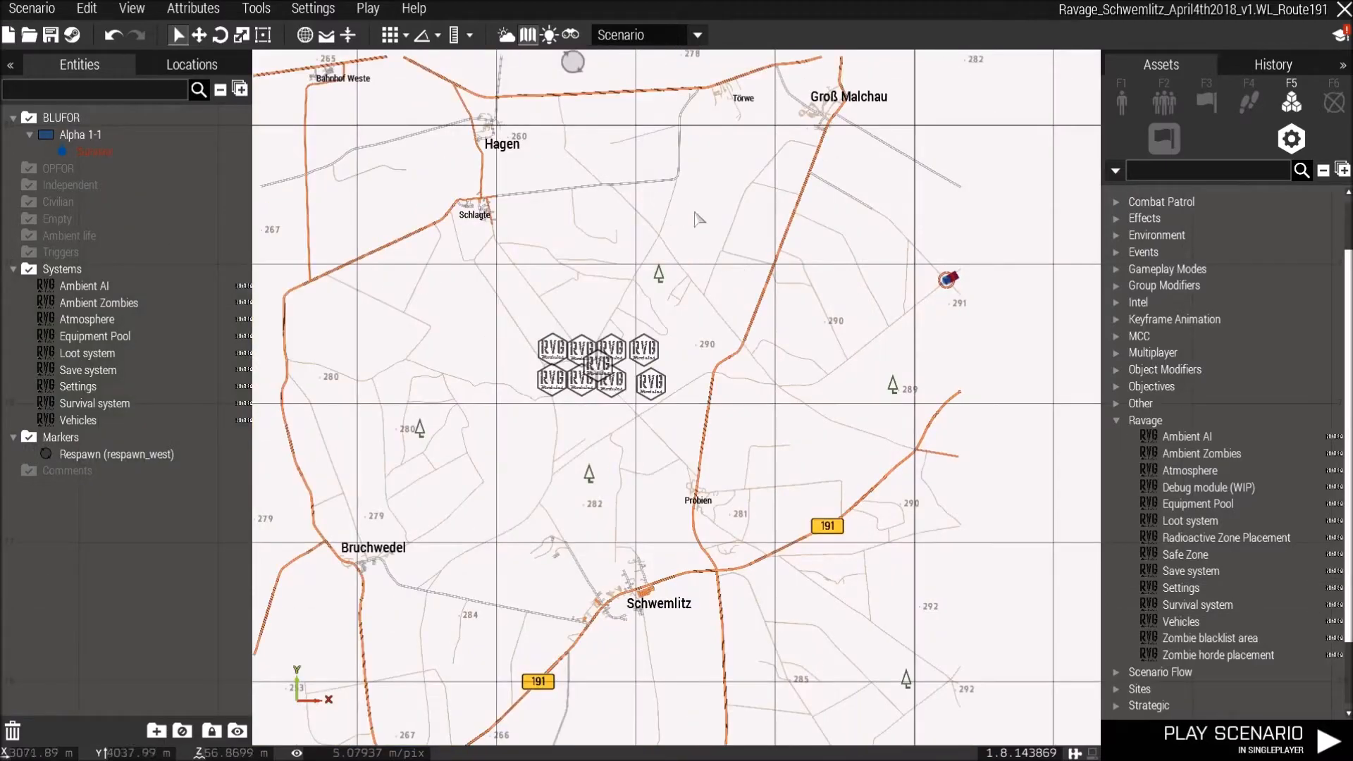
right_click_drag(728, 145, 841, 203)
right_click_drag(799, 315, 686, 207)
right_click_drag(631, 417, 808, 325)
right_click_drag(732, 277, 689, 472)
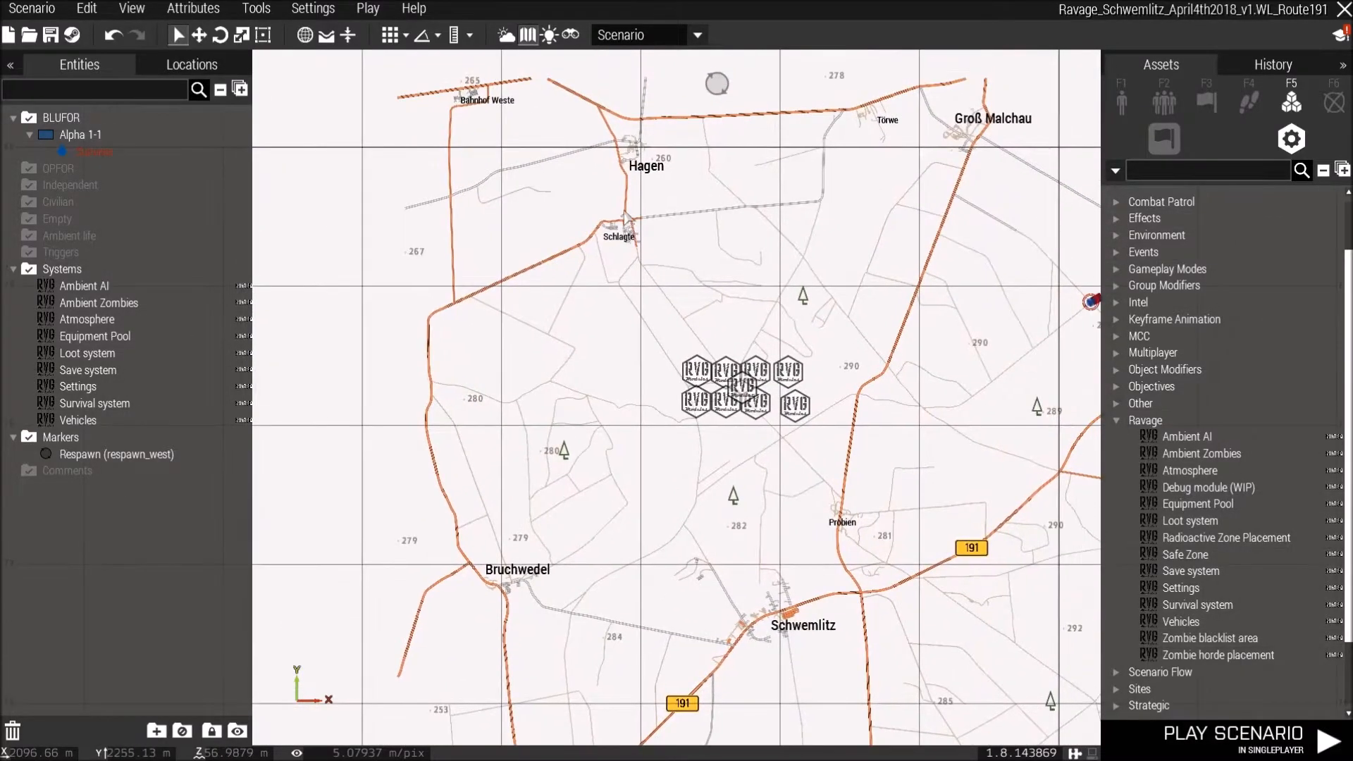
scroll(625, 218, "up", 5)
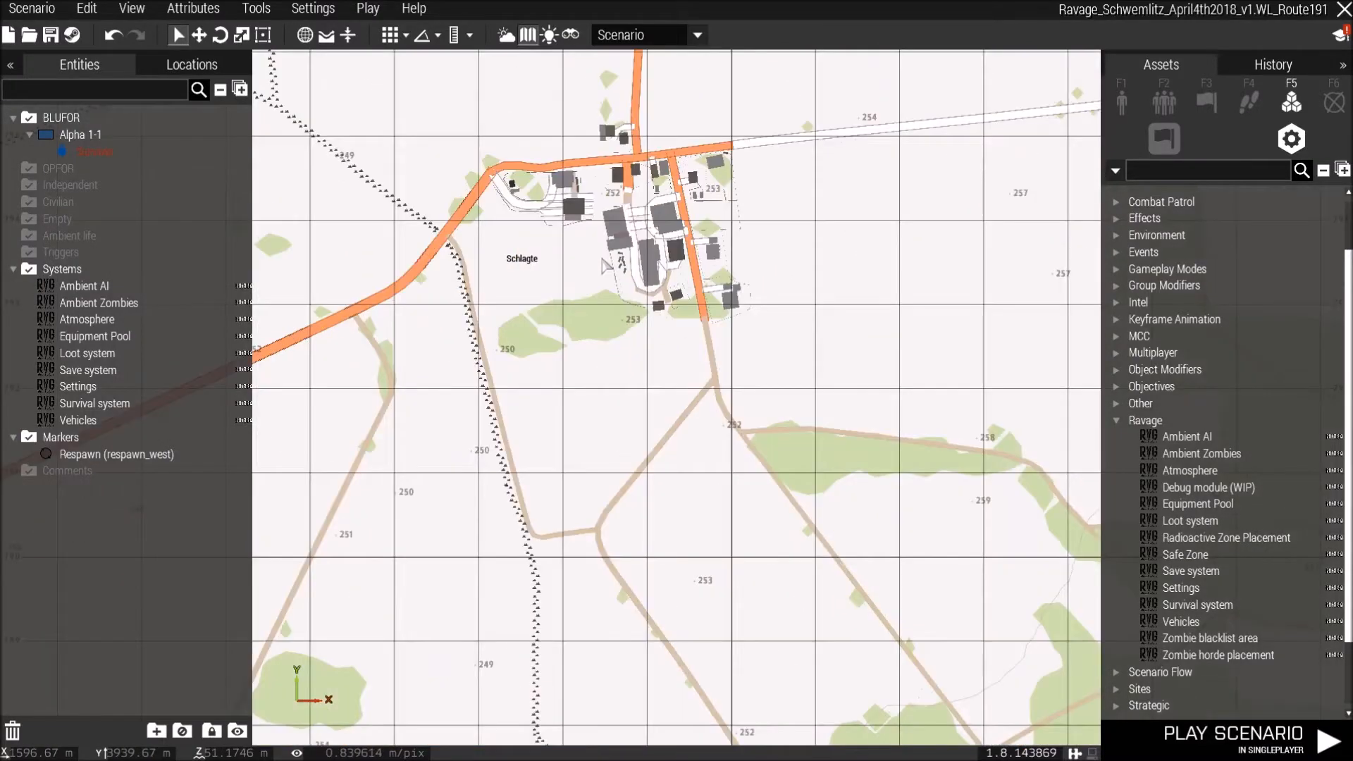
right_click(603, 265)
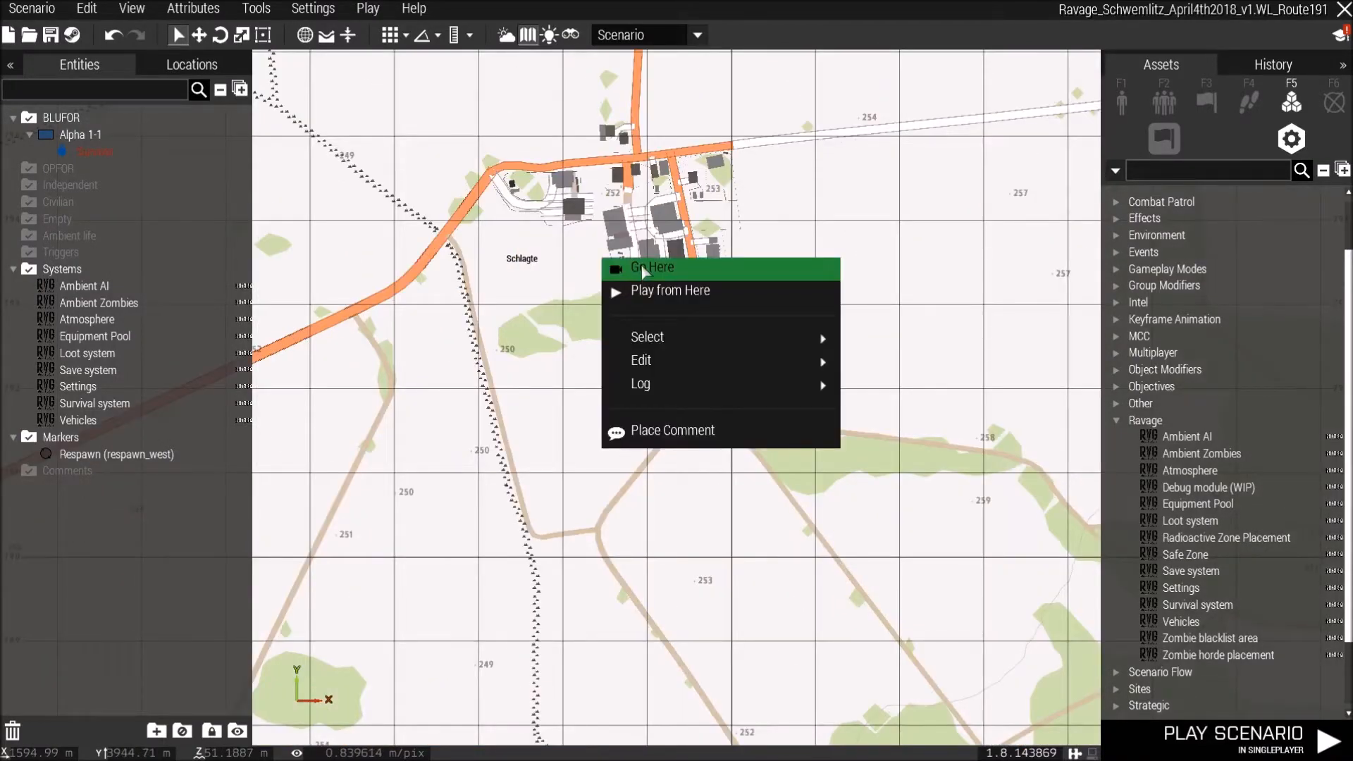
left_click(644, 269)
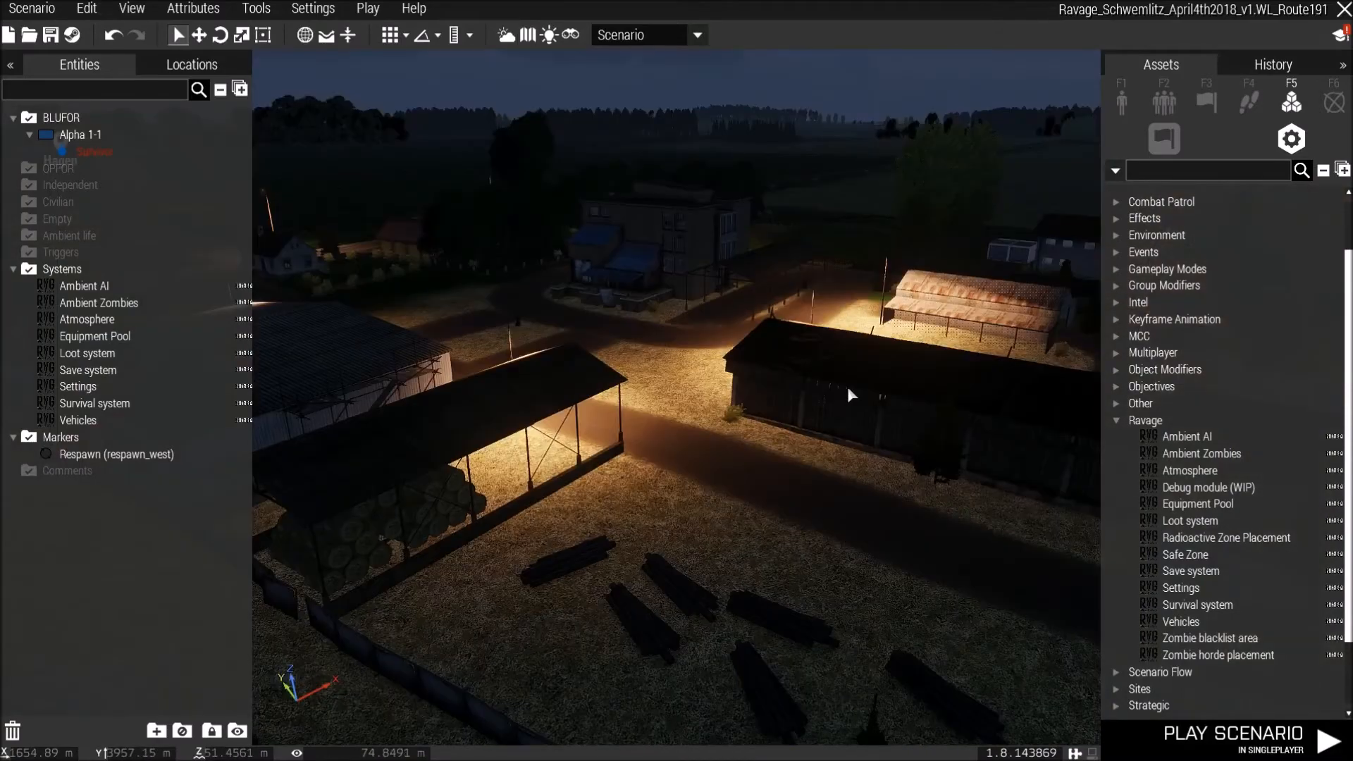
Place an empty UAZ-3151 (Open) without crew under the shelter in Schlagte.
key("w")
right_click_drag(867, 395, 660, 376)
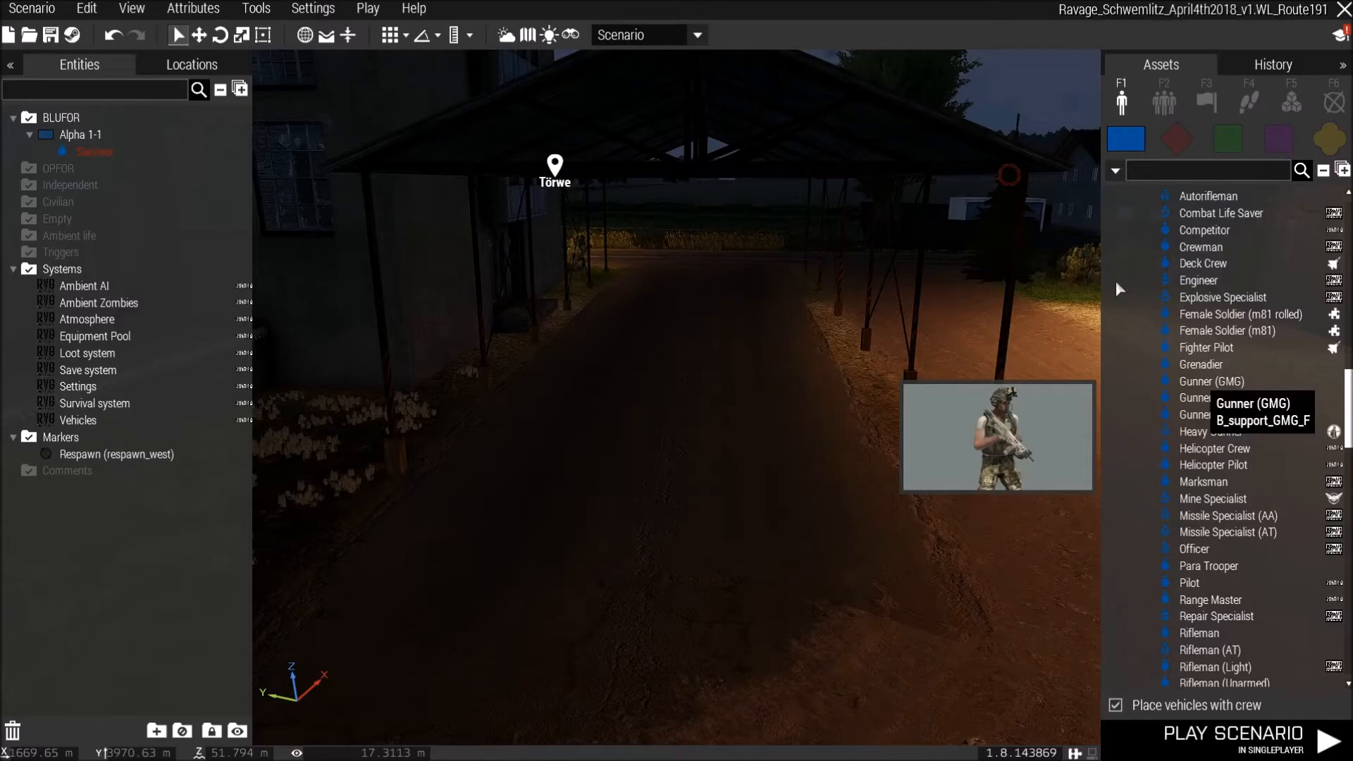
left_click(1118, 705)
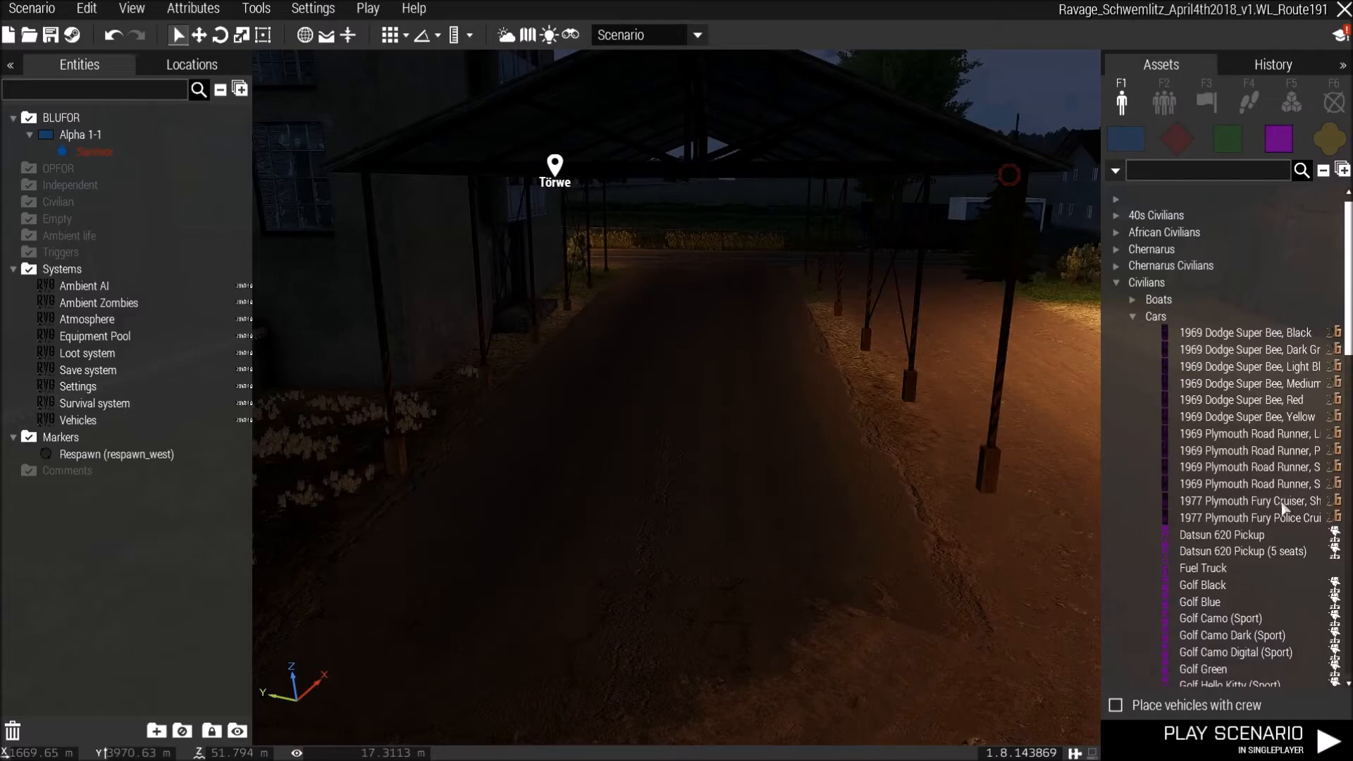
scroll(1221, 547, "down", 8)
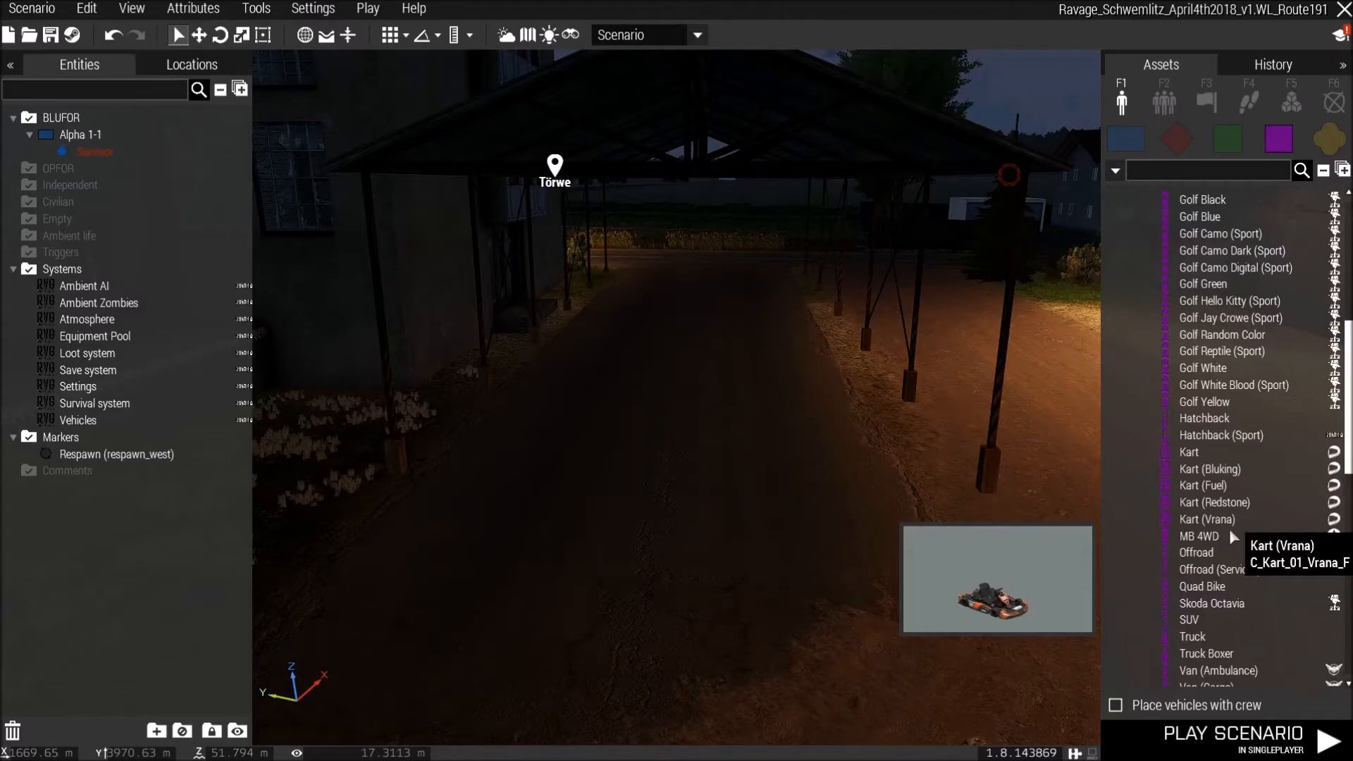
scroll(1230, 530, "up", 6)
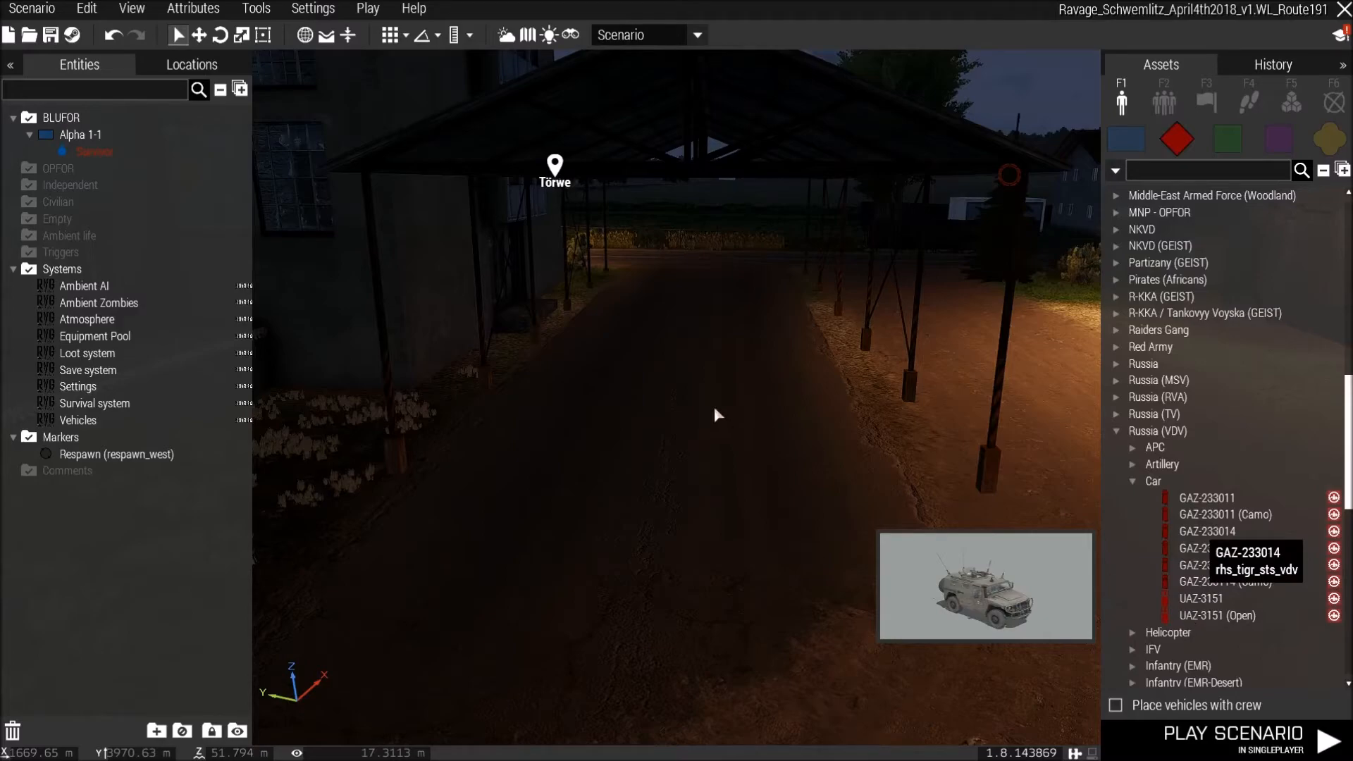
left_click(705, 459)
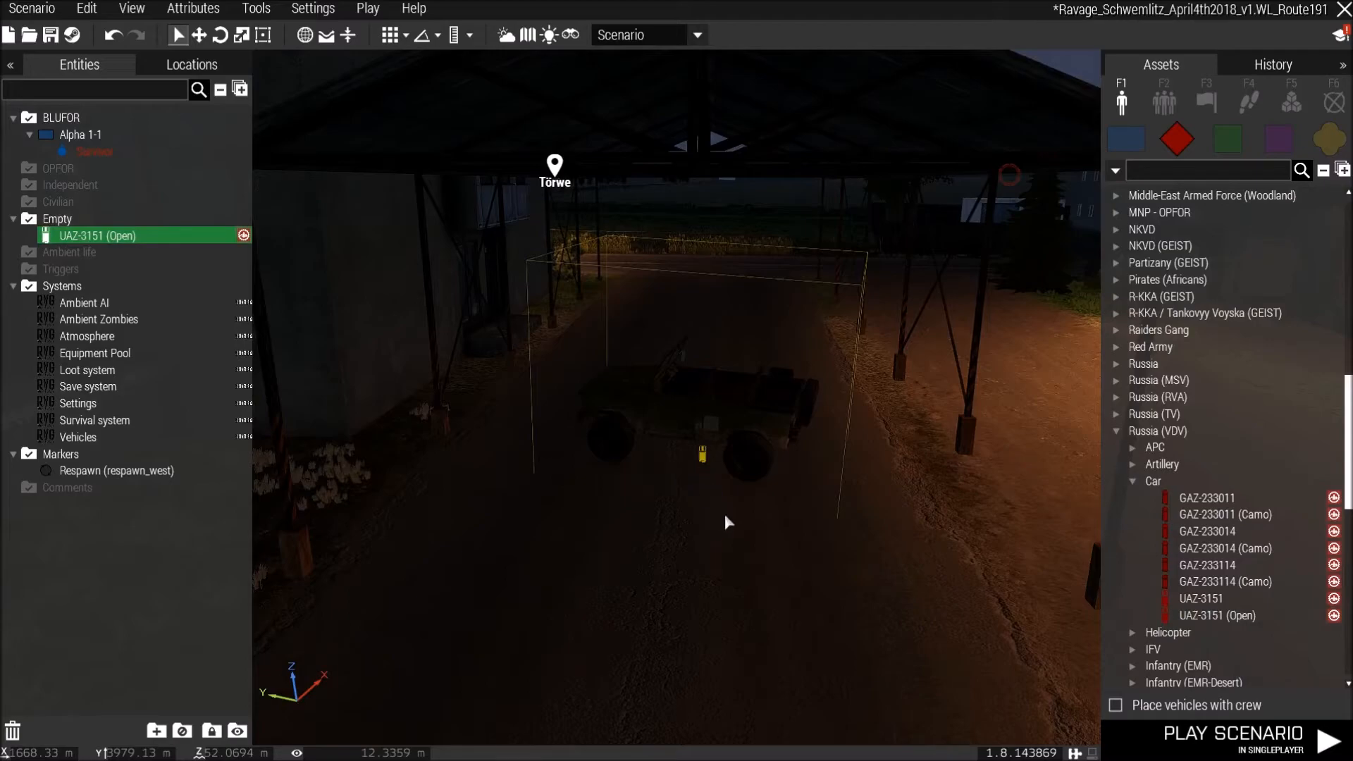
left_click_drag(721, 430, 722, 441, "shift")
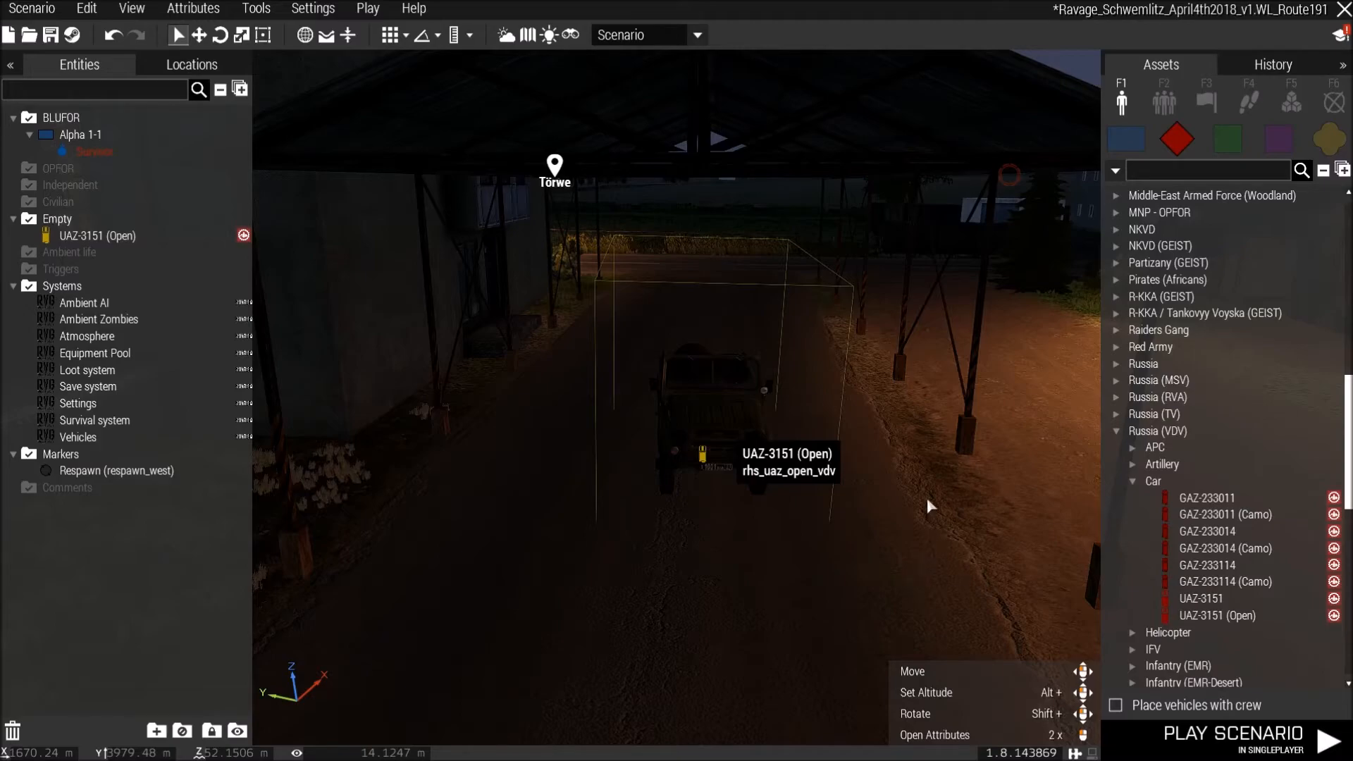
Open the UAZ's attributes and review its states and equipment storage.
double_click(933, 553)
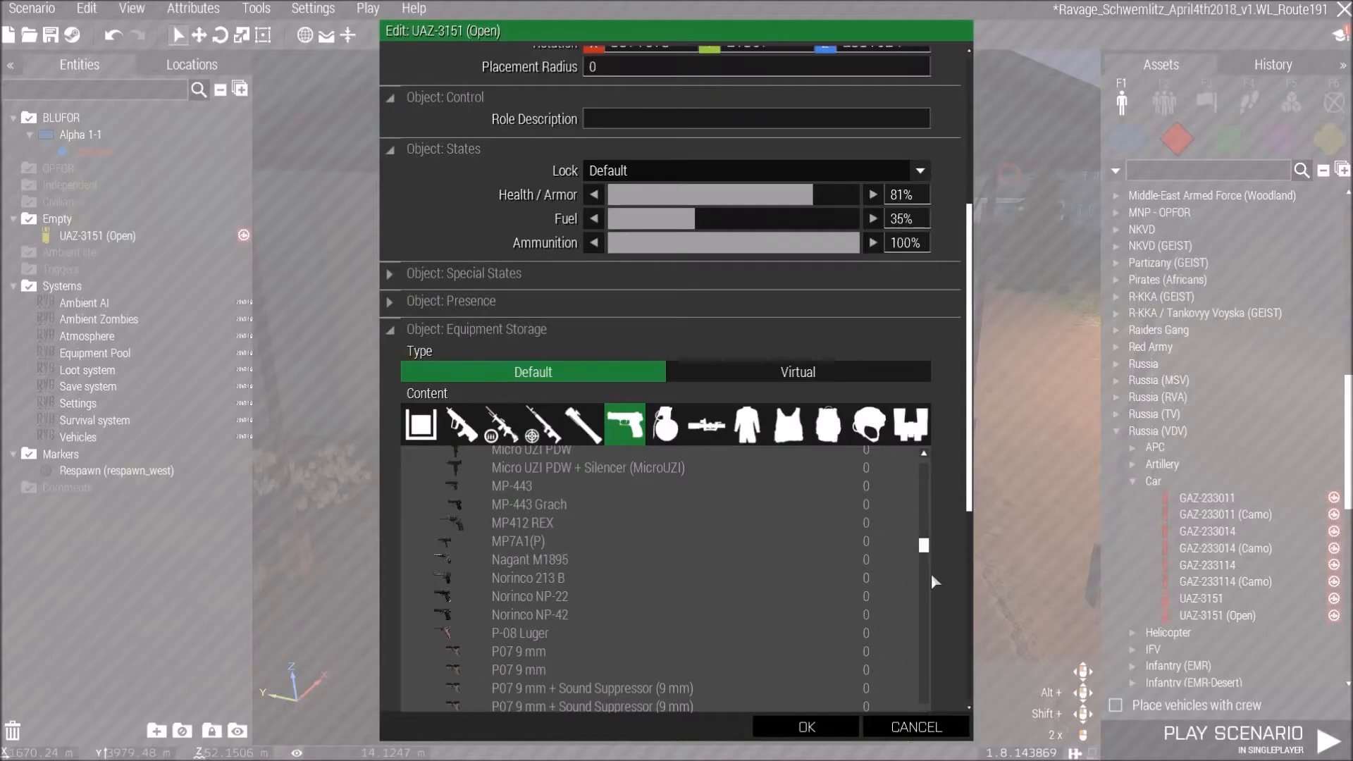
scroll(927, 592, "down", 5)
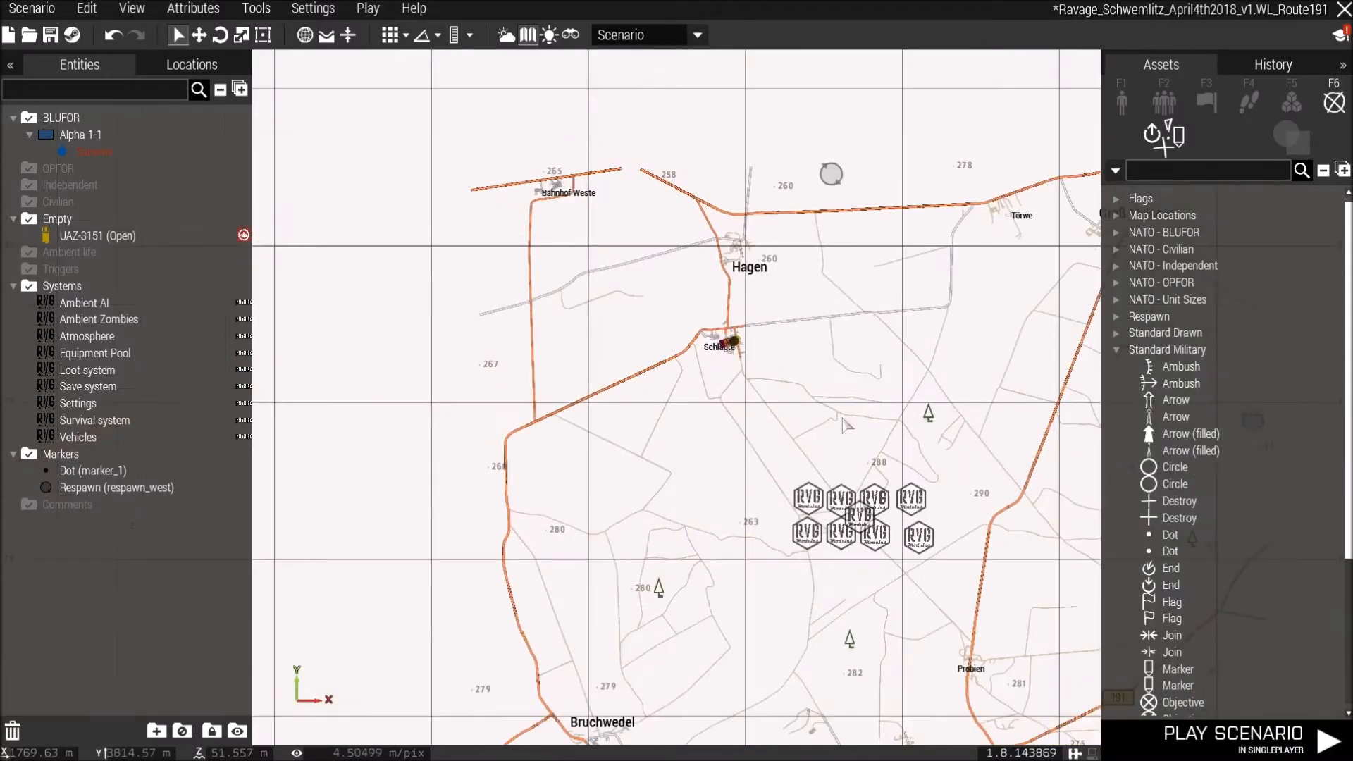
Place a dot marker near Schlagte, then a burning campfire beside the water tower in Bruchwedel.
right_click_drag(718, 392, 693, 380)
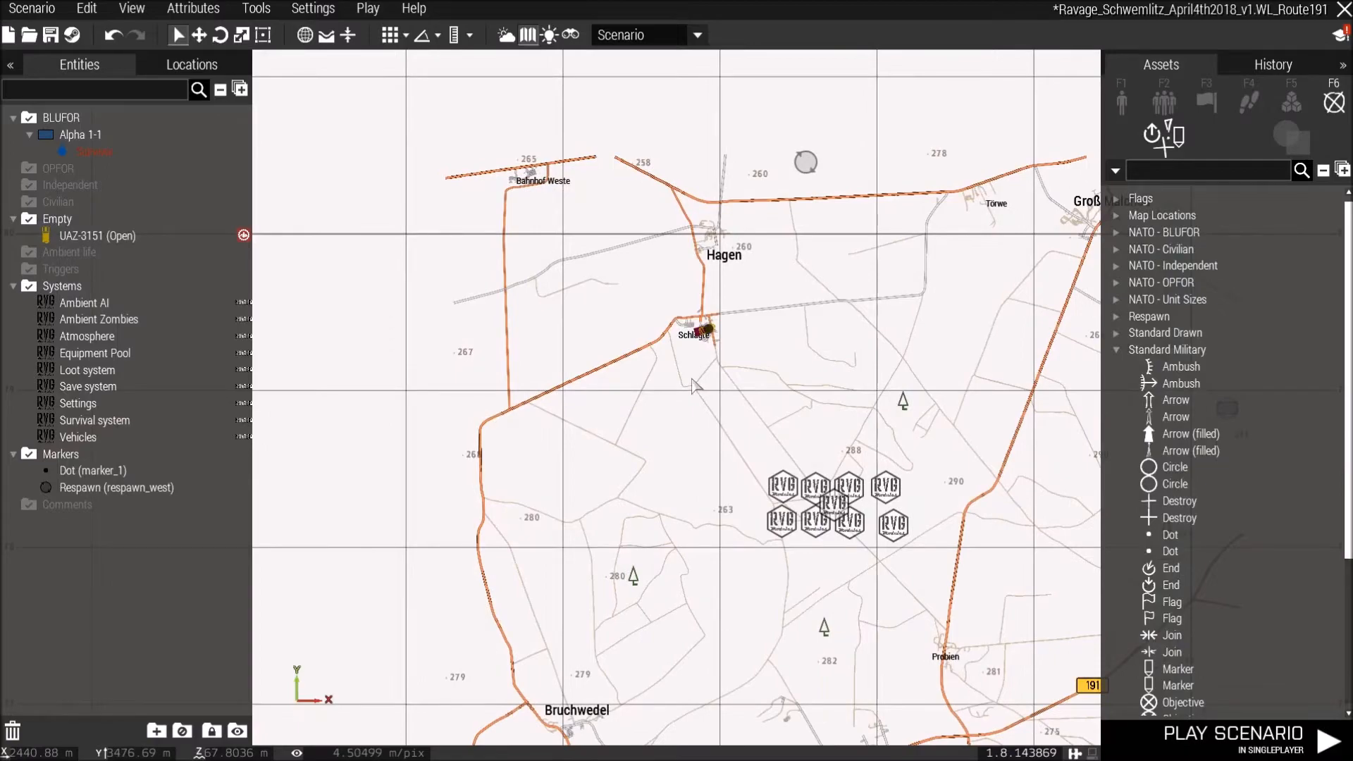
right_click_drag(861, 428, 716, 307)
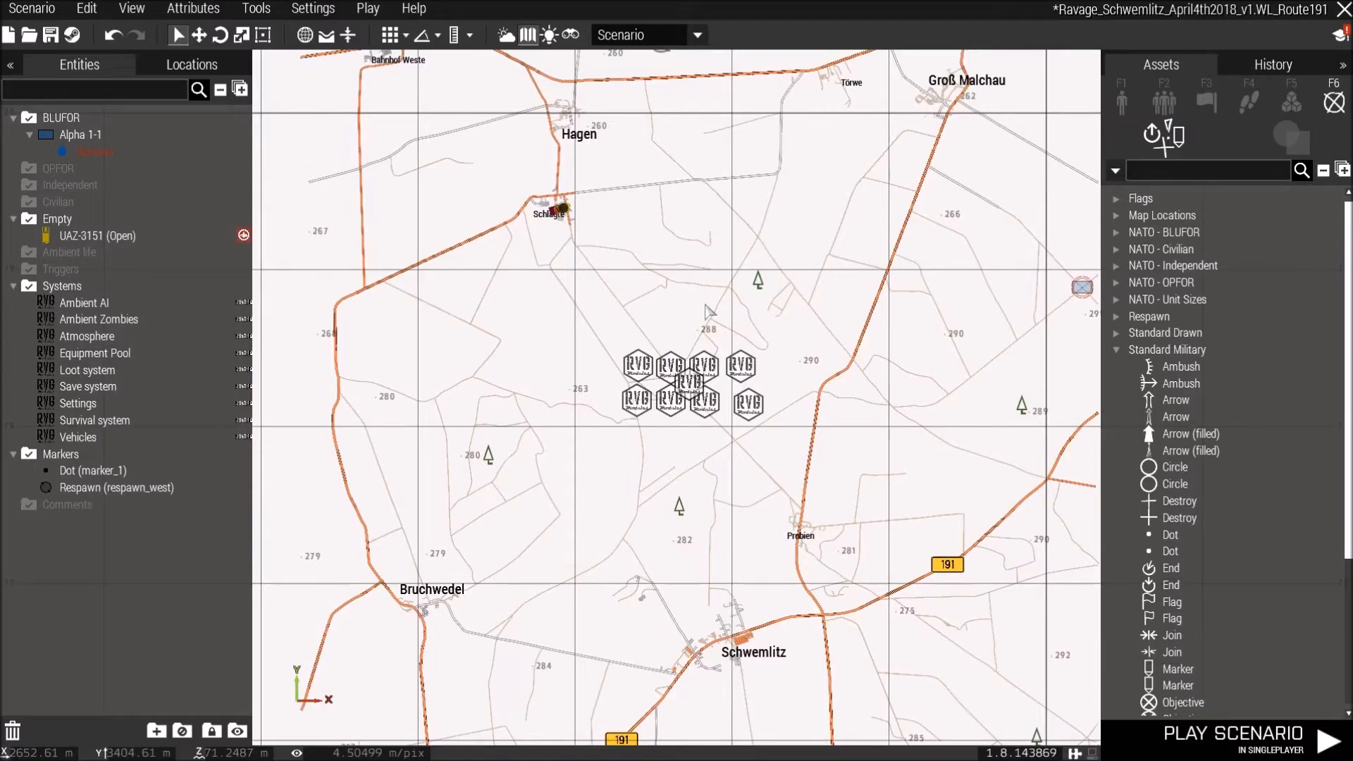
right_click_drag(762, 271, 775, 189)
right_click_drag(395, 600, 489, 502)
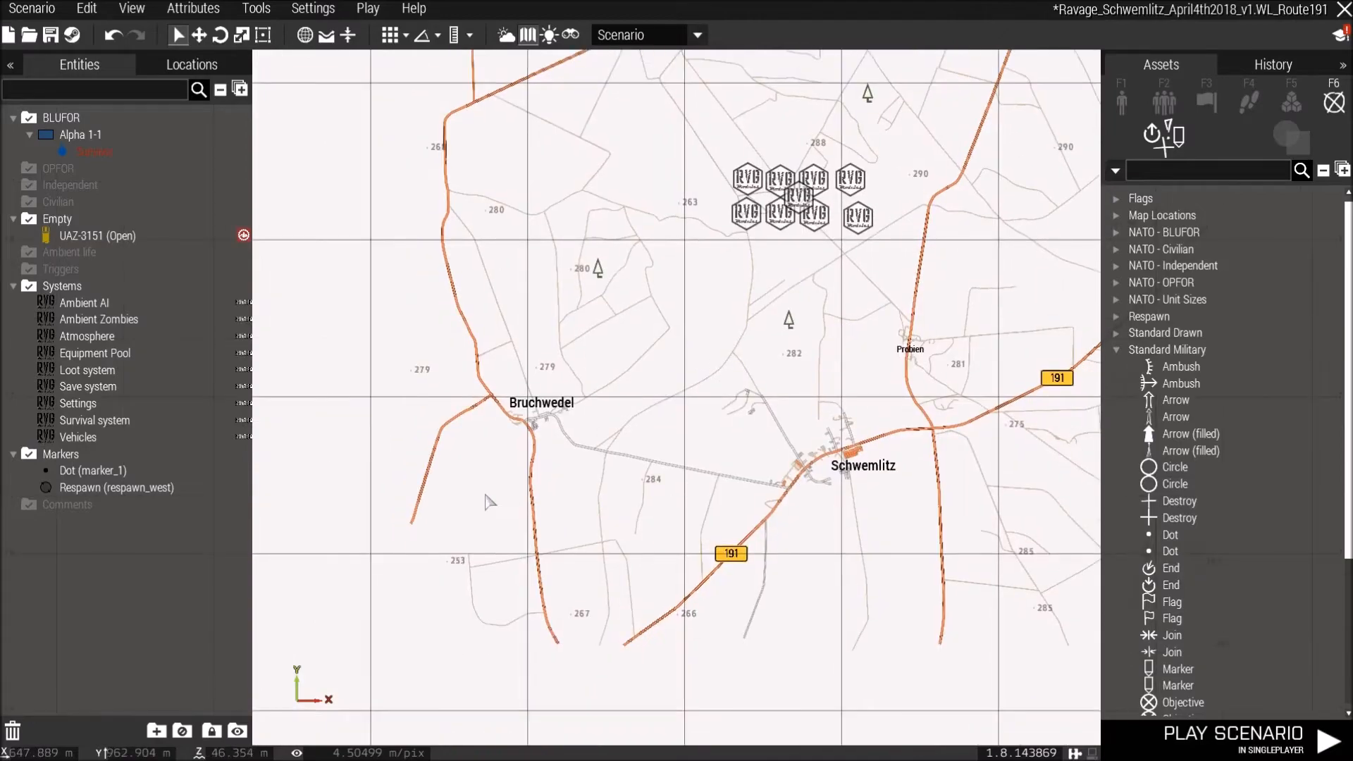
scroll(490, 502, "up", 5)
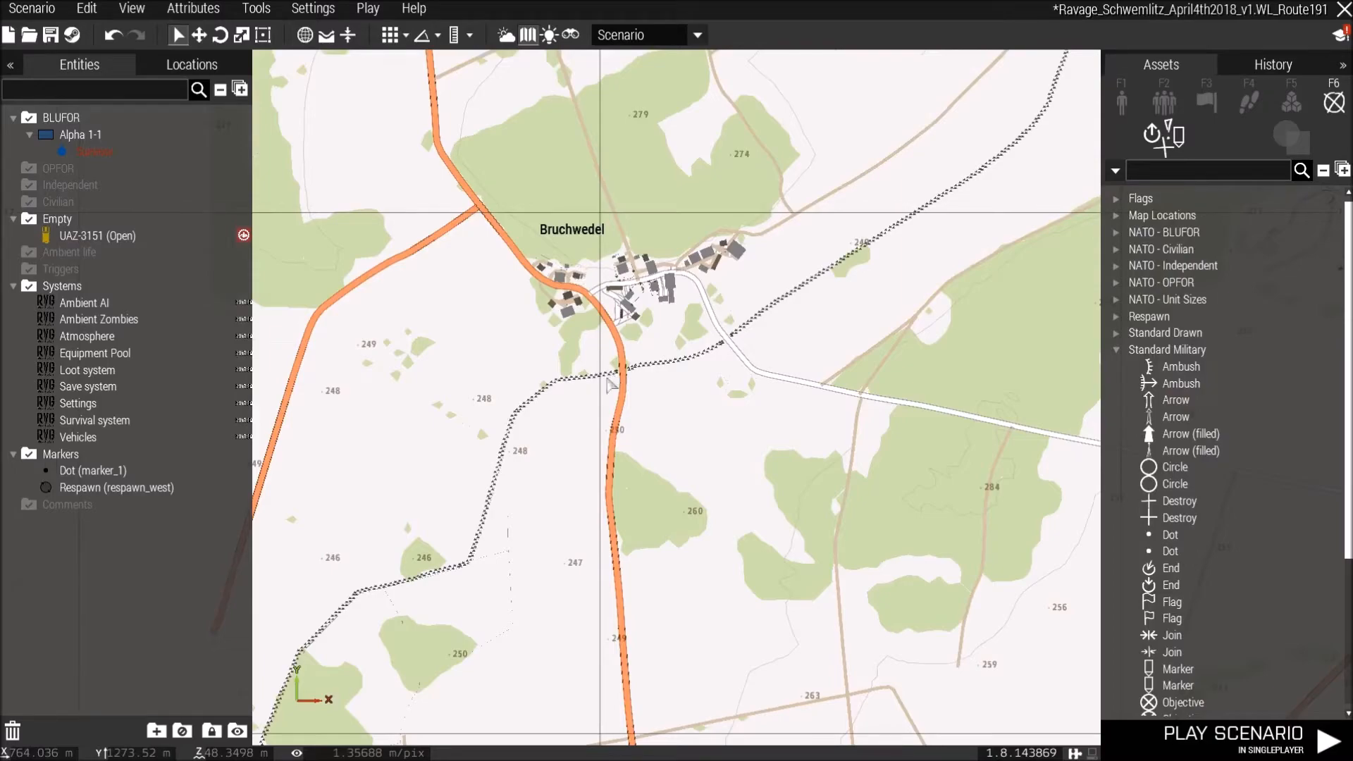
key("m")
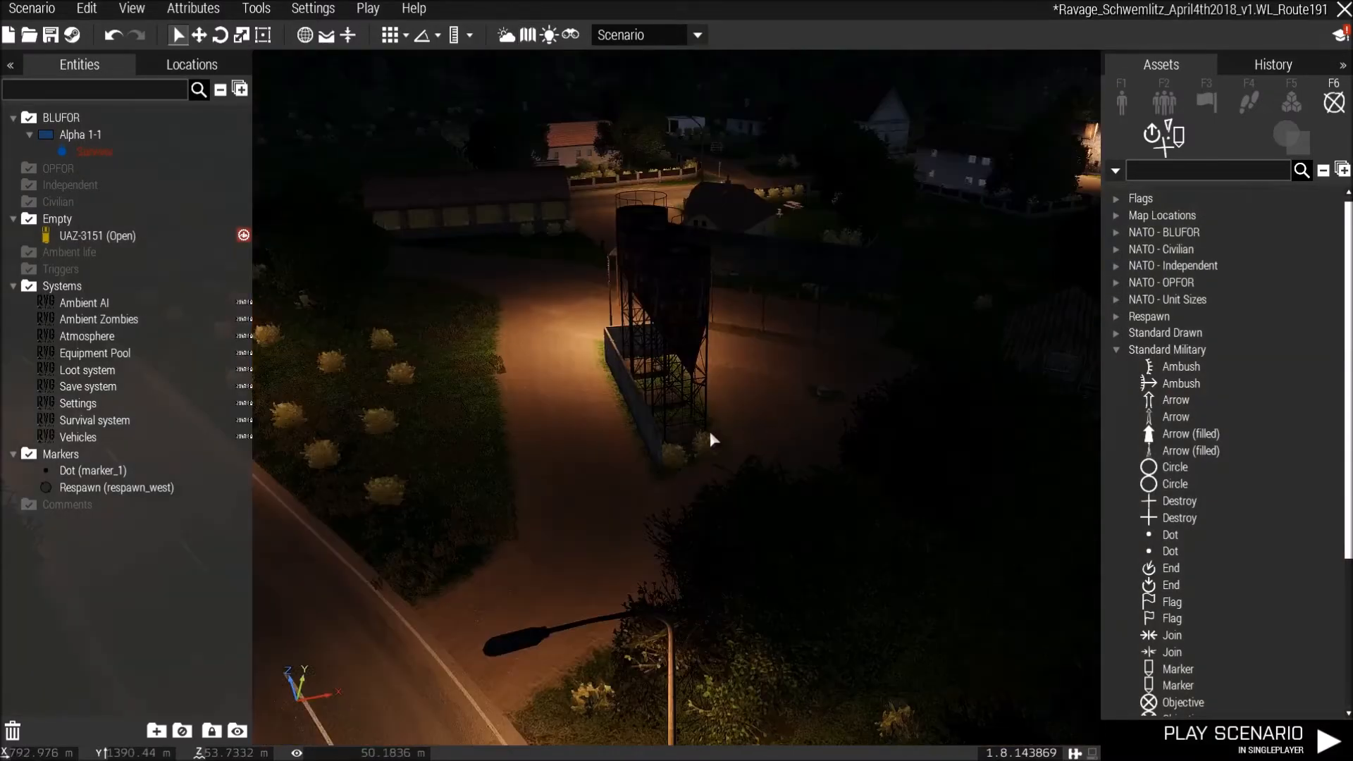
scroll(775, 434, "up", 5)
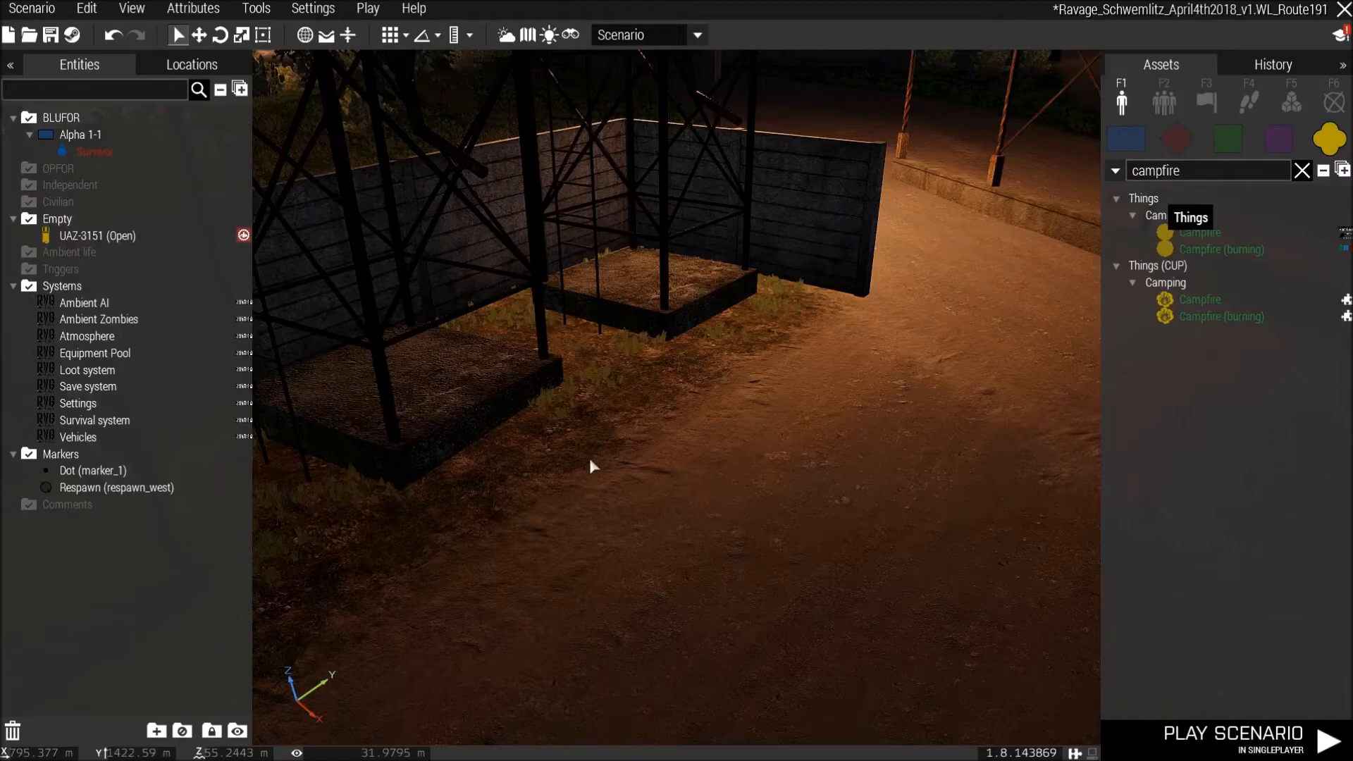
left_click(591, 461)
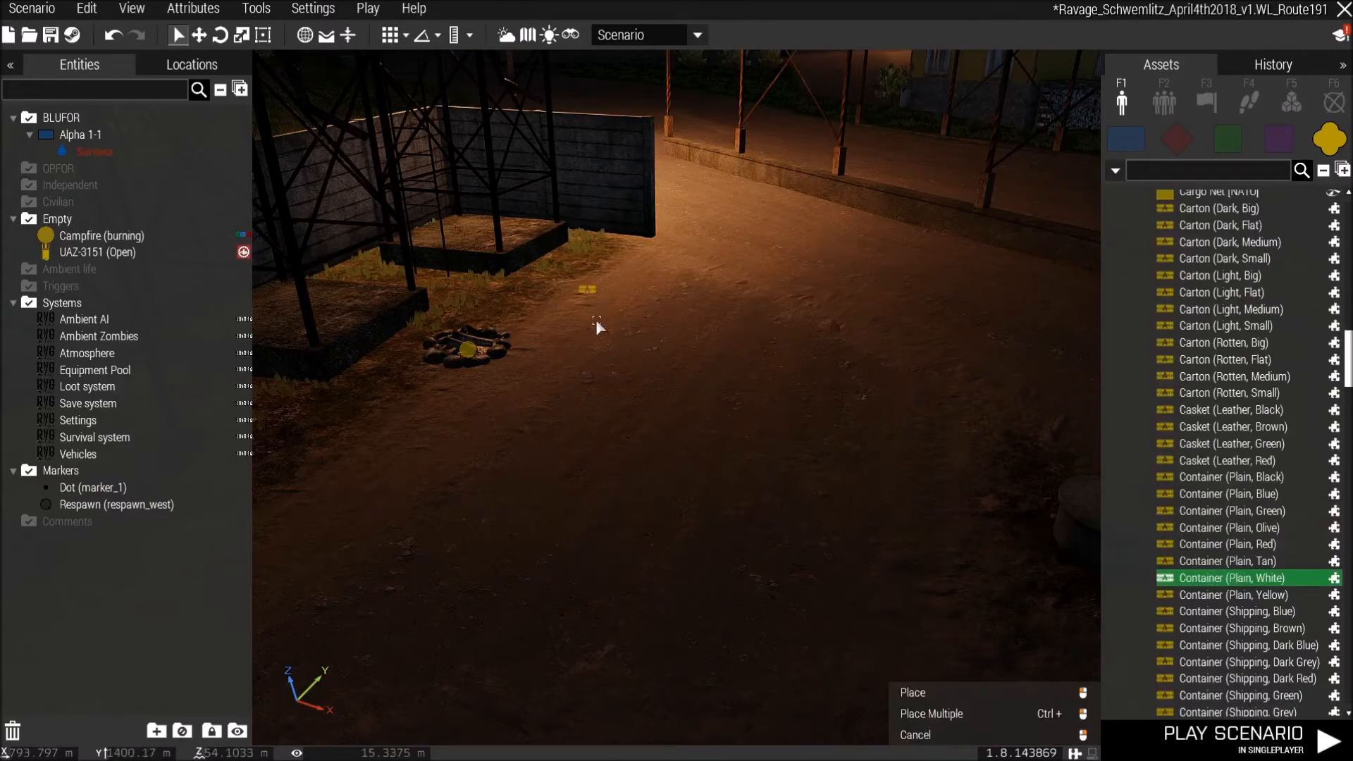
Place a HighSec Crate (Small, Blue) on the ground beside the burning campfire at the water tower.
right_click(587, 289)
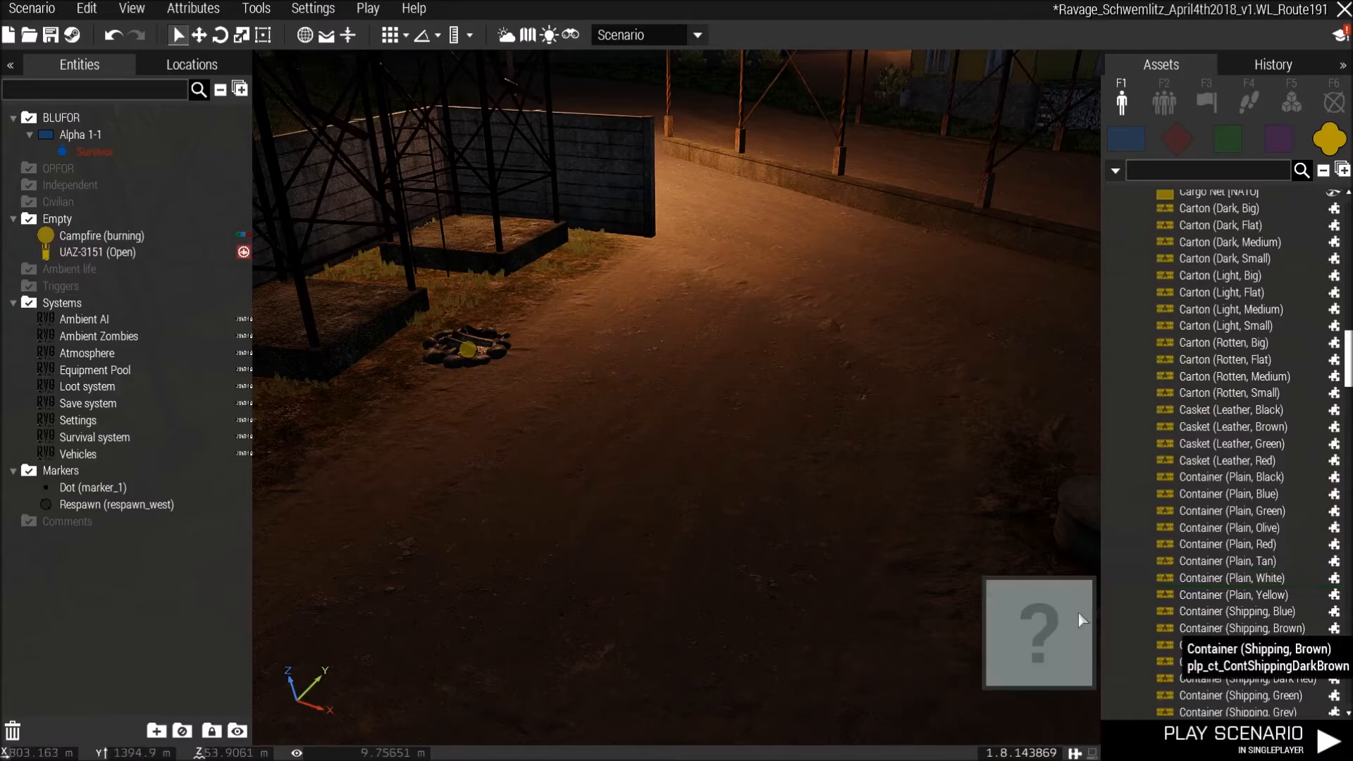
scroll(1280, 634, "down", 5)
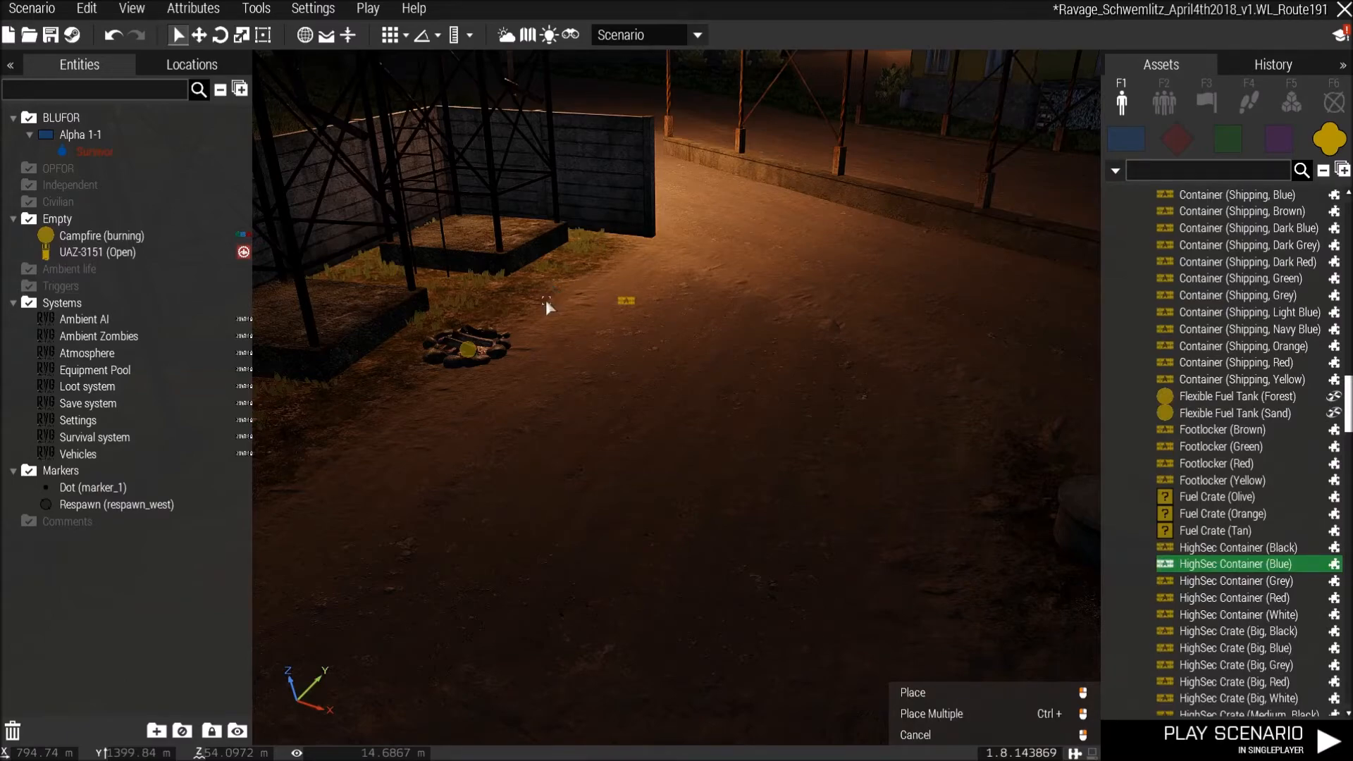
left_click(564, 307)
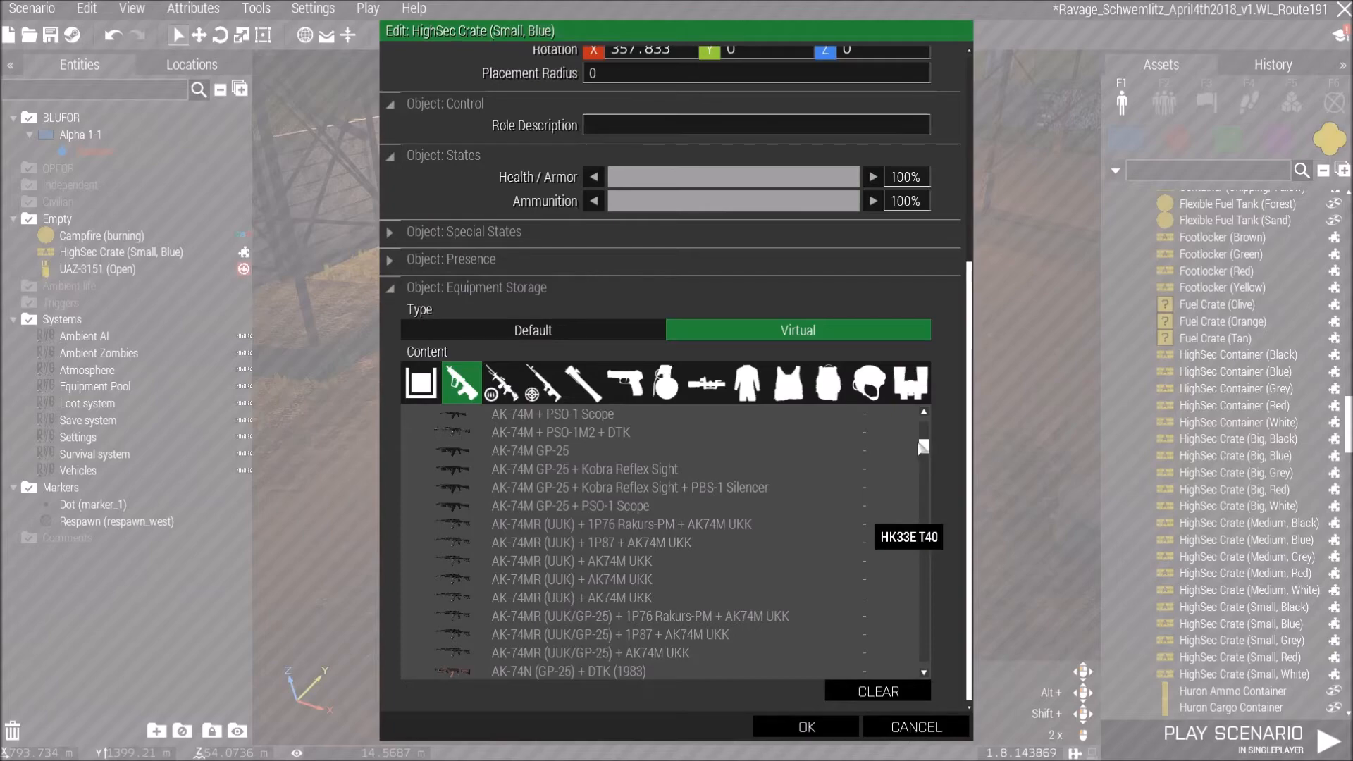
In the crate's attributes, set equipment storage to Default and add one 7.62mm EPR 20Rnd FAL Magazine, then confirm.
left_click_drag(922, 444, 923, 454)
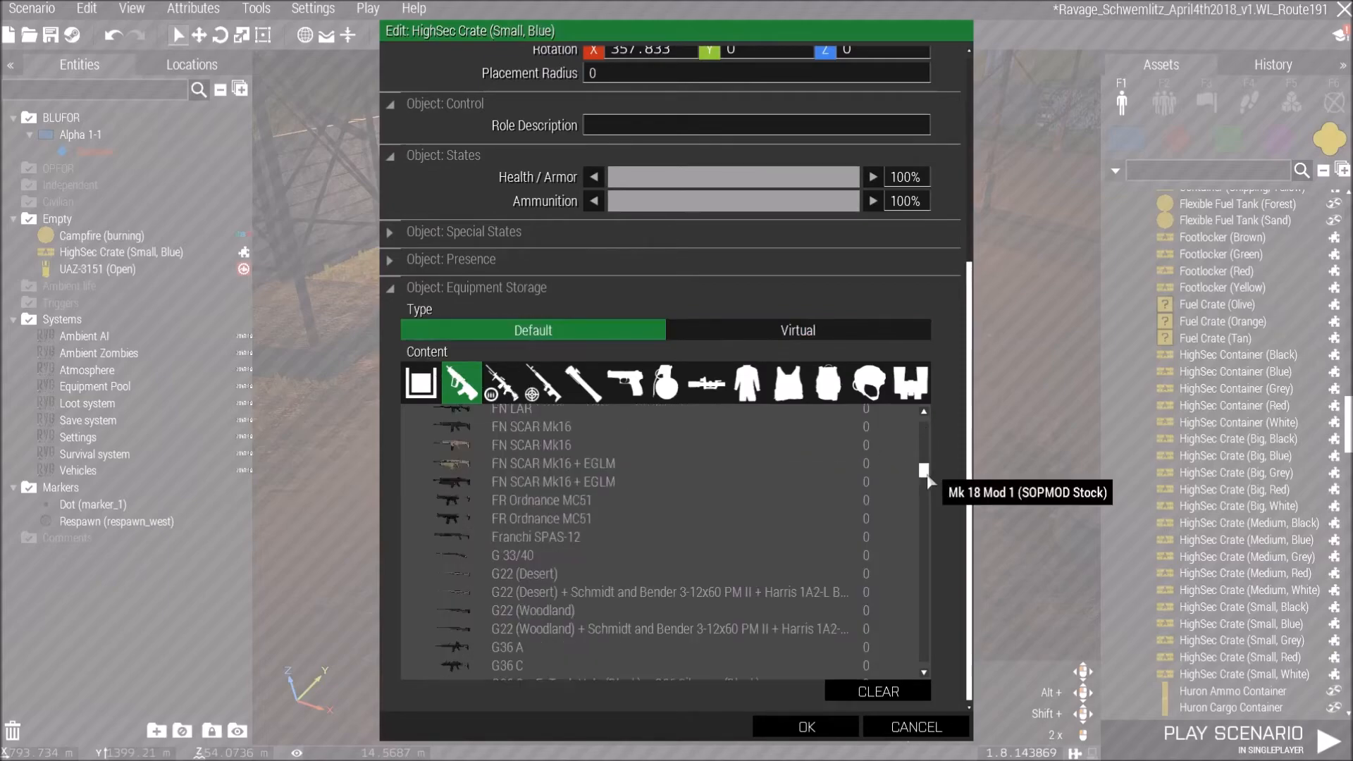
left_click_drag(923, 468, 918, 496)
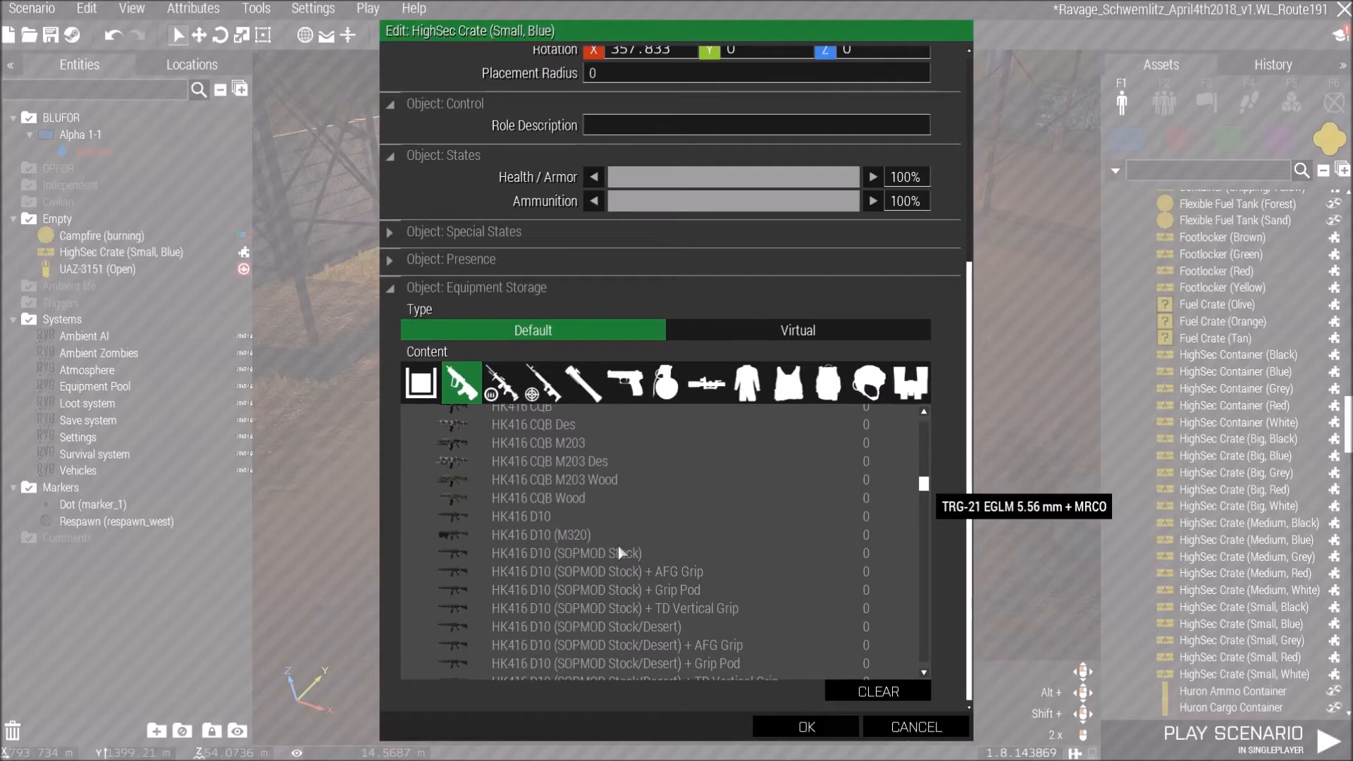
scroll(620, 553, "down", 5)
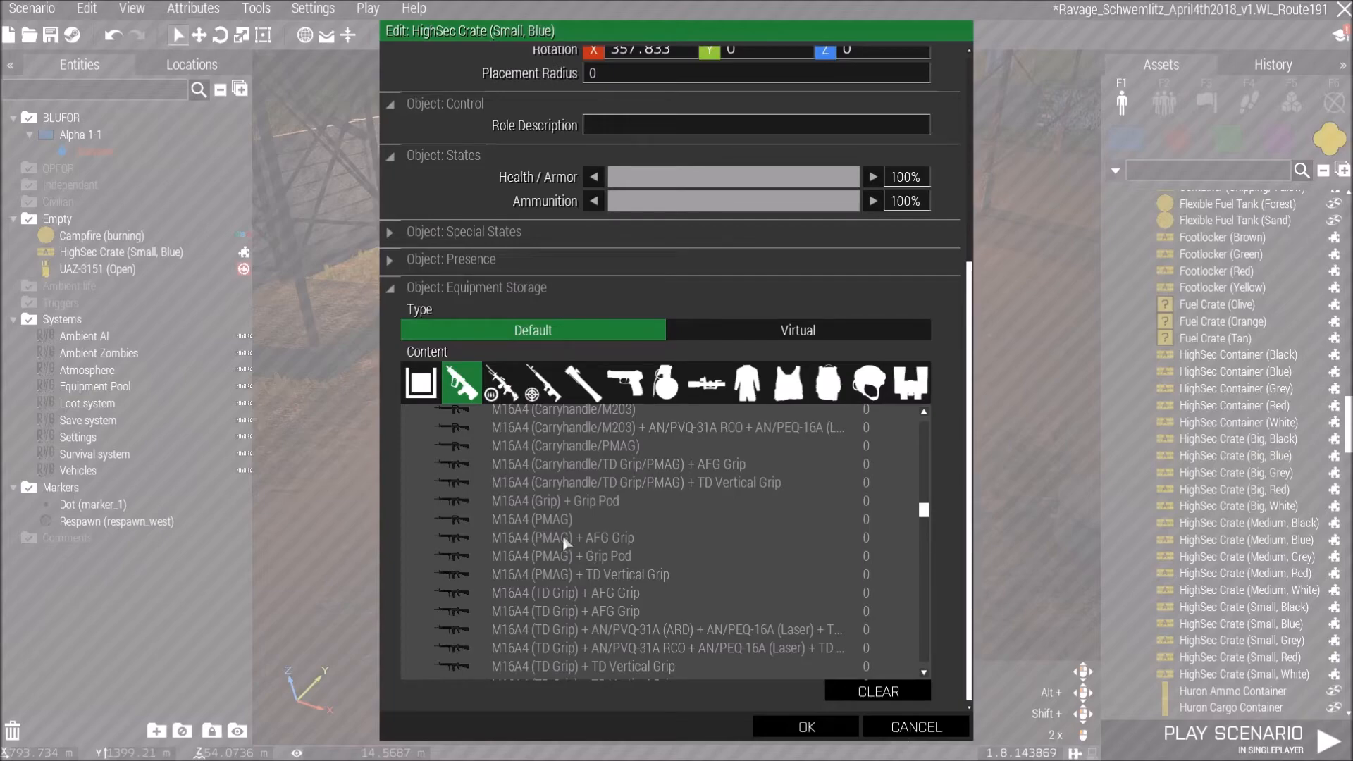
scroll(562, 534, "up", 5)
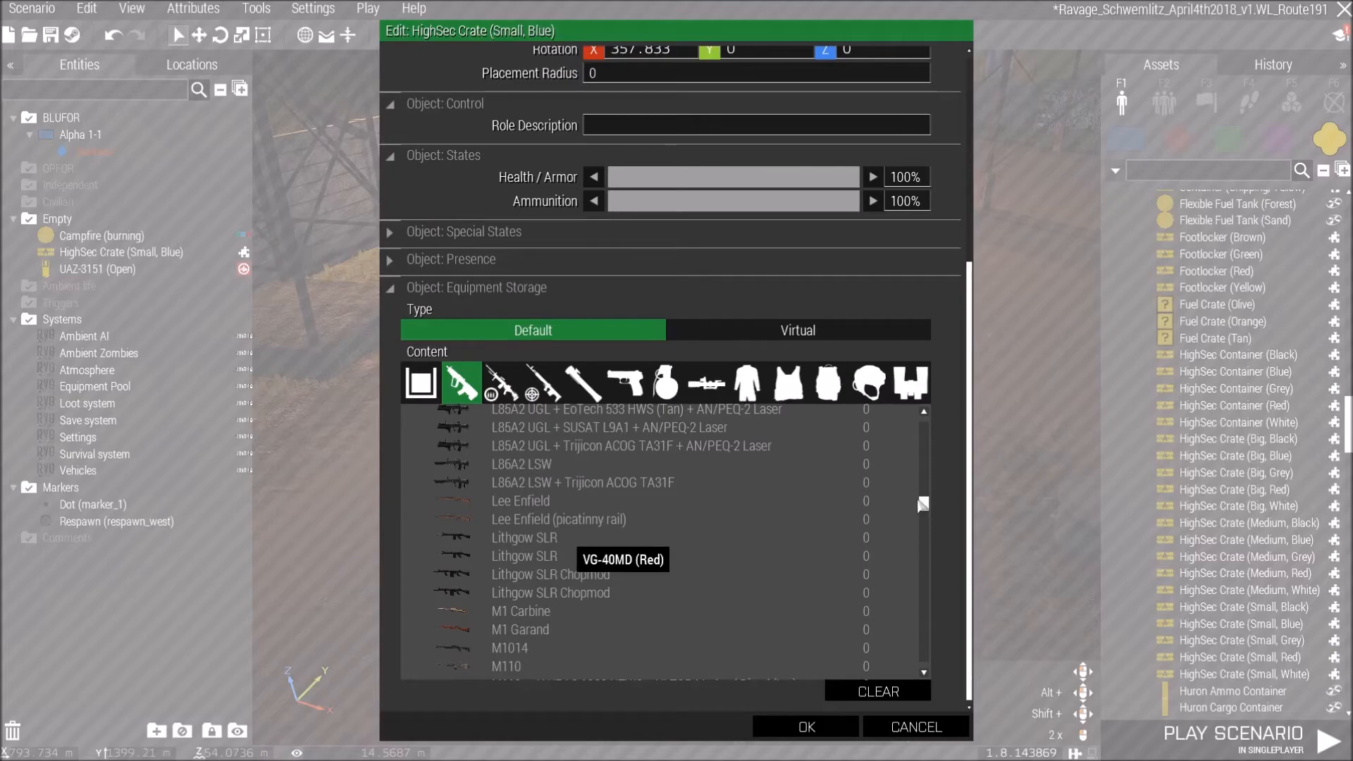
left_click_drag(923, 510, 912, 607)
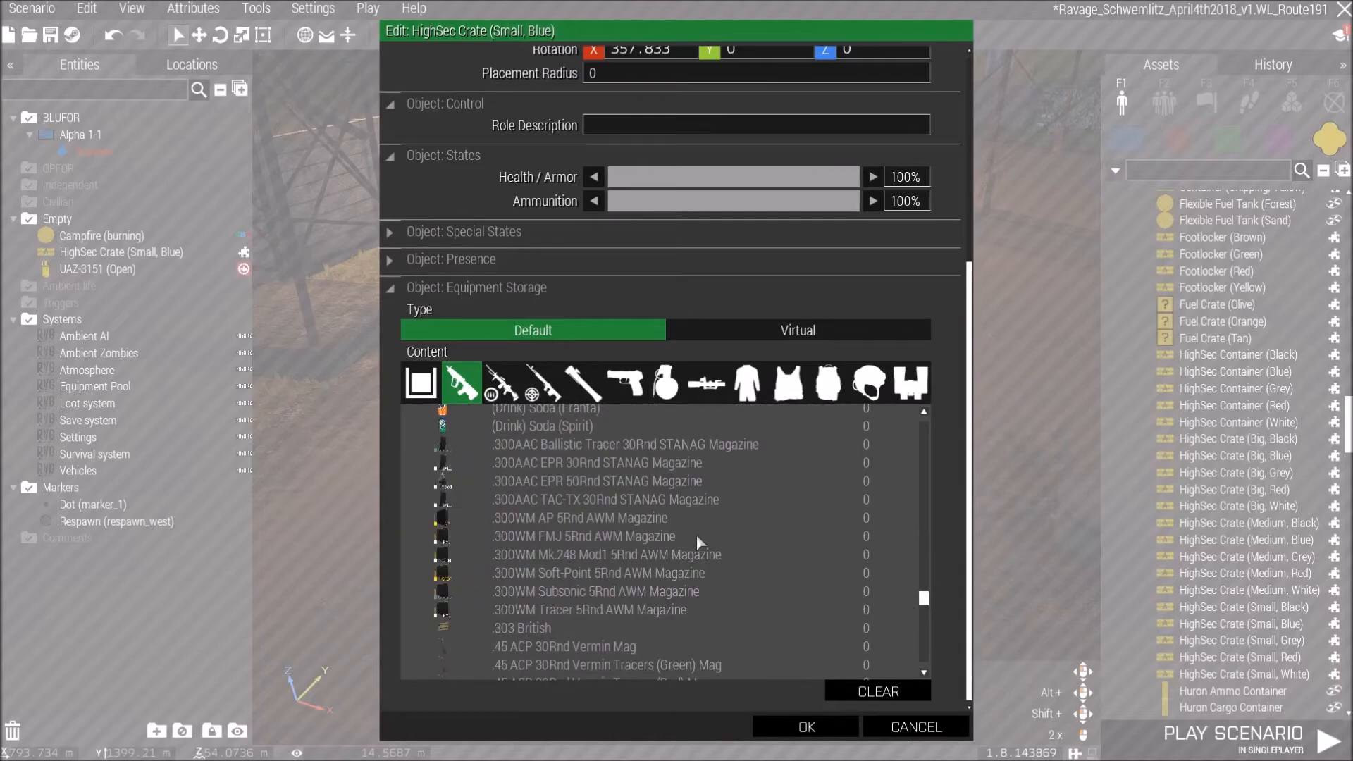
scroll(584, 542, "down", 5)
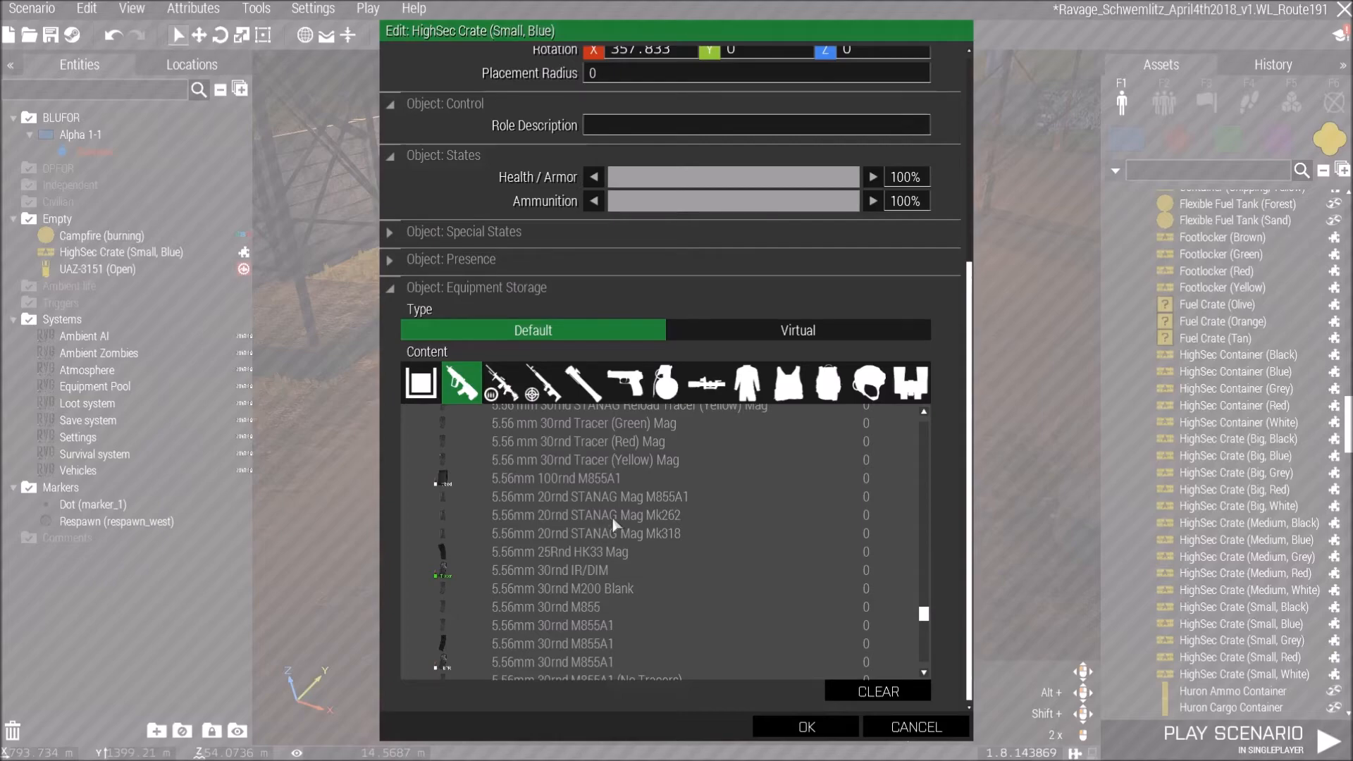
scroll(761, 543, "down", 5)
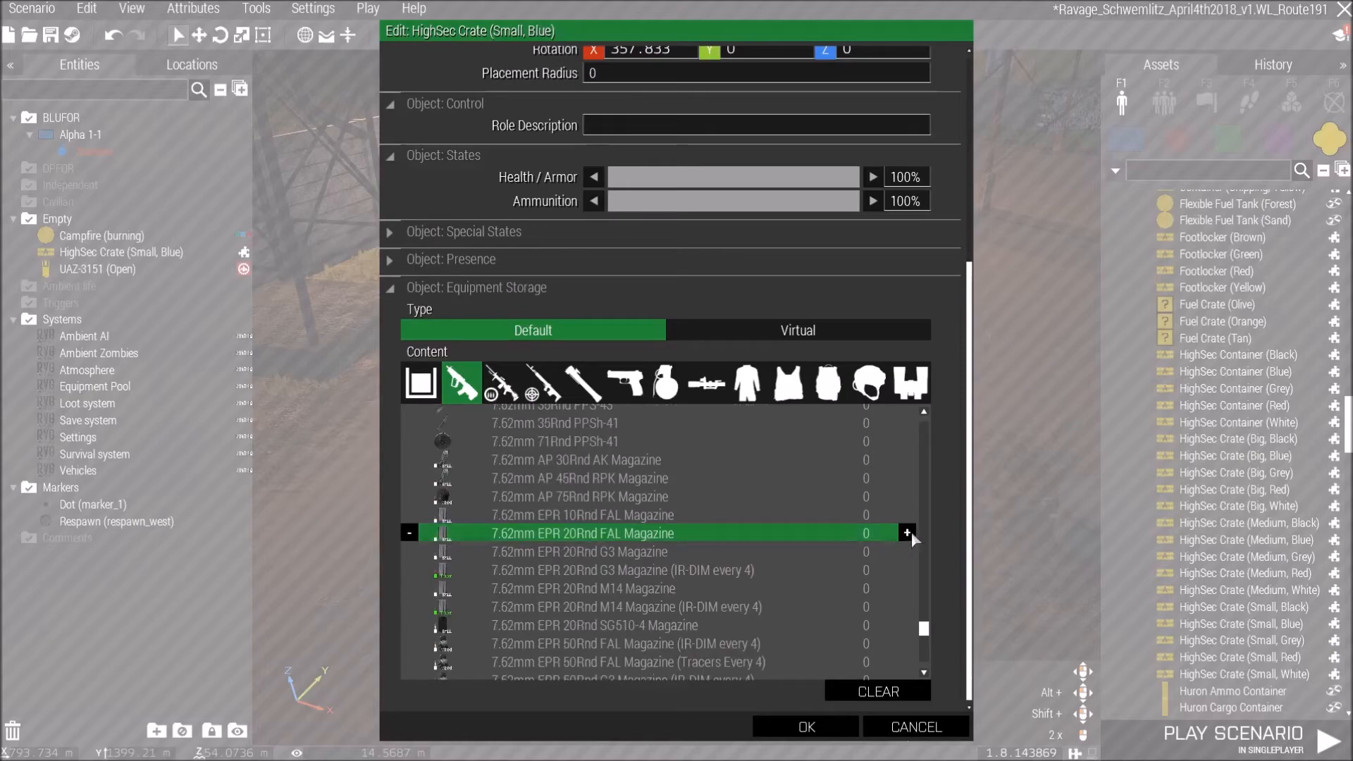
left_click(907, 533)
left_click(803, 726)
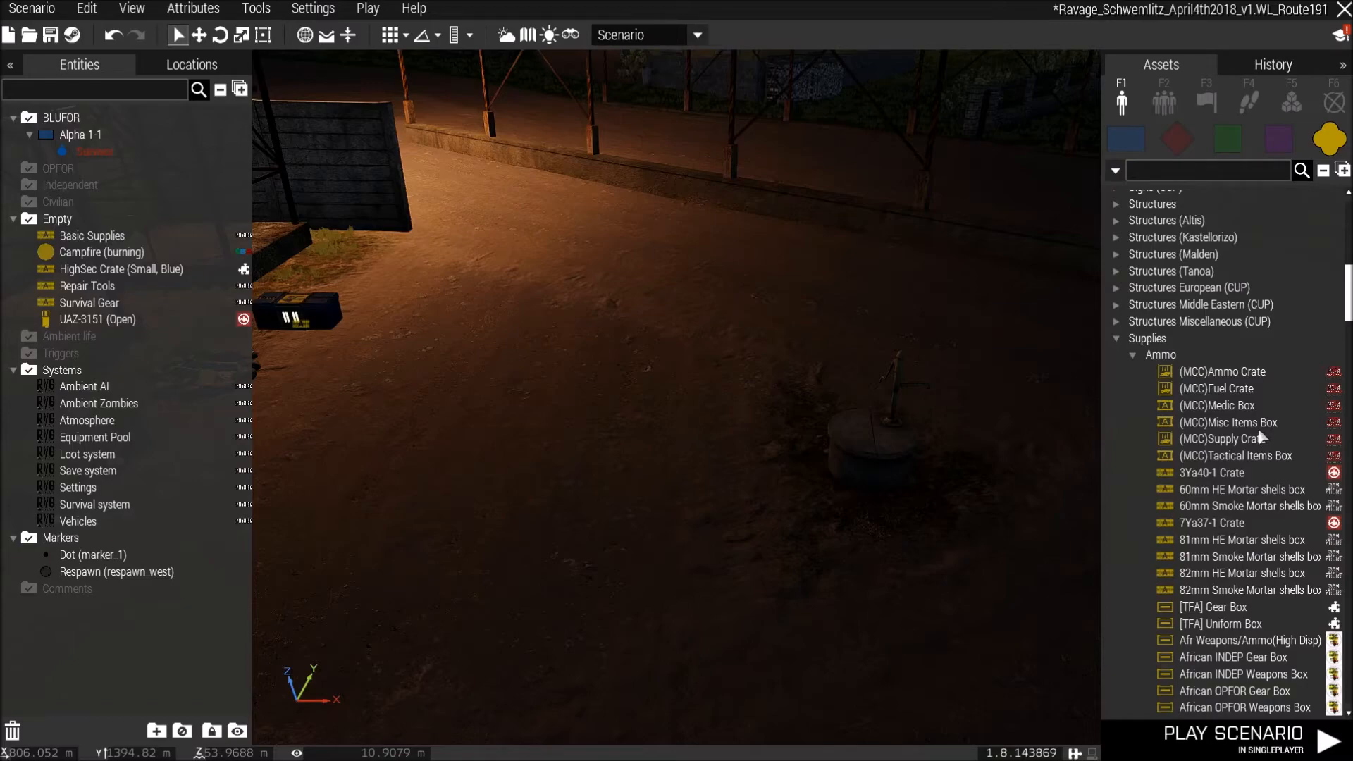
Place an HLC MP5 Supply Box near the water tower and rotate it slightly.
scroll(1261, 437, "down", 10)
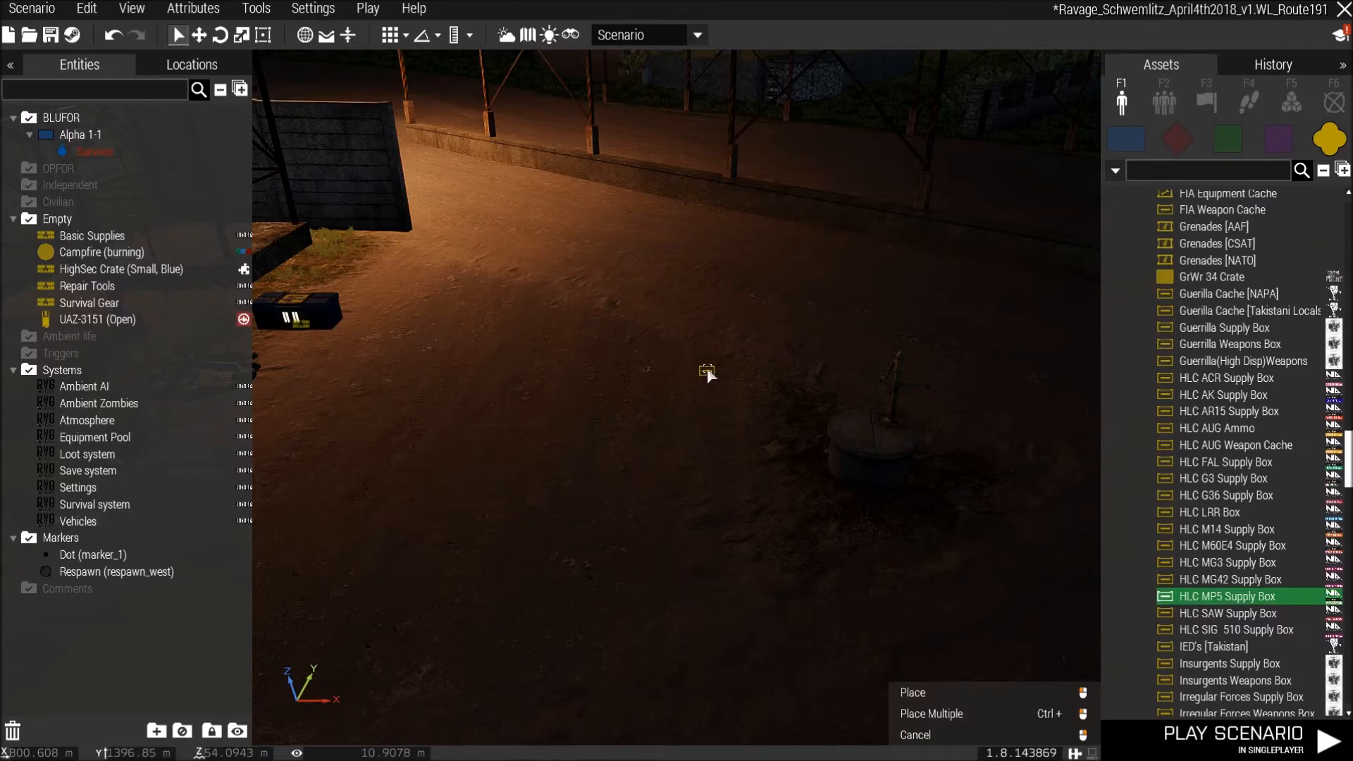
left_click(682, 356)
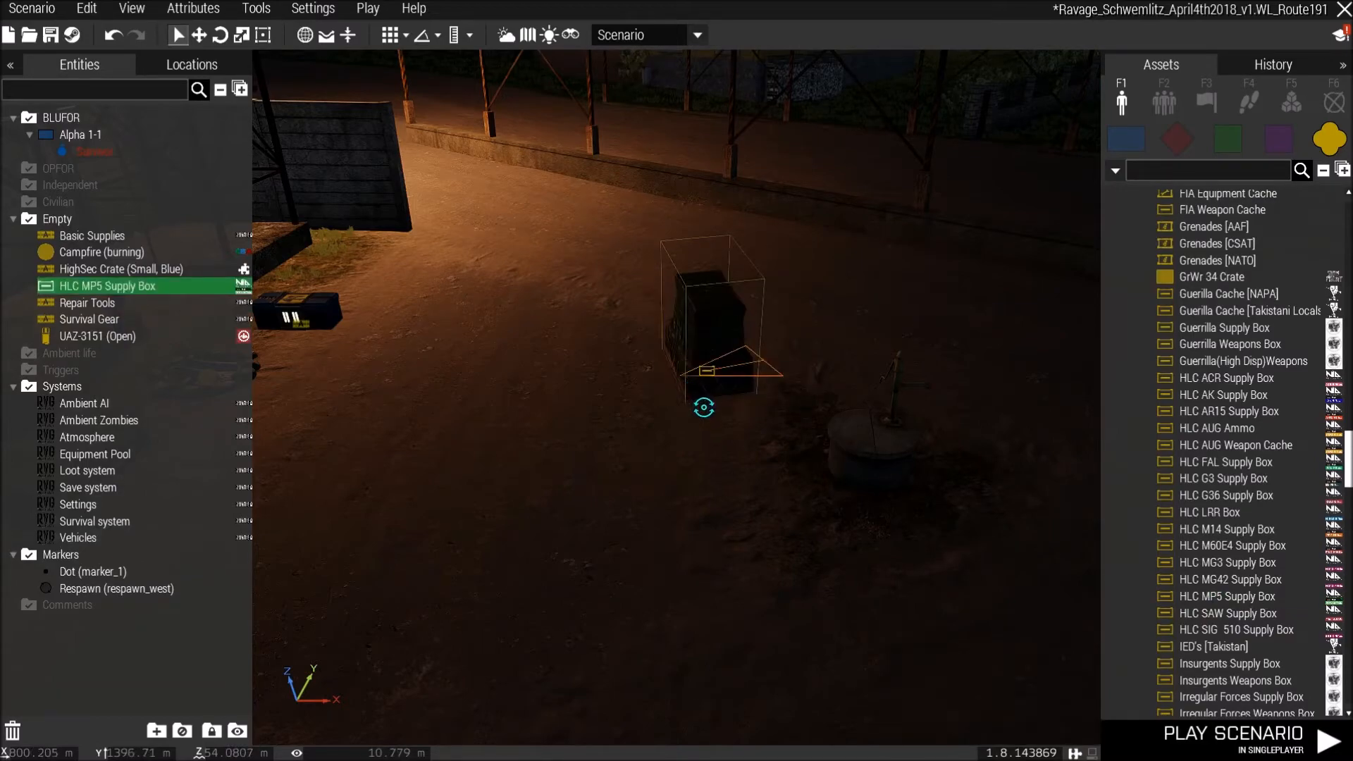
left_click_drag(771, 426, 815, 388, "shift")
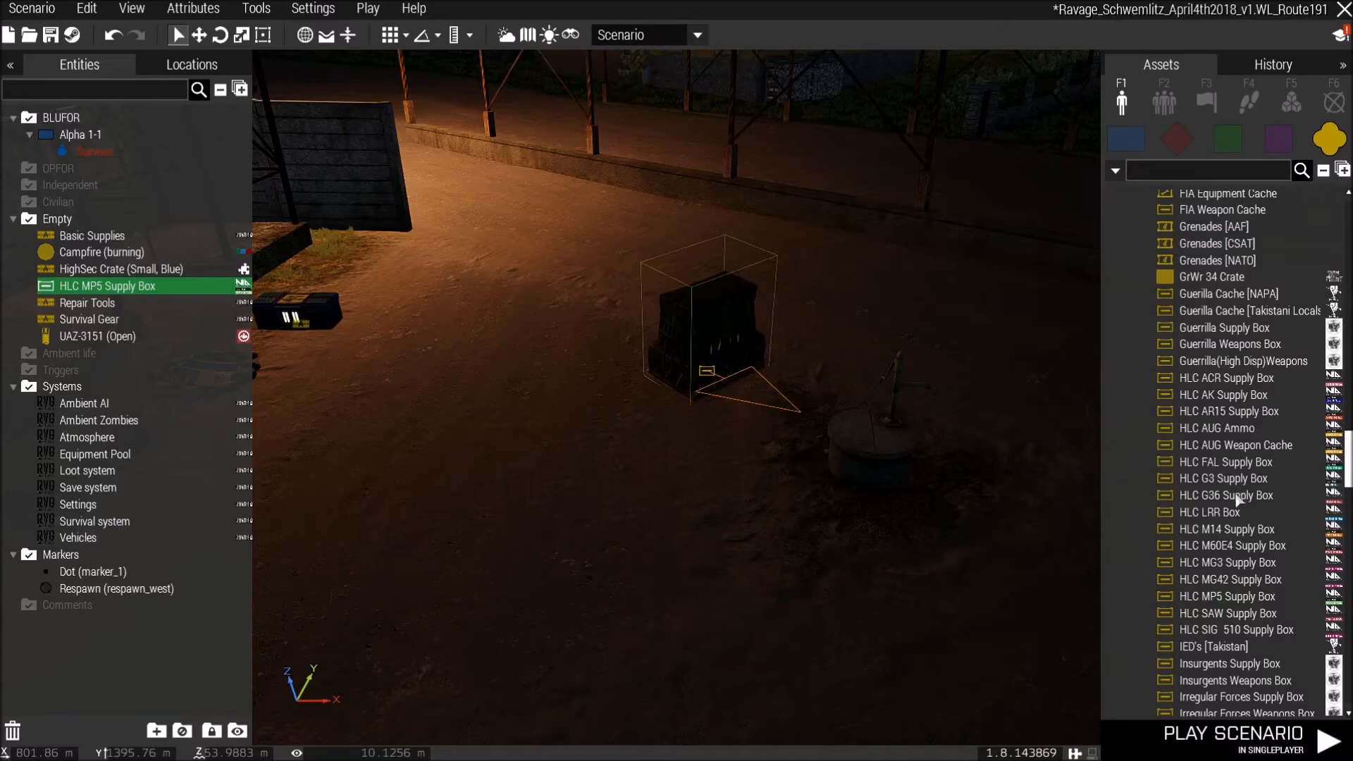
scroll(1238, 499, "down", 10)
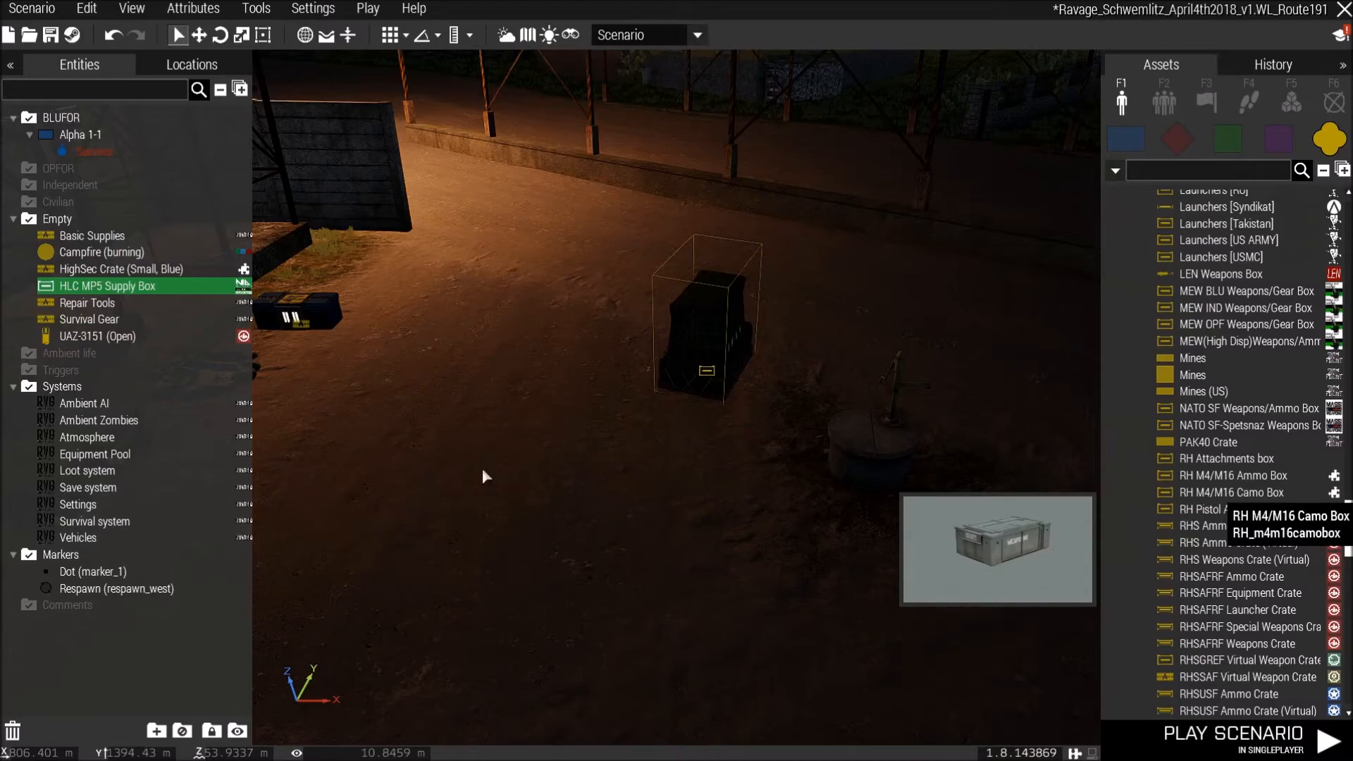
left_click(548, 632)
scroll(564, 578, "down", 4)
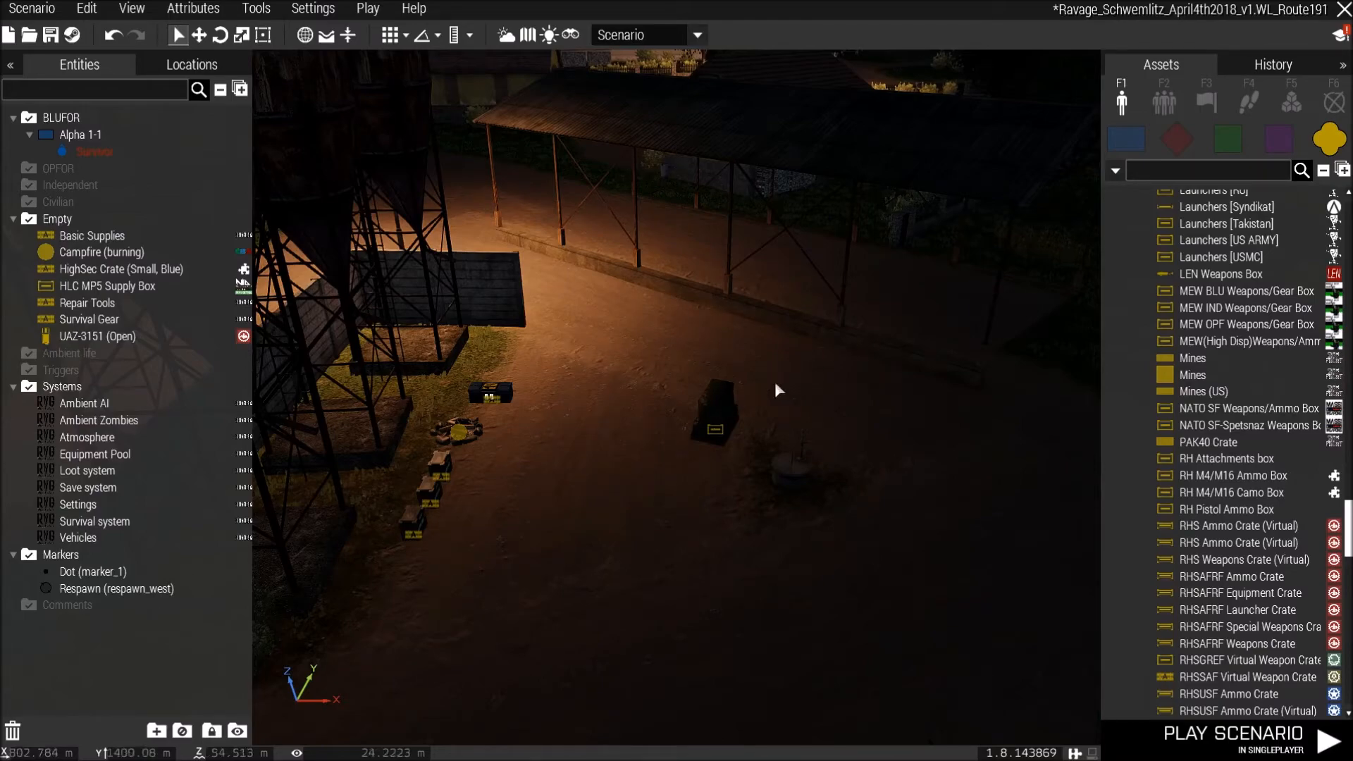
Place a Square marker on the road at the edge of Bruchwedel on the map.
key("m")
key("F6")
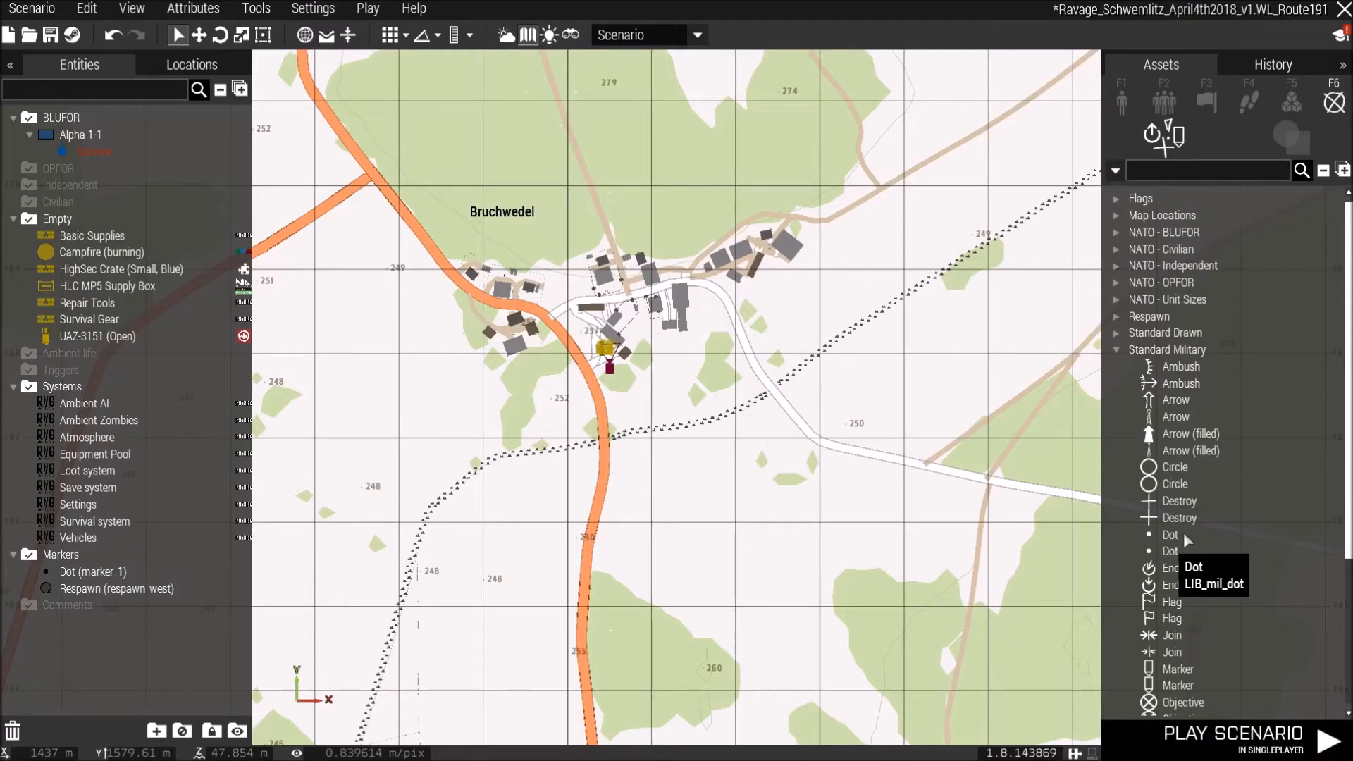
double_click(569, 355)
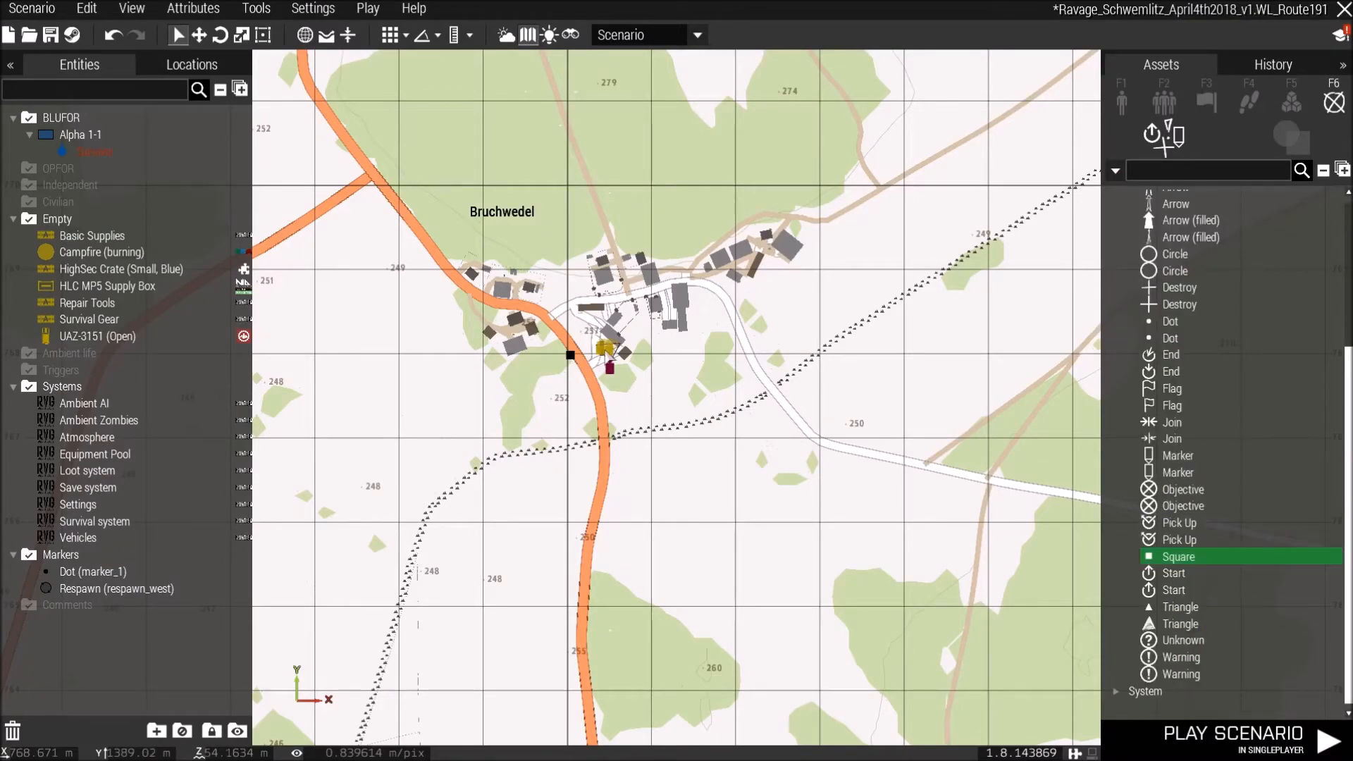
Move the camera to the village of Probien using the map.
scroll(712, 451, "down", 6)
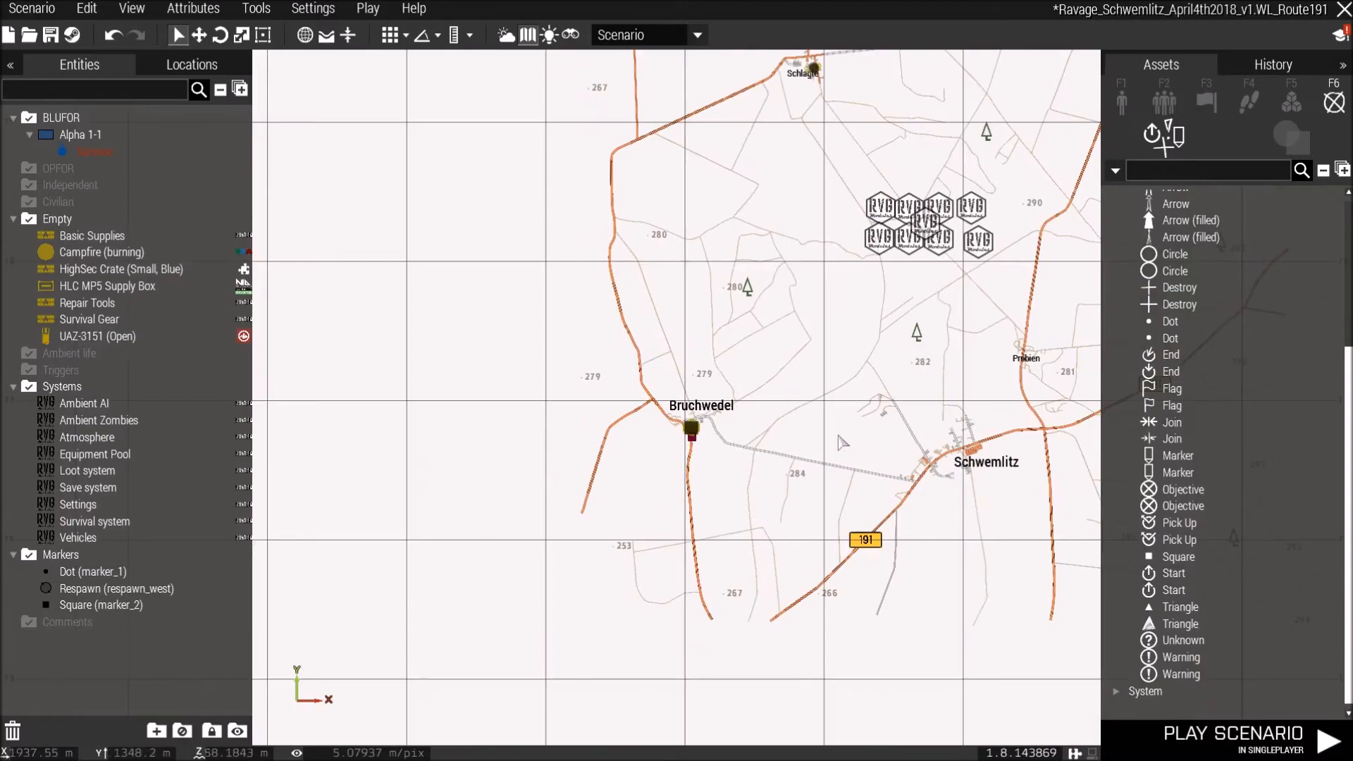
right_click_drag(958, 381, 778, 564)
right_click_drag(742, 486, 756, 477)
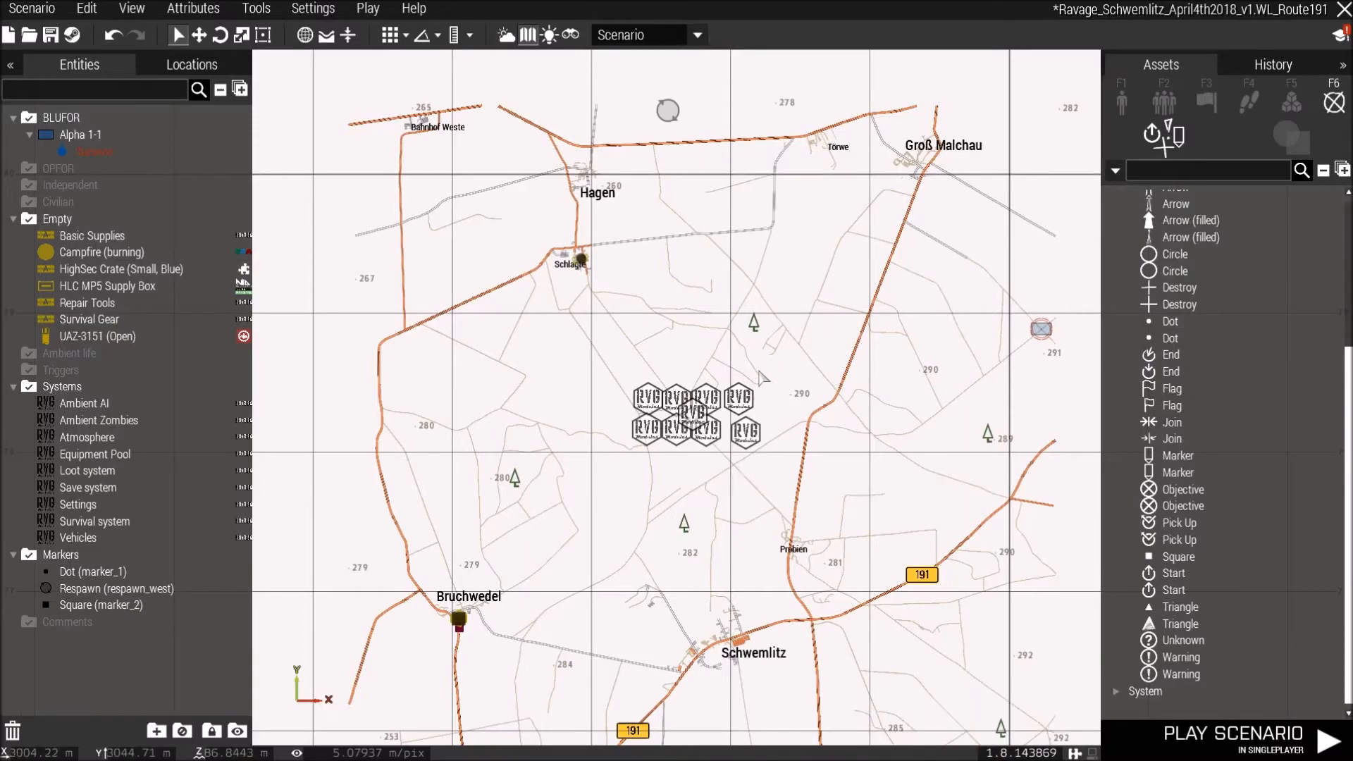
right_click_drag(835, 587, 790, 442)
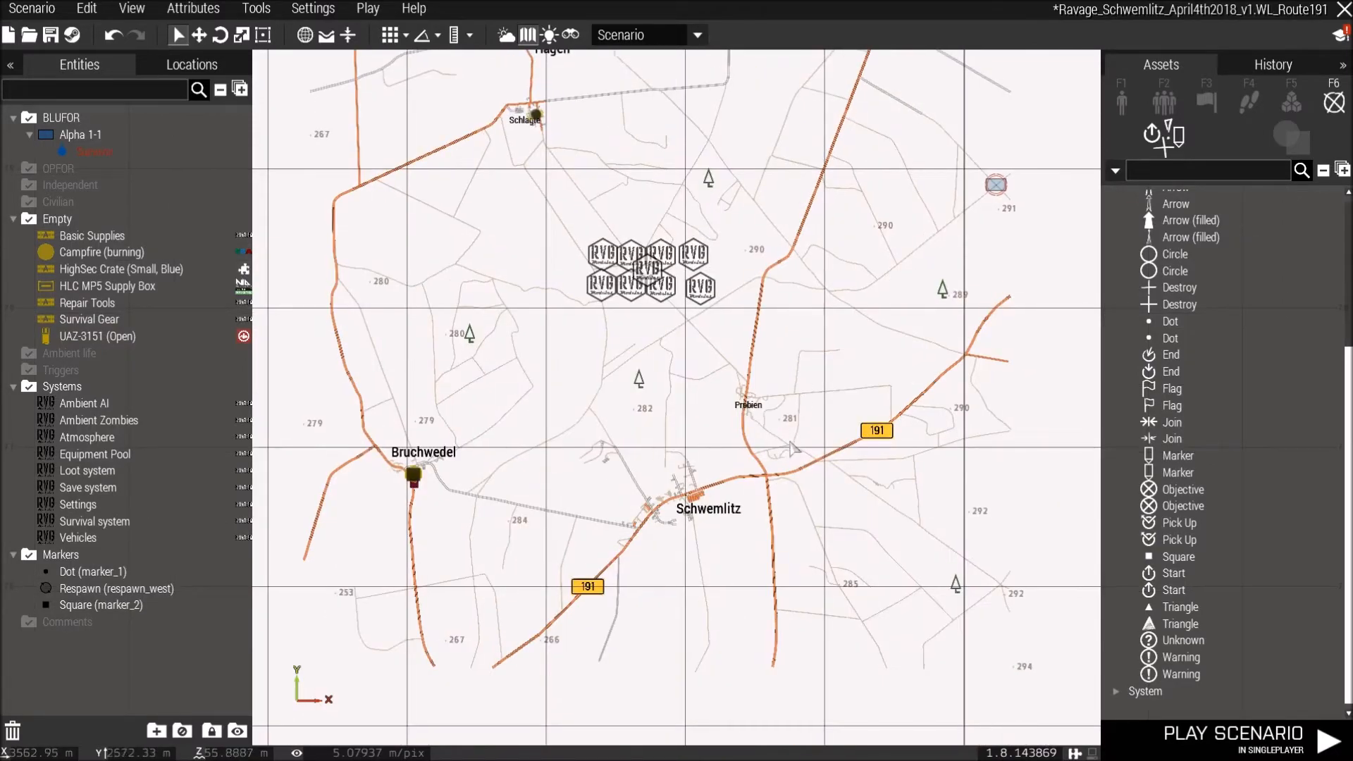
left_click(1162, 102)
scroll(1149, 247, "up", 2)
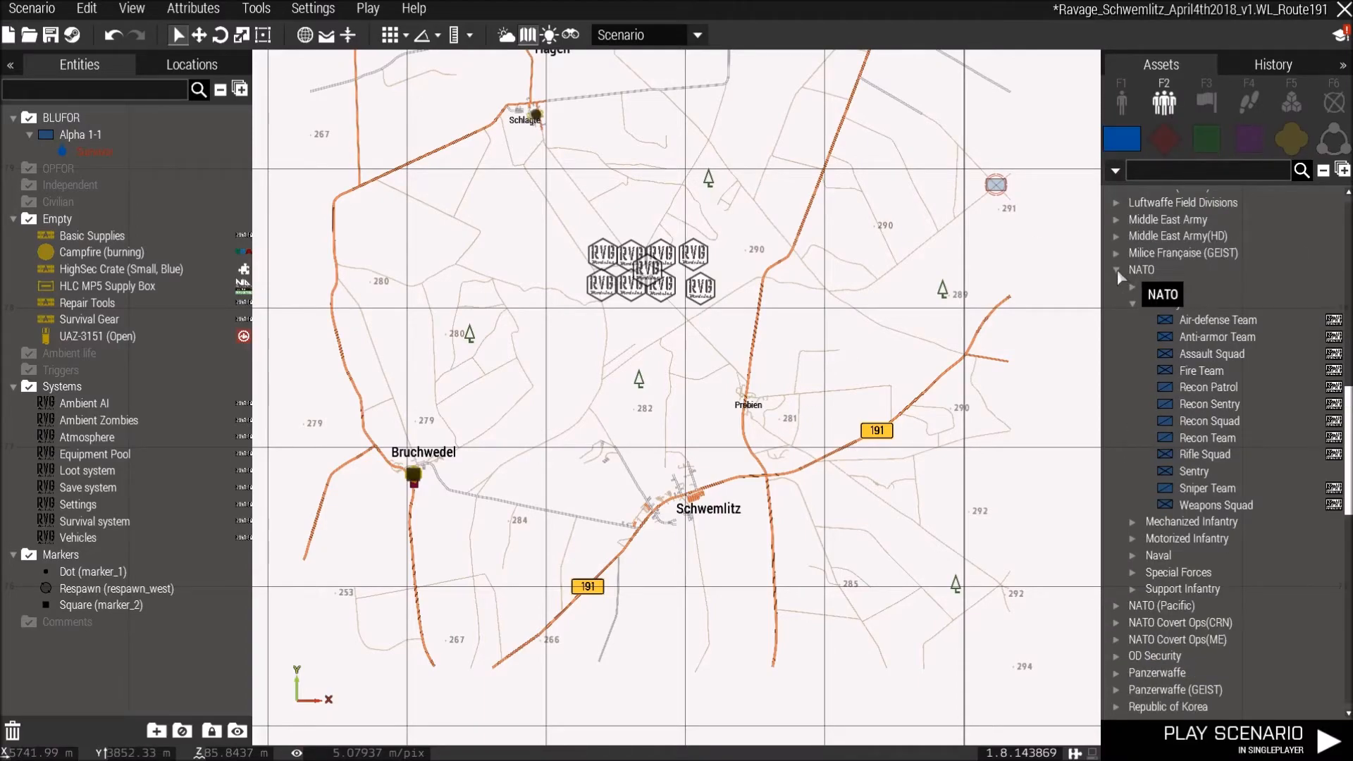
left_click(1118, 271)
scroll(1203, 410, "up", 10)
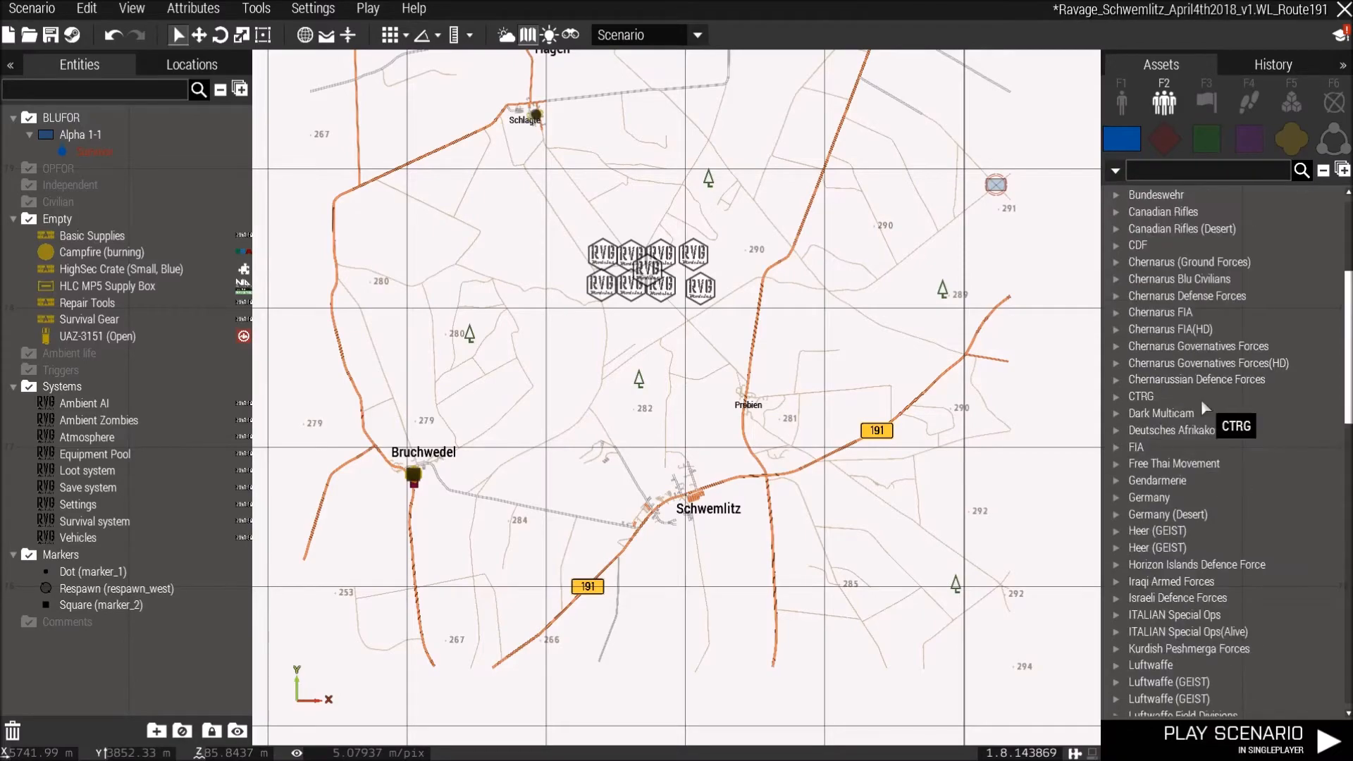
scroll(1226, 335, "up", 4)
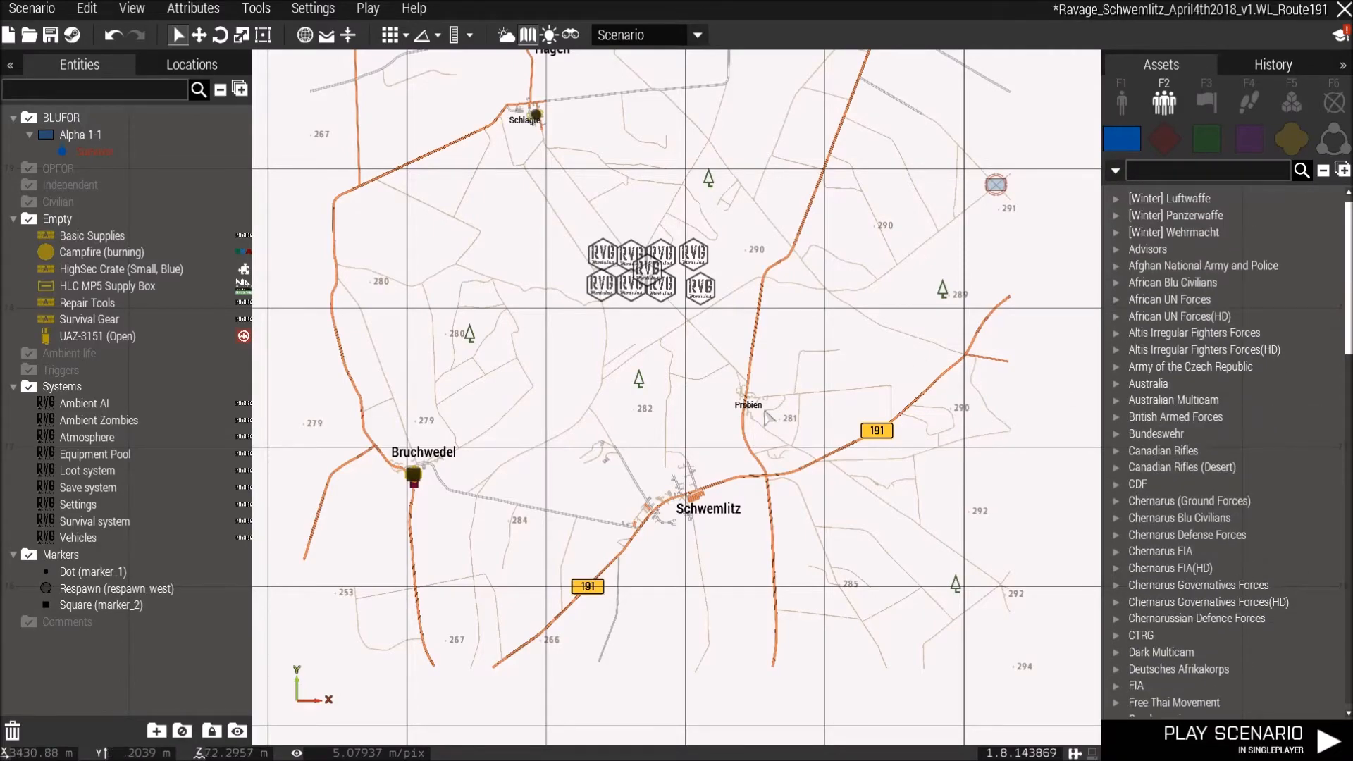
scroll(768, 417, "up", 3)
scroll(719, 395, "up", 2)
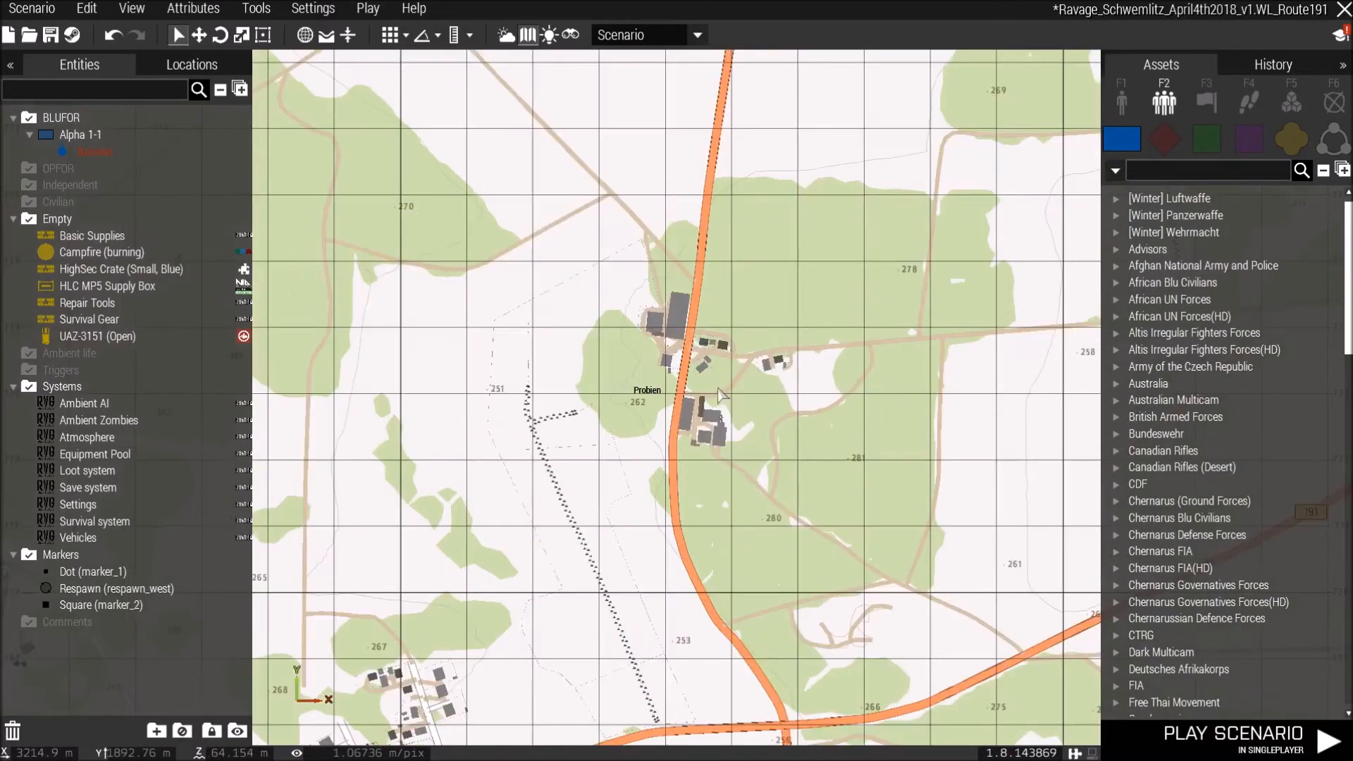
right_click(720, 392)
left_click(748, 399)
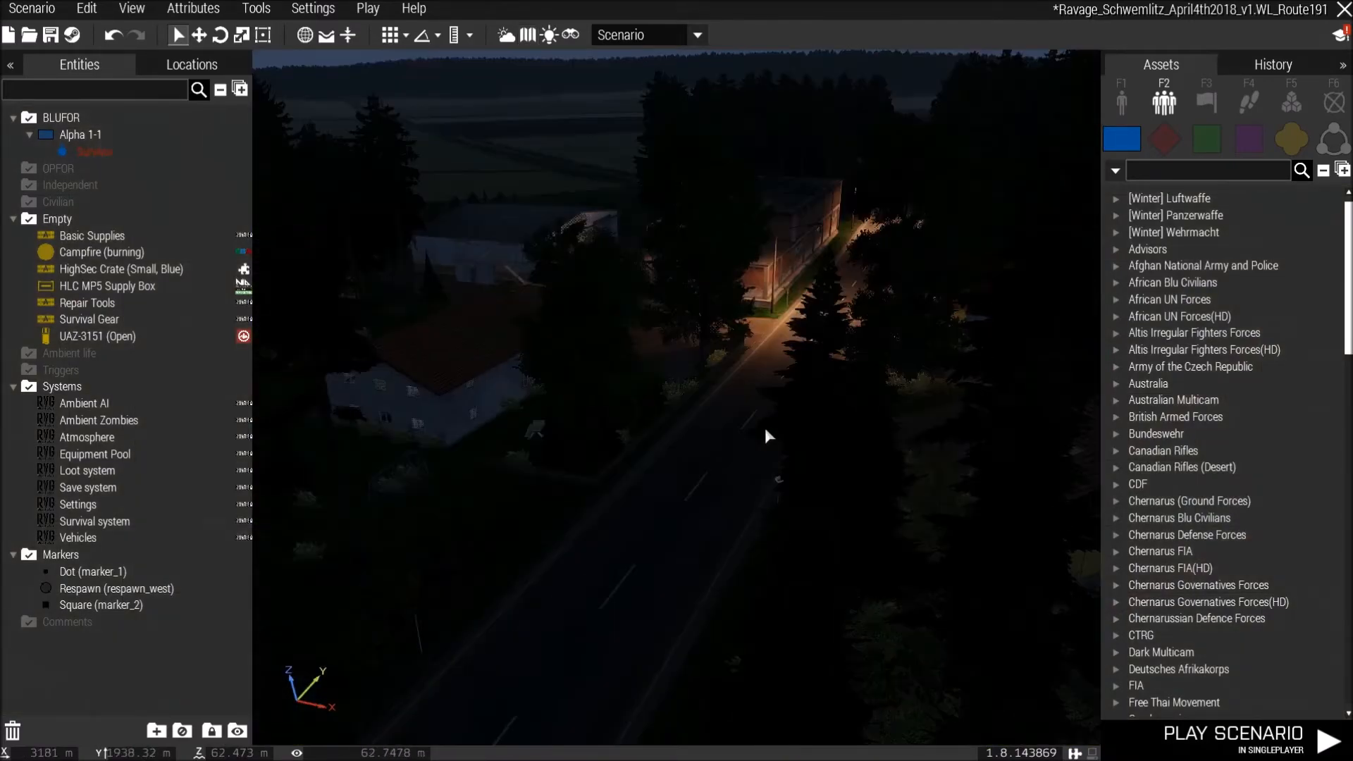
key("w")
key("a")
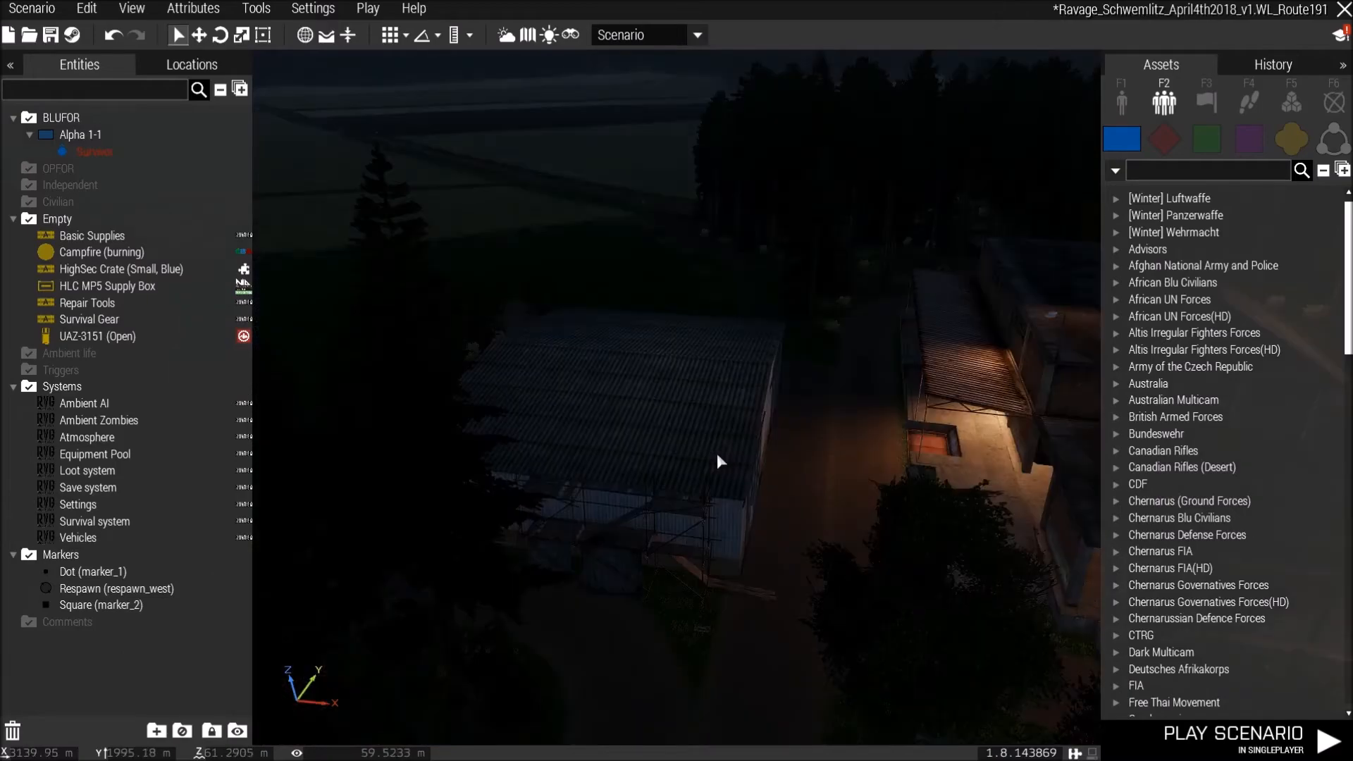
right_click_drag(716, 454, 795, 485)
key("a")
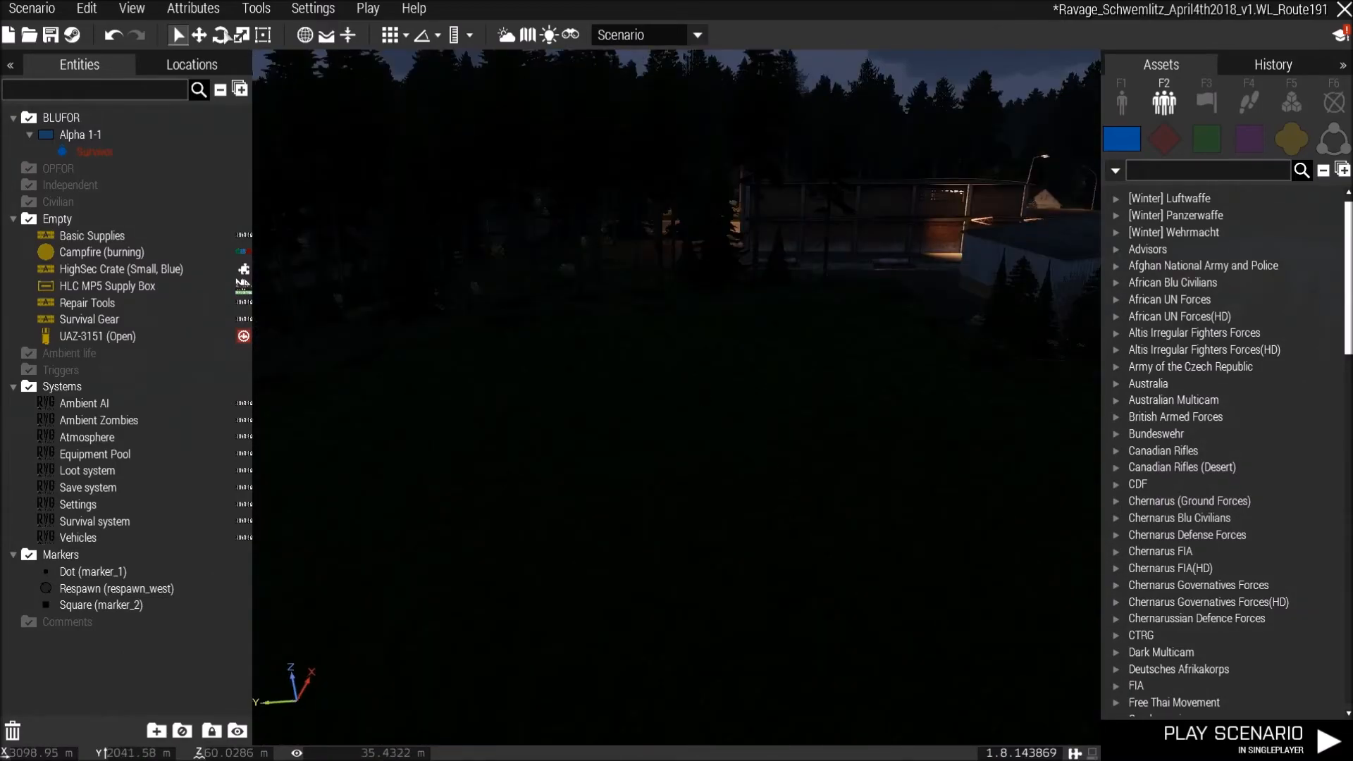
Open the scenario's Environment attributes and confirm them.
left_click(196, 7)
left_click(202, 33)
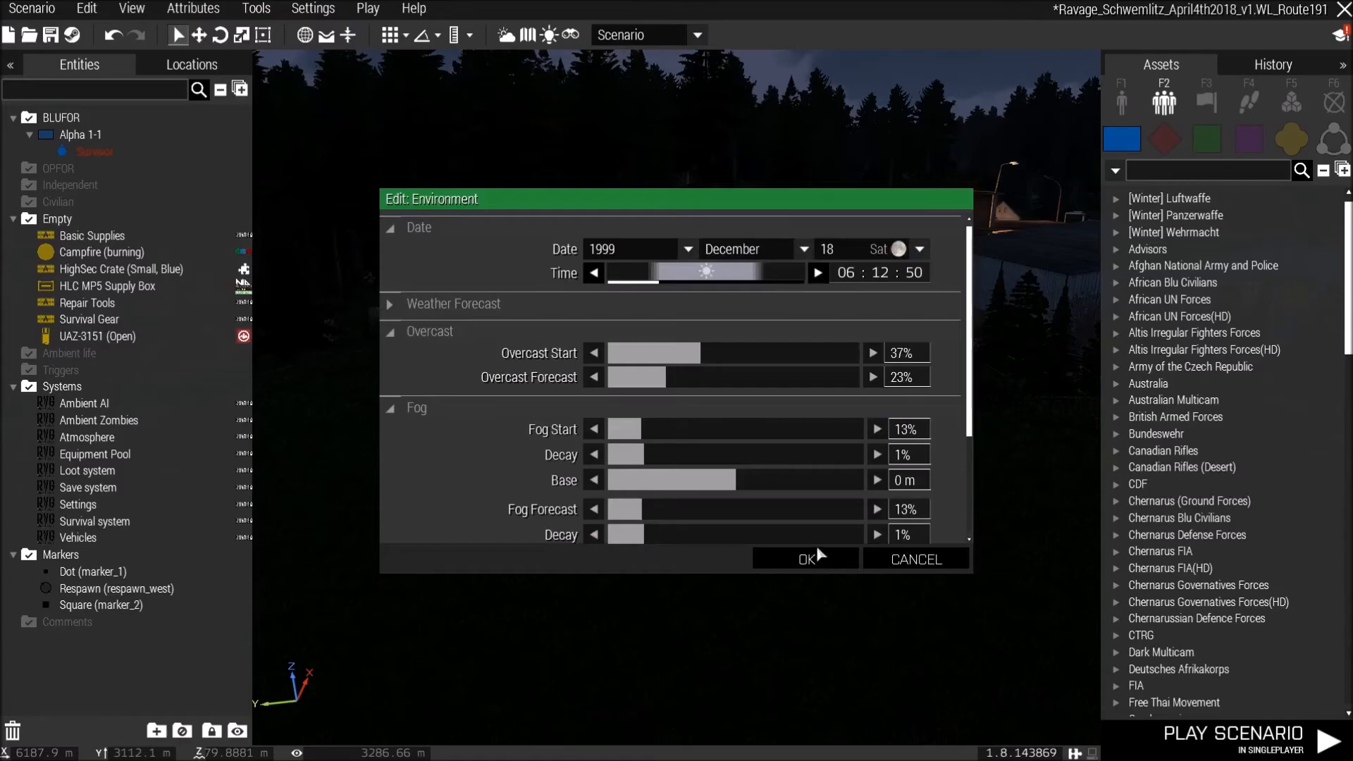
left_click(807, 560)
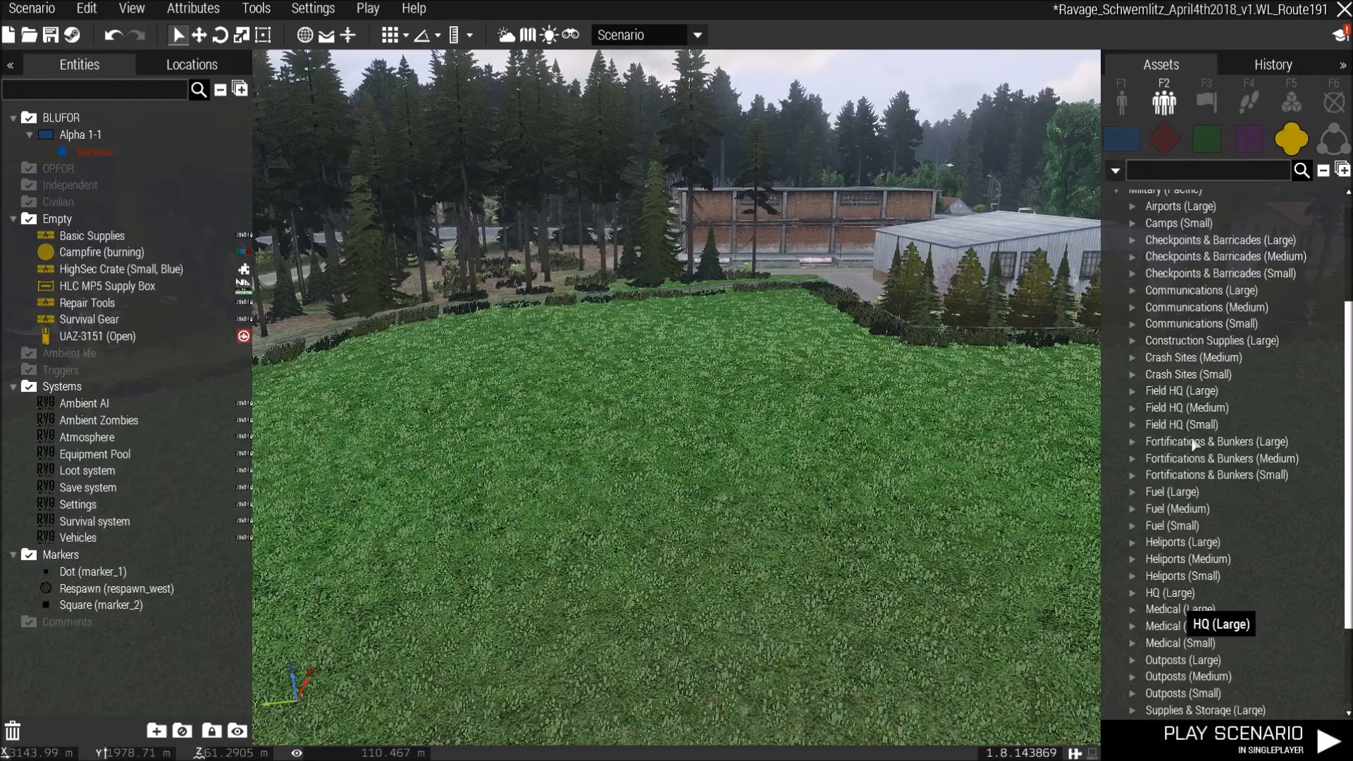
Place the Field Hospital [BLU] composition from Medical (Small) on the grass field near Probien.
scroll(1157, 618, "down", 1)
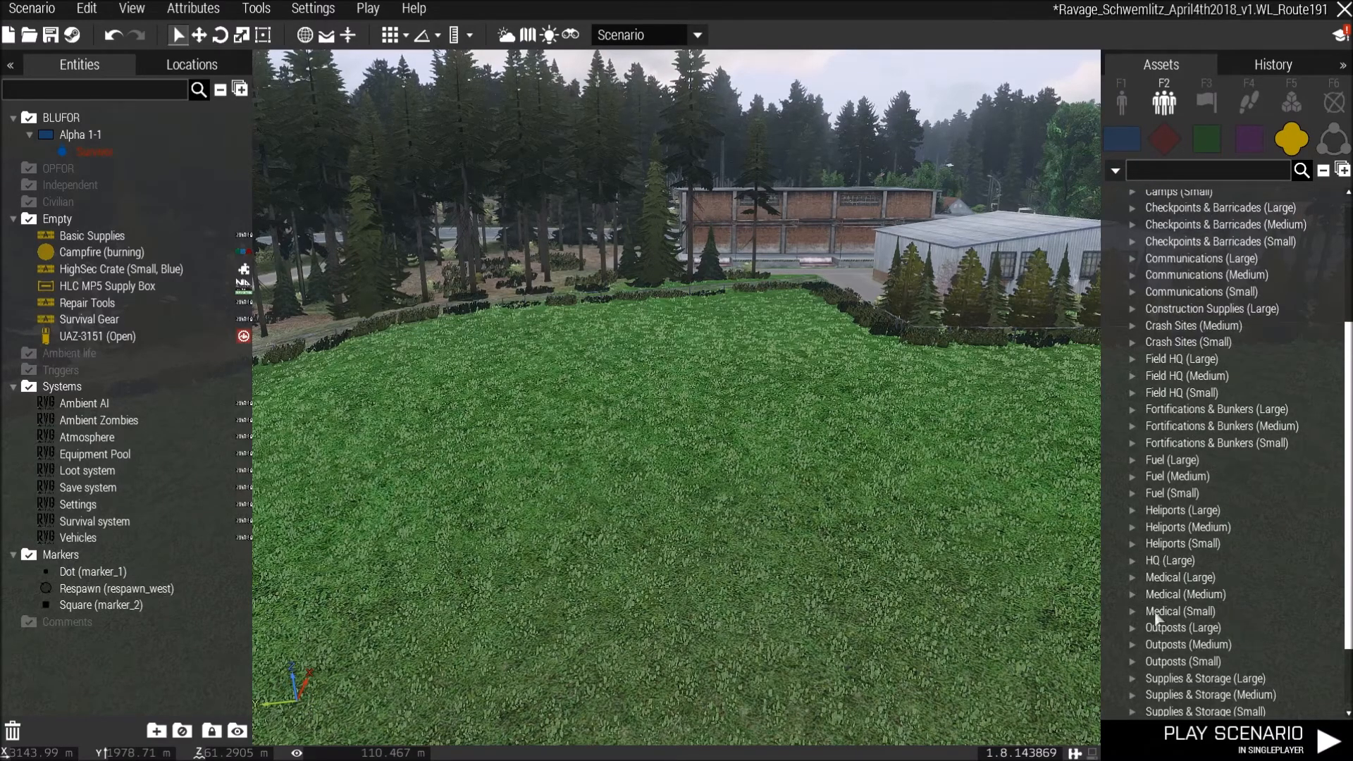
left_click(1232, 610)
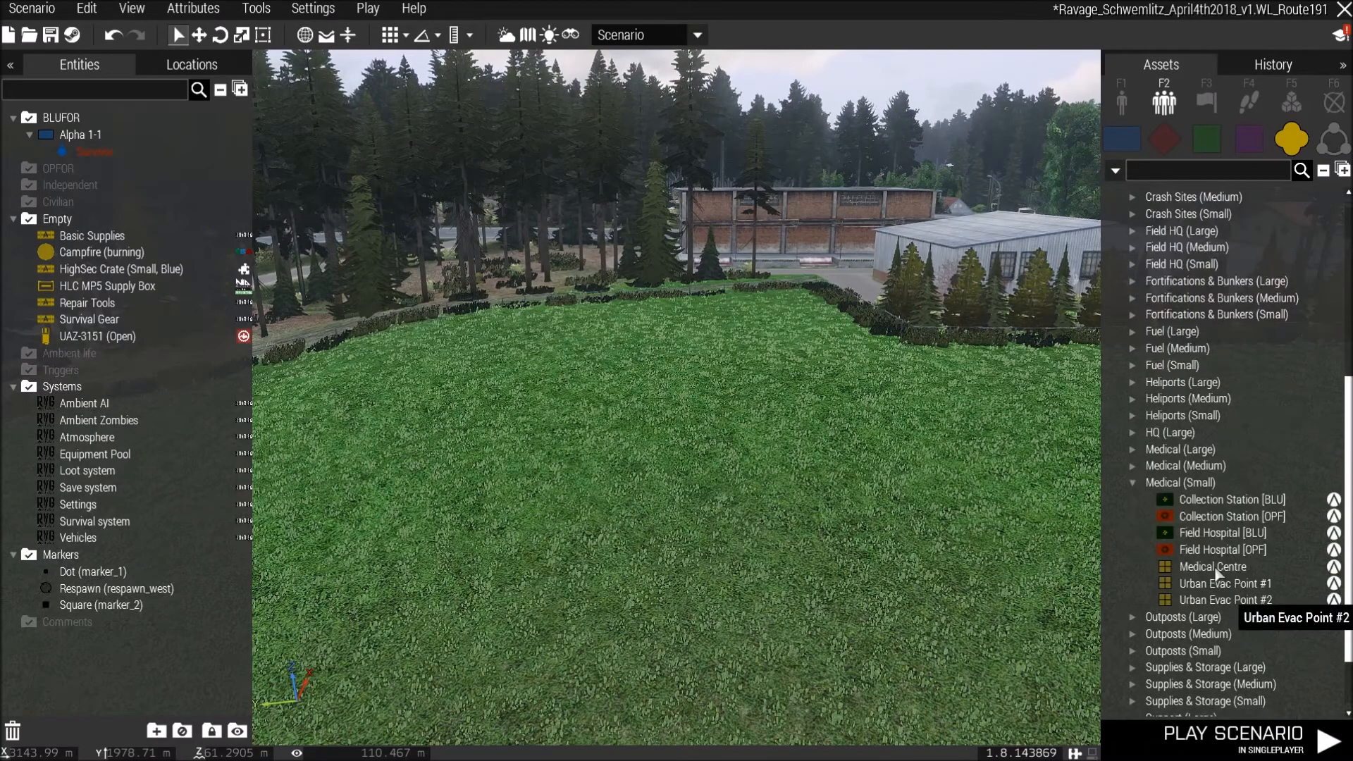
left_click(718, 410)
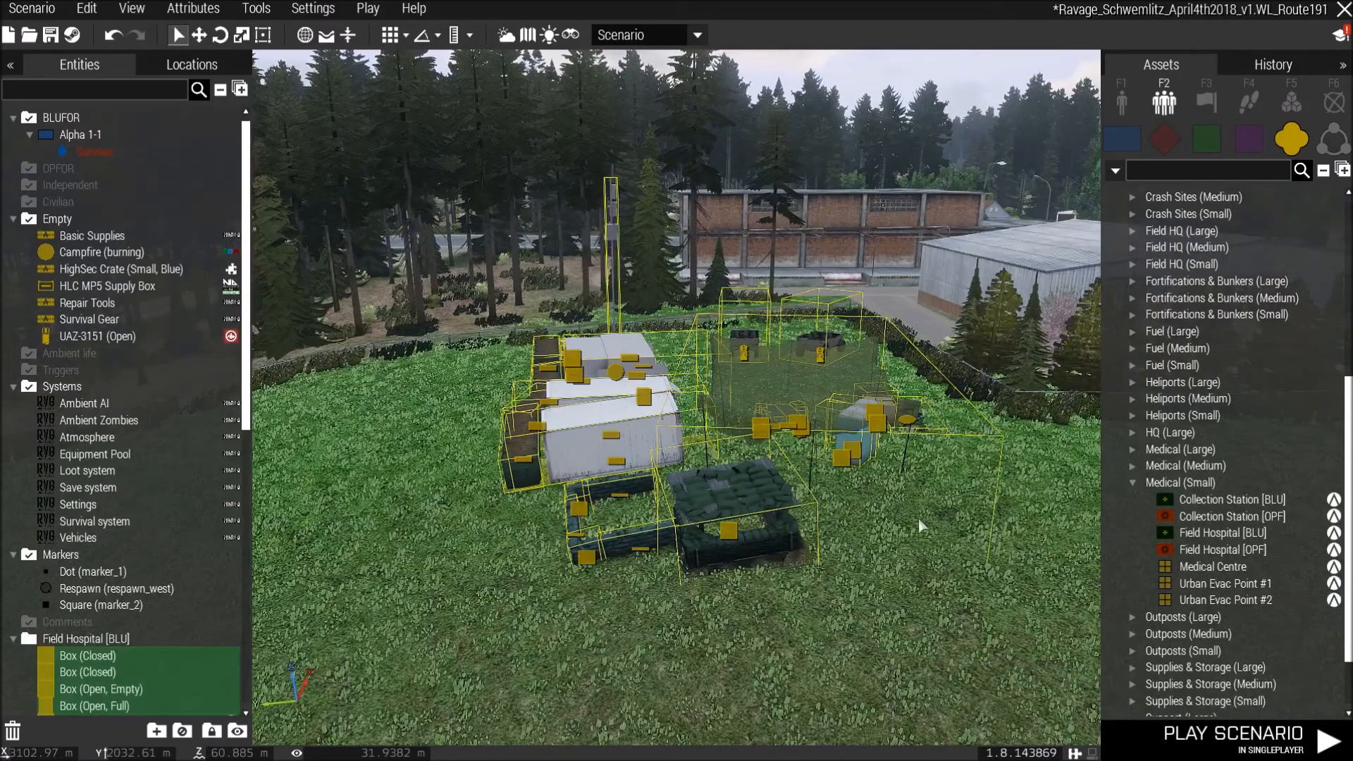
Place the Storage Area [BLU] composition from Fuel (Small) on the field beside the field hospital.
key("w")
key("d")
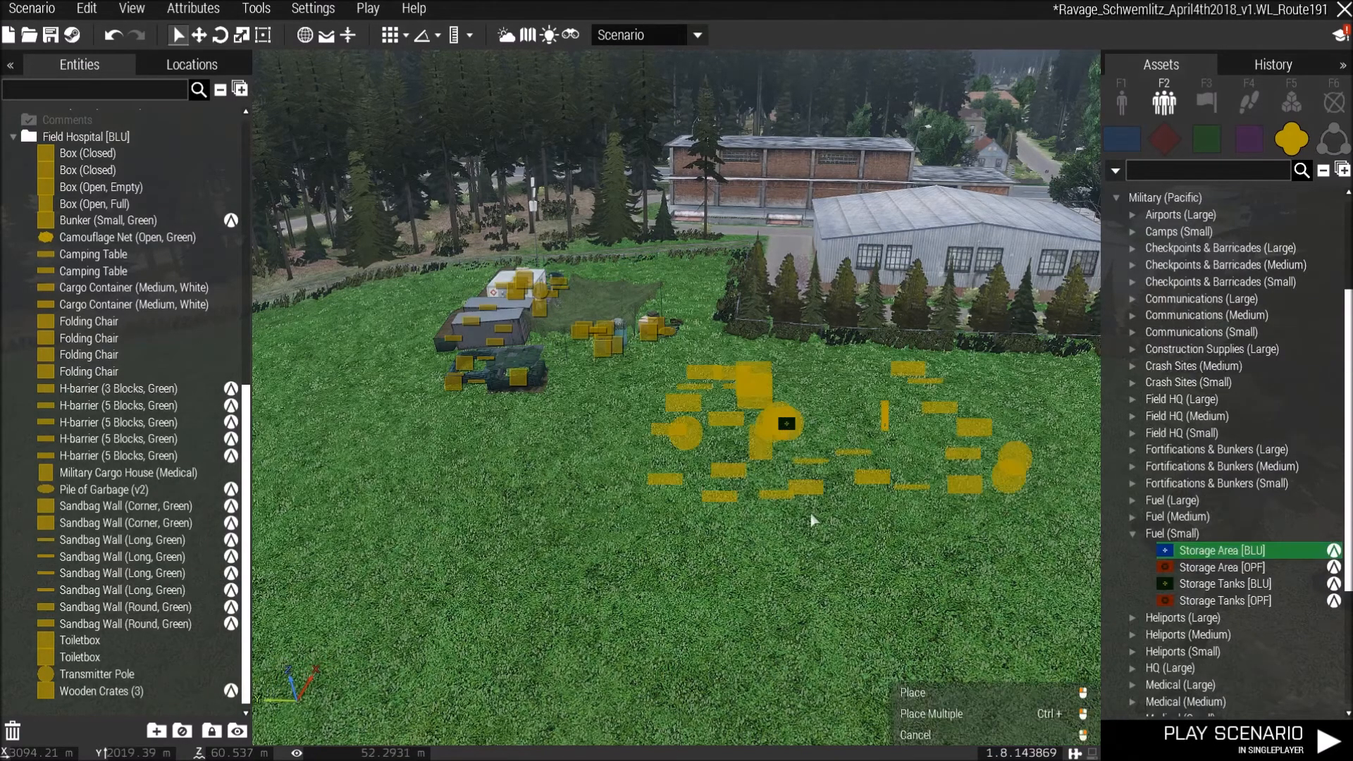
left_click(817, 529)
left_click(879, 548)
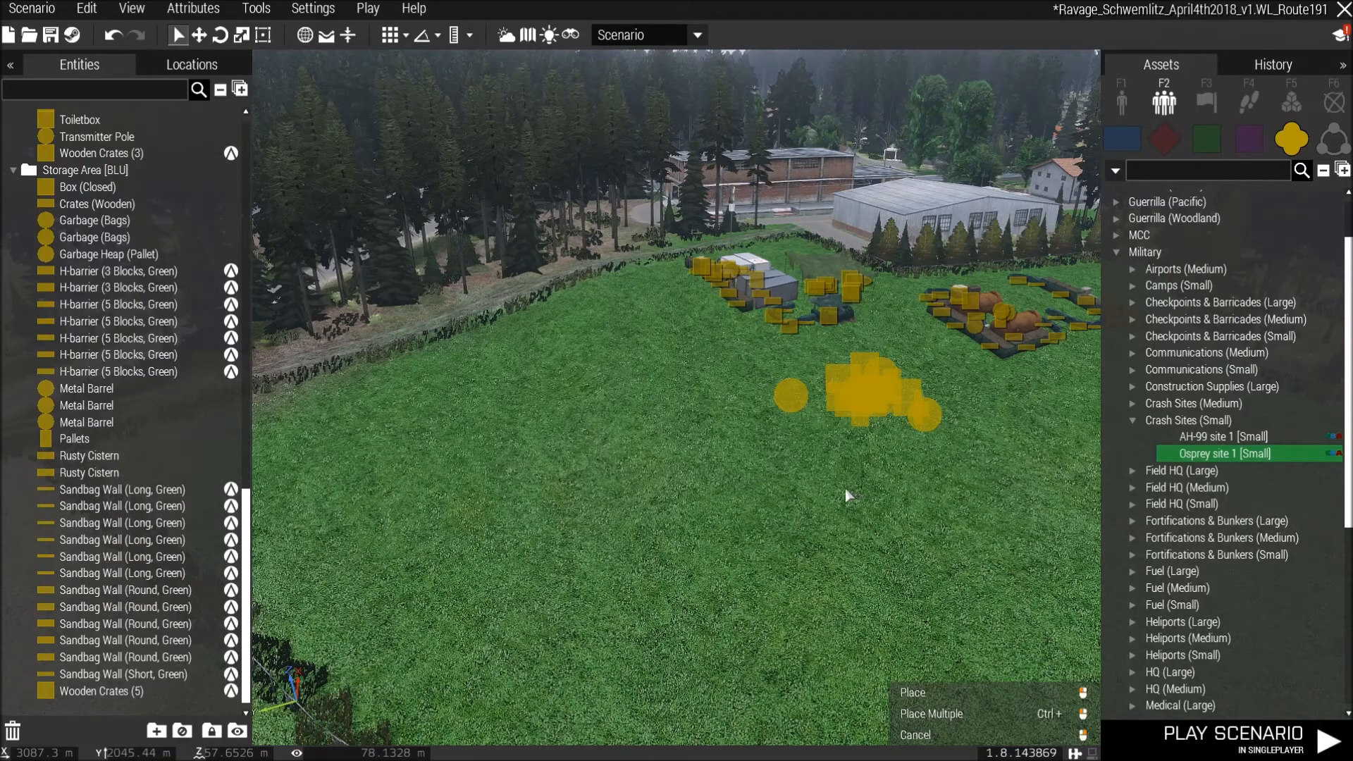
Place the Osprey site 1 [Small] crash site and a Bunker (Tower) Outpost from Outposts (Large) on the field near Probien.
left_click(788, 496)
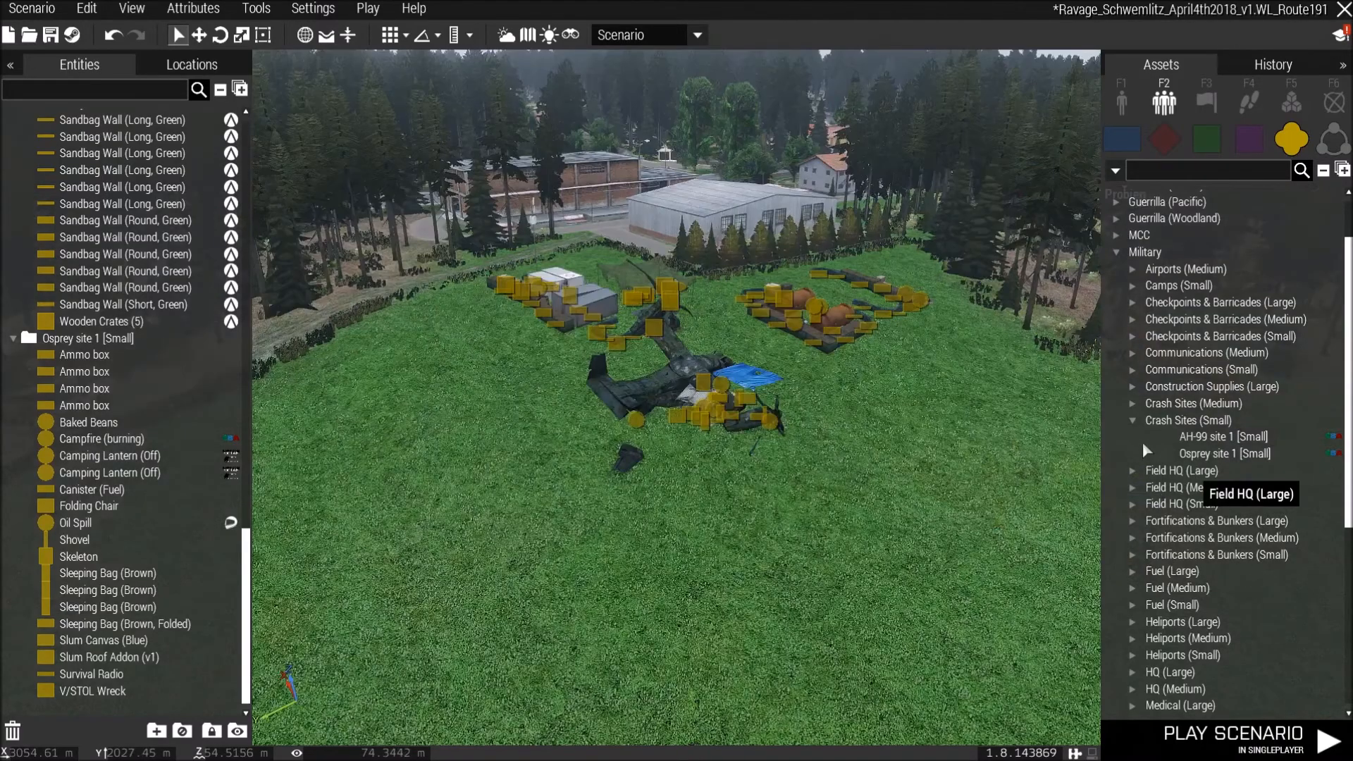
left_click(1134, 419)
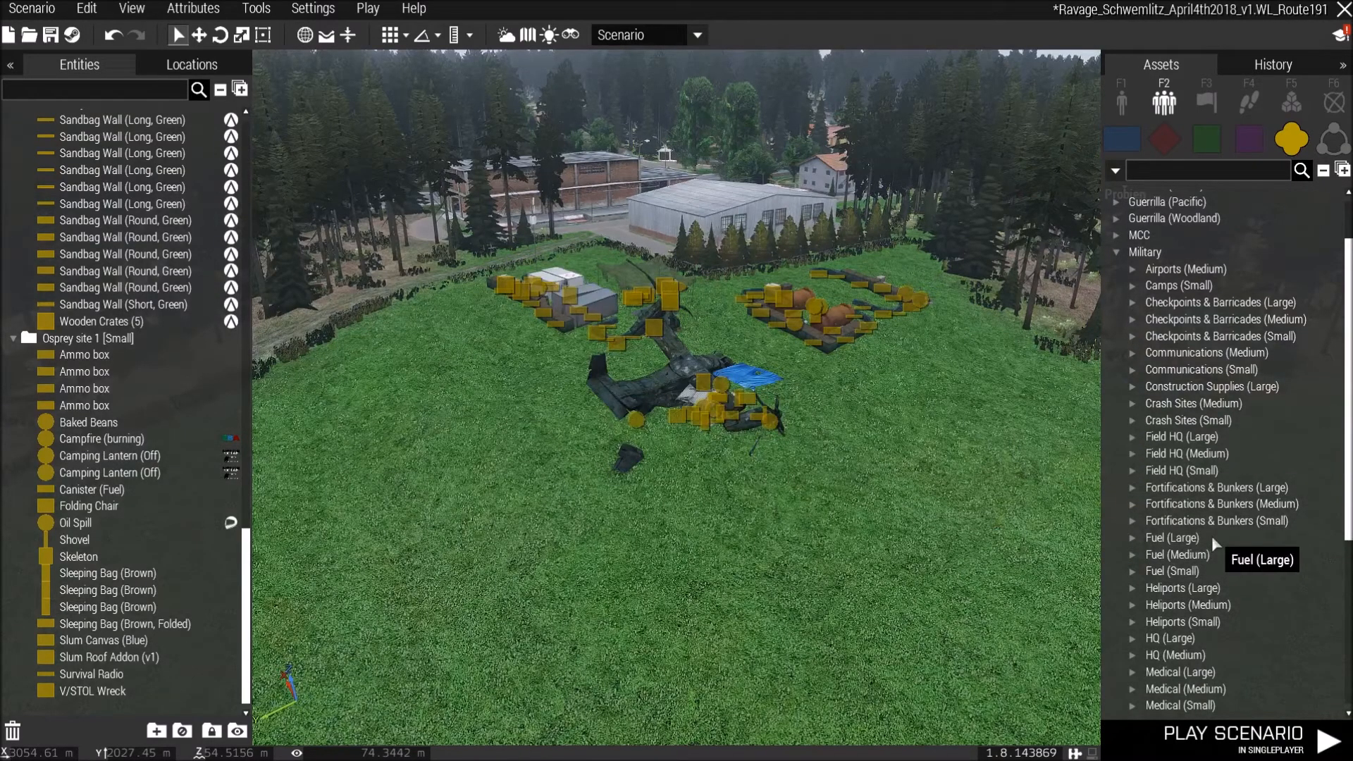
scroll(1213, 539, "down", 5)
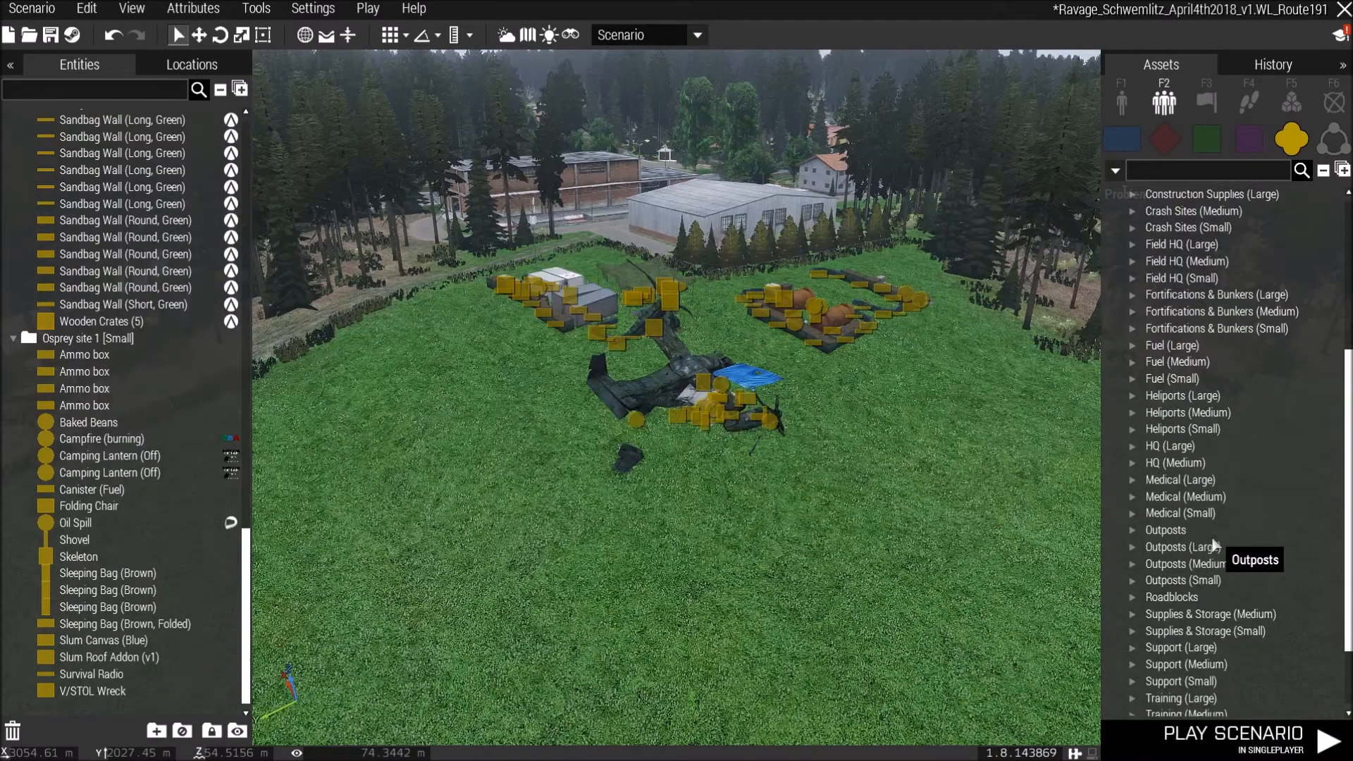
left_click(1133, 546)
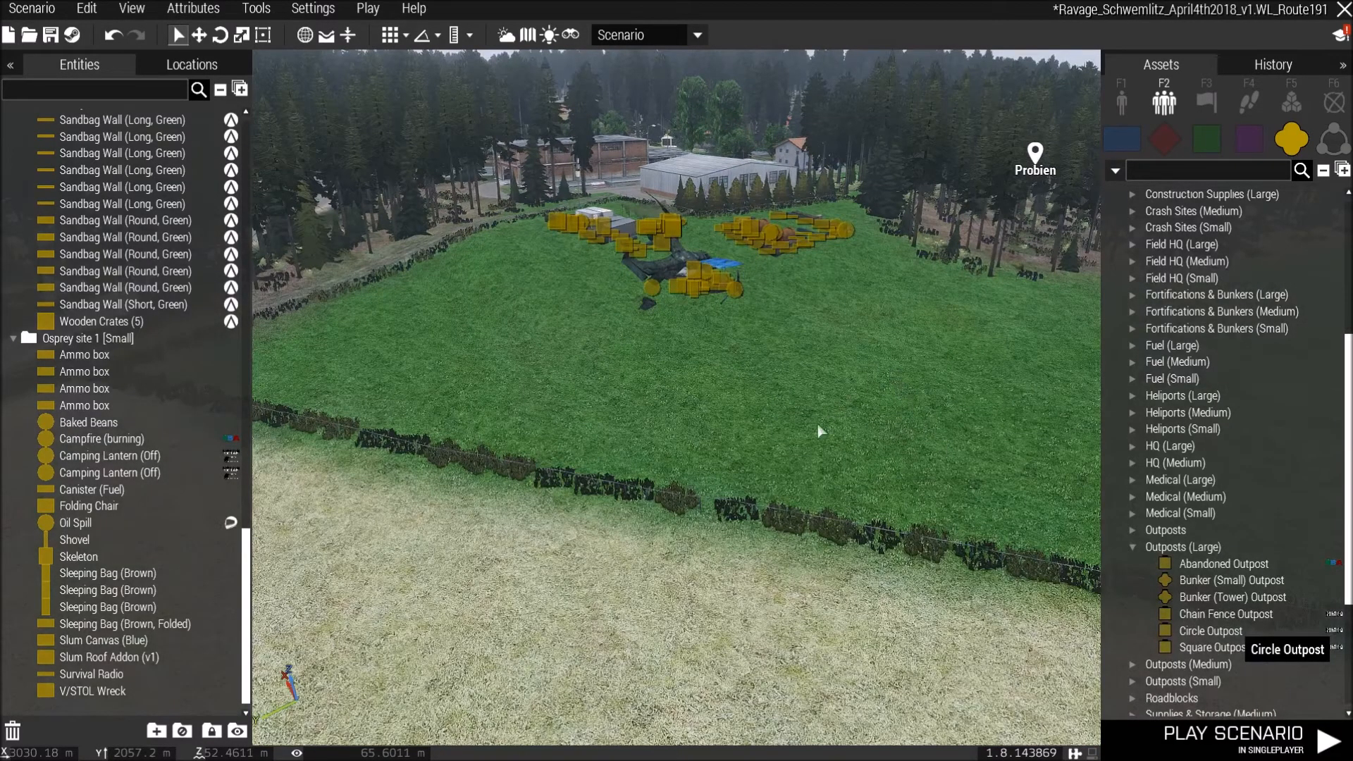
left_click(817, 419)
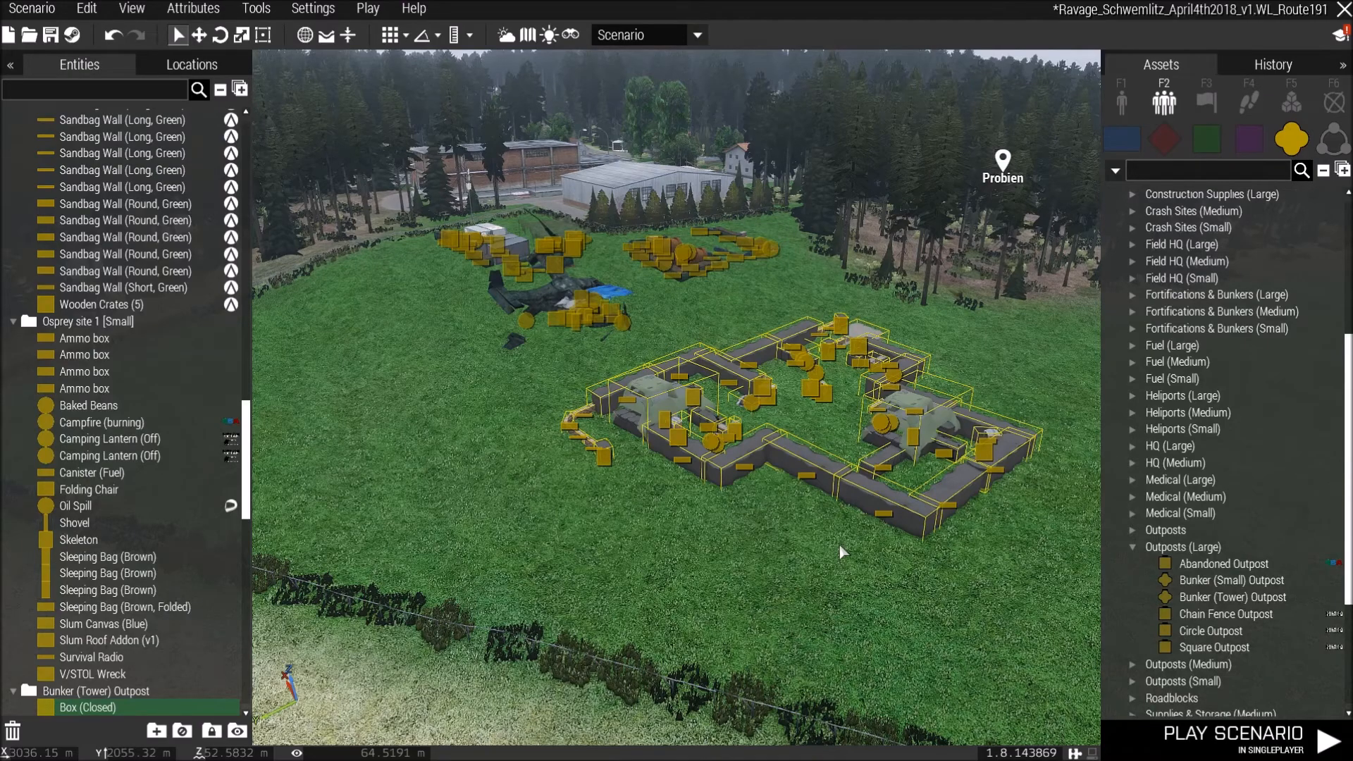
Place a Scenario Name module on the map in the open ground northeast of Probien.
key("m")
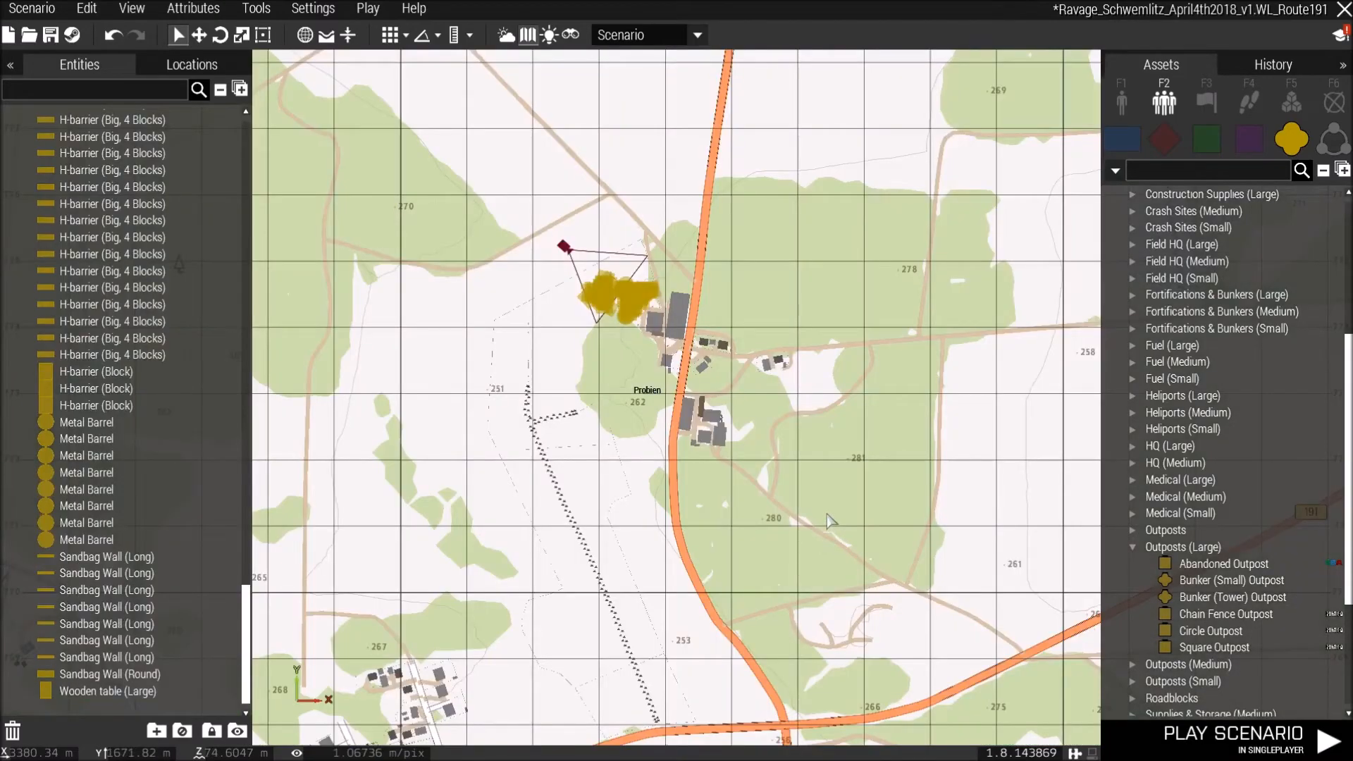
scroll(830, 521, "down", 5)
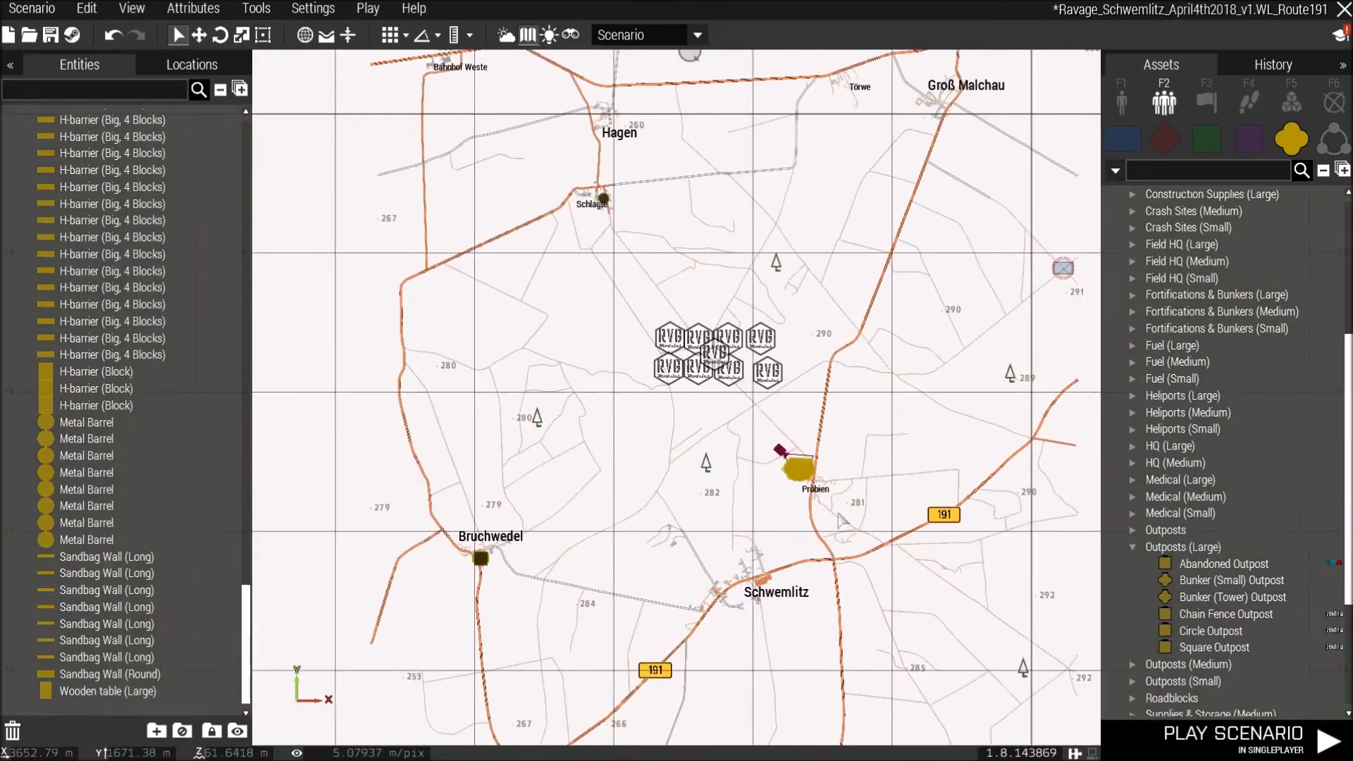
right_click_drag(756, 383, 845, 447)
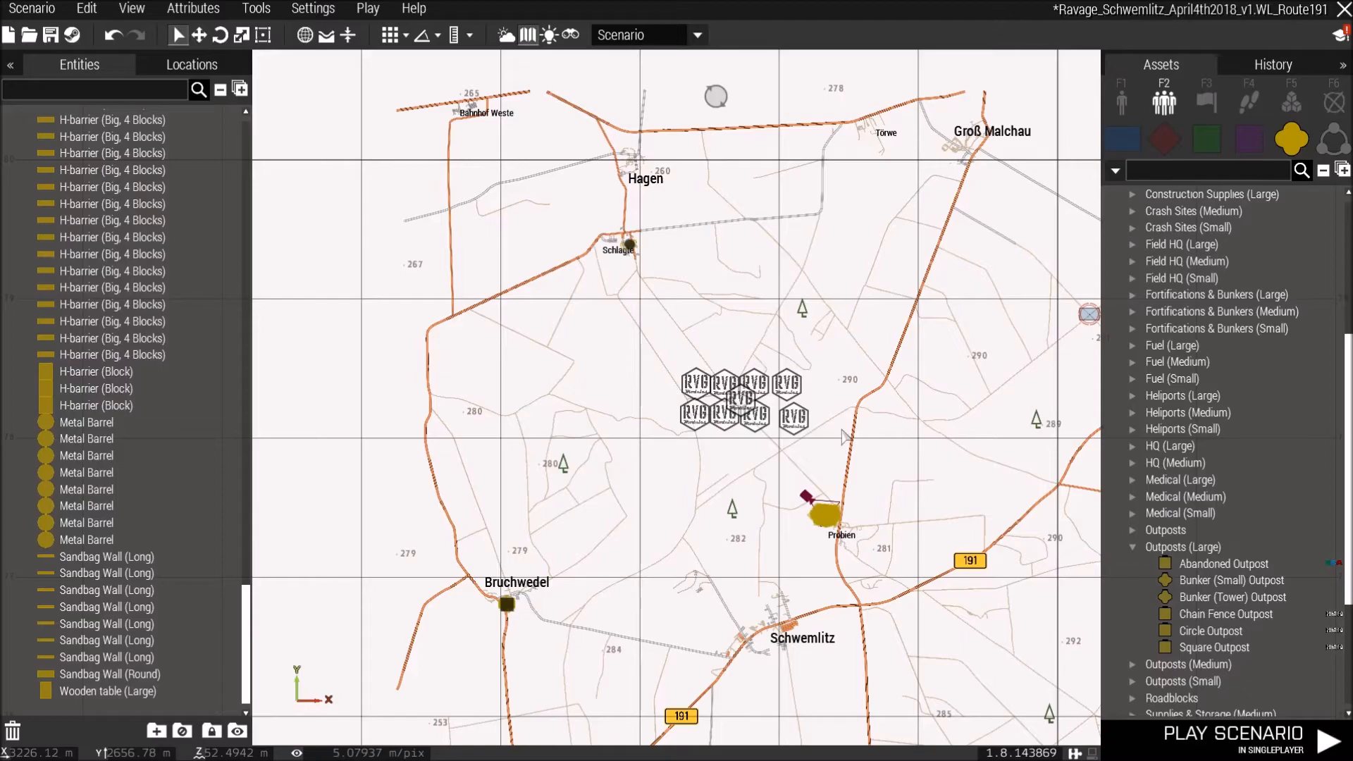
scroll(844, 437, "up", 5)
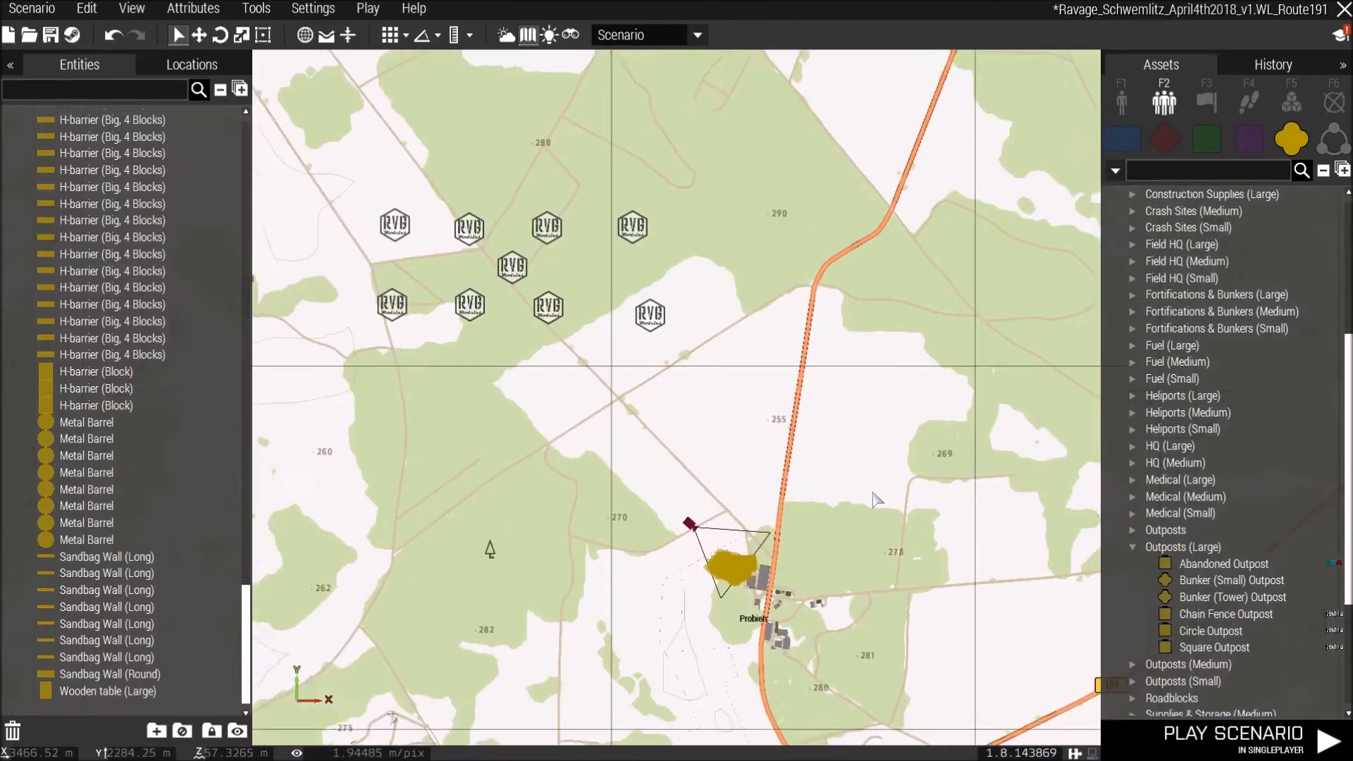
right_click_drag(823, 289, 767, 446)
scroll(902, 458, "down", 5)
right_click_drag(956, 352, 713, 371)
scroll(719, 373, "up", 3)
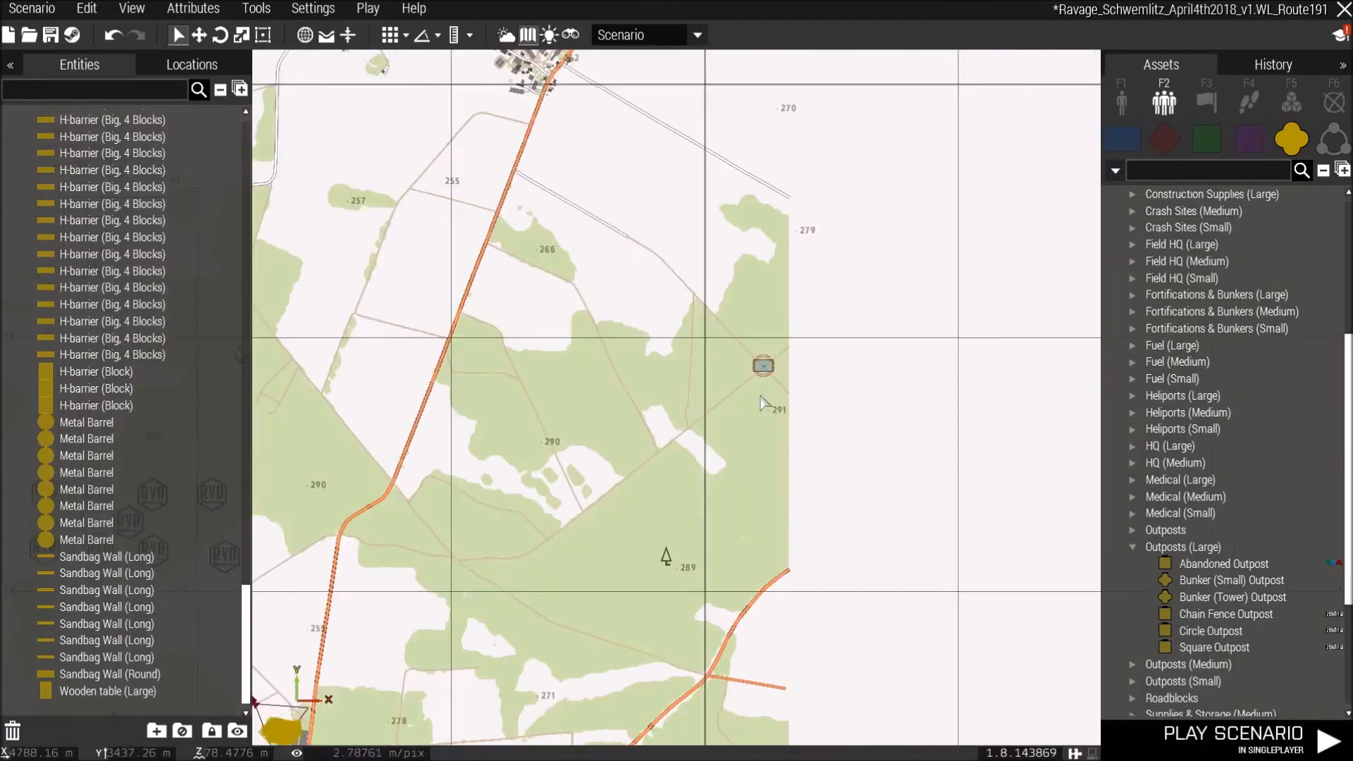
scroll(764, 394, "up", 5)
right_click(777, 354)
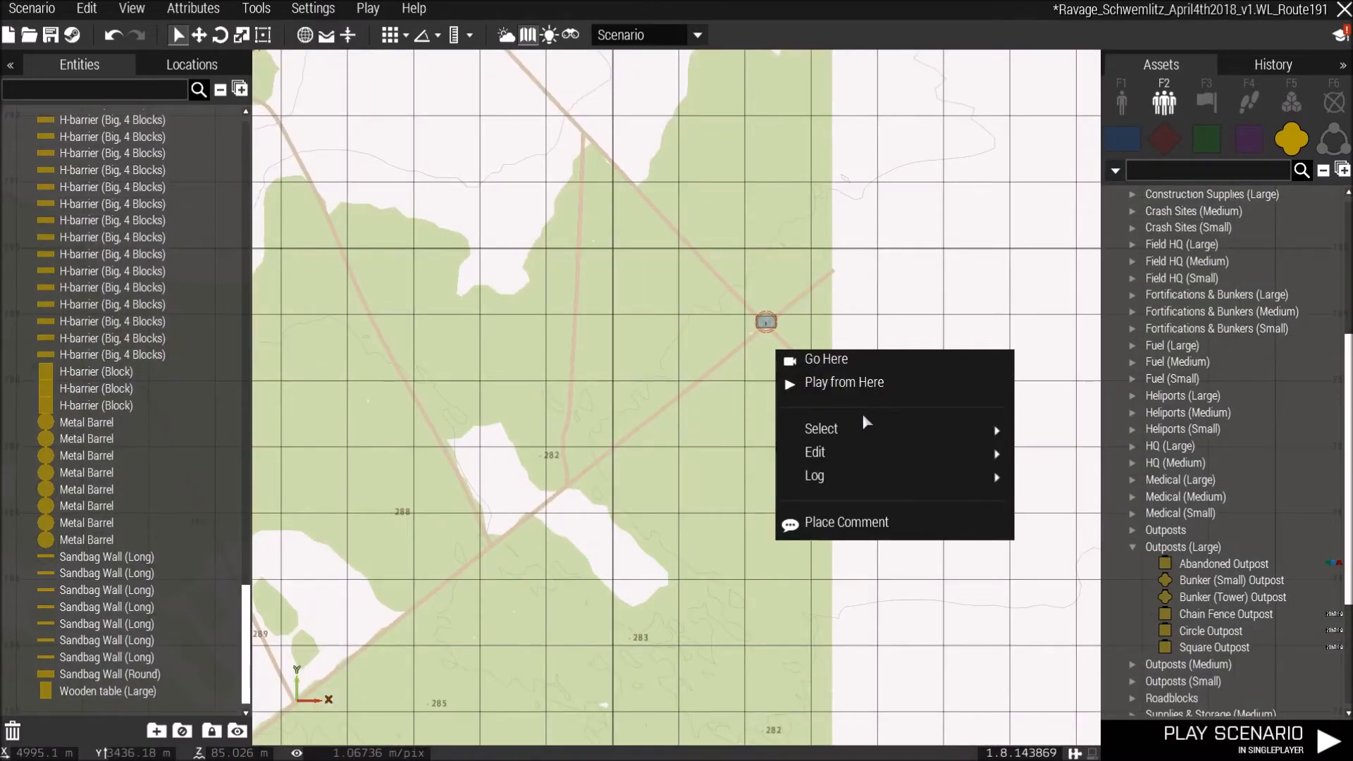
left_click(687, 381)
scroll(687, 382, "down", 5)
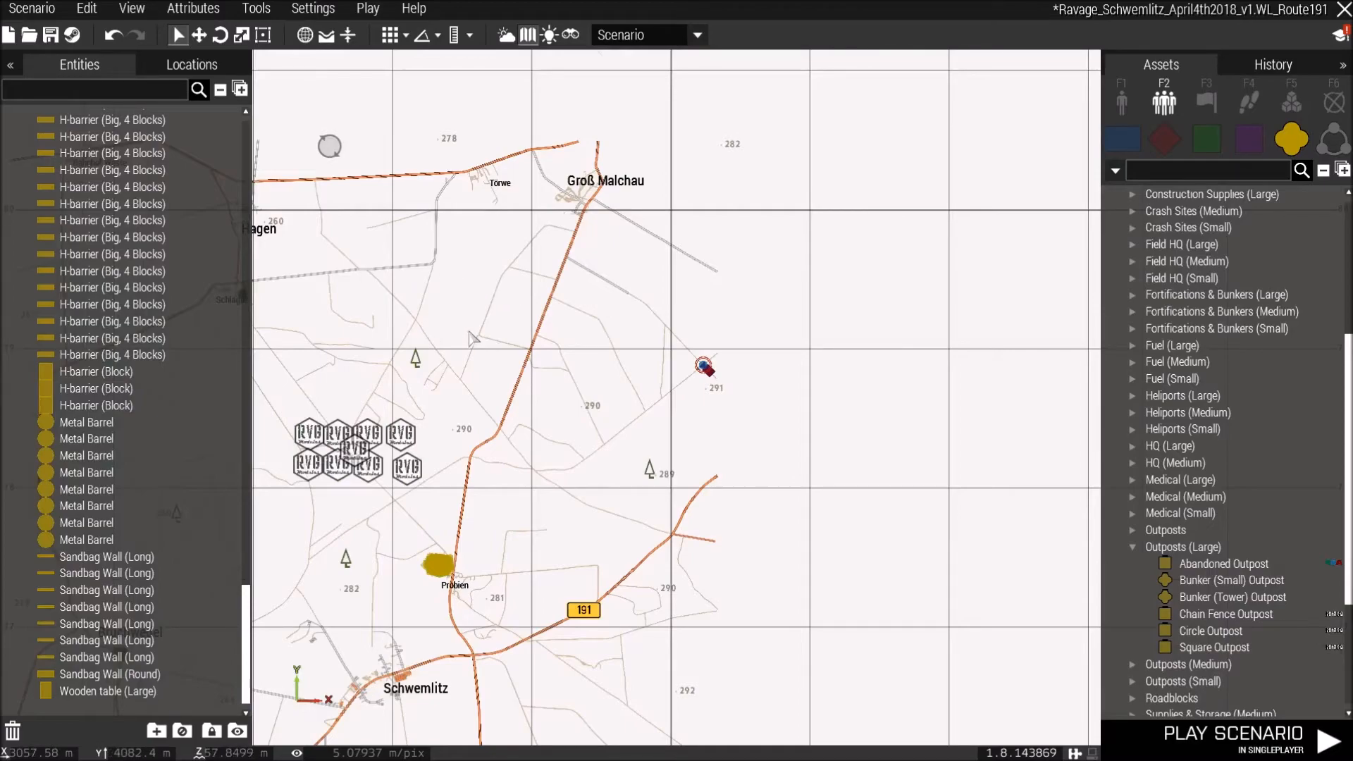
scroll(692, 390, "up", 4)
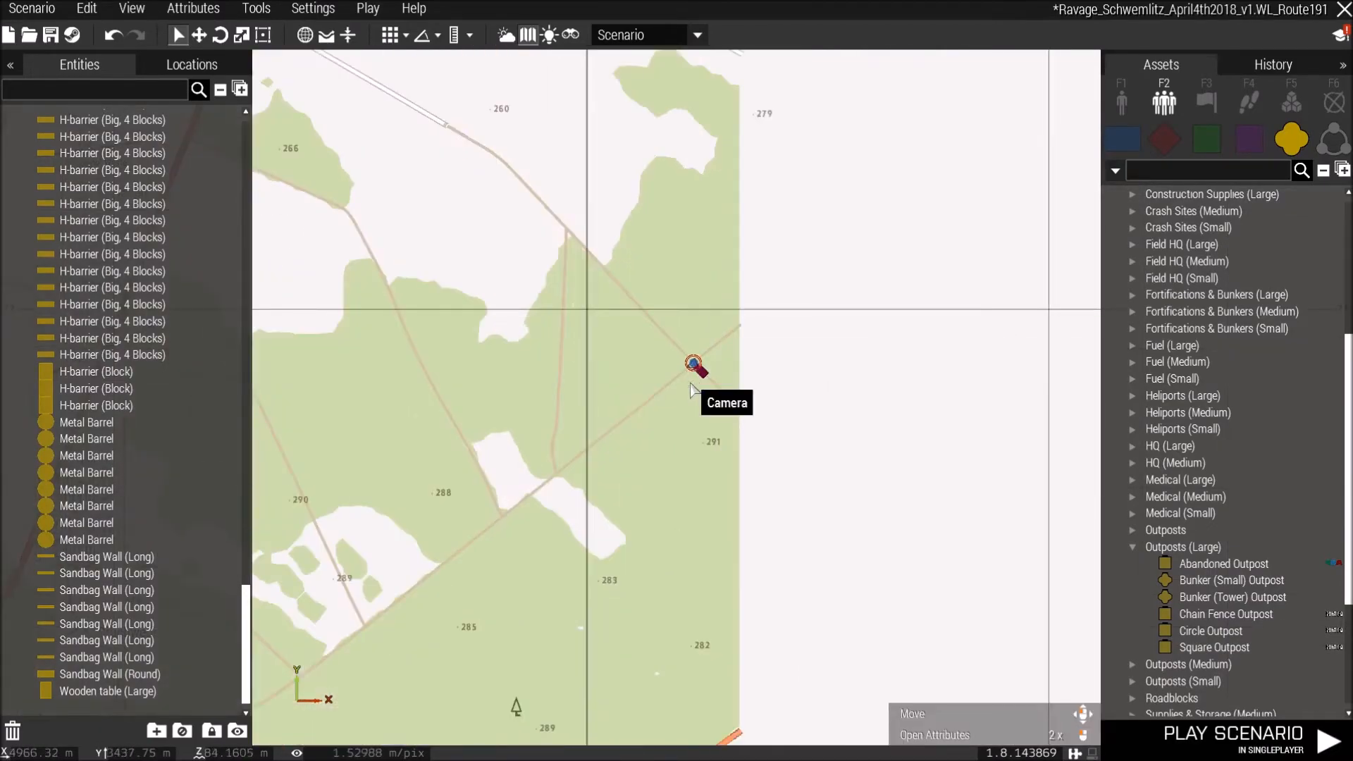
scroll(692, 390, "up", 5)
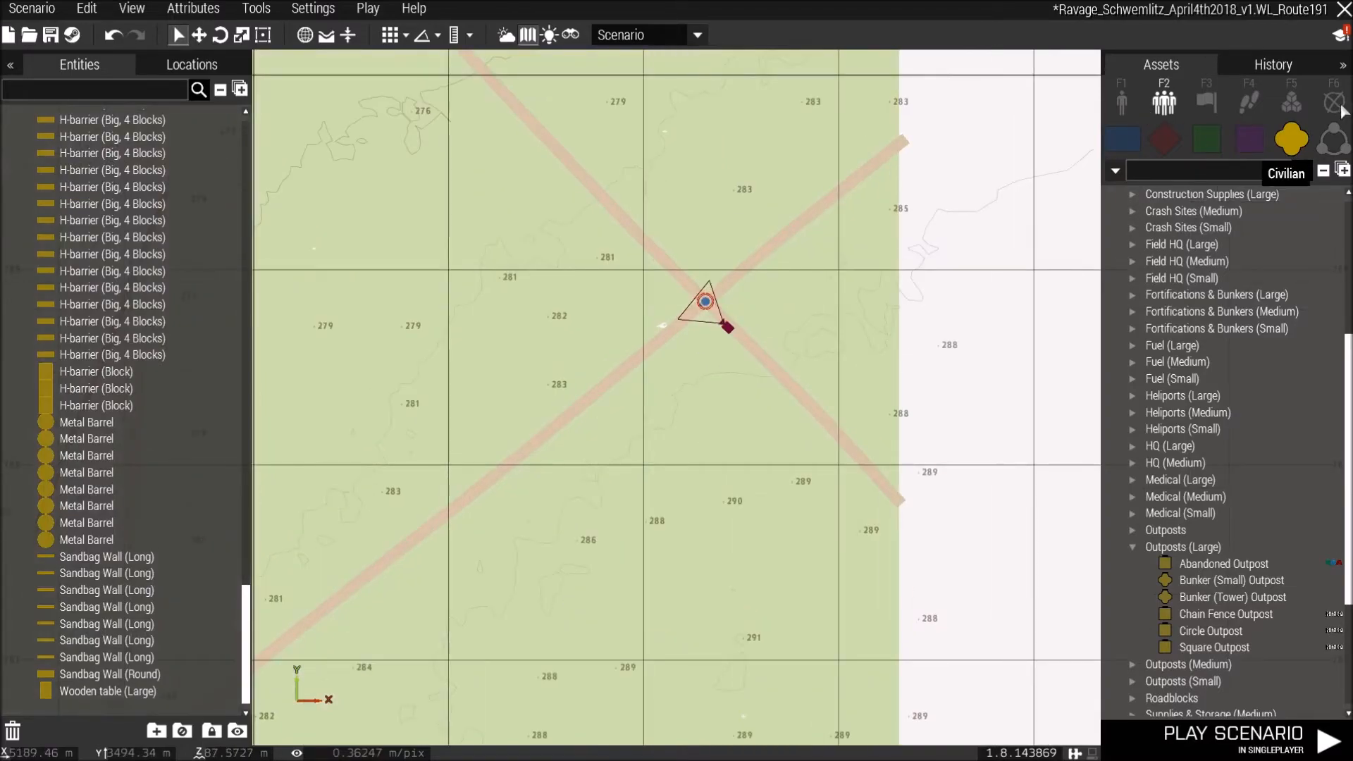
left_click(1292, 104)
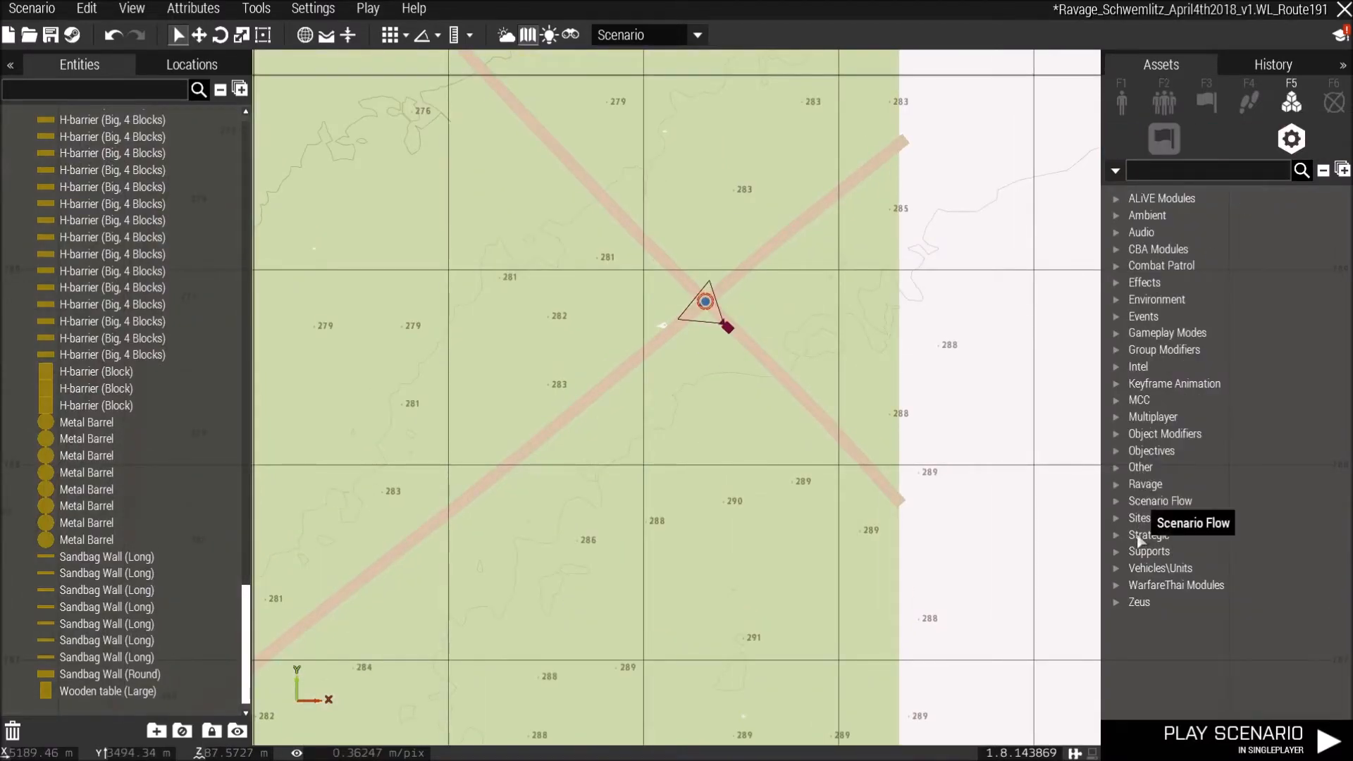
left_click(1116, 500)
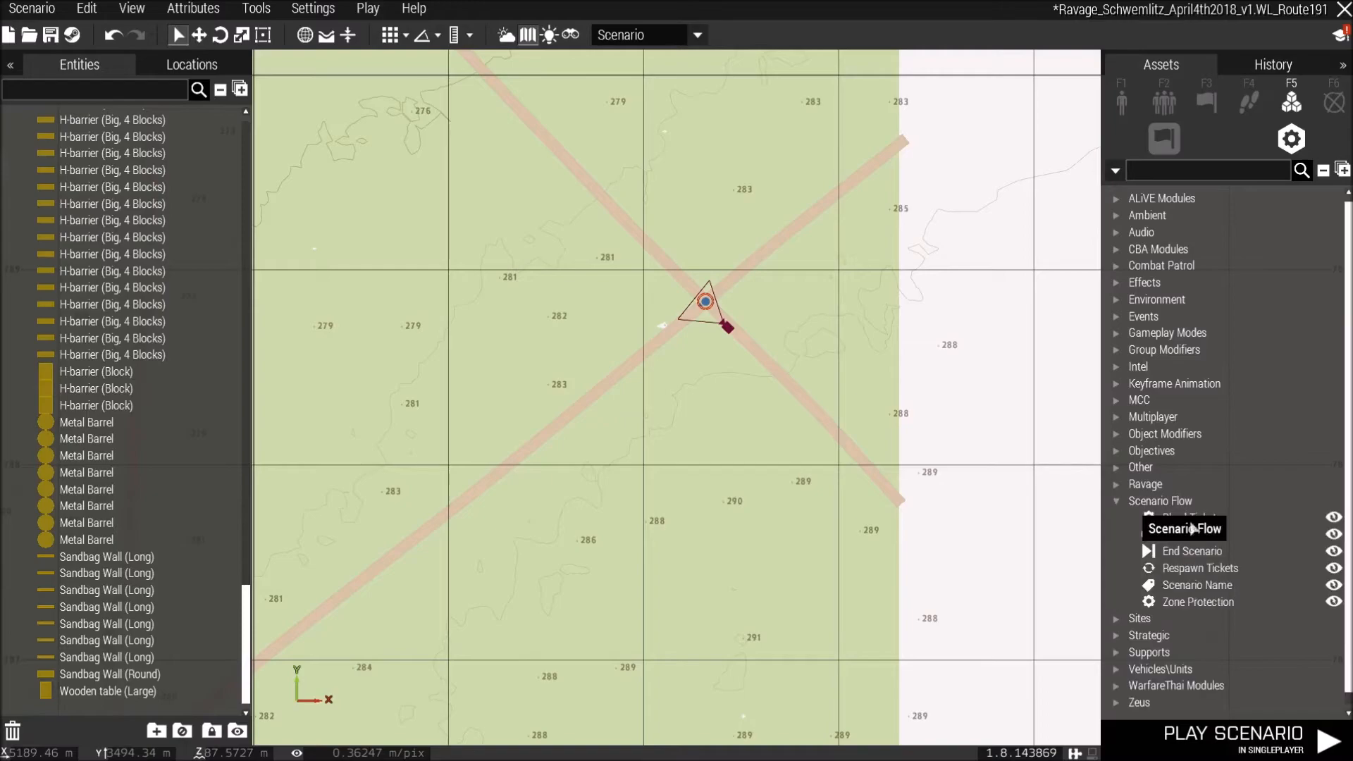
left_click(1182, 588)
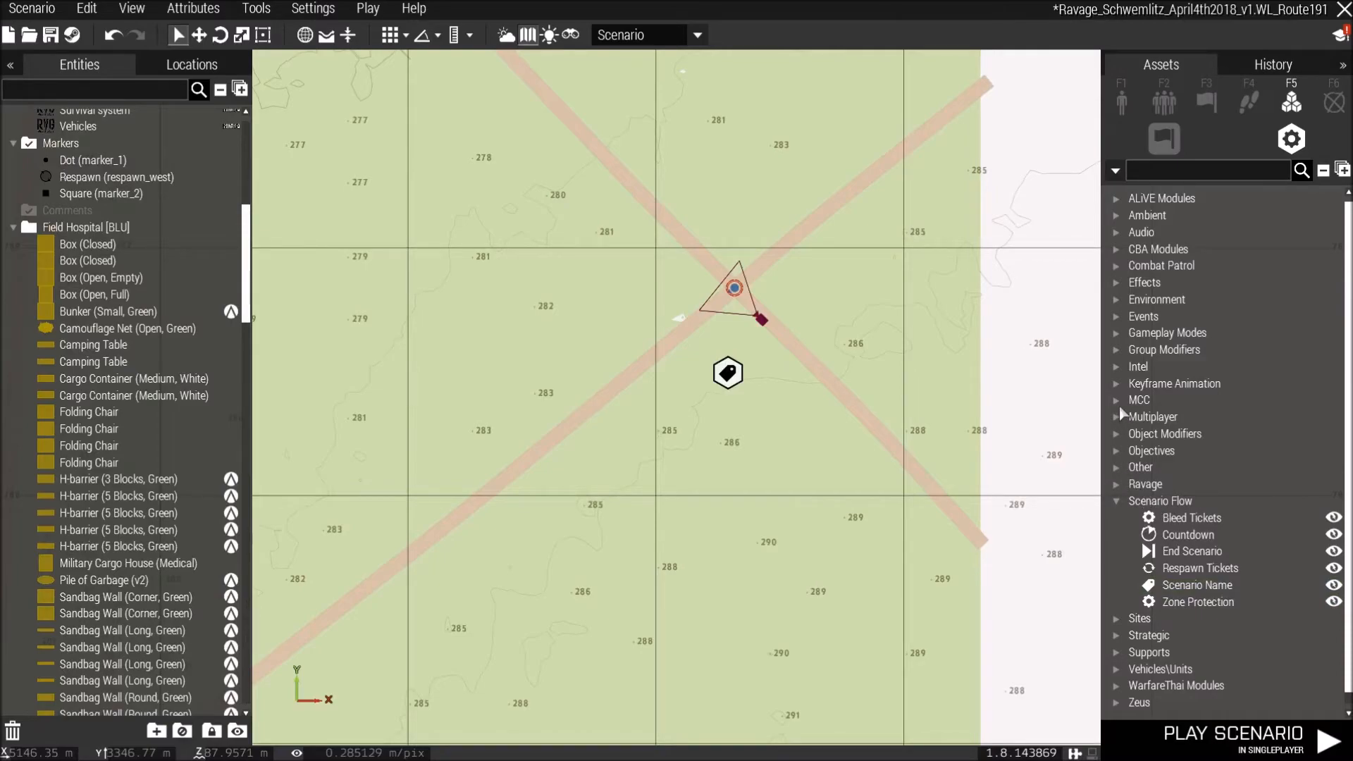
Save the scenario.
scroll(732, 541, "down", 5)
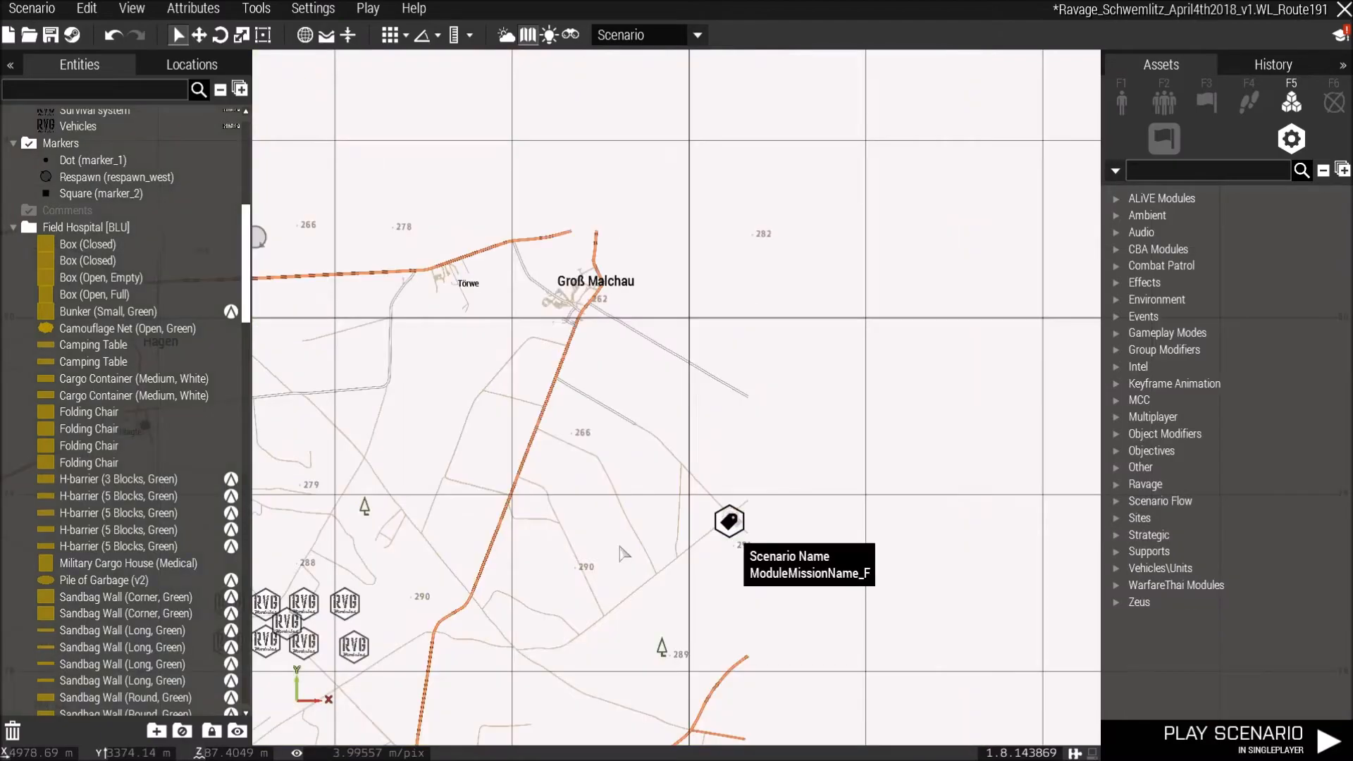
scroll(836, 438, "down", 3)
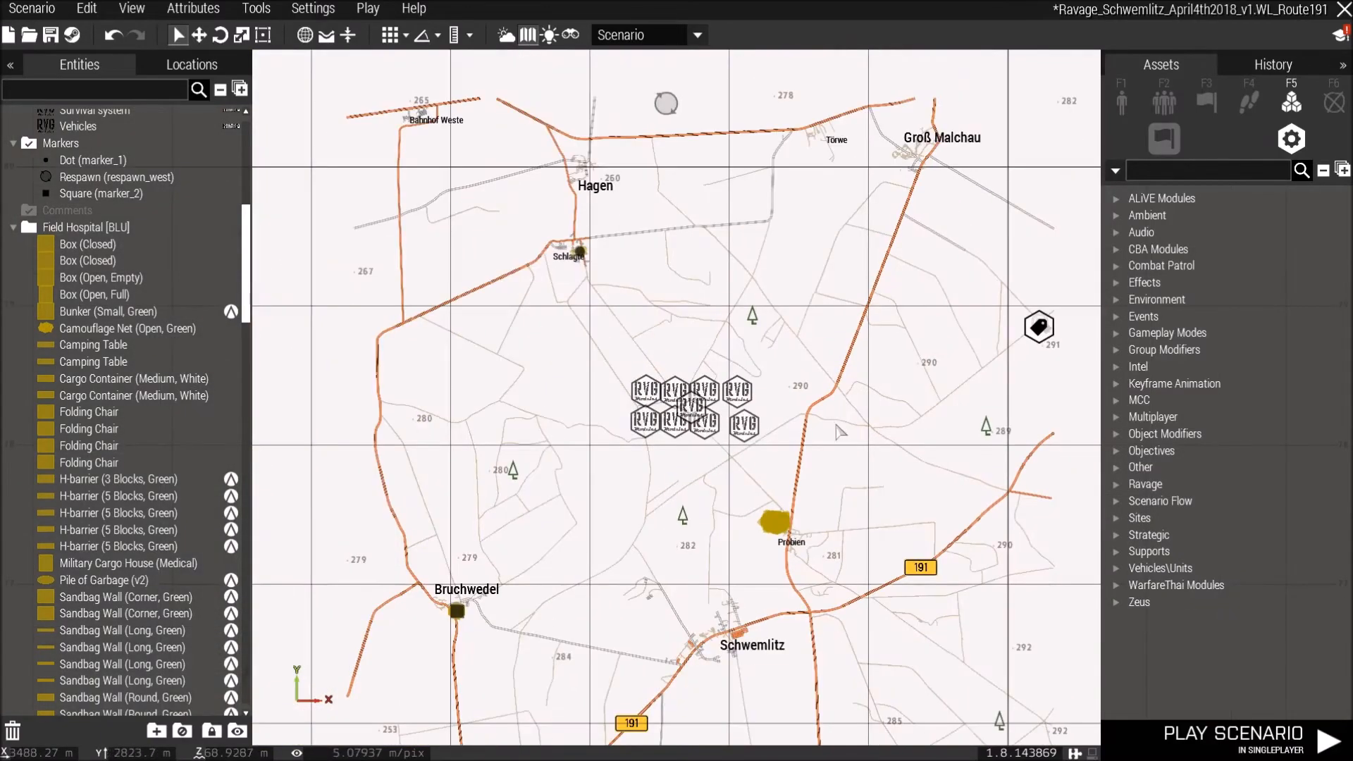
right_click_drag(835, 454, 830, 344)
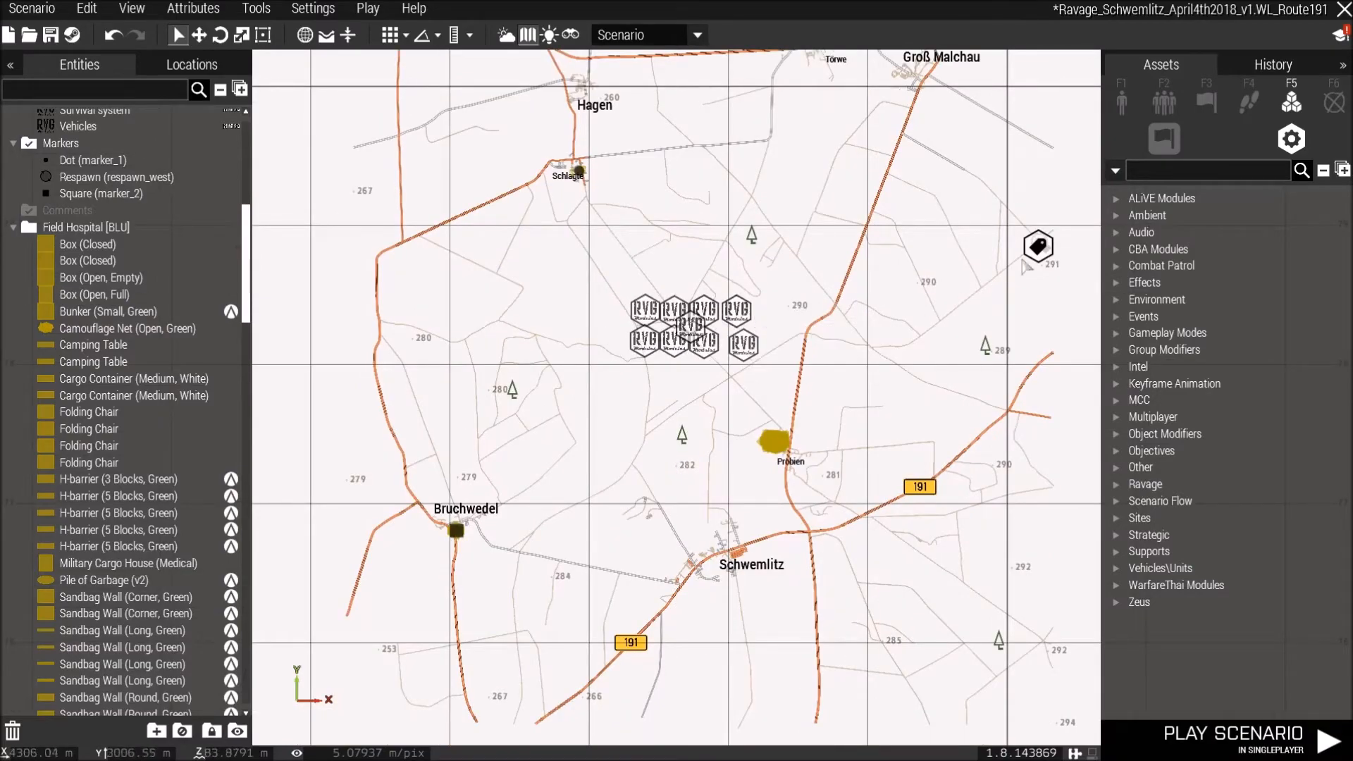
right_click_drag(929, 360, 898, 335)
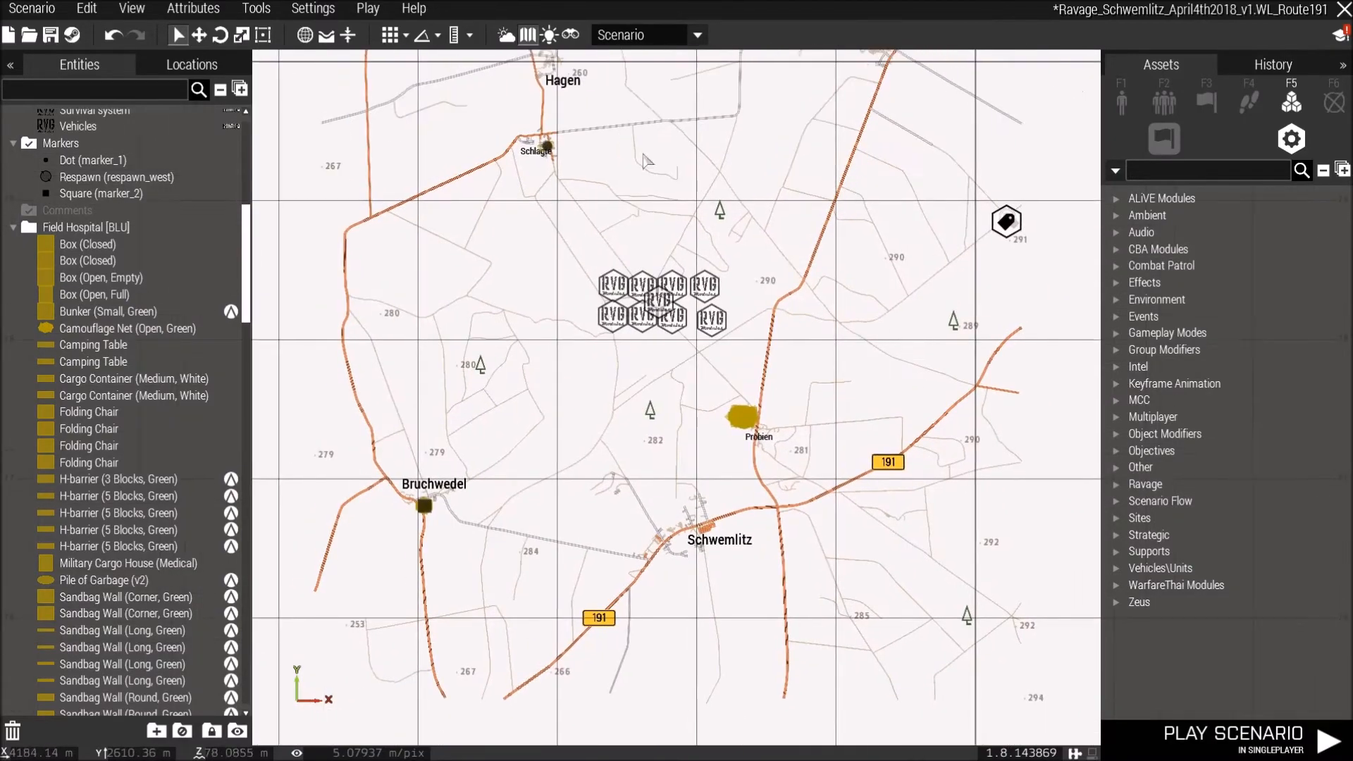
left_click(50, 35)
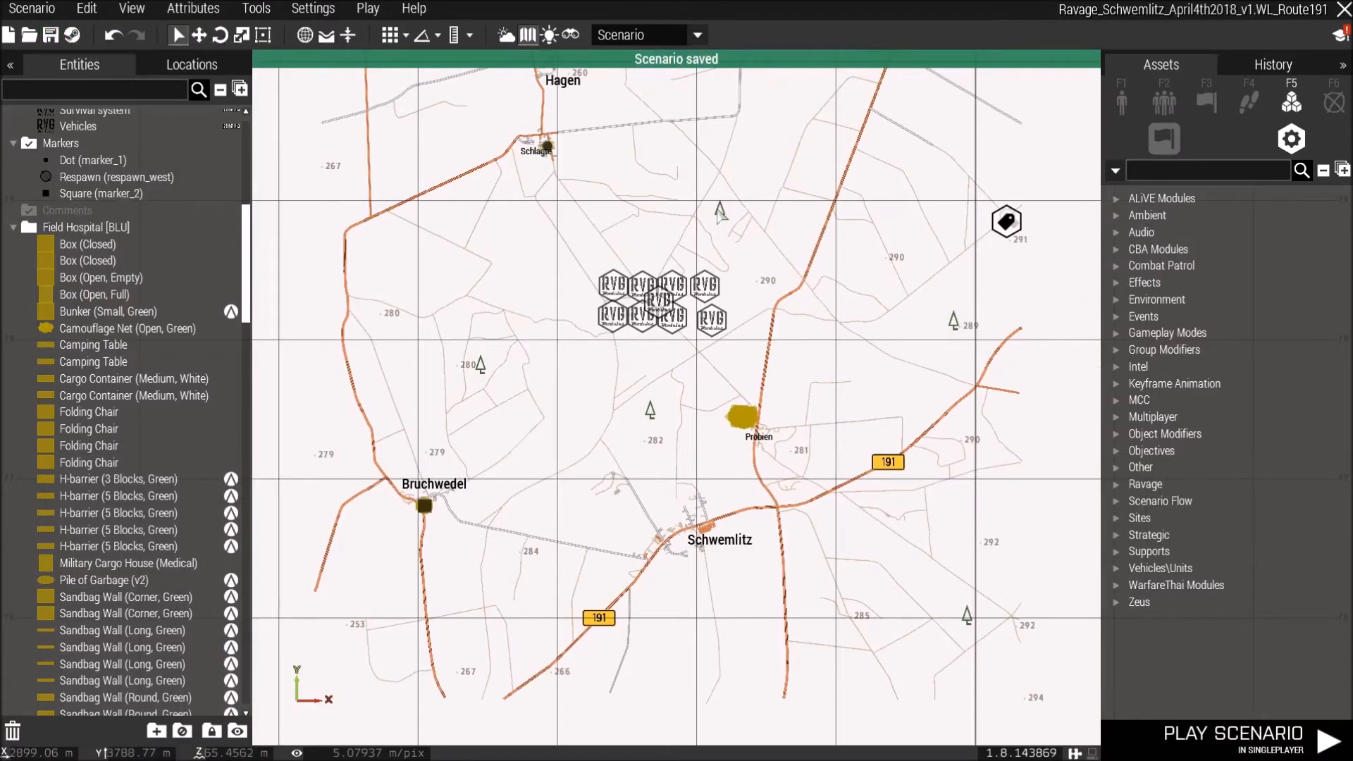
Export the scenario to singleplayer.
right_click_drag(723, 216, 721, 304)
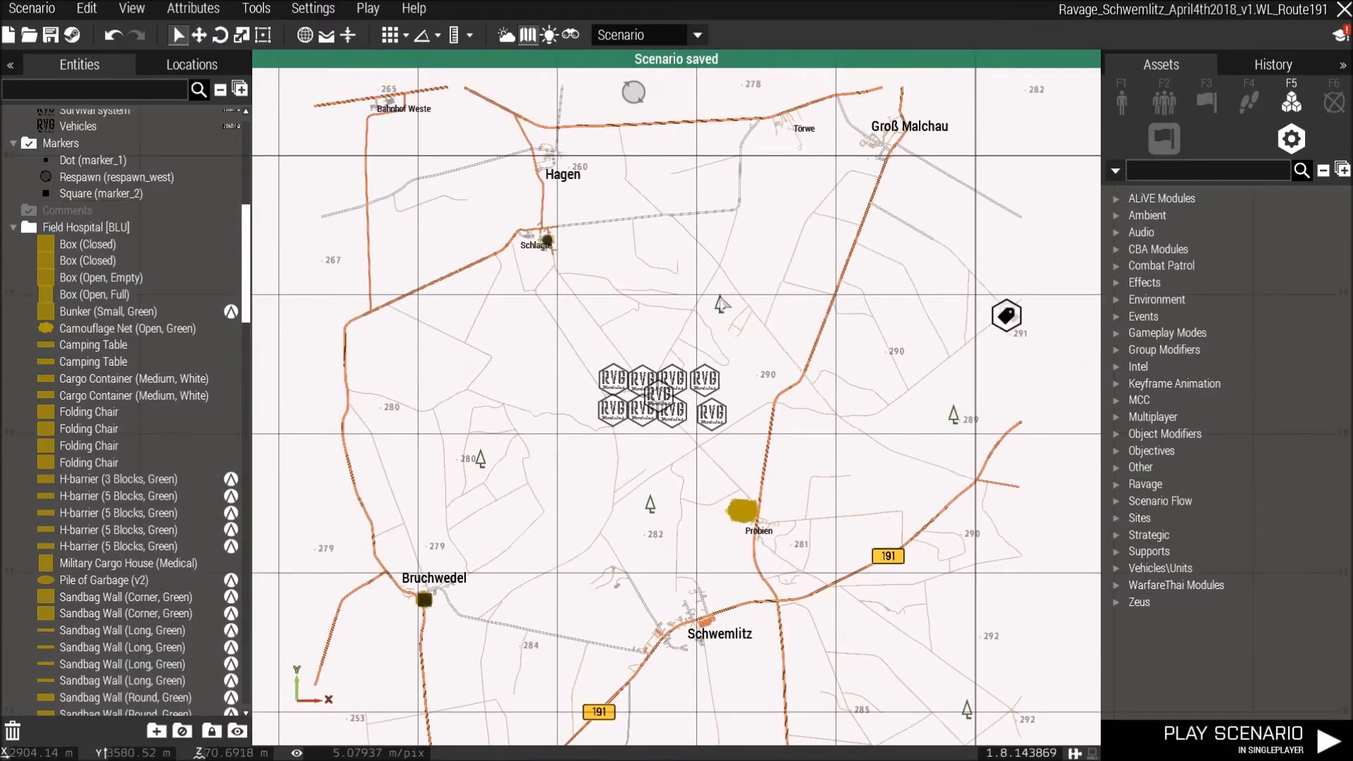
right_click_drag(719, 296, 721, 325)
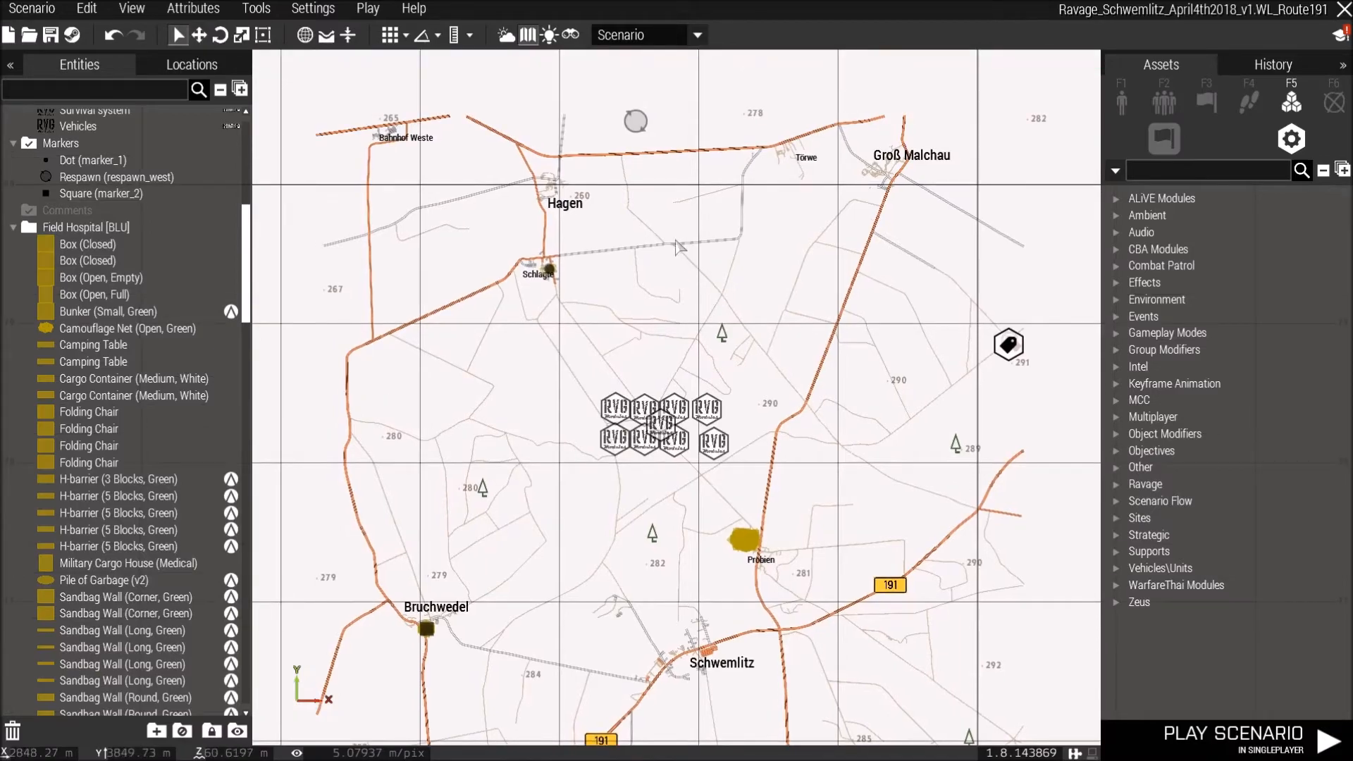
right_click_drag(694, 252, 717, 266)
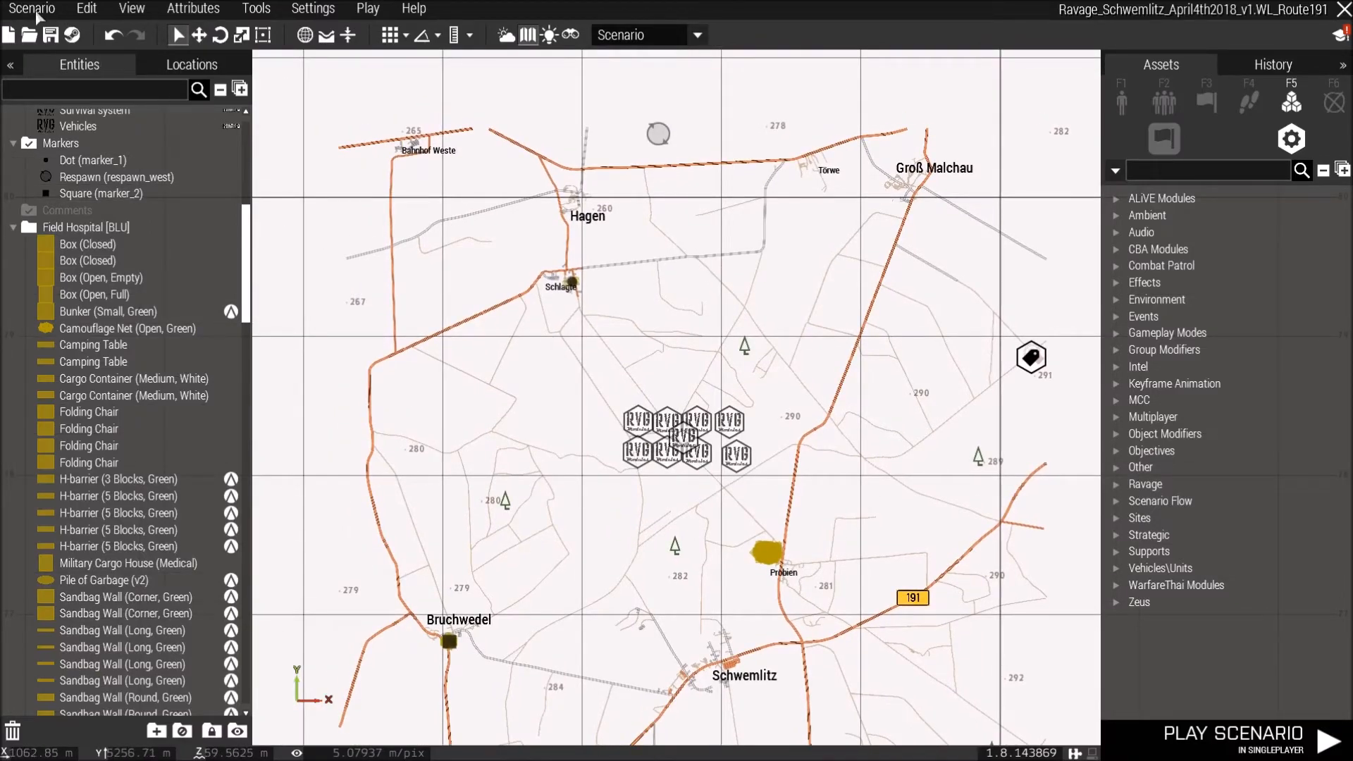
left_click(32, 9)
mouse_move(106, 175)
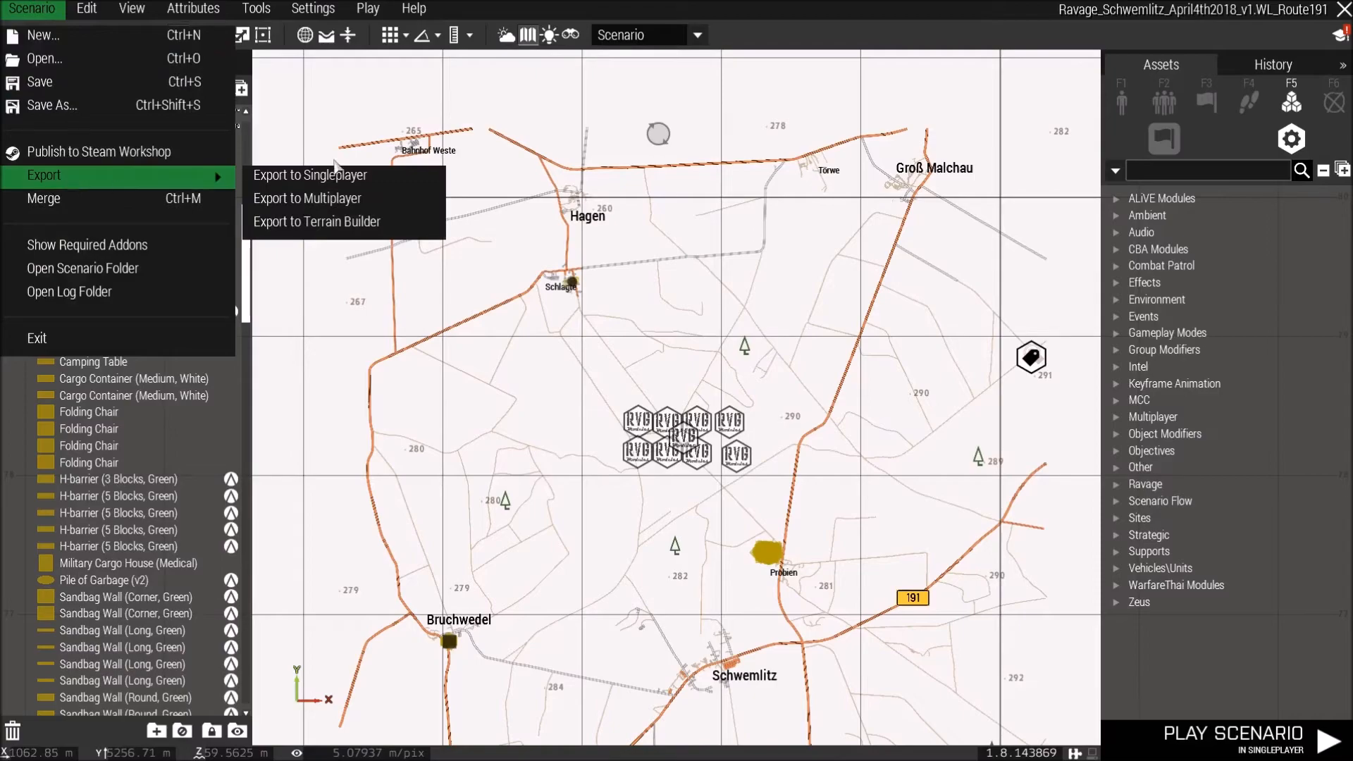
left_click(326, 184)
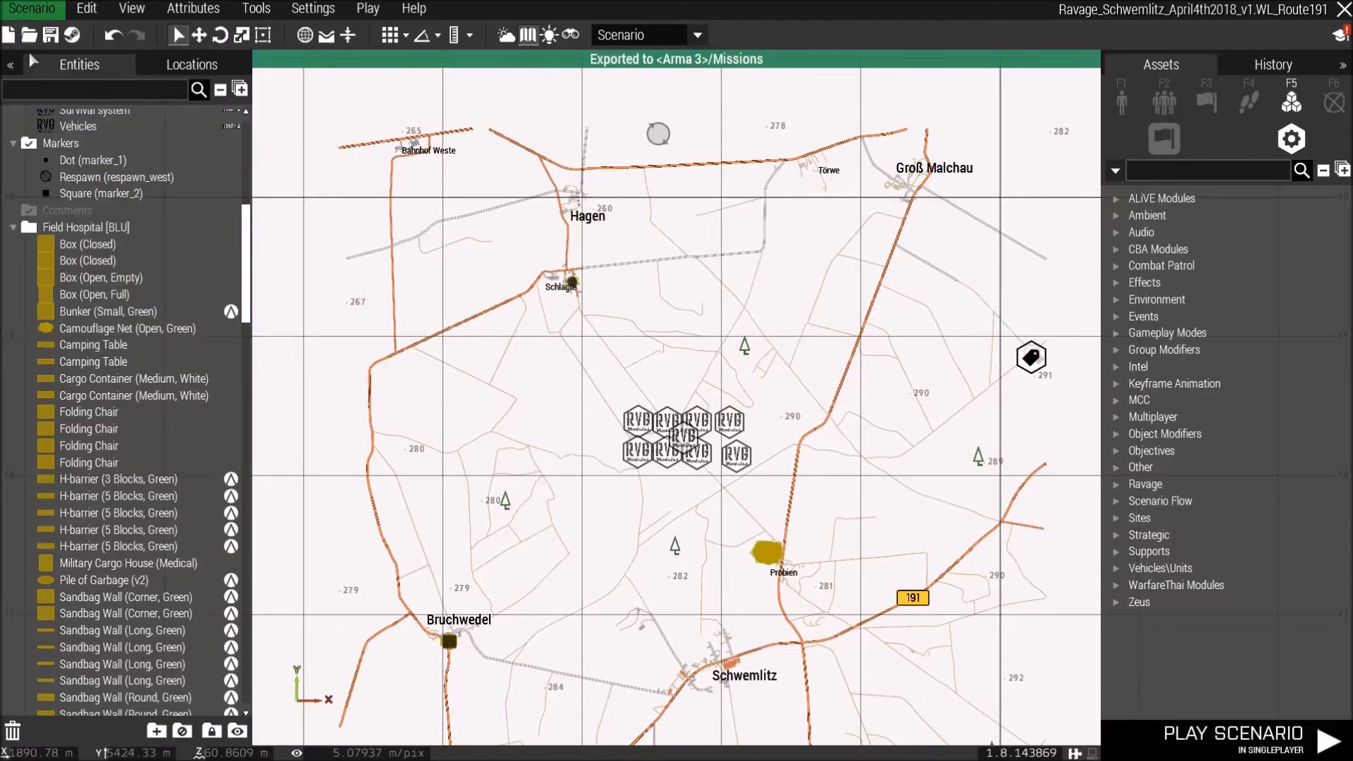
Export the scenario to multiplayer.
left_click(31, 9)
mouse_move(105, 175)
left_click(373, 200)
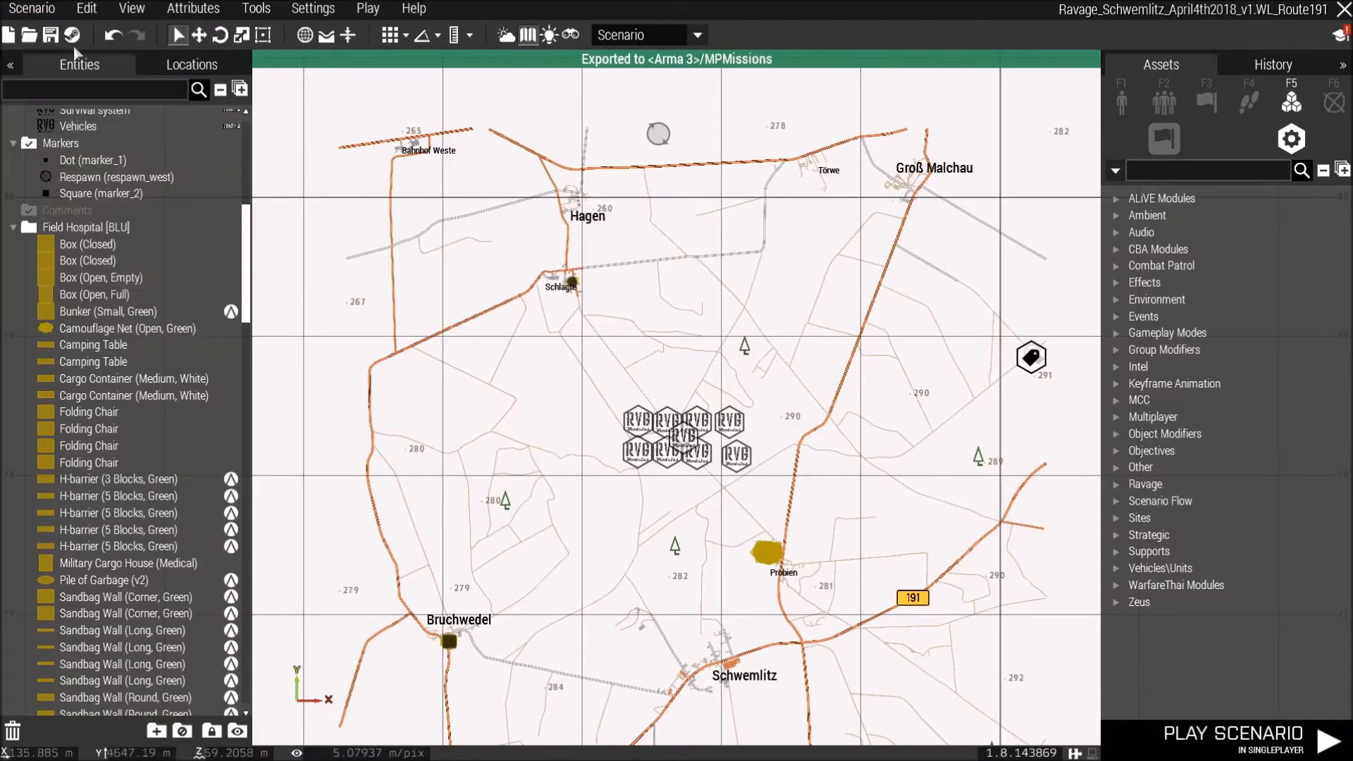
Close Eden Editor and open the Multiplayer section of the main menu.
left_click(1342, 10)
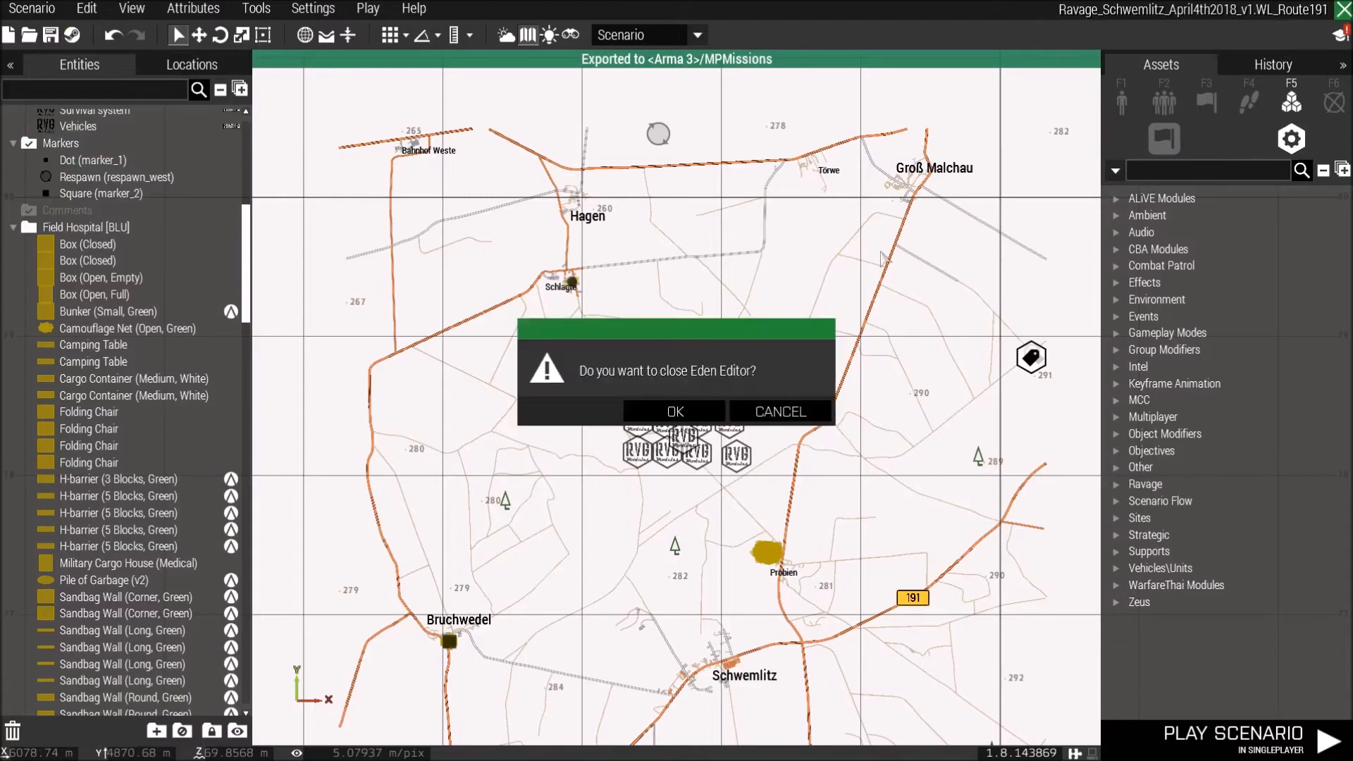
left_click(675, 411)
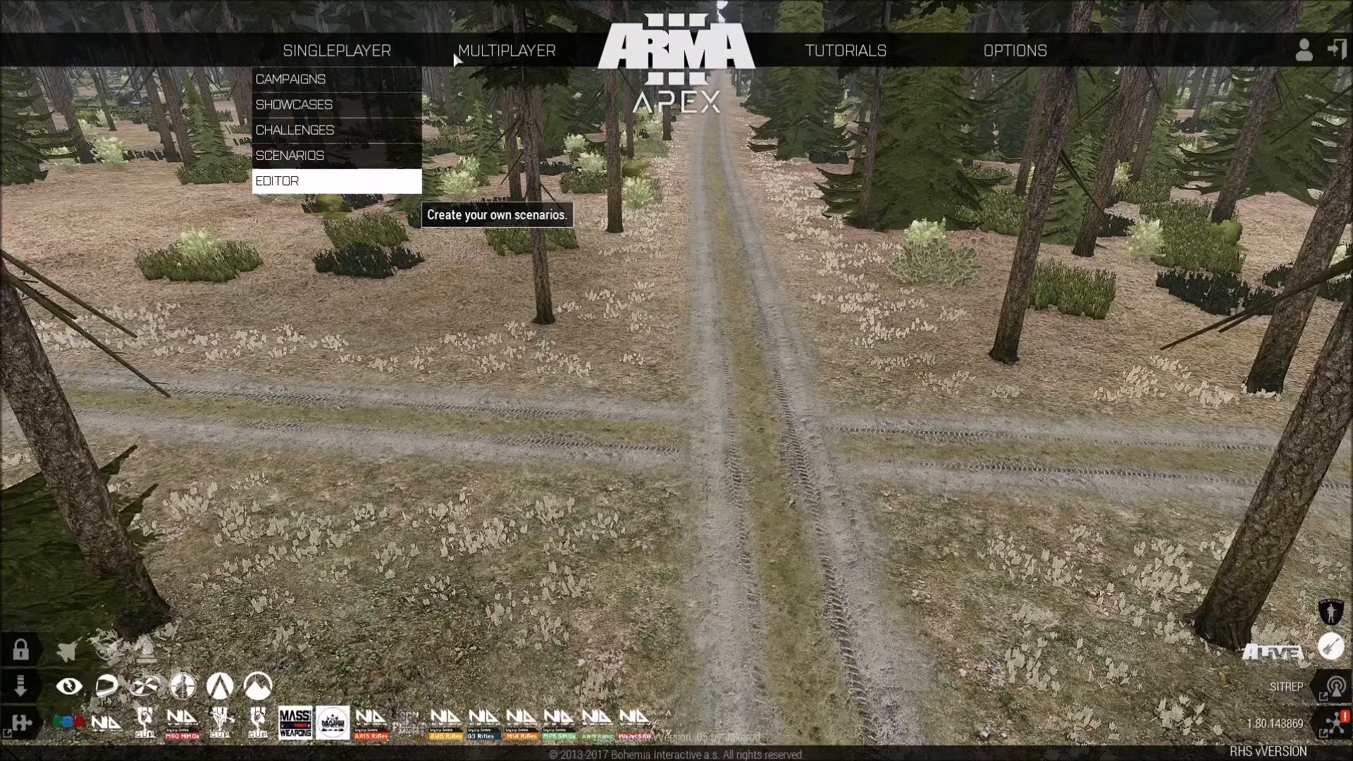
mouse_move(458, 52)
left_click(467, 105)
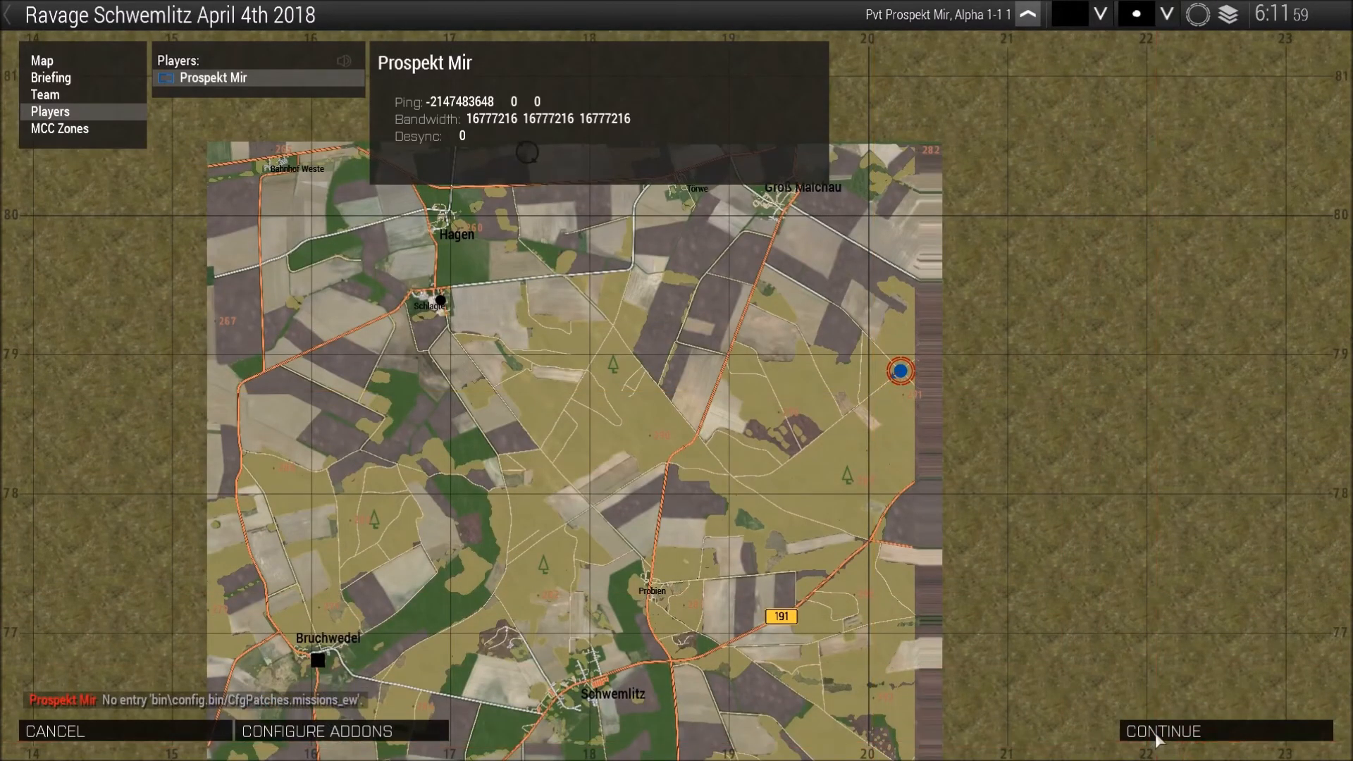
Continue from the mission briefing into the in-game map and look over the area.
left_click(1156, 732)
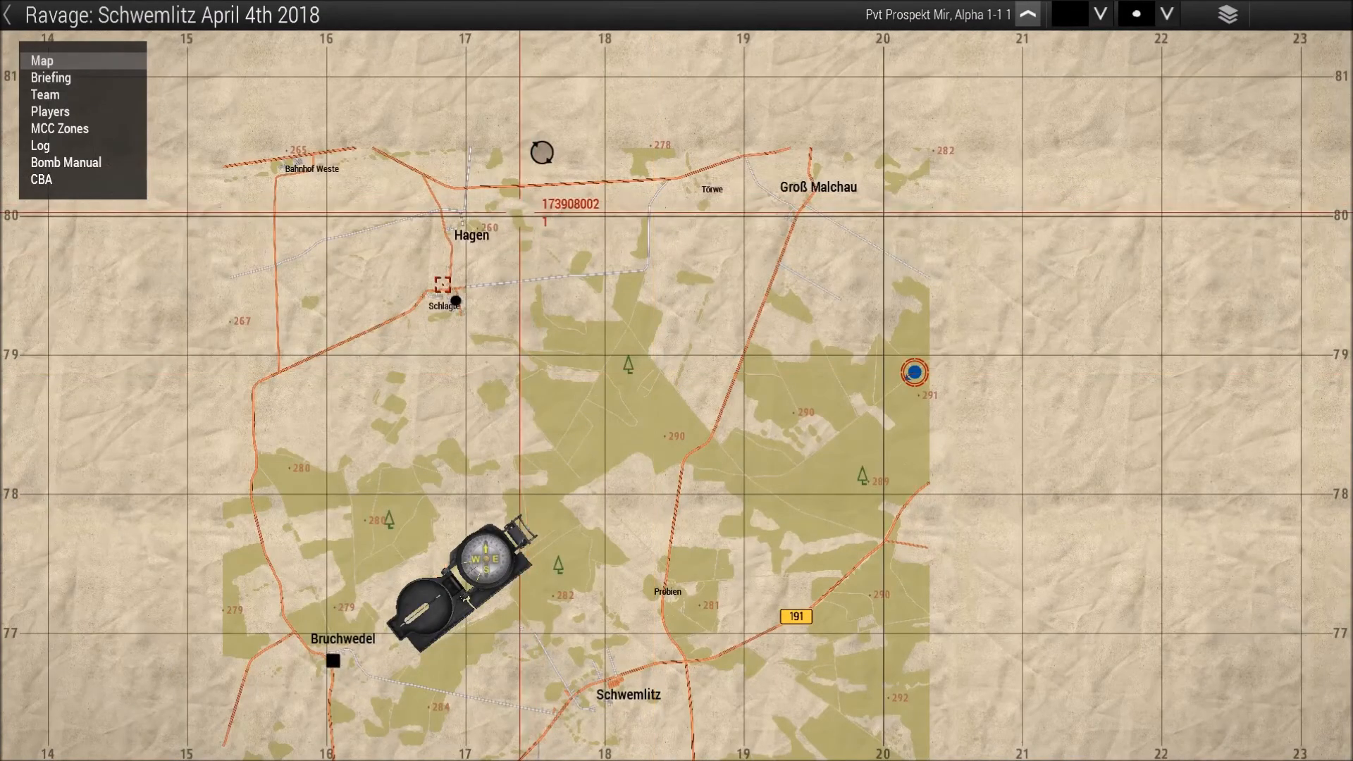
right_click_drag(499, 381, 630, 222)
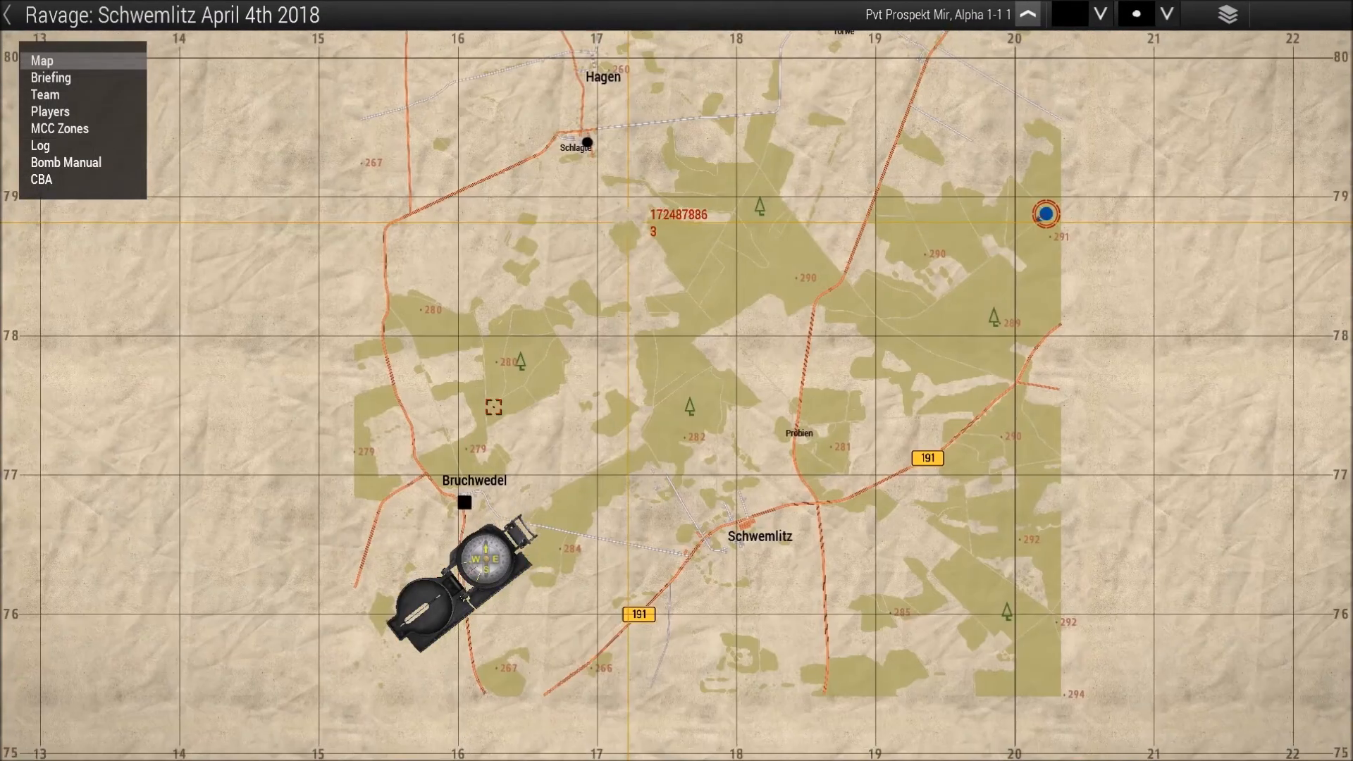
right_click_drag(577, 416, 616, 366)
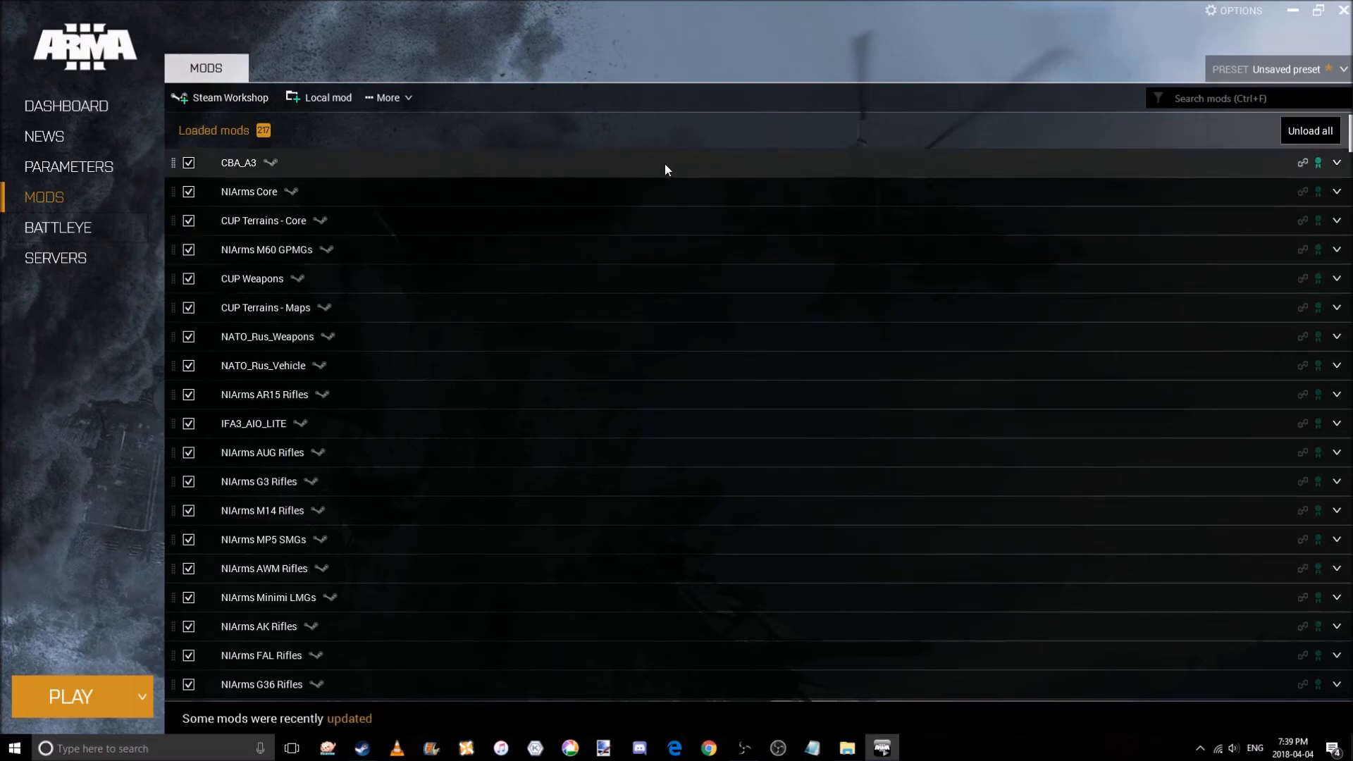
Switch to the Arma 3 Launcher and expand the CBA_A3 mod's details.
left_click(1336, 164)
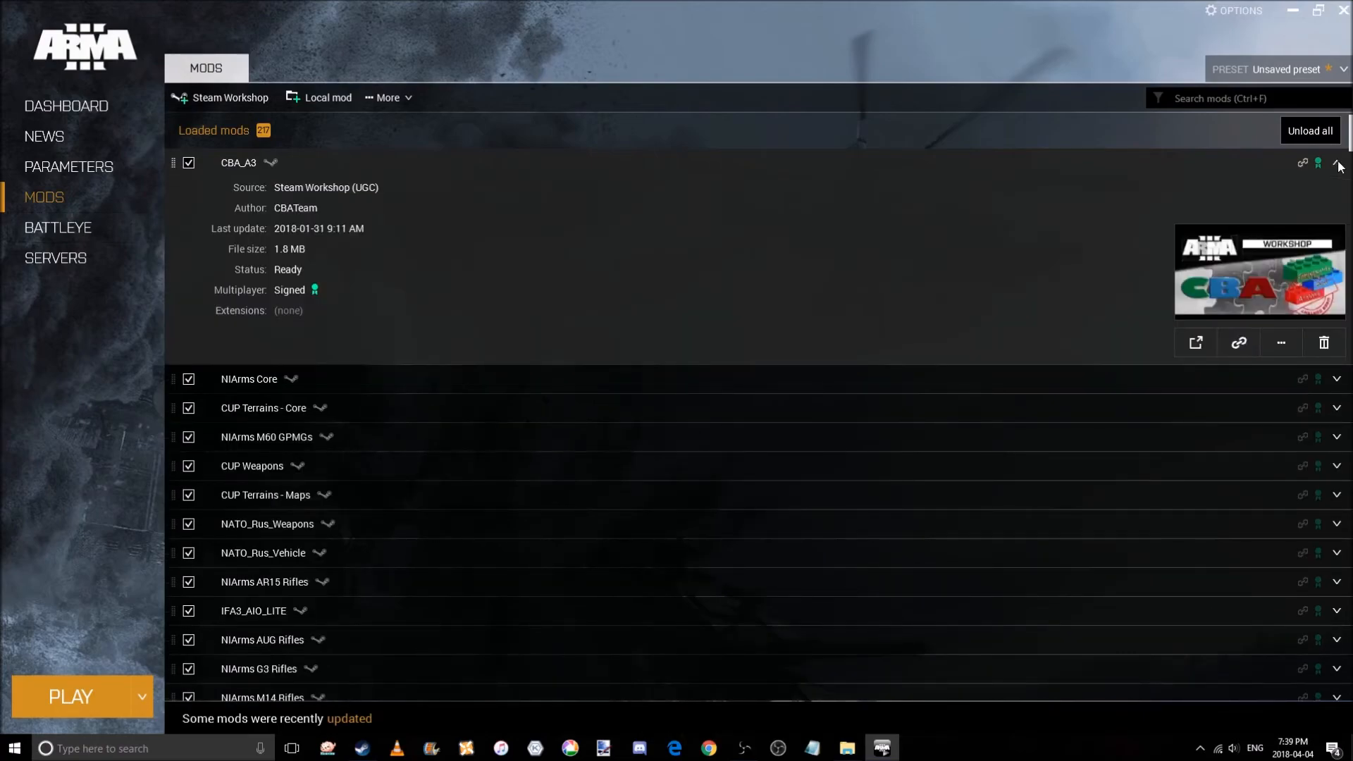
Collapse CBA_A3 and review the details of NIArms Core, CUP Terrains - Core and NIArms M60 GPMGs.
left_click(1337, 164)
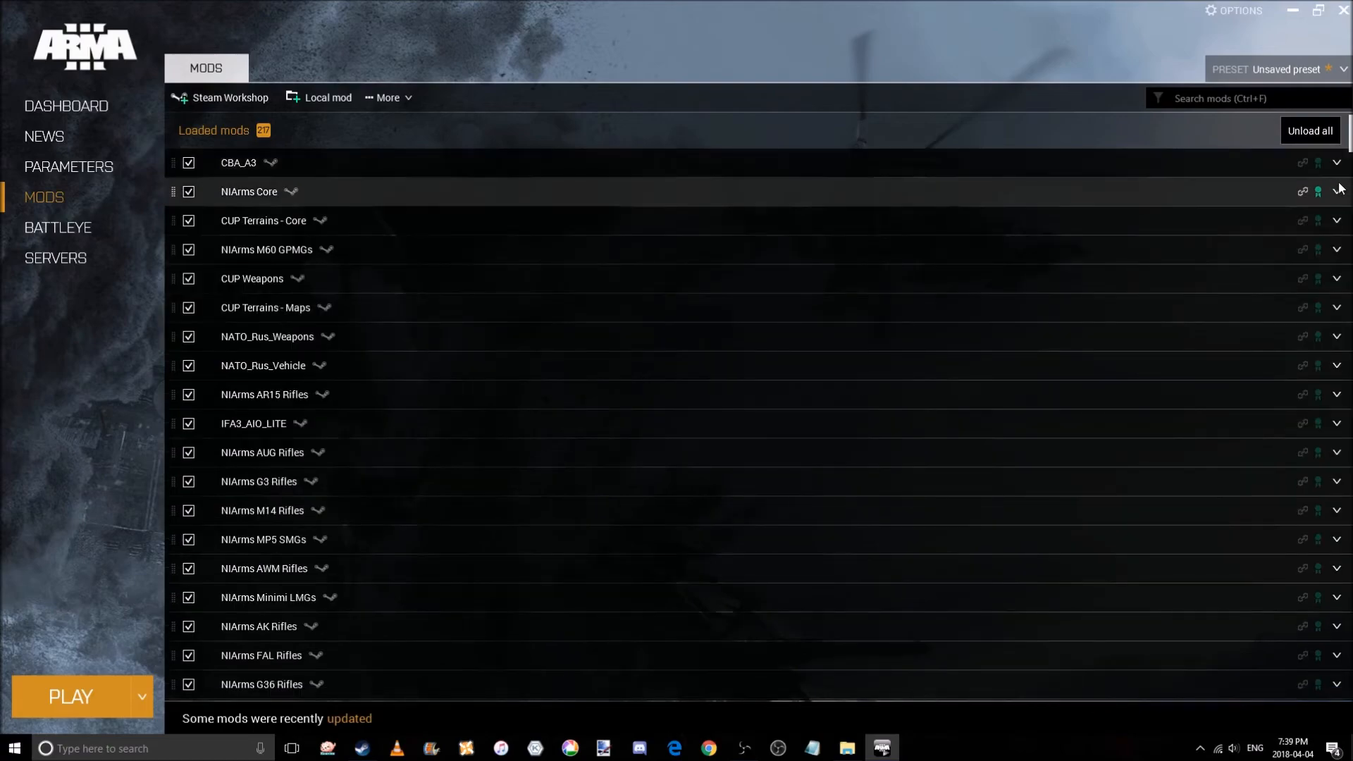
left_click(1337, 193)
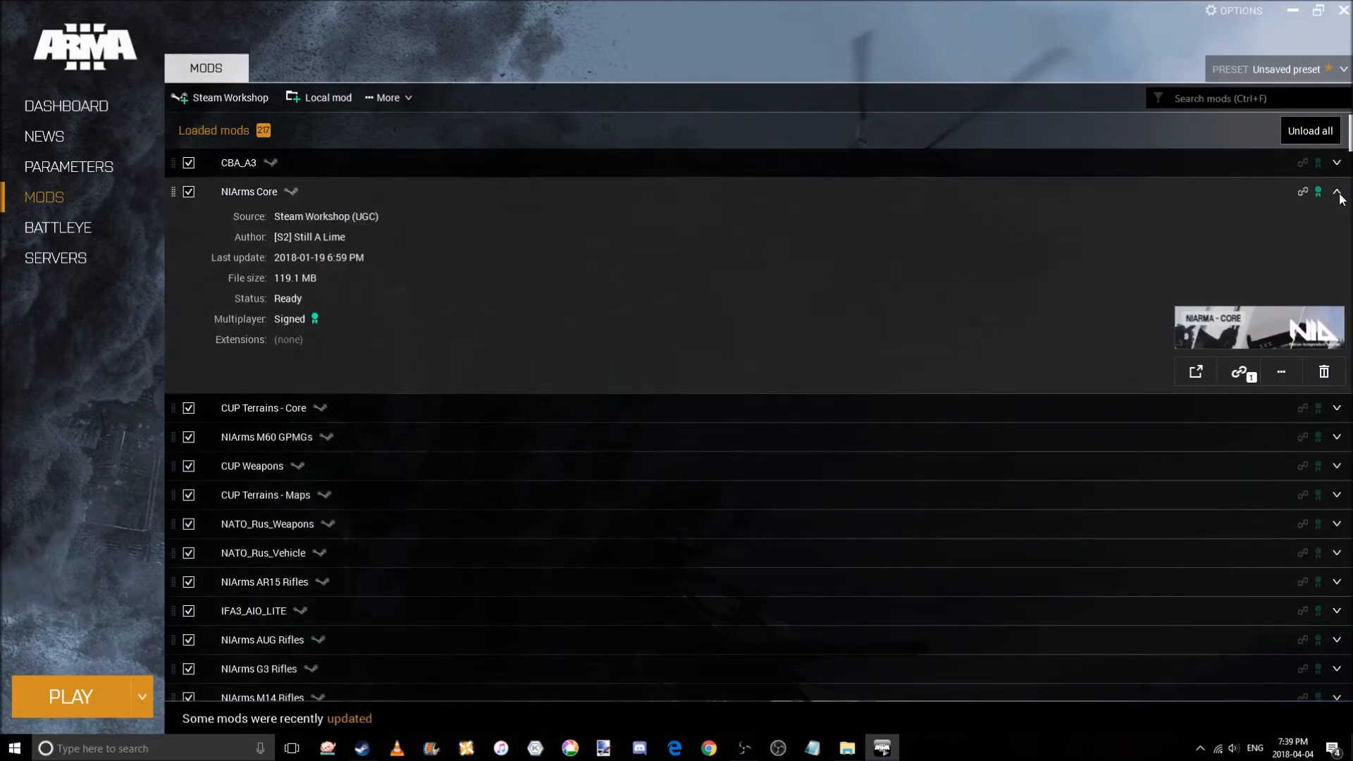
left_click(1337, 193)
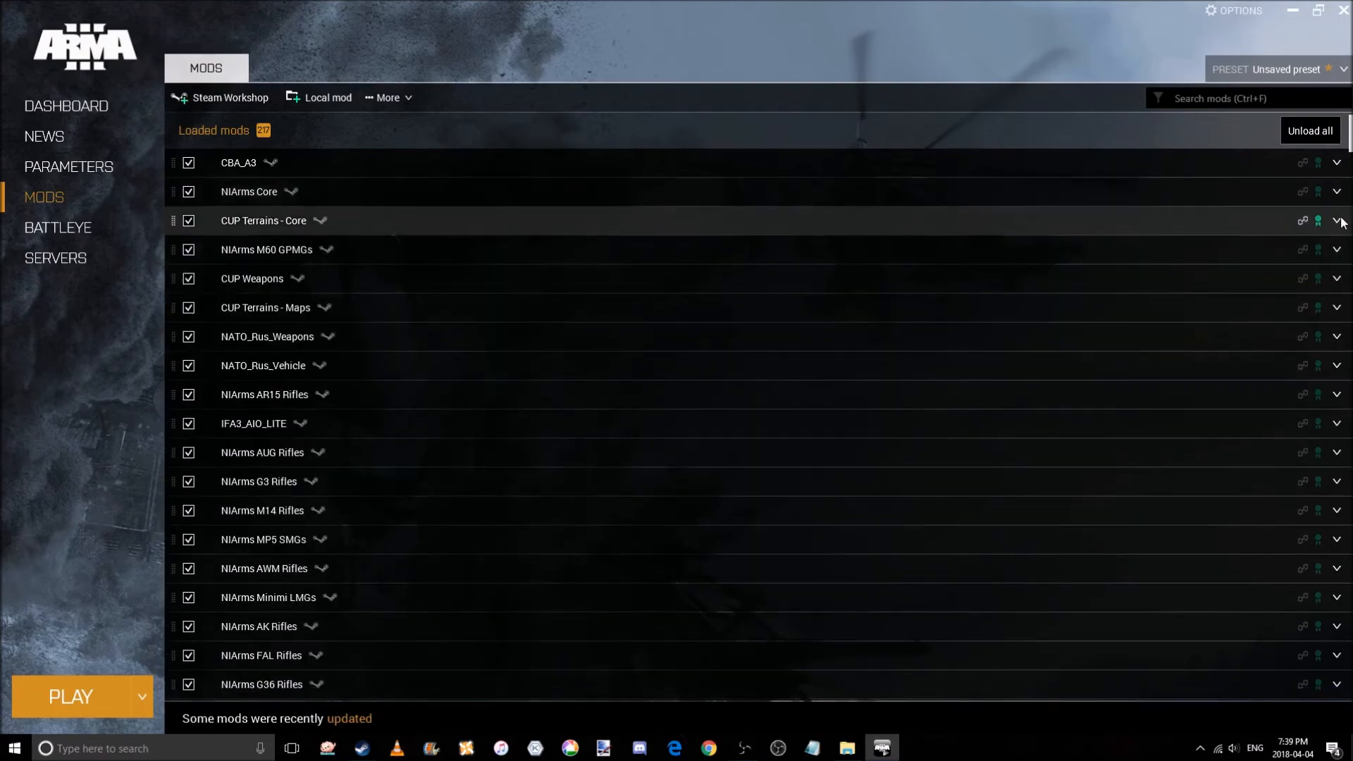
left_click(1338, 222)
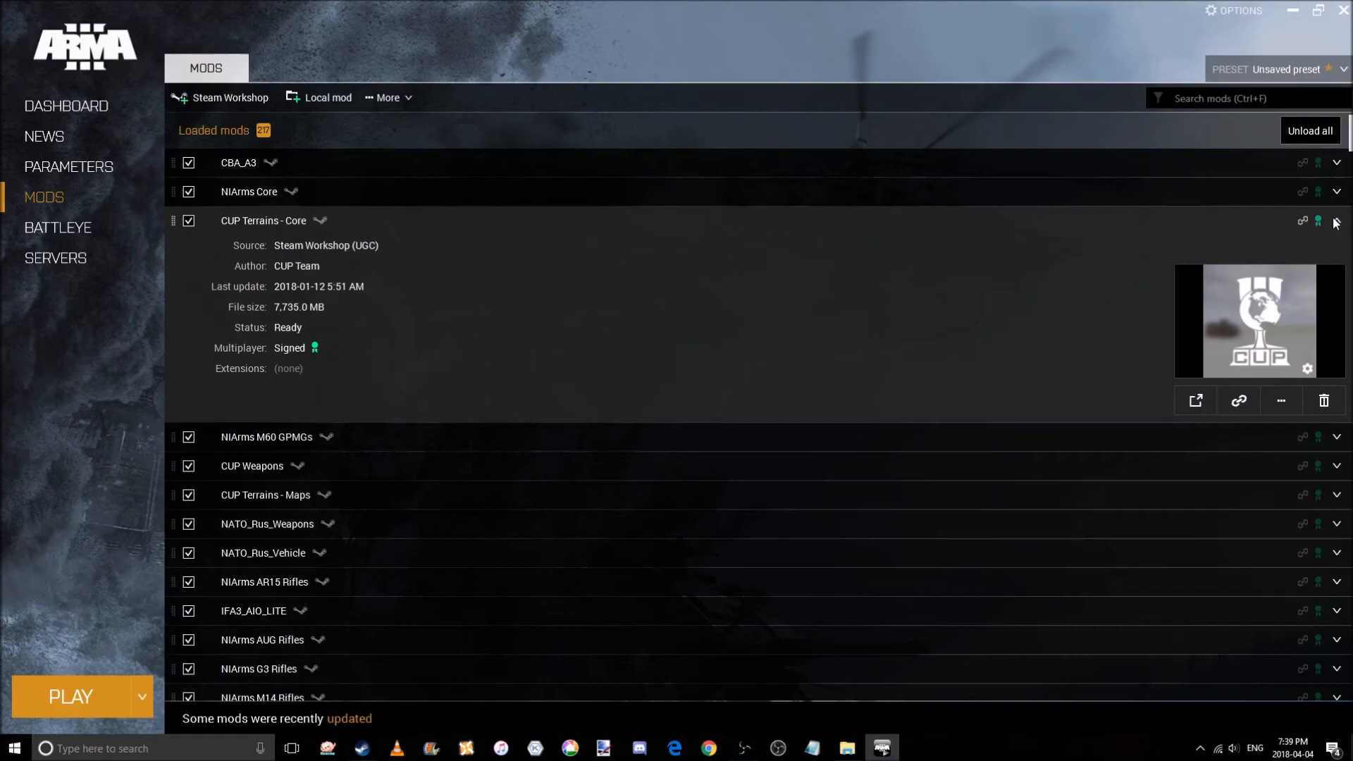
left_click(1336, 223)
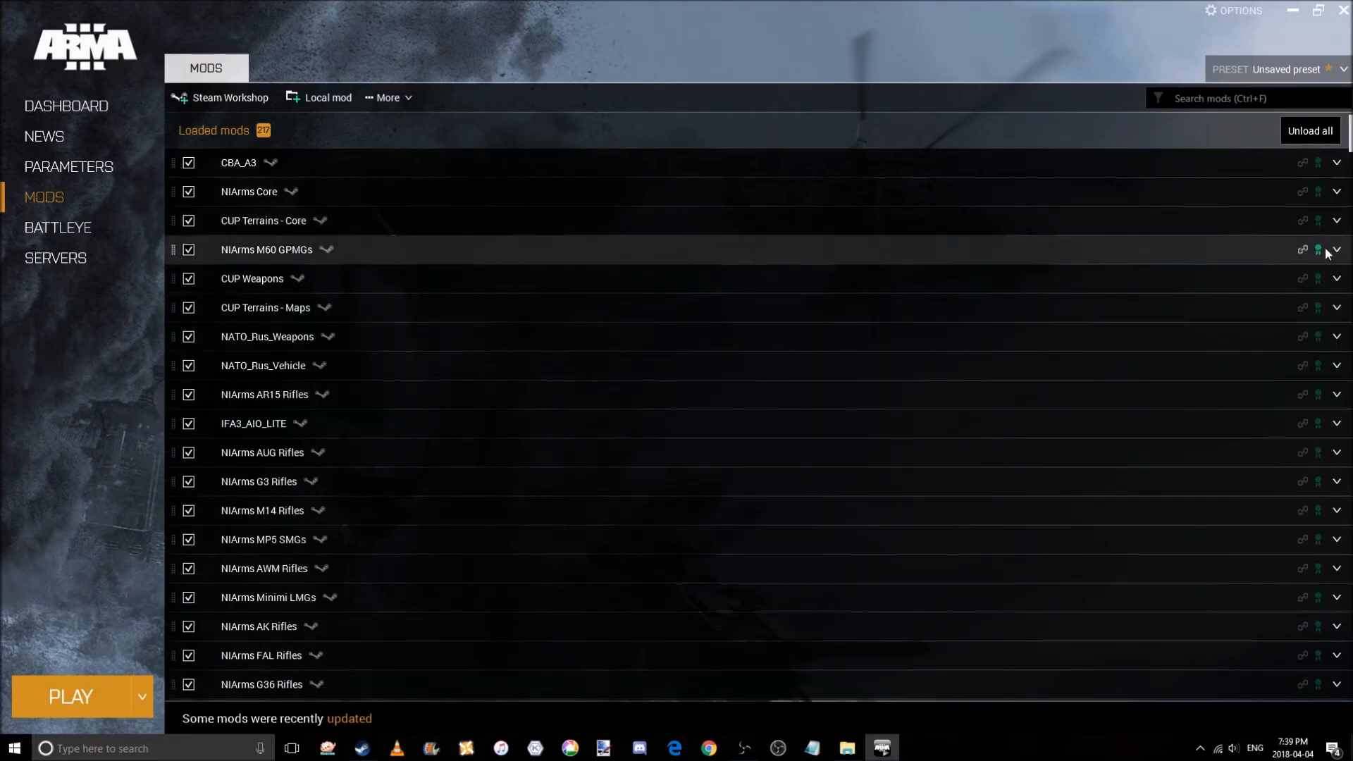
left_click(1336, 251)
left_click(1336, 251)
Inspect the details of CUP Weapons, CUP Terrains - Maps, NATO_Rus_Weapons and NATO_Rus_Vehicle in the loaded mods list.
left_click(1337, 281)
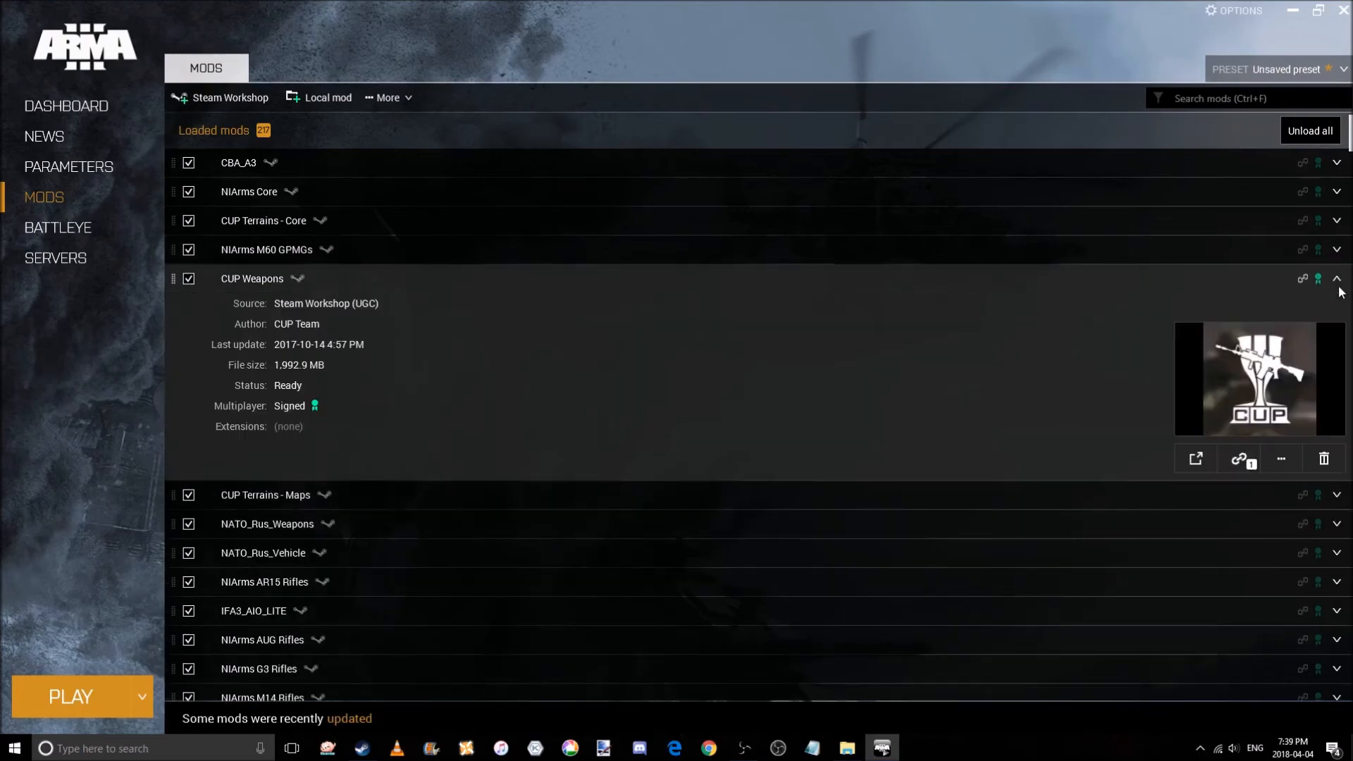
left_click(1339, 285)
left_click(1336, 307)
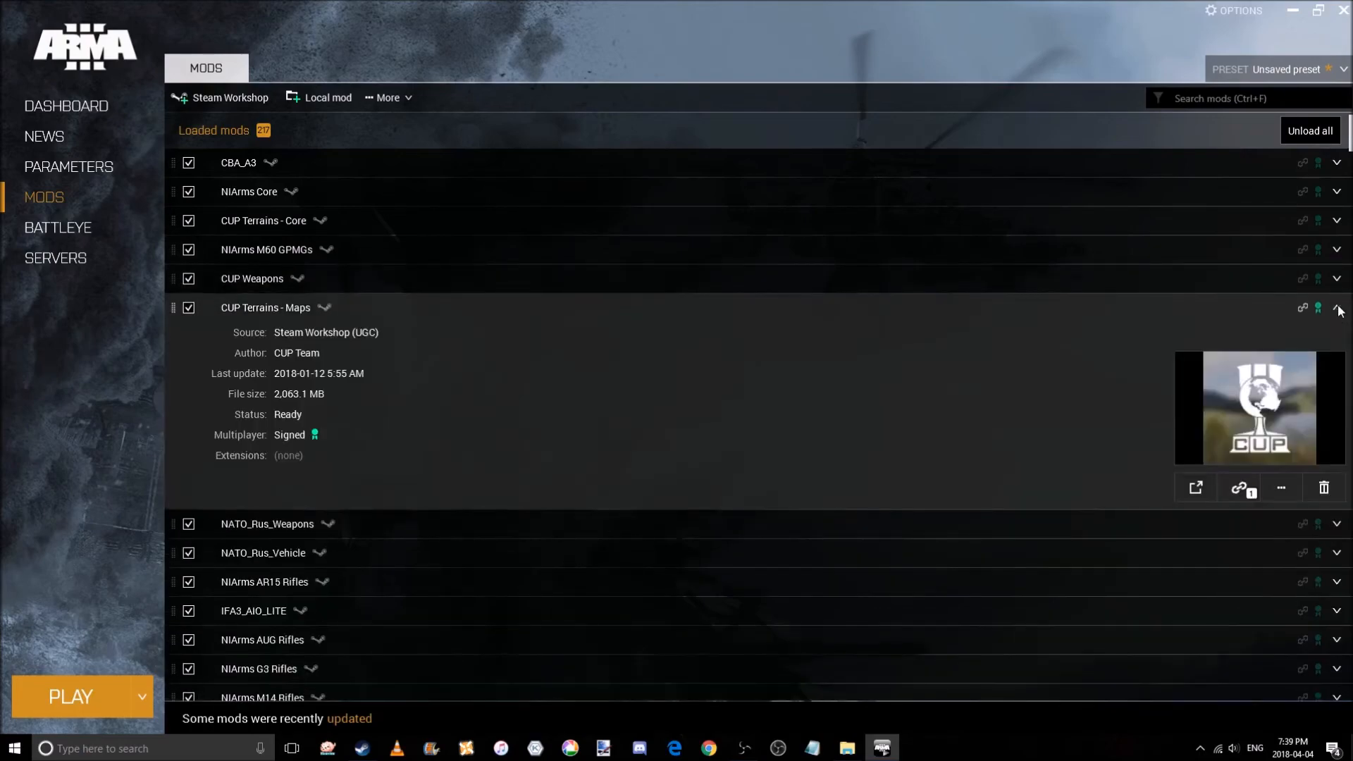
left_click(1337, 308)
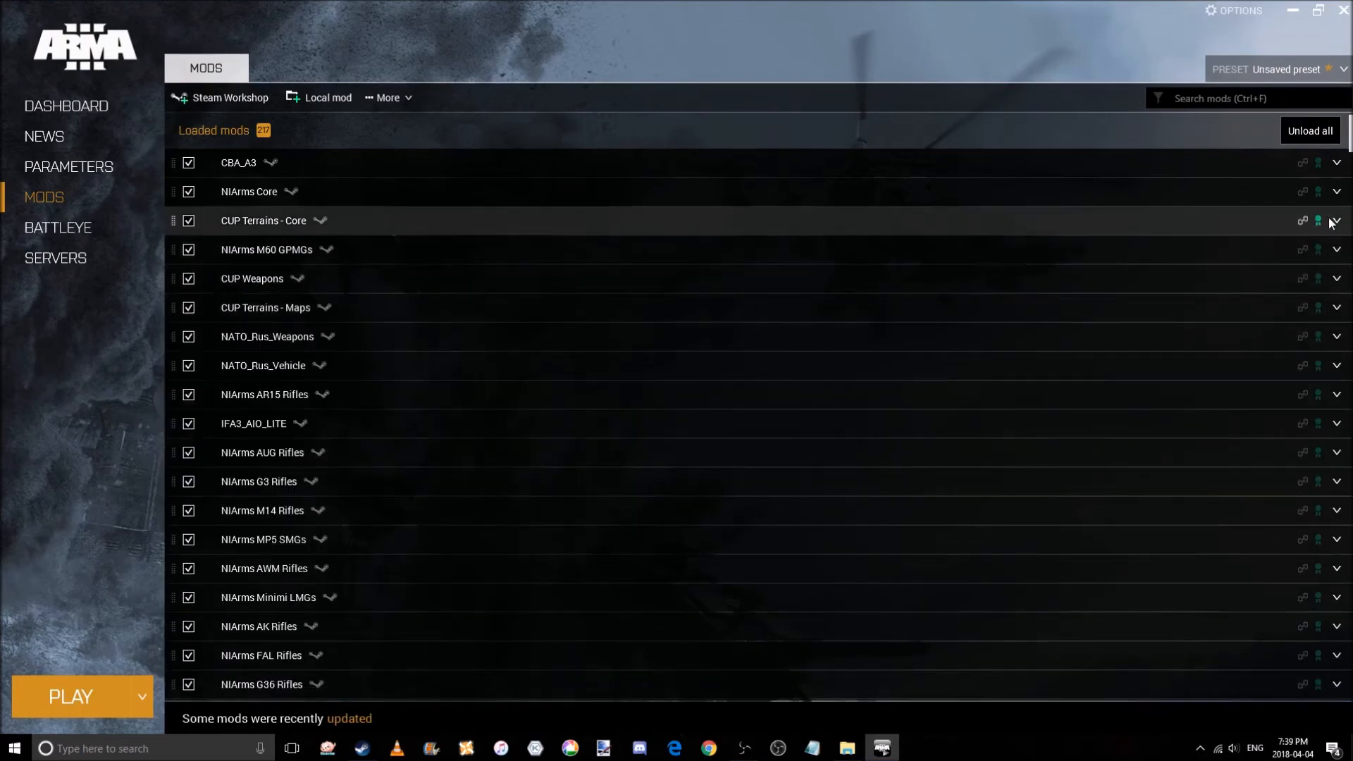
left_click(1336, 337)
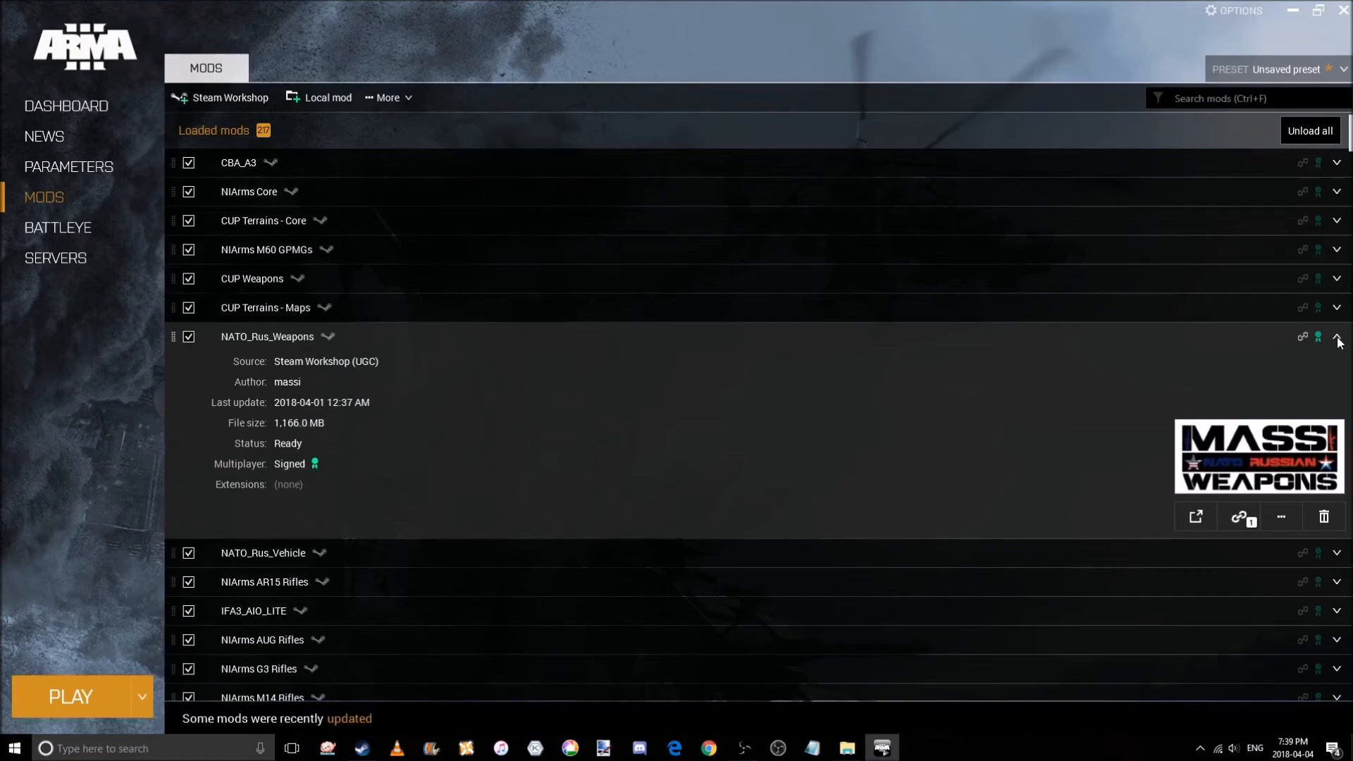
left_click(1338, 339)
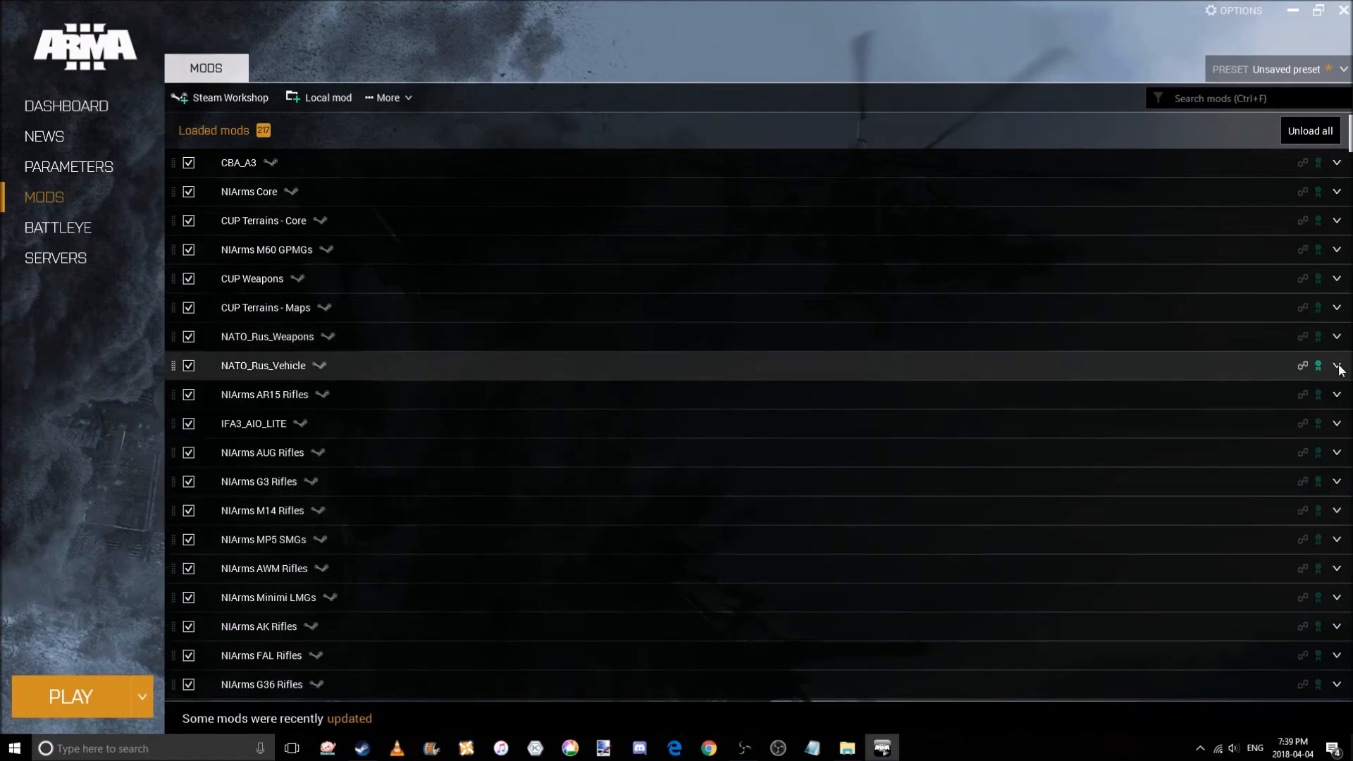
left_click(1337, 365)
left_click(1337, 366)
Examine the details of IFA3_AIO_LITE, CUP Units and CUP Terrains - CWA further down the mods list.
left_click(1338, 424)
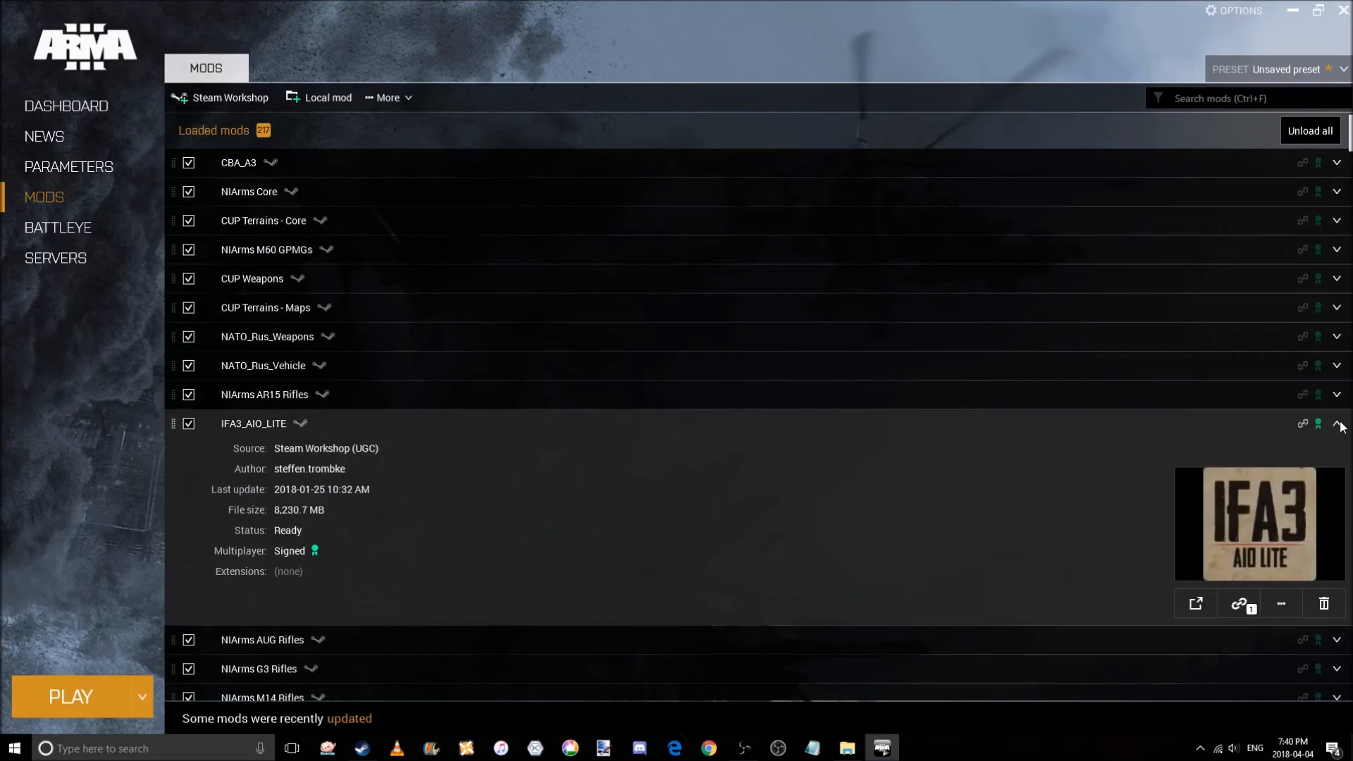
left_click(1338, 425)
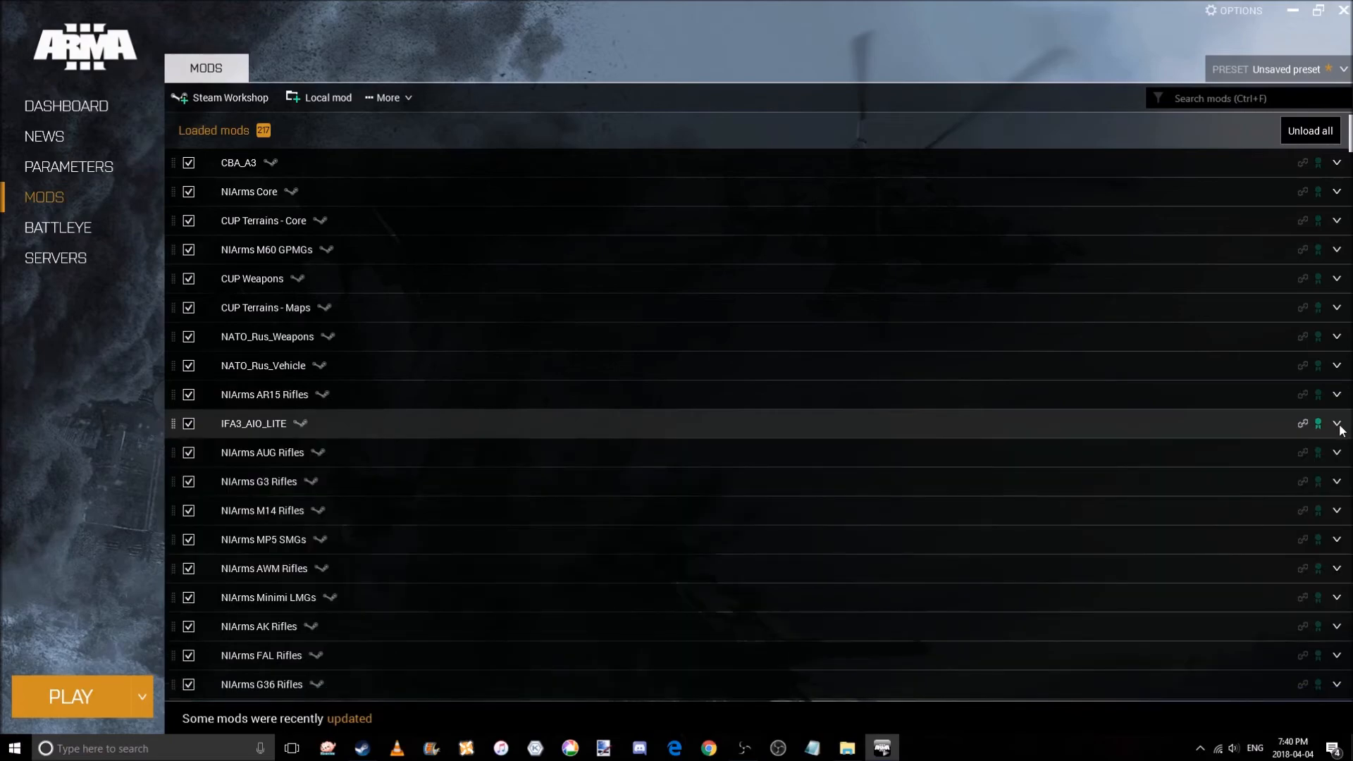
scroll(1337, 529, "down", 3)
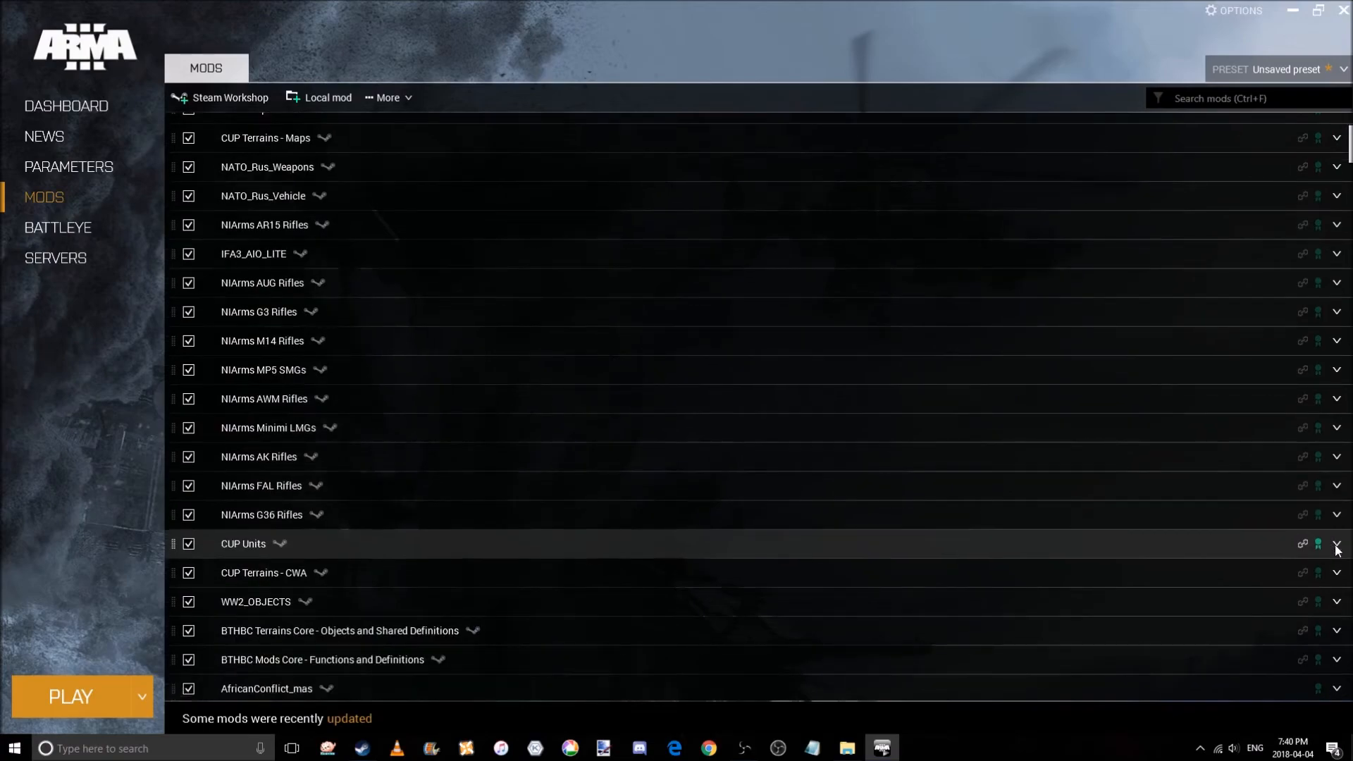
left_click(1337, 549)
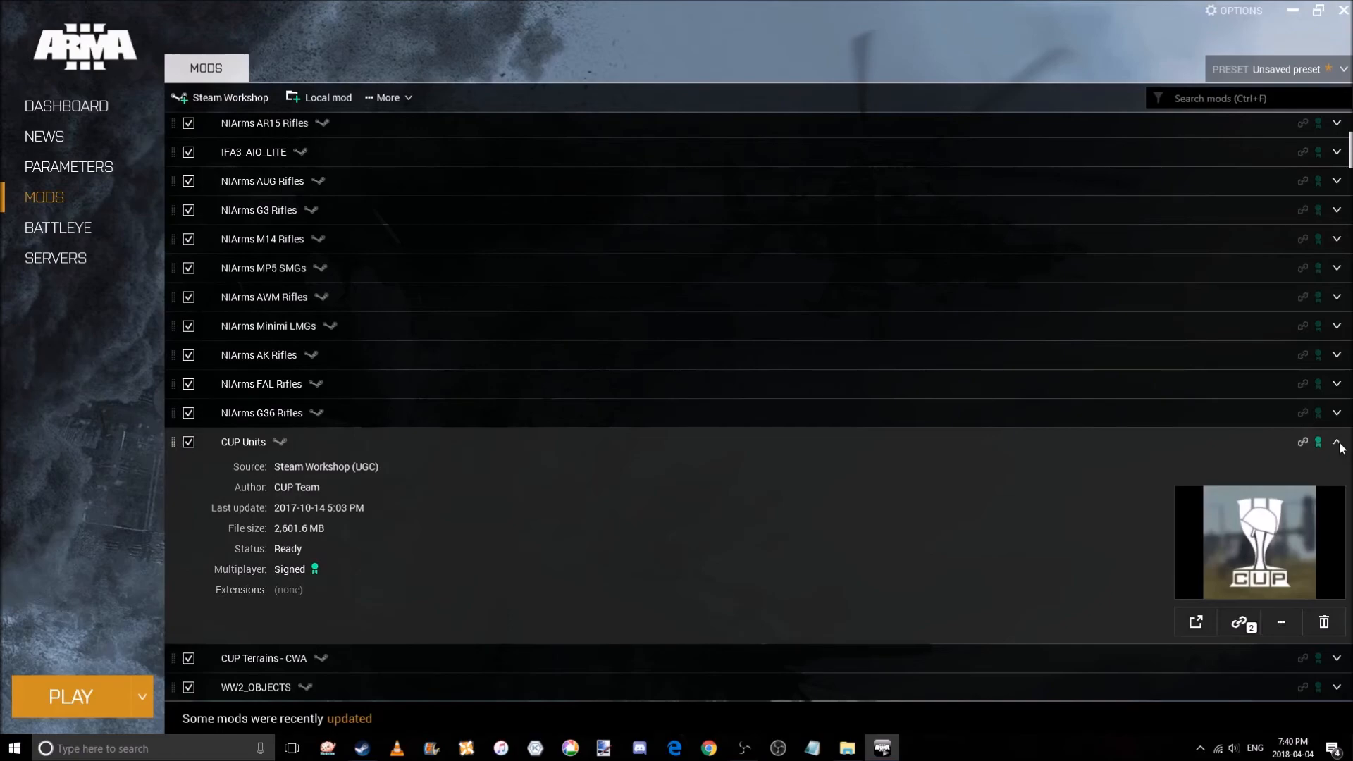
left_click(1337, 444)
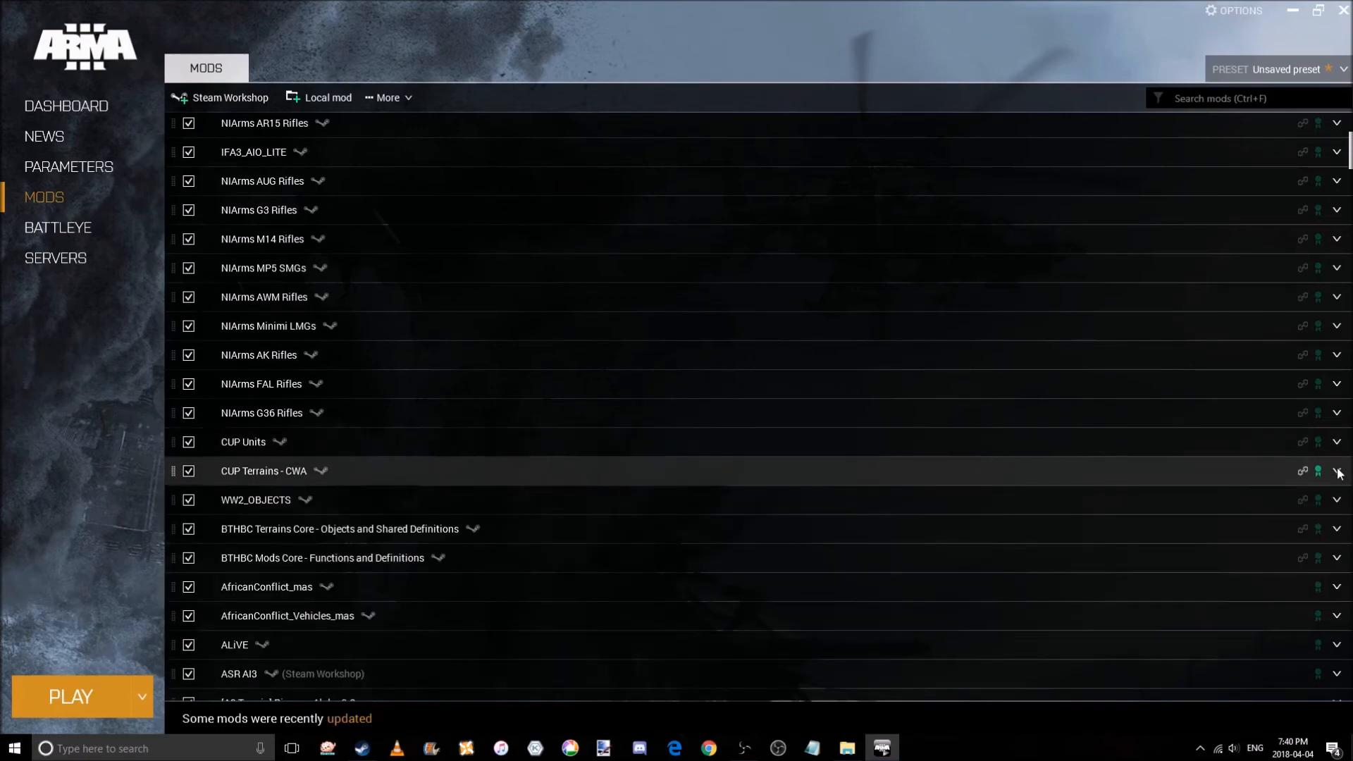
left_click(1337, 470)
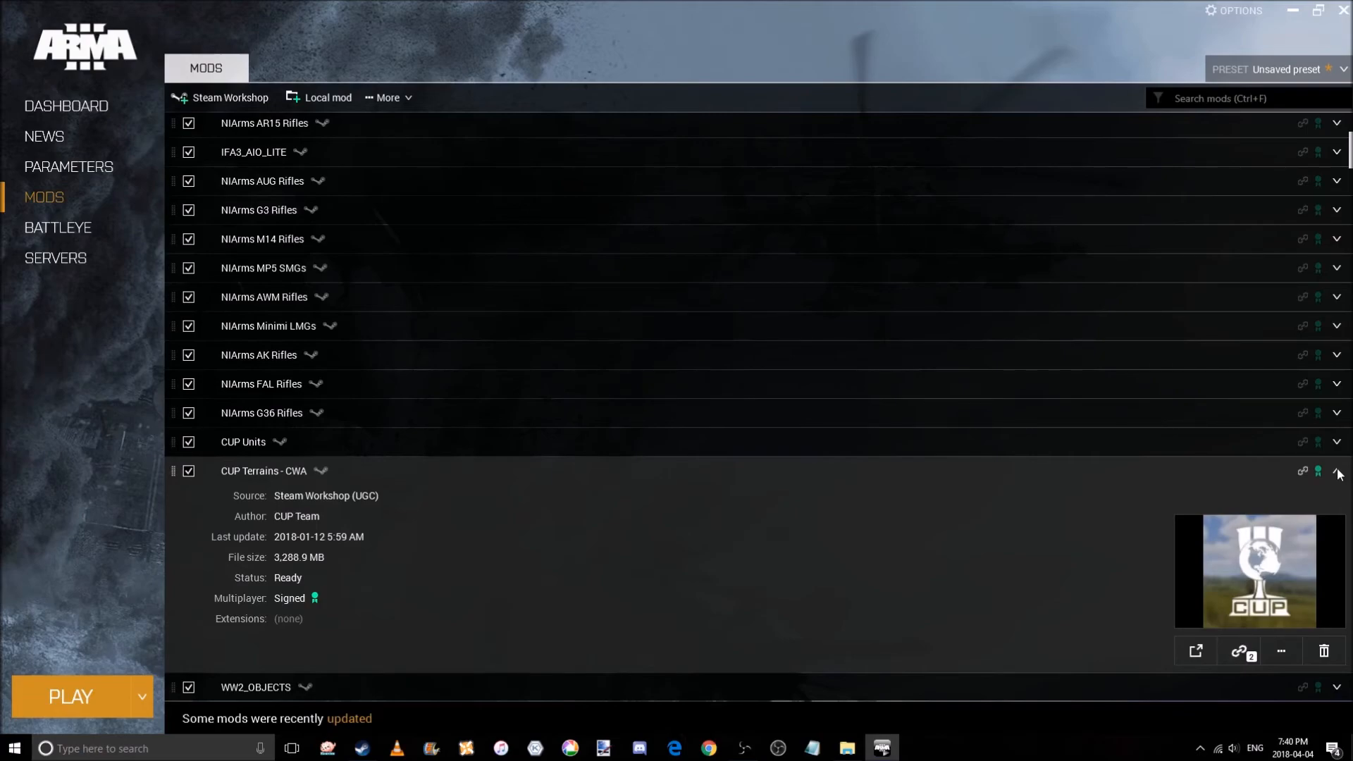
left_click(1336, 471)
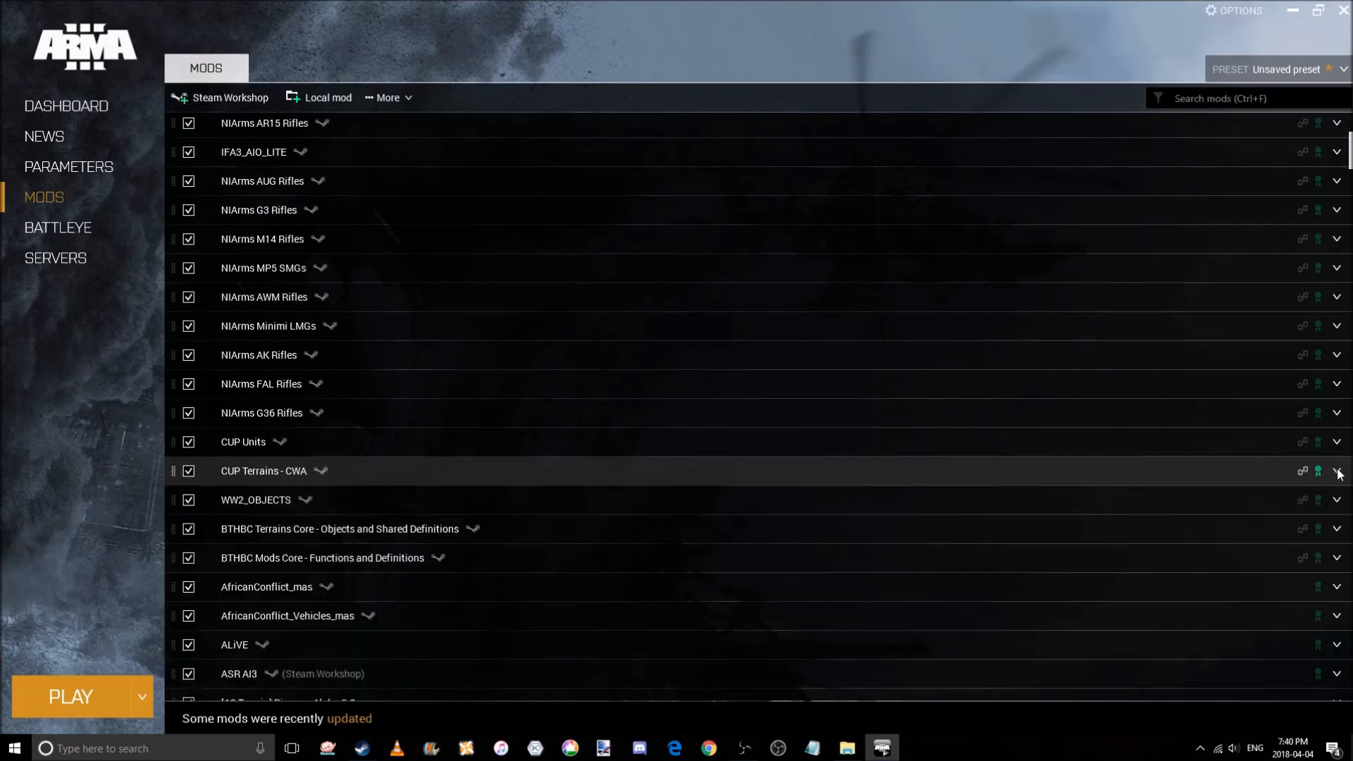
Check the details of WW2_OBJECTS and both BTHBC core mods in the loaded mods list.
left_click(1340, 503)
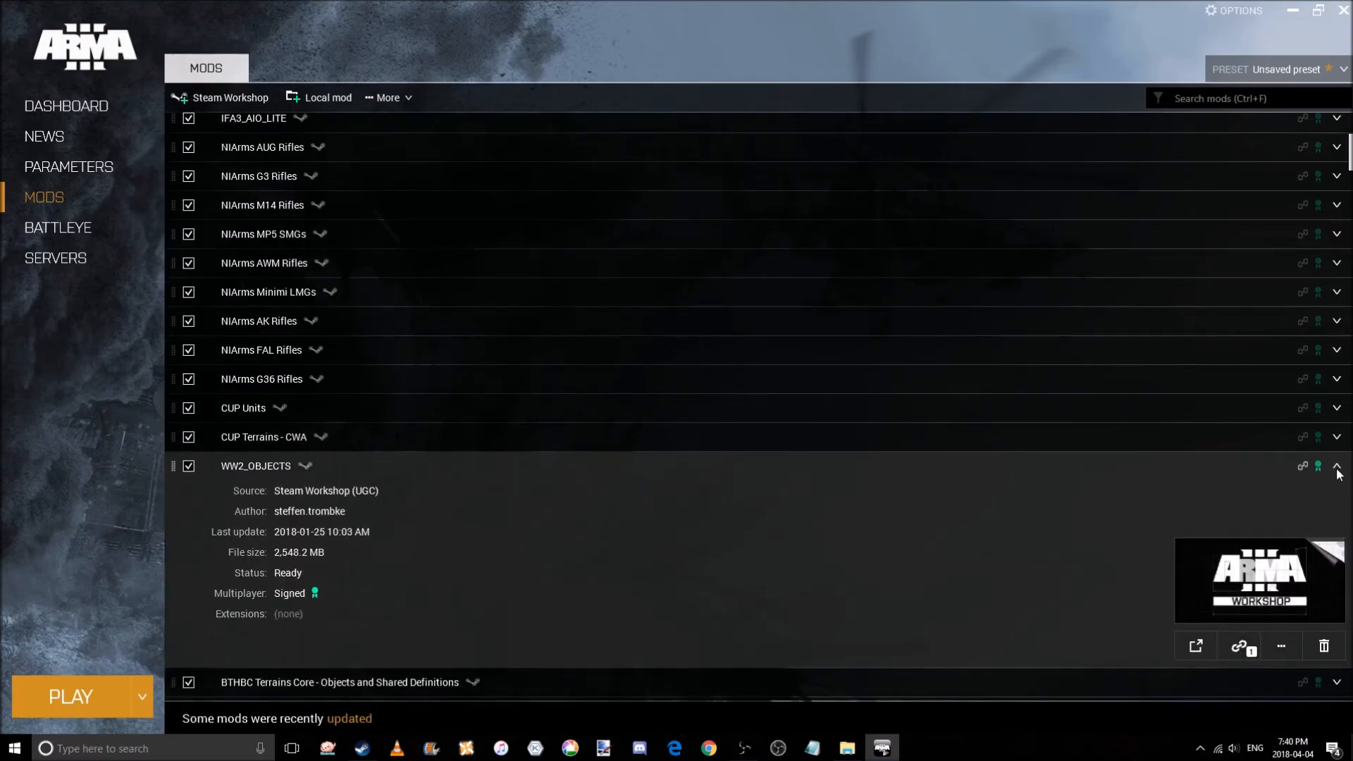
left_click(1337, 468)
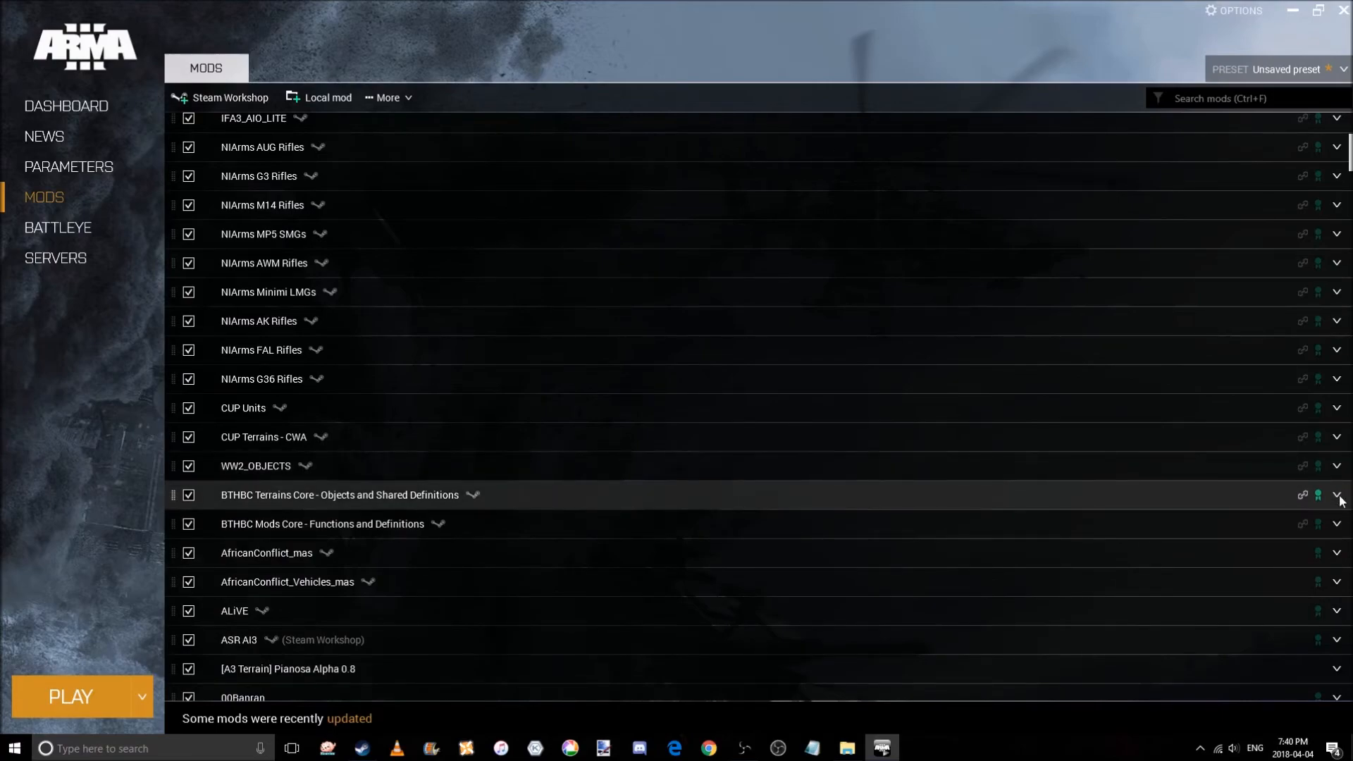
left_click(1336, 496)
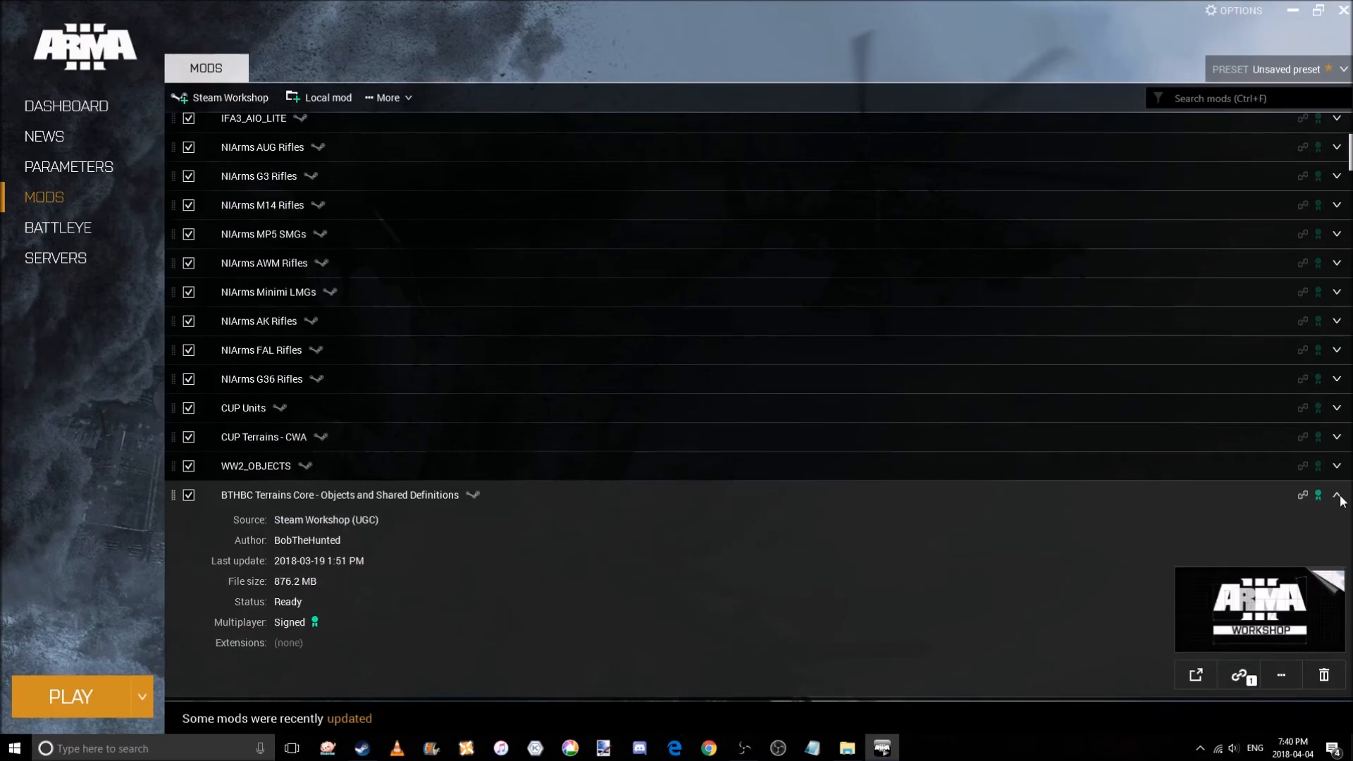
left_click(1338, 498)
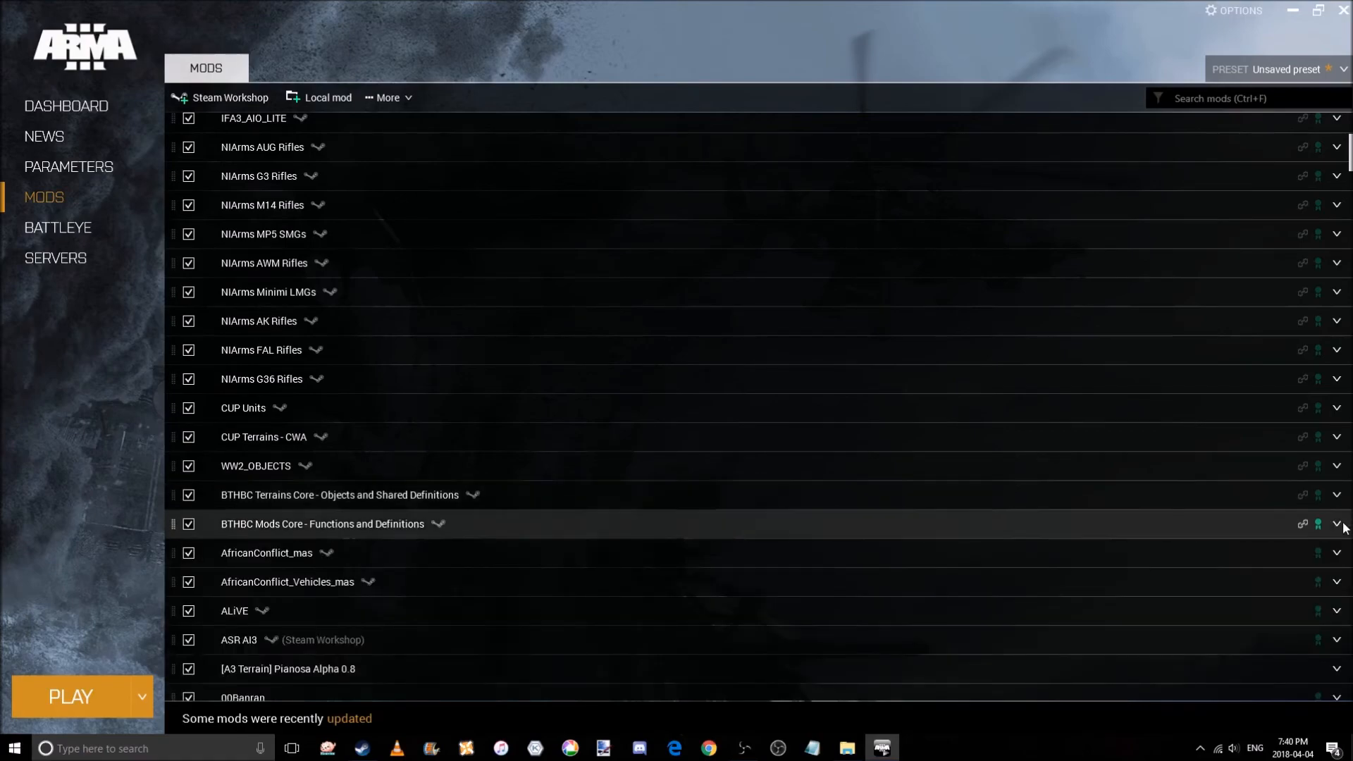
left_click(1339, 524)
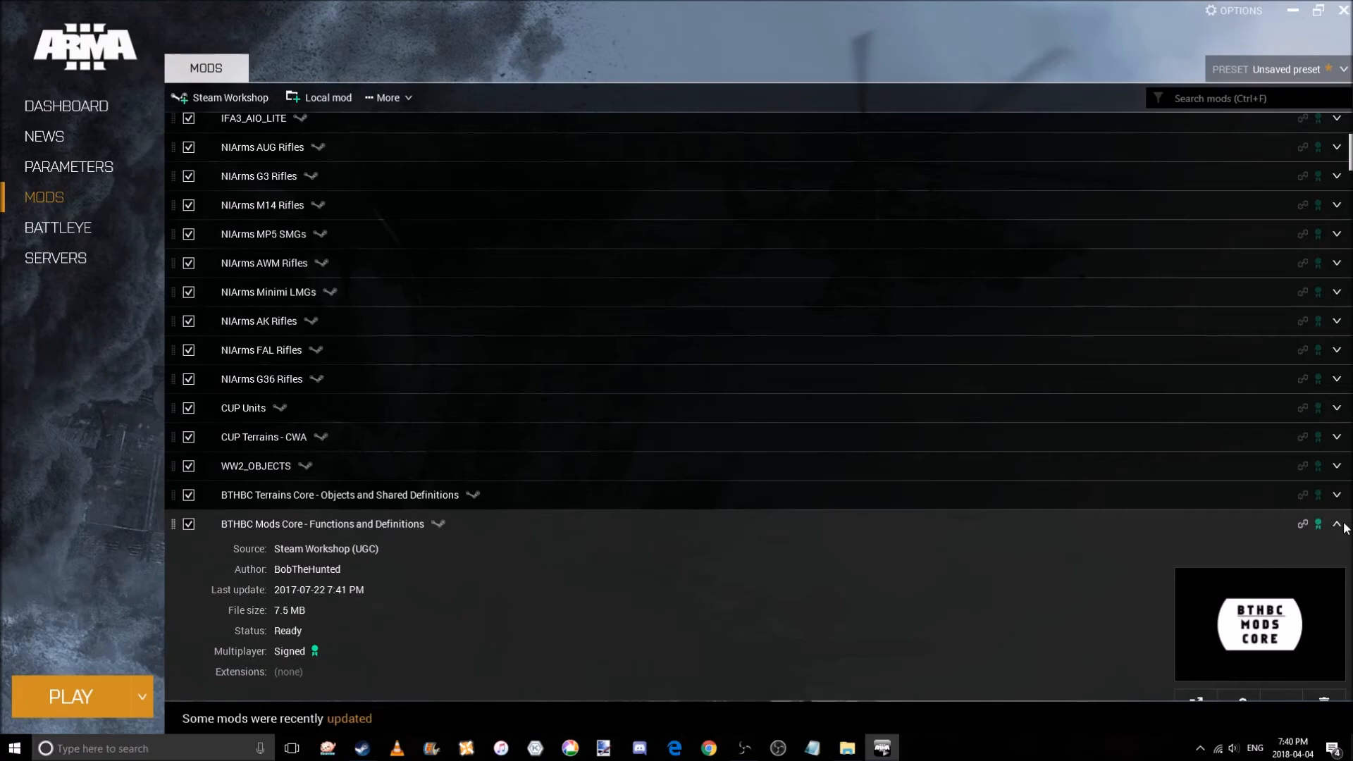
left_click(1338, 525)
scroll(1338, 522, "down", 1)
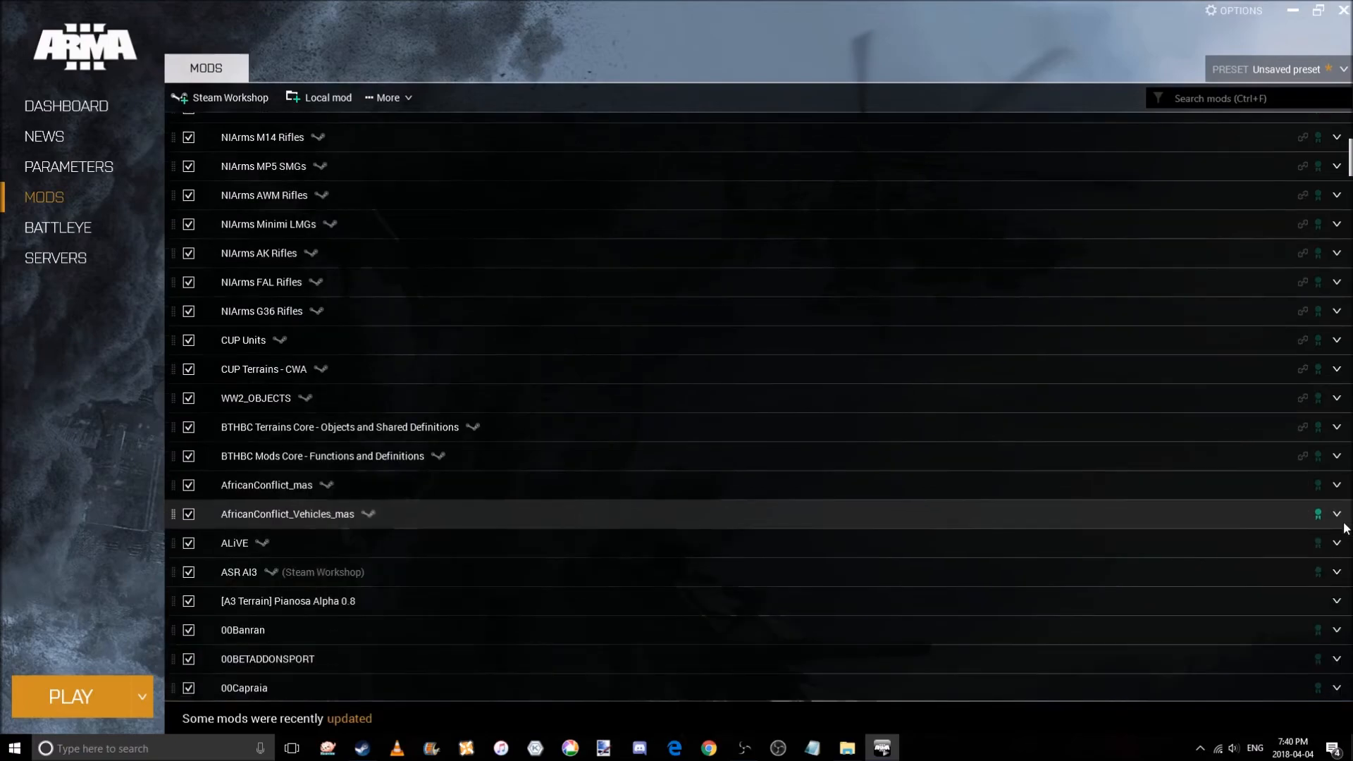
Review the details of AfricanConflict_mas, AfricanConflict_Vehicles_mas and ALiVE.
left_click(1336, 486)
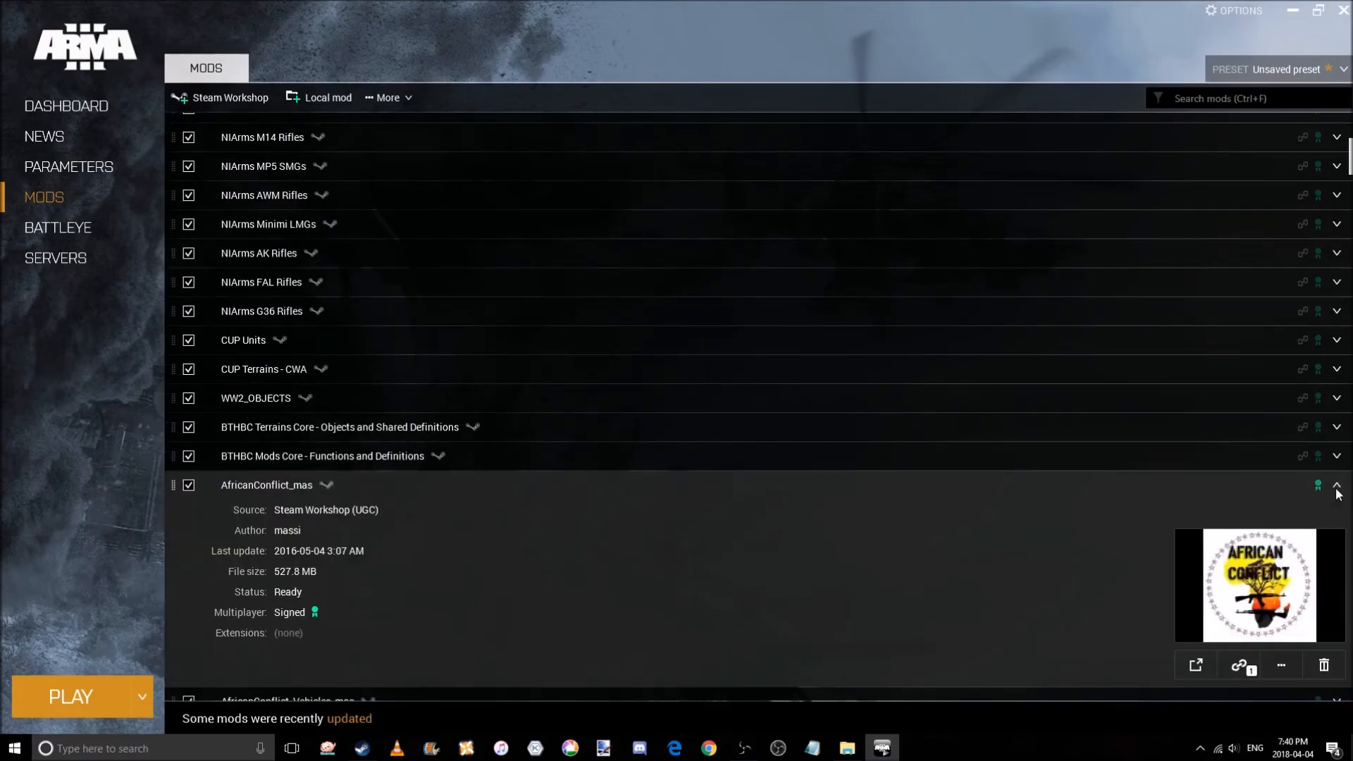
left_click(1337, 492)
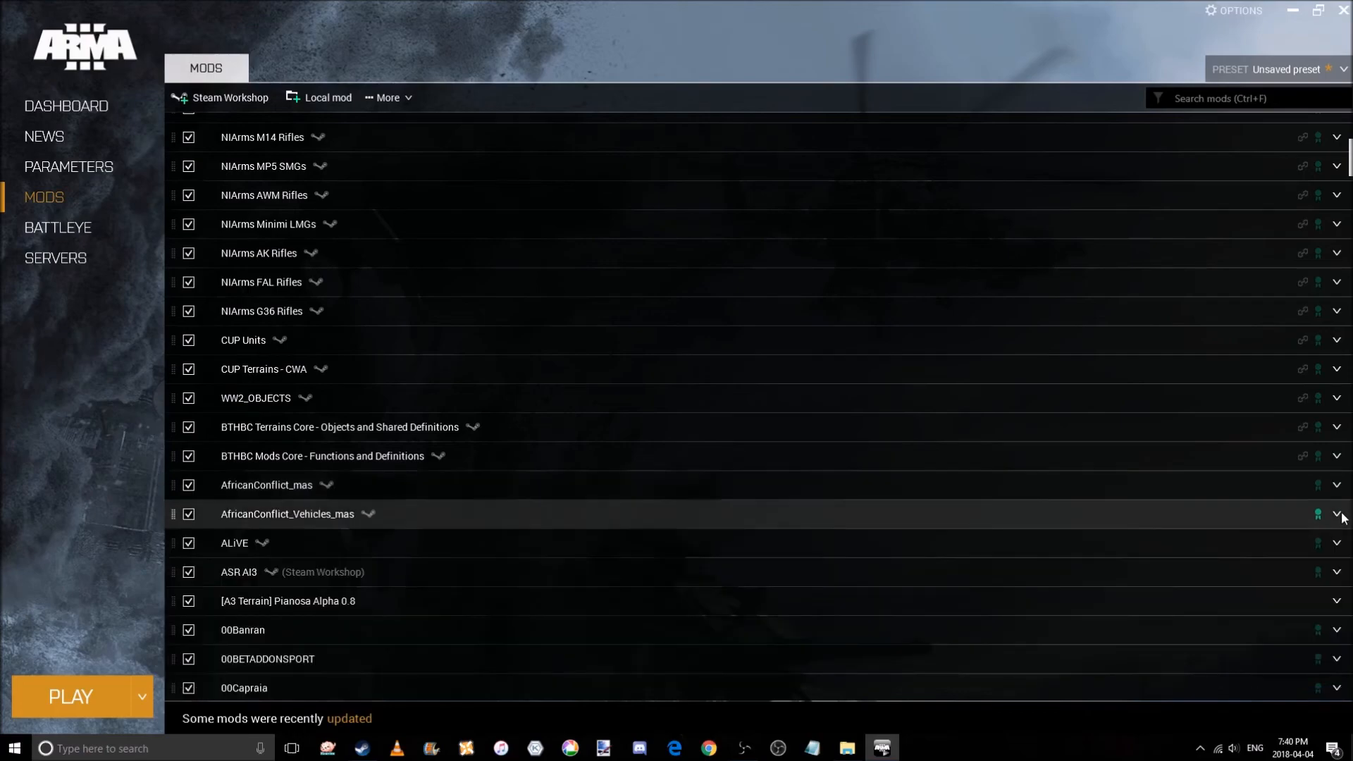
left_click(1340, 516)
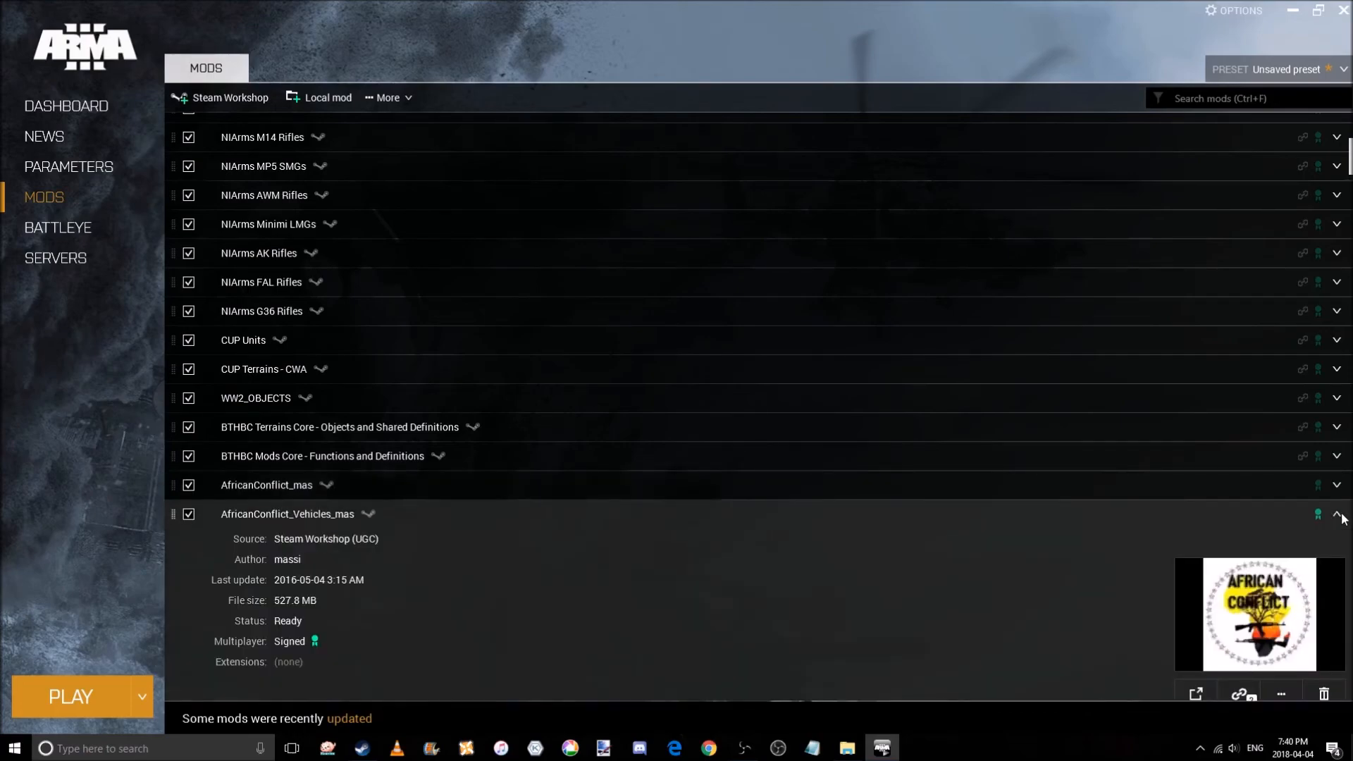
left_click(1338, 515)
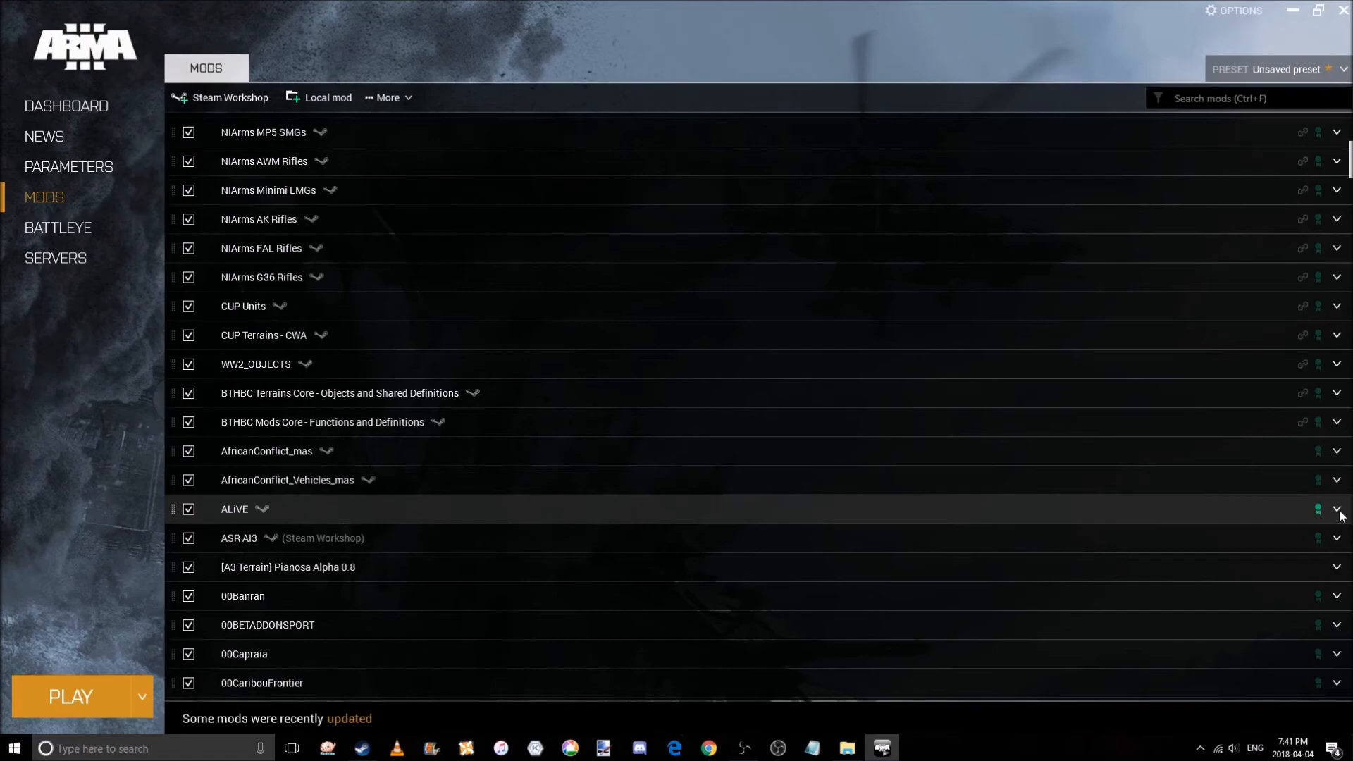
left_click(1338, 511)
scroll(1339, 513, "down", 1)
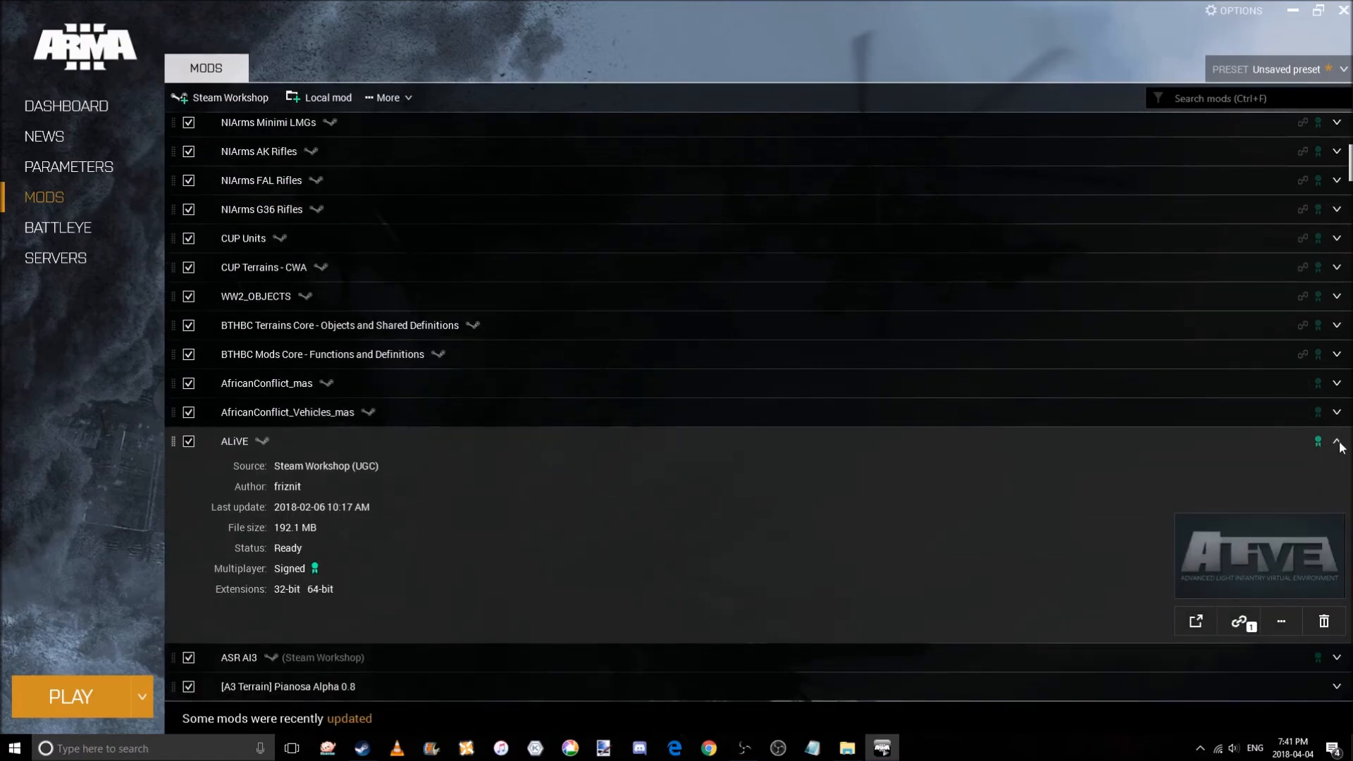
left_click(1338, 444)
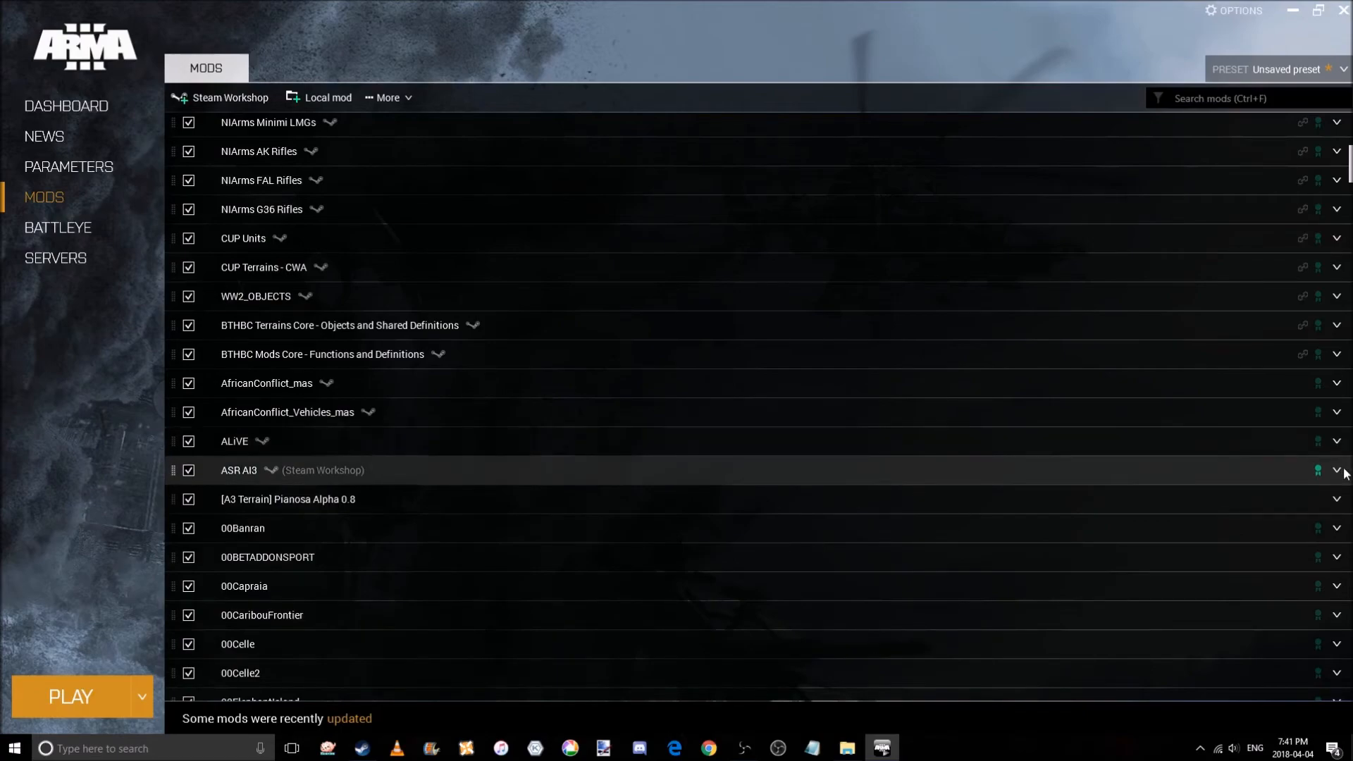
Inspect the details of ASR AI3, [A3 Terrain] Pianosa Alpha 0.8 and 00Banran.
left_click(1343, 472)
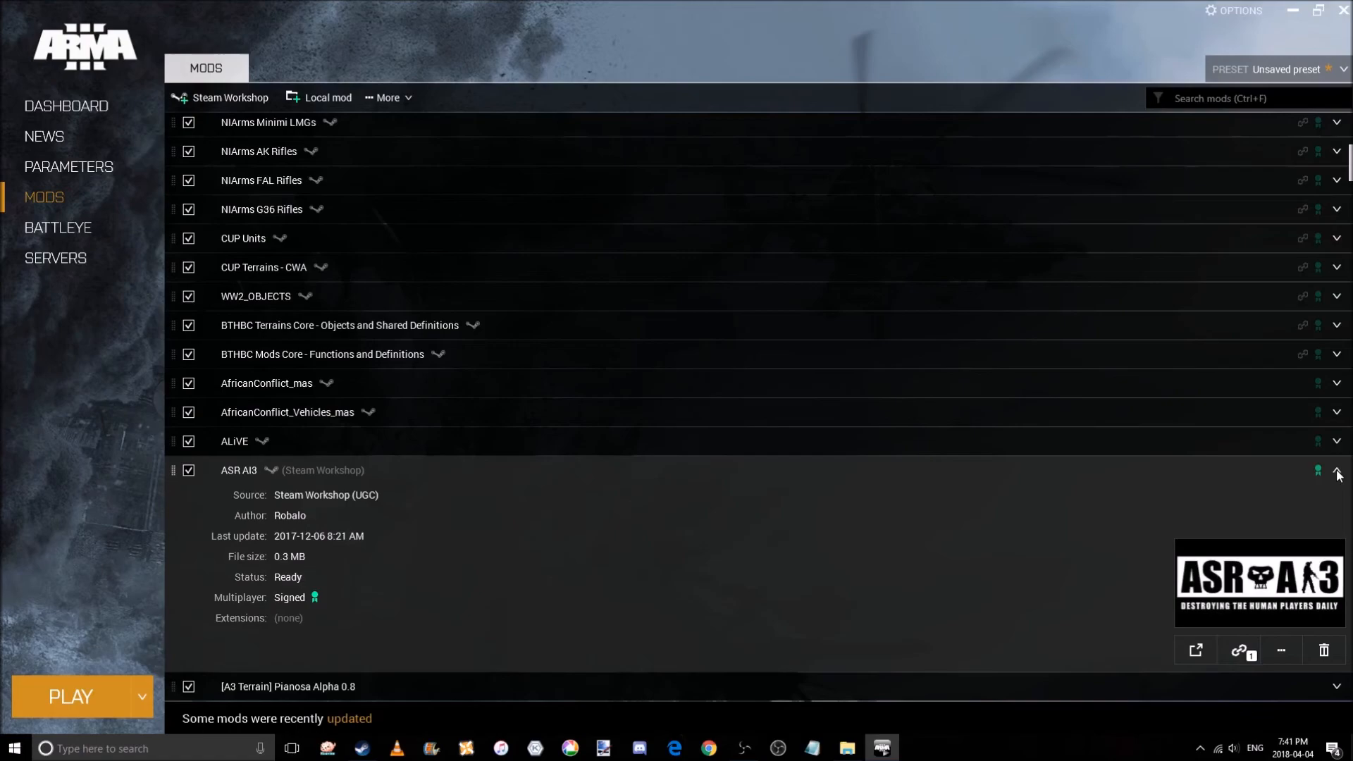
left_click(1338, 472)
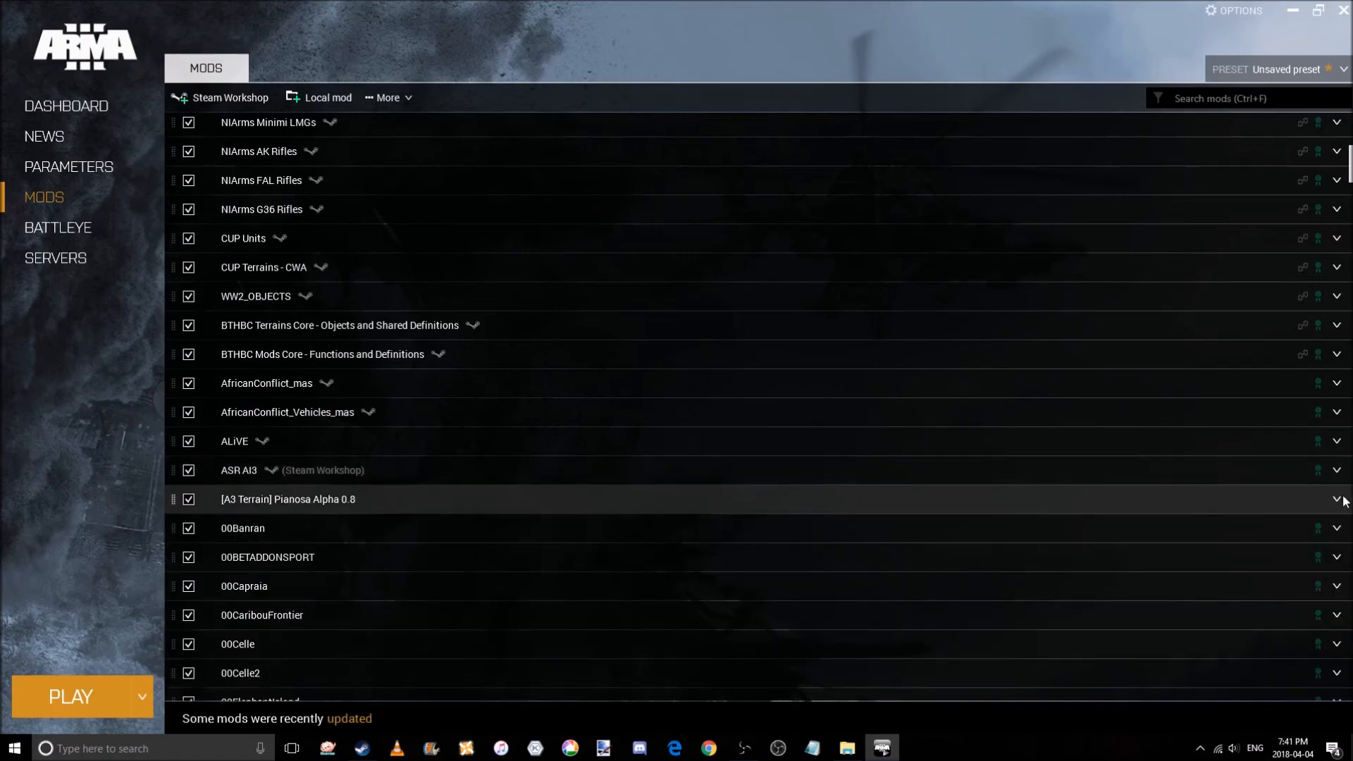
left_click(1337, 499)
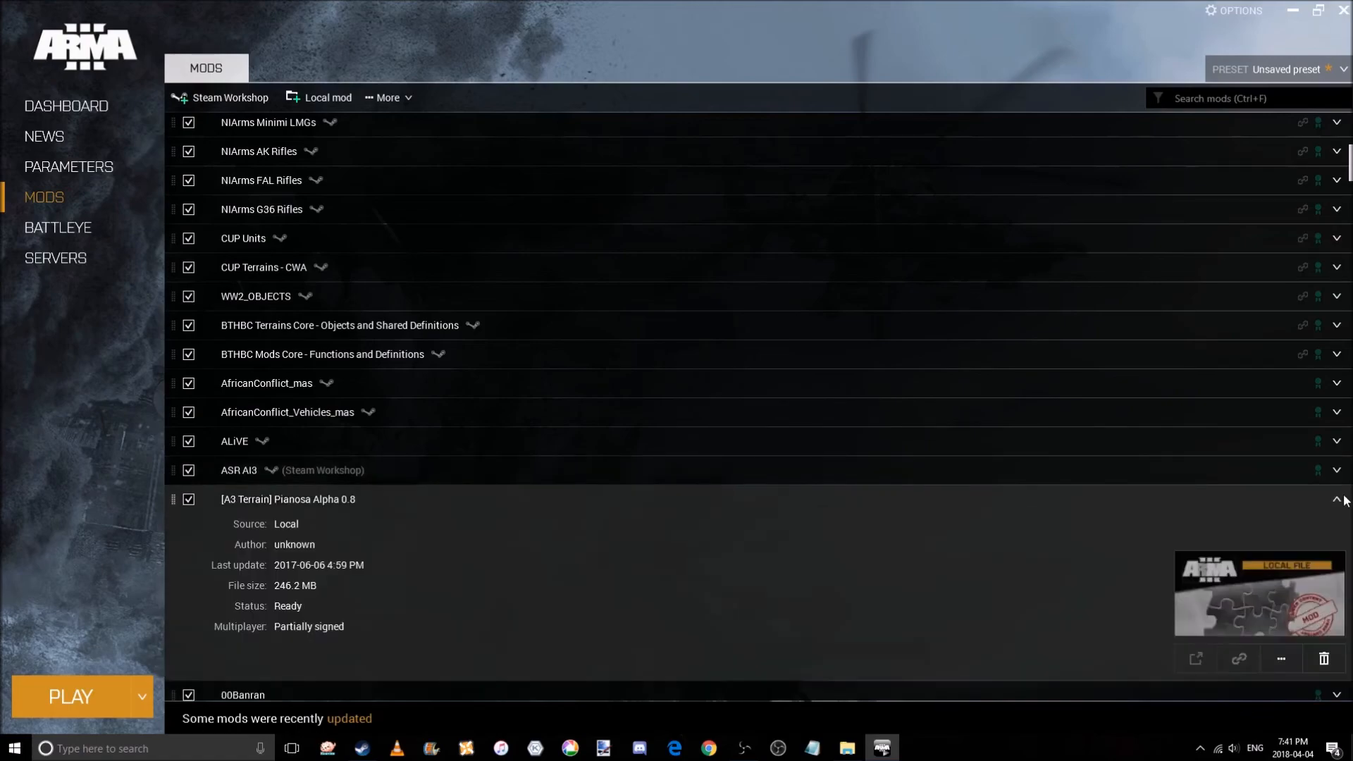
left_click(1337, 500)
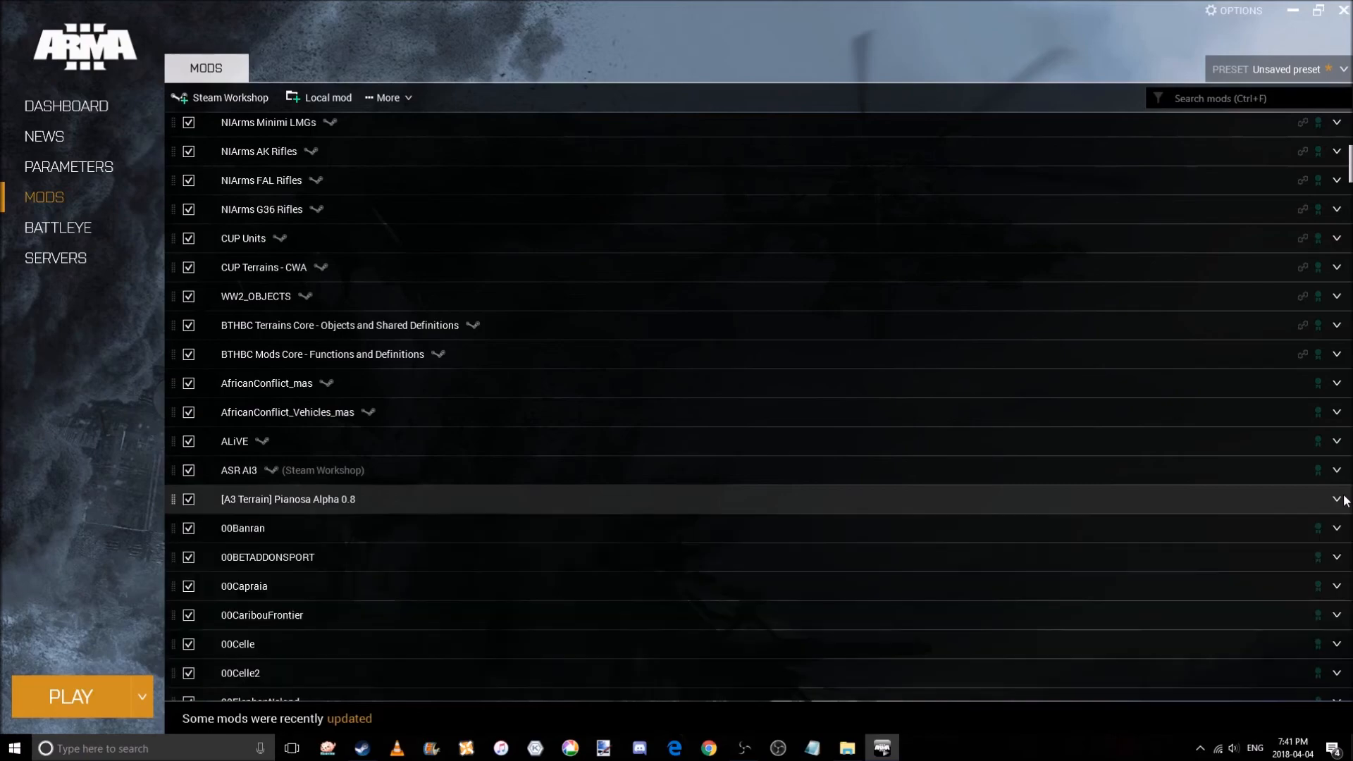
left_click(1341, 530)
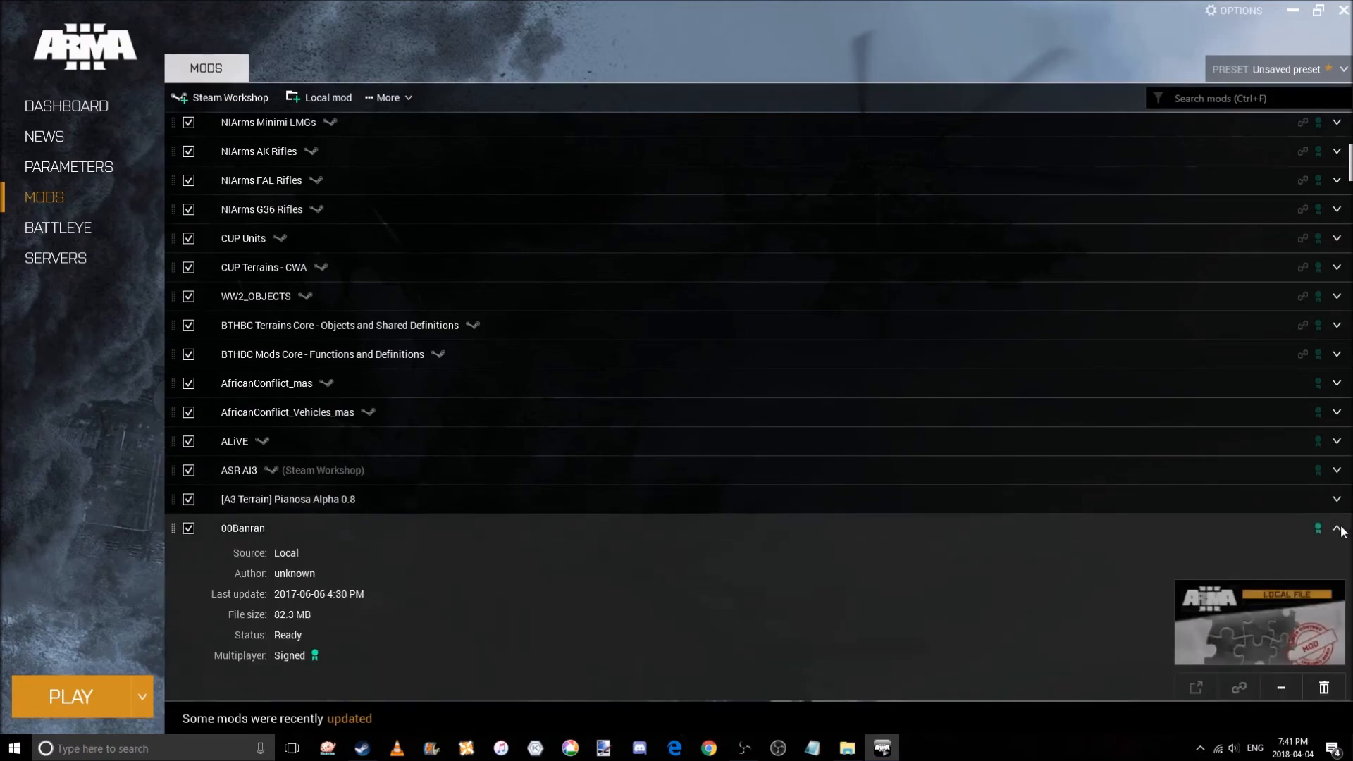
Inspect the details of the 00BETADDONSPORT mod in the loaded mods list.
left_click(1337, 529)
scroll(1342, 530, "down", 2)
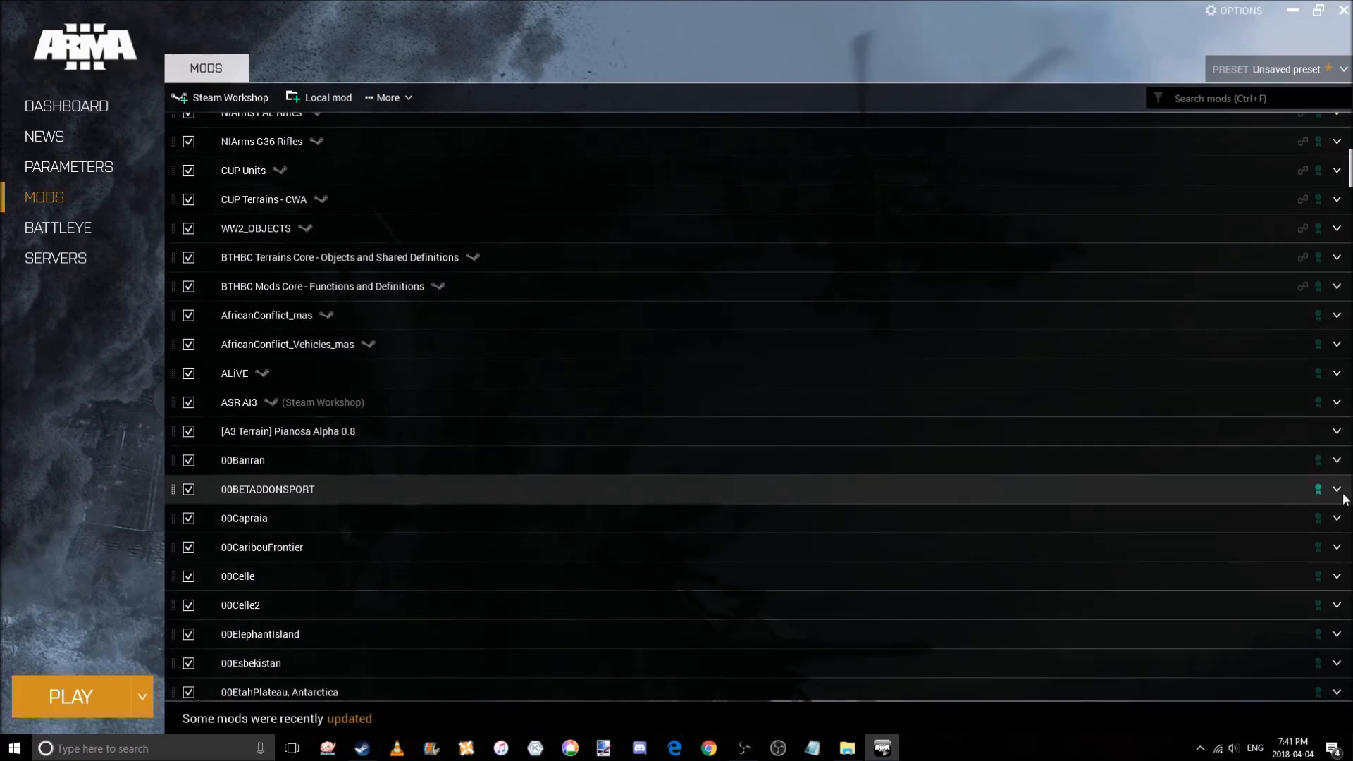
left_click(1339, 492)
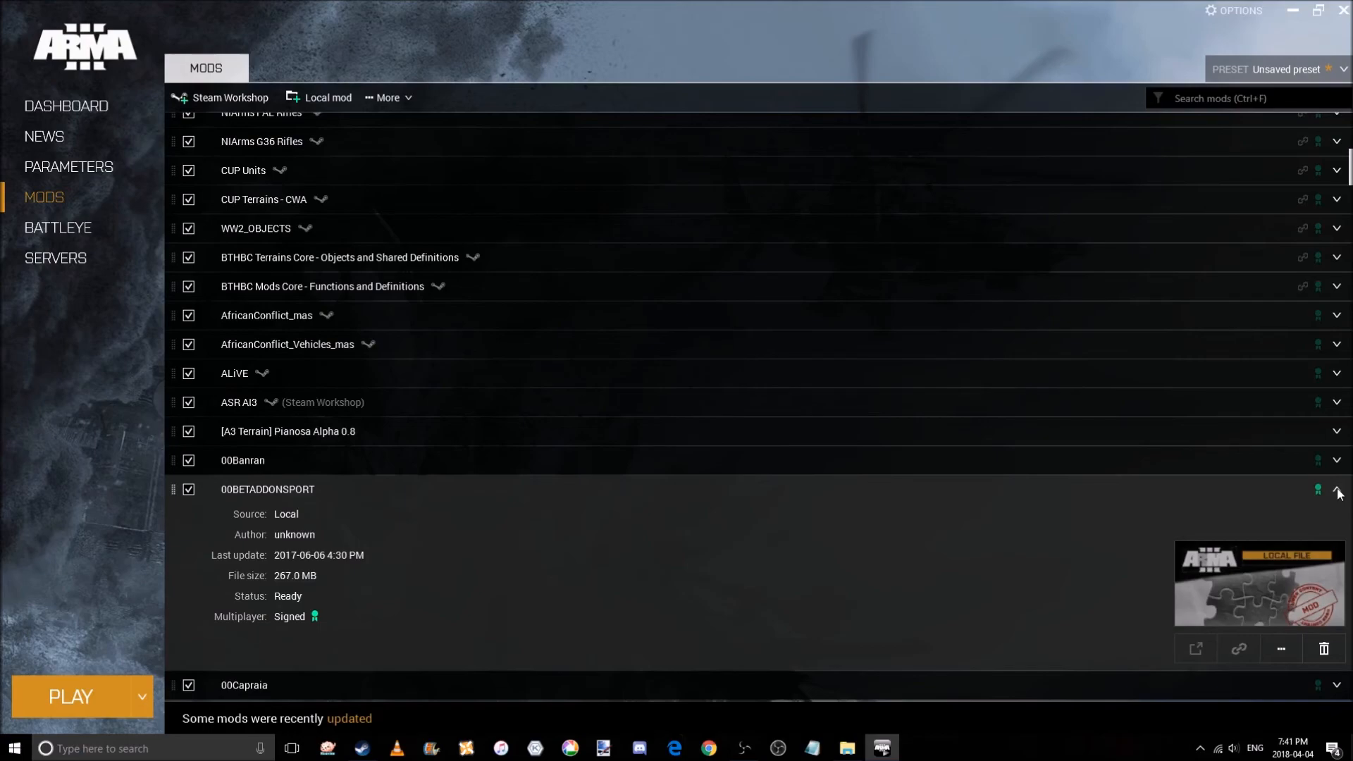
left_click(1336, 491)
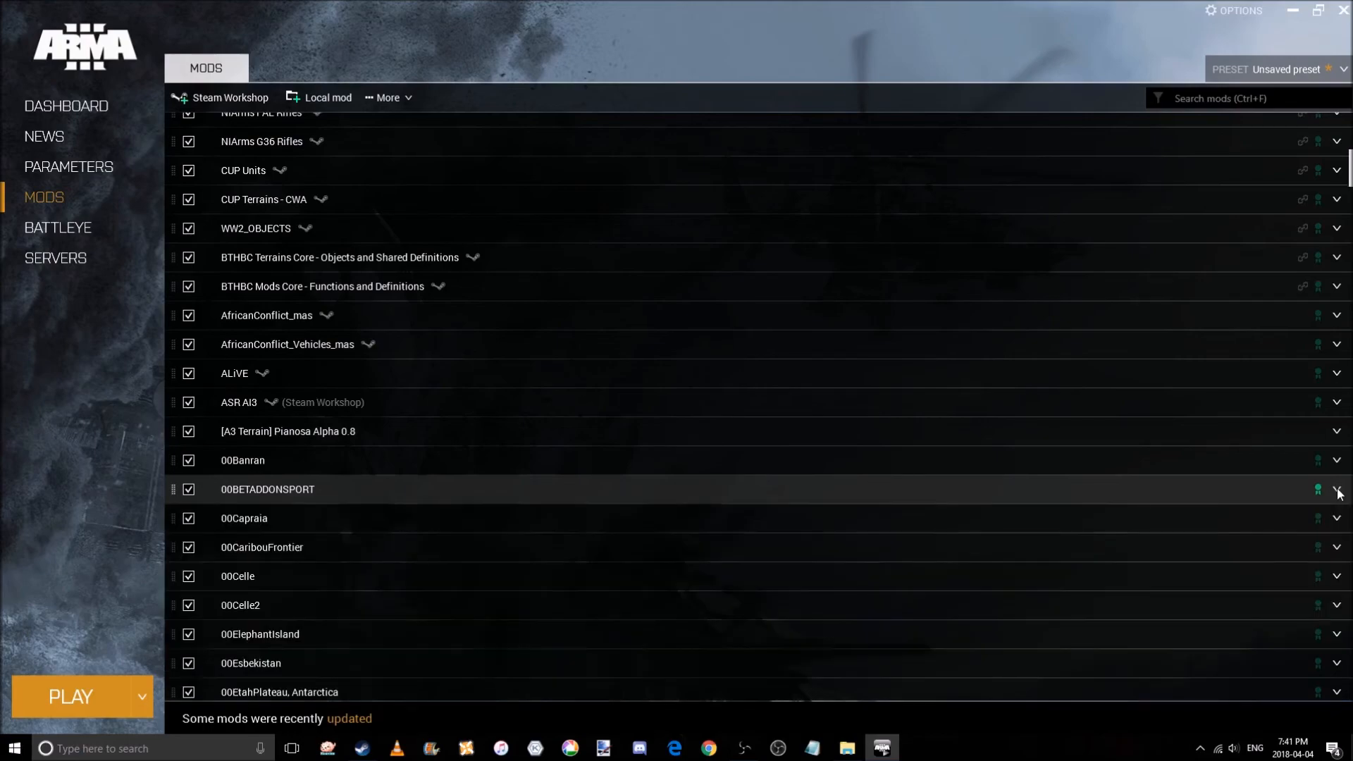
Browse down through the terrain mods and inspect the details of ASDG JR.
scroll(1343, 522, "down", 5)
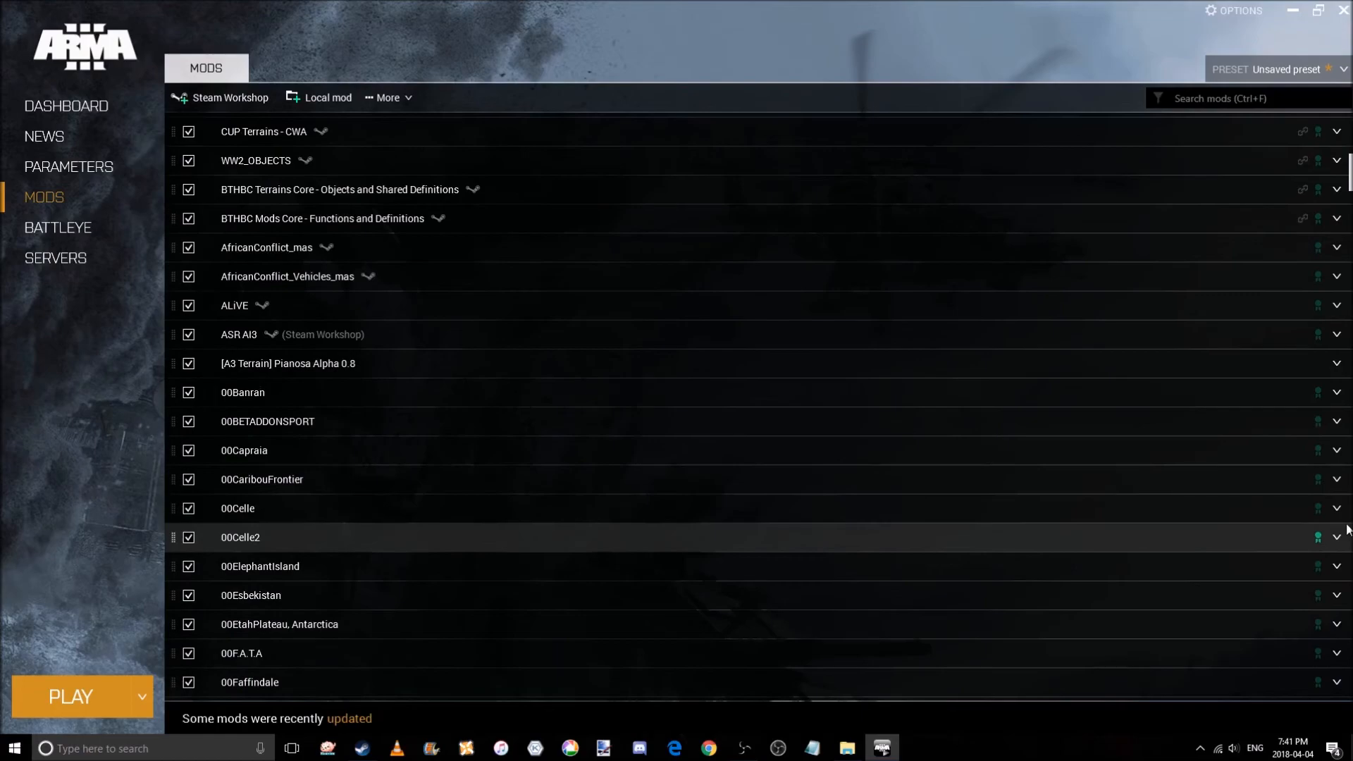
scroll(1347, 530, "down", 8)
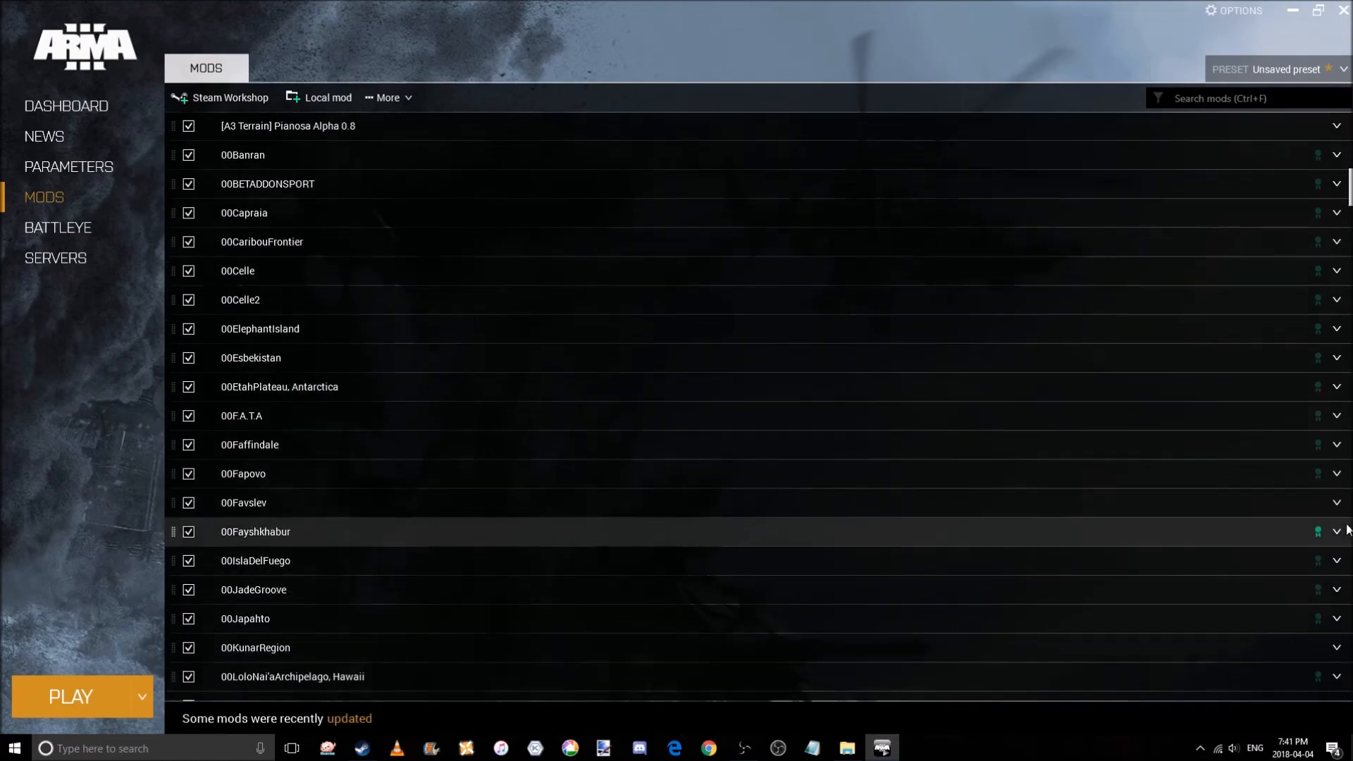
scroll(1347, 530, "down", 7)
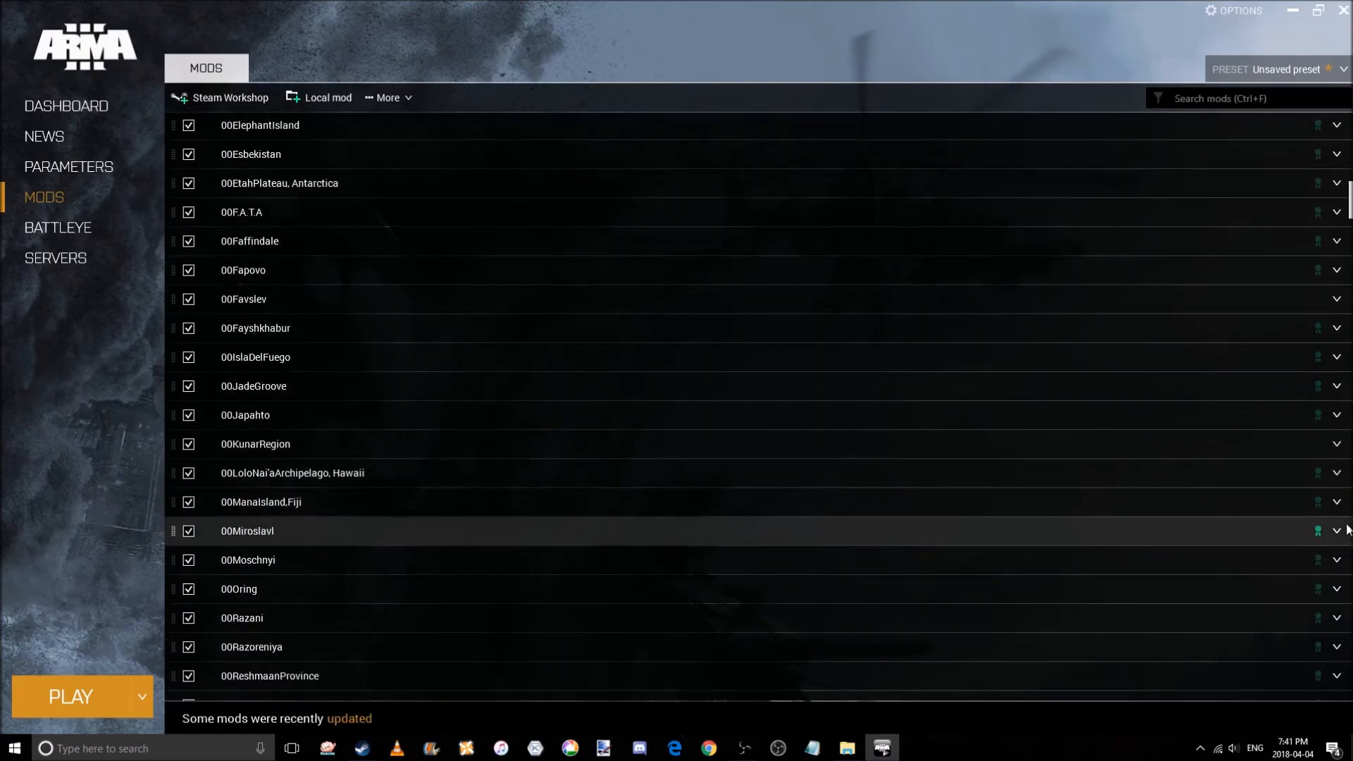
scroll(1347, 530, "down", 9)
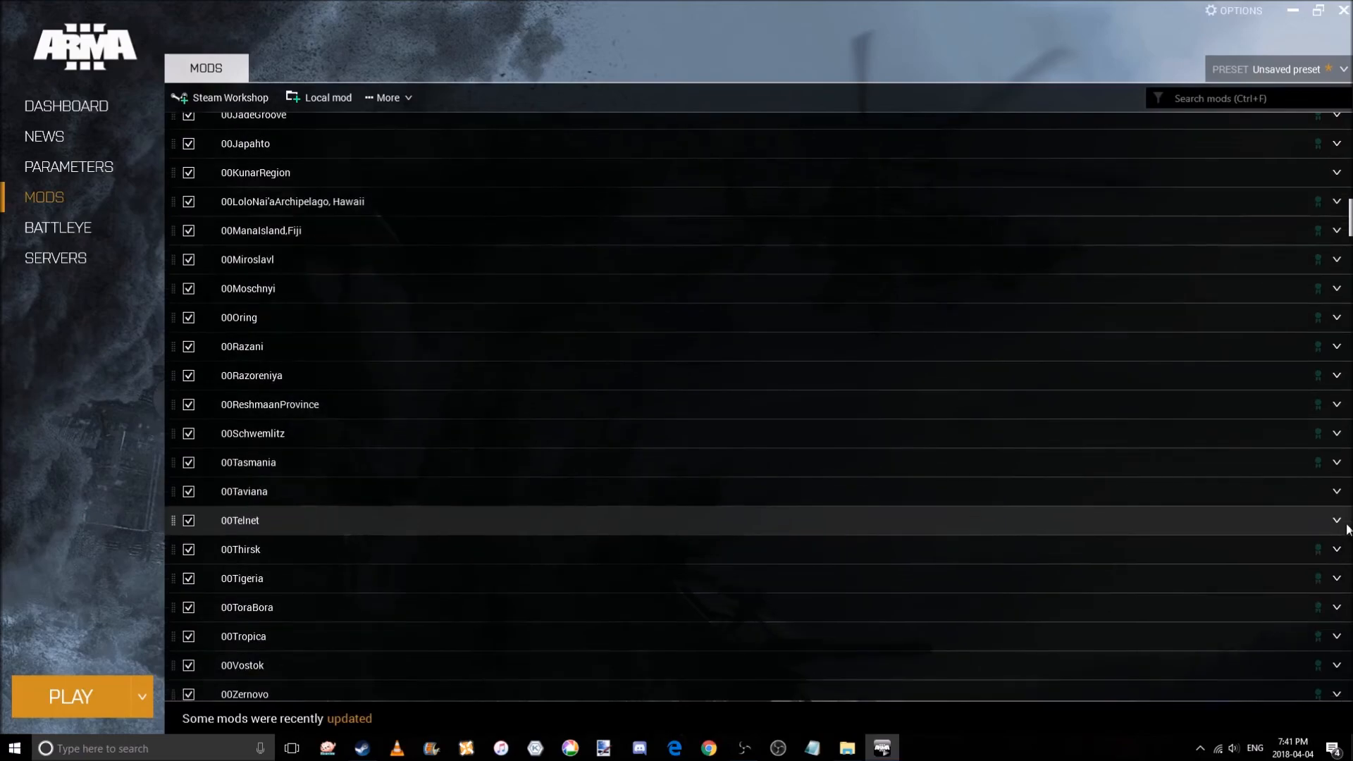
scroll(1347, 530, "down", 8)
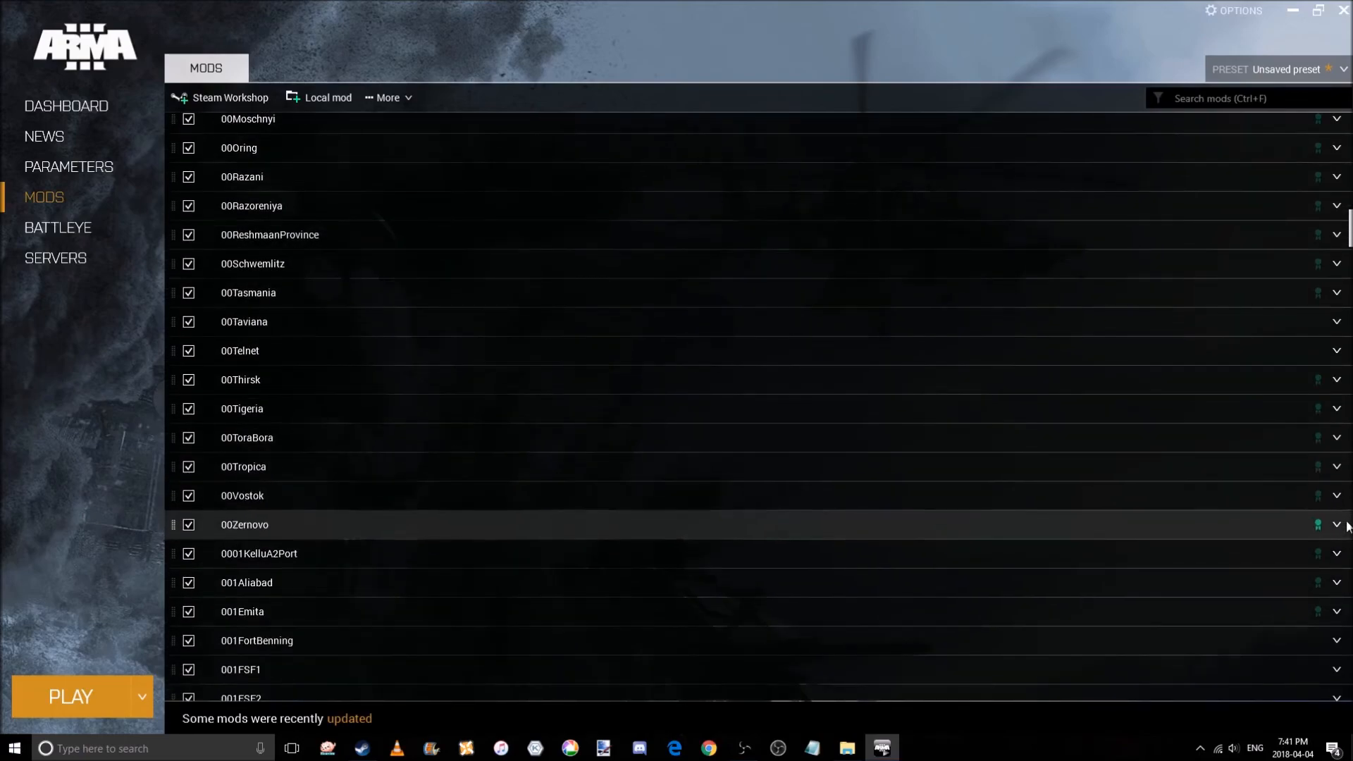
scroll(1347, 525, "down", 9)
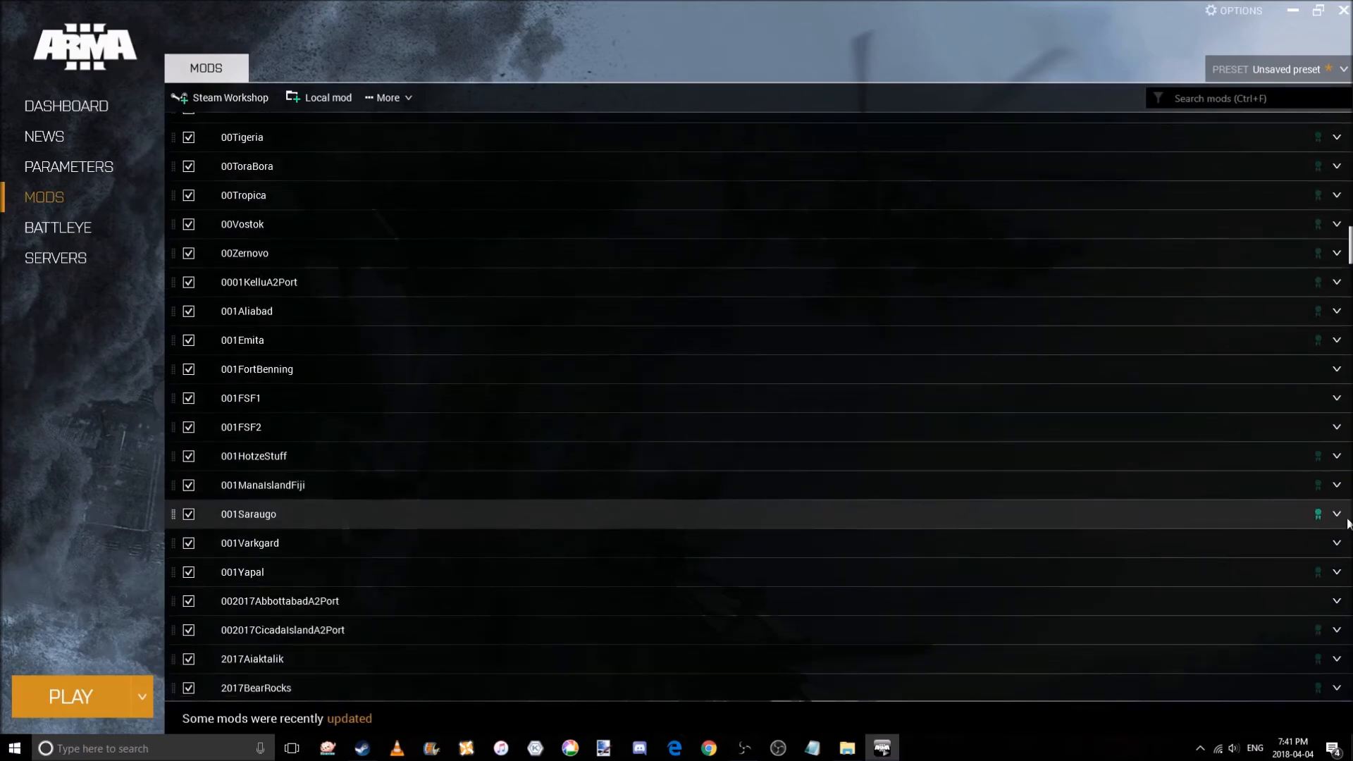
scroll(1347, 523, "down", 8)
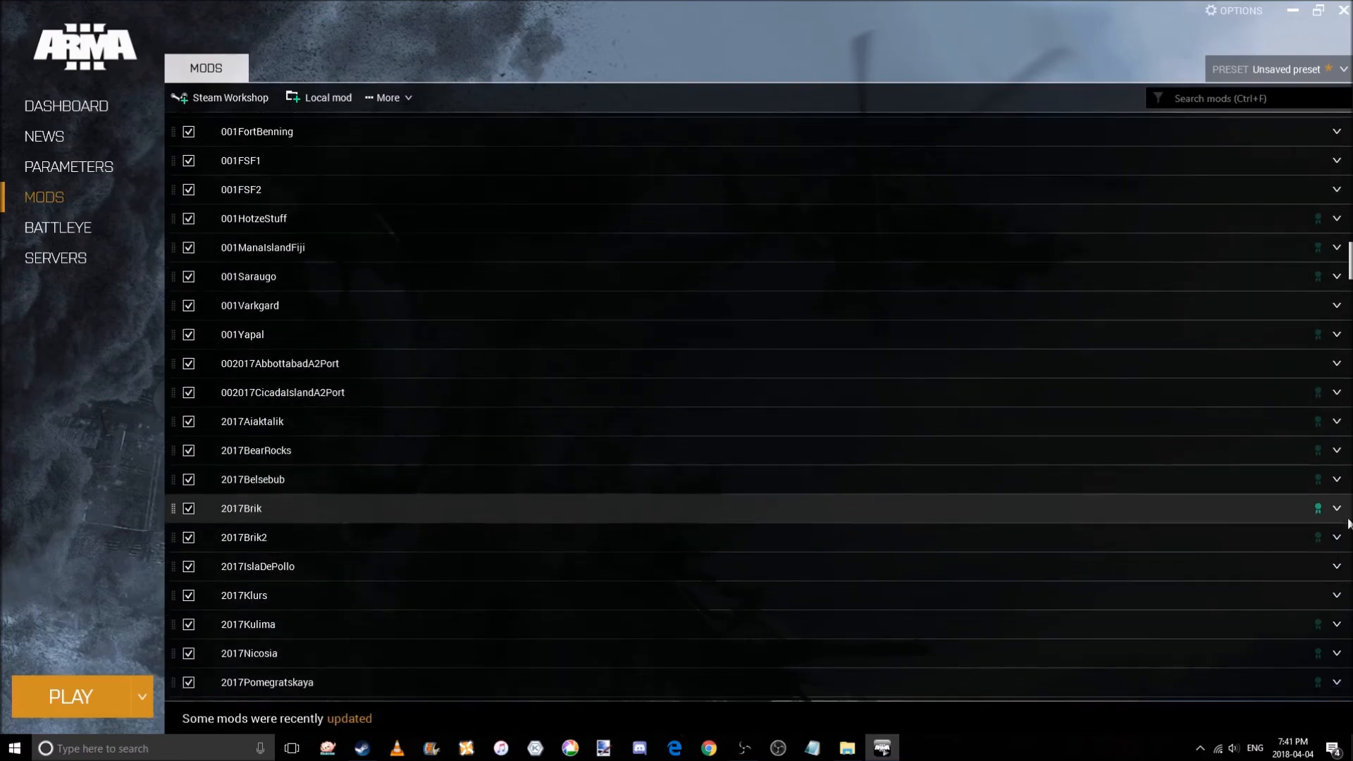
scroll(1347, 522, "down", 6)
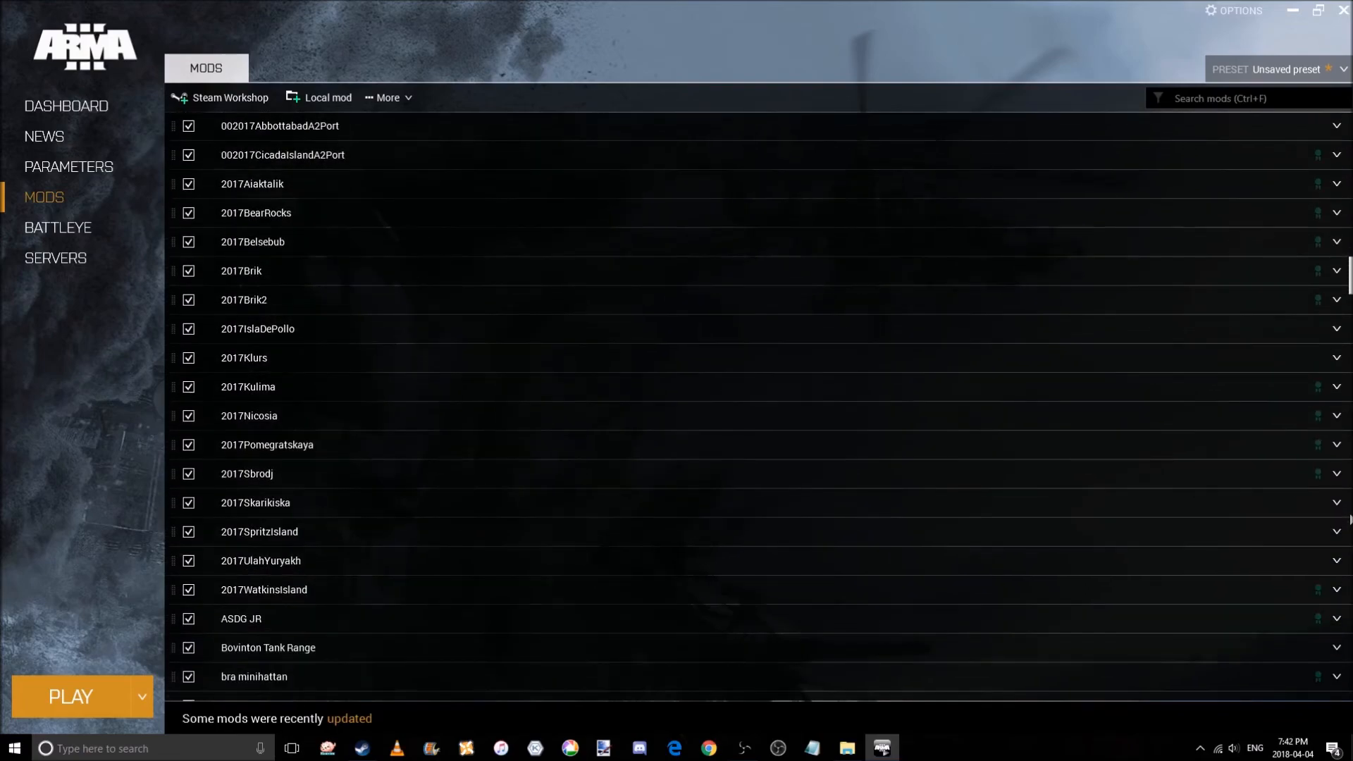
left_click(1336, 552)
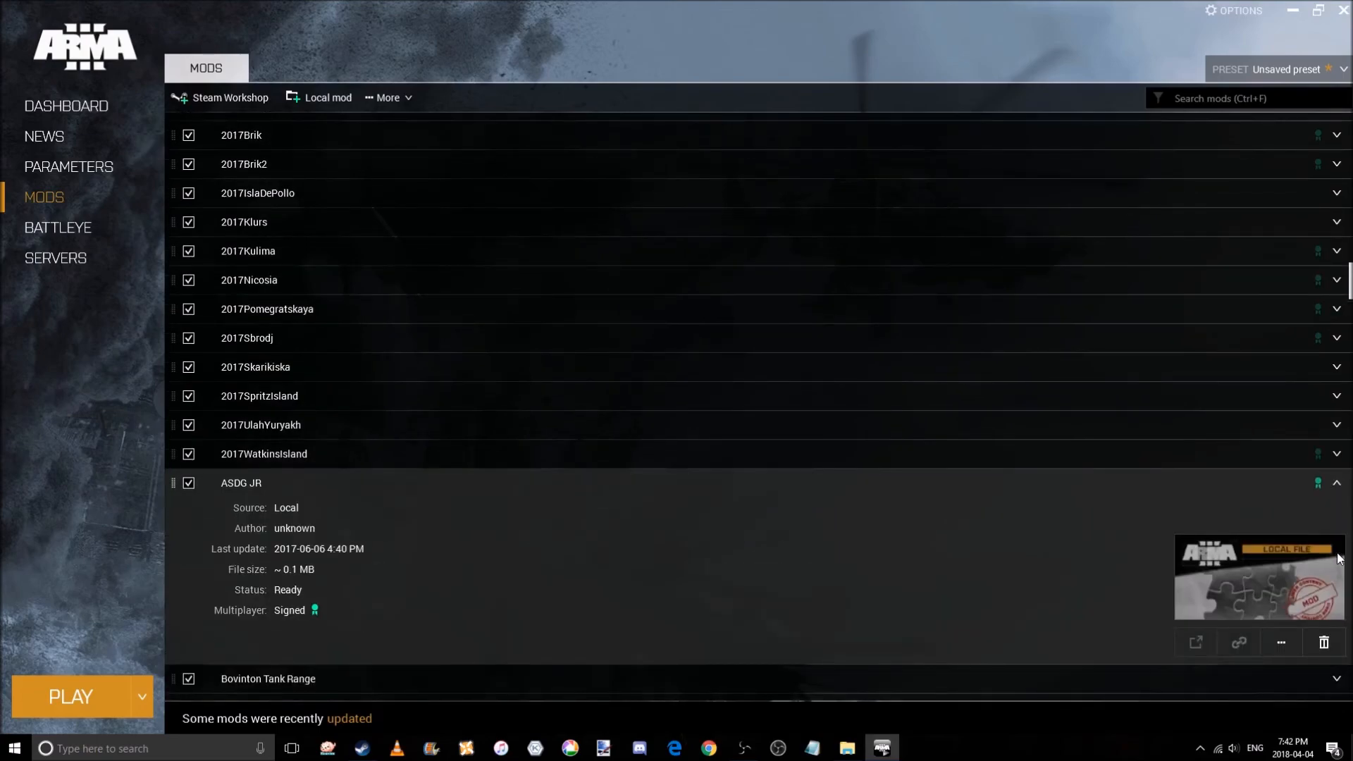
left_click(1338, 486)
Check the details of Chernarus Winter and JBAD Buildings in the mods list.
scroll(1342, 520, "down", 1)
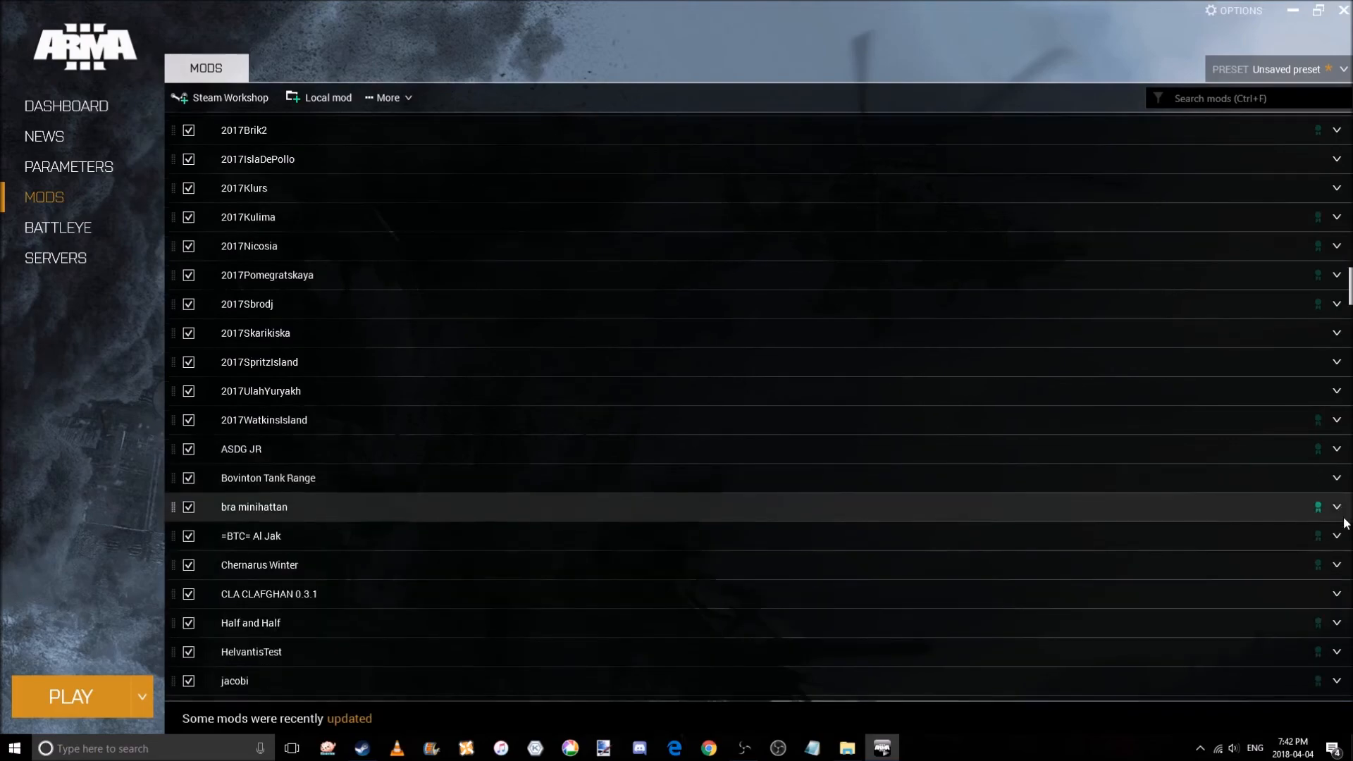
scroll(1344, 521, "down", 1)
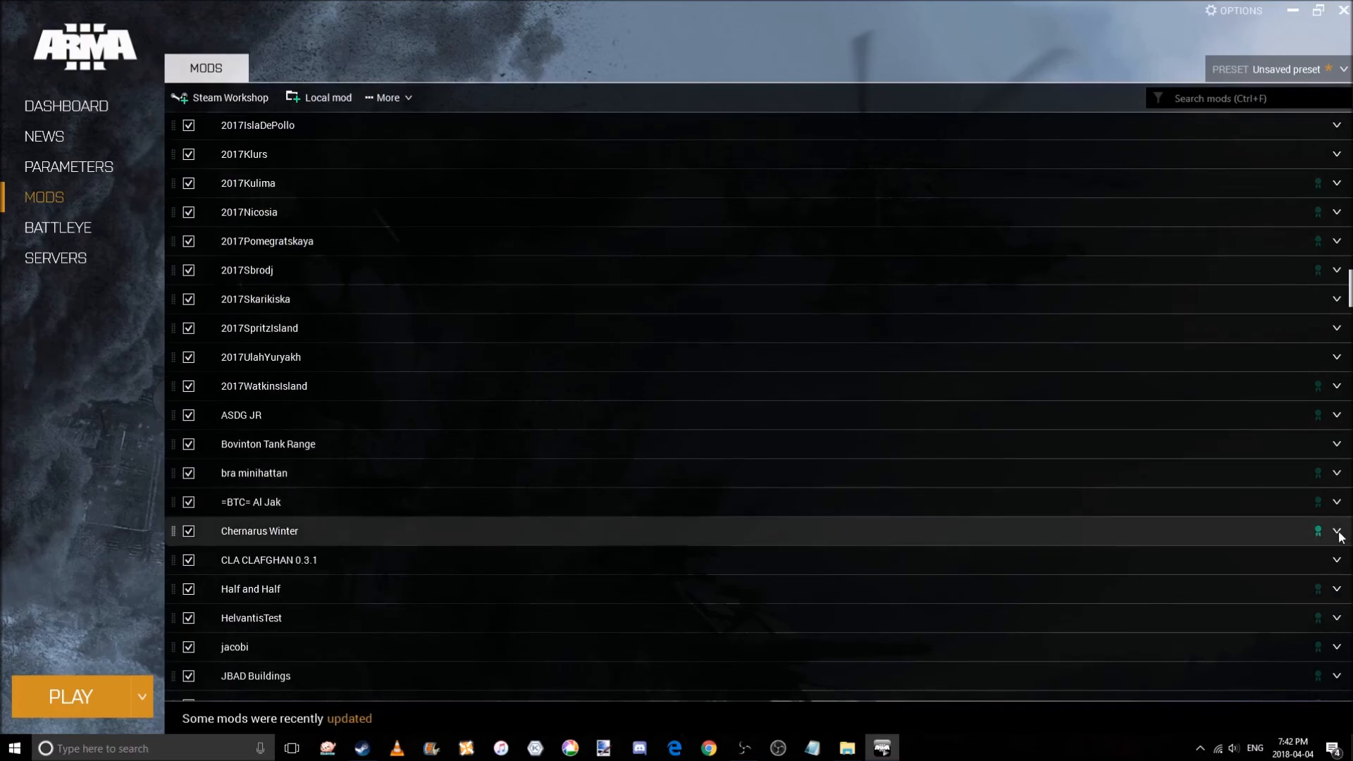
left_click(1337, 532)
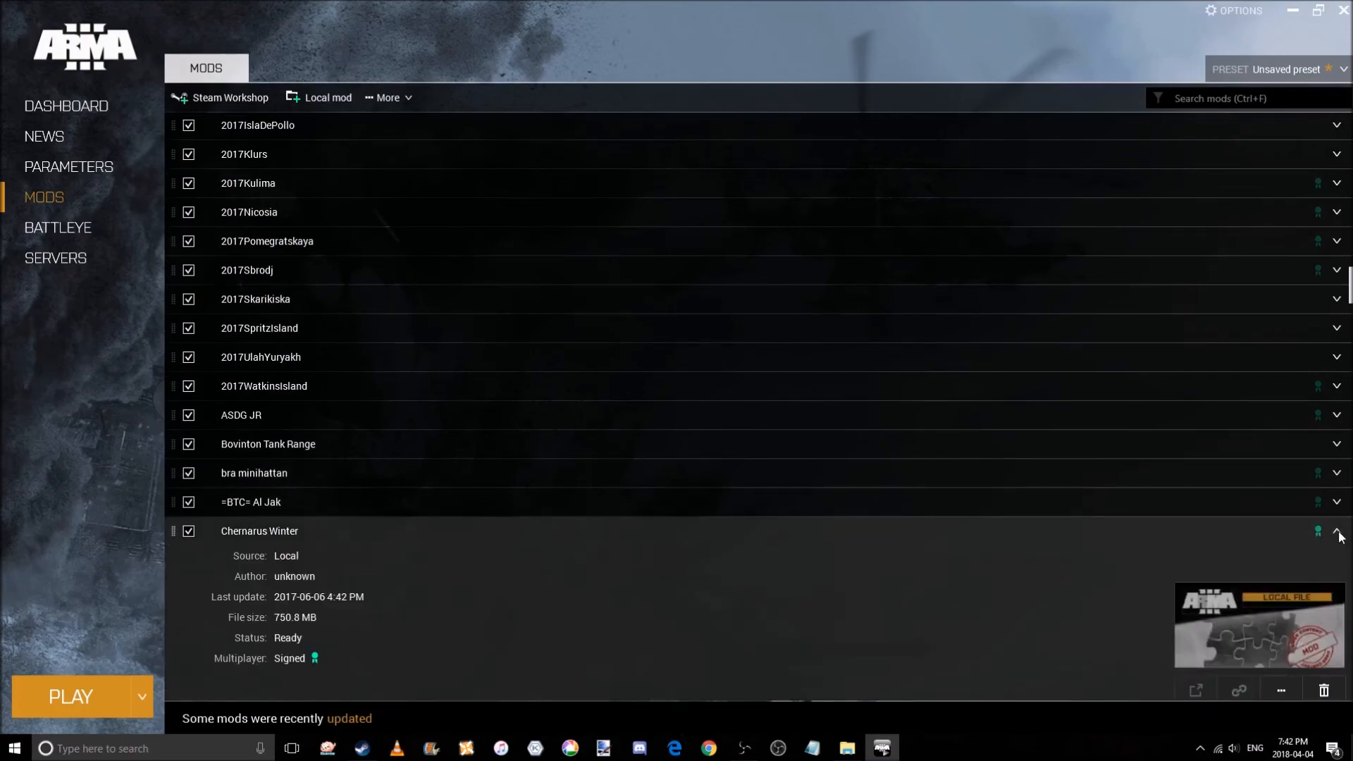
left_click(1338, 533)
scroll(1339, 535, "down", 2)
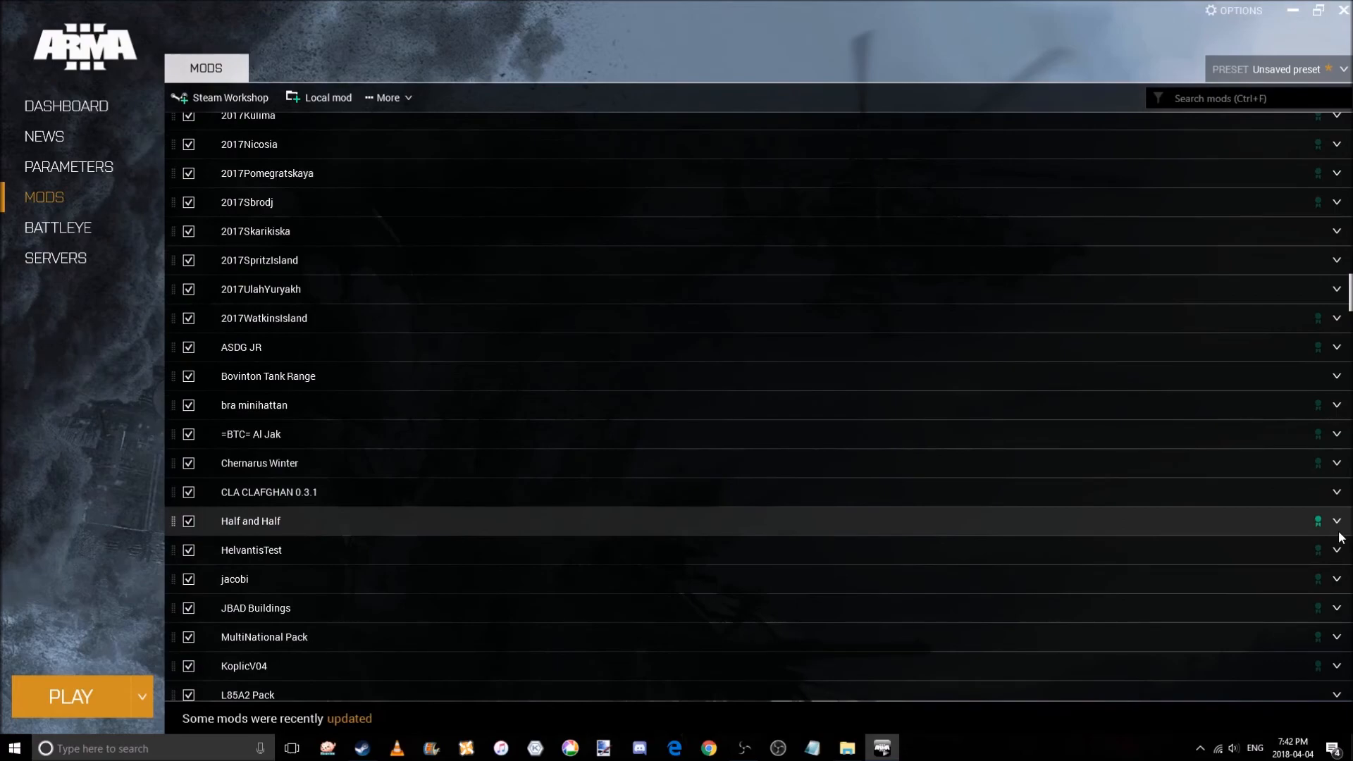
scroll(1341, 536, "down", 2)
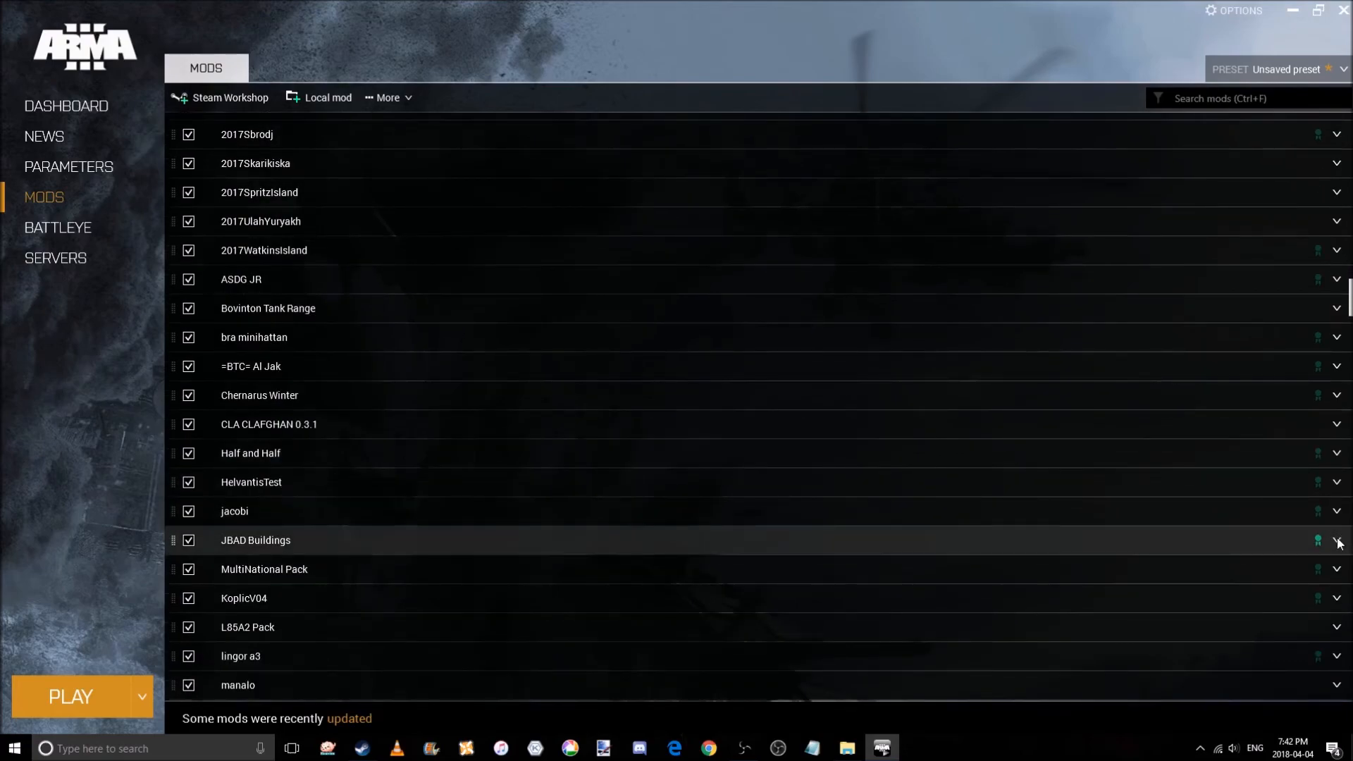
left_click(1337, 541)
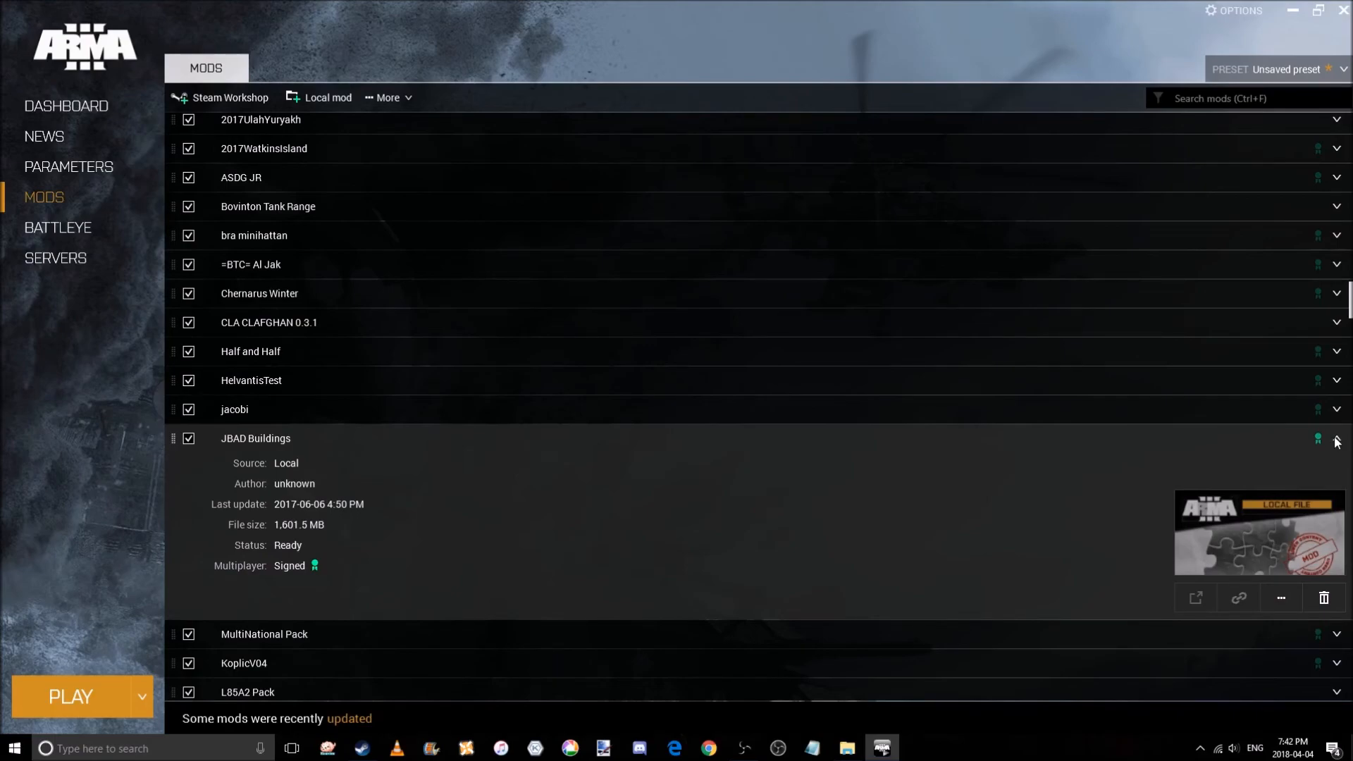
left_click(1337, 441)
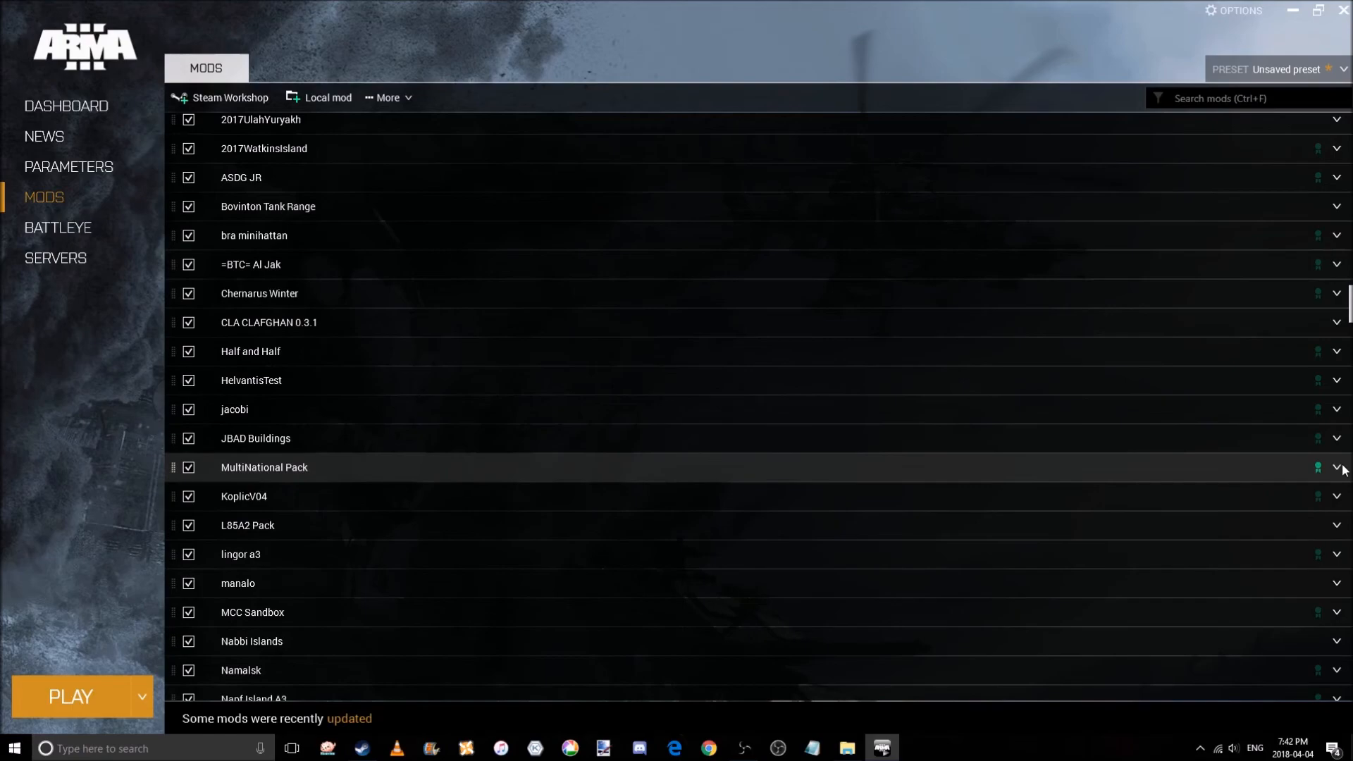
Review the details of MultiNational Pack, MCC Sandbox and RH m4.
left_click(1342, 469)
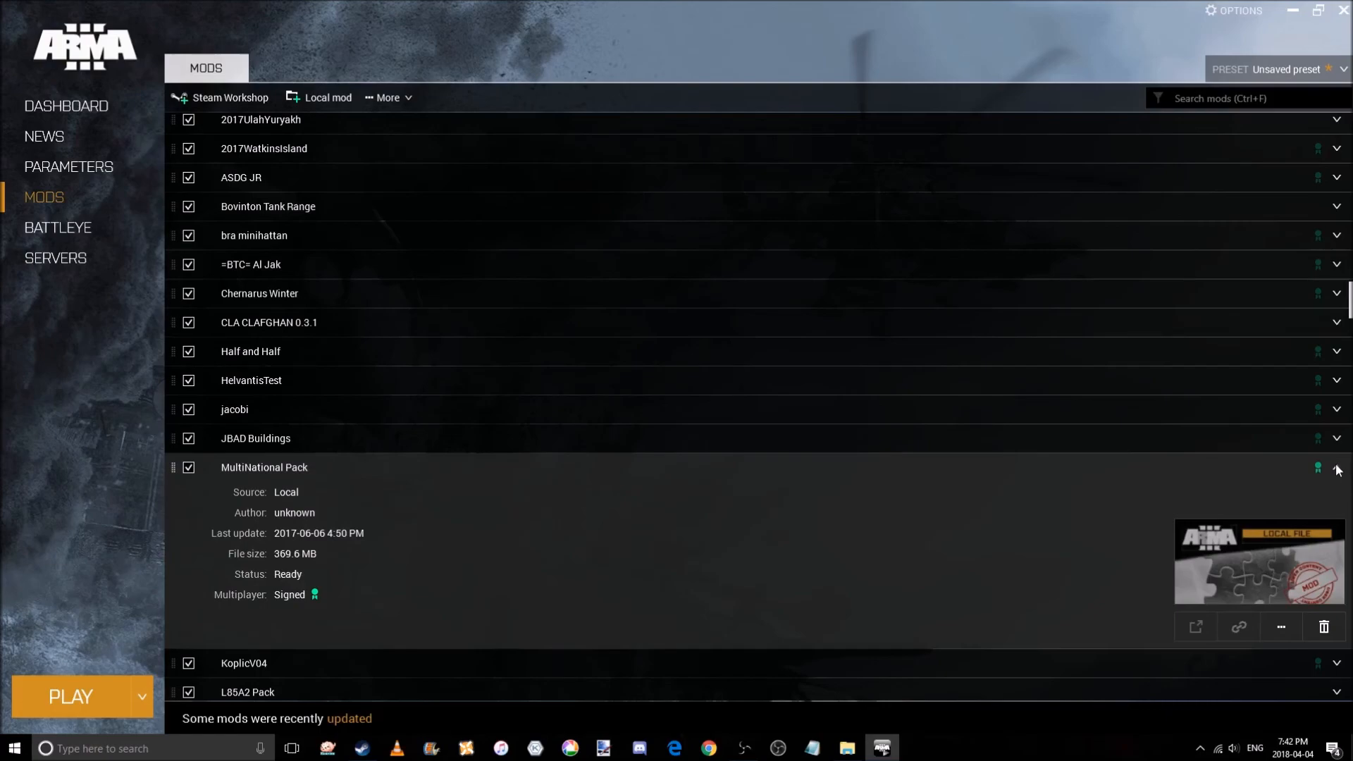
left_click(1337, 470)
scroll(1338, 486, "down", 1)
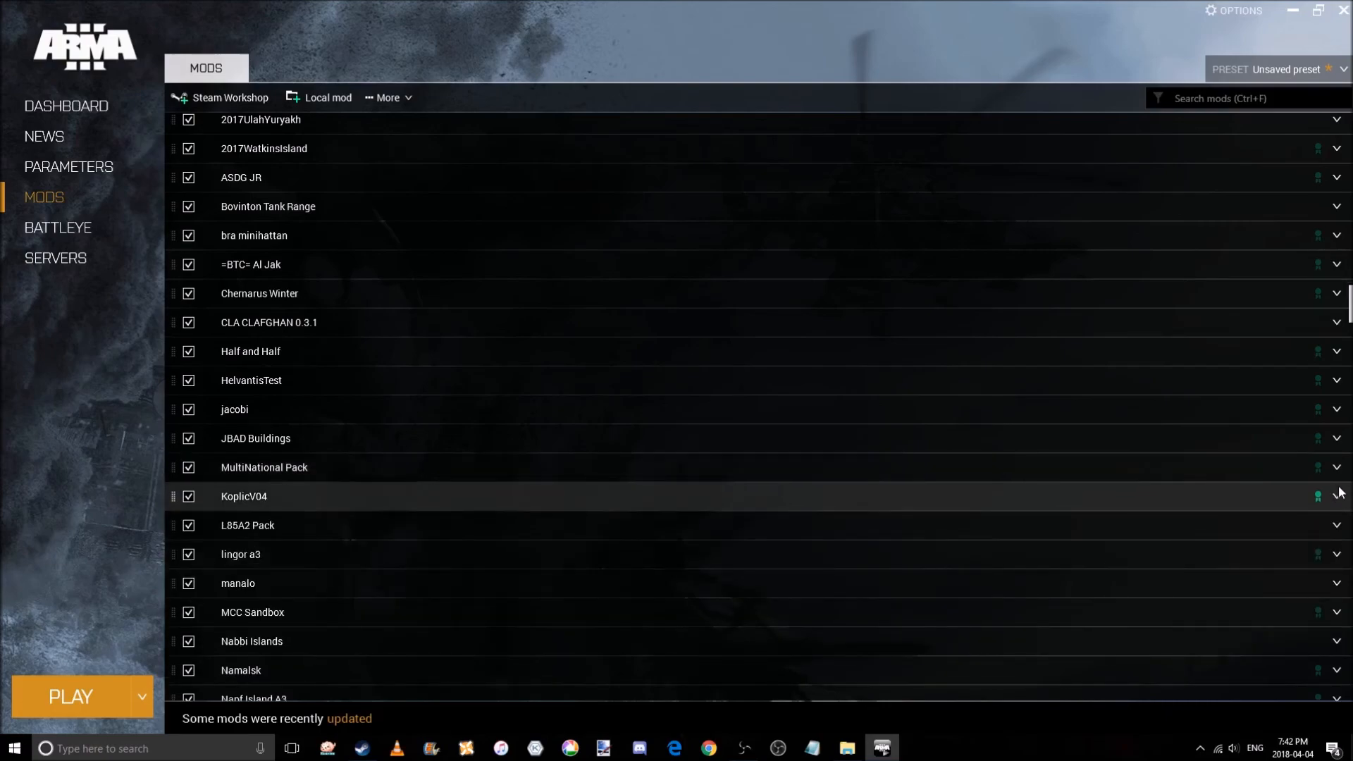
scroll(1339, 491, "down", 3)
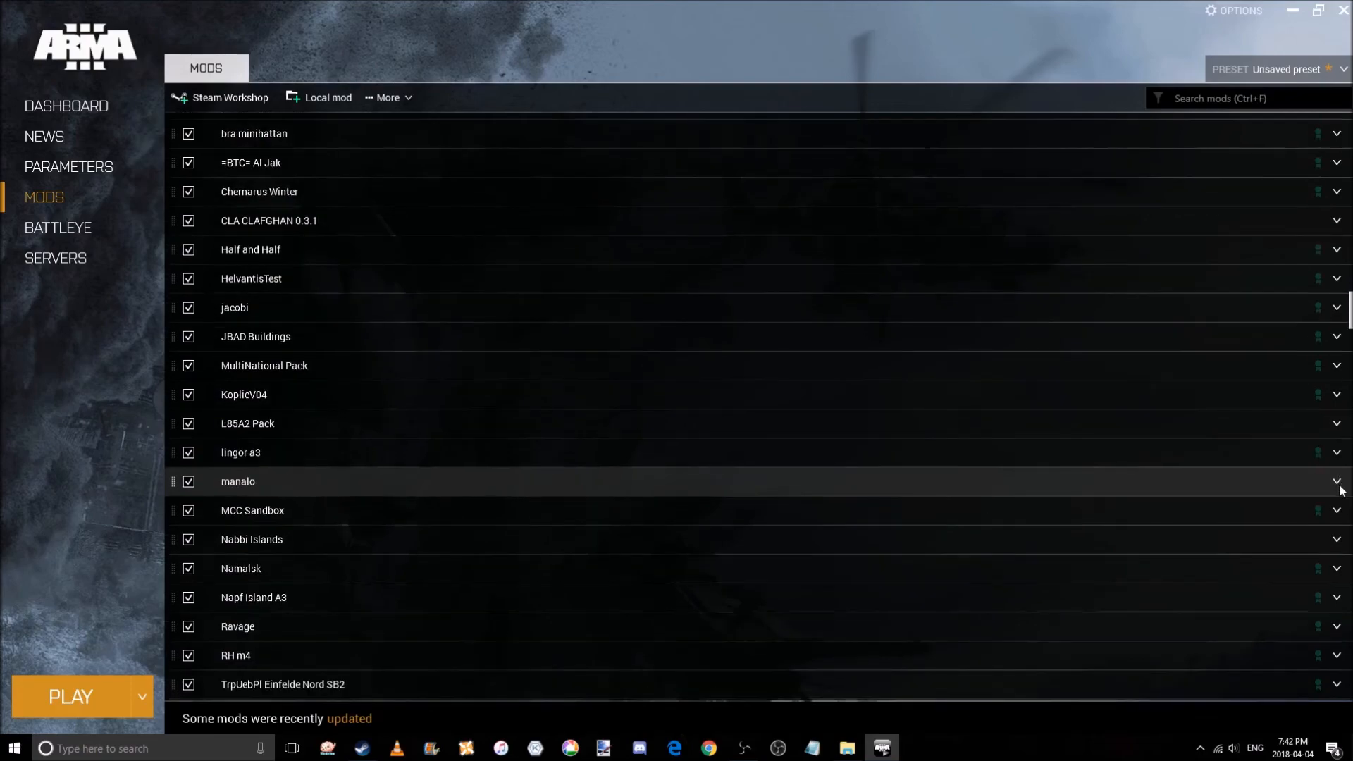
left_click(1339, 482)
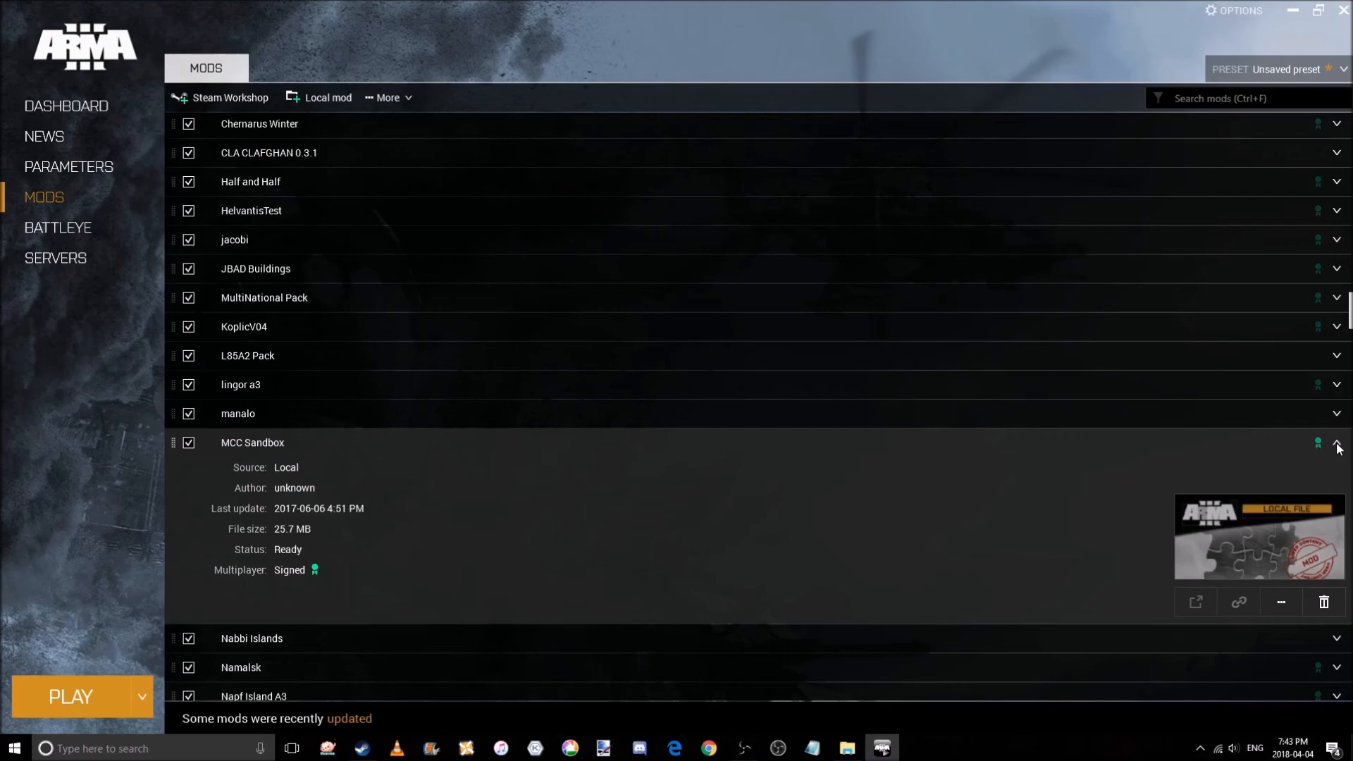
left_click(1337, 445)
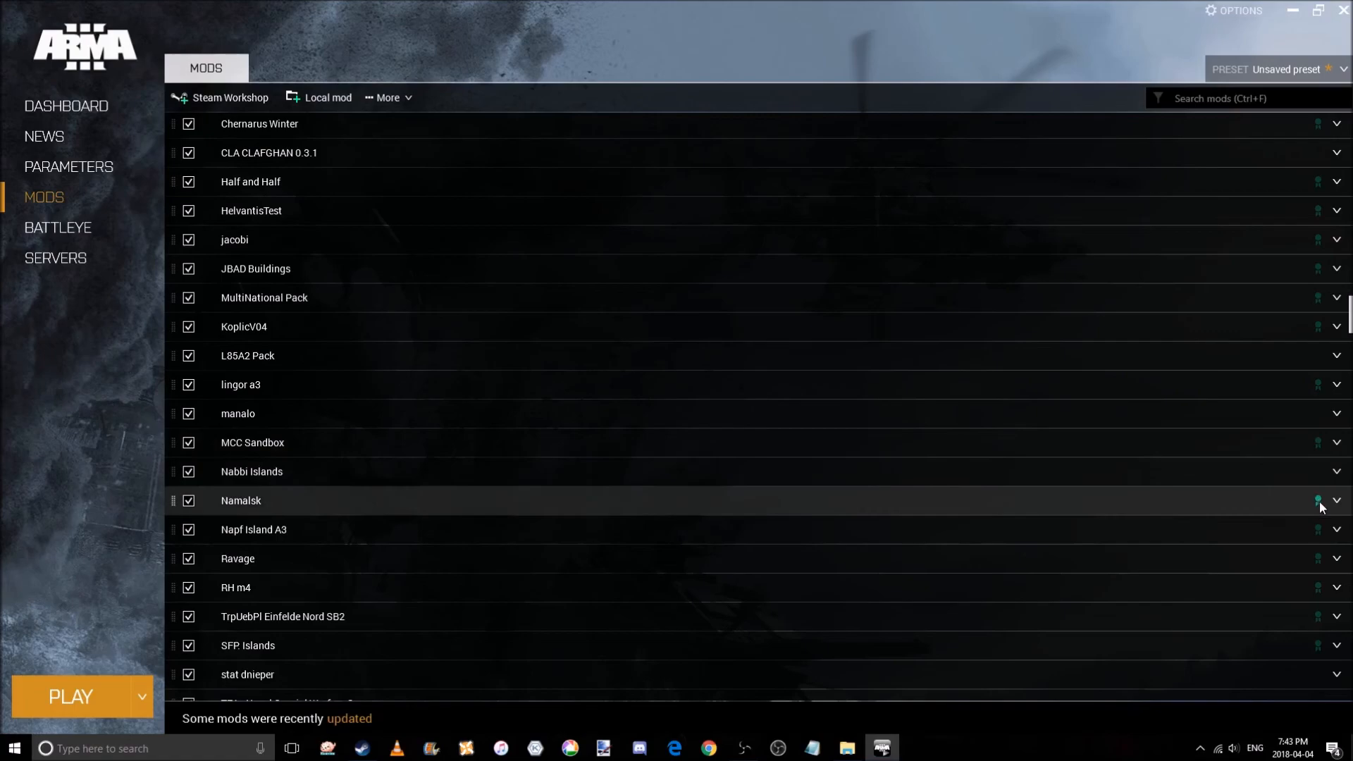
scroll(1320, 504, "down", 1)
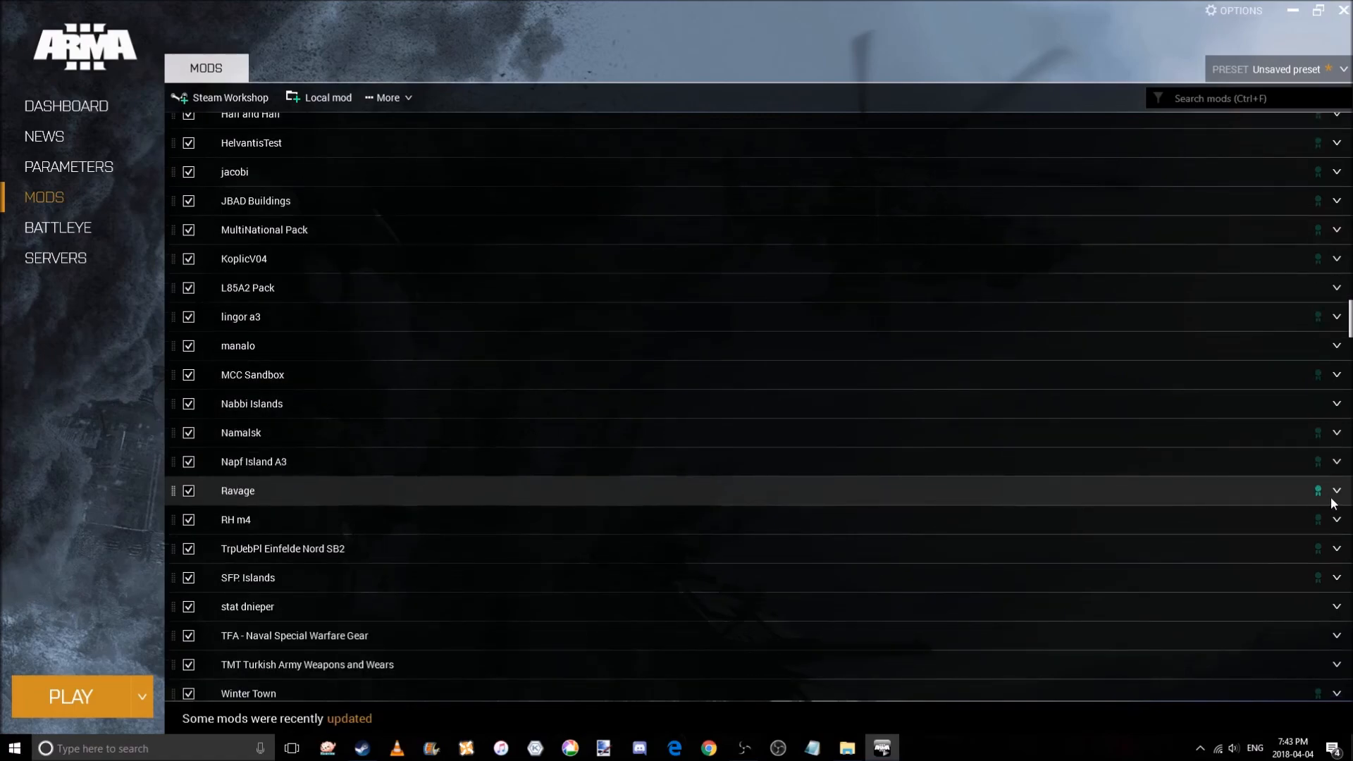
scroll(1332, 504, "down", 1)
left_click(1336, 487)
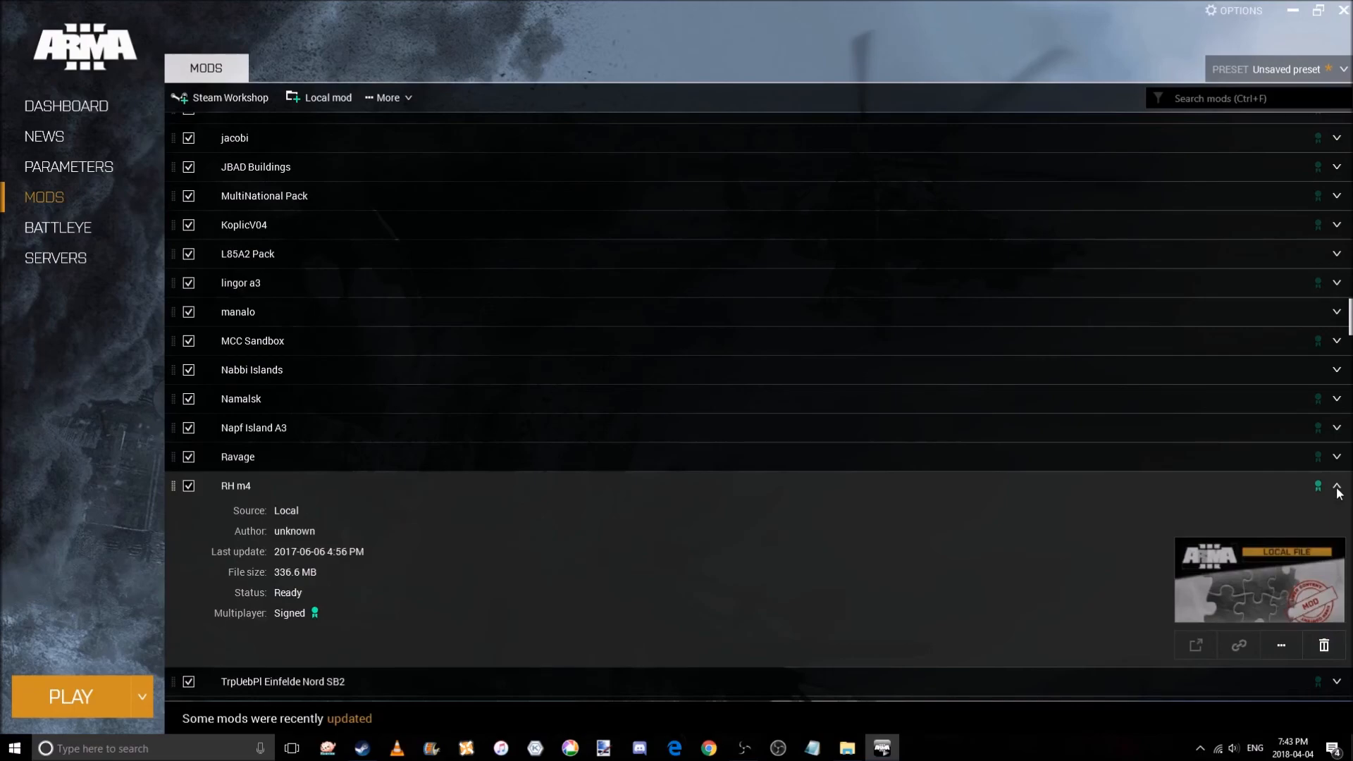
left_click(1337, 487)
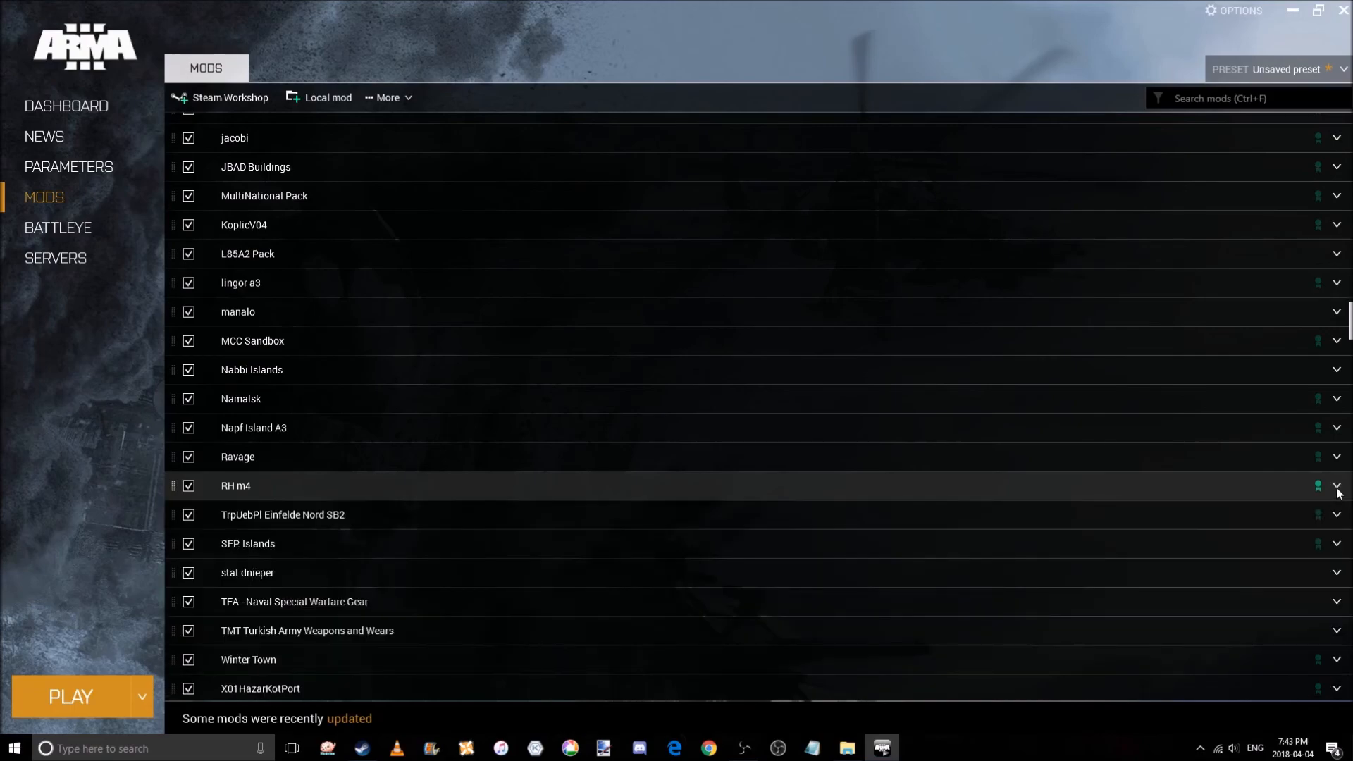
Inspect the details of stat dnieper, TFA - Naval Special Warfare Gear and TMT Turkish Army Weapons and Wears.
scroll(1338, 493, "down", 1)
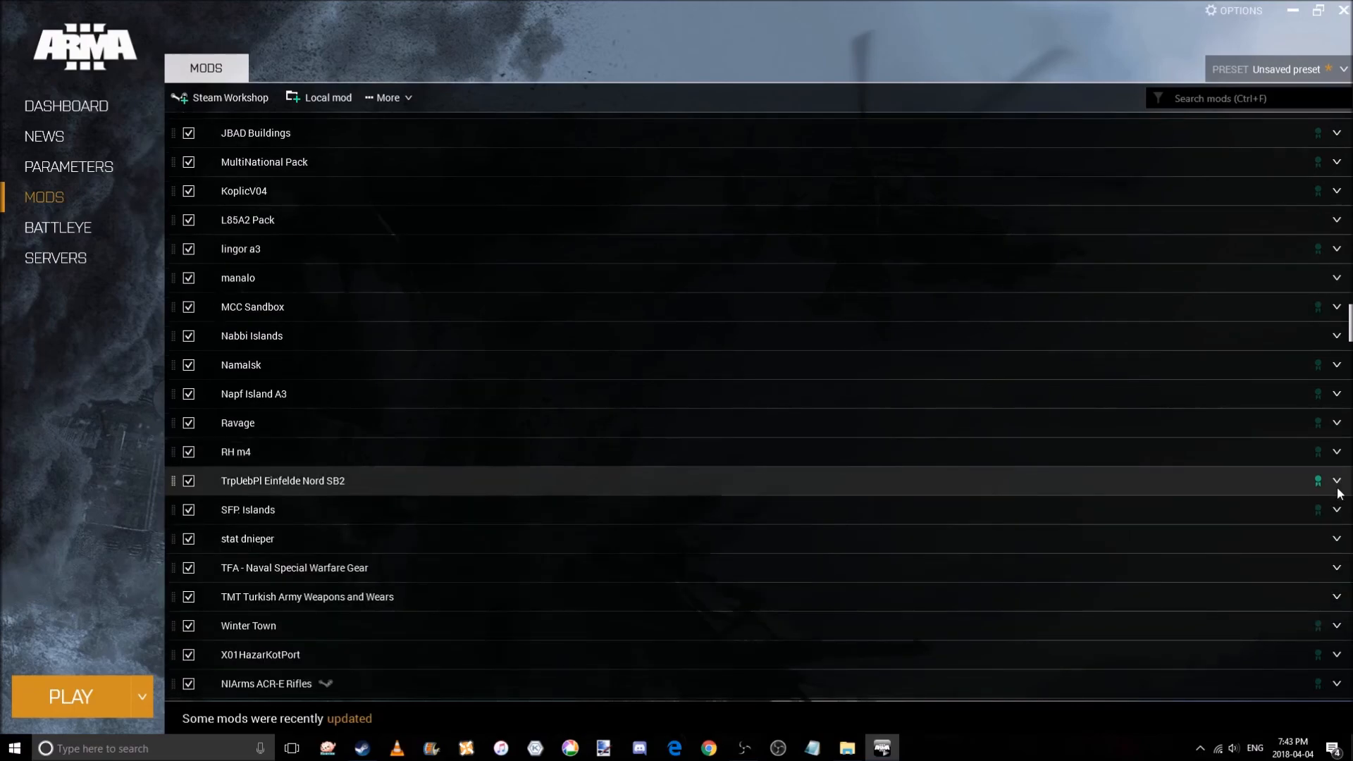
scroll(1338, 493, "down", 2)
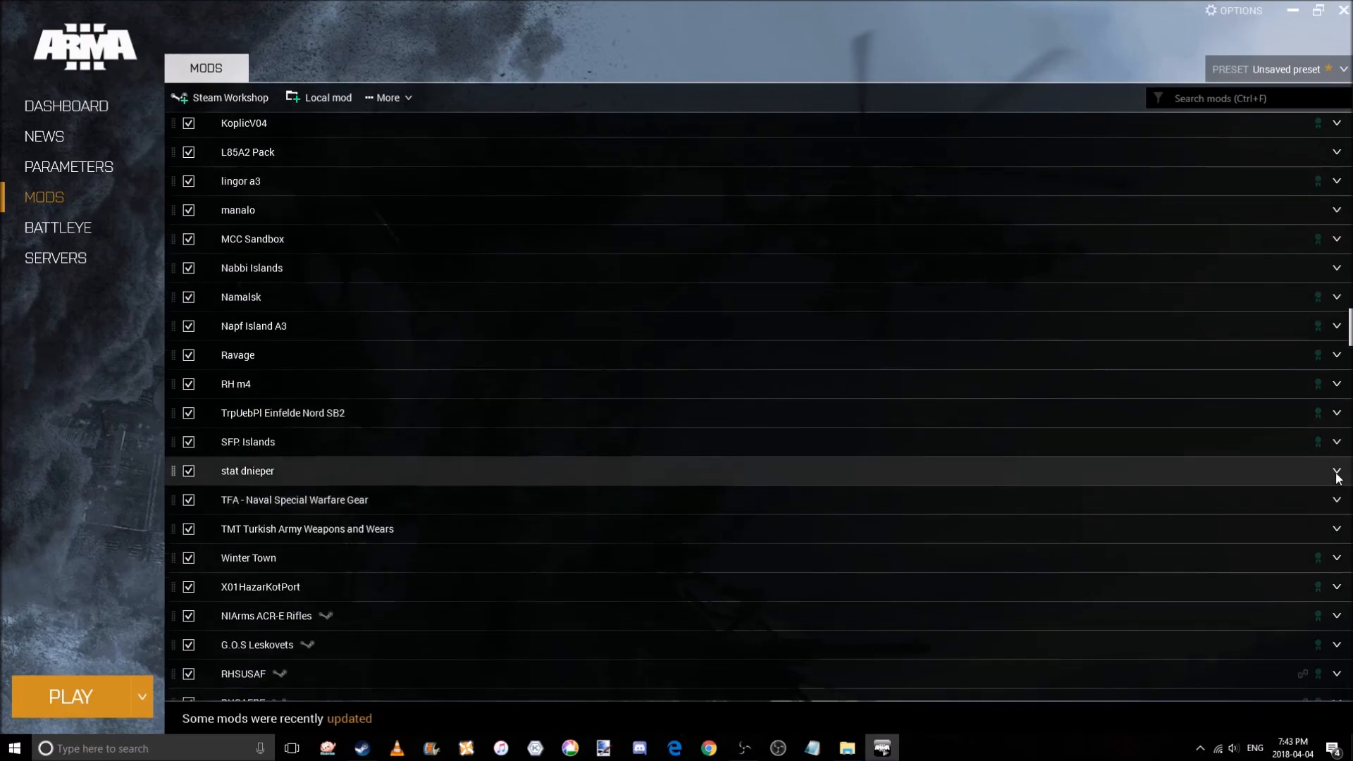
left_click(1337, 473)
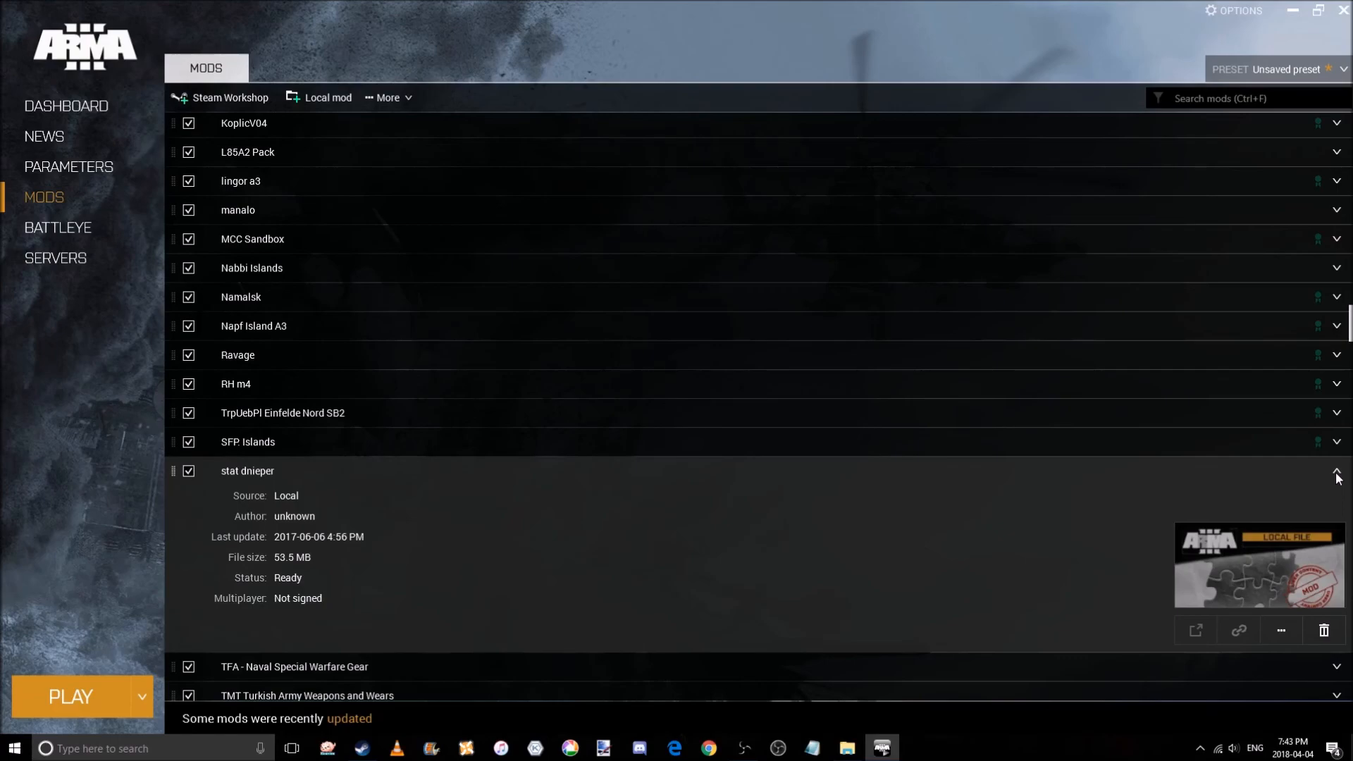
left_click(1337, 473)
scroll(1338, 478, "down", 1)
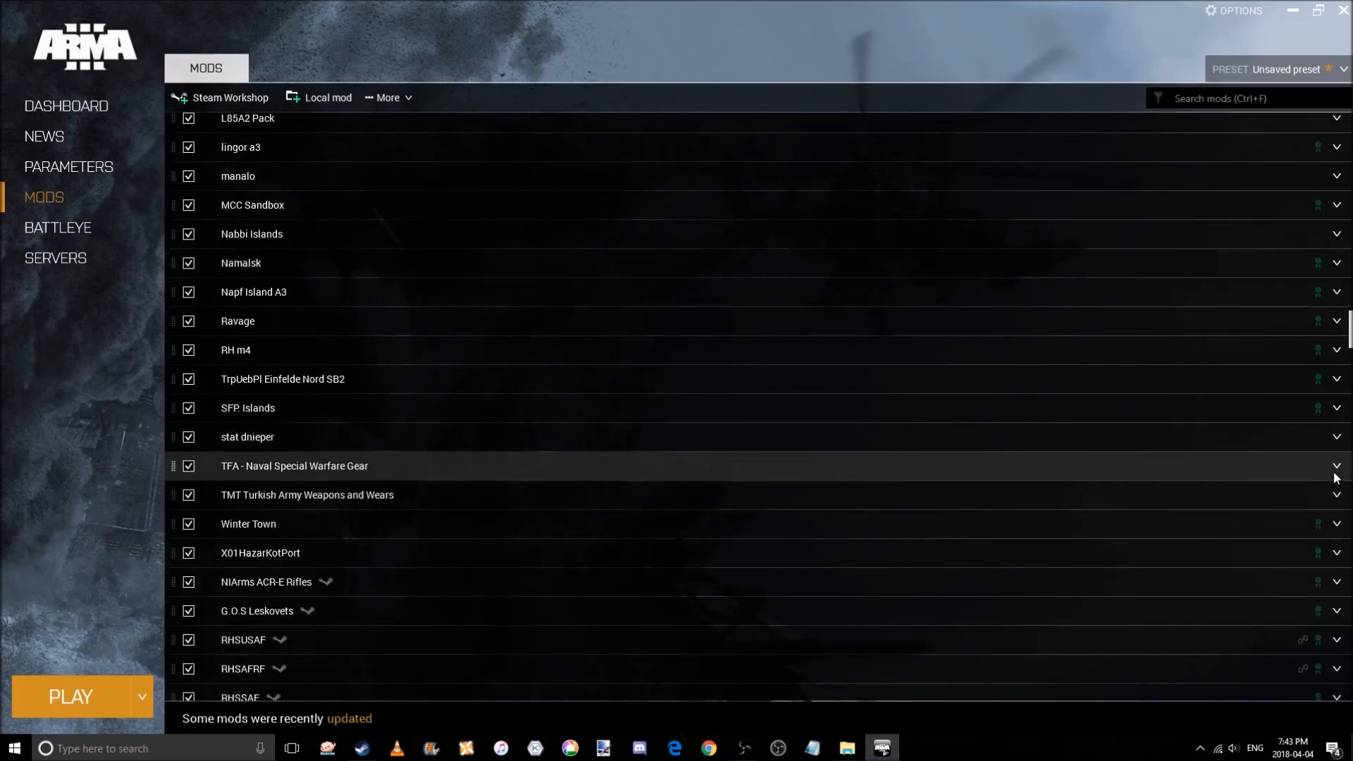
left_click(1336, 472)
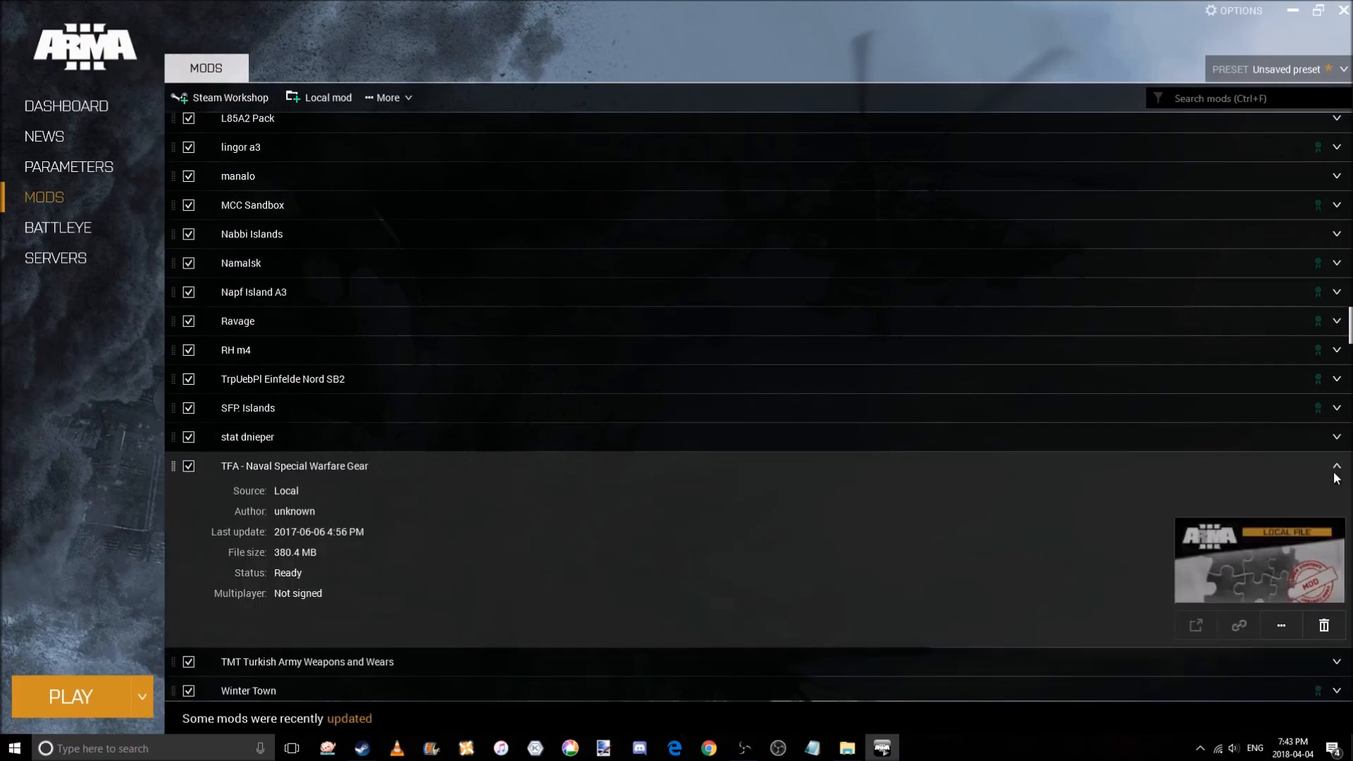
left_click(1336, 476)
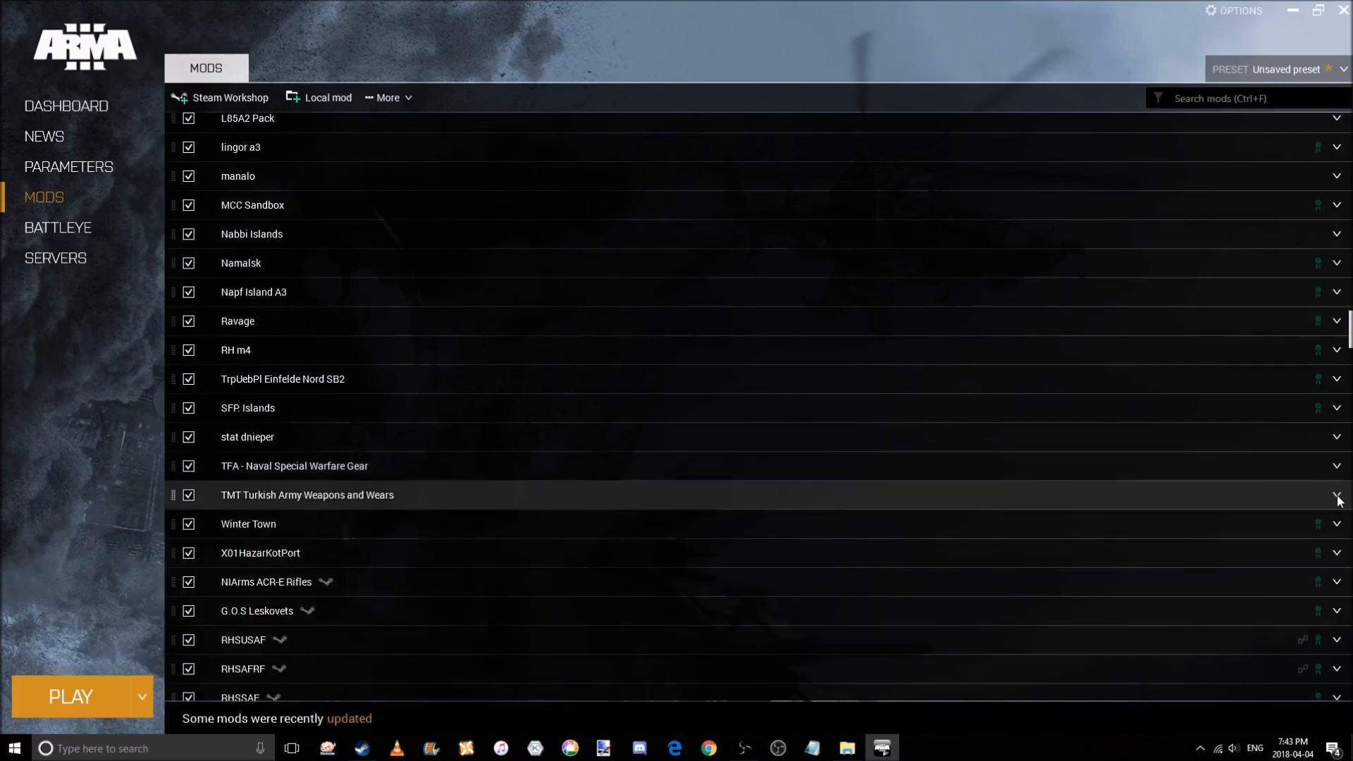
left_click(1338, 499)
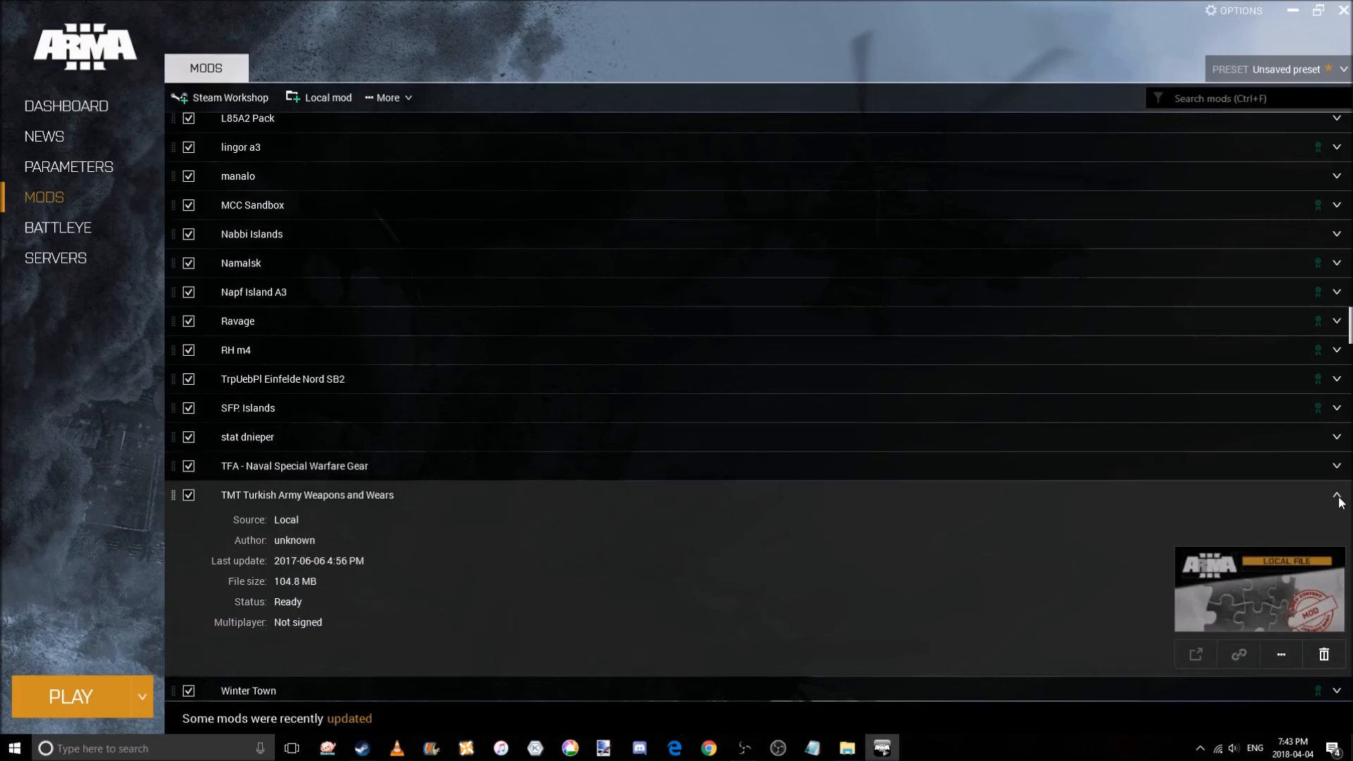
left_click(1337, 495)
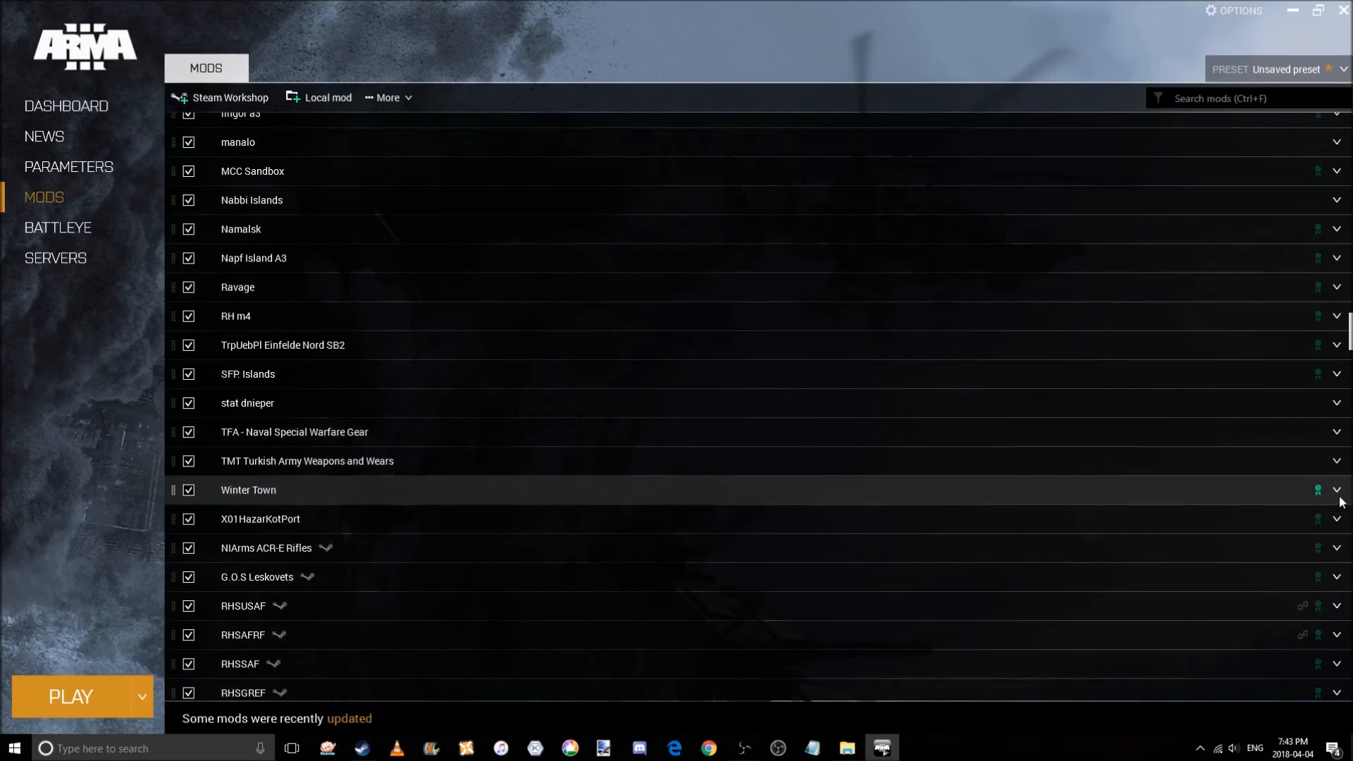
Inspect the details of G.O.S Leskovets and browse down through the NIArms compatibility mods.
scroll(1341, 501, "down", 2)
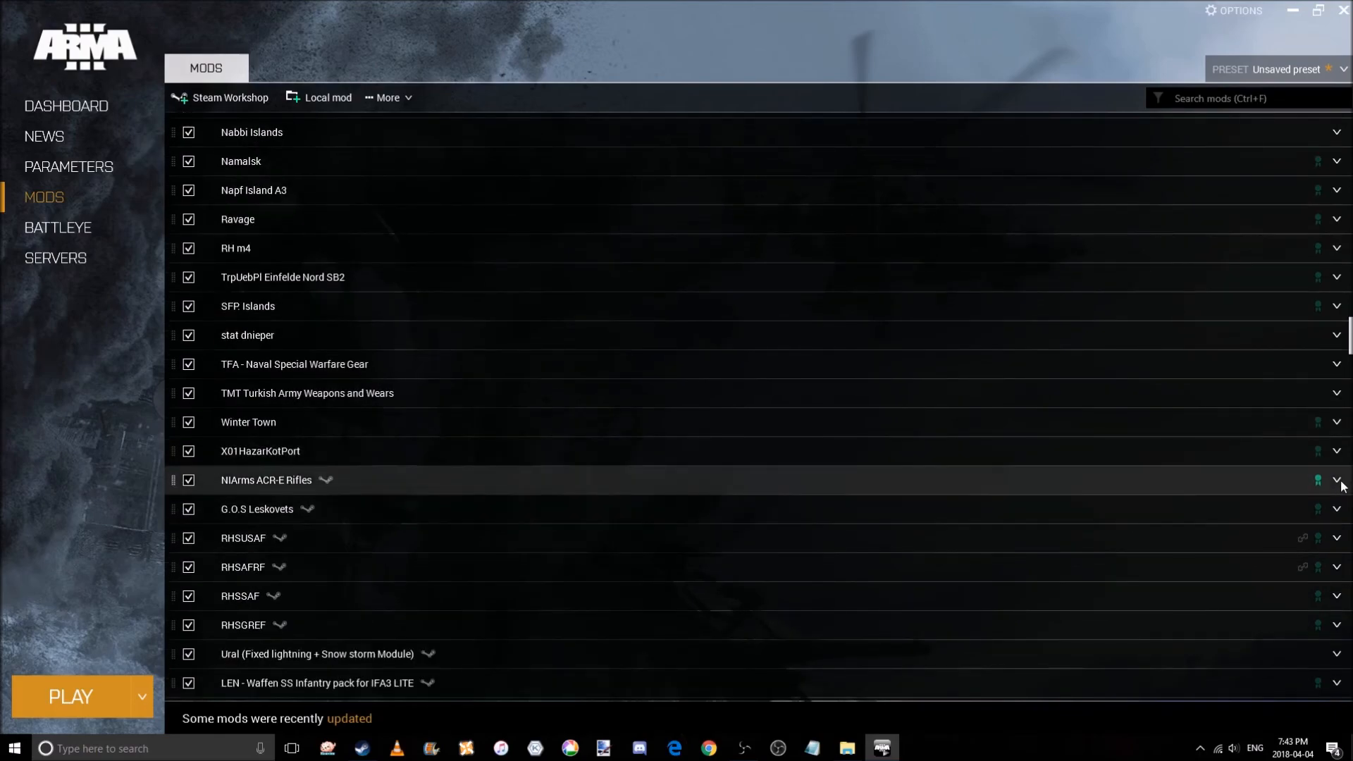
scroll(1340, 487, "down", 1)
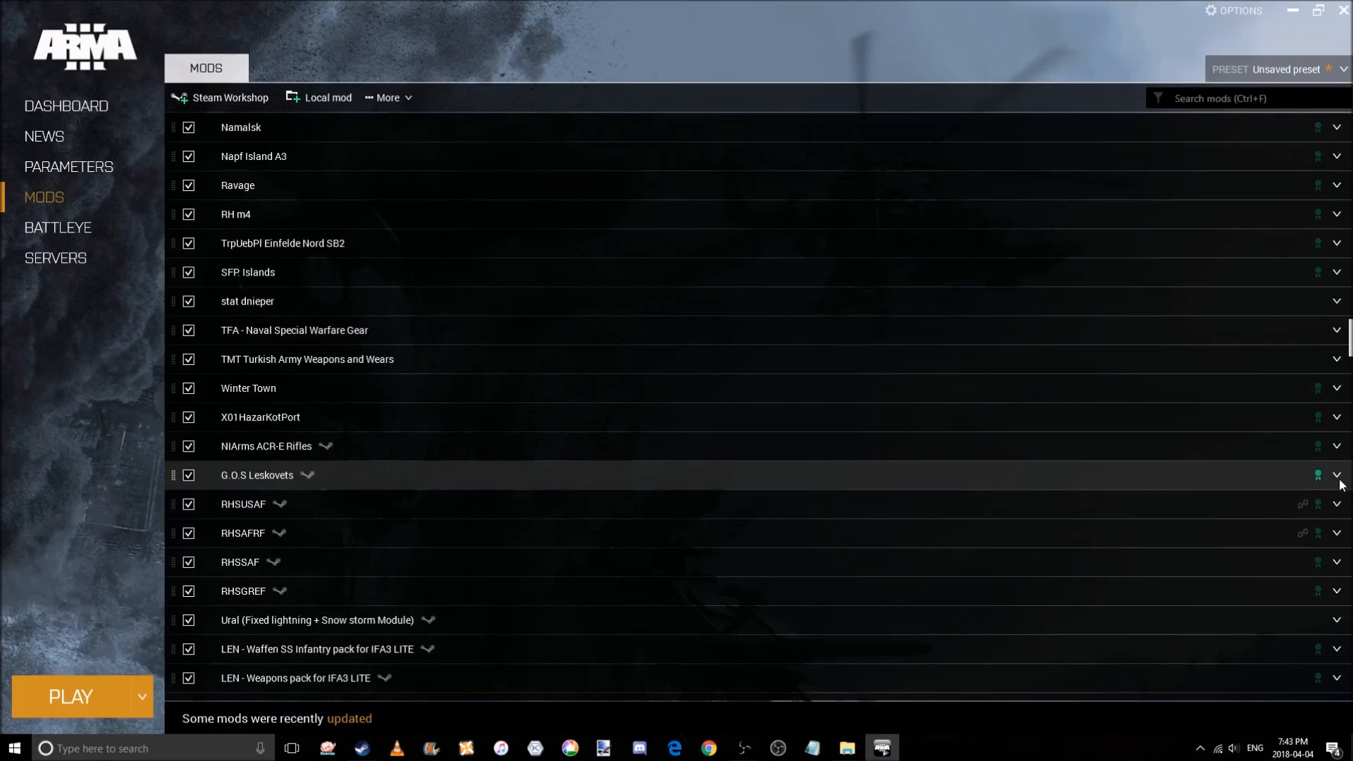
left_click(1341, 485)
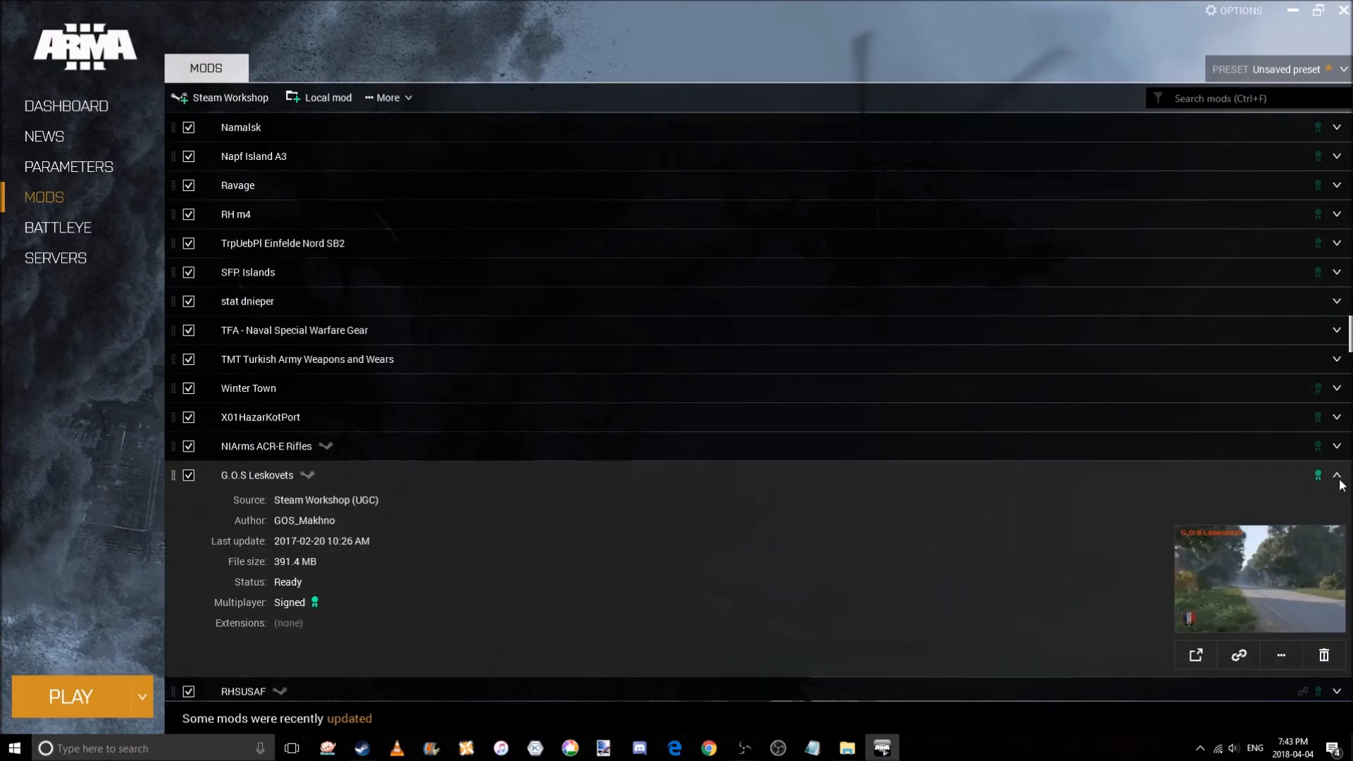
left_click(1341, 485)
scroll(1344, 515, "down", 2)
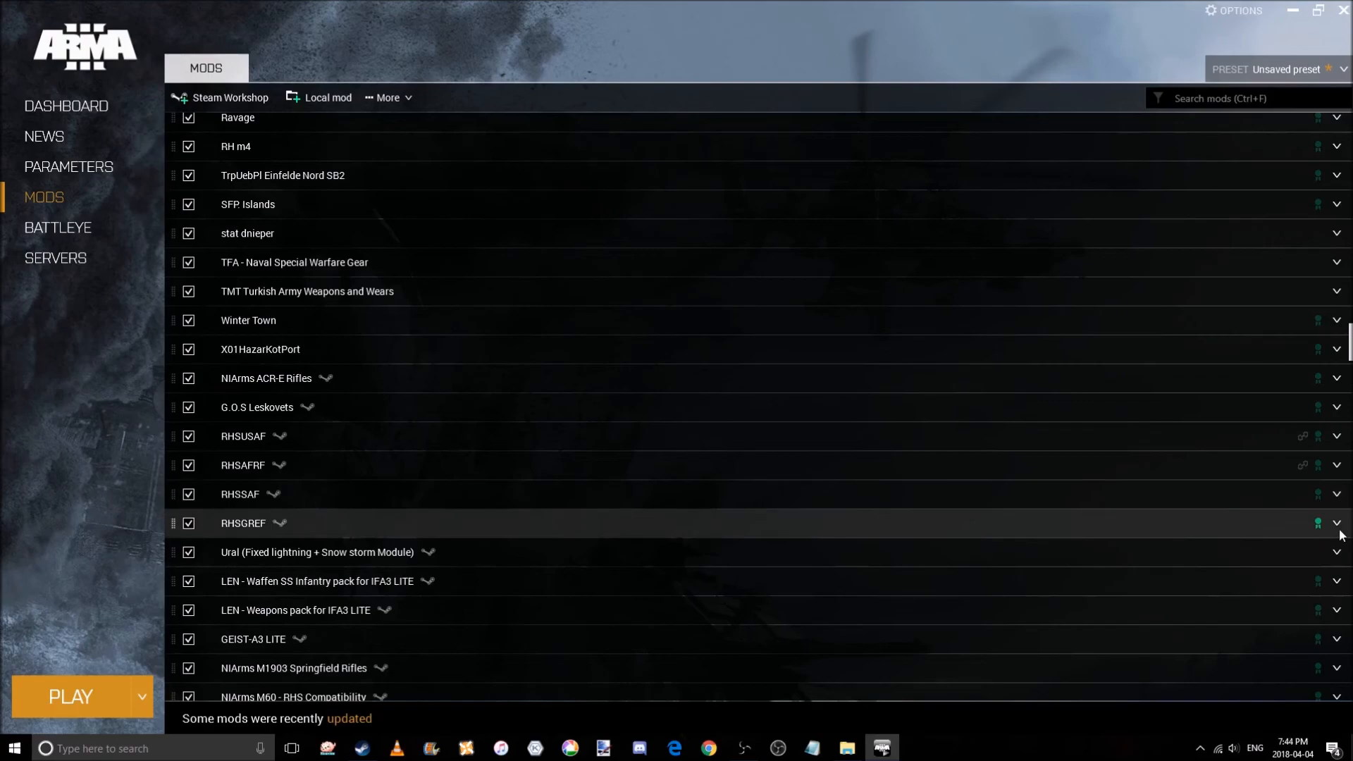
scroll(1341, 535, "down", 1)
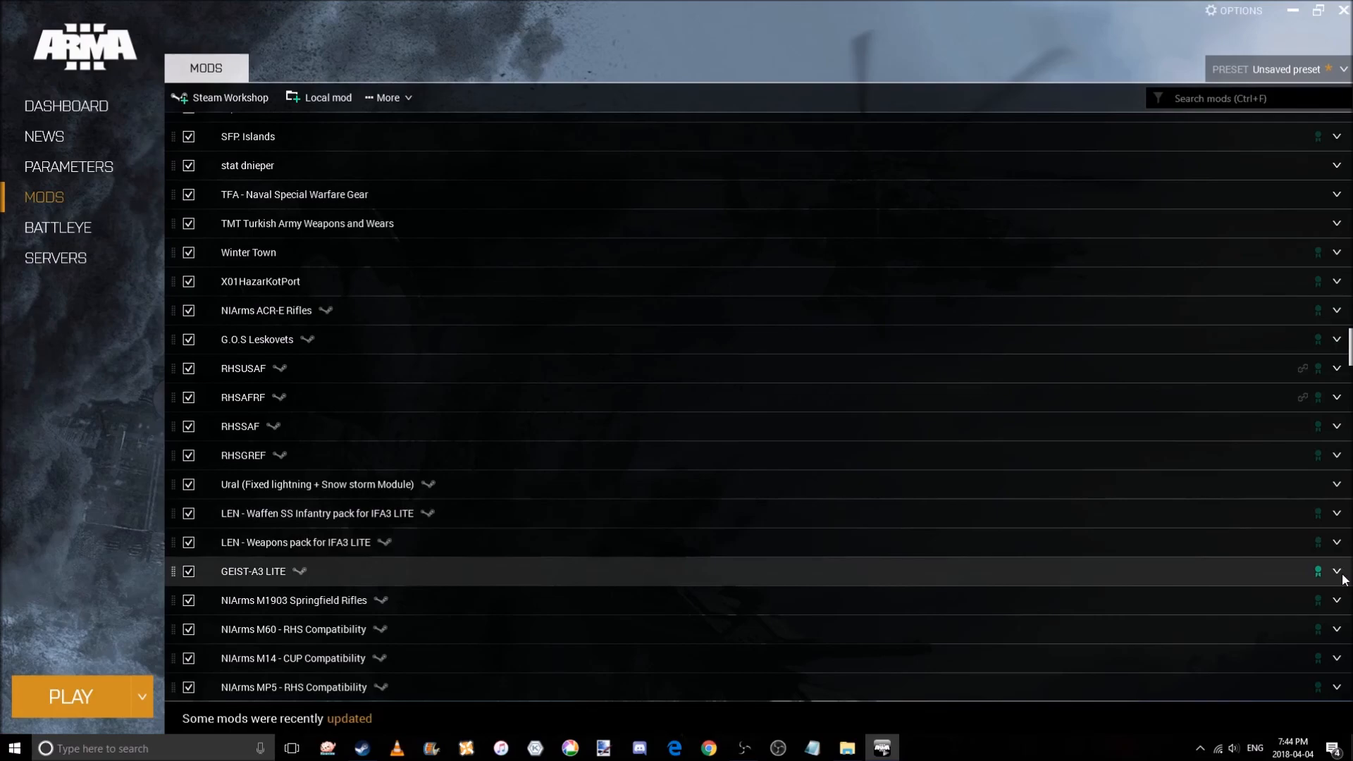
scroll(1342, 576, "down", 10)
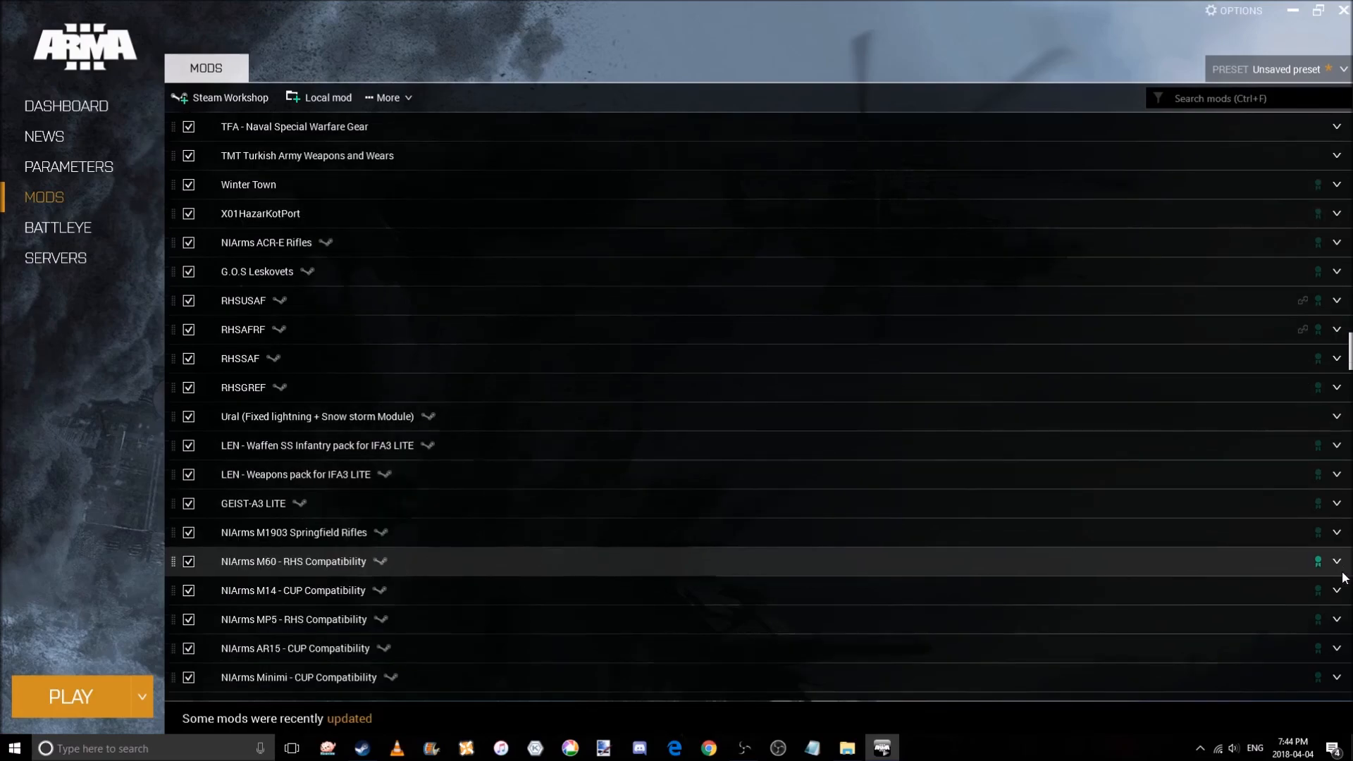
scroll(1342, 576, "down", 10)
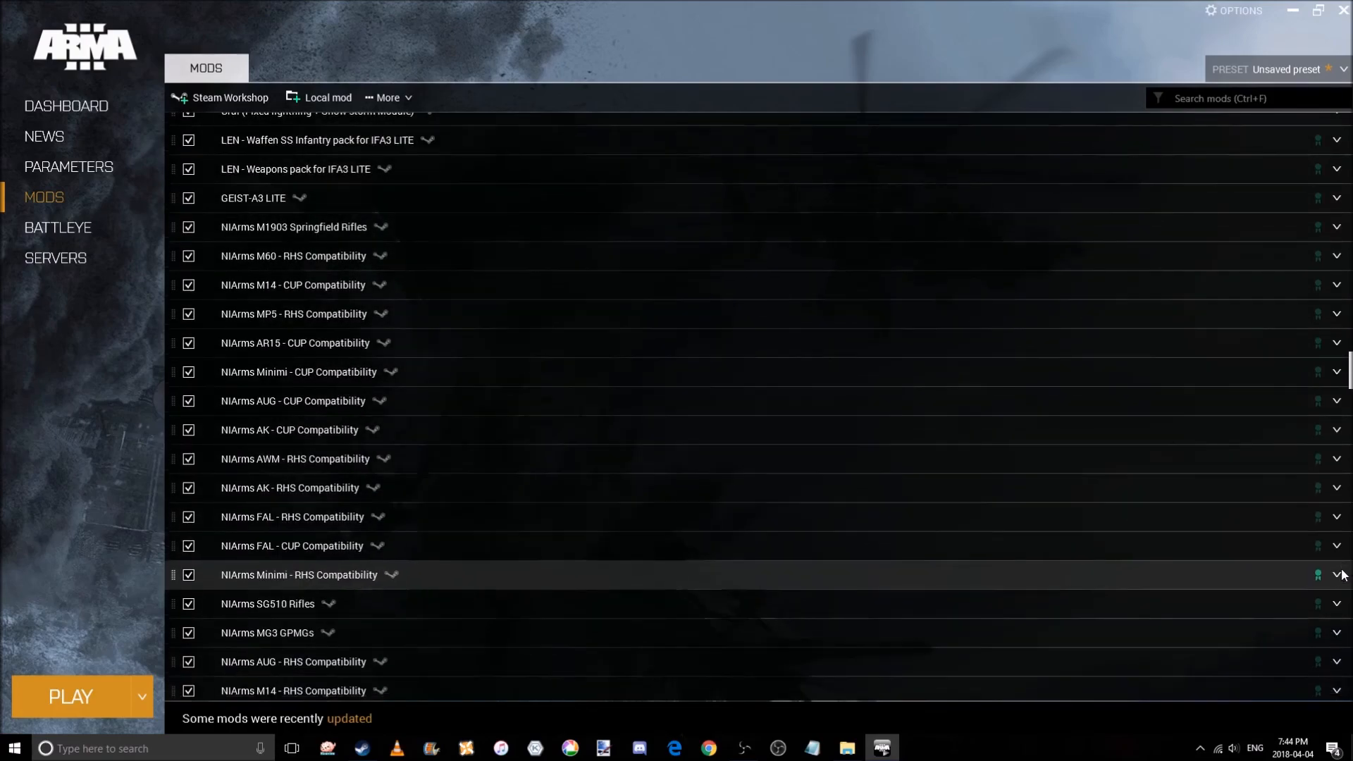
scroll(1342, 575, "down", 3)
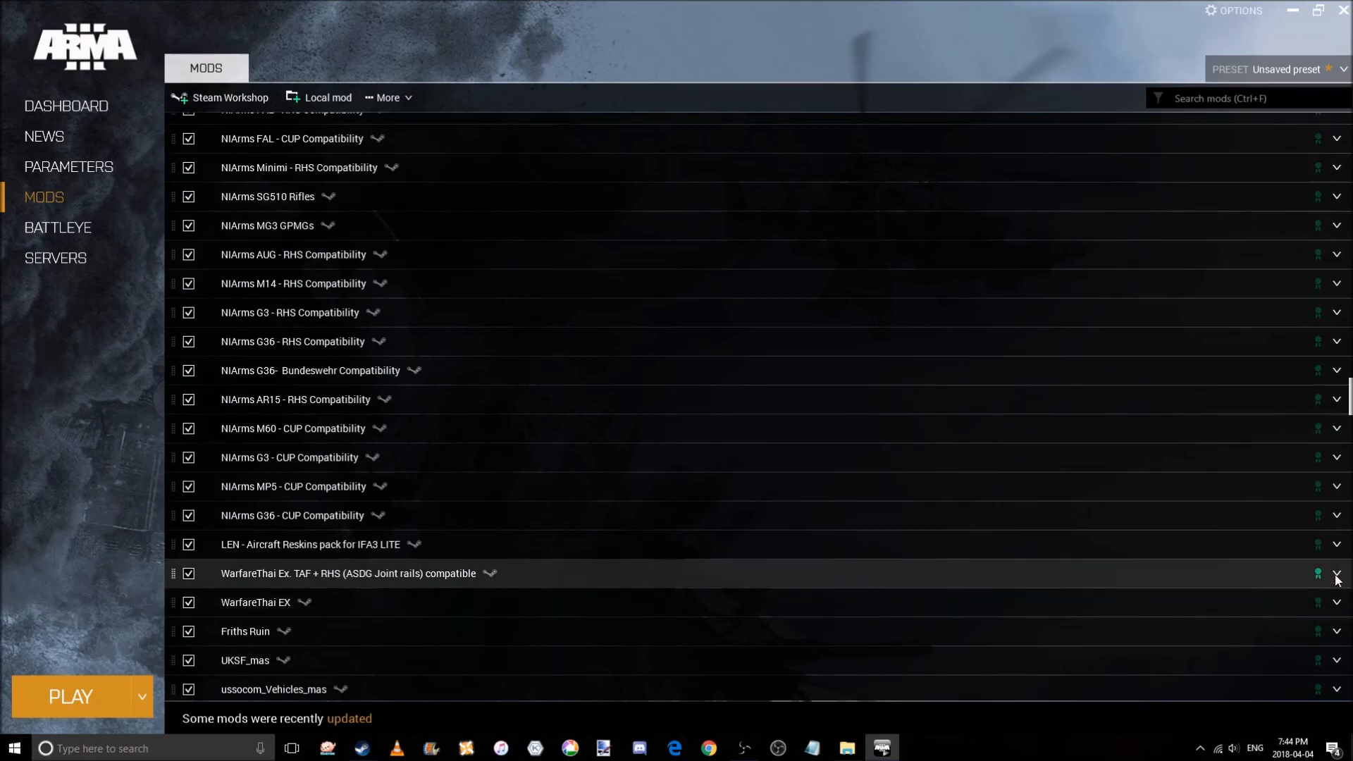
scroll(1336, 577, "down", 2)
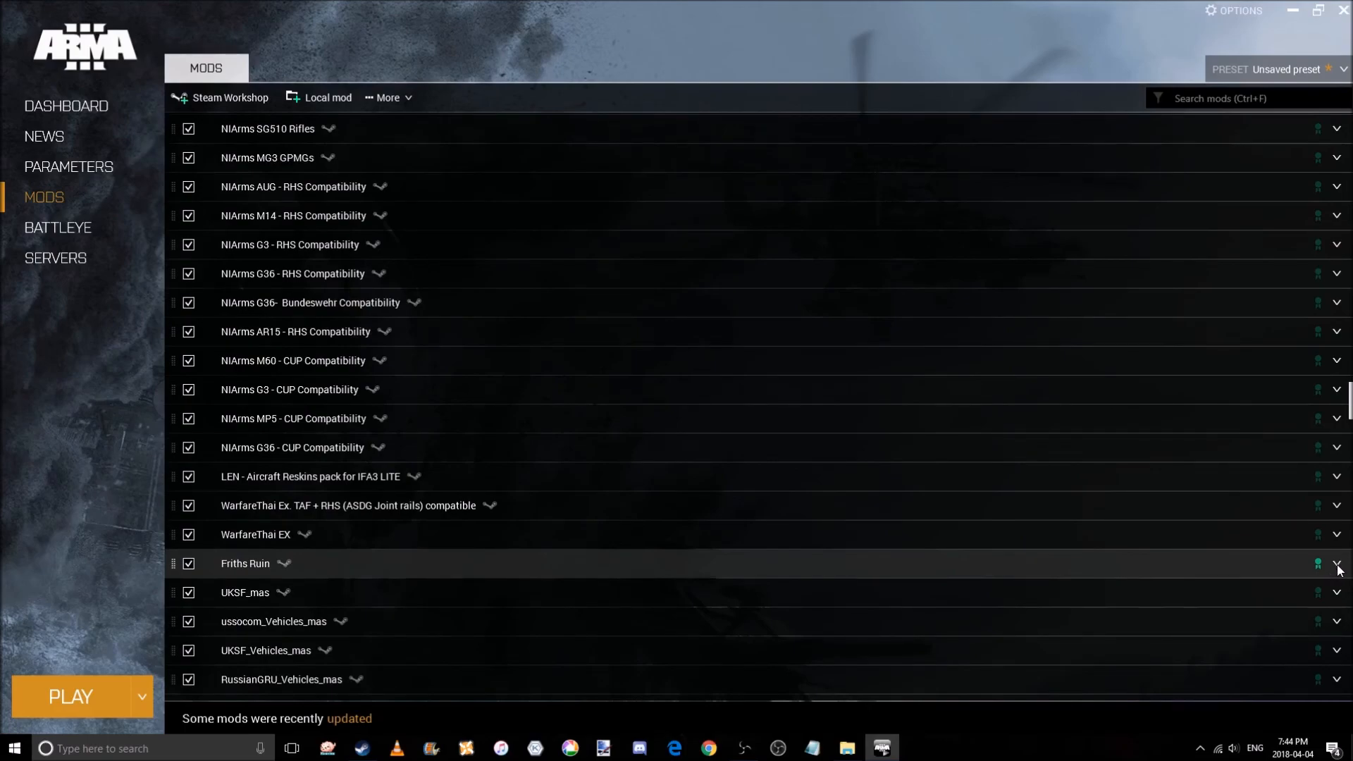
scroll(1339, 571, "down", 1)
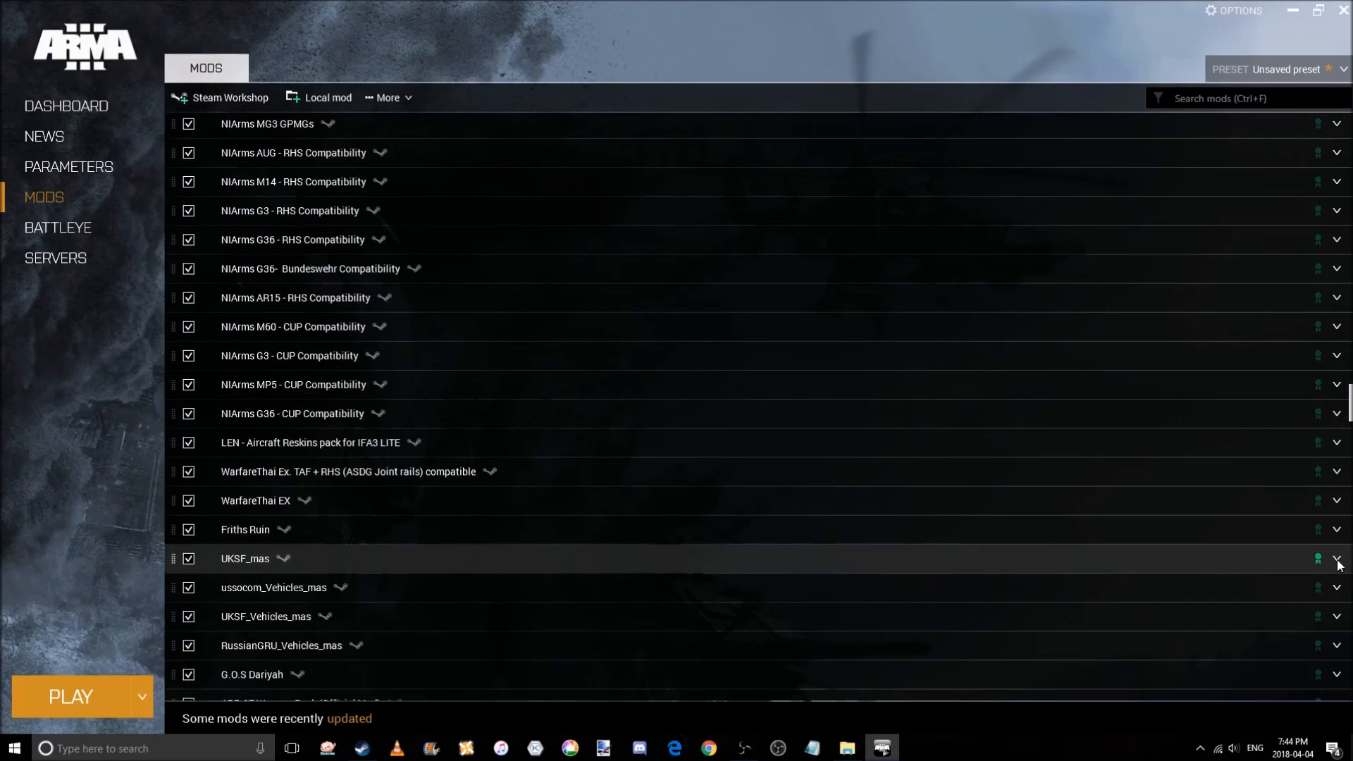
Check the details of UKSF_mas, ussocom_Vehicles_mas and UKSF_Vehicles_mas.
left_click(1336, 560)
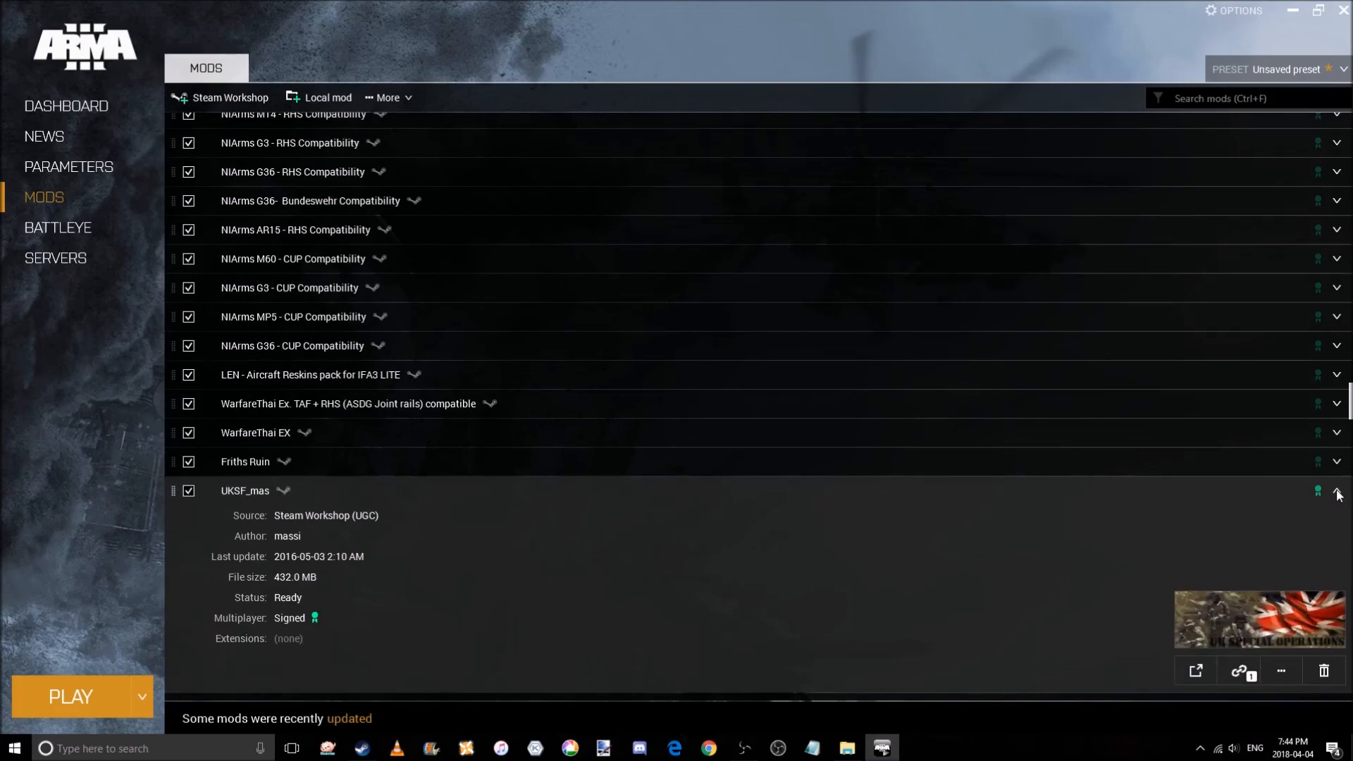
left_click(1337, 491)
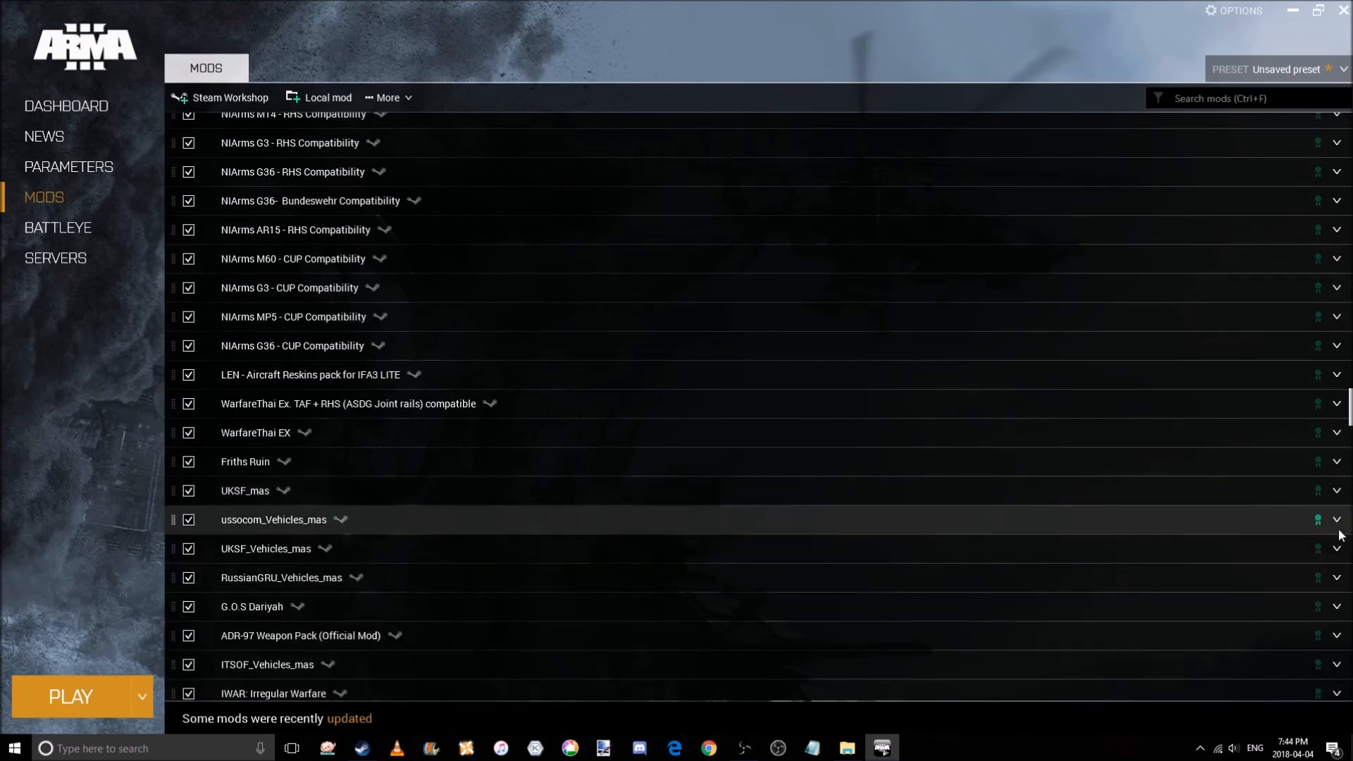
left_click(1336, 521)
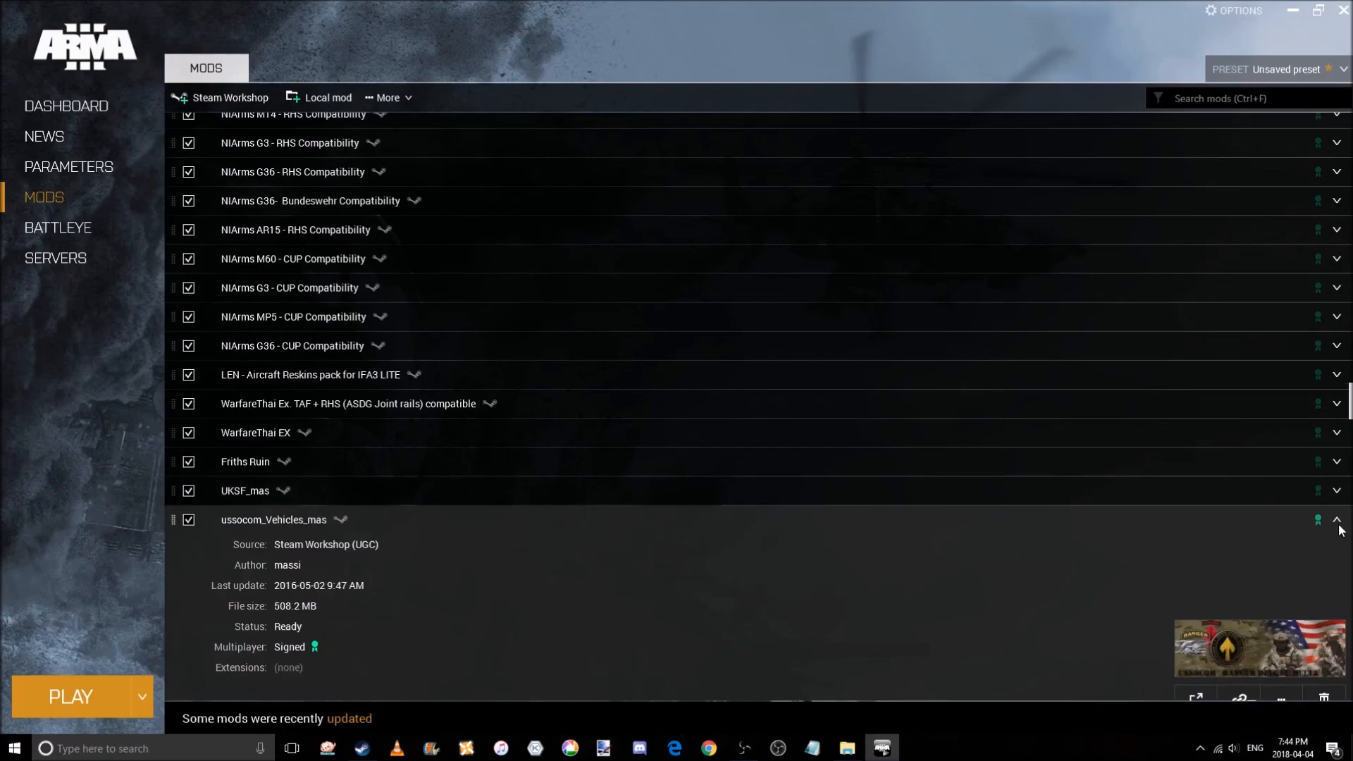
left_click(1337, 522)
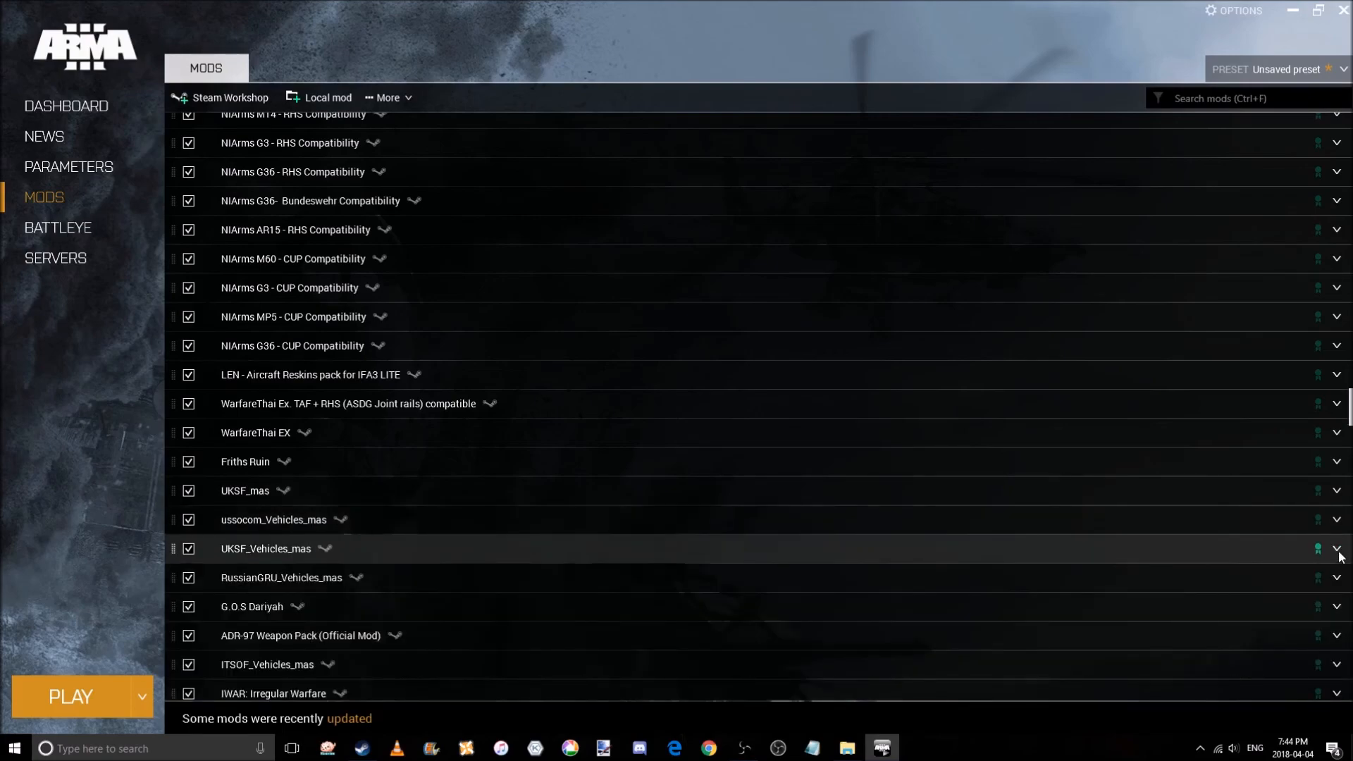
left_click(1338, 550)
left_click(1337, 550)
Review the details of RussianGRU_Vehicles_mas and ITSOF_Vehicles_mas further down the list.
scroll(1339, 549, "down", 1)
left_click(1337, 546)
scroll(1338, 548, "down", 1)
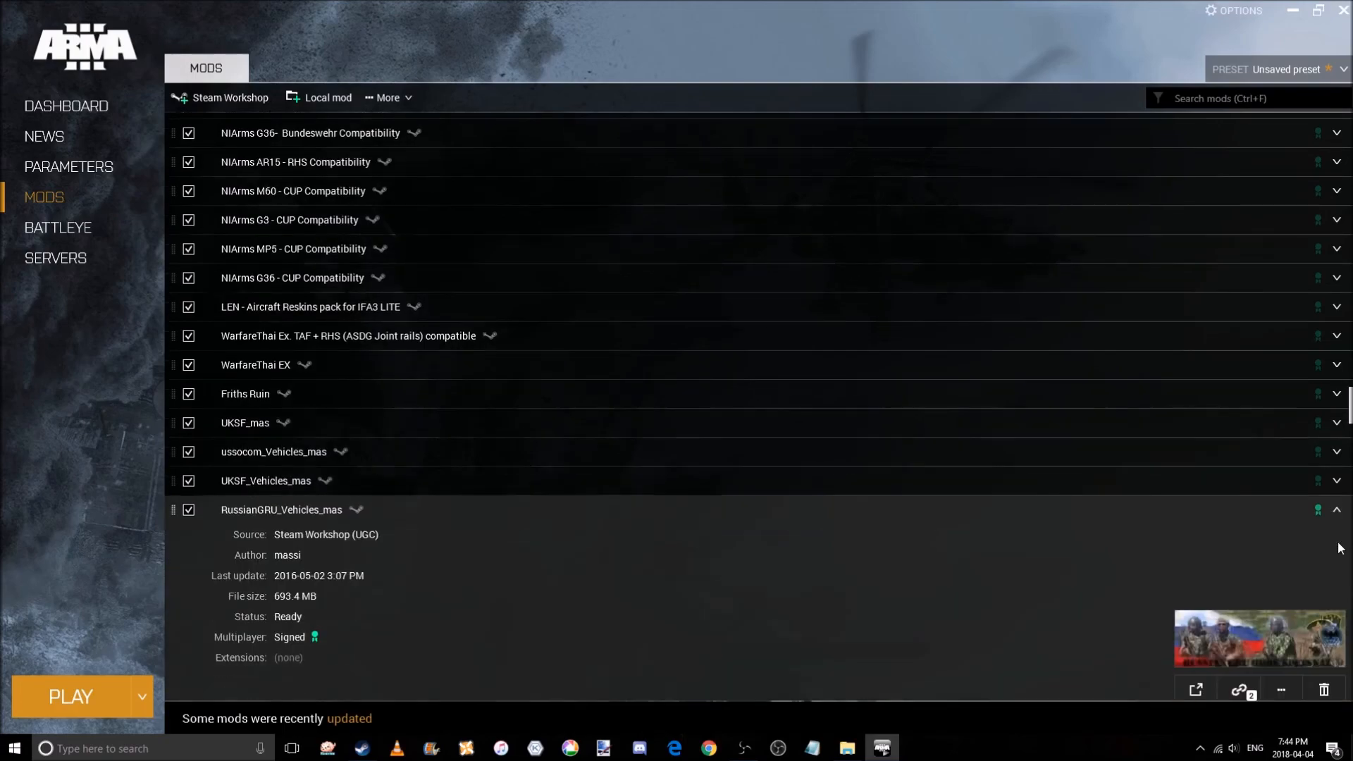
left_click(1335, 517)
scroll(1333, 521, "down", 1)
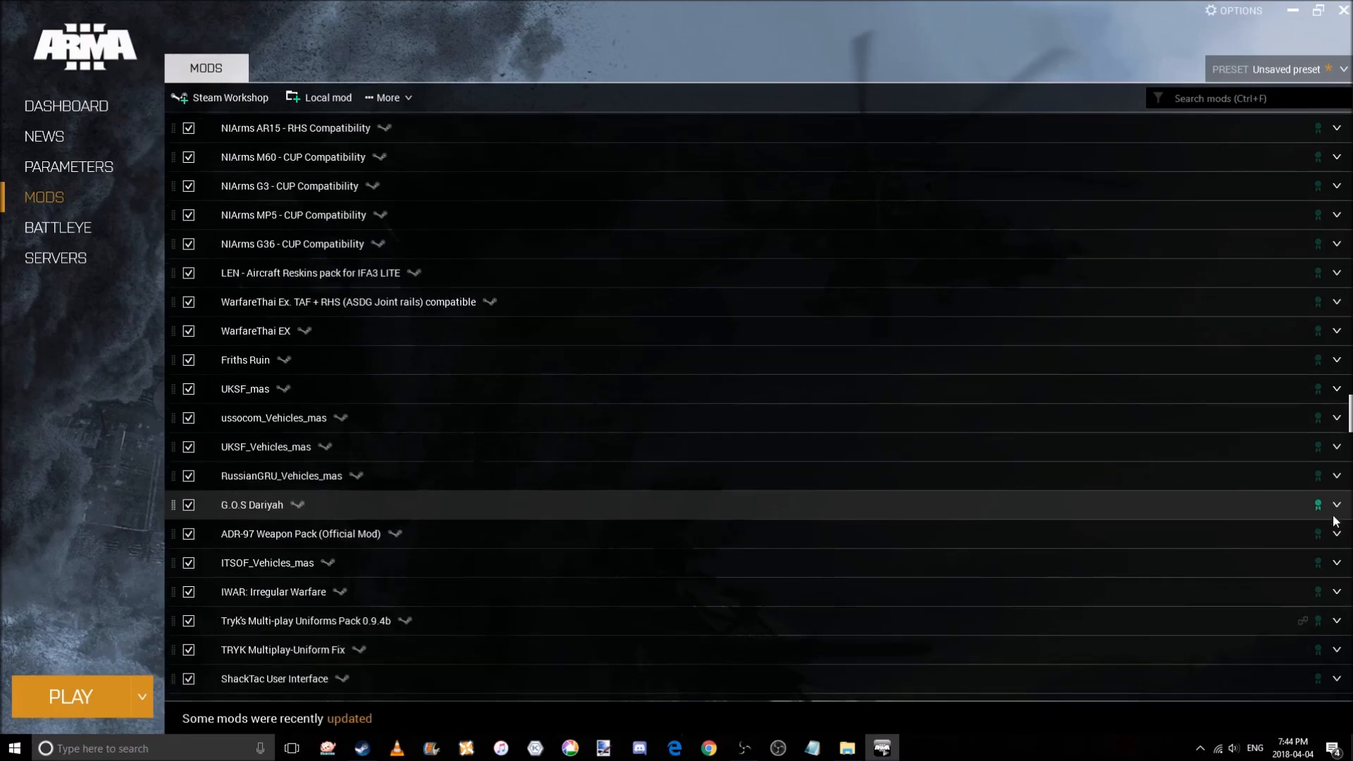
scroll(1335, 518, "down", 1)
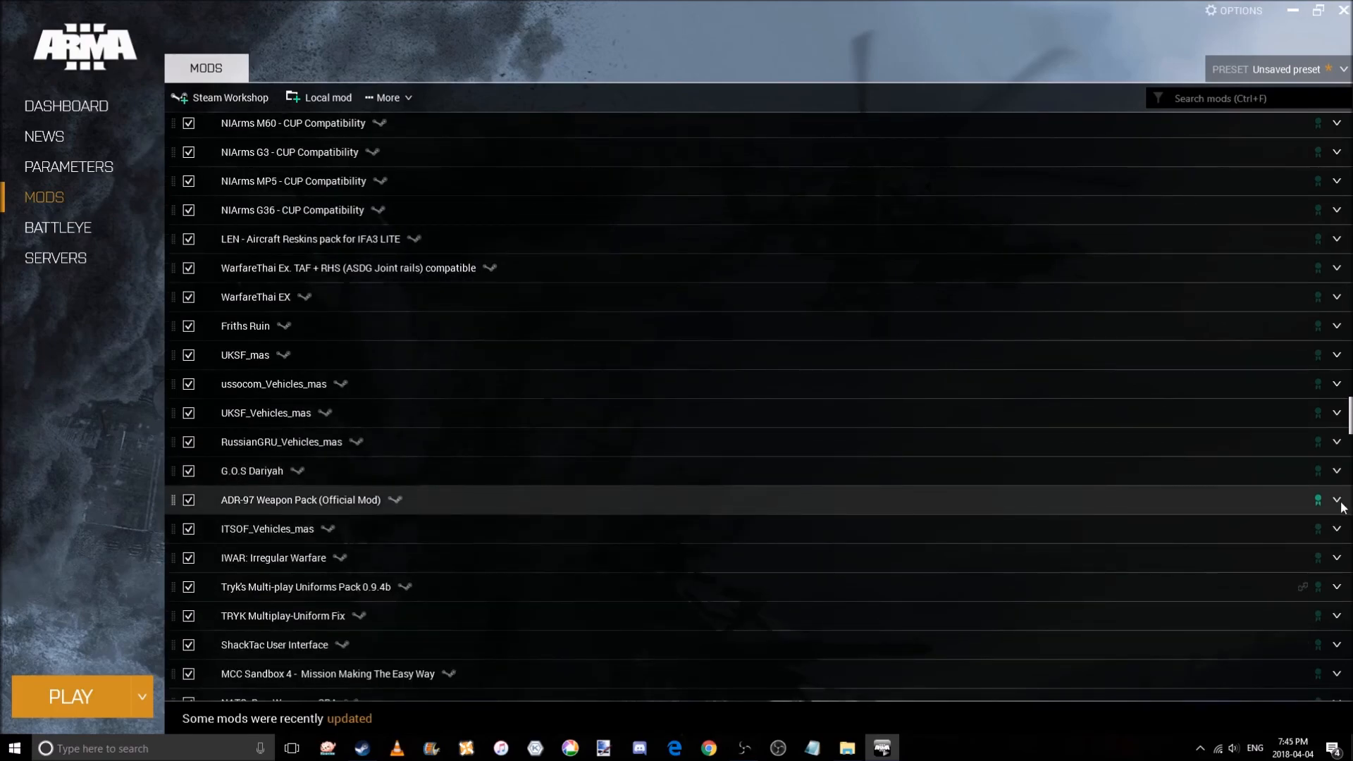
scroll(1340, 506, "down", 1)
left_click(1336, 496)
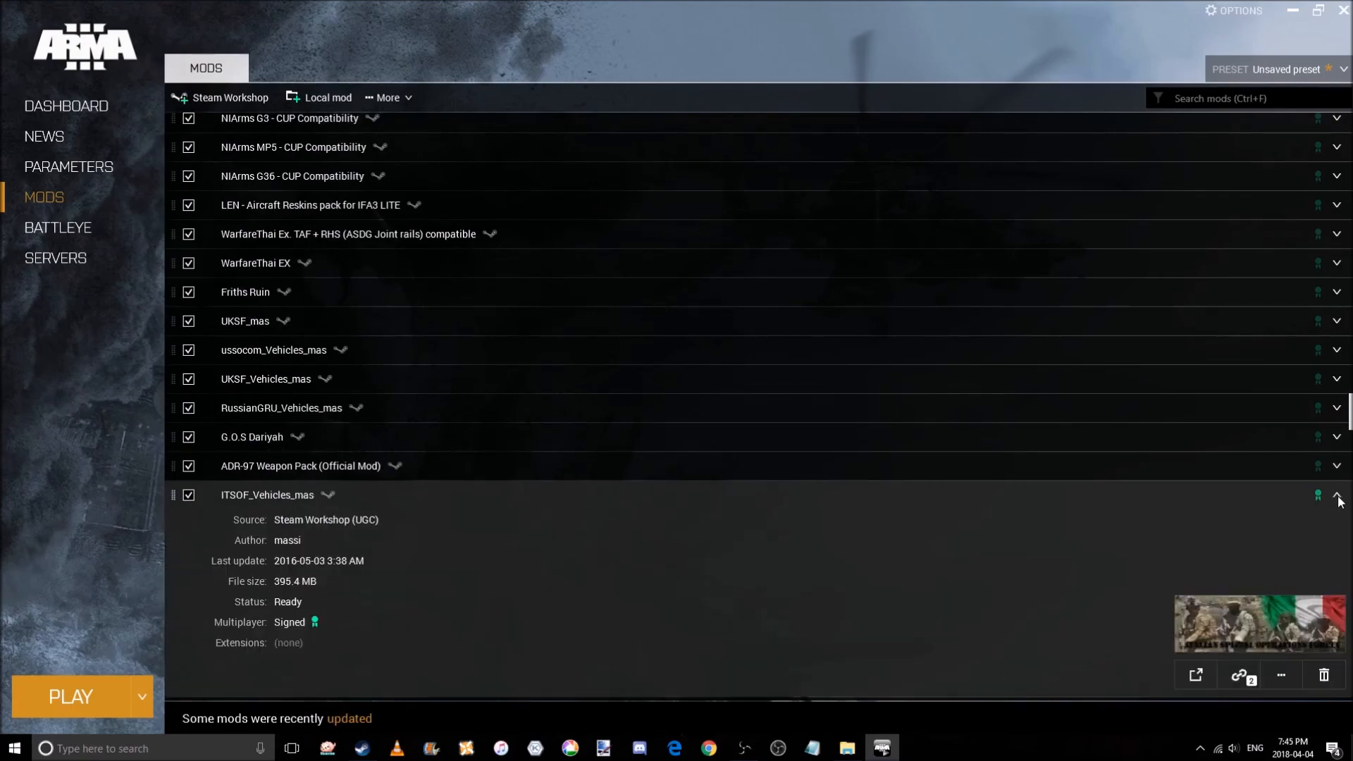
left_click(1337, 497)
Inspect the details of IWAR: Irregular Warfare and ShackTac User Interface.
scroll(1339, 496, "down", 1)
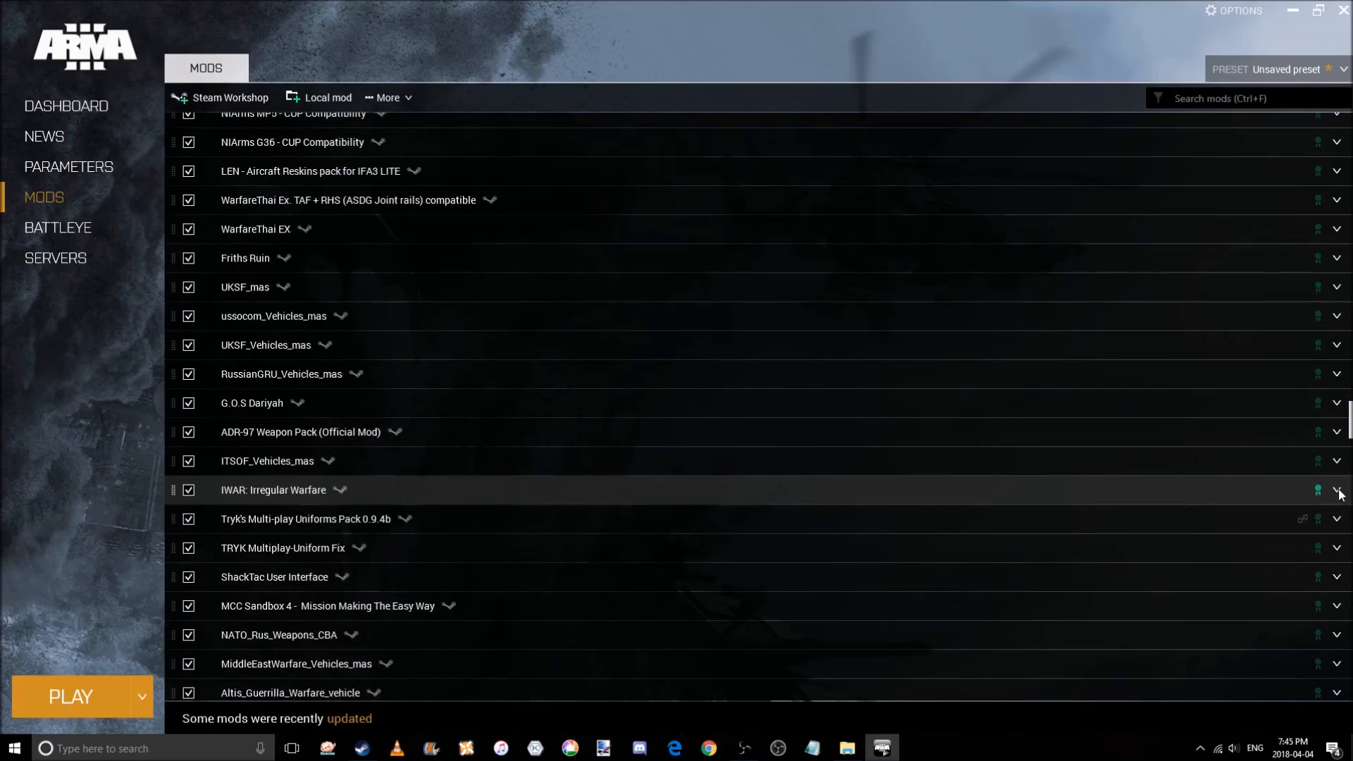
left_click(1336, 491)
scroll(1338, 492, "down", 1)
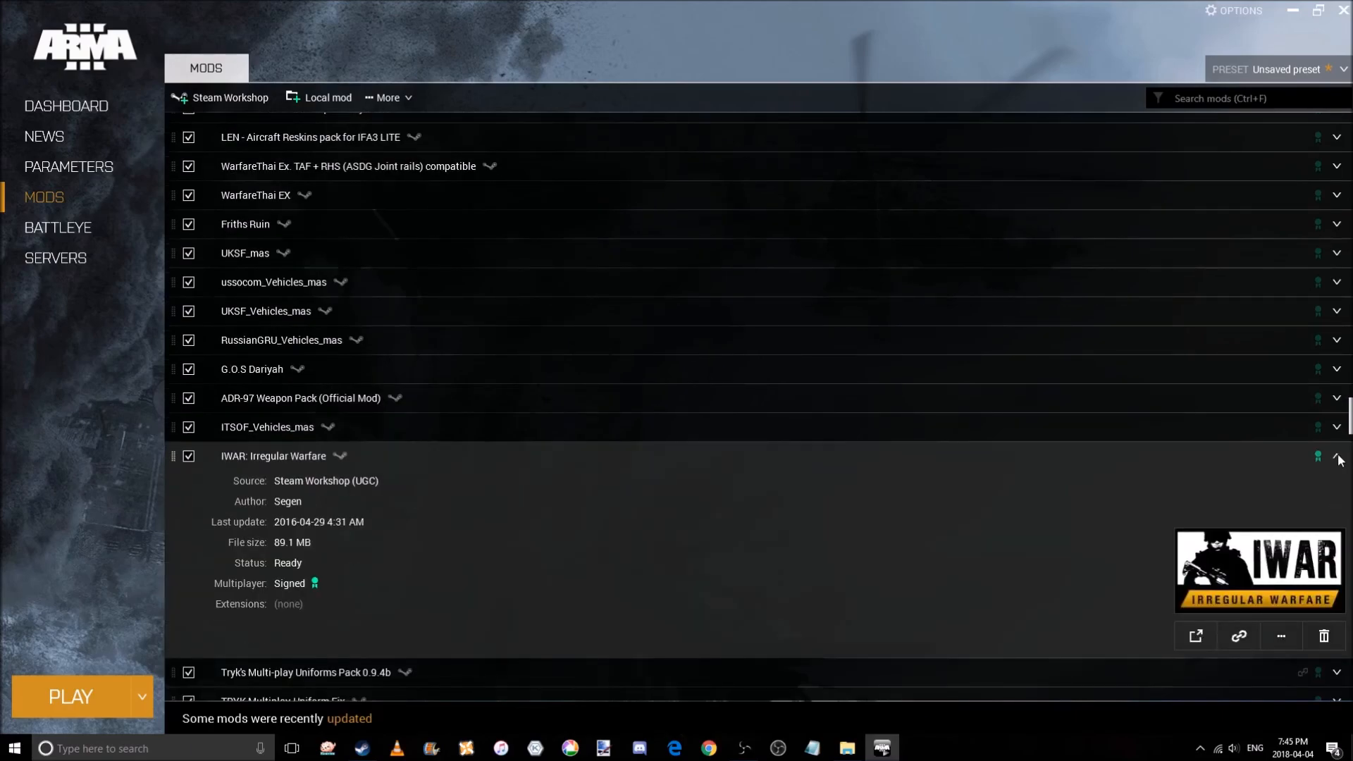
left_click(1337, 457)
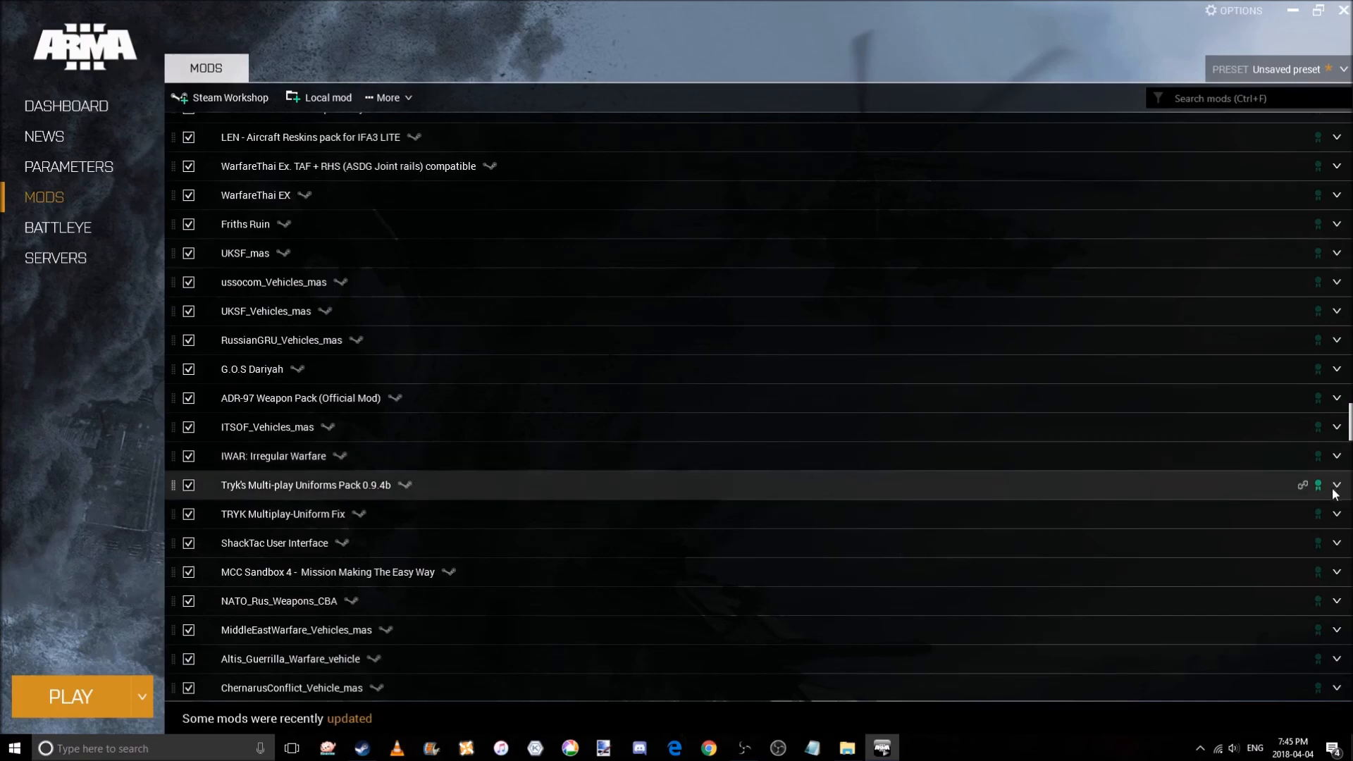
left_click(1337, 543)
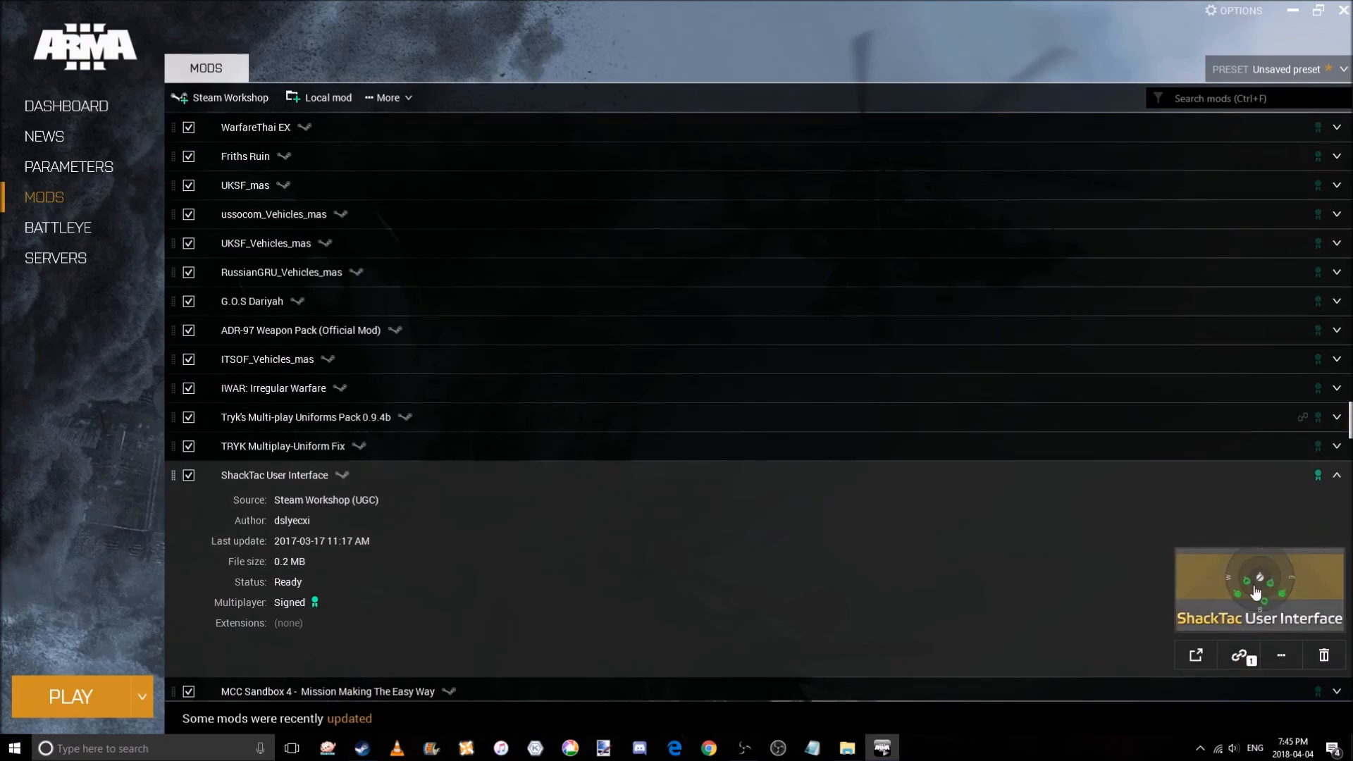
left_click(1336, 477)
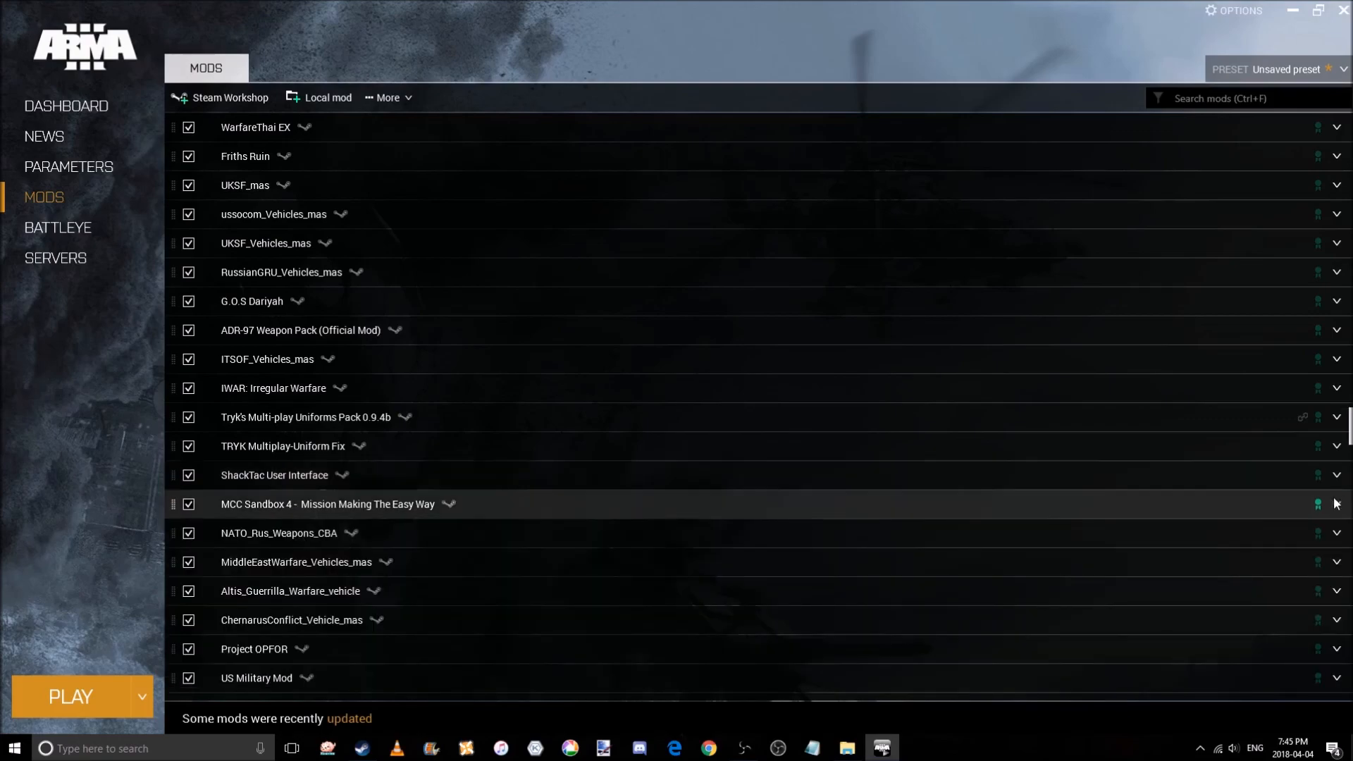
Check the details of NATO_Rus_Weapons_CBA, Project OPFOR and US Military Mod.
scroll(1327, 522, "down", 1)
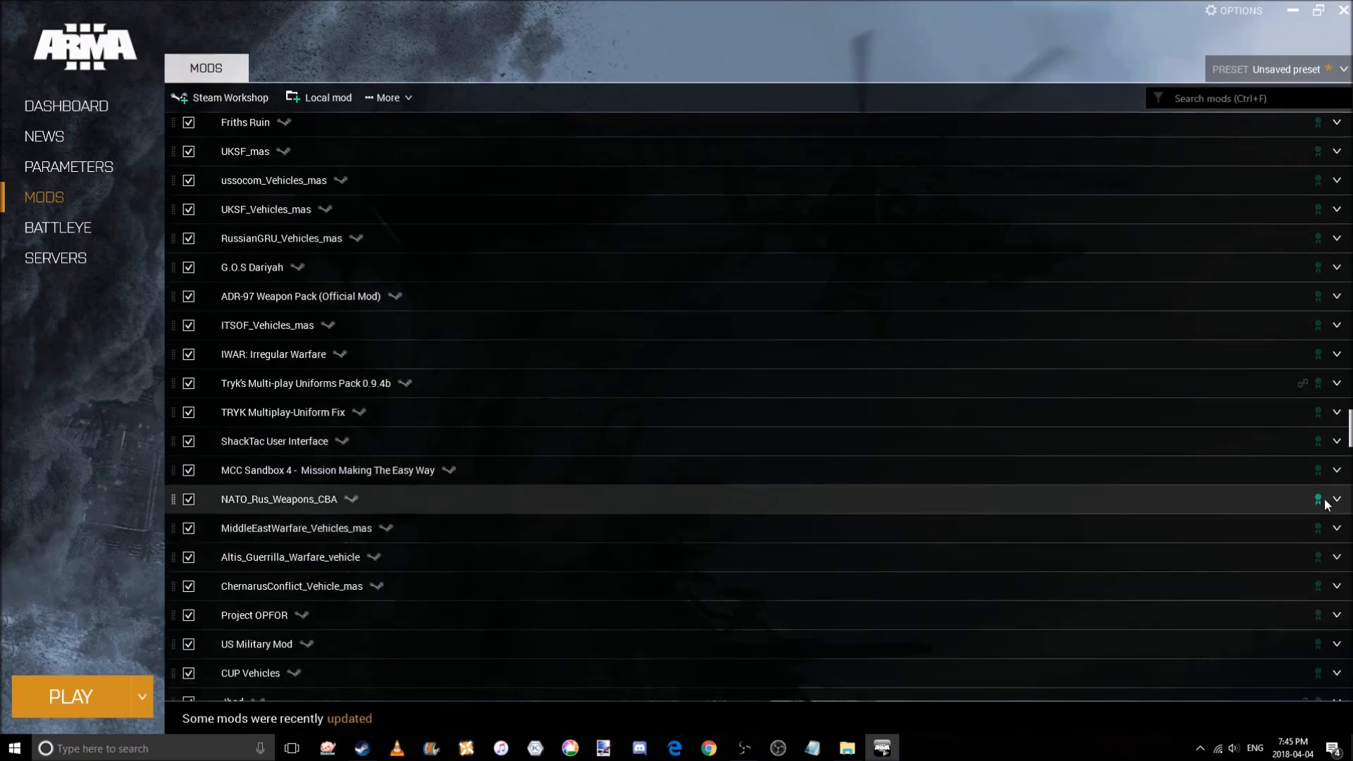
left_click(1336, 500)
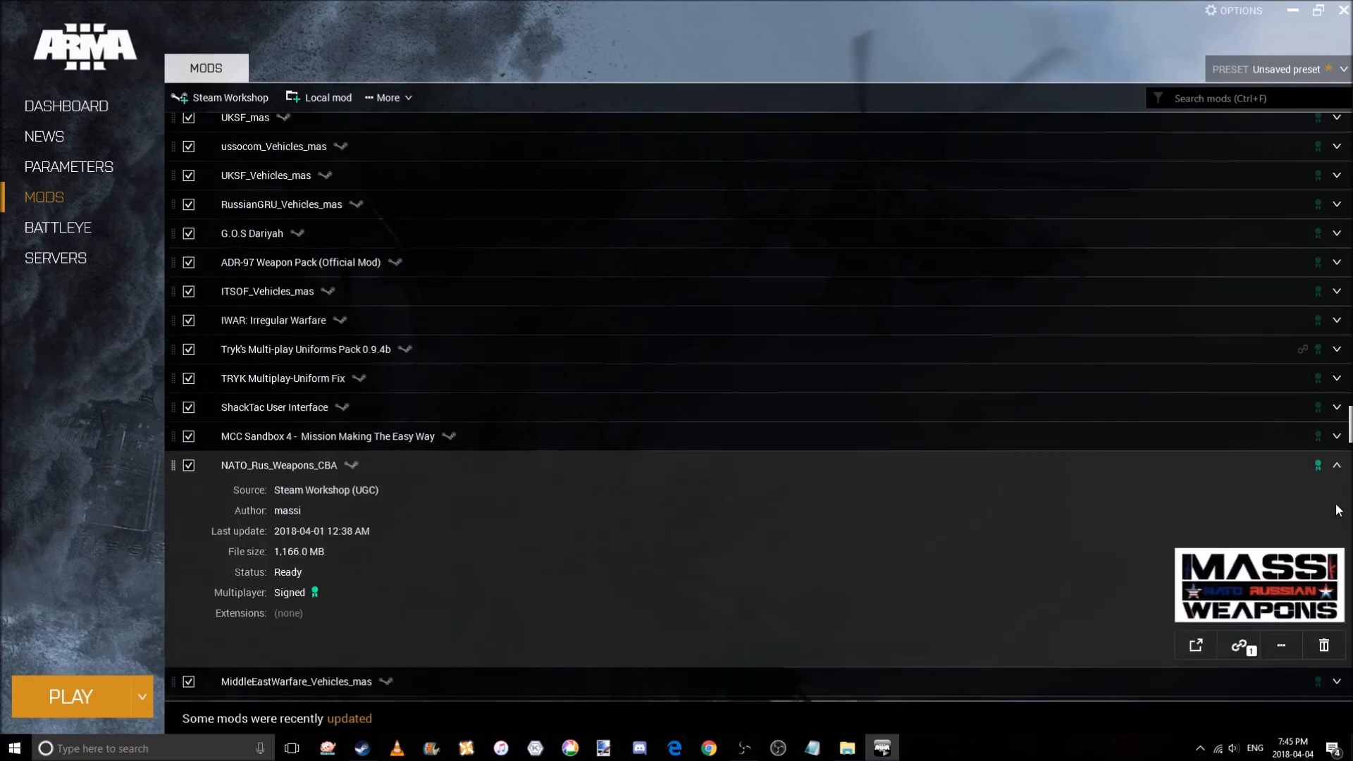
left_click(1336, 467)
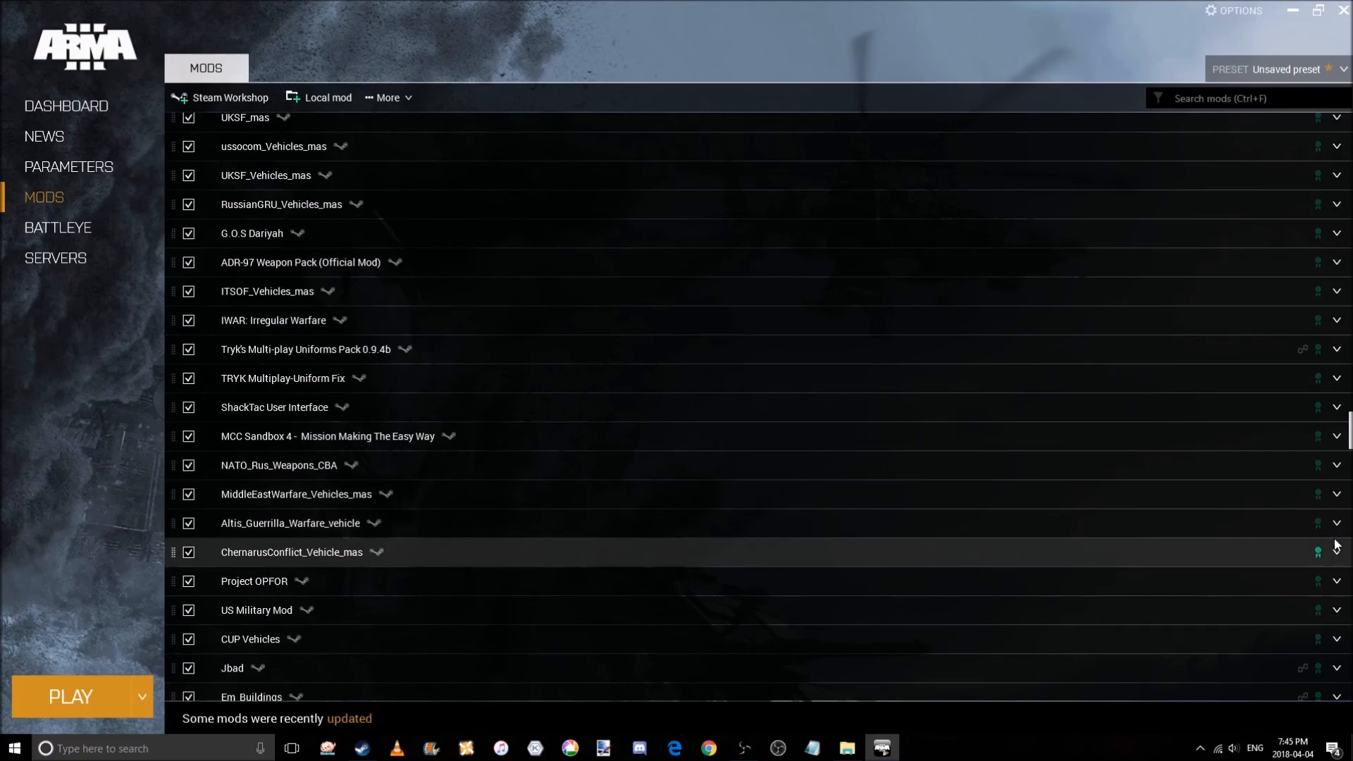
left_click(1337, 580)
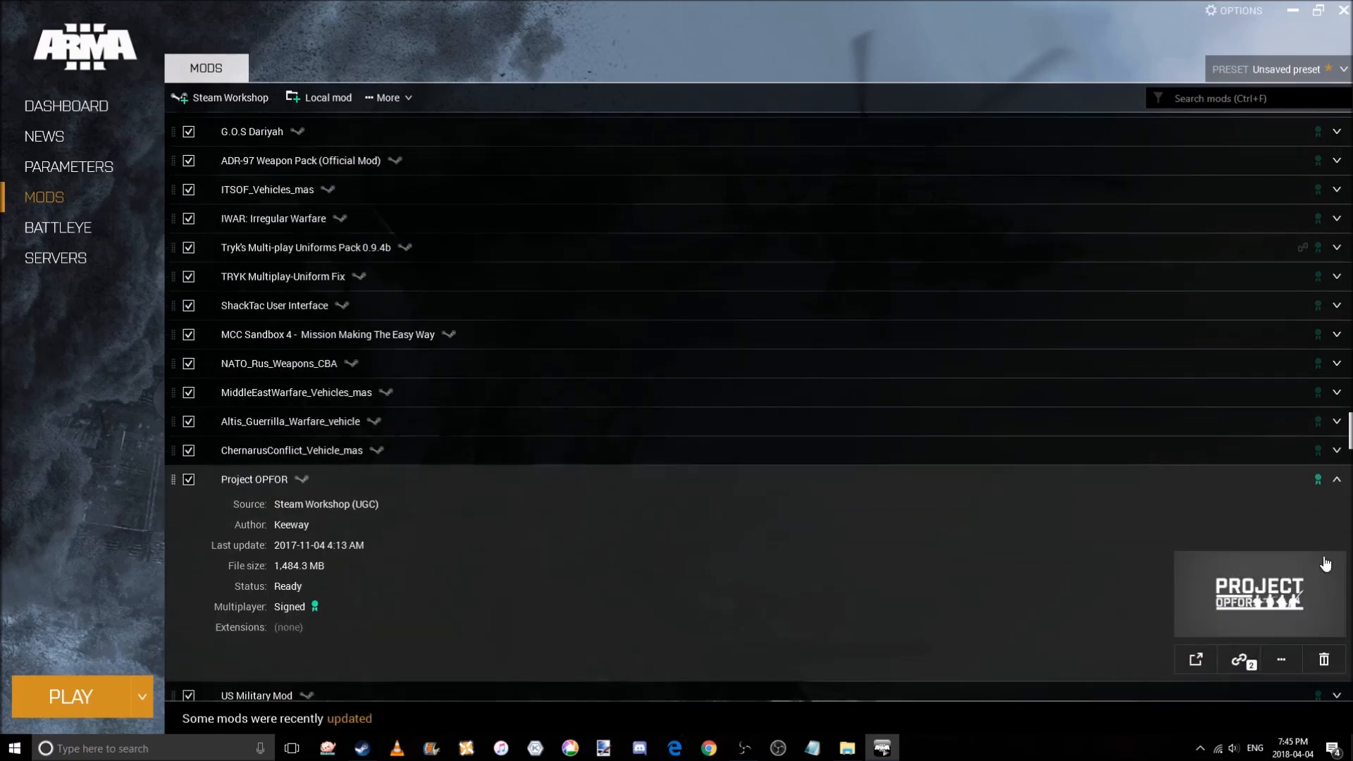
left_click(1337, 482)
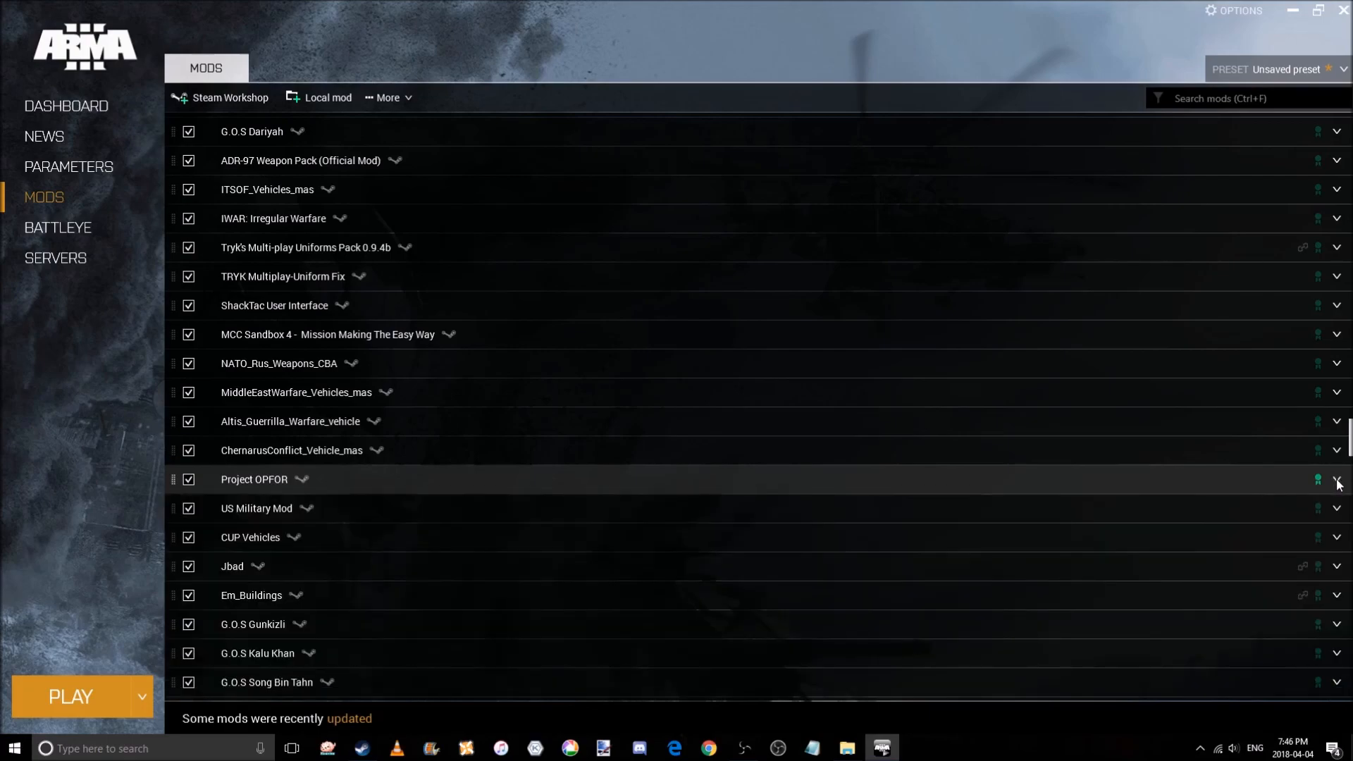
left_click(1338, 513)
scroll(1336, 514, "down", 2)
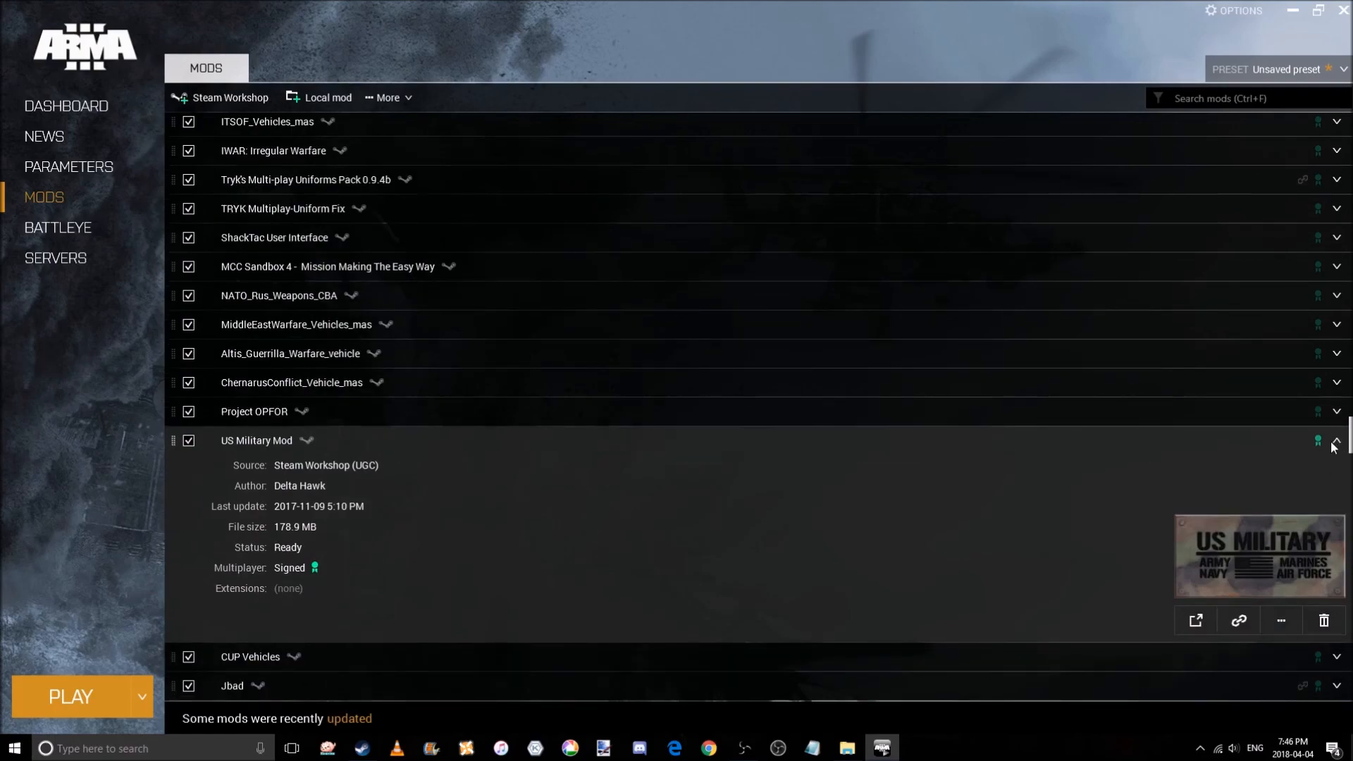
left_click(1336, 442)
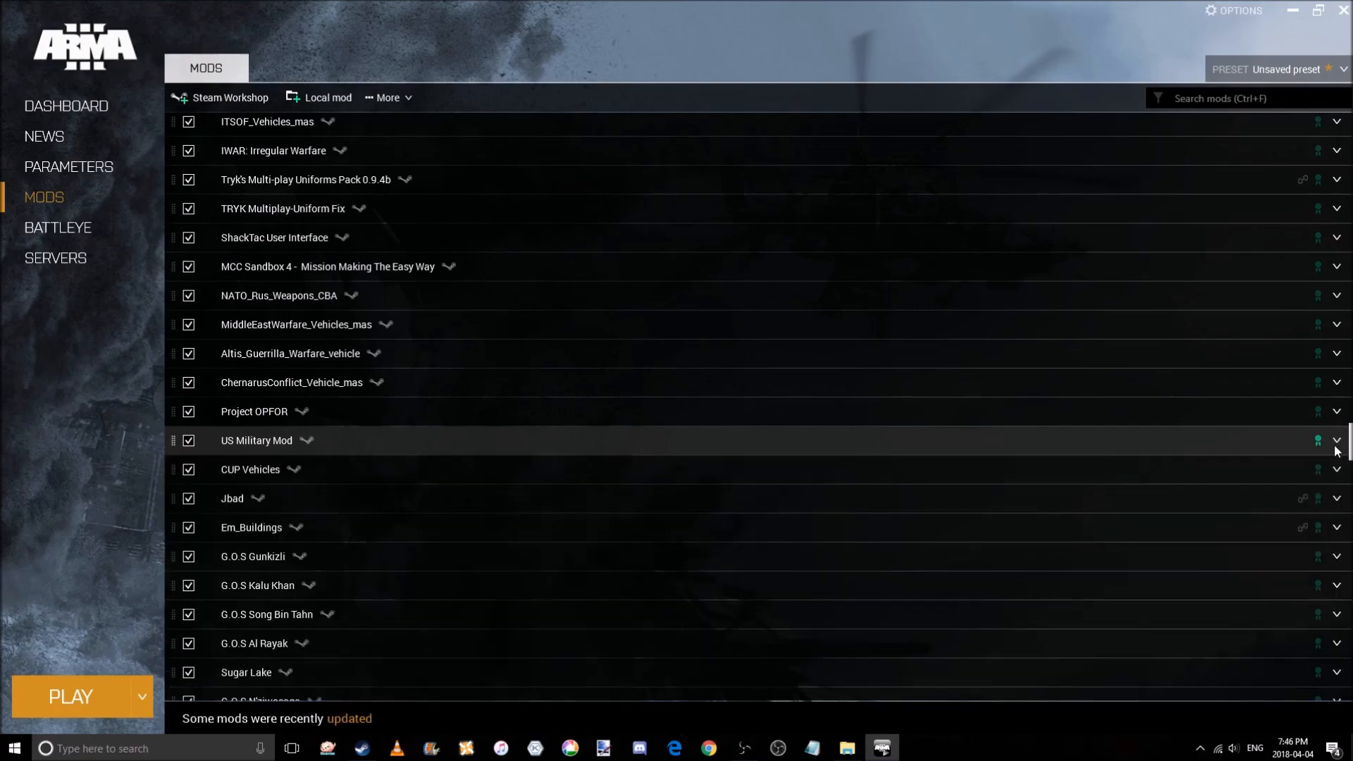
Review the details of Jbad and Em_Buildings, then browse further down the mods list.
left_click(1336, 499)
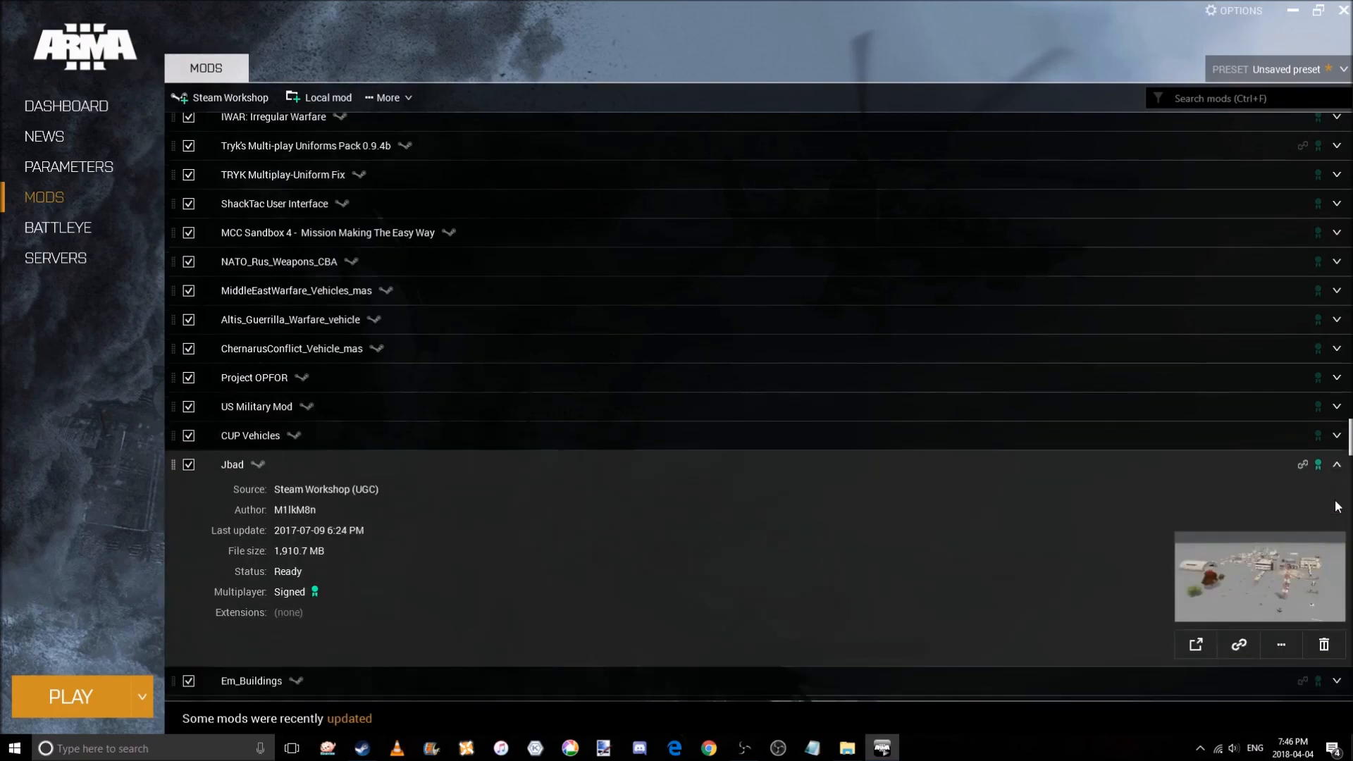
scroll(1337, 506, "down", 1)
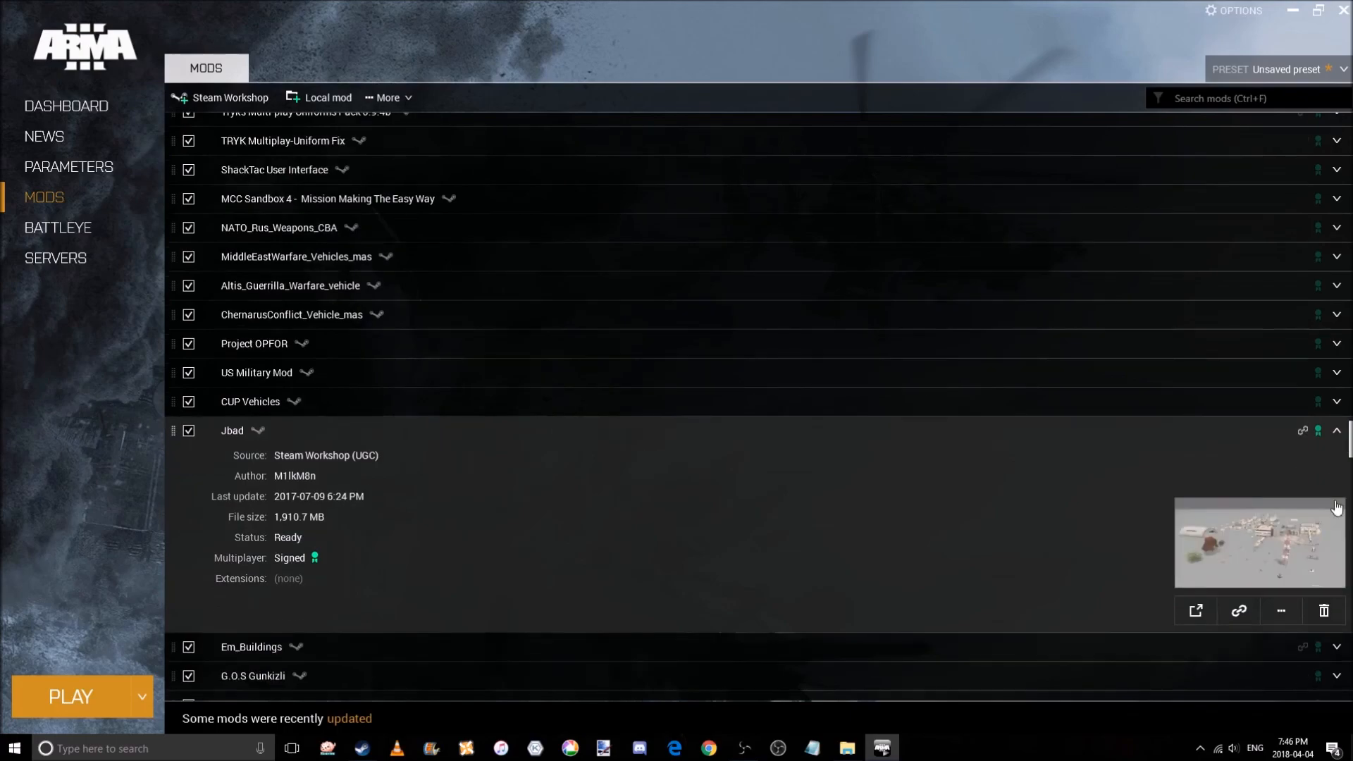
left_click(1337, 436)
left_click(1338, 468)
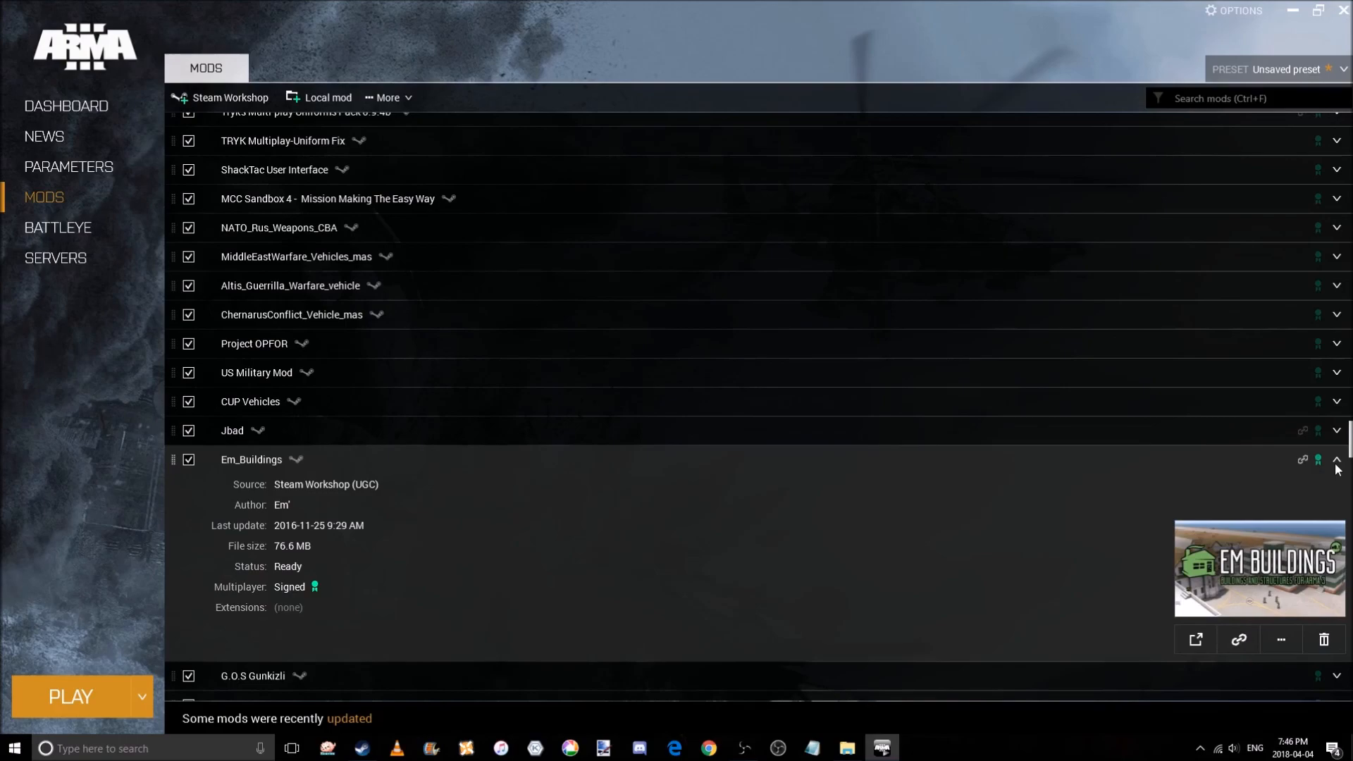
left_click(1337, 460)
scroll(1338, 486, "down", 1)
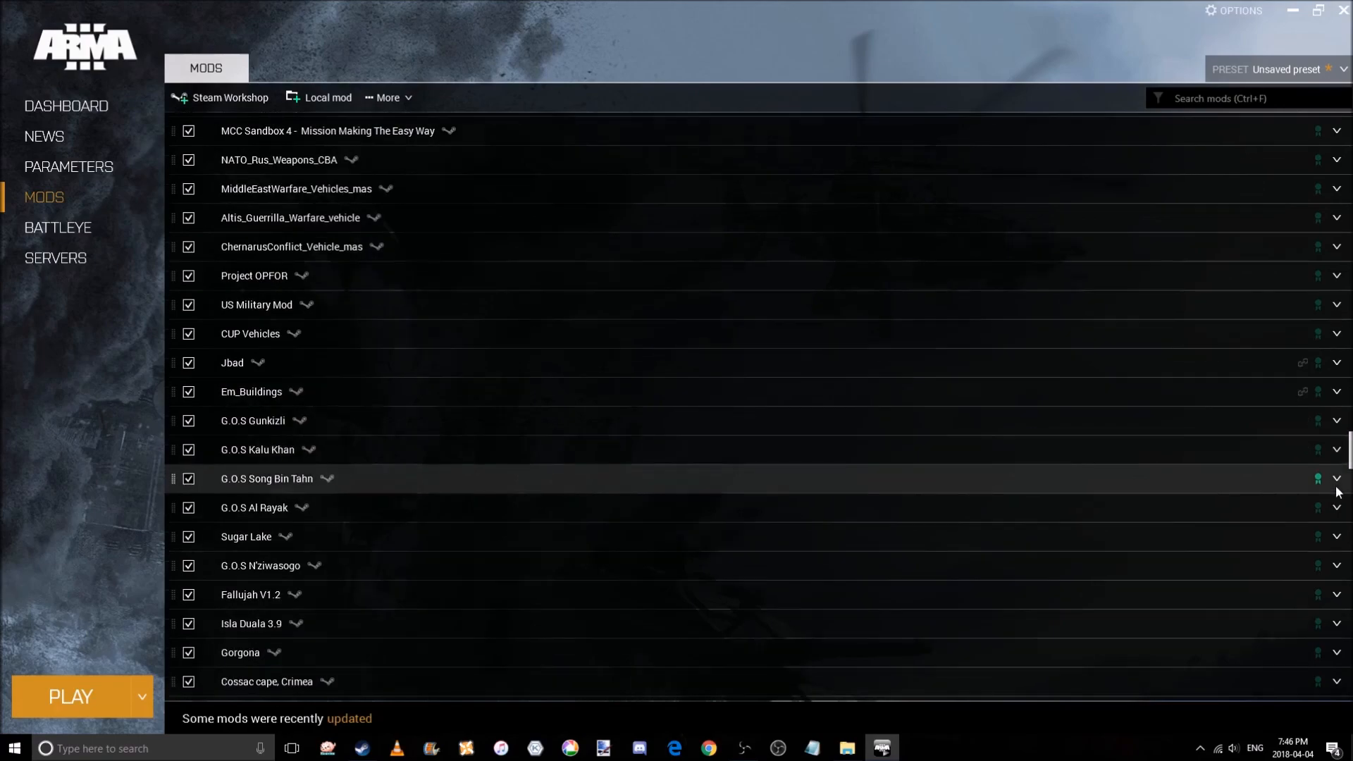
scroll(1338, 491, "down", 4)
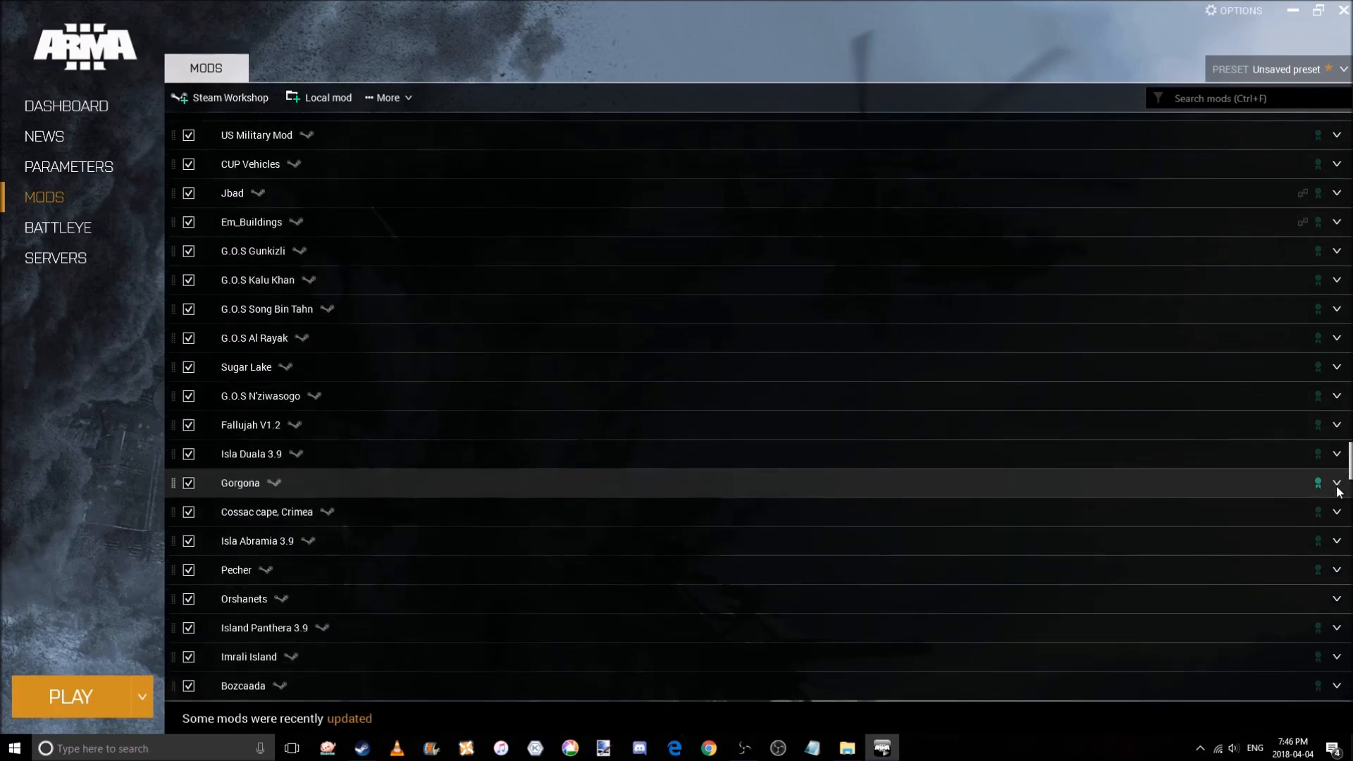
Scroll further down the loaded mods and inspect the details of IFA3_Terrains_LITE.
scroll(1338, 491, "down", 4)
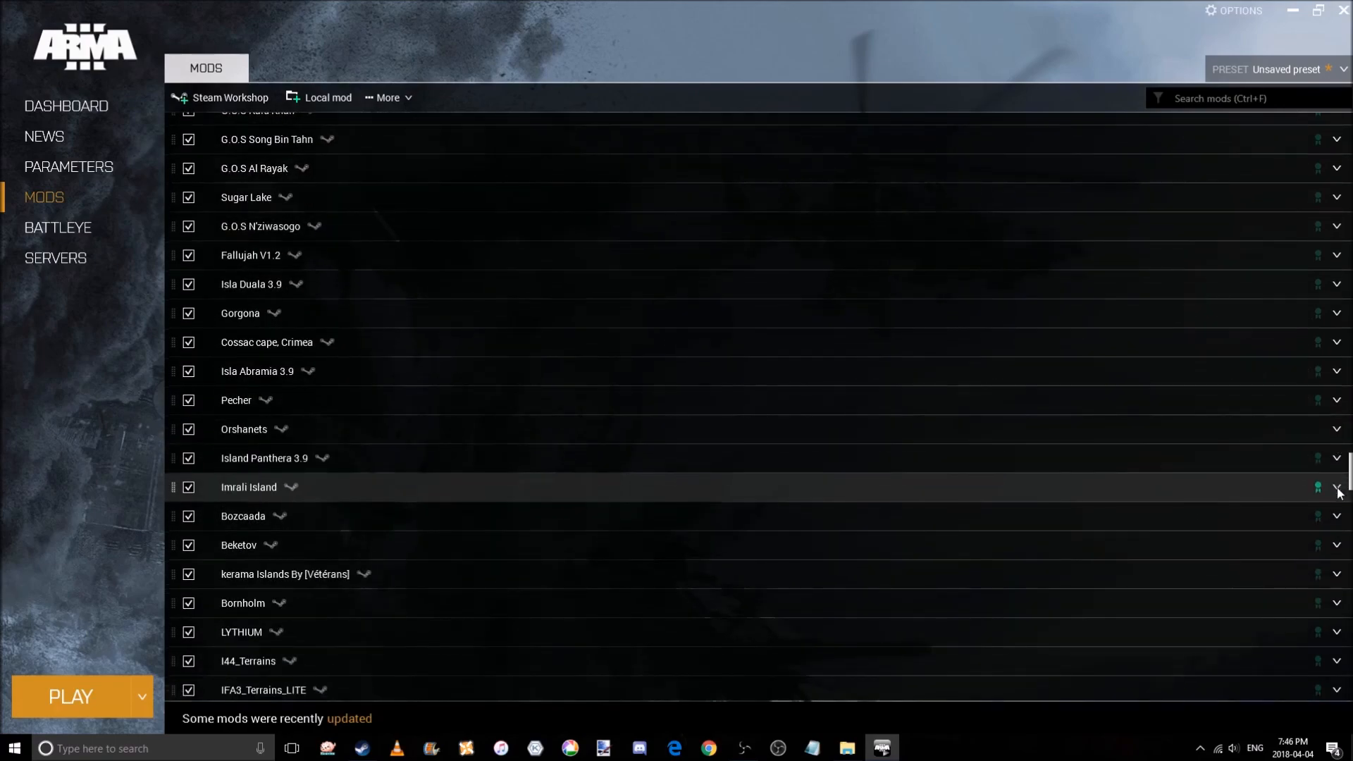
scroll(1338, 491, "down", 3)
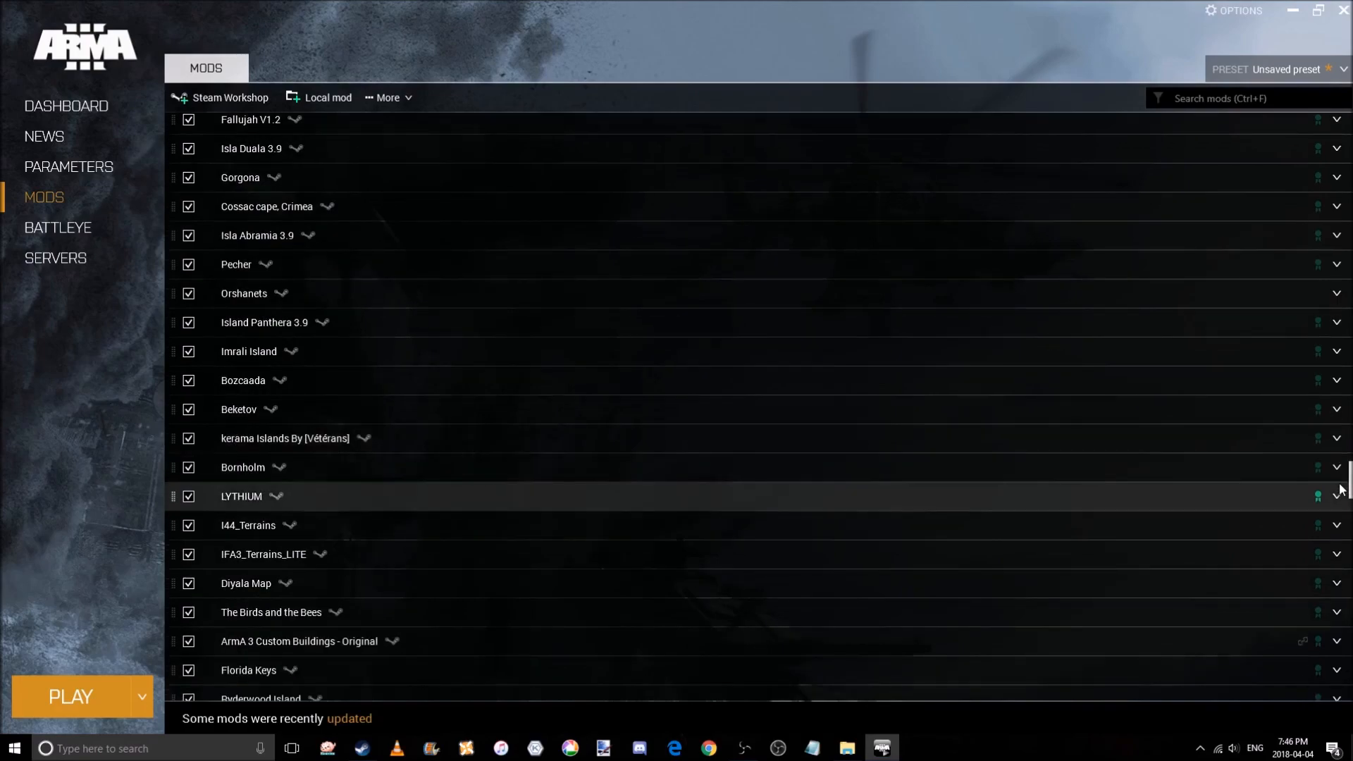
scroll(1338, 491, "down", 2)
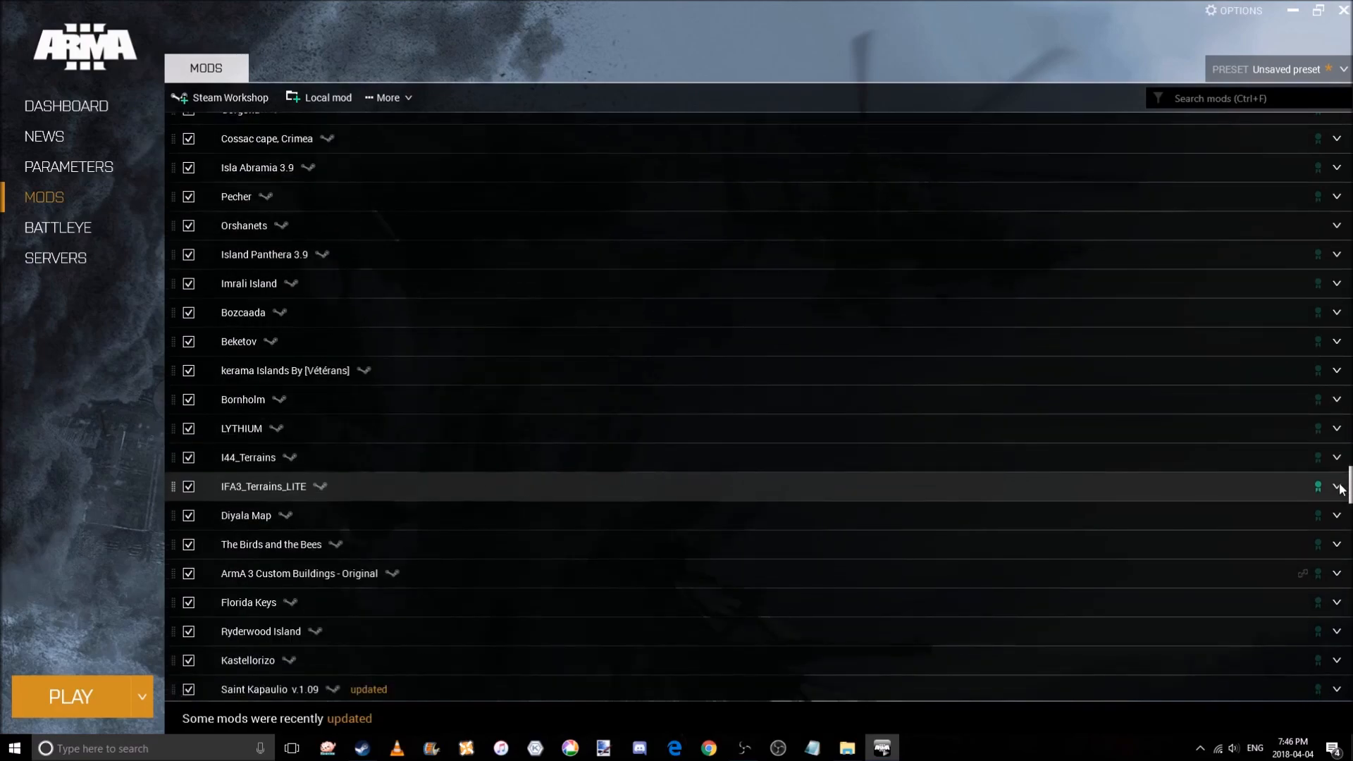
left_click(1336, 486)
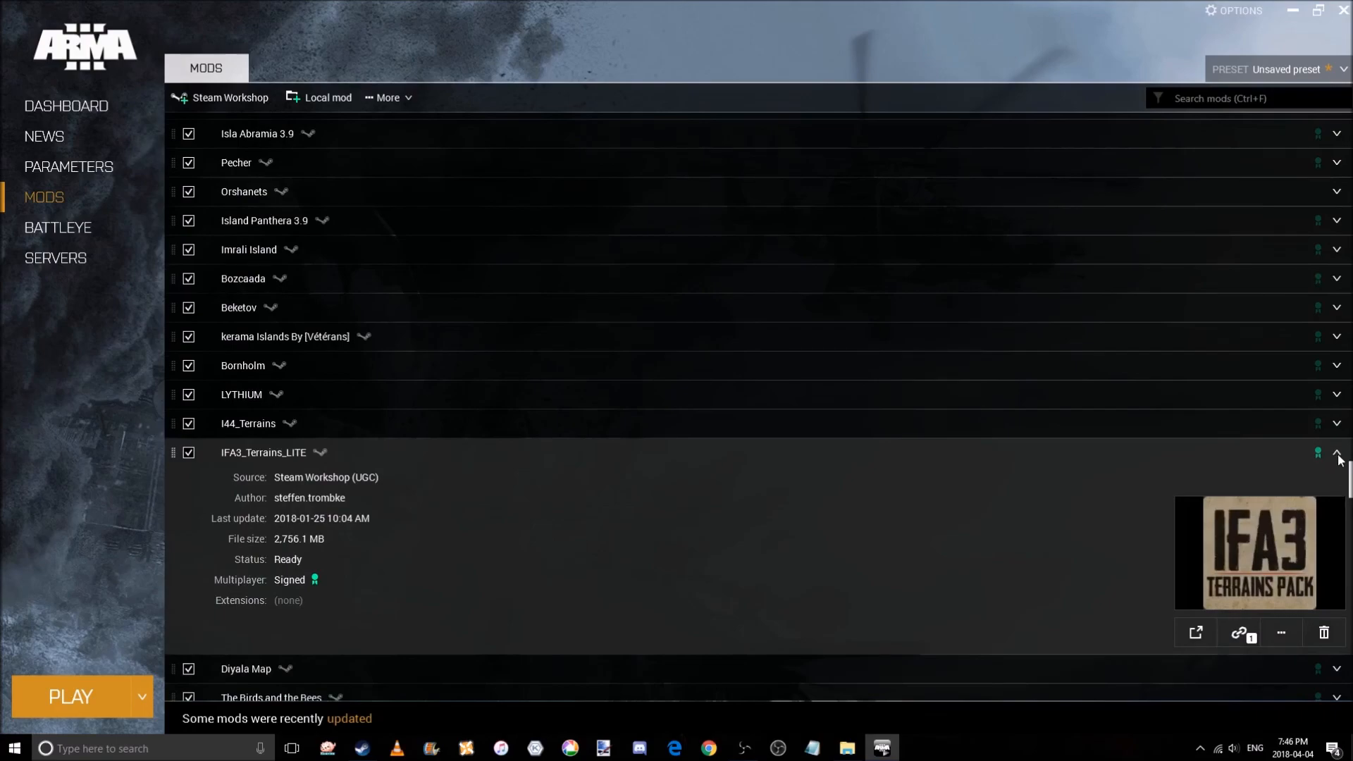
left_click(1336, 455)
Review the details of The Birds and the Bees and ArmA 3 Custom Buildings - Original.
scroll(1338, 477, "down", 1)
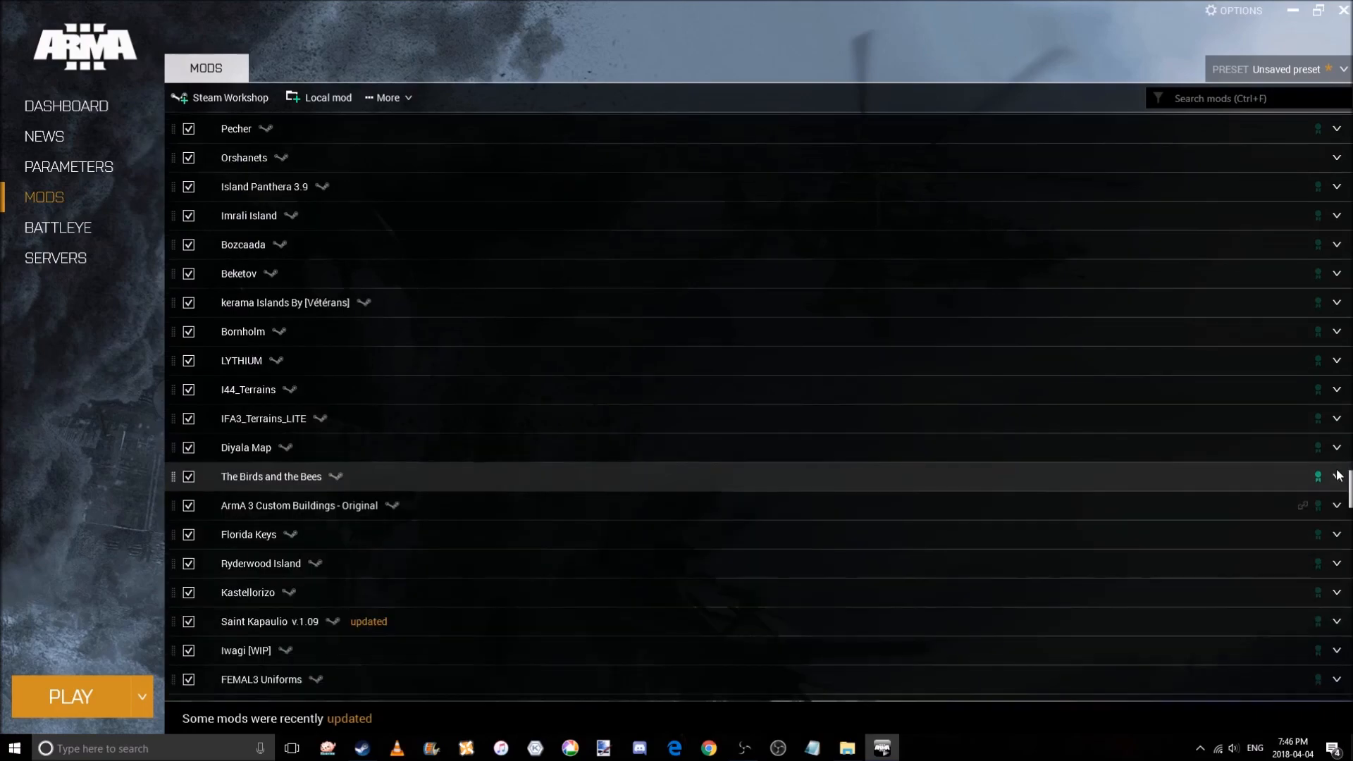
left_click(1337, 476)
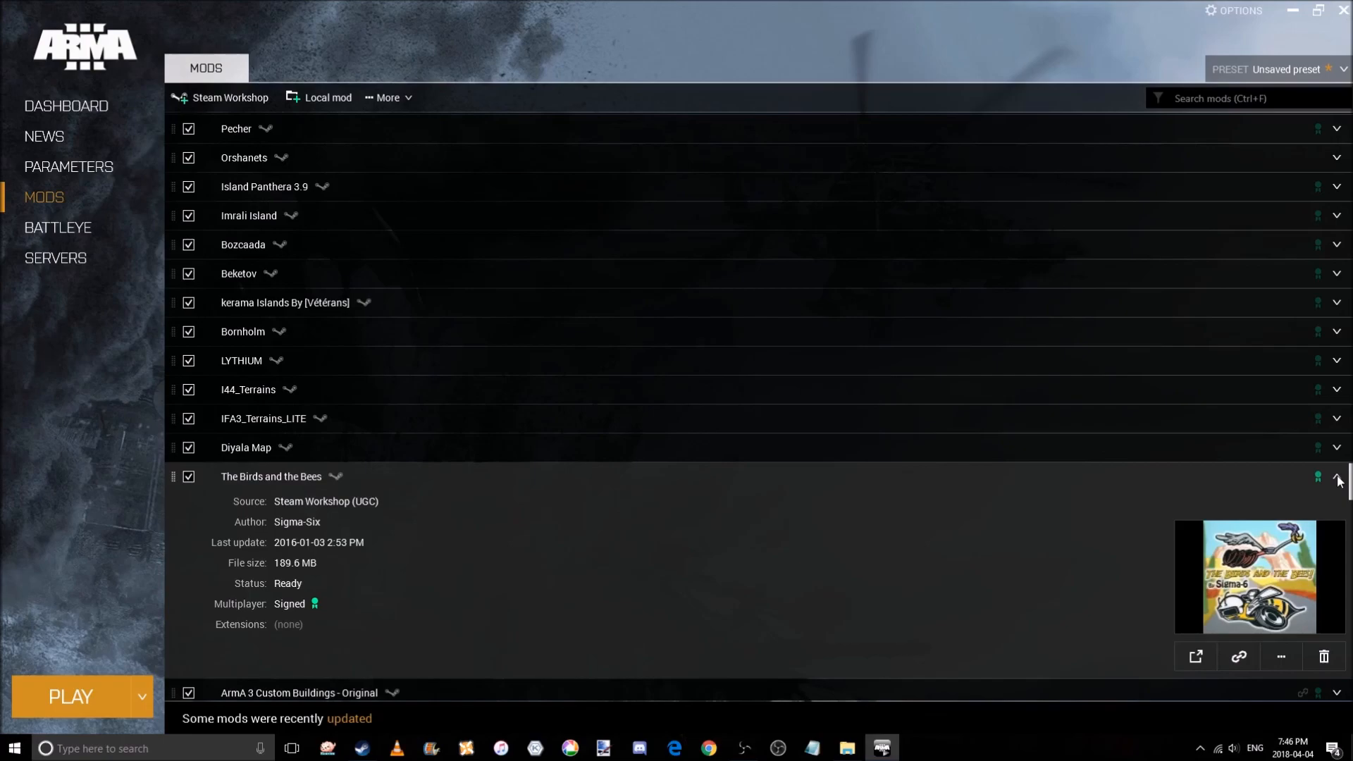
left_click(1337, 477)
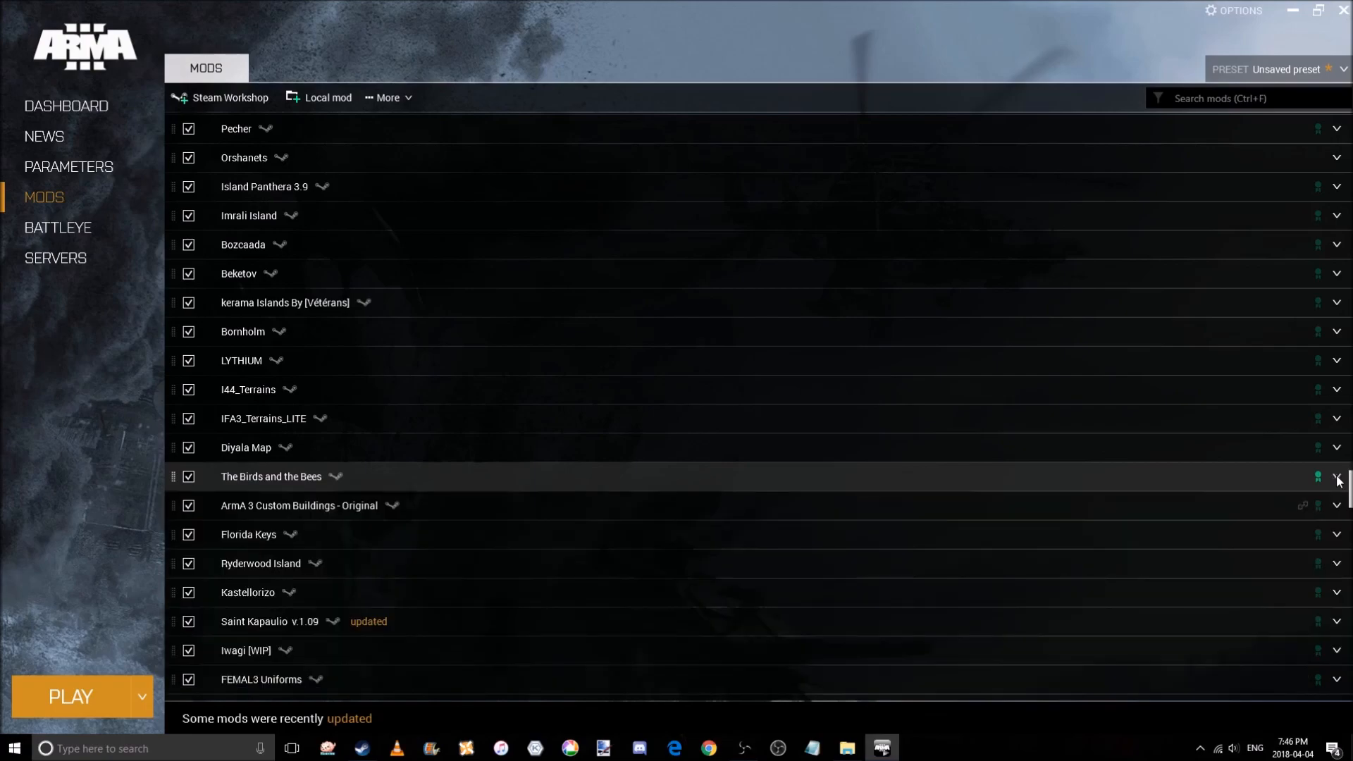
left_click(1336, 507)
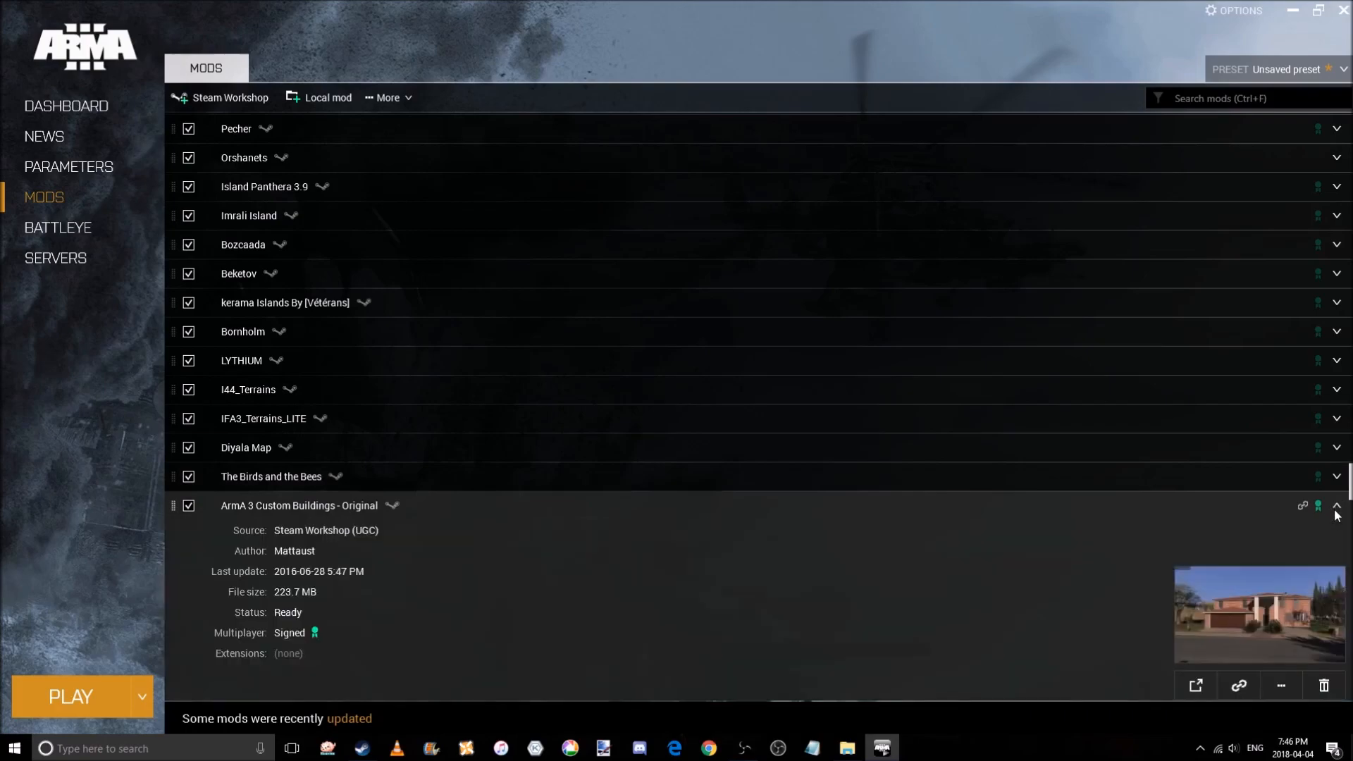
scroll(1336, 515, "down", 1)
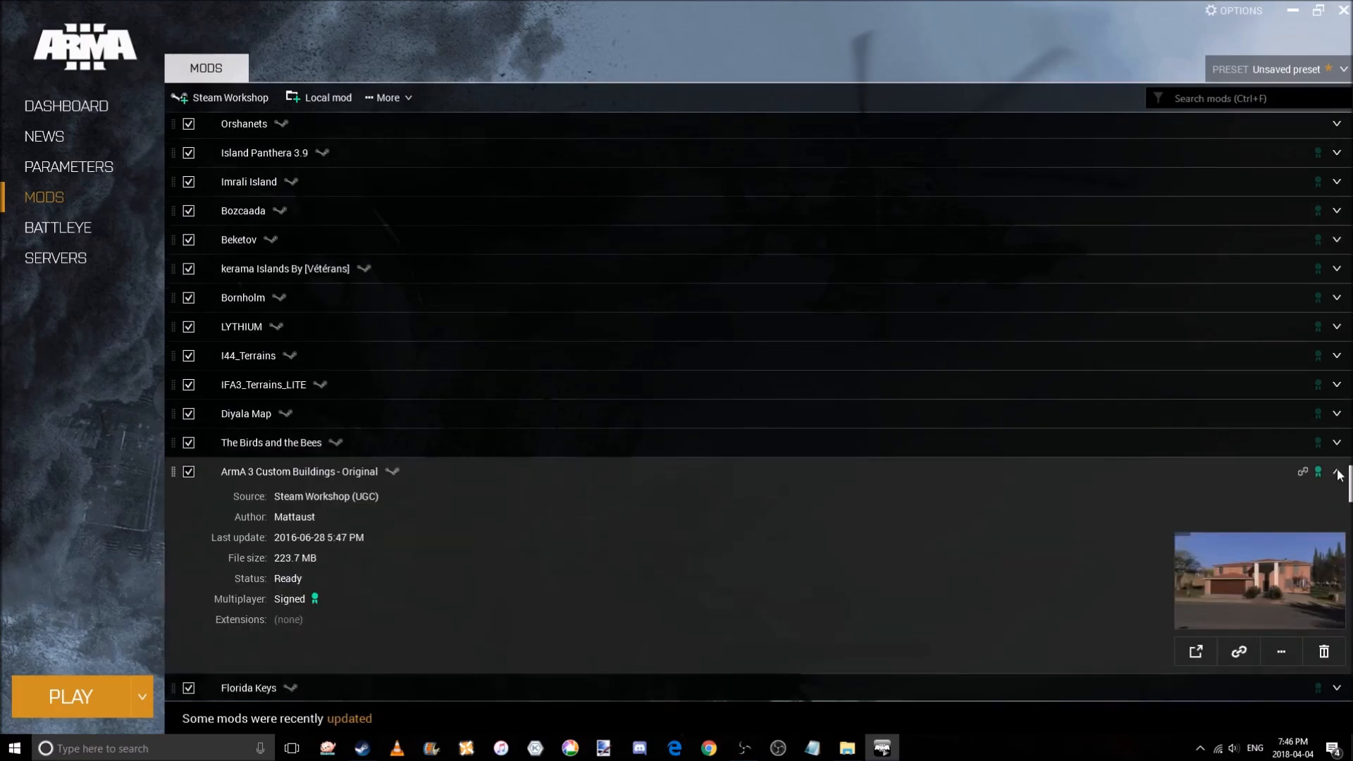
left_click(1336, 475)
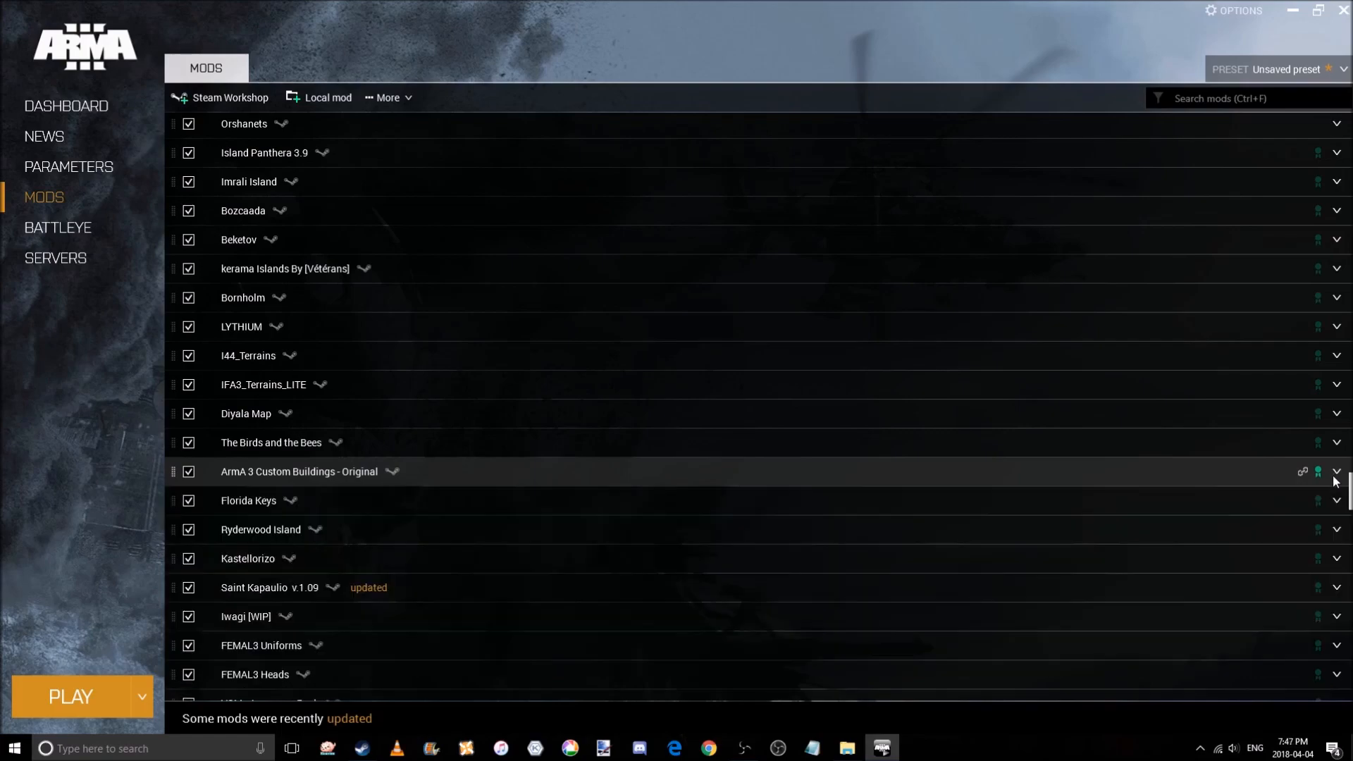
Check the details of the Florida Keys mod.
scroll(1333, 496, "down", 1)
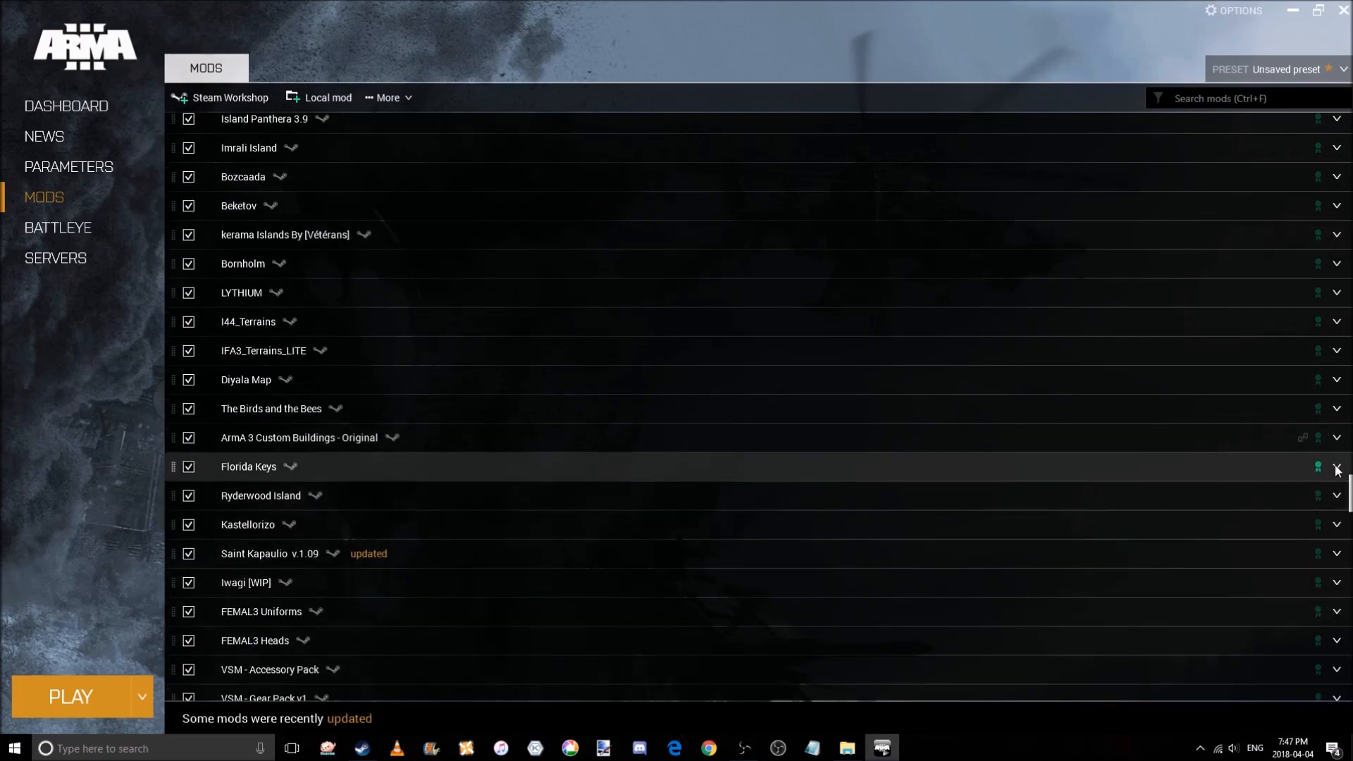
left_click(1337, 468)
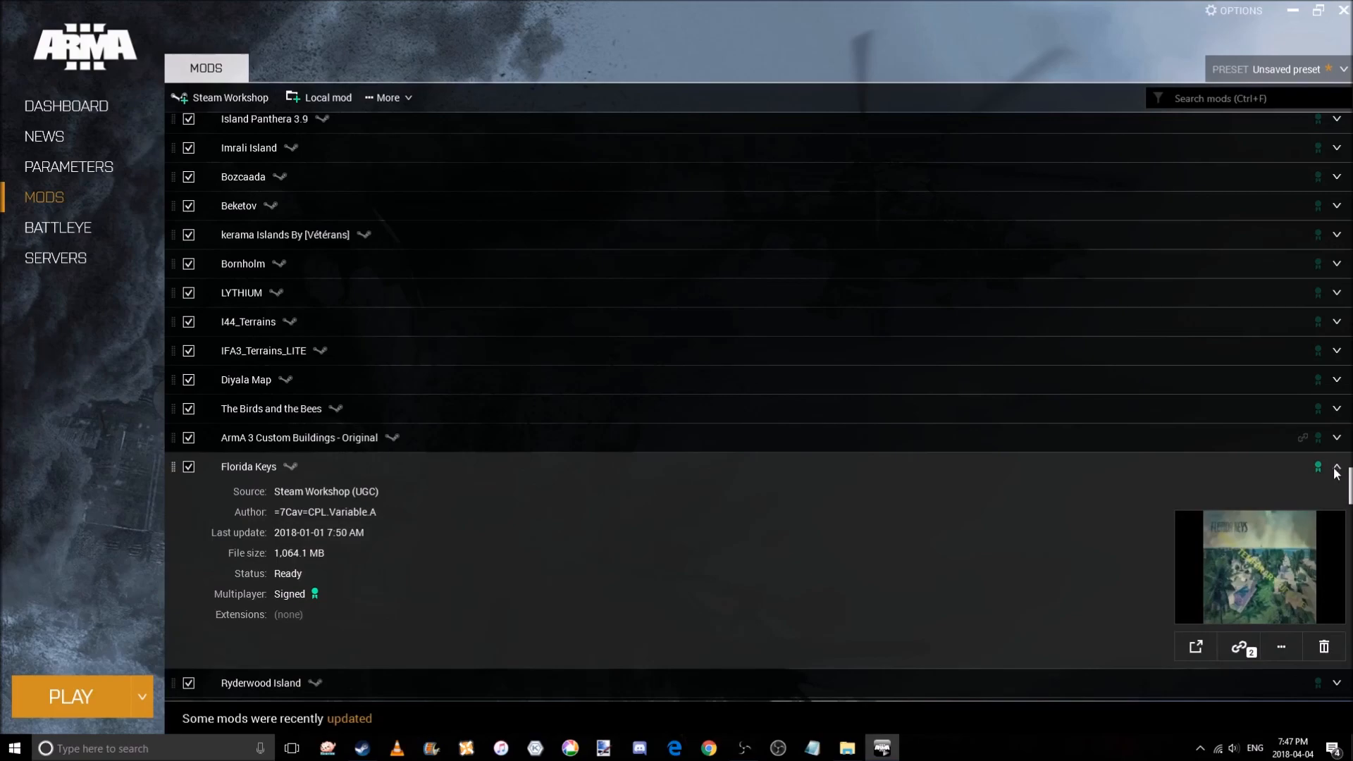
left_click(1337, 468)
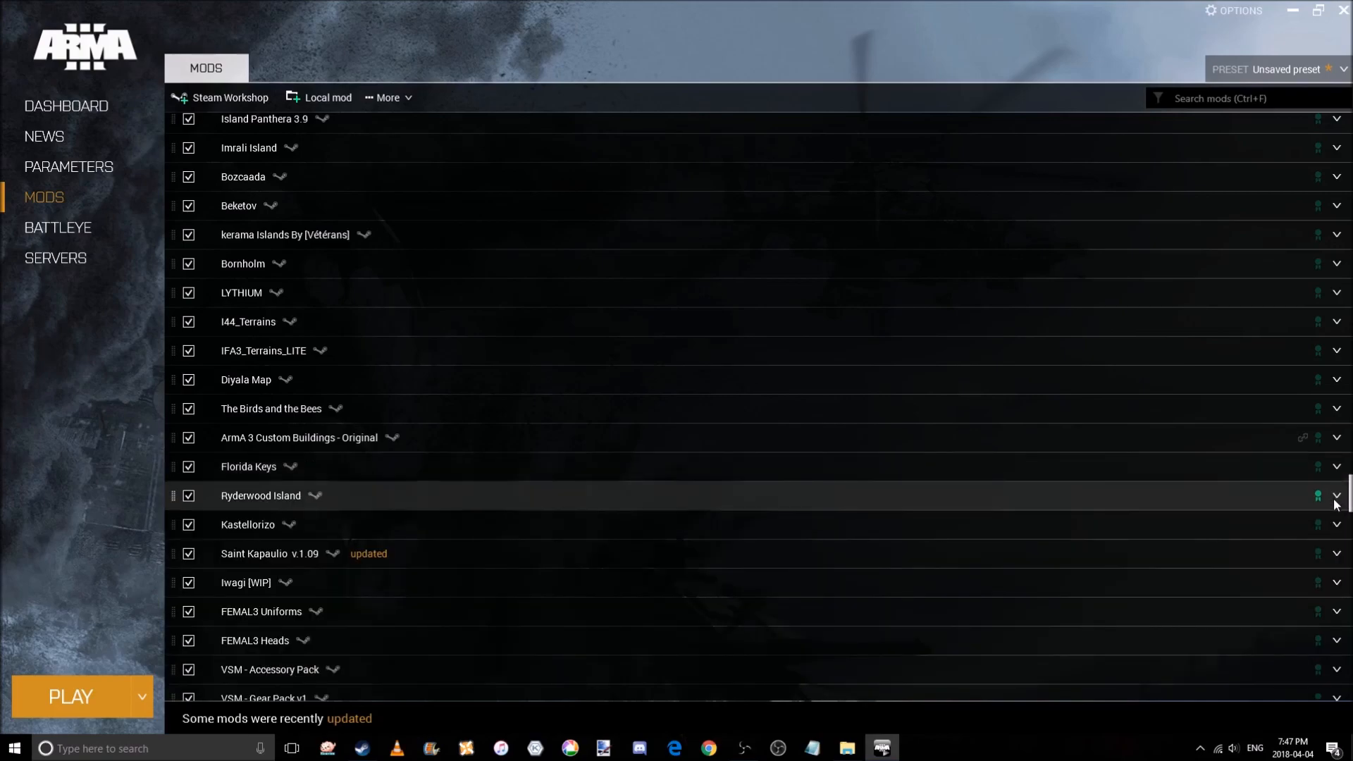
Browse down past the loaded mods into the available mods, then return to the top of the loaded mods list.
scroll(1336, 505, "down", 2)
scroll(1337, 505, "down", 2)
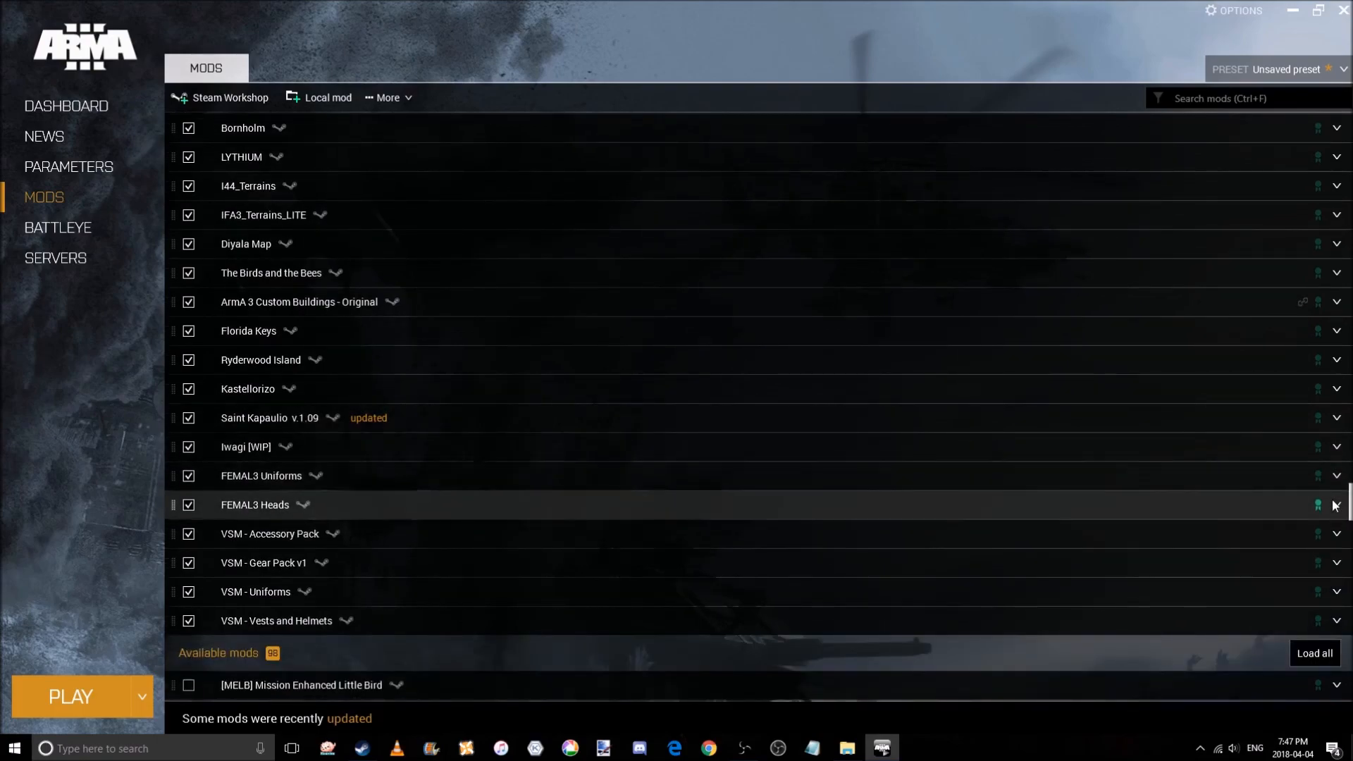
scroll(1329, 517, "down", 1)
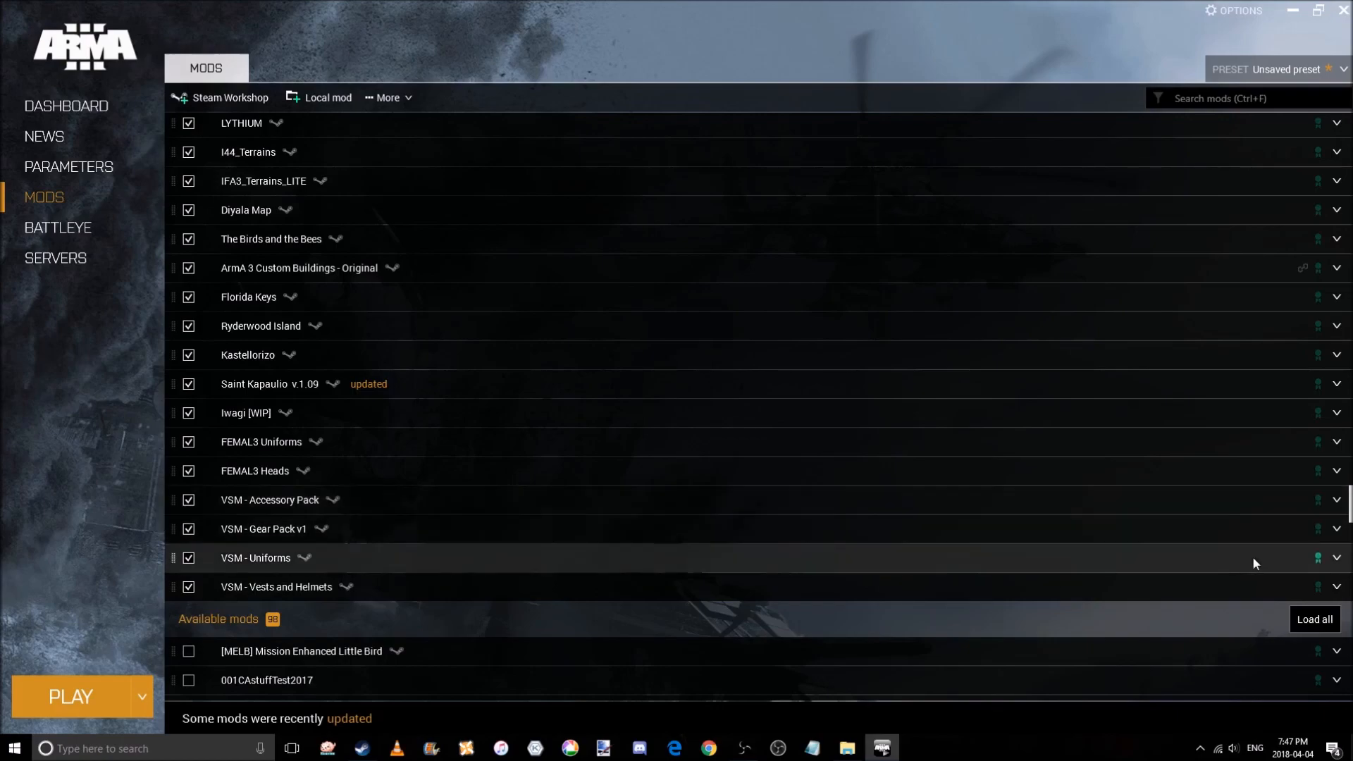
scroll(1280, 548, "down", 2)
scroll(1280, 548, "down", 15)
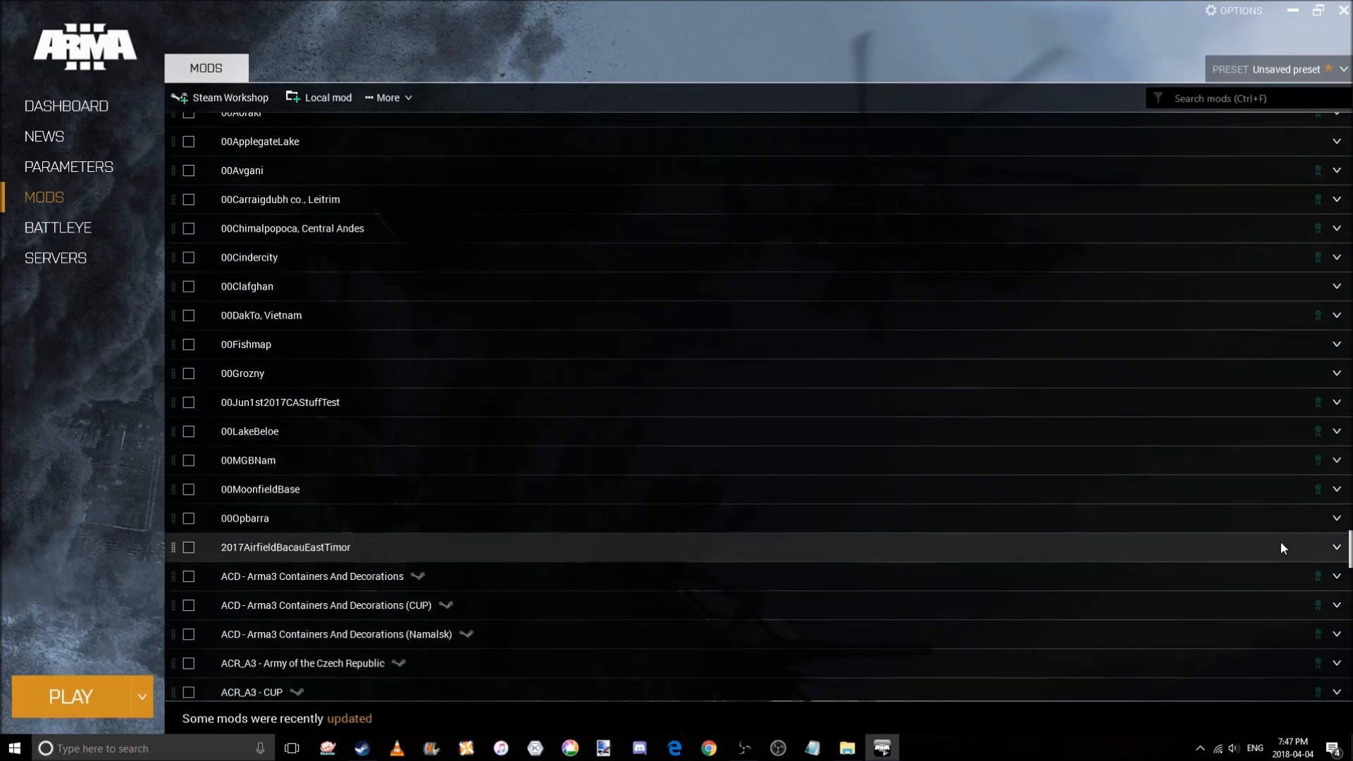
scroll(1281, 548, "down", 11)
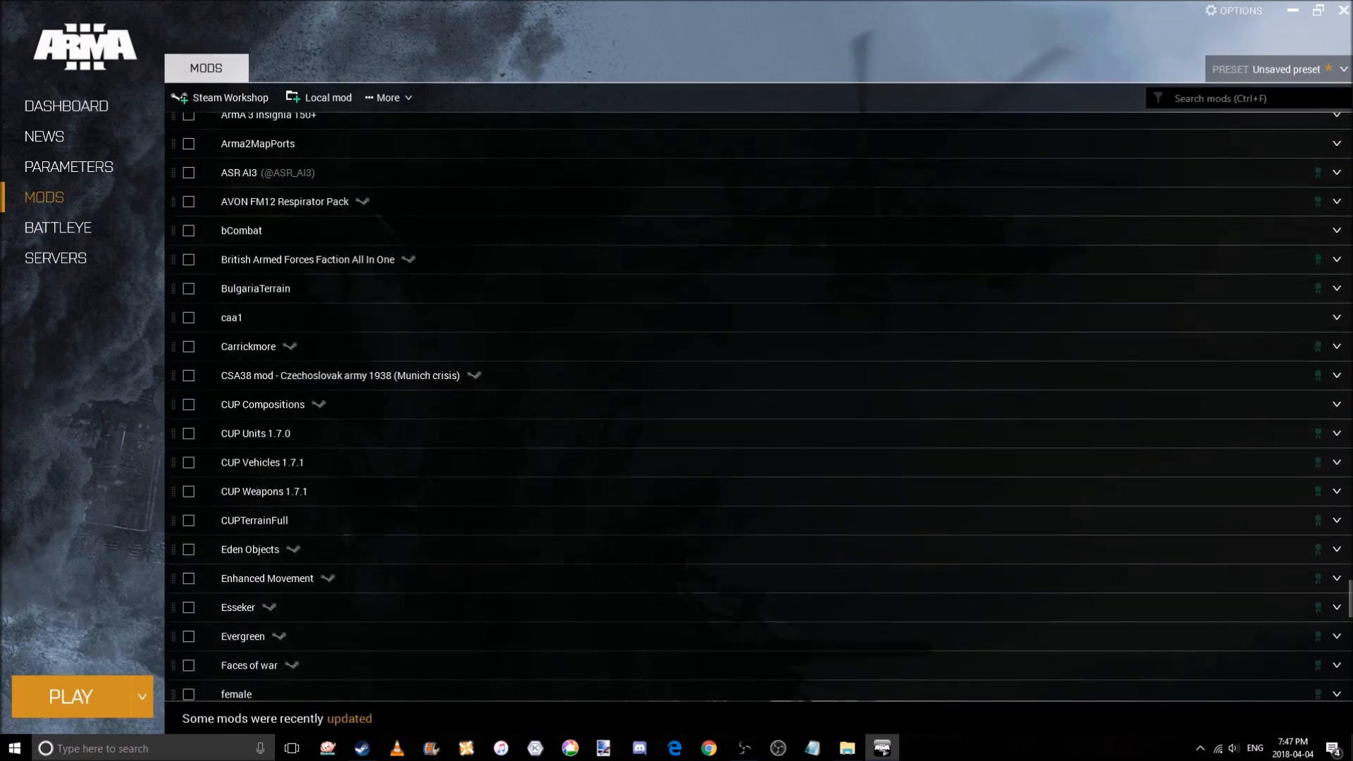
scroll(1289, 600, "up", 20)
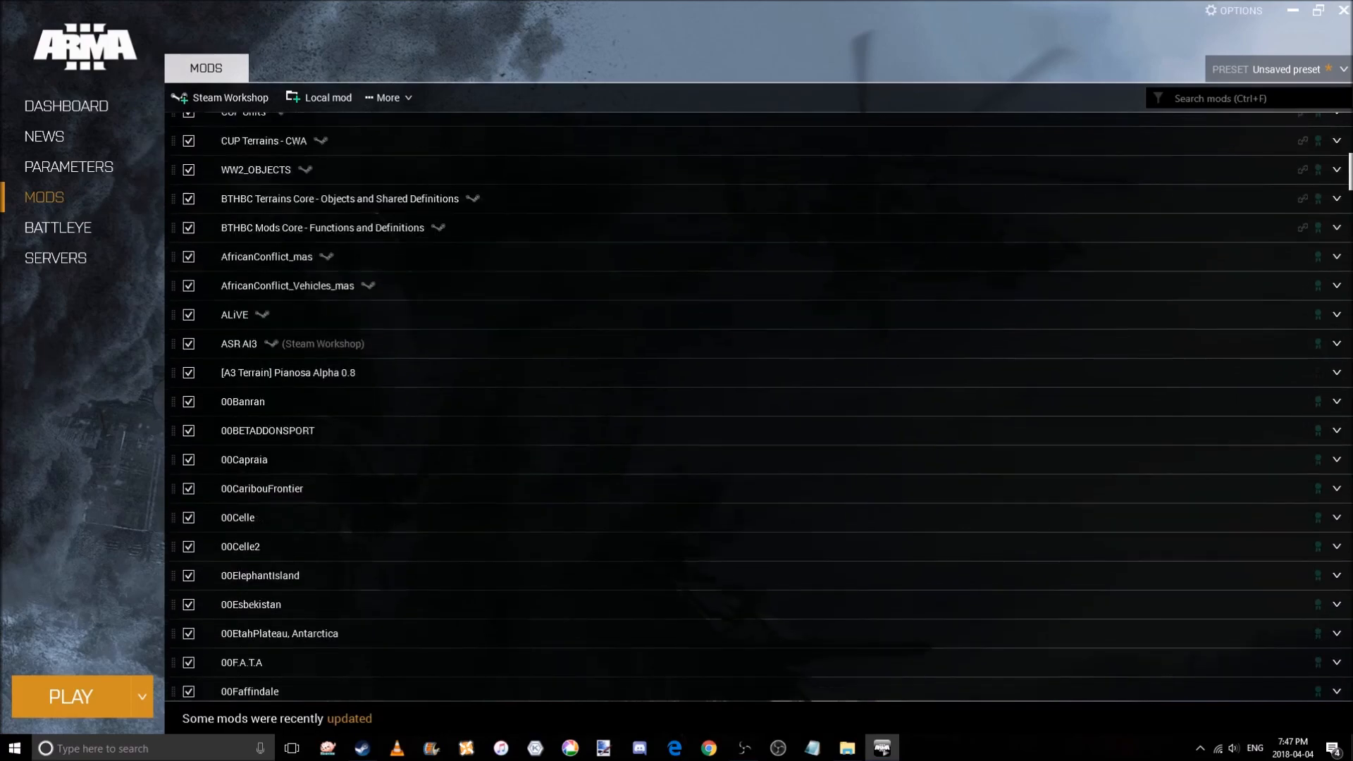
scroll(899, 368, "up", 7)
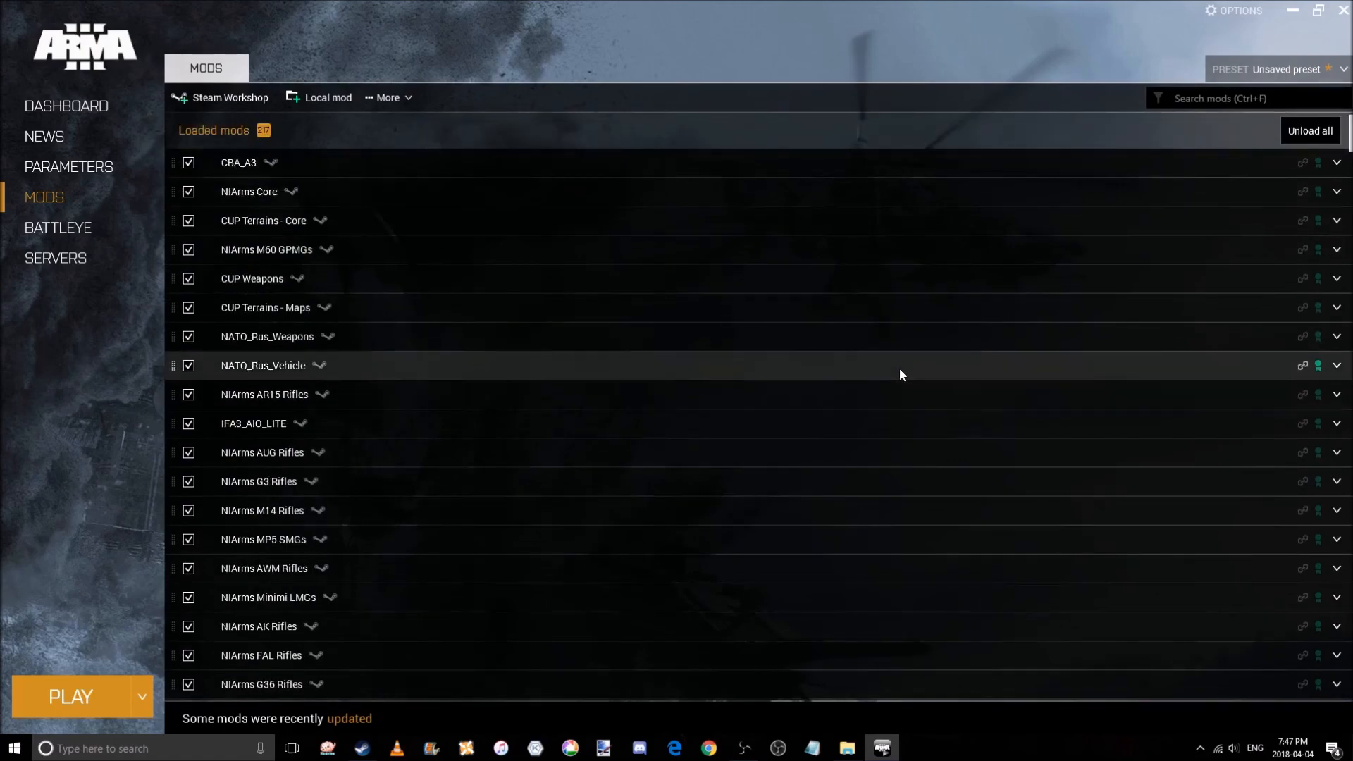